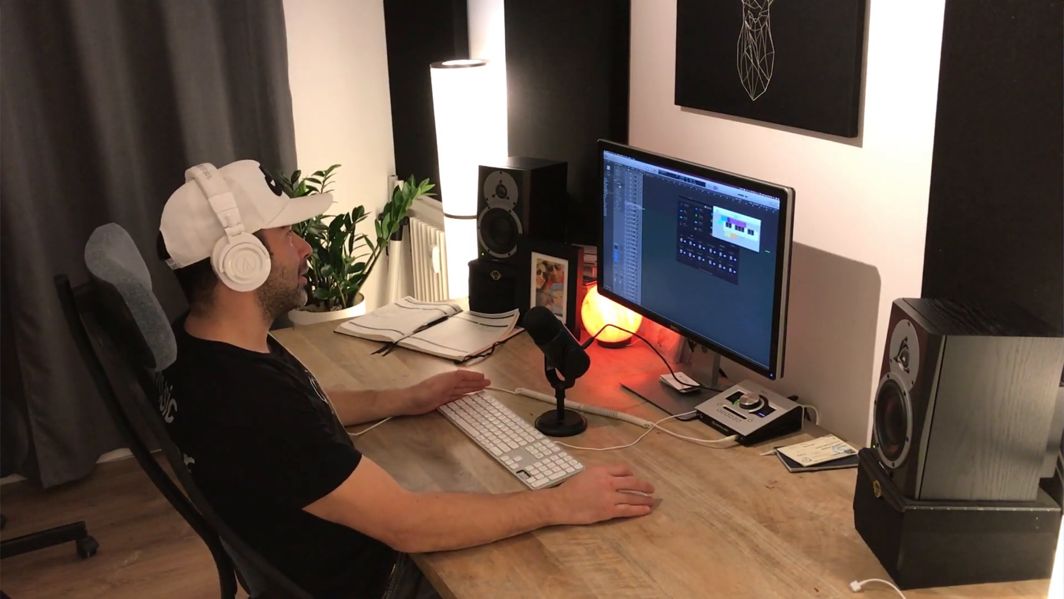
{"action": "left_click_drag", "start_coordinate": [696, 202], "coordinate": [674, 186]}
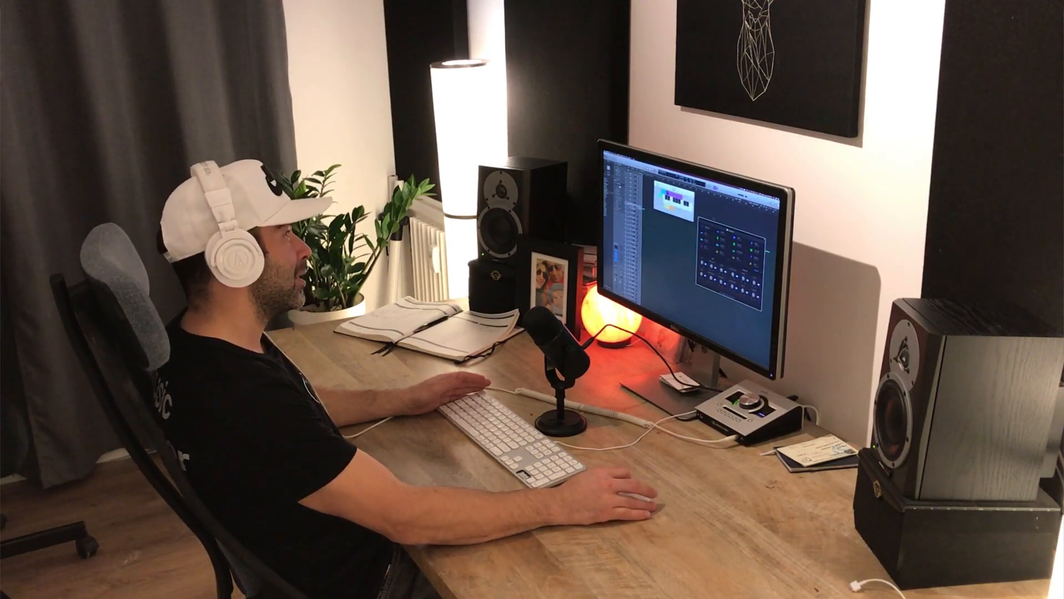
{"action": "left_click_drag", "start_coordinate": [730, 228], "coordinate": [736, 208]}
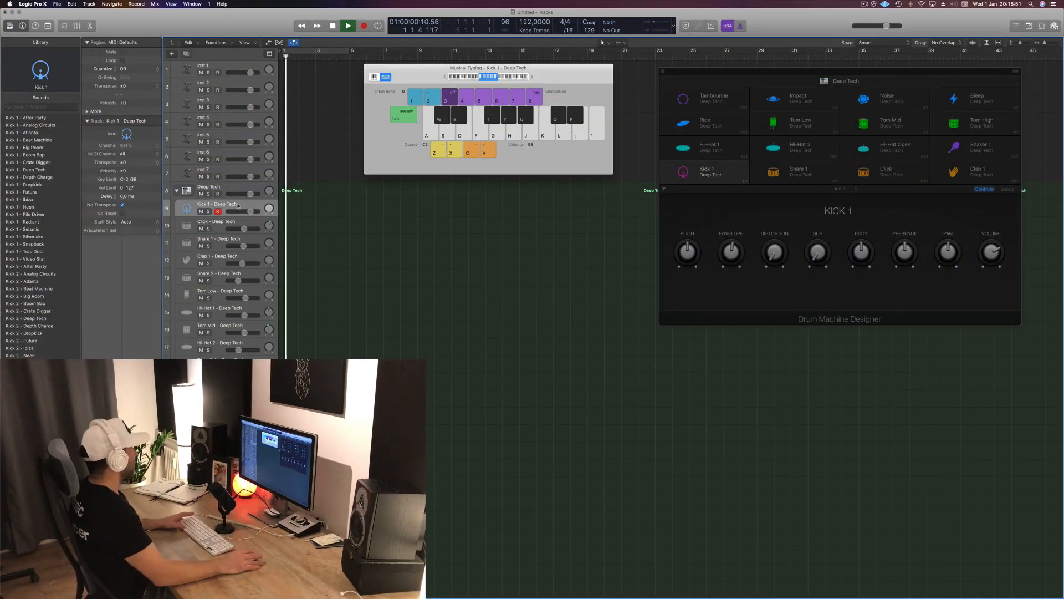
Record a one-bar kick pattern on note C1 in the Kick 1 track using Musical Typing.
{"action": "key", "text": "space"}
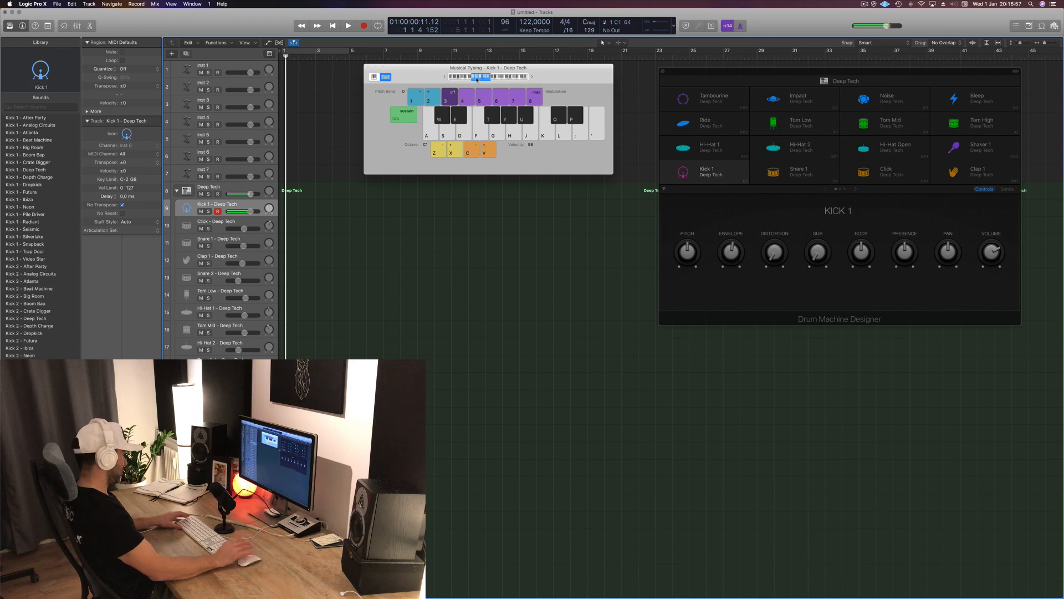
{"action": "key", "text": "space"}
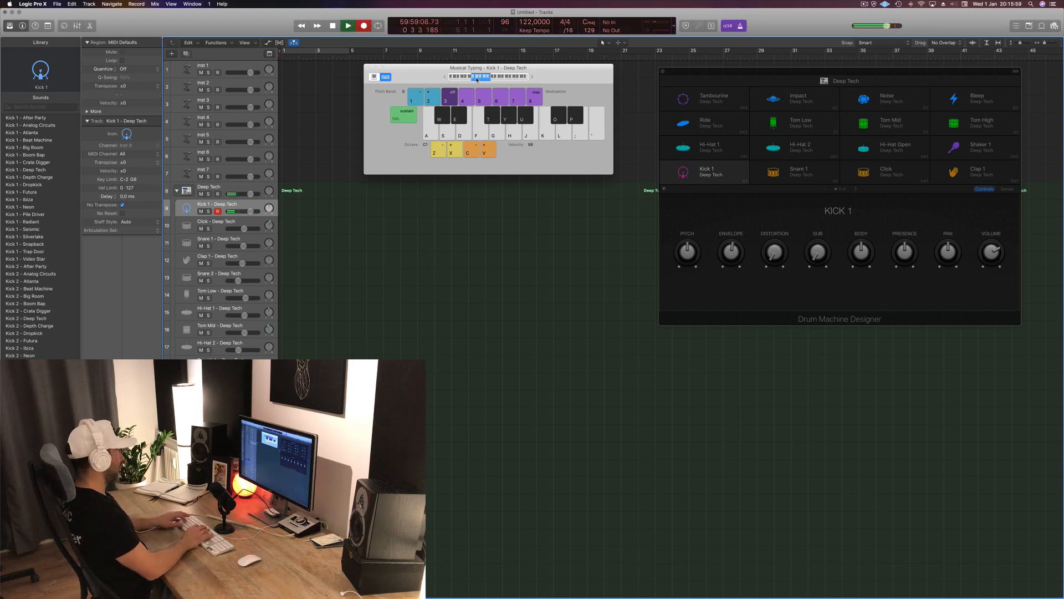
{"action": "key", "text": "a"}
{"action": "key", "text": "a"}
{"action": "key", "text": "a"}
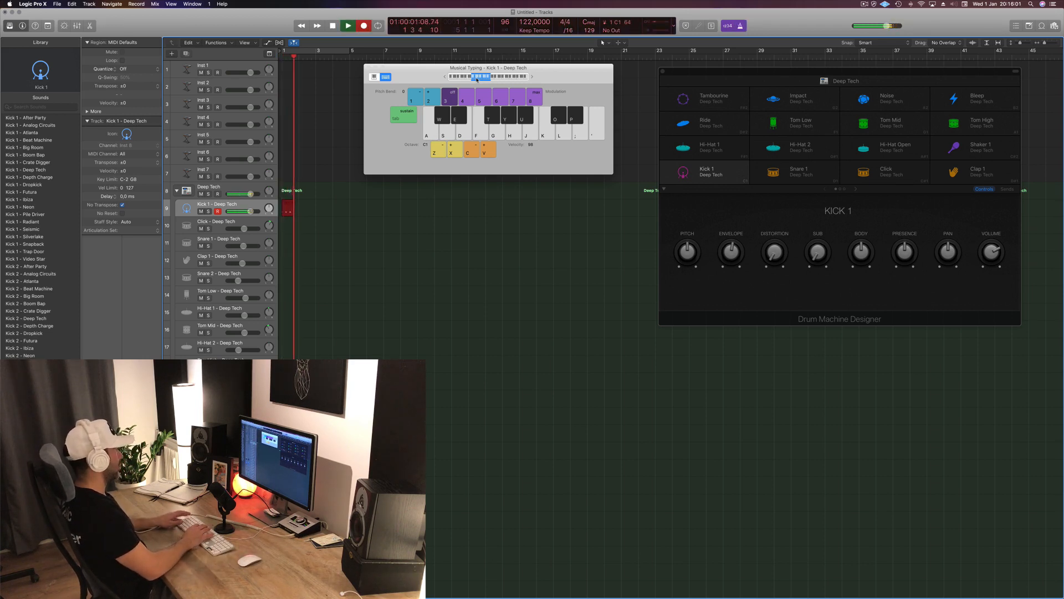
{"action": "key", "text": "space"}
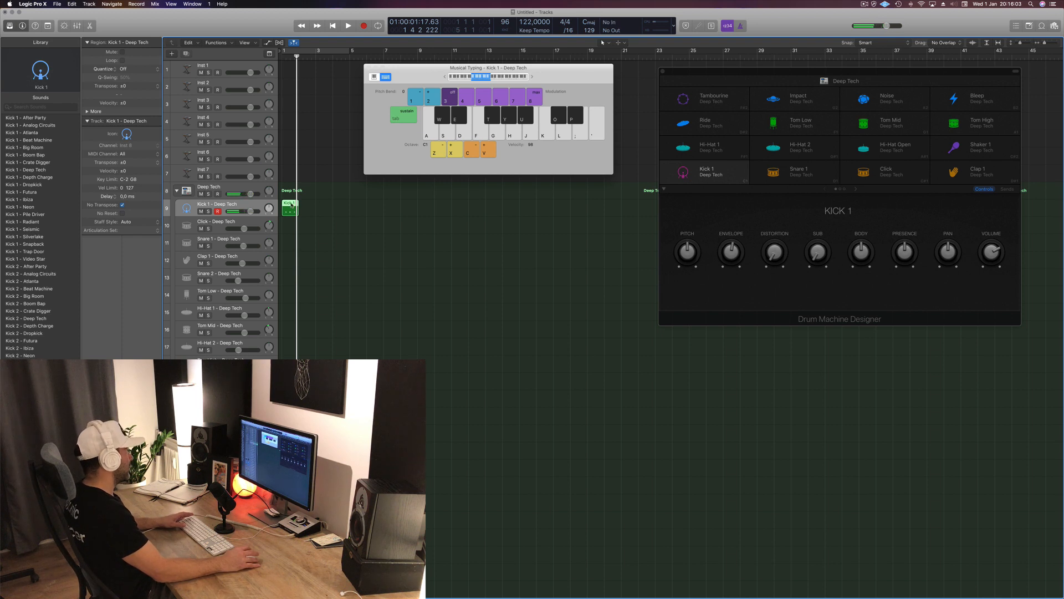
Open the recorded kick region in the Piano Roll and quantize all its notes to the beats.
{"action": "double_click", "coordinate": [290, 207]}
{"action": "scroll", "coordinate": [434, 480], "scroll_direction": "down", "scroll_amount": 3}
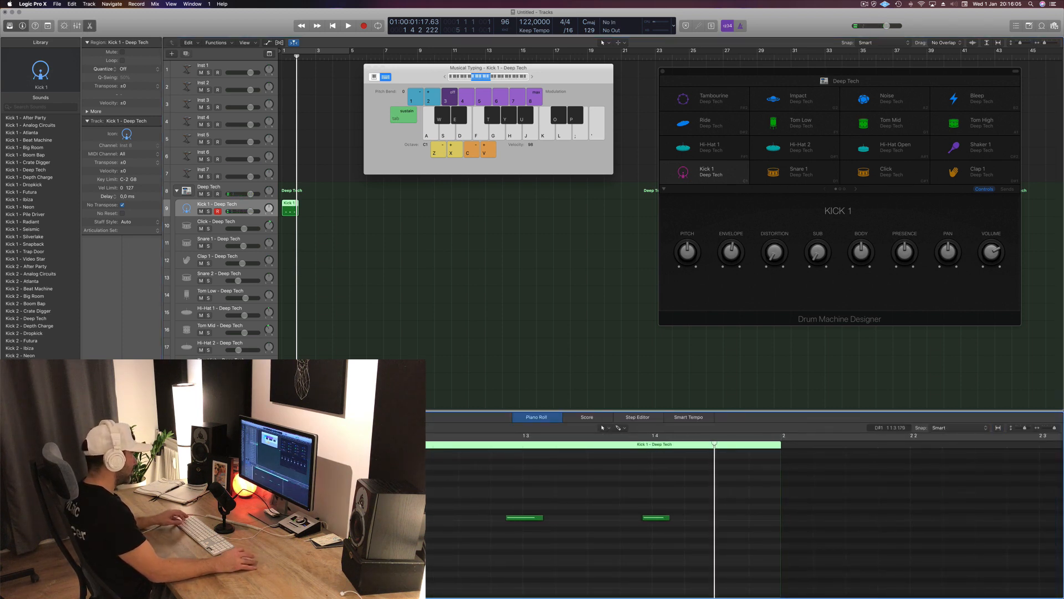
{"action": "left_click_drag", "start_coordinate": [427, 502], "coordinate": [686, 559]}
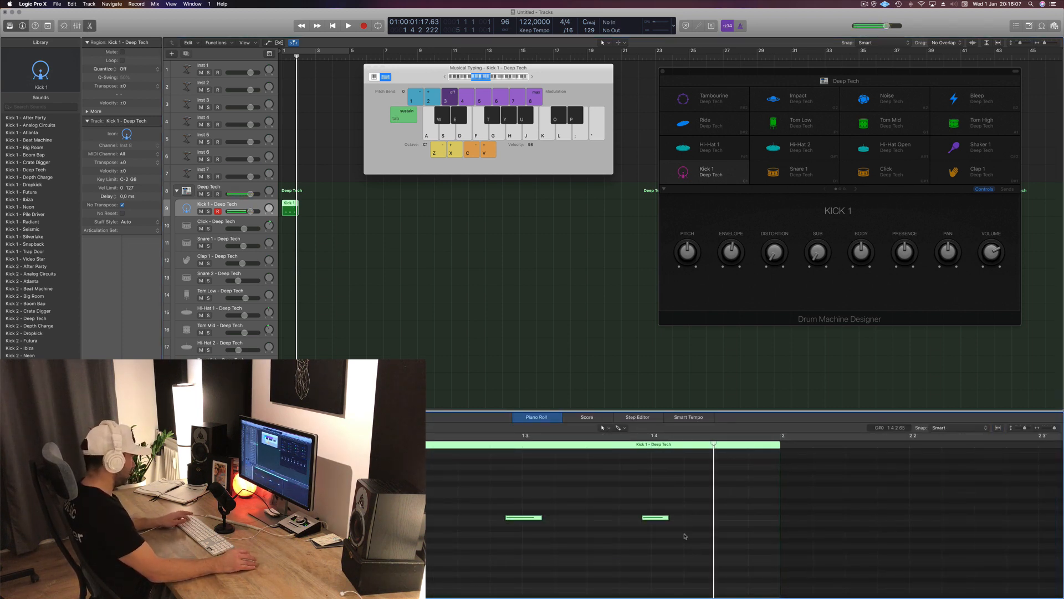
{"action": "key", "text": "space"}
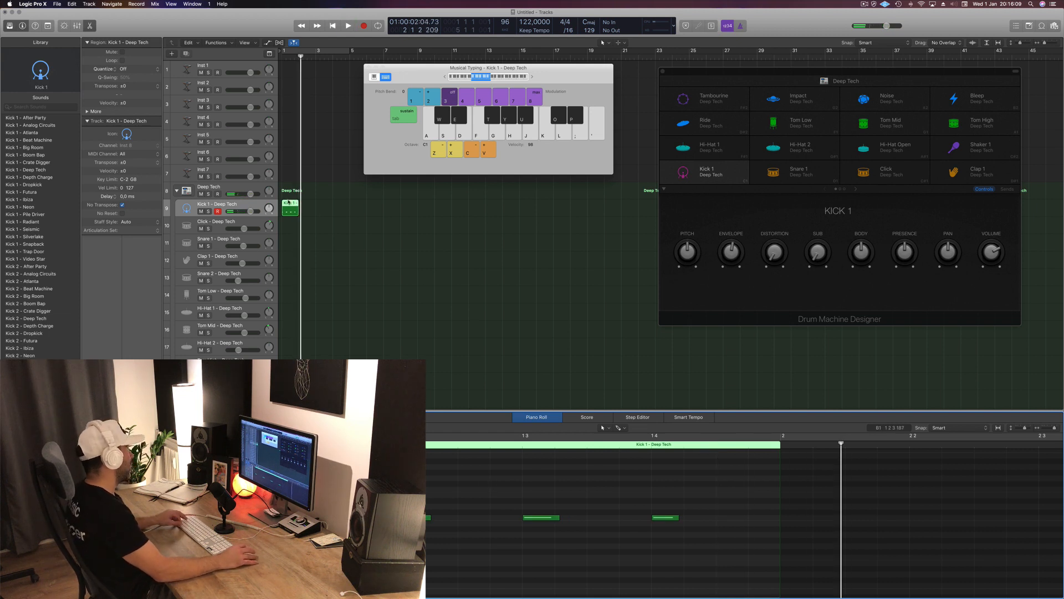
Turn on the cycle range and copy the one-bar kick region repeatedly until it fills the Kick 1 track up to bar 17.
{"action": "mouse_move", "coordinate": [289, 203]}
{"action": "left_mouse_down"}
{"action": "mouse_move", "coordinate": [308, 204]}
{"action": "mouse_move", "coordinate": [288, 208]}
{"action": "left_mouse_up"}
{"action": "left_click_drag", "start_coordinate": [288, 207], "coordinate": [323, 208]}
{"action": "left_click", "coordinate": [332, 54]}
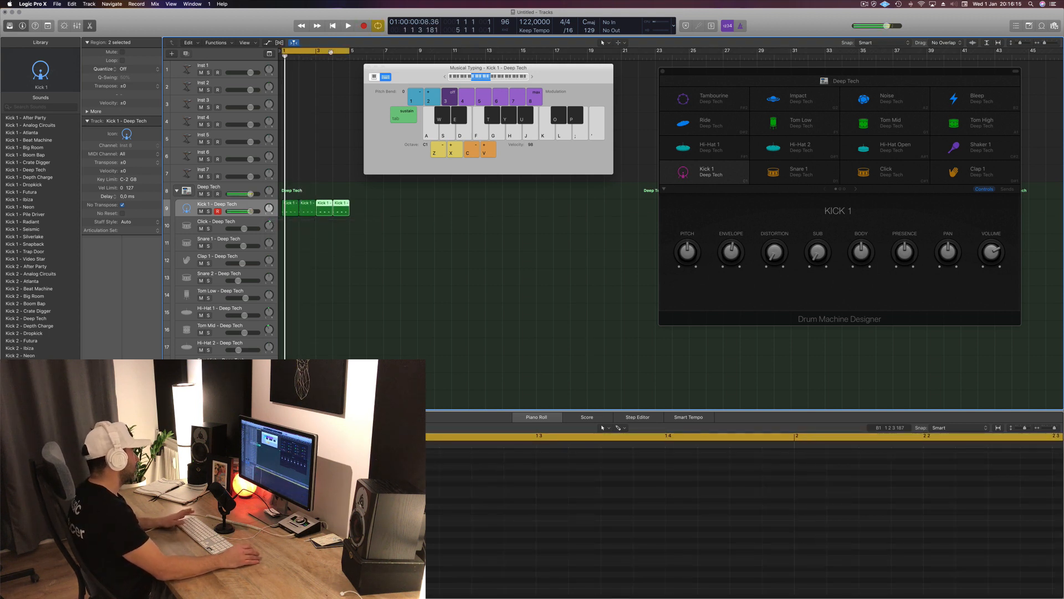
{"action": "left_click_drag", "start_coordinate": [409, 72], "coordinate": [602, 78]}
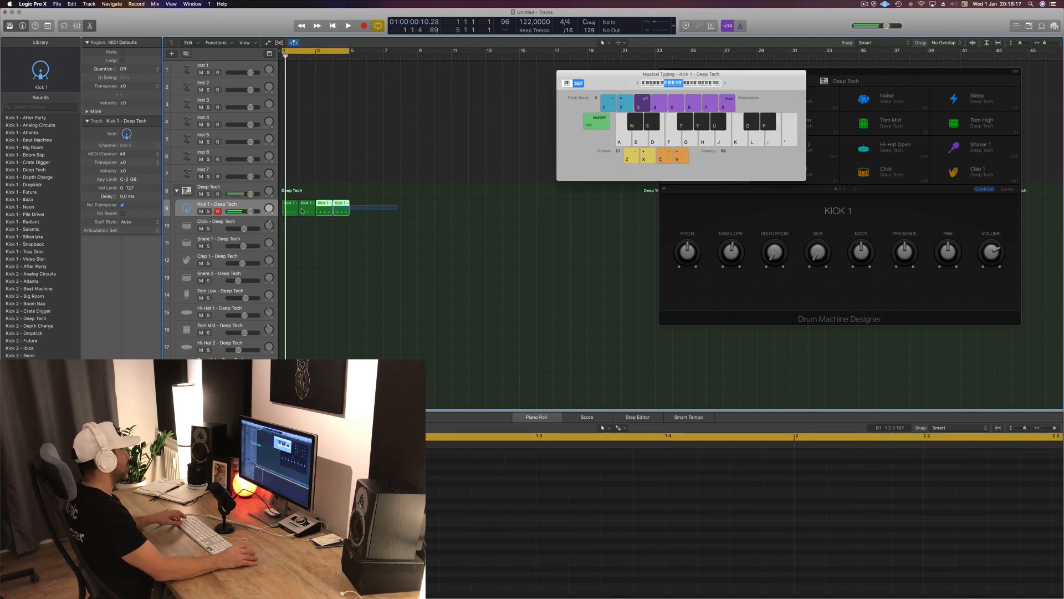
{"action": "left_click_drag", "start_coordinate": [302, 211], "coordinate": [360, 211]}
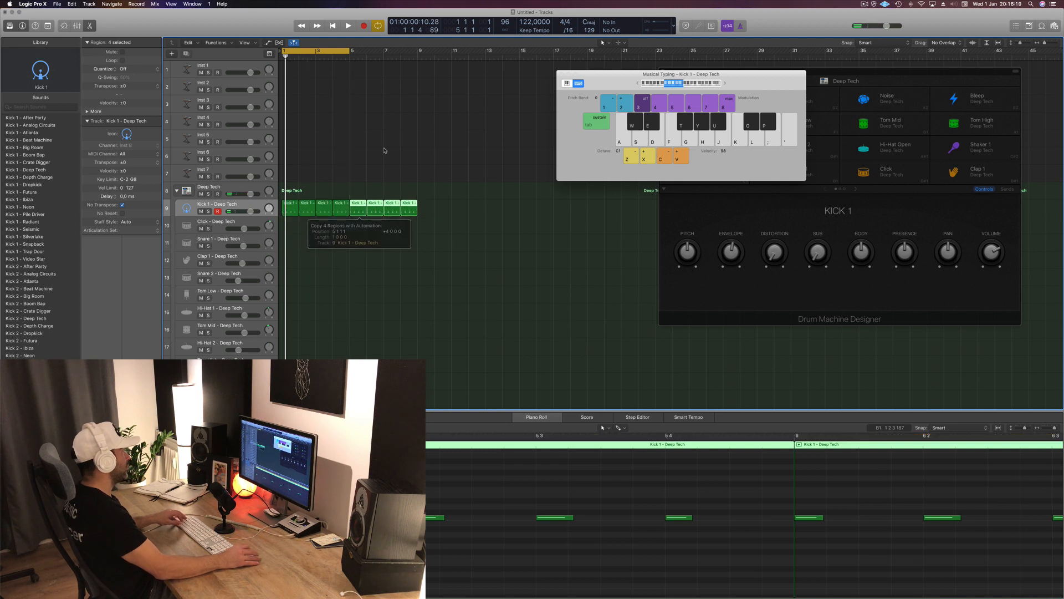
{"action": "mouse_move", "coordinate": [435, 212]}
{"action": "left_mouse_down"}
{"action": "mouse_move", "coordinate": [289, 206]}
{"action": "mouse_move", "coordinate": [445, 208]}
{"action": "left_mouse_up"}
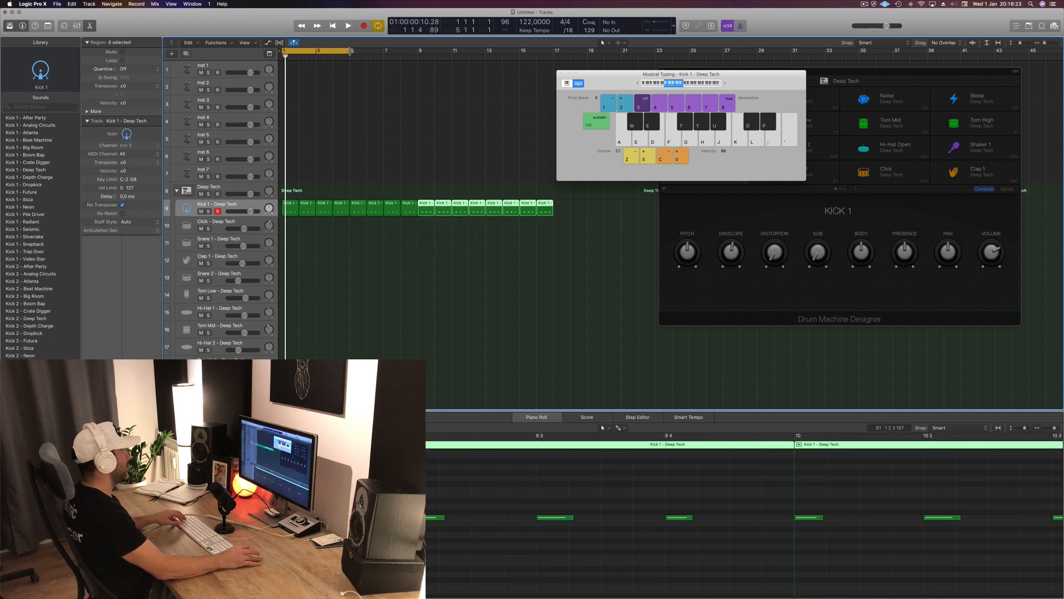
Extend the cycle range to bar 17 and briefly play back the kick loop.
{"action": "left_click_drag", "start_coordinate": [350, 52], "coordinate": [555, 60]}
{"action": "left_click", "coordinate": [456, 127]}
{"action": "key", "text": "space"}
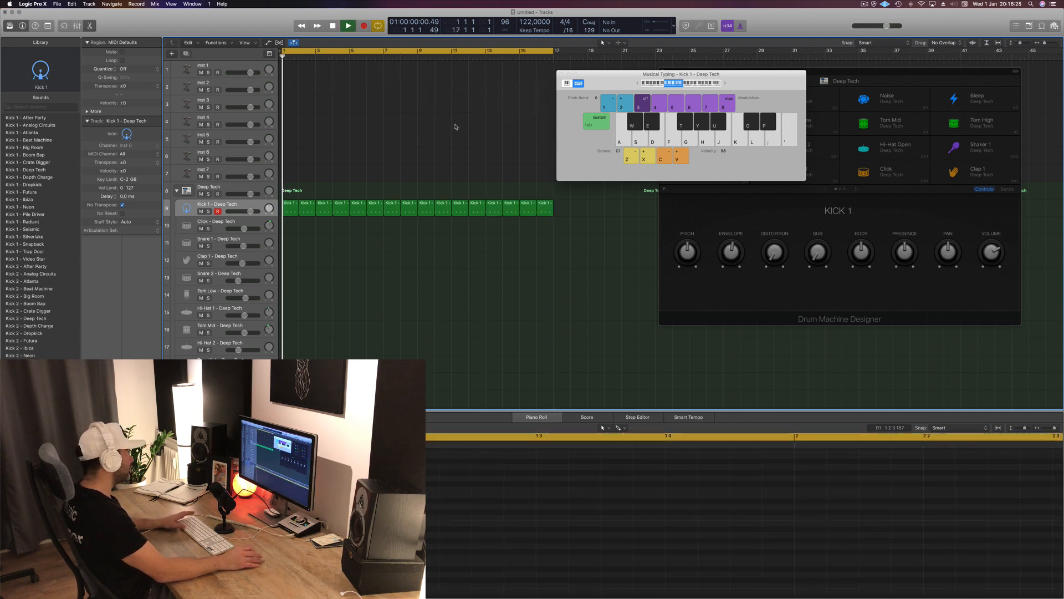
{"action": "key", "text": "space"}
Copy the first kick region to the Snare 1 track, keeping only the notes on beats 2 and 4, raised two semitones.
{"action": "left_click", "coordinate": [285, 209]}
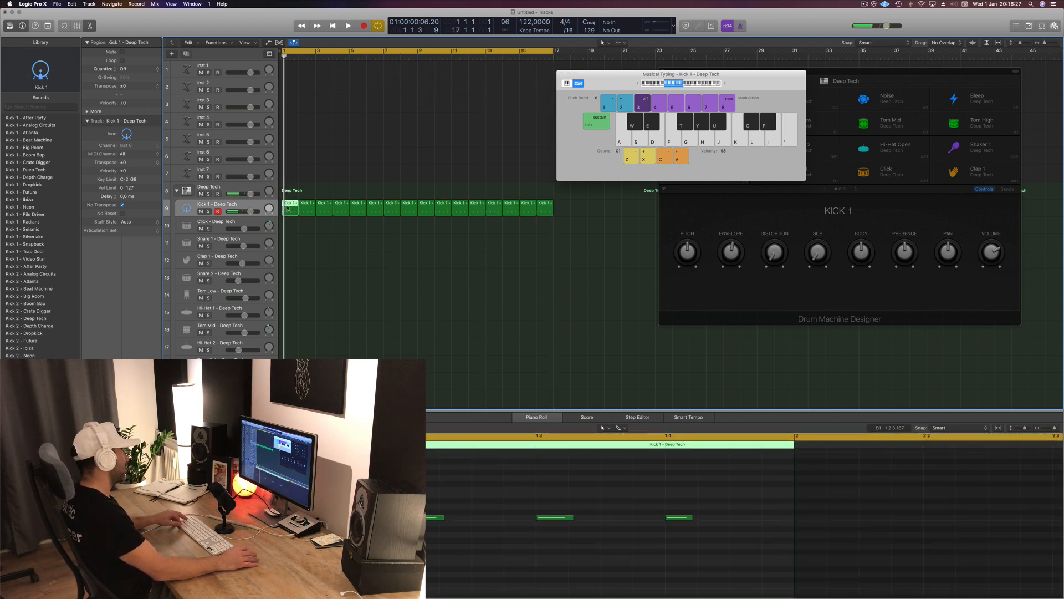
{"action": "left_click_drag", "start_coordinate": [288, 208], "coordinate": [288, 243]}
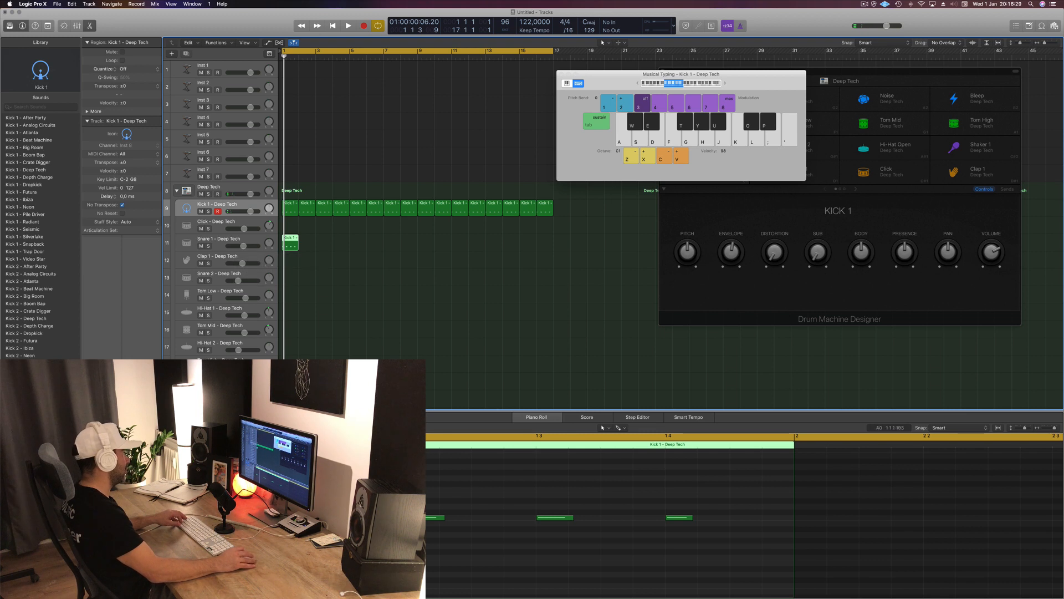
{"action": "left_click_drag", "start_coordinate": [288, 507], "coordinate": [796, 547]}
{"action": "key", "text": "alt+Up"}
{"action": "key", "text": "alt+Up"}
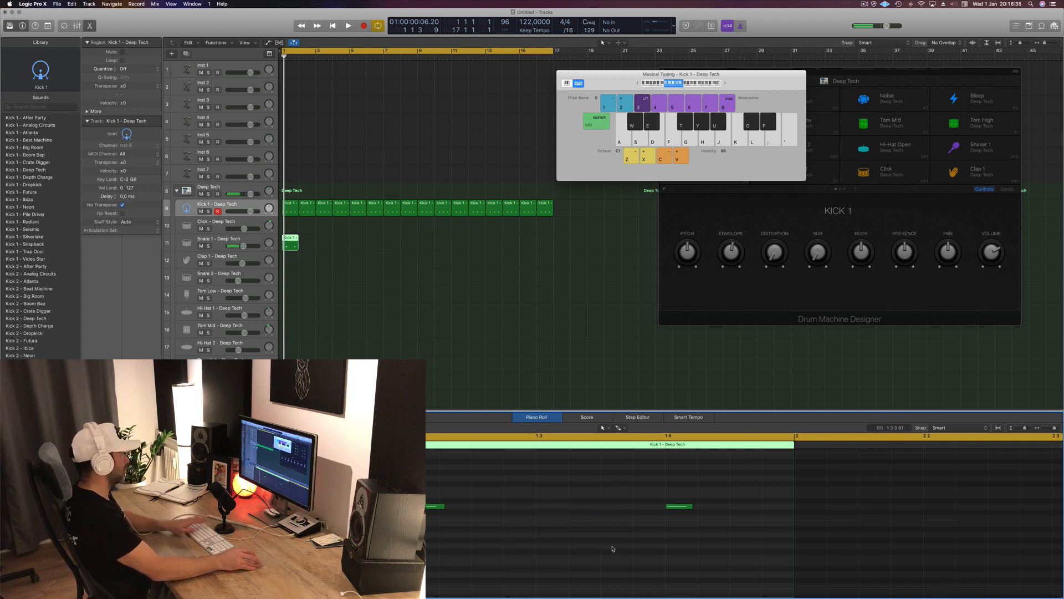
{"action": "key", "text": "b"}
{"action": "key", "text": "space"}
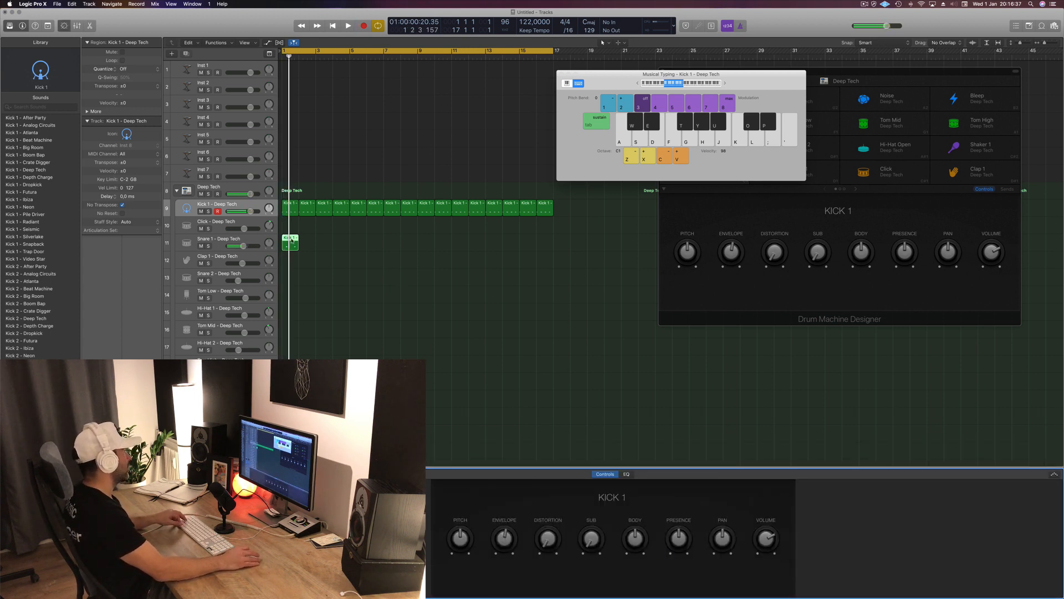
Copy the snare region repeatedly along the Snare 1 track until it reaches bar 17.
{"action": "left_click_drag", "start_coordinate": [292, 240], "coordinate": [310, 244]}
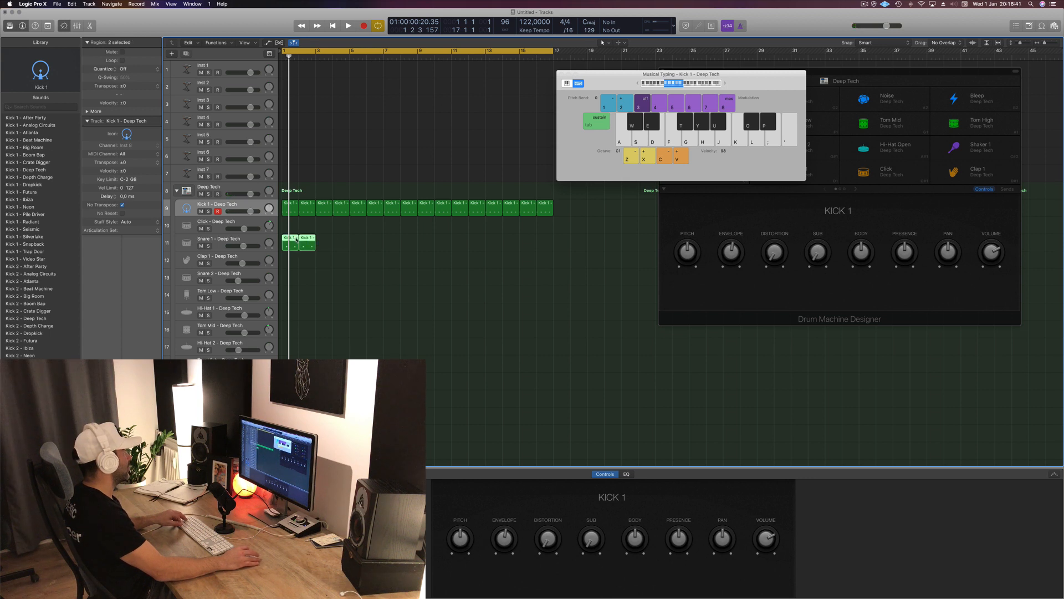
{"action": "left_click_drag", "start_coordinate": [297, 239], "coordinate": [354, 241]}
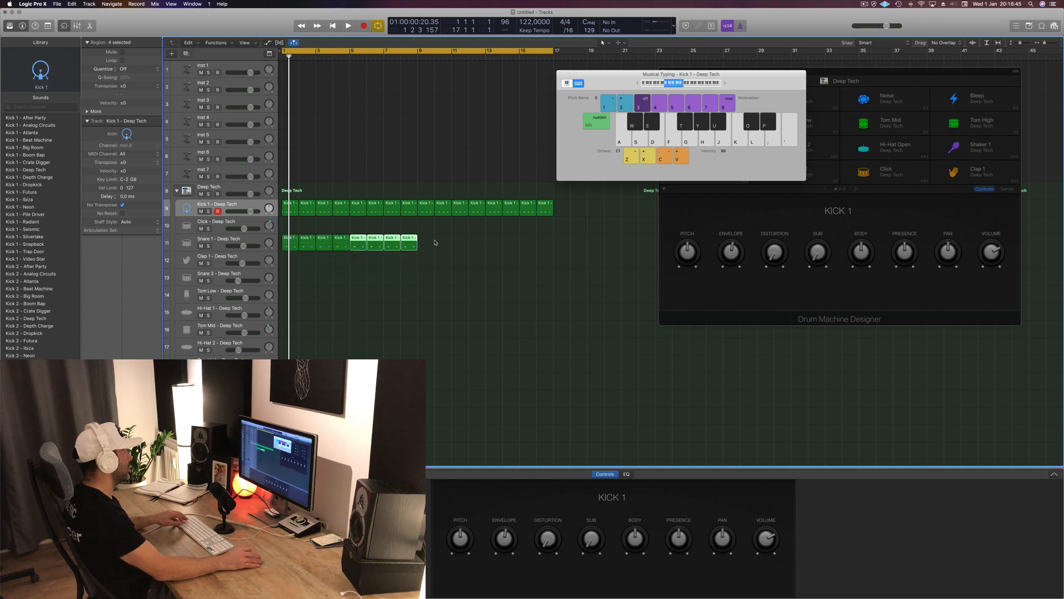
{"action": "left_click_drag", "start_coordinate": [285, 239], "coordinate": [421, 242]}
Copy the first kick region to the Clap 1 track and delete its notes on beats 2 and 3.
{"action": "left_click_drag", "start_coordinate": [284, 203], "coordinate": [287, 261]}
{"action": "double_click", "coordinate": [290, 262]}
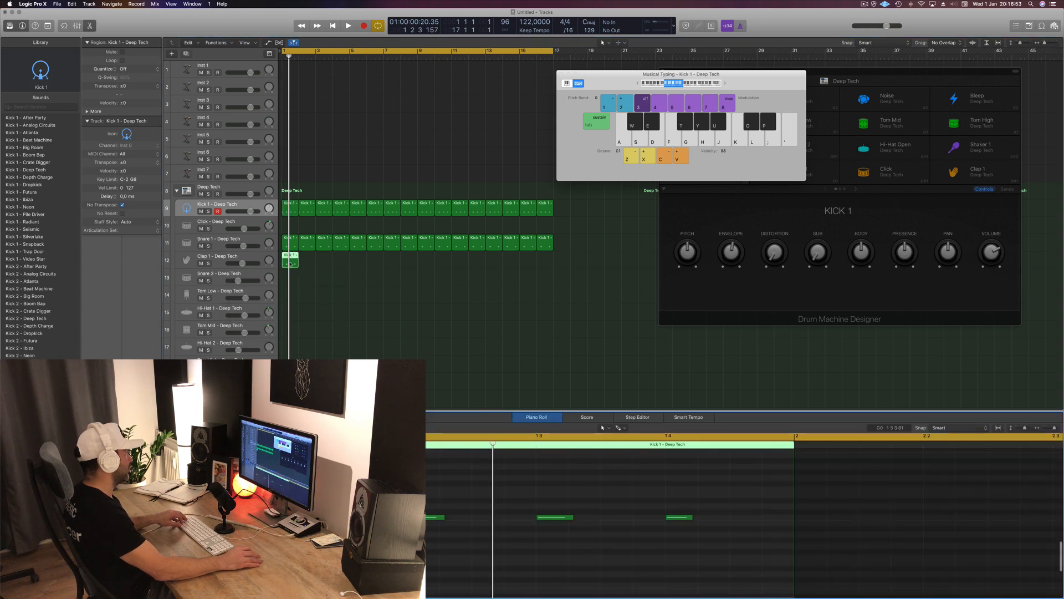
{"action": "left_click_drag", "start_coordinate": [427, 494], "coordinate": [661, 554]}
{"action": "key", "text": "Delete"}
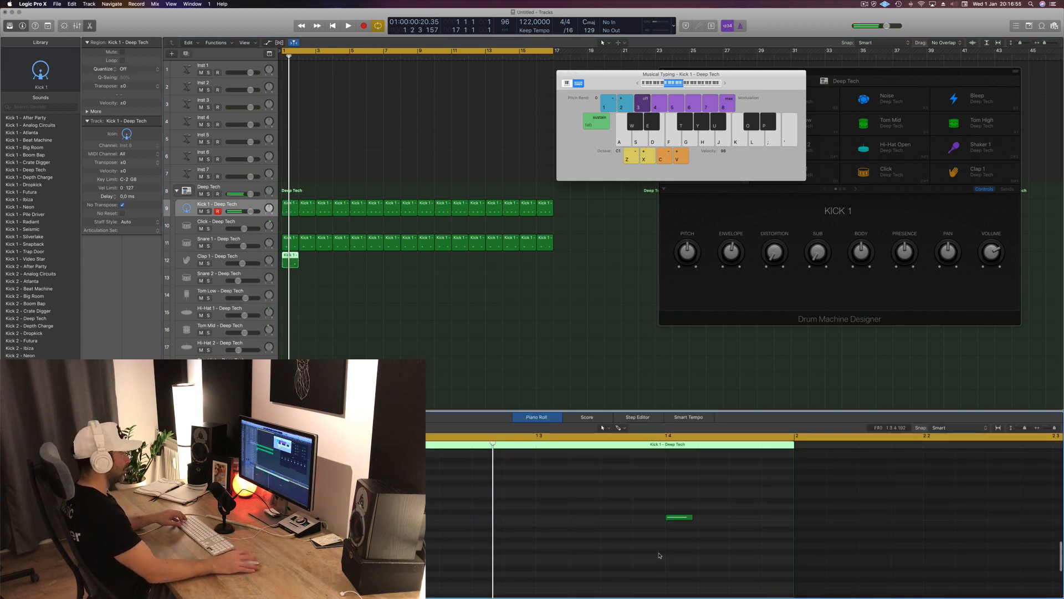
Raise the remaining clap notes three semitones and copy the region along the Clap 1 track up to bar 17.
{"action": "left_click", "coordinate": [665, 516]}
{"action": "key", "text": "Delete"}
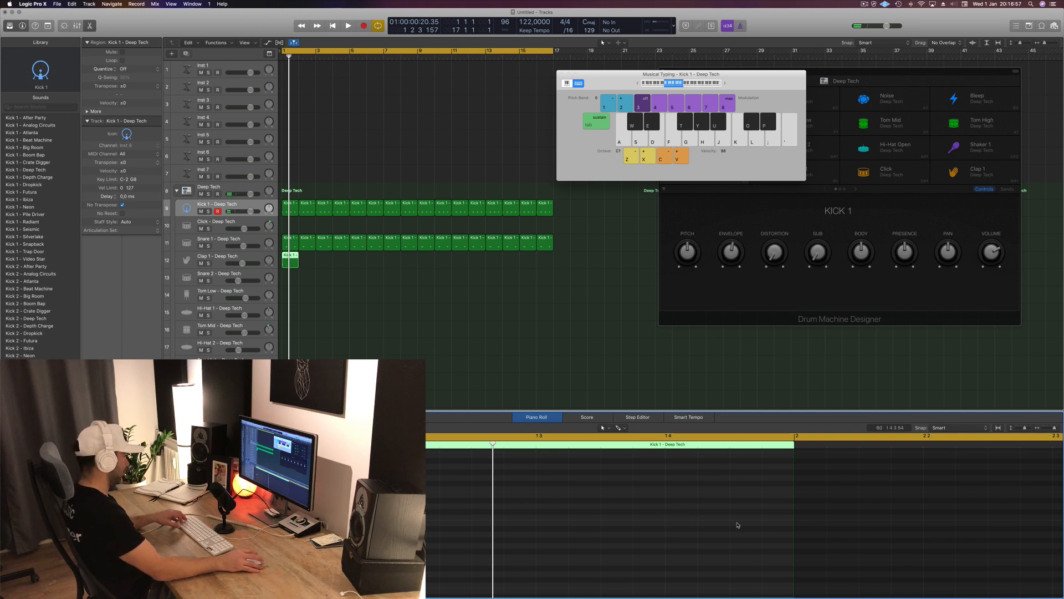
{"action": "left_click_drag", "start_coordinate": [775, 515], "coordinate": [295, 544]}
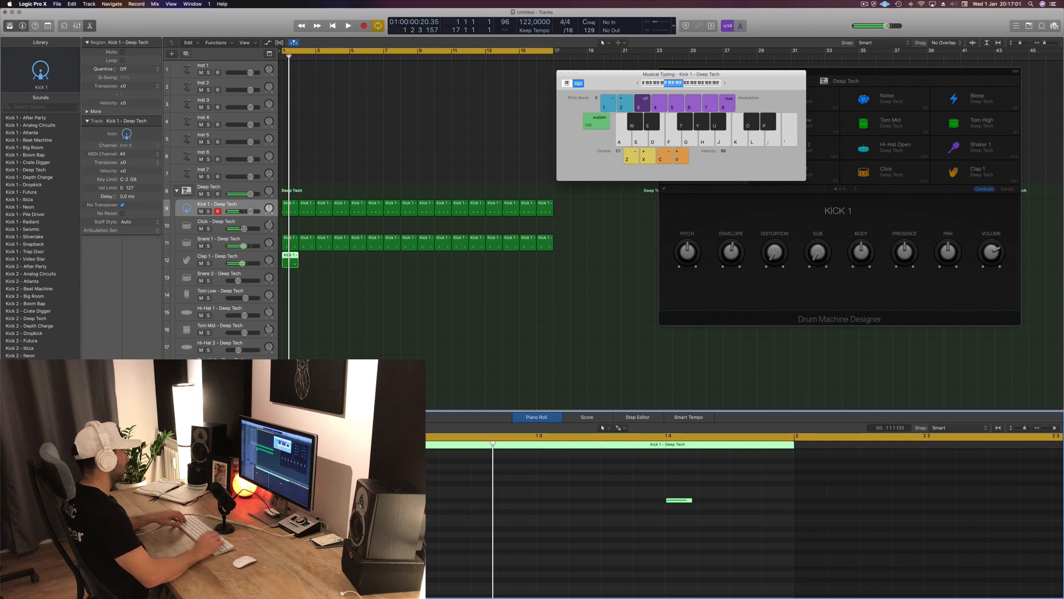
{"action": "key", "text": "space"}
{"action": "key", "text": "space"}
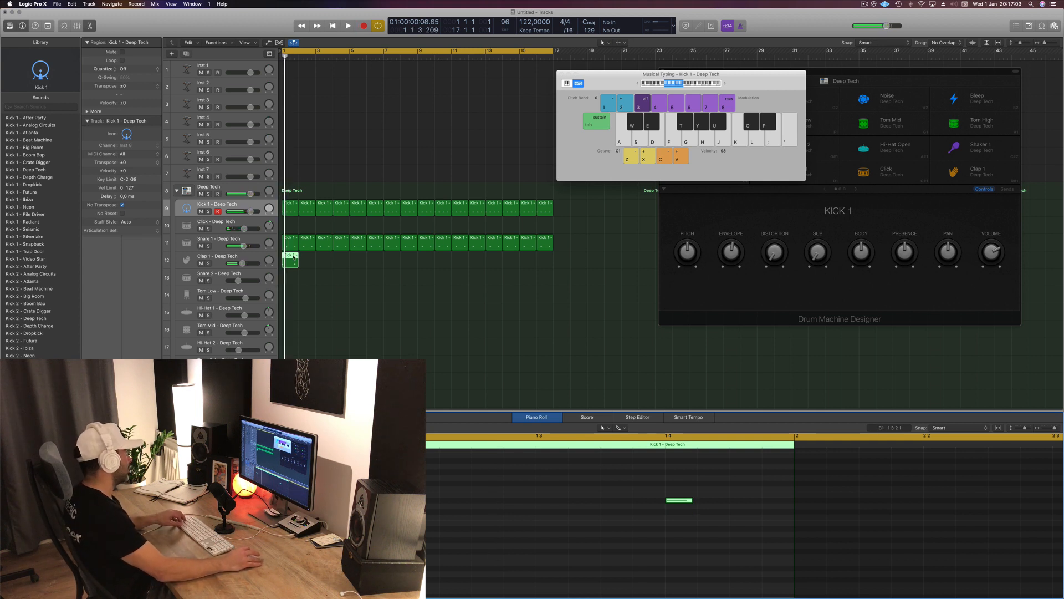
{"action": "left_click_drag", "start_coordinate": [295, 257], "coordinate": [360, 265]}
{"action": "mouse_move", "coordinate": [428, 266]}
{"action": "left_mouse_down"}
{"action": "mouse_move", "coordinate": [292, 264]}
{"action": "mouse_move", "coordinate": [427, 267]}
{"action": "left_mouse_up"}
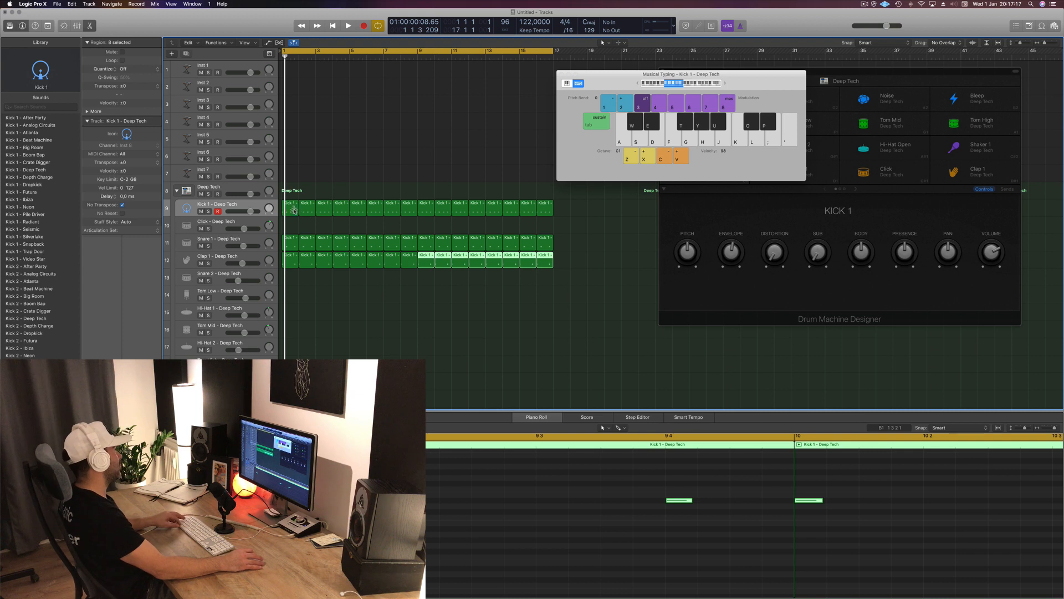
Copy the first kick region to the Hi-Hat 1 track, with all notes shifted to the offbeats and raised six semitones.
{"action": "left_click_drag", "start_coordinate": [294, 210], "coordinate": [284, 316]}
{"action": "key", "text": "space"}
{"action": "left_click_drag", "start_coordinate": [428, 506], "coordinate": [733, 536]}
{"action": "key", "text": "alt+Up"}
{"action": "key", "text": "alt+Up"}
{"action": "key", "text": "alt+Up"}
{"action": "key", "text": "alt+Up"}
{"action": "key", "text": "alt+Up"}
{"action": "key", "text": "alt+Up"}
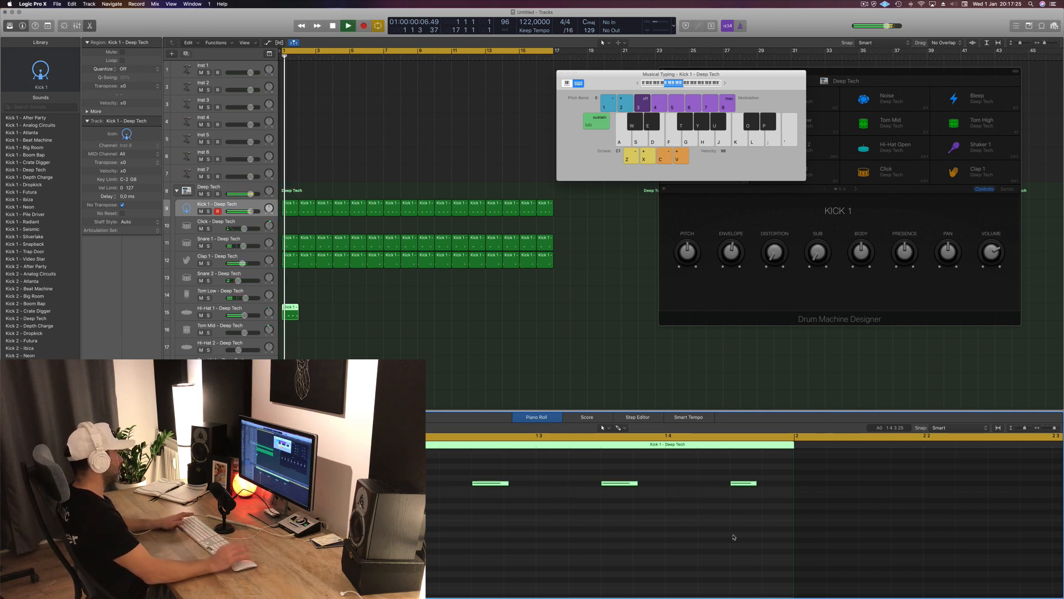
Copy the hi-hat region along the Hi-Hat 1 track up to bar 17 and play back the beat.
{"action": "mouse_move", "coordinate": [294, 311]}
{"action": "left_mouse_down"}
{"action": "mouse_move", "coordinate": [333, 314]}
{"action": "mouse_move", "coordinate": [292, 315]}
{"action": "left_mouse_up"}
{"action": "left_click", "coordinate": [309, 312], "text": "shift"}
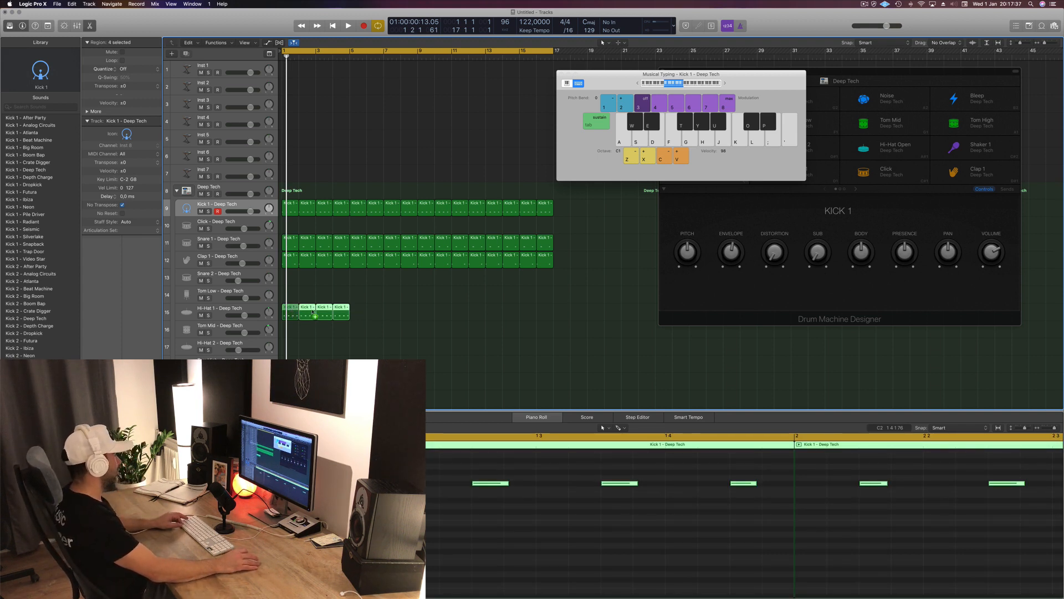
{"action": "left_click_drag", "start_coordinate": [314, 312], "coordinate": [381, 312]}
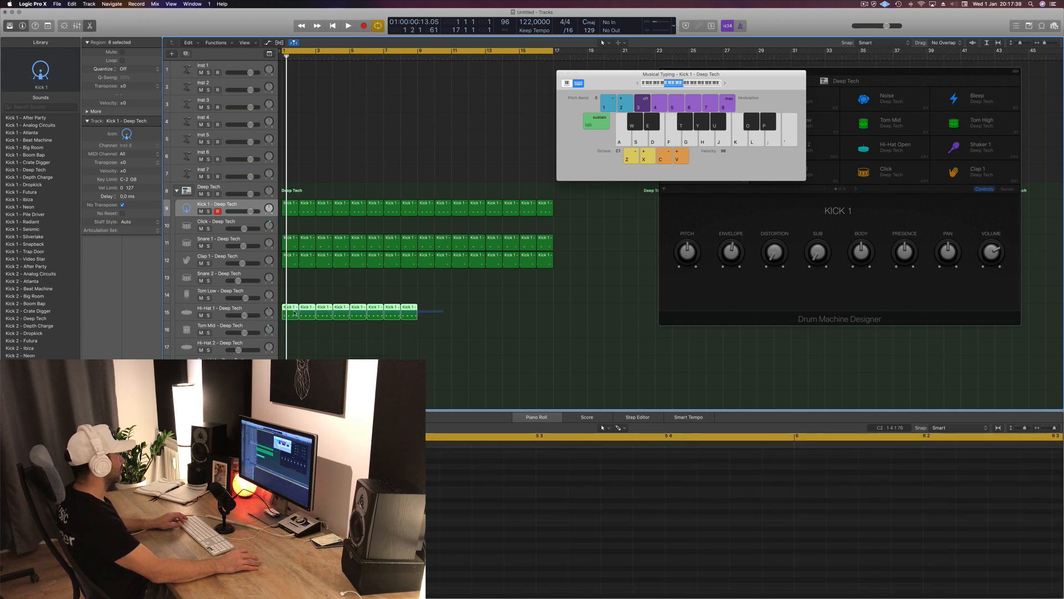
{"action": "left_click_drag", "start_coordinate": [294, 312], "coordinate": [428, 317]}
{"action": "key", "text": "space"}
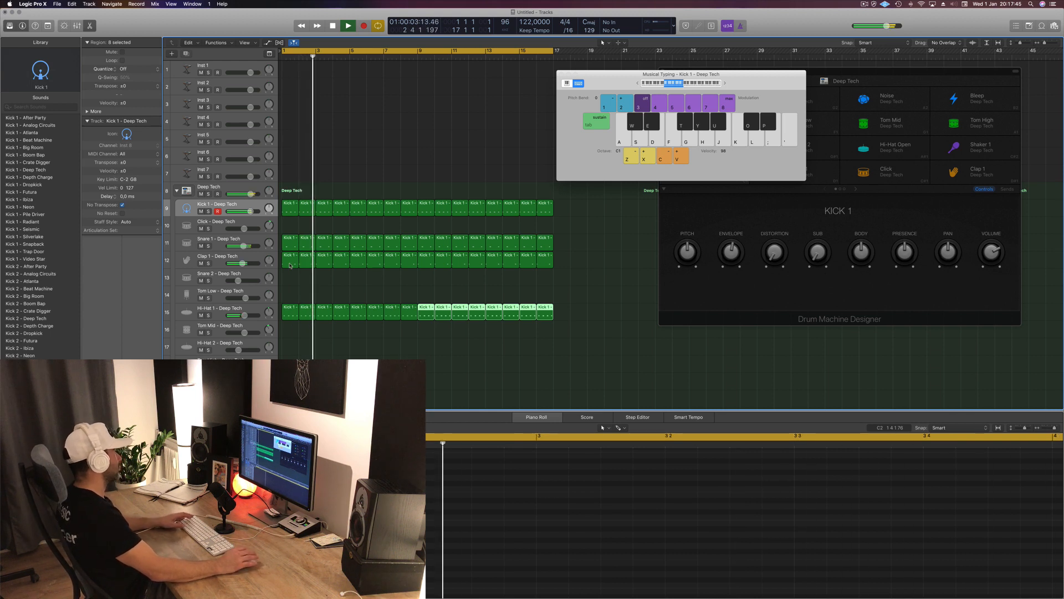
Copy the first kick region to the Tom Low track, keeping only the beat 4 note, moved a sixteenth earlier and five semitones up.
{"action": "key", "text": "space"}
{"action": "left_click_drag", "start_coordinate": [290, 208], "coordinate": [286, 295]}
{"action": "left_click_drag", "start_coordinate": [427, 491], "coordinate": [543, 556]}
{"action": "key", "text": "Delete"}
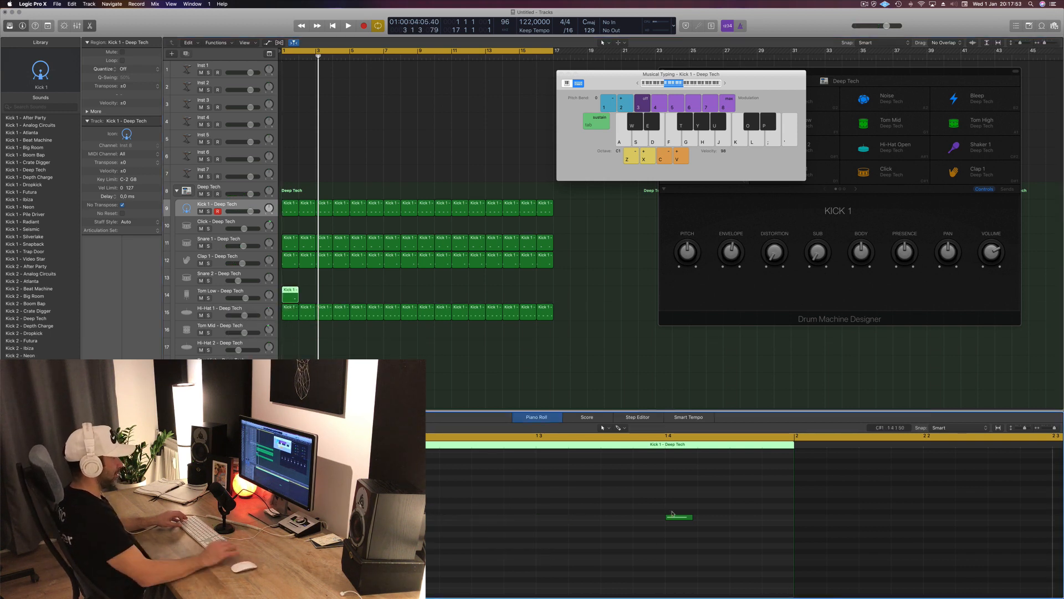
{"action": "left_click", "coordinate": [675, 520]}
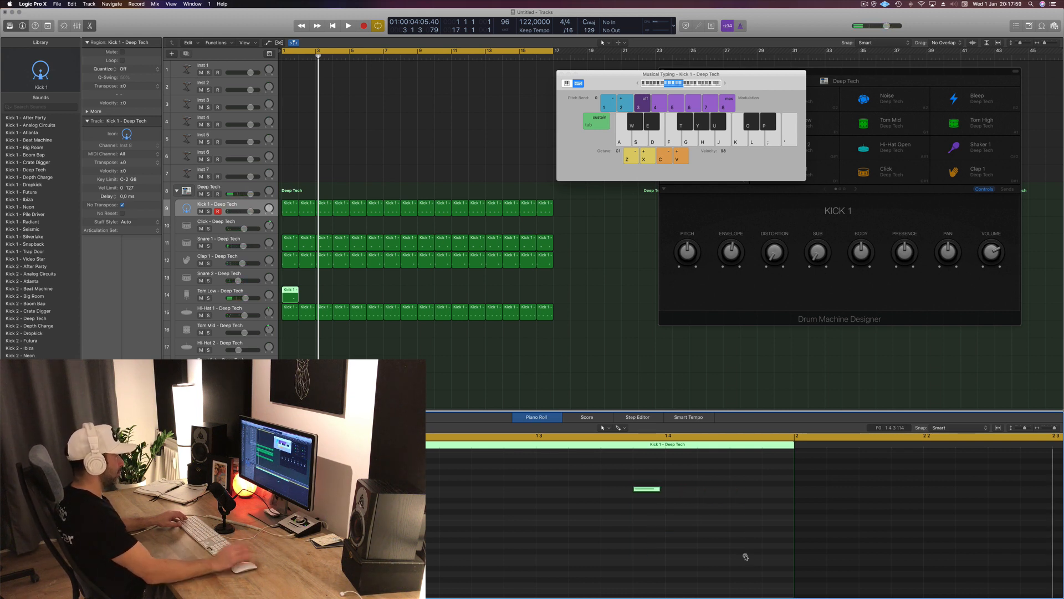
Duplicate the tom note an eighth note later at the same pitch and listen to the result.
{"action": "left_click_drag", "start_coordinate": [645, 491], "coordinate": [708, 493]}
{"action": "key", "text": "space"}
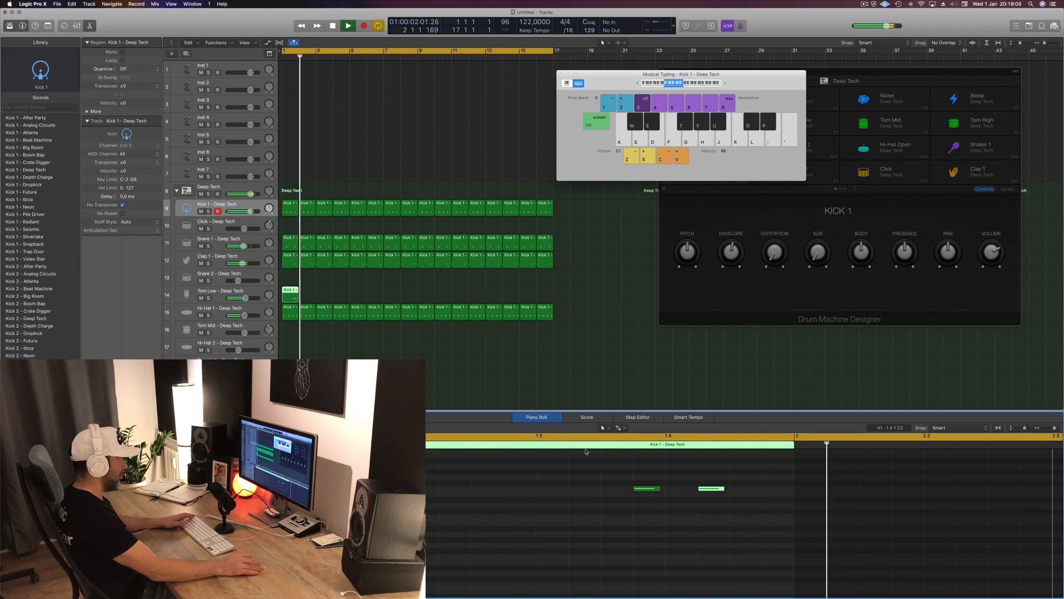
{"action": "key", "text": "space"}
Try the first tom note a sixteenth earlier, listen to it and move the note back.
{"action": "left_click_drag", "start_coordinate": [646, 491], "coordinate": [613, 492]}
{"action": "key", "text": "space"}
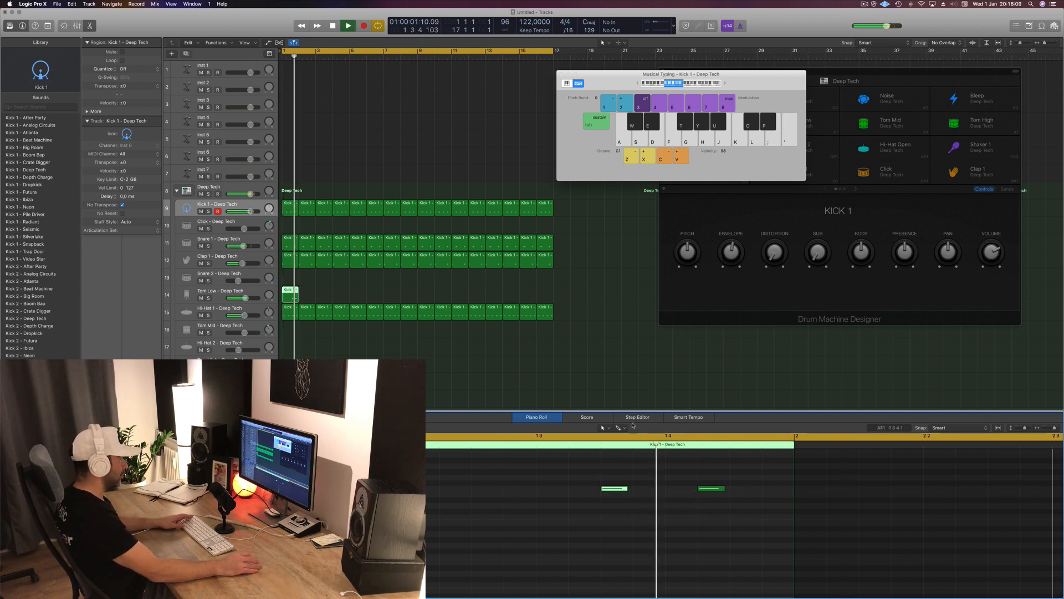
{"action": "key", "text": "space"}
{"action": "left_click_drag", "start_coordinate": [618, 491], "coordinate": [648, 492]}
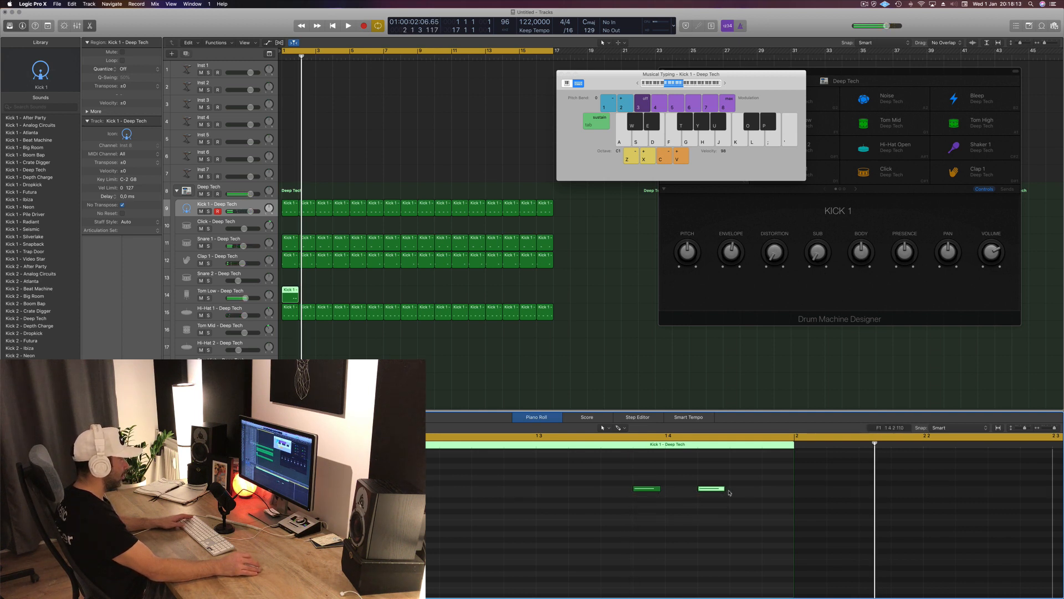
Move the second tom note a sixteenth later and listen to the pattern.
{"action": "left_click_drag", "start_coordinate": [720, 489], "coordinate": [744, 493]}
{"action": "key", "text": "space"}
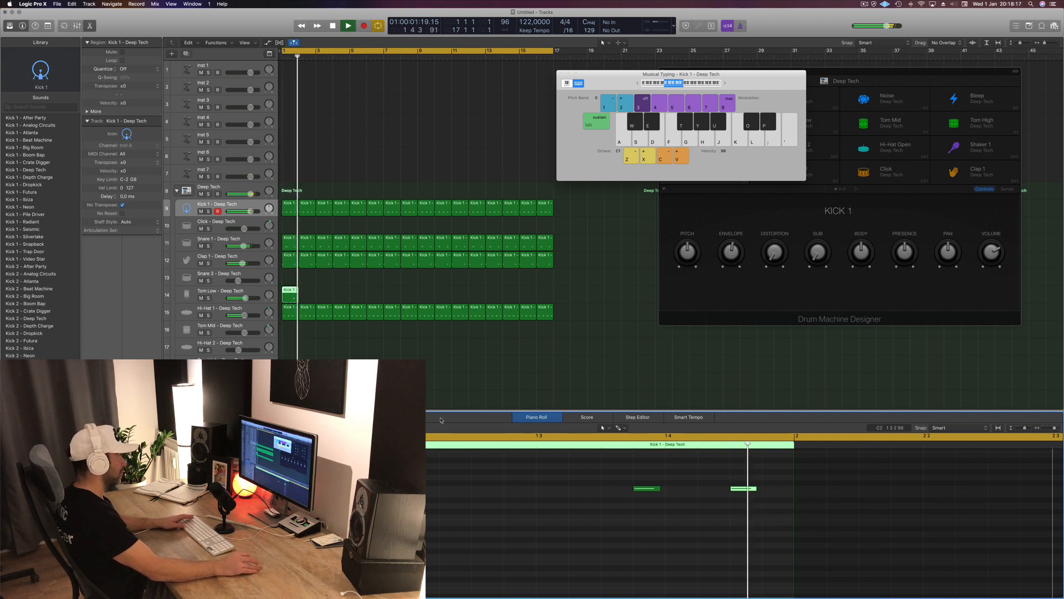
{"action": "key", "text": "space"}
Copy the tom region along the Tom Low track up to bar 17 and play back the beat.
{"action": "left_click_drag", "start_coordinate": [291, 292], "coordinate": [424, 297]}
{"action": "key", "text": "space"}
{"action": "scroll", "coordinate": [292, 170], "scroll_direction": "down", "scroll_amount": 2}
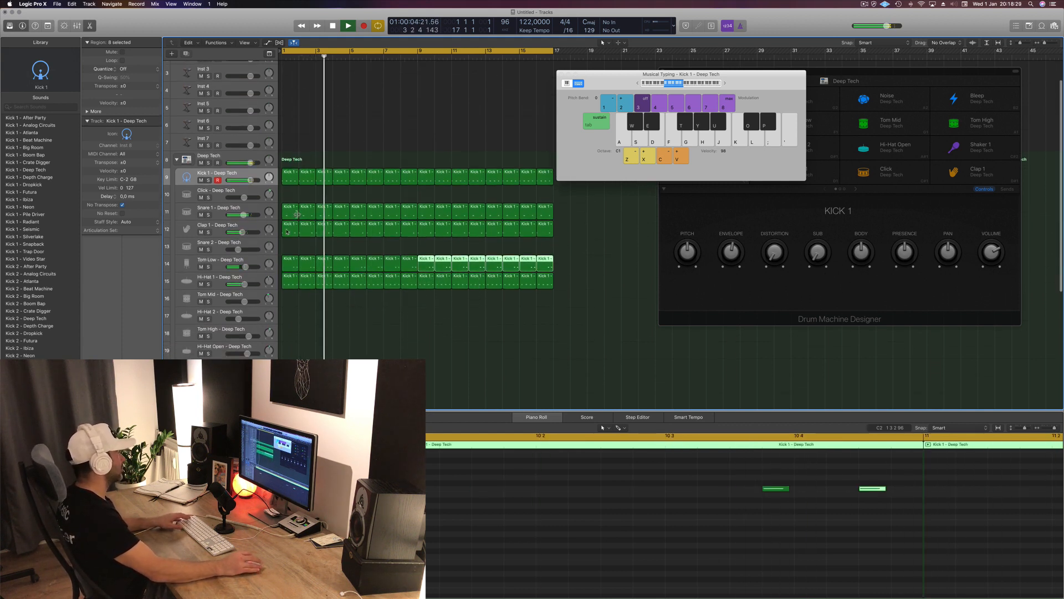
{"action": "key", "text": "space"}
Copy the first Kick 1 region to the start of the Ride track.
{"action": "left_click", "coordinate": [290, 174]}
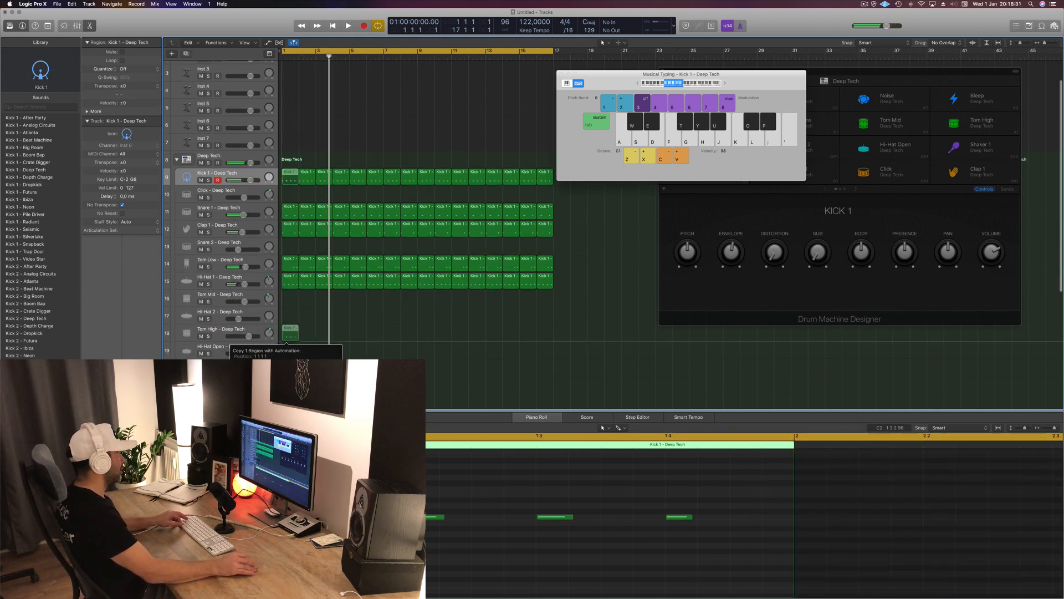
{"action": "scroll", "coordinate": [360, 222], "scroll_direction": "down", "scroll_amount": 5}
{"action": "left_click_drag", "start_coordinate": [290, 90], "coordinate": [290, 302]}
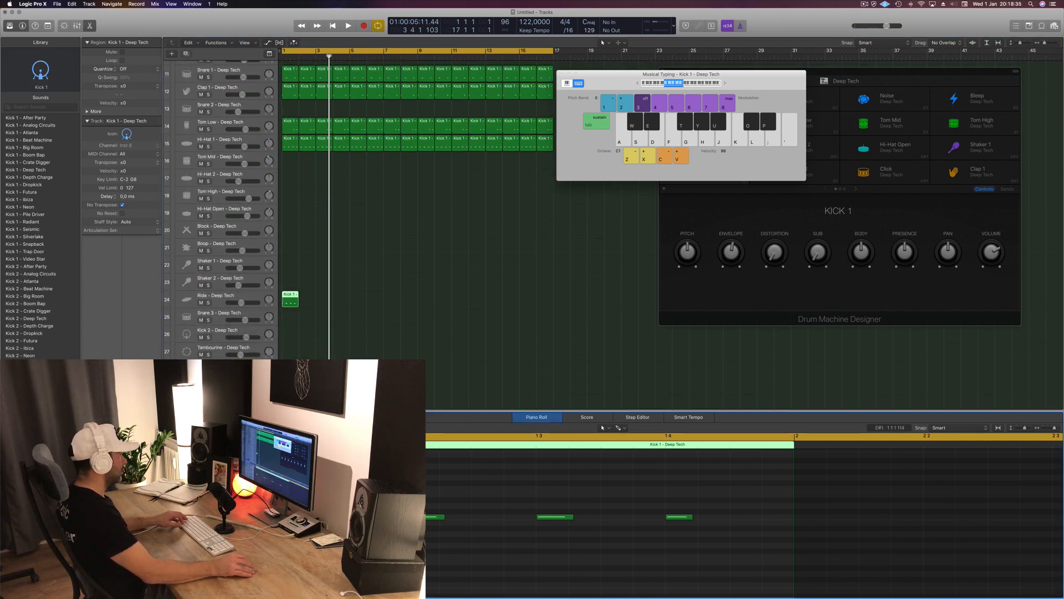
Try the notes of the ride region at a much higher pitch and listen to them.
{"action": "left_click_drag", "start_coordinate": [428, 501], "coordinate": [694, 533]}
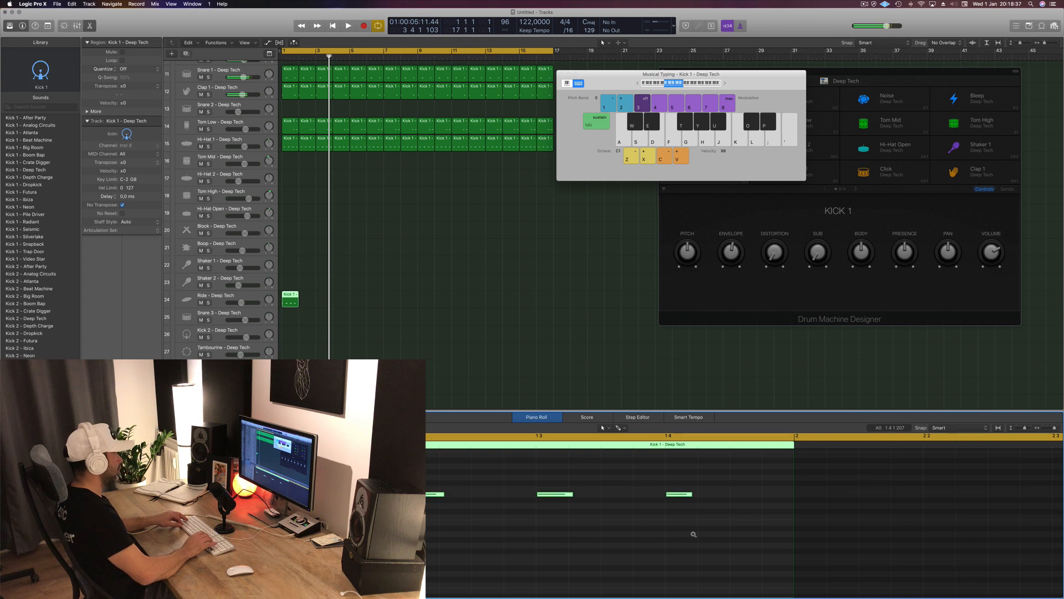
{"action": "key", "text": "alt+Up"}
{"action": "key", "text": "alt+Up"}
{"action": "key", "text": "alt+Up"}
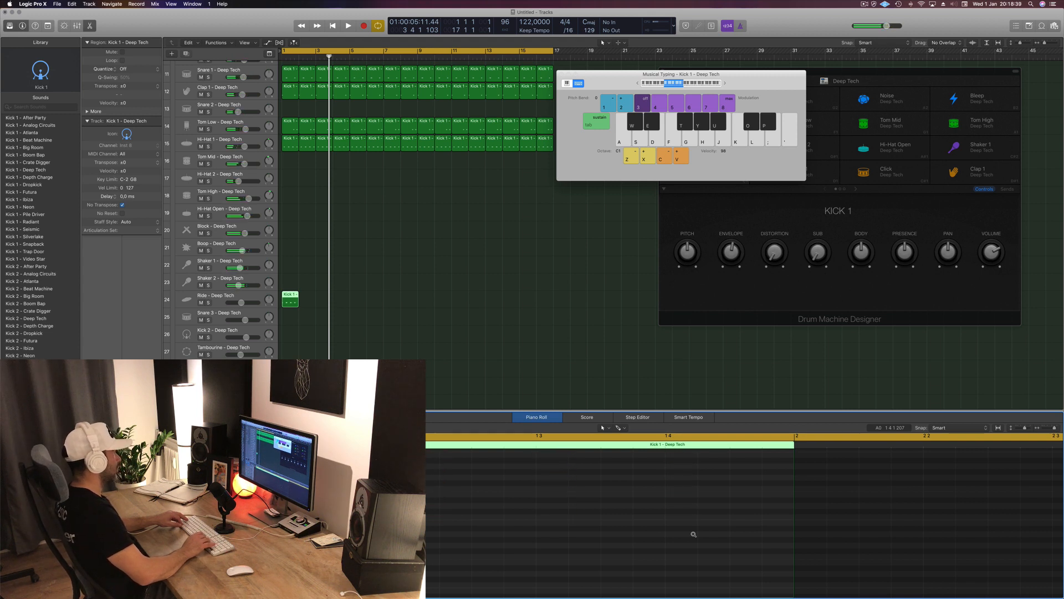
{"action": "key", "text": "space"}
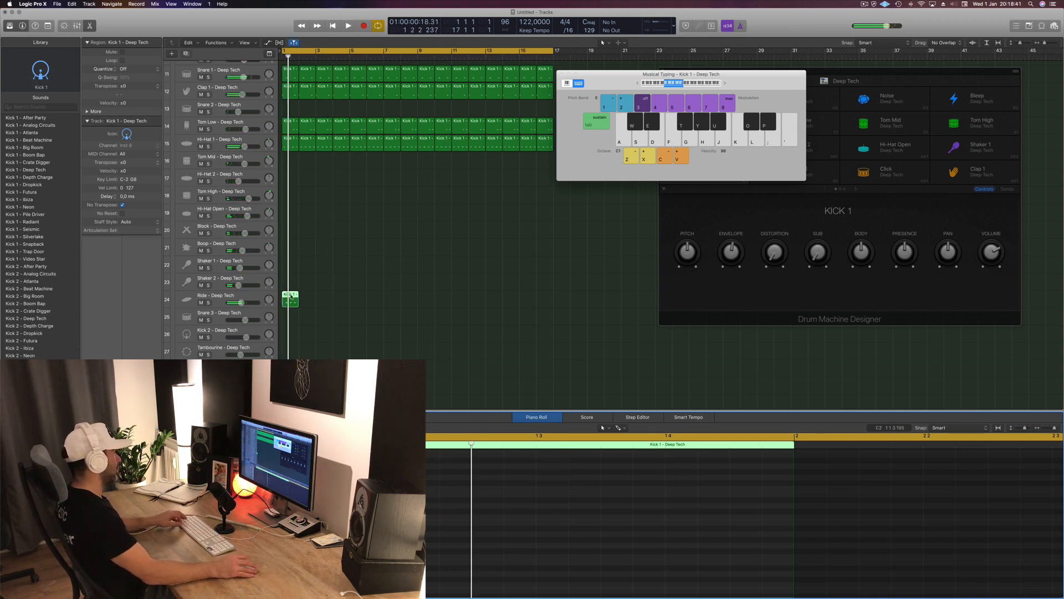
Lower the Ride track's volume slightly and copy its one-bar region along the track up to bar 17.
{"action": "left_click", "coordinate": [246, 301]}
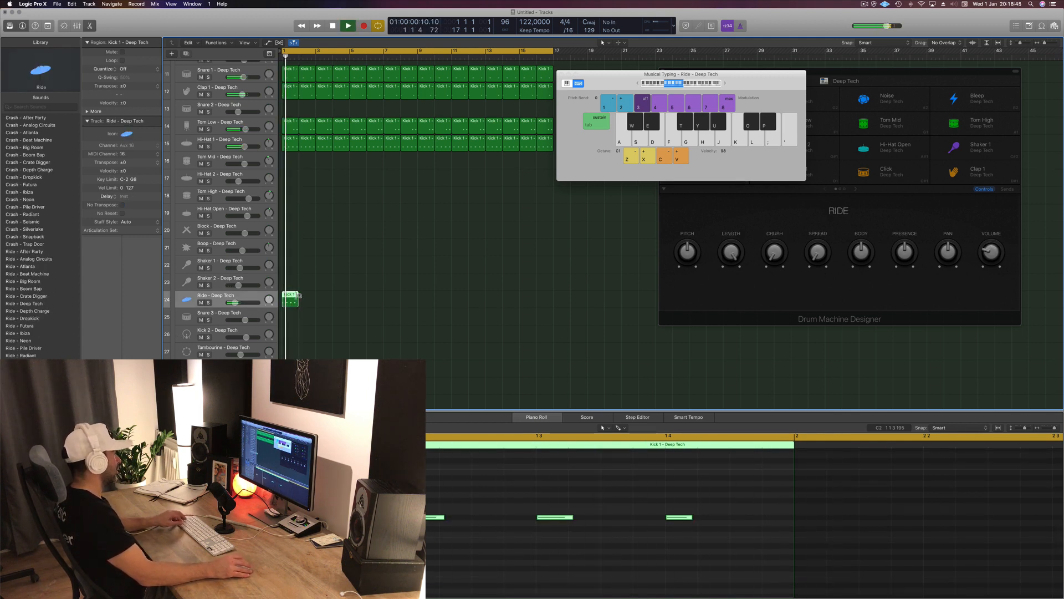
{"action": "left_click_drag", "start_coordinate": [297, 299], "coordinate": [313, 298]}
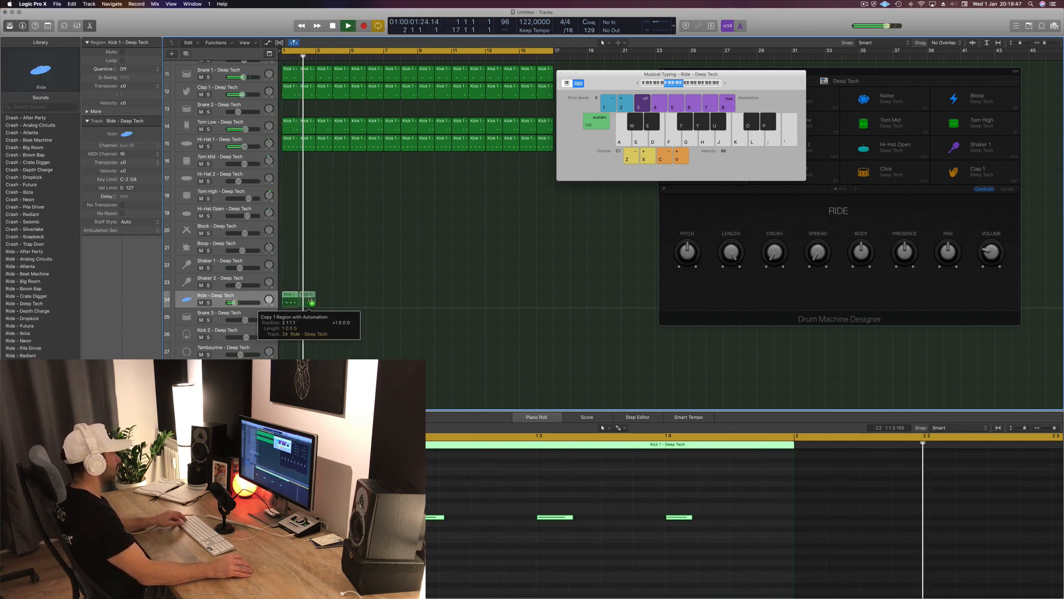
{"action": "key", "text": "super+z"}
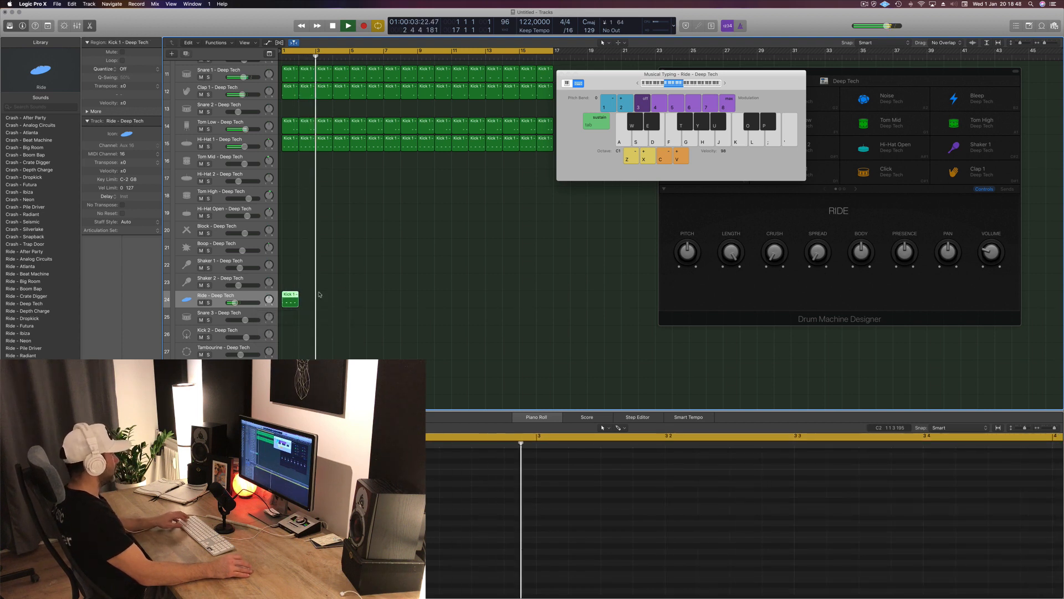
{"action": "left_click_drag", "start_coordinate": [286, 300], "coordinate": [321, 300]}
{"action": "left_click", "coordinate": [288, 299], "text": "shift"}
{"action": "left_click_drag", "start_coordinate": [396, 314], "coordinate": [355, 299]}
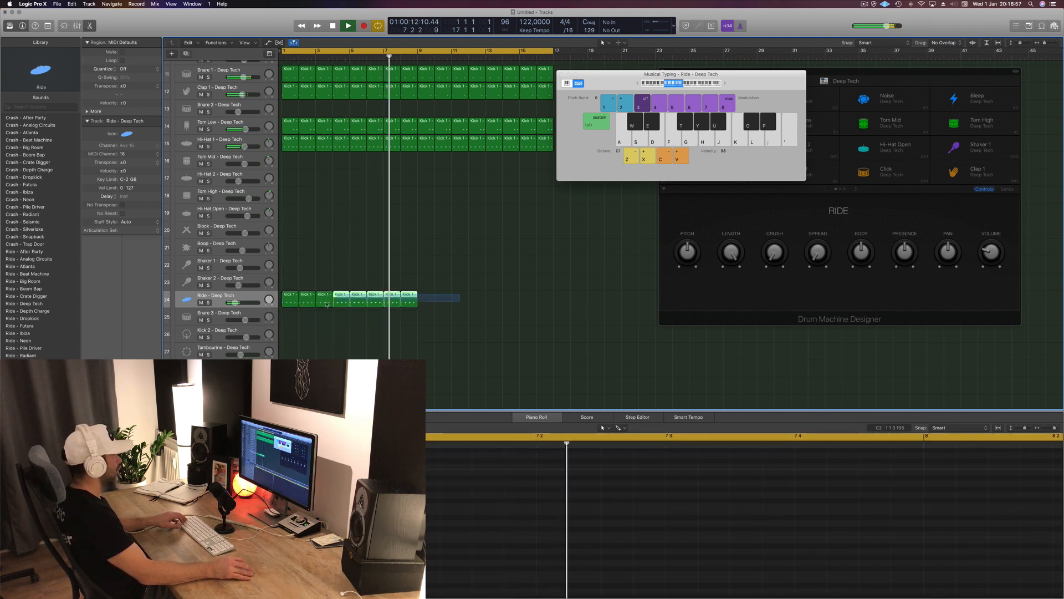
{"action": "left_click_drag", "start_coordinate": [284, 304], "coordinate": [425, 300]}
{"action": "key", "text": "super+Left"}
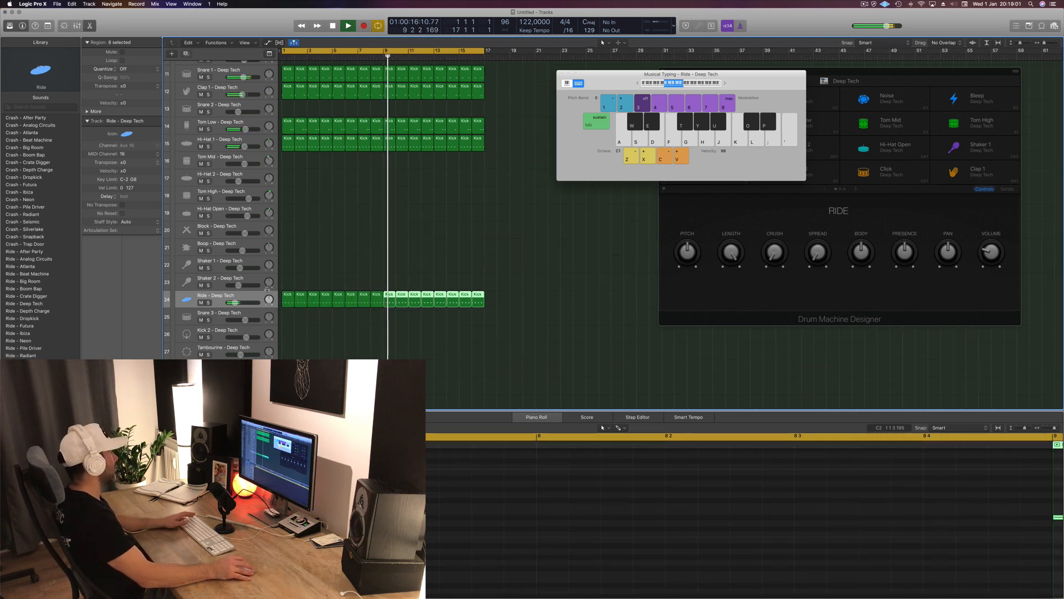
Select all the ride regions and play back the beat from the start.
{"action": "left_click", "coordinate": [257, 297]}
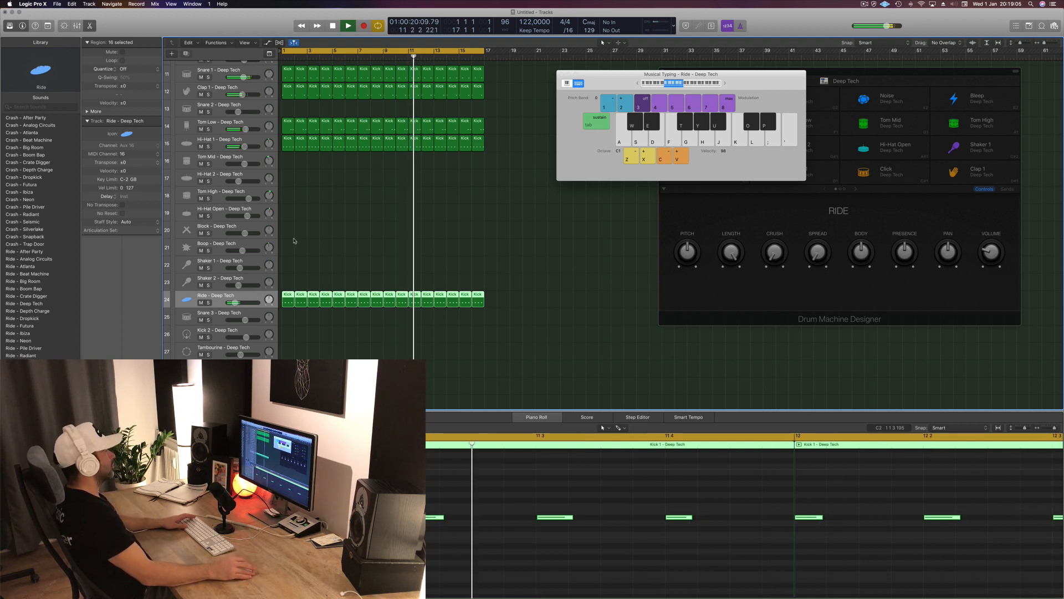
{"action": "key", "text": "space"}
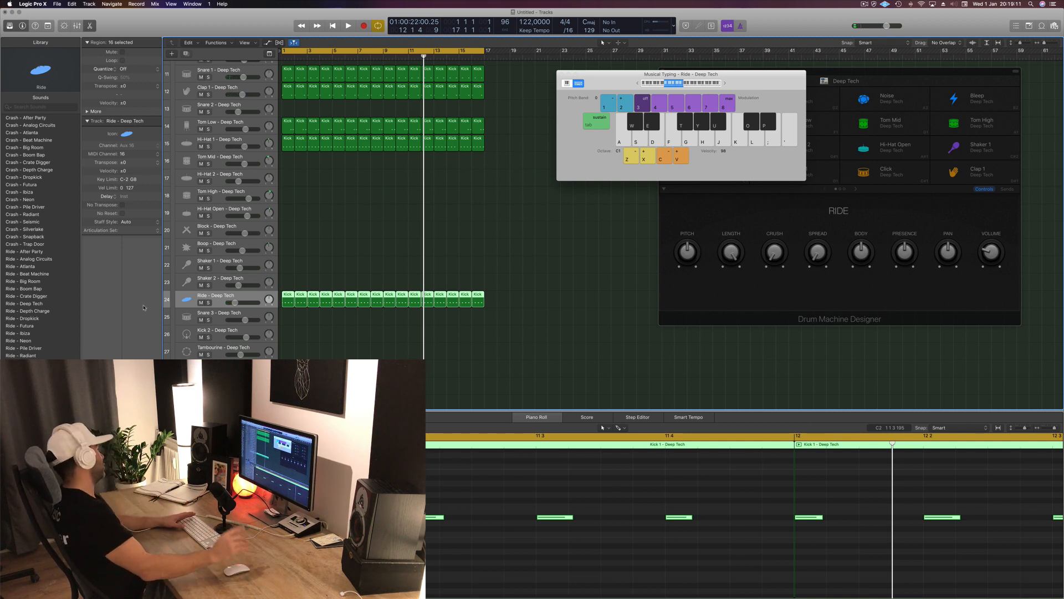
{"action": "key", "text": "Return"}
{"action": "key", "text": "space"}
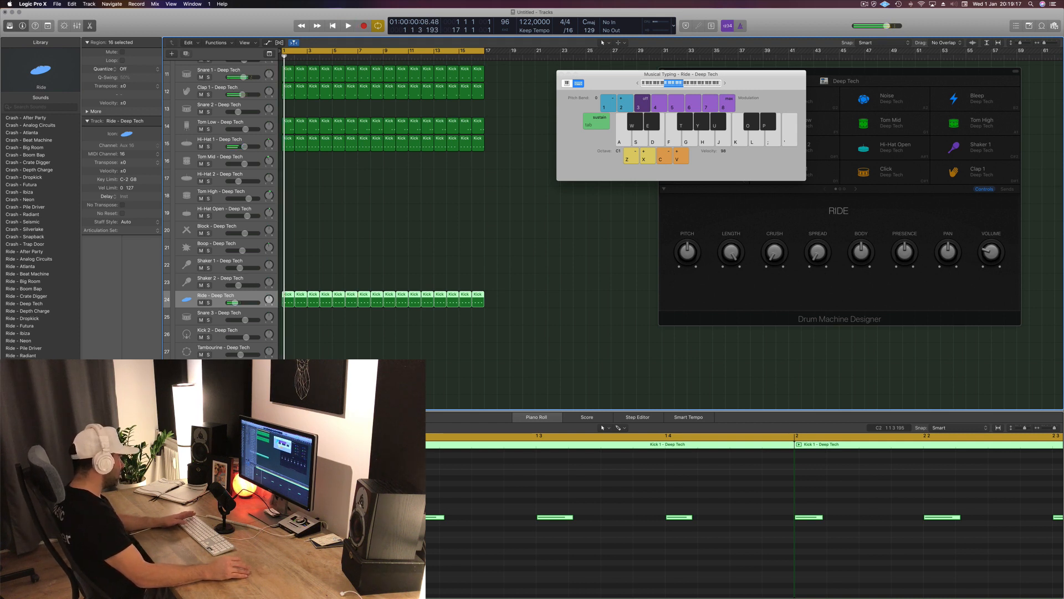
{"action": "key", "text": "space"}
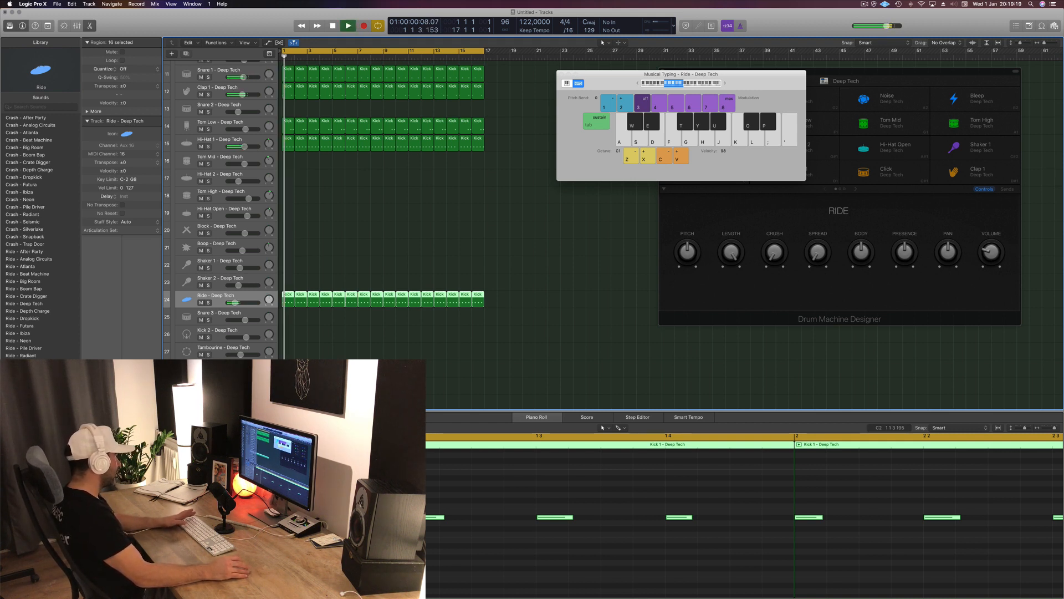
Open the Ride track's Stereo Delay, audition its presets during playback, choose Dual 1/2 Note Feedback and close the plug-in.
{"action": "left_click", "coordinate": [102, 413]}
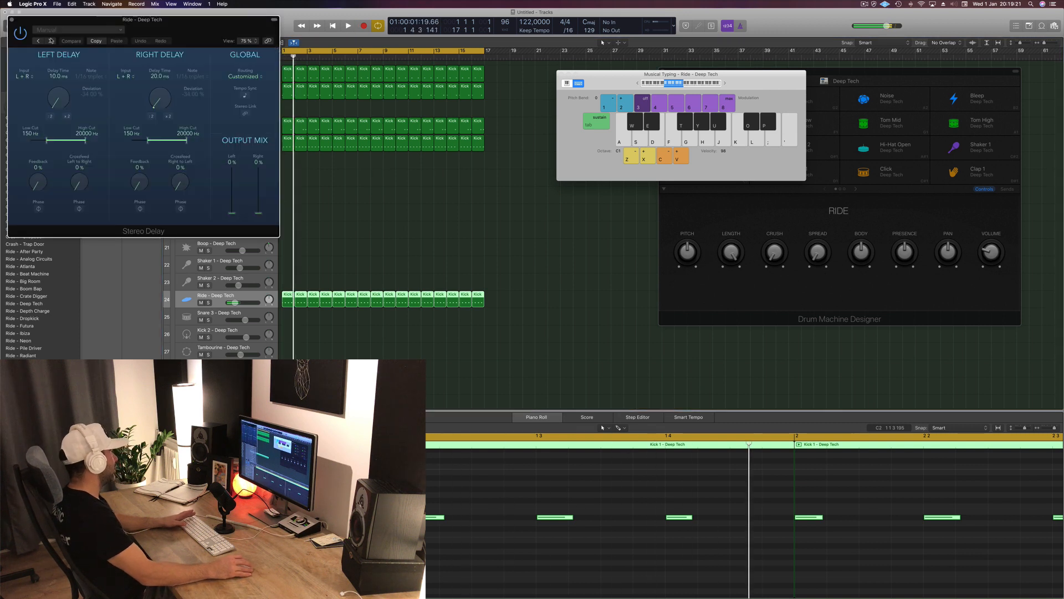
{"action": "left_click", "coordinate": [38, 41]}
{"action": "key", "text": "space"}
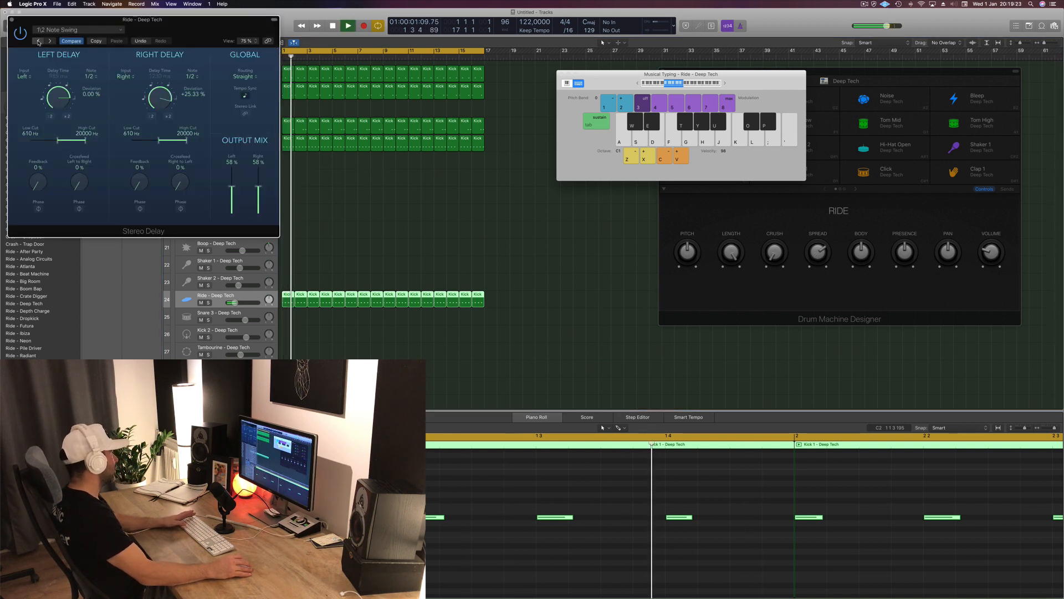
{"action": "left_click", "coordinate": [38, 41]}
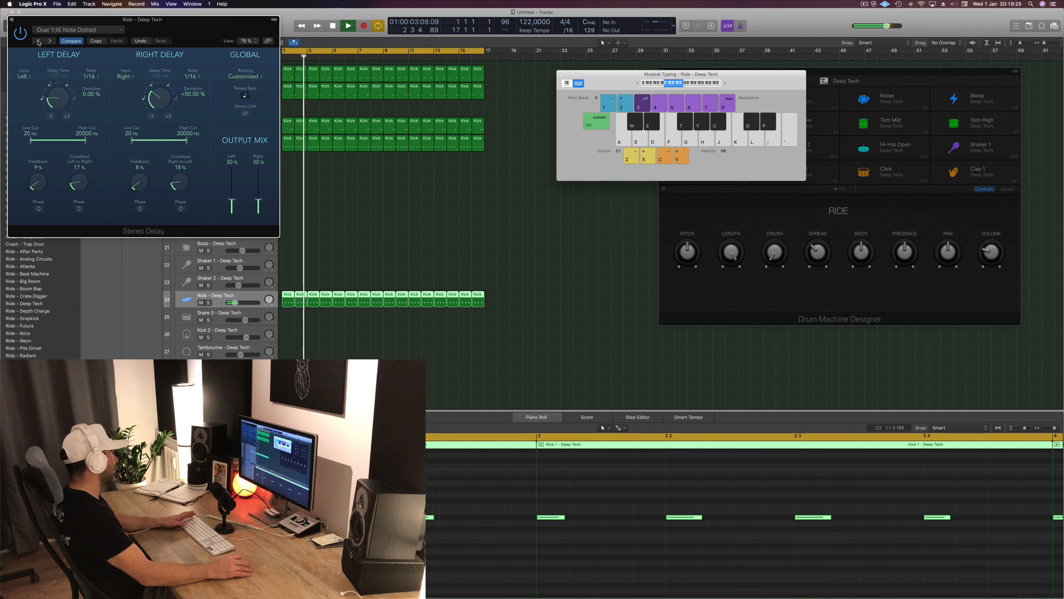
{"action": "left_click", "coordinate": [38, 41]}
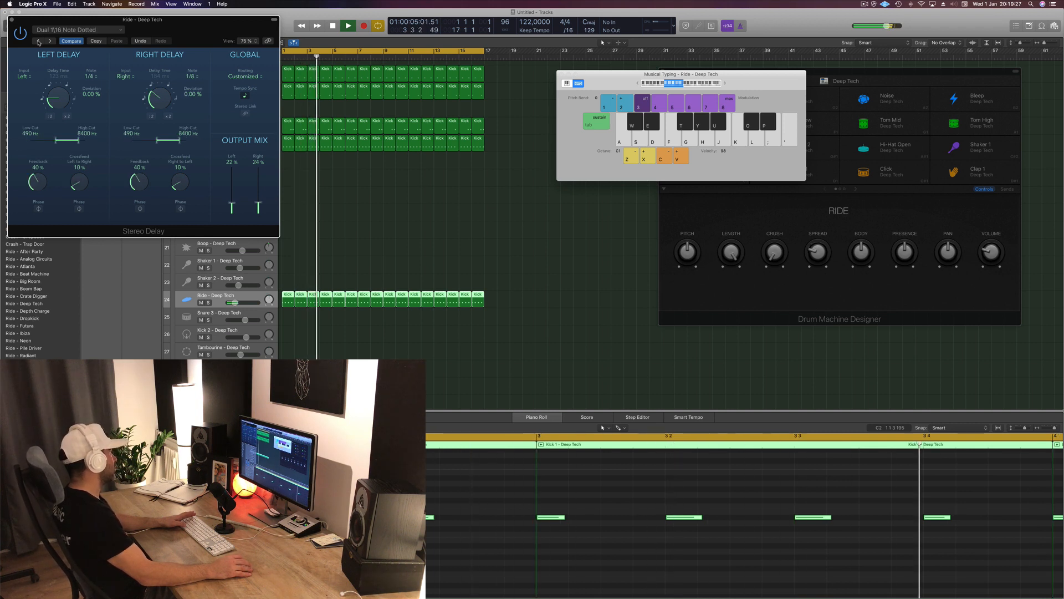
{"action": "left_click", "coordinate": [38, 41]}
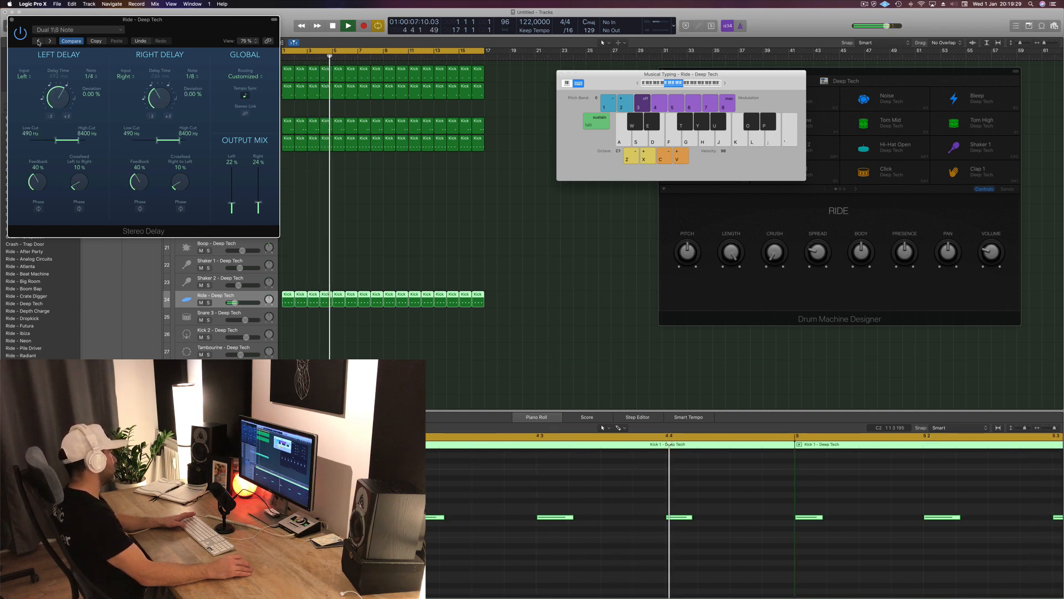
{"action": "left_click", "coordinate": [38, 41]}
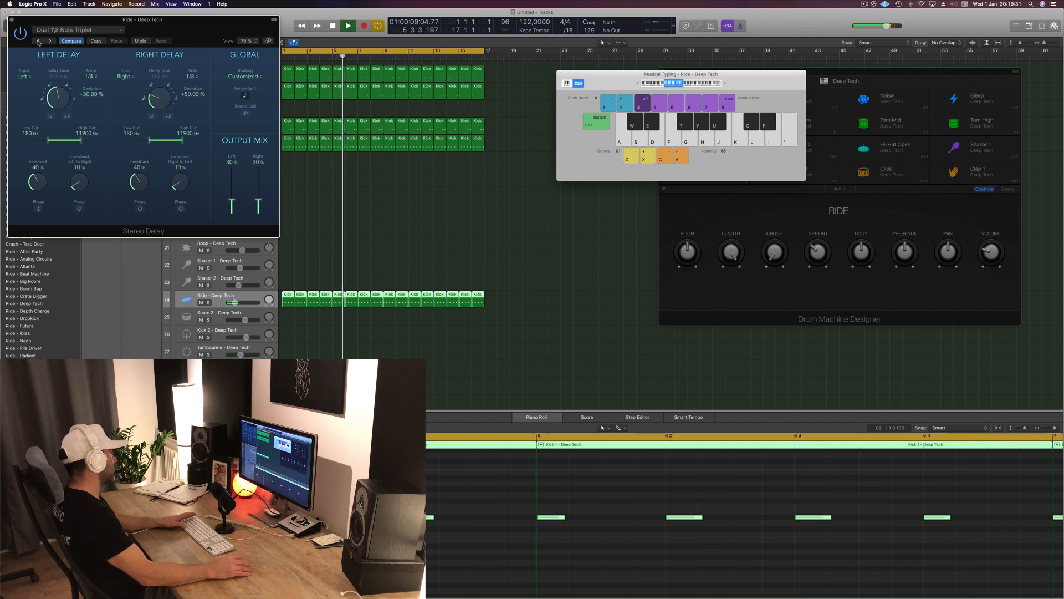
{"action": "left_click", "coordinate": [38, 41]}
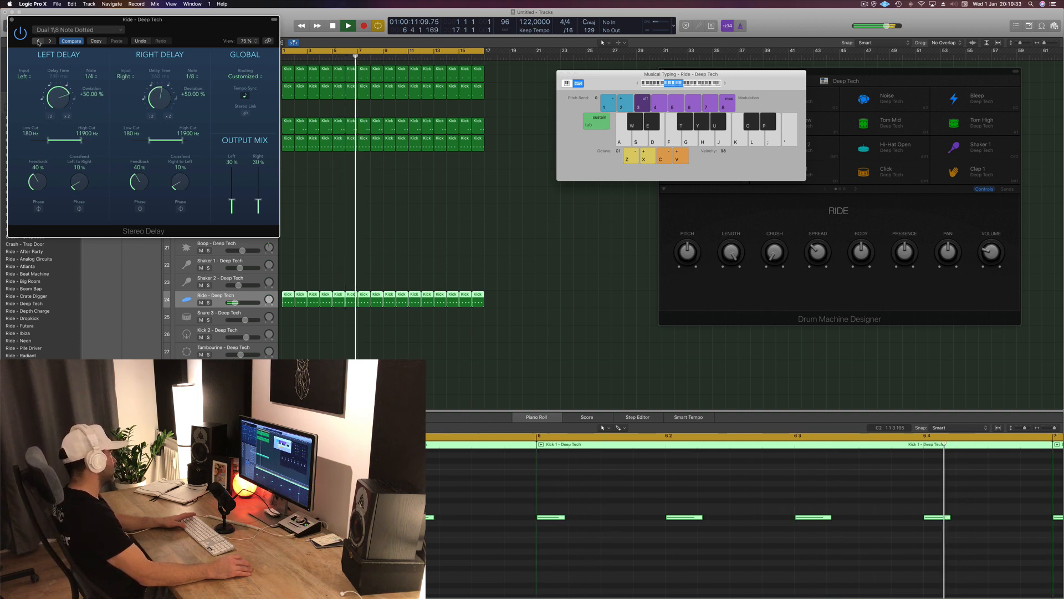
{"action": "left_click", "coordinate": [38, 41]}
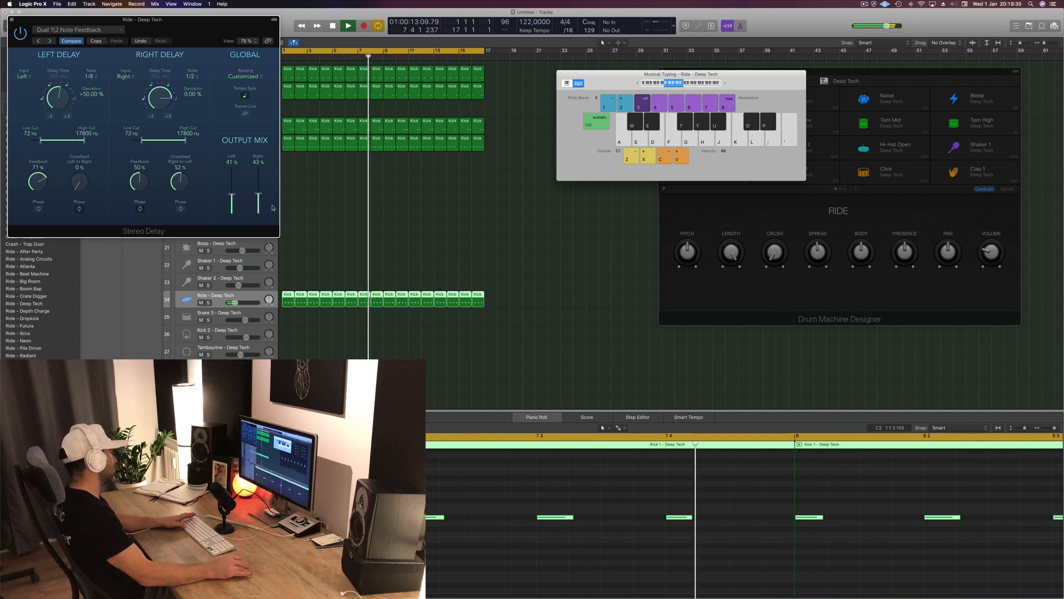
{"action": "left_click_drag", "start_coordinate": [166, 20], "coordinate": [364, 28]}
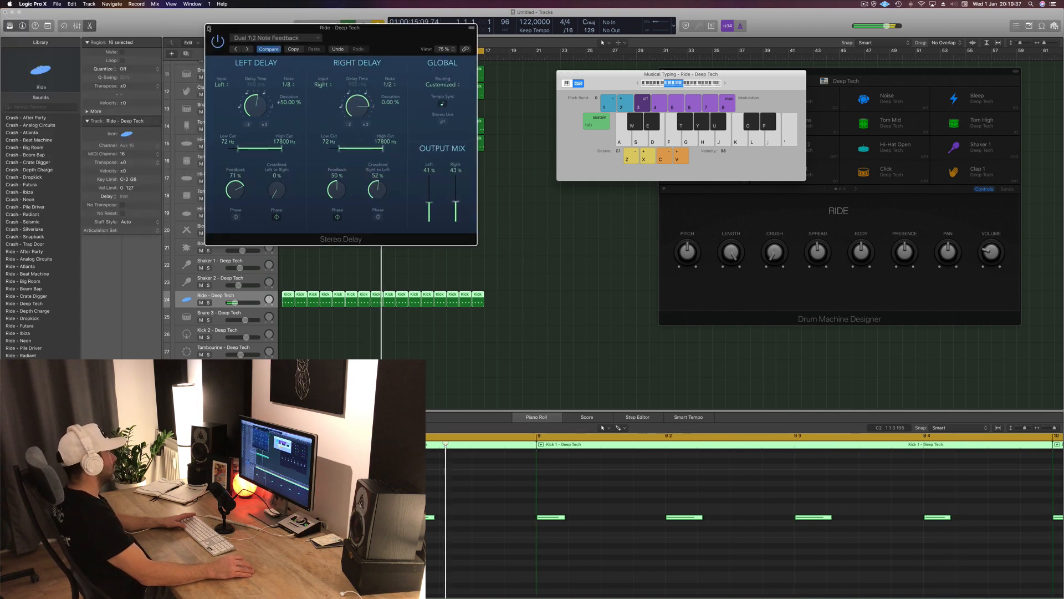
{"action": "left_click", "coordinate": [209, 29]}
{"action": "key", "text": "space"}
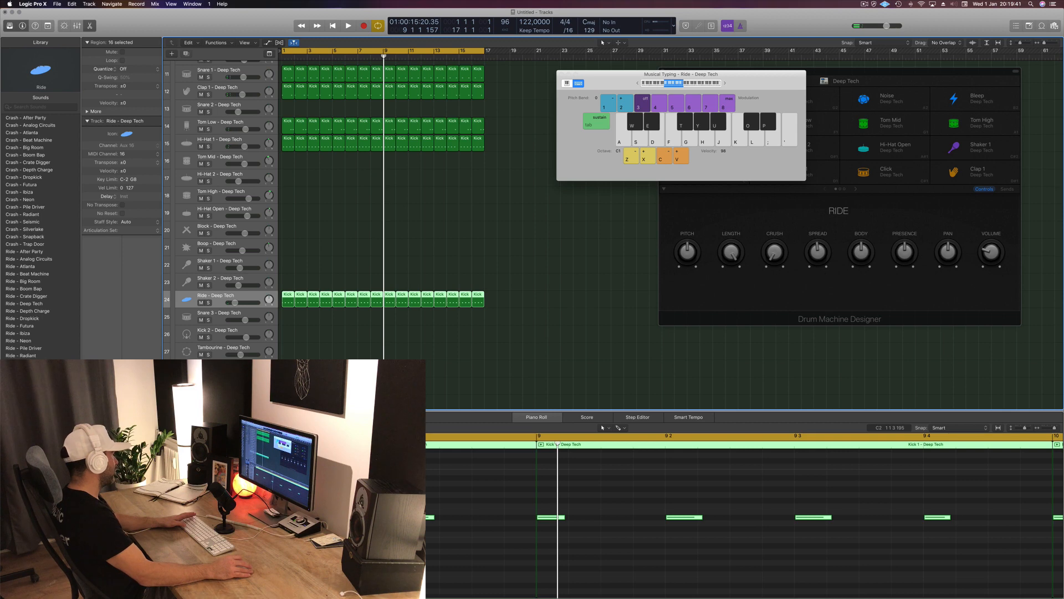
Open the Ride track's Compressor and send the Kick 1 track to Bus 20.
{"action": "left_click", "coordinate": [102, 408]}
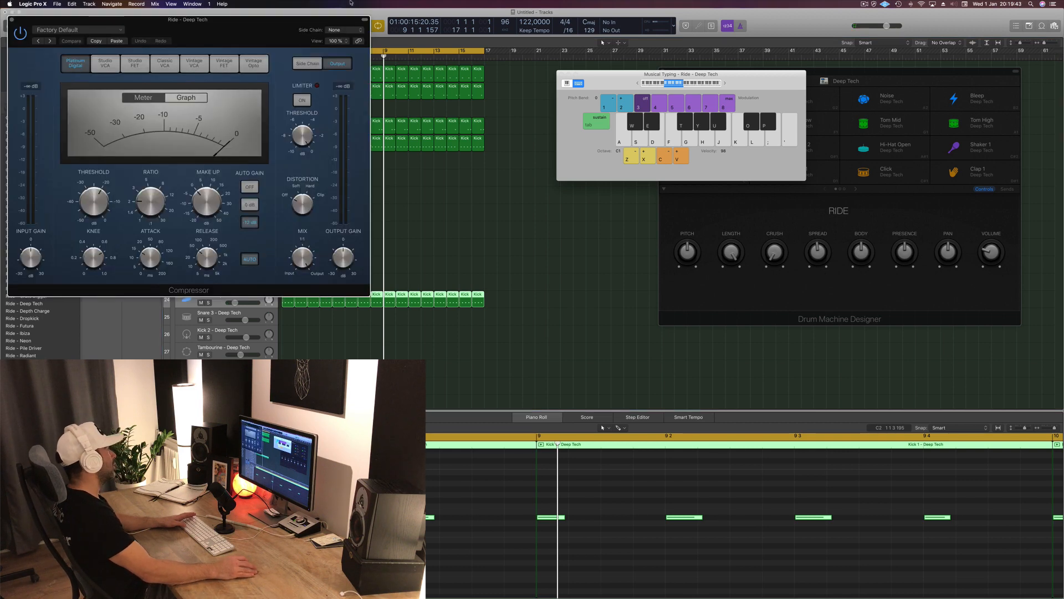
{"action": "left_click_drag", "start_coordinate": [277, 29], "coordinate": [599, 69]}
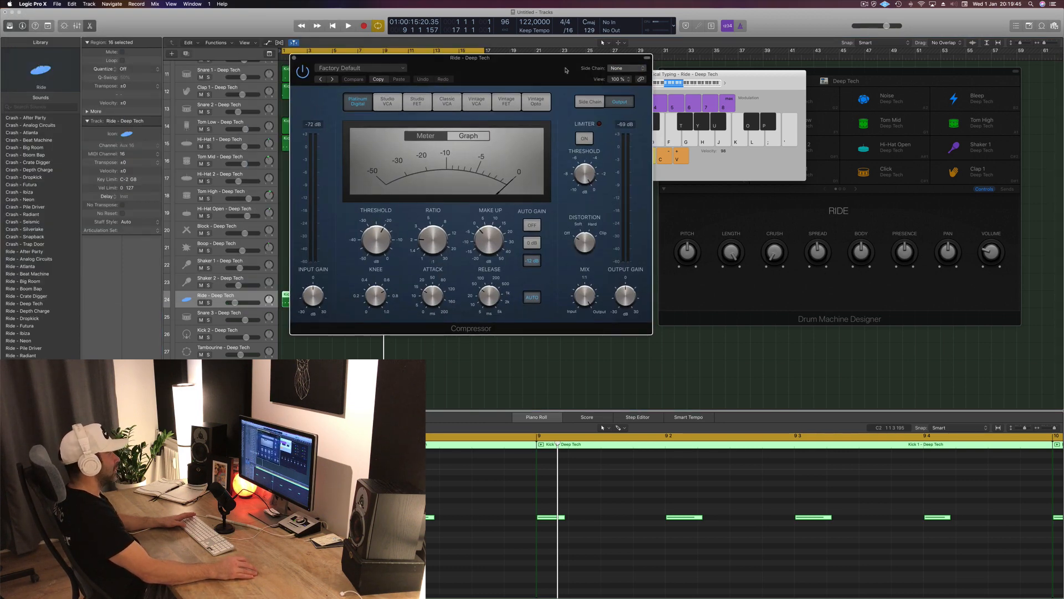
{"action": "scroll", "coordinate": [225, 154], "scroll_direction": "up", "scroll_amount": 5}
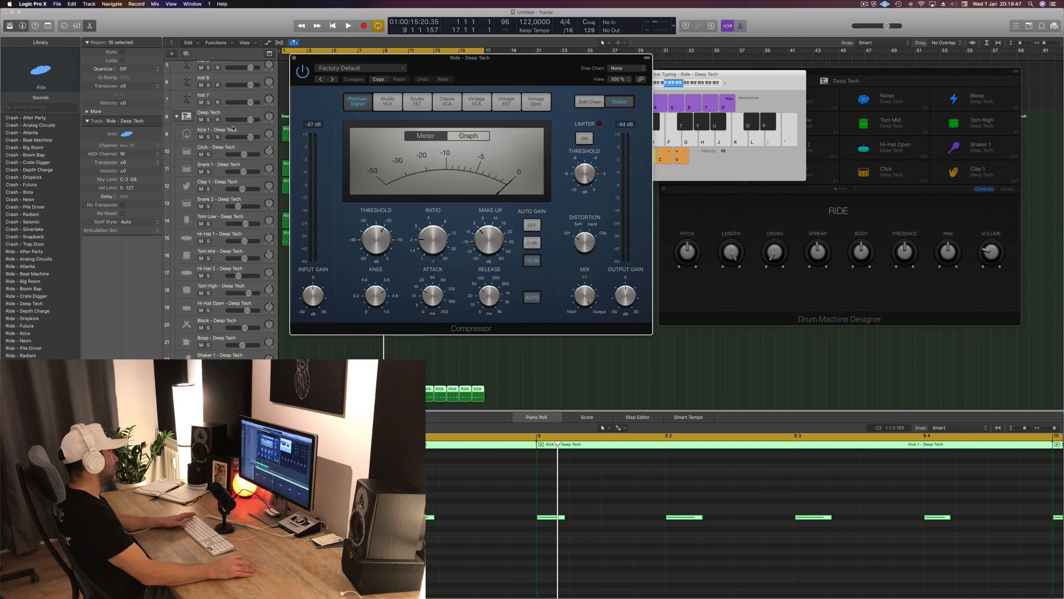
{"action": "left_click", "coordinate": [233, 129]}
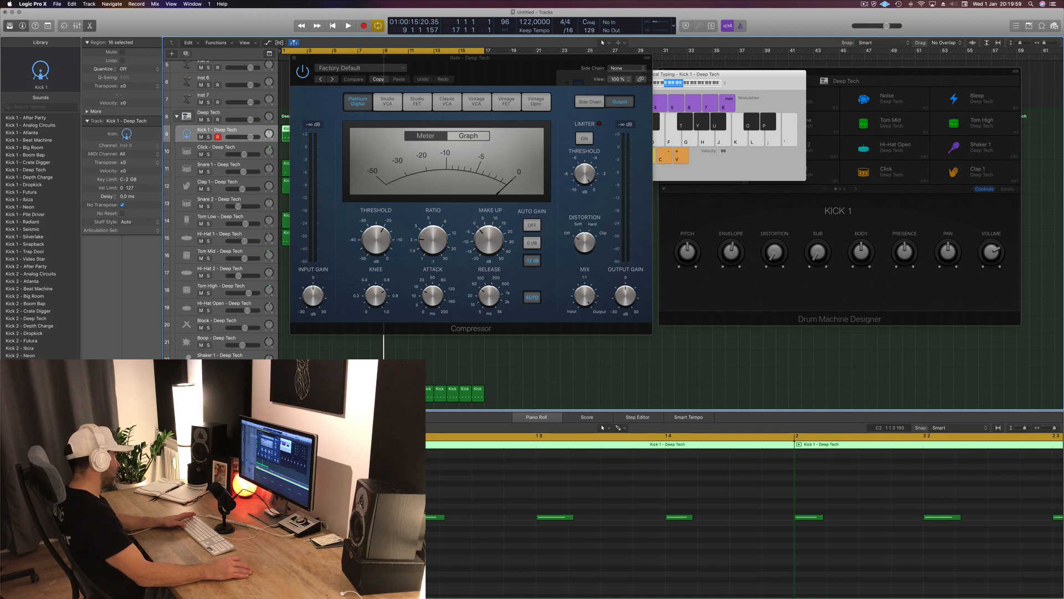
{"action": "left_click", "coordinate": [123, 296]}
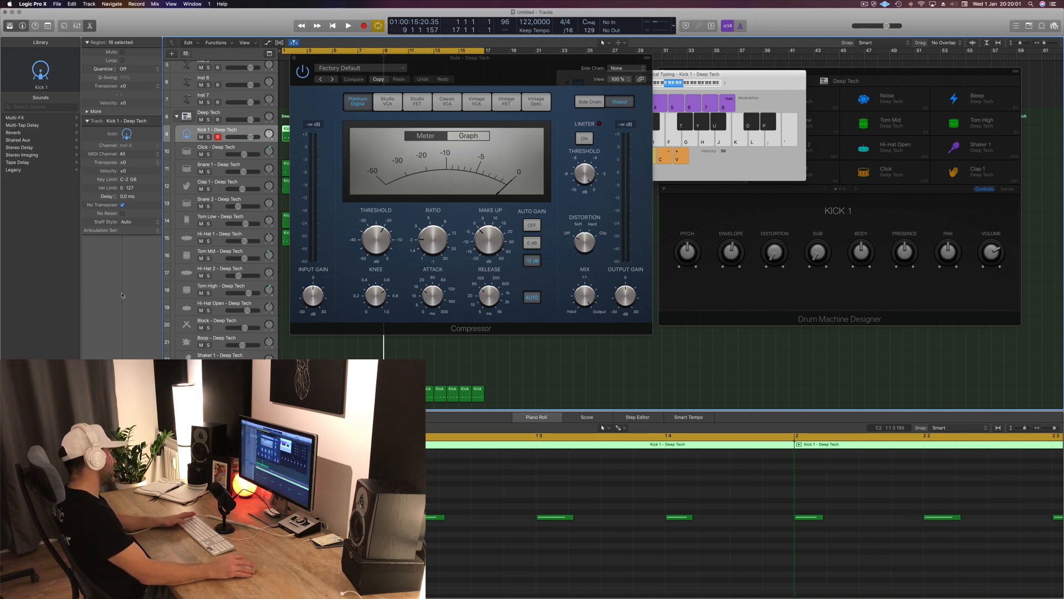
Set the ride Compressor's side chain to Bus 20, fed by Kick 1, and move the plug-in clear of the regions.
{"action": "key", "text": "space"}
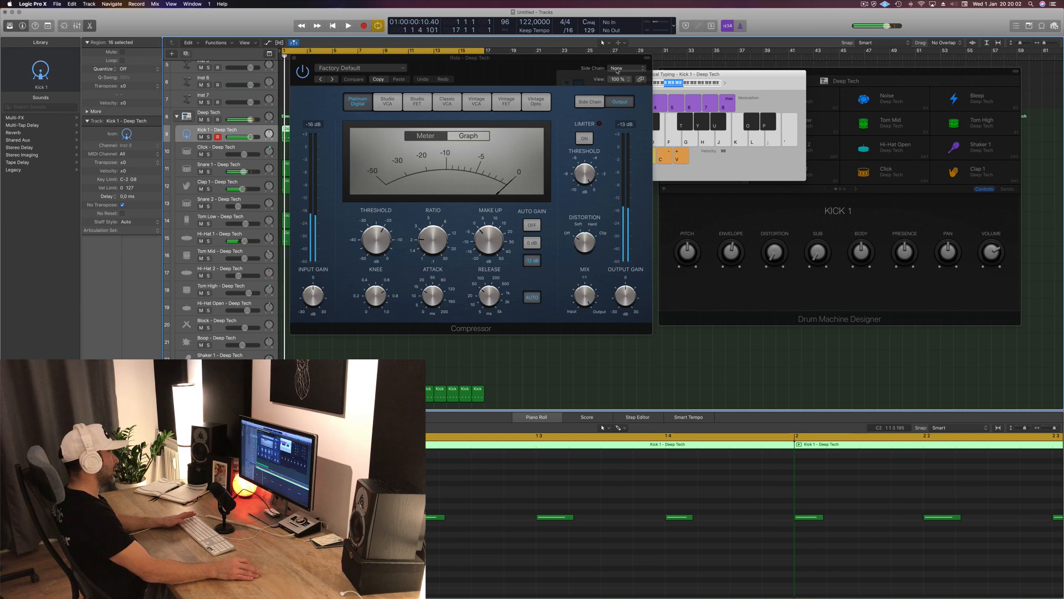
{"action": "left_click", "coordinate": [617, 69]}
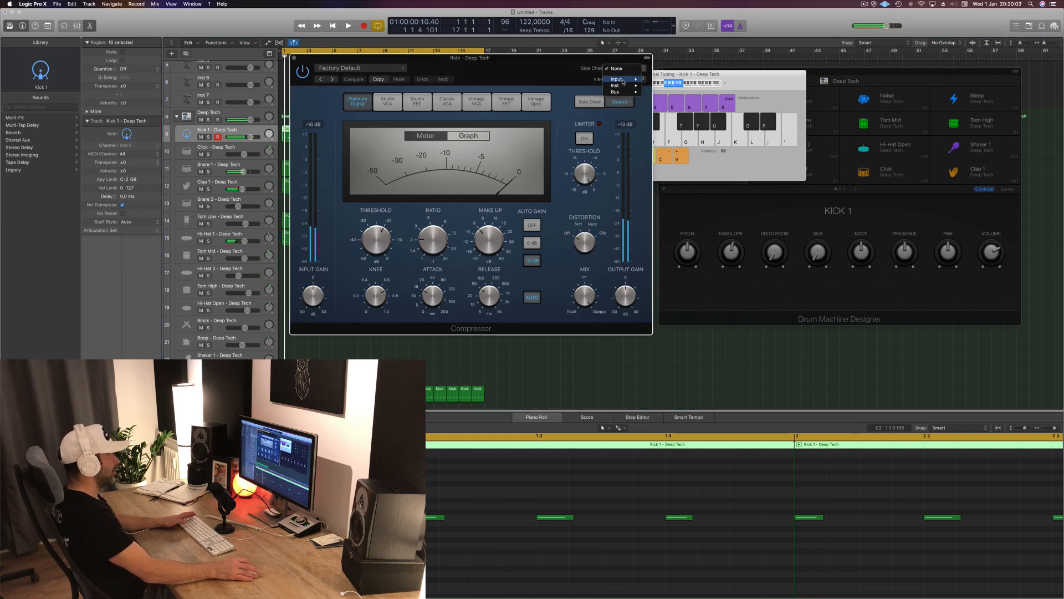
{"action": "mouse_move", "coordinate": [624, 92]}
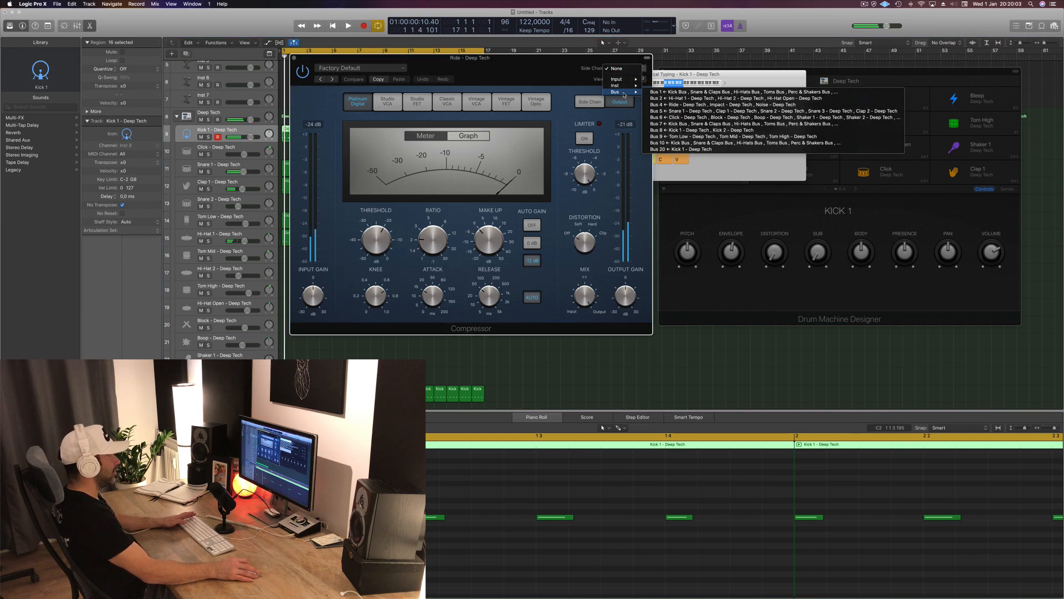
{"action": "left_click", "coordinate": [713, 149]}
{"action": "left_click_drag", "start_coordinate": [414, 324], "coordinate": [617, 336]}
Set the ride Compressor's threshold to about -21 dB, turn off auto release and shorten the release to about 5.3 ms while checking playback.
{"action": "key", "text": "space"}
{"action": "left_click_drag", "start_coordinate": [692, 309], "coordinate": [643, 265]}
{"action": "key", "text": "space"}
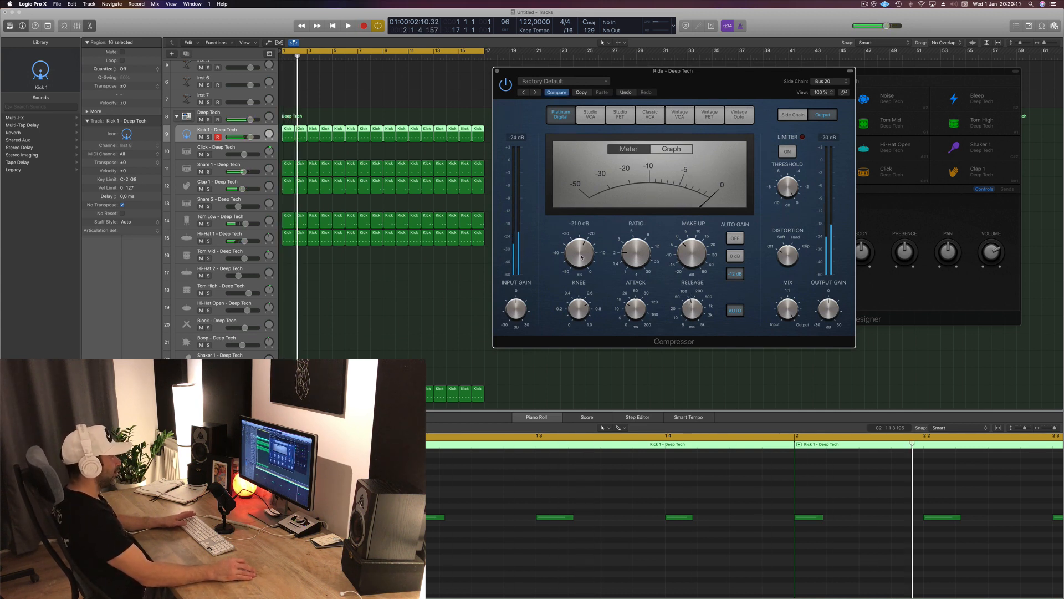
{"action": "key", "text": "space"}
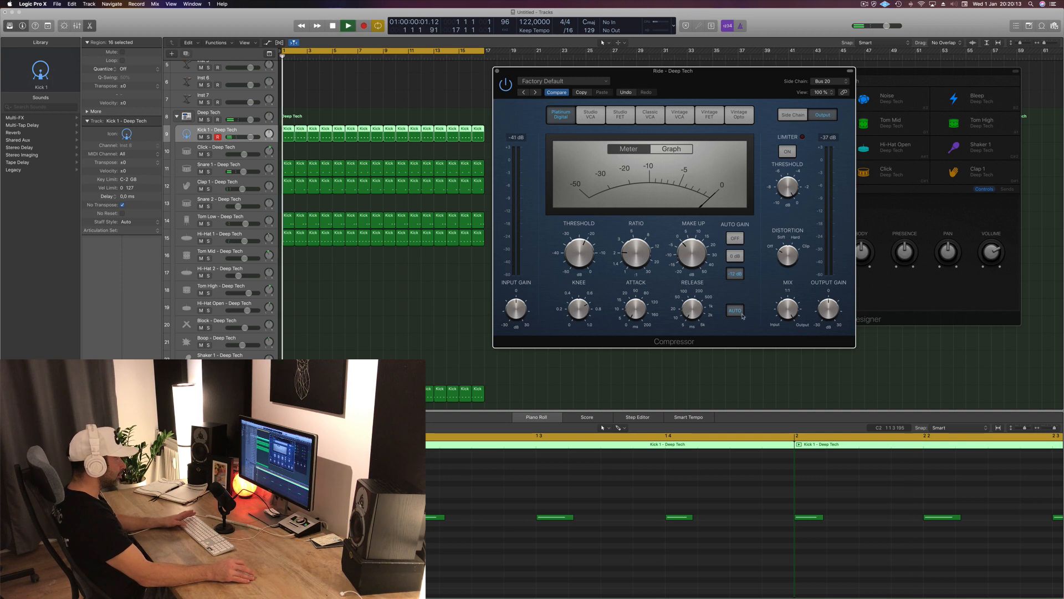
{"action": "key", "text": "space"}
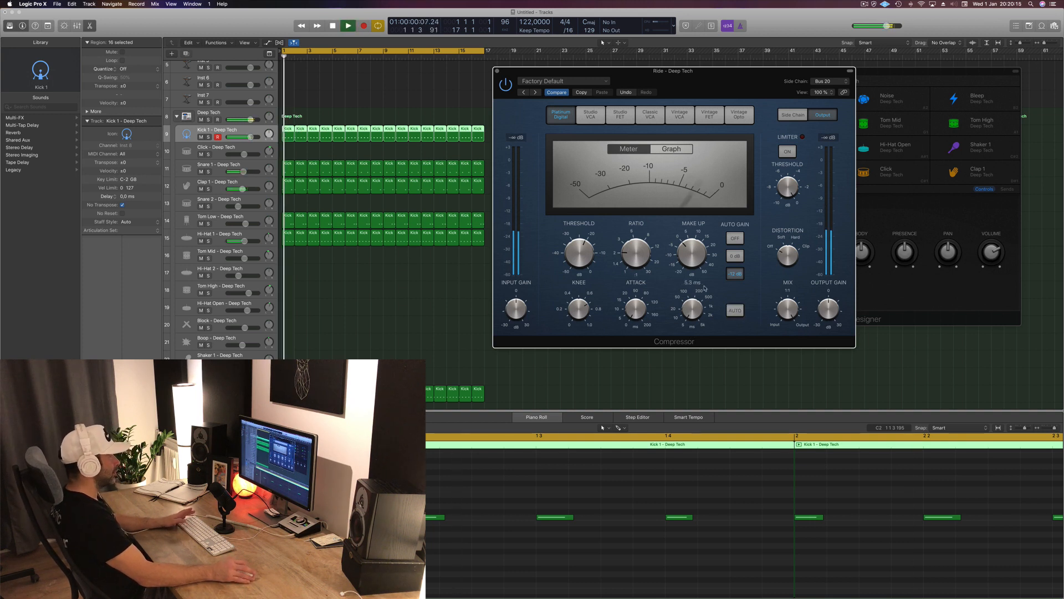
{"action": "key", "text": "space"}
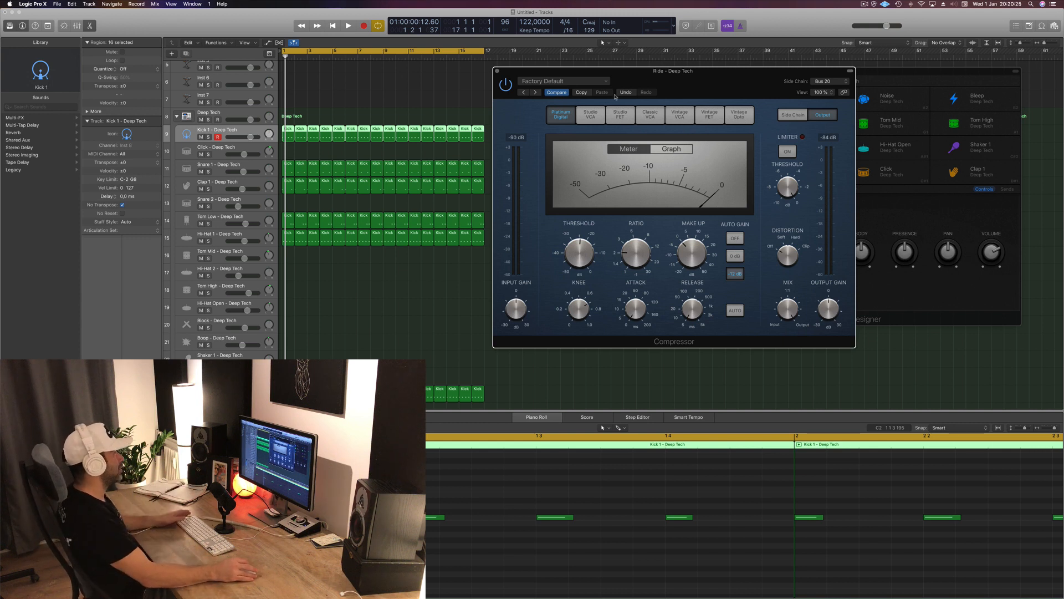
Move the Compressor aside, select the Ride track and adjust the Compressor's threshold while the beat plays from the start.
{"action": "left_click_drag", "start_coordinate": [697, 84], "coordinate": [655, 83]}
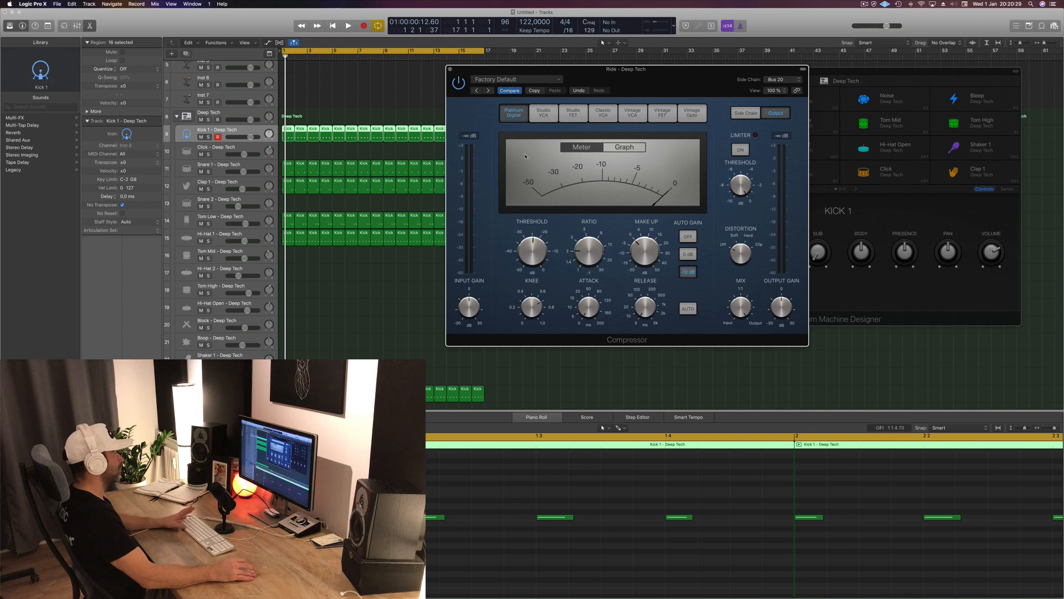
{"action": "key", "text": "space"}
{"action": "left_click", "coordinate": [459, 225]}
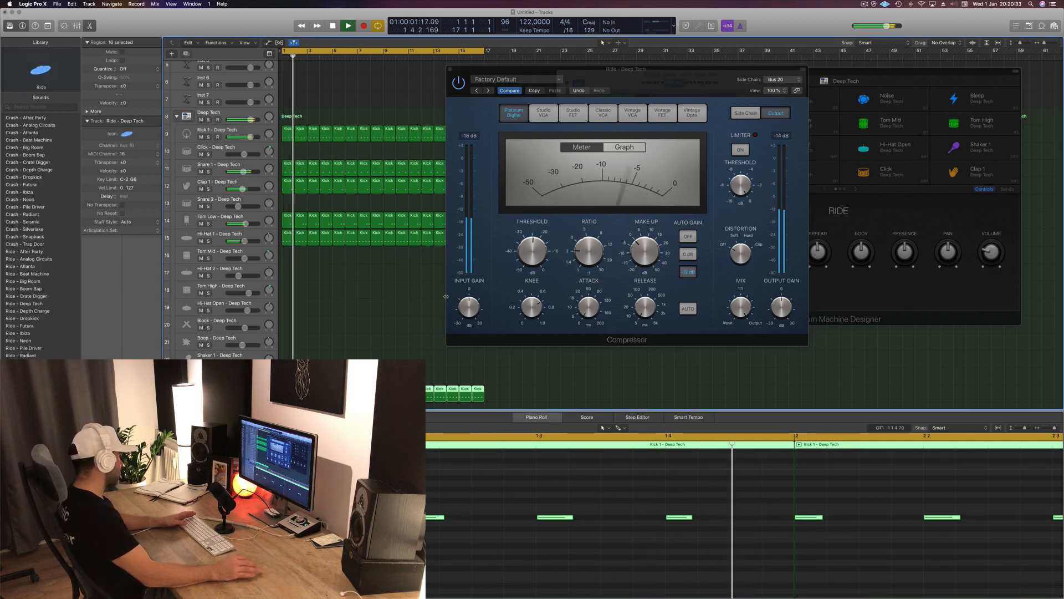
{"action": "left_click_drag", "start_coordinate": [532, 251], "coordinate": [591, 231]}
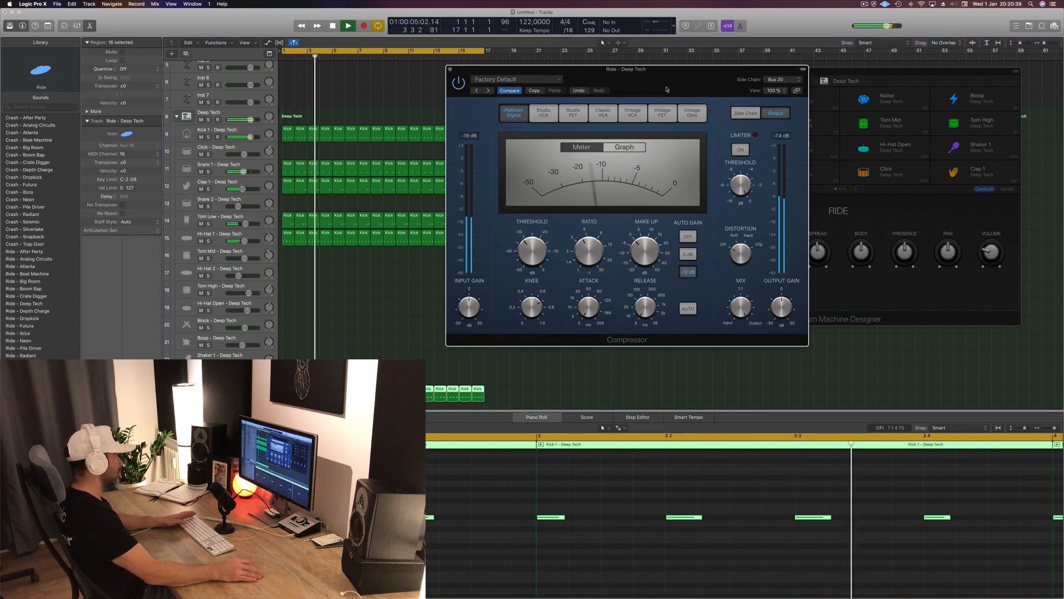
Show the Musical Typing keyboard, replay the beat and bypass and re-enable the ride Compressor to compare the sidechain effect.
{"action": "key", "text": "super+k"}
{"action": "left_click_drag", "start_coordinate": [667, 90], "coordinate": [666, 195]}
{"action": "key", "text": "space"}
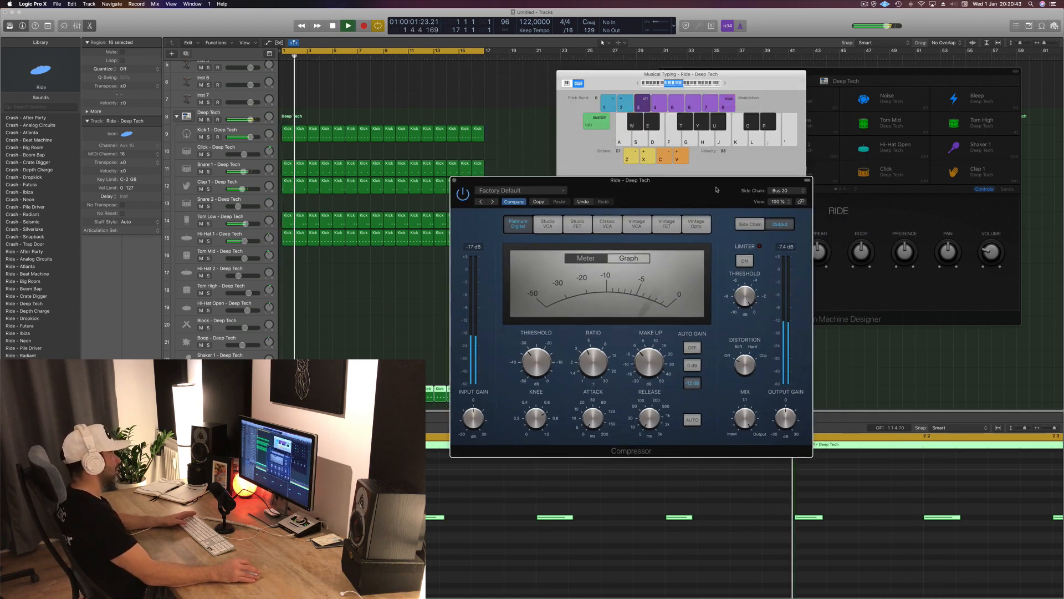
{"action": "left_click", "coordinate": [464, 195]}
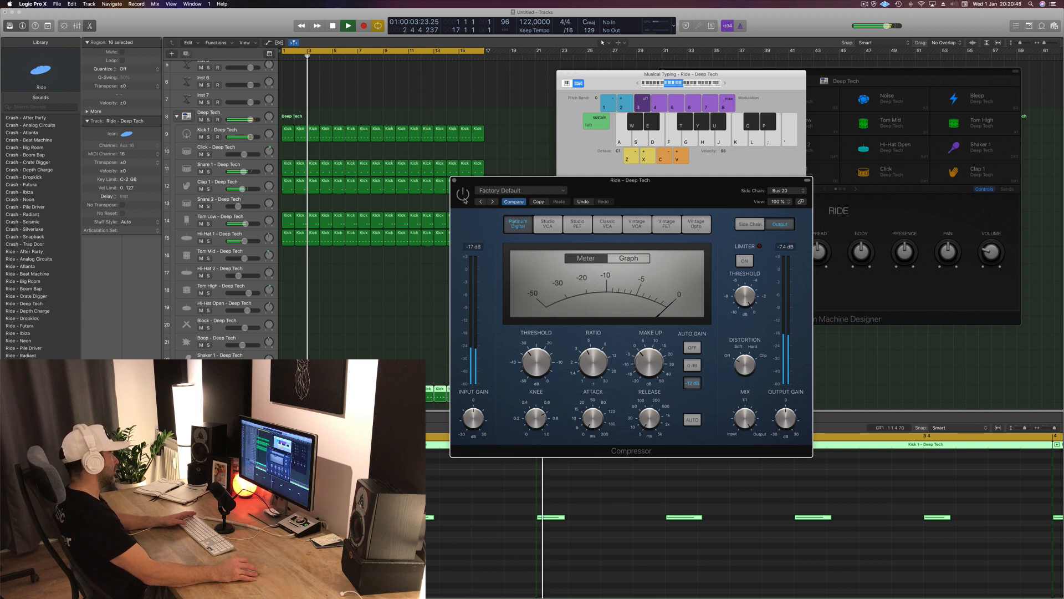
{"action": "left_click_drag", "start_coordinate": [694, 189], "coordinate": [645, 207]}
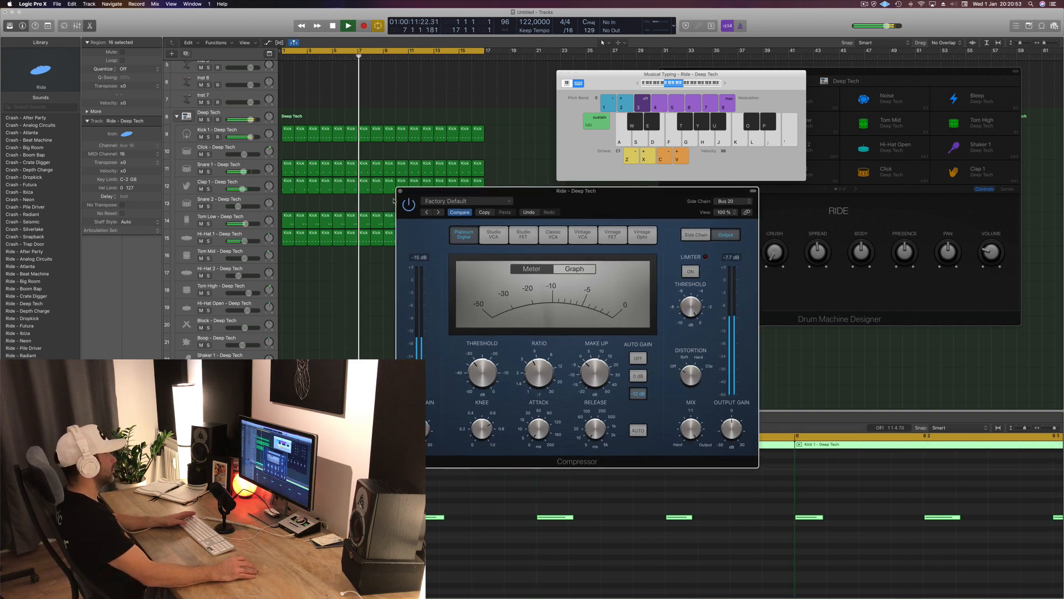
Close the ride Compressor, play the beat from the start and select the Clap 1 track.
{"action": "key", "text": "super+w"}
{"action": "key", "text": "space"}
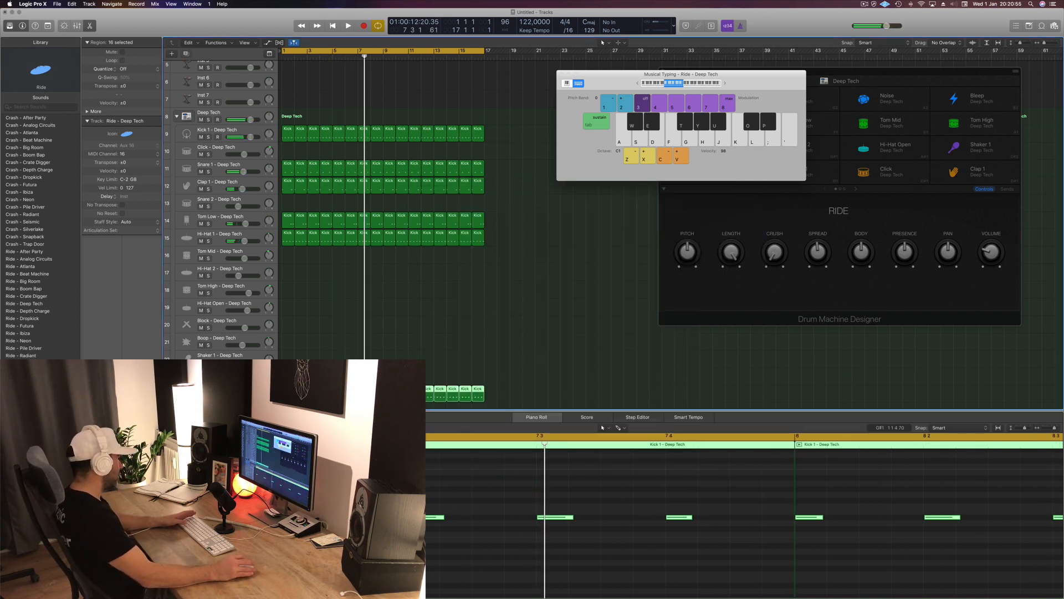
{"action": "key", "text": "Return"}
{"action": "key", "text": "space"}
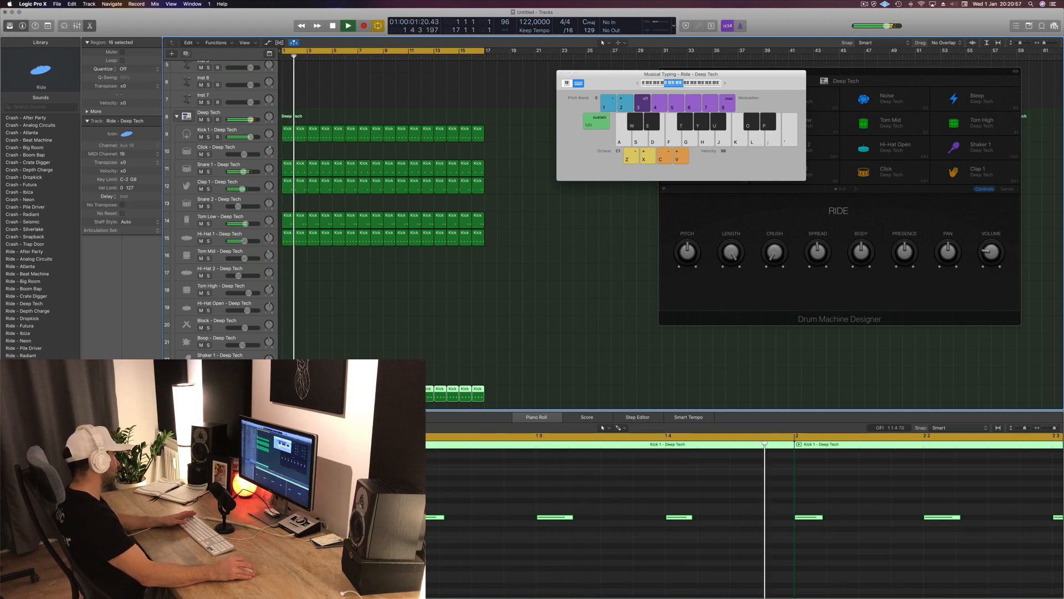
{"action": "scroll", "coordinate": [368, 358], "scroll_direction": "up", "scroll_amount": 2}
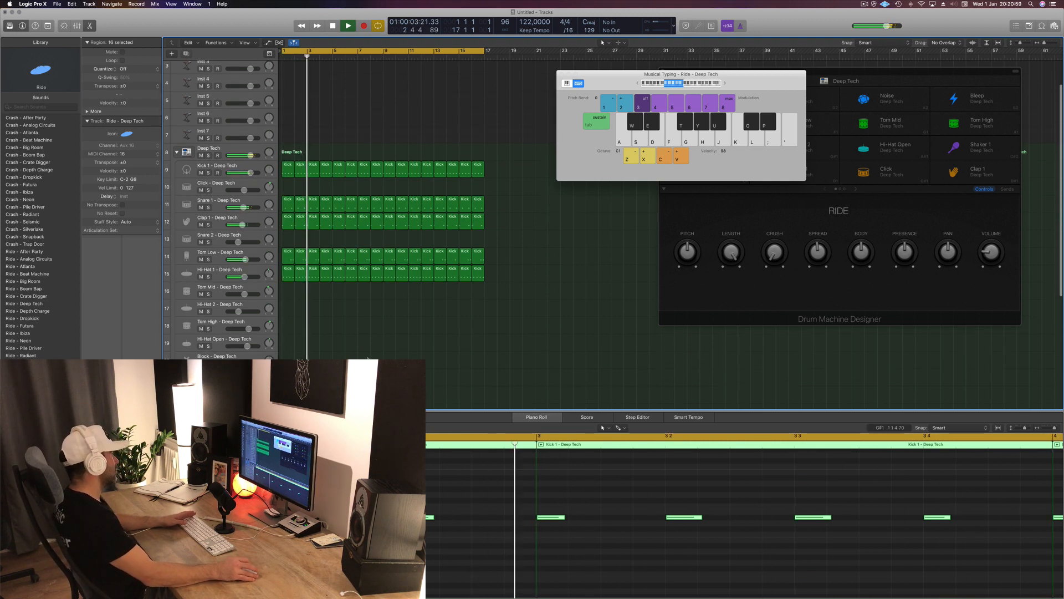
{"action": "scroll", "coordinate": [367, 359], "scroll_direction": "up", "scroll_amount": 2}
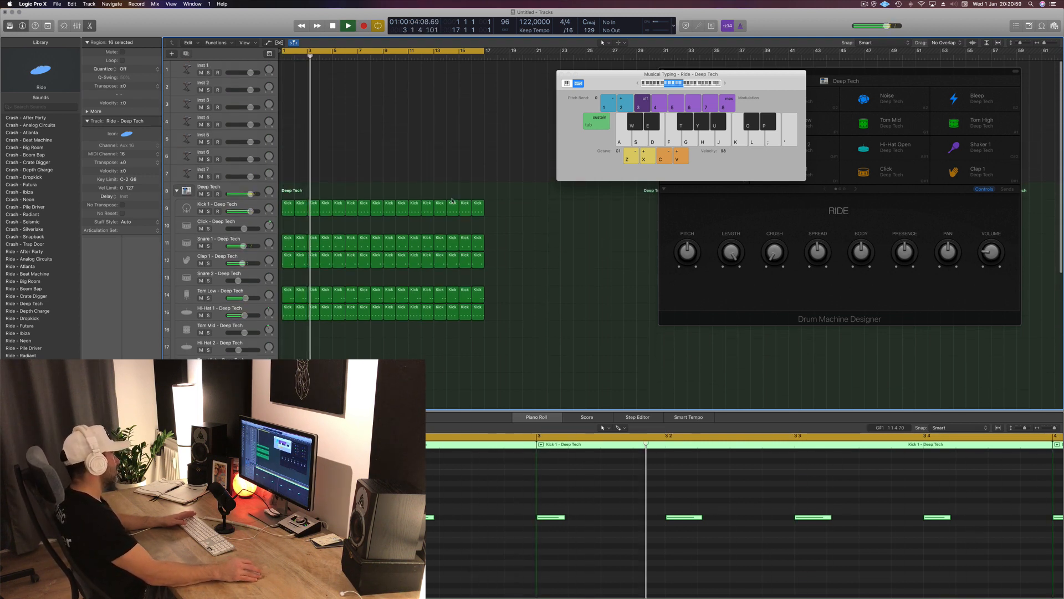
{"action": "left_click", "coordinate": [227, 260]}
{"action": "key", "text": "Return"}
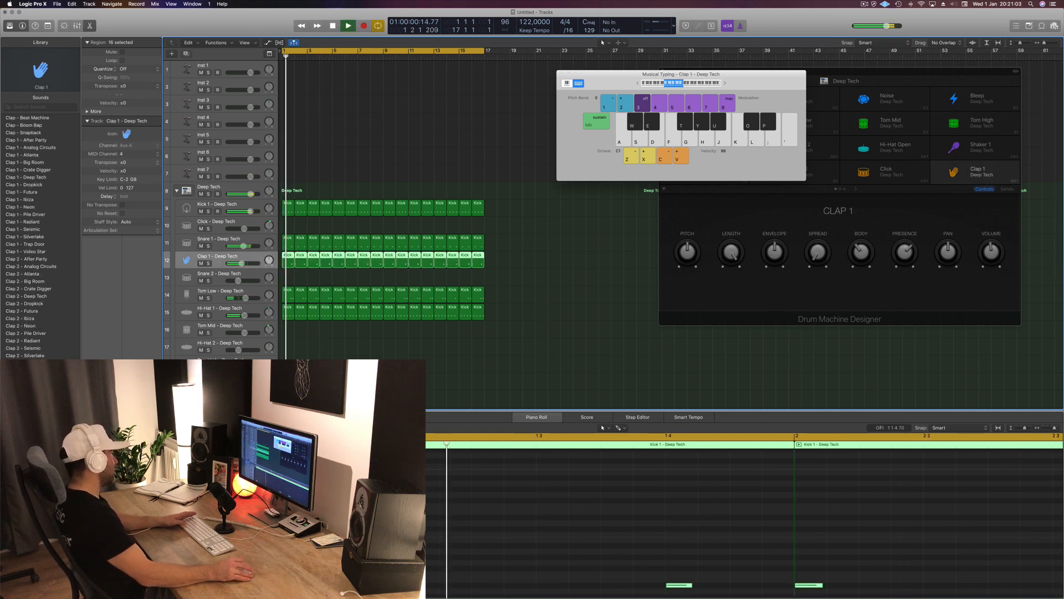
Select the Inst 1 track, open its Alchemy synth, move the plug-in clear of the track headers and stop playback.
{"action": "left_click", "coordinate": [227, 65]}
{"action": "key", "text": "space"}
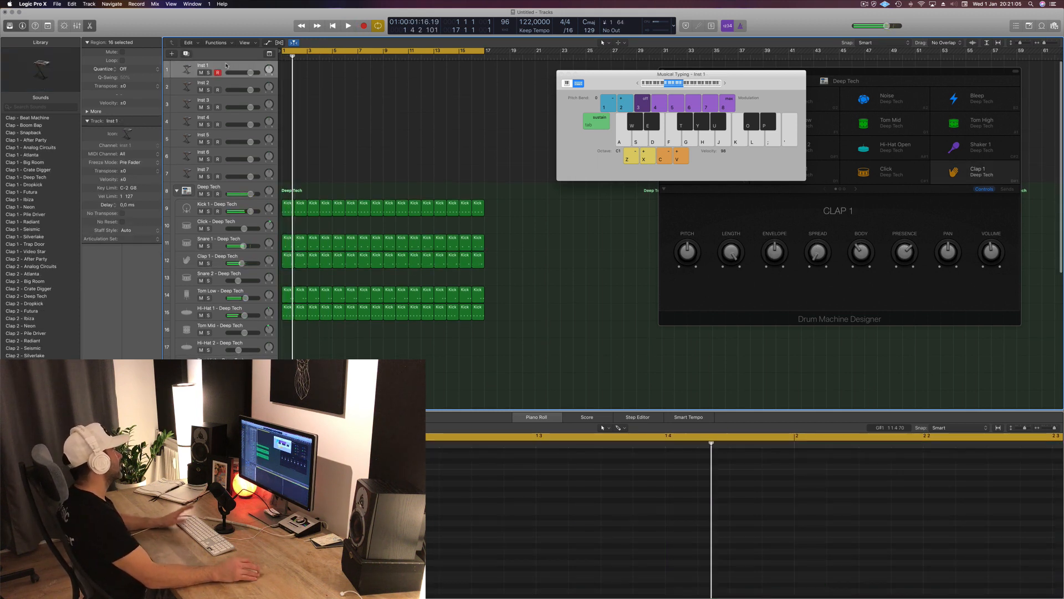
{"action": "key", "text": "space"}
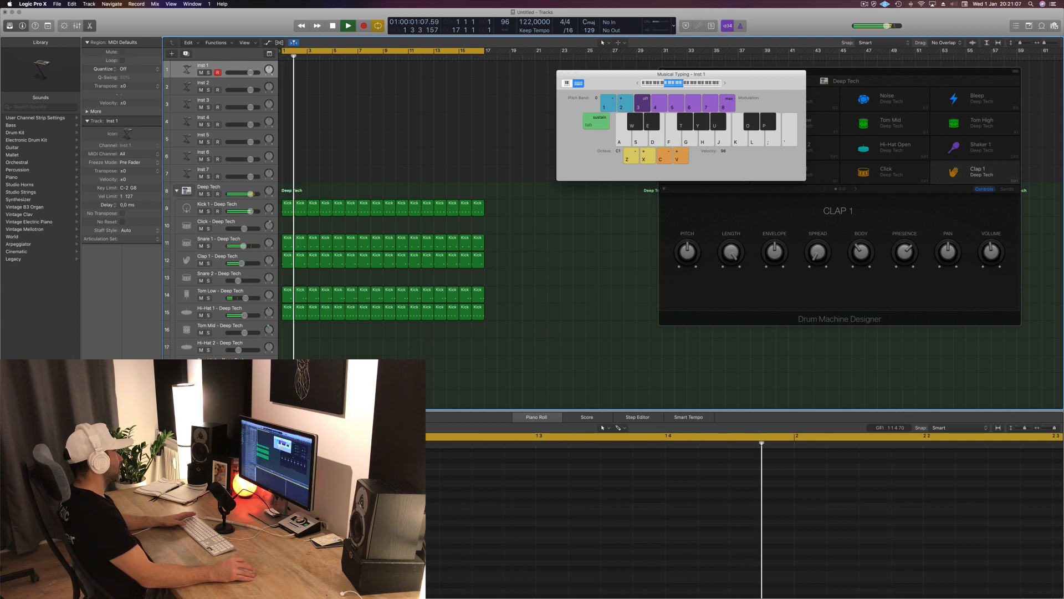
{"action": "double_click", "coordinate": [186, 69]}
{"action": "left_click_drag", "start_coordinate": [266, 29], "coordinate": [553, 137]}
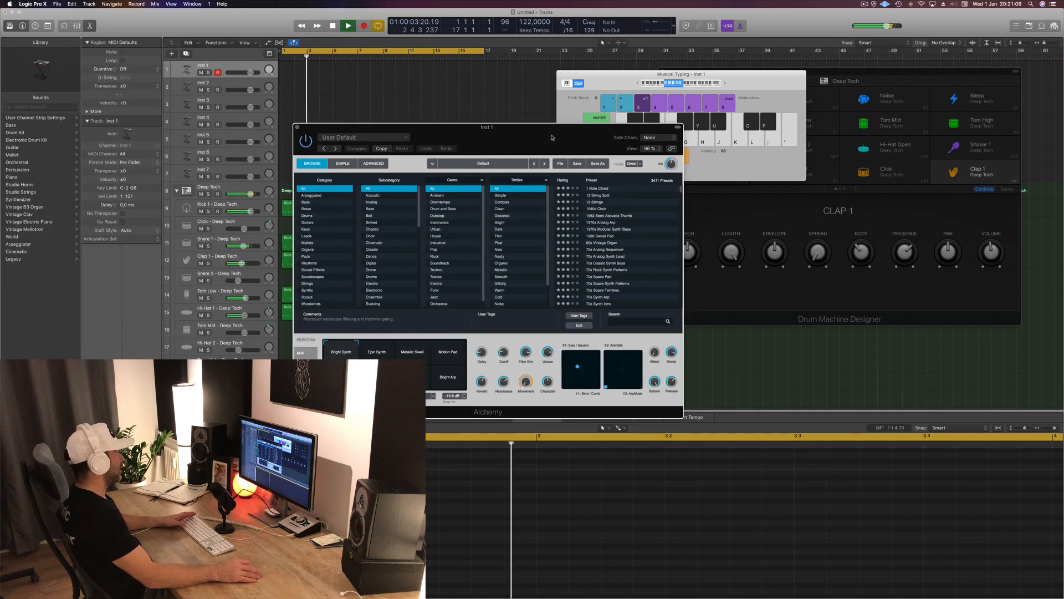
{"action": "key", "text": "space"}
Filter Alchemy's presets by the Bass category and Techno genre, and load 70s Classic Synth Bass.
{"action": "left_click", "coordinate": [306, 202]}
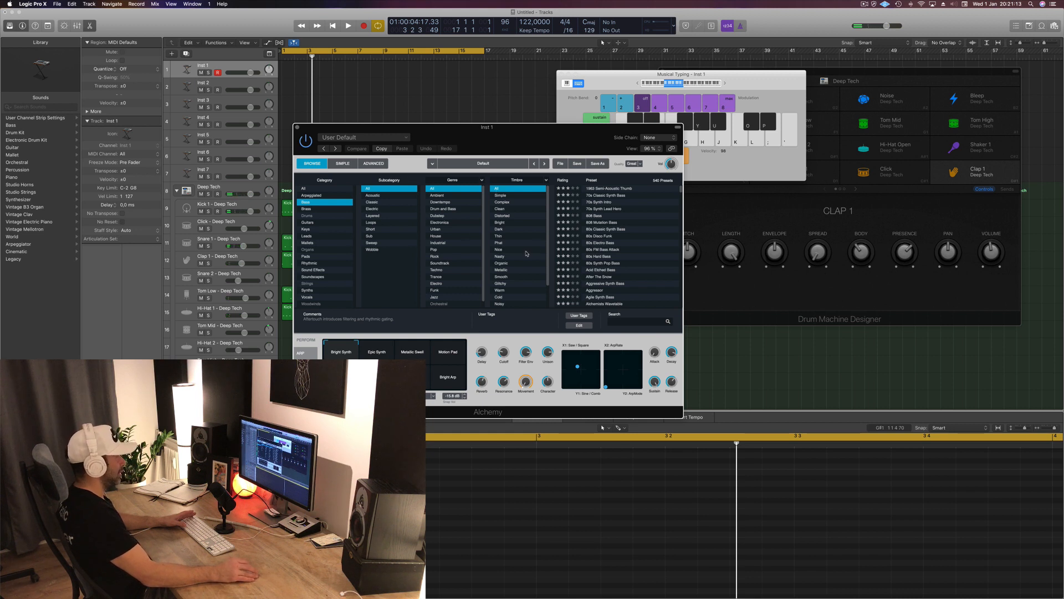
{"action": "scroll", "coordinate": [527, 254], "scroll_direction": "down", "scroll_amount": 3}
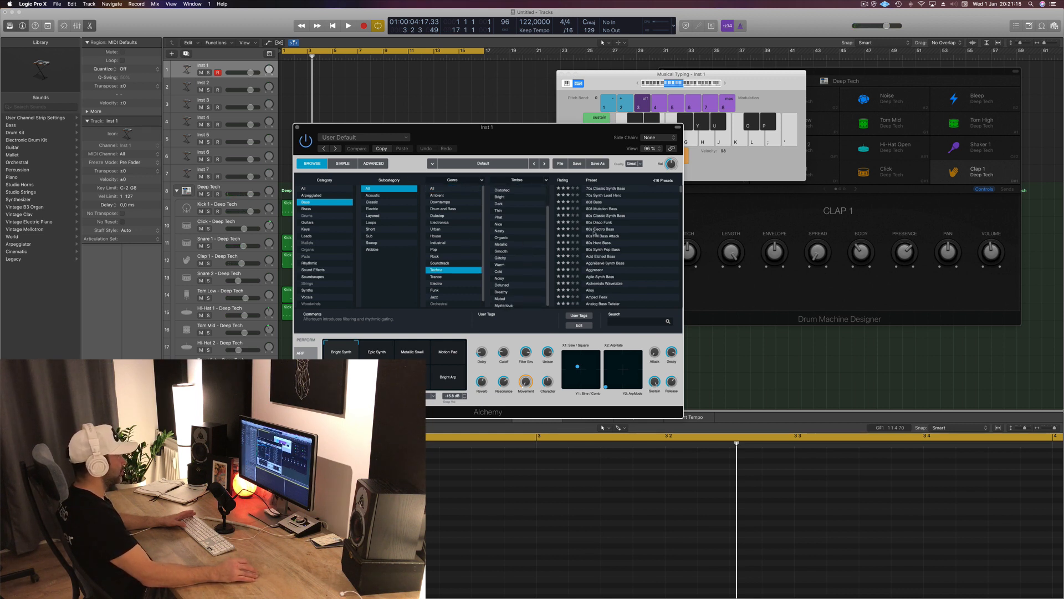
{"action": "left_click_drag", "start_coordinate": [556, 152], "coordinate": [608, 134]}
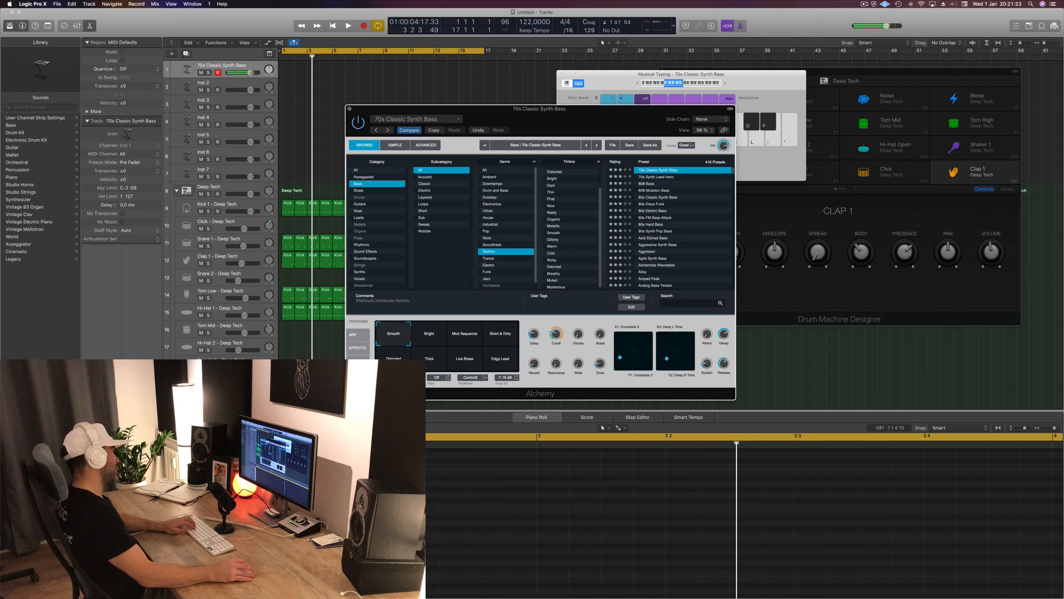
Lower the 70s Classic Synth Bass track's volume slightly, test its sound with notes and start the beat from the beginning.
{"action": "left_click_drag", "start_coordinate": [251, 73], "coordinate": [245, 73]}
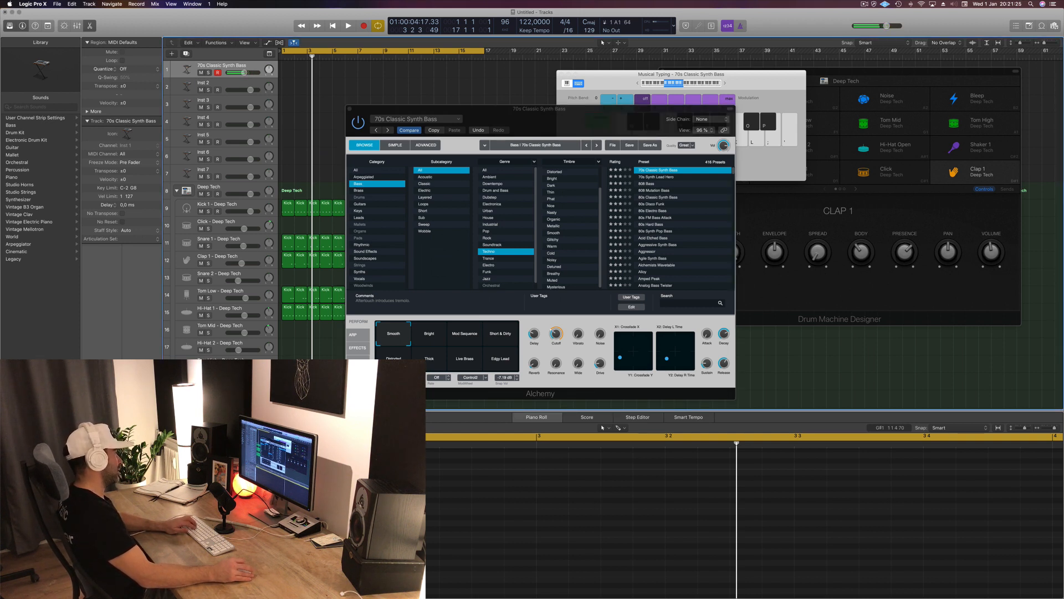
{"action": "left_click", "coordinate": [577, 159]}
{"action": "key", "text": "f"}
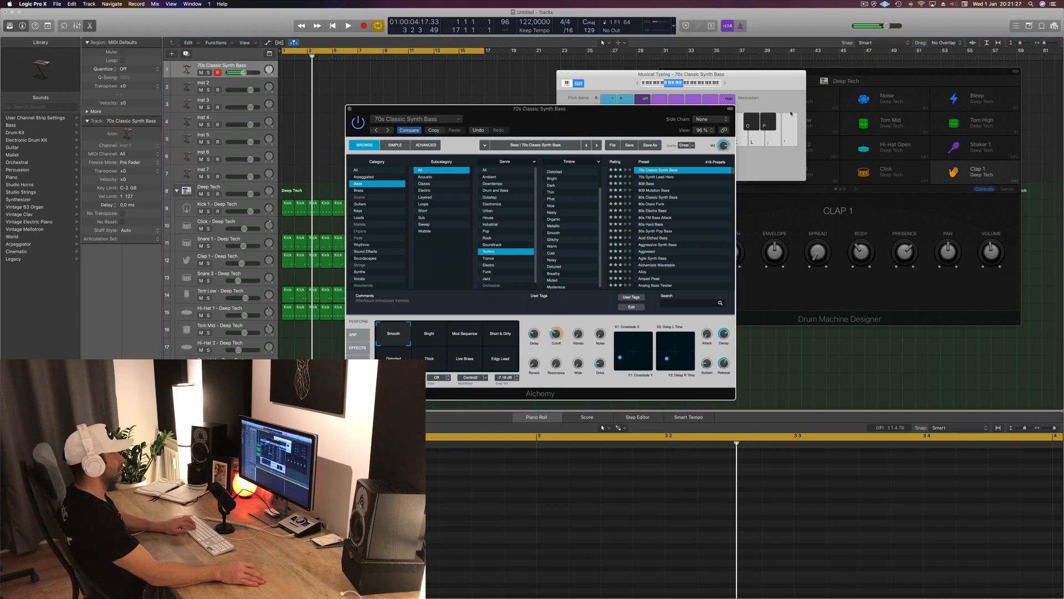
{"action": "left_click_drag", "start_coordinate": [526, 109], "coordinate": [611, 103]}
{"action": "key", "text": "space"}
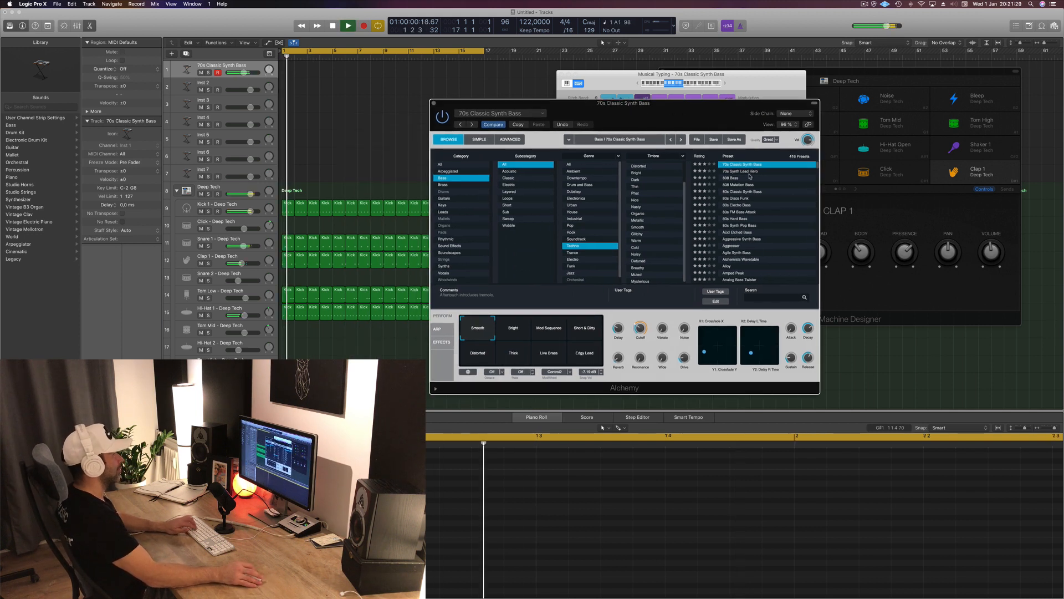
Audition Alchemy's bass presets over the playing beat, from 70s Synth Lead Hero through 808 Bass to 80s Hard Bass.
{"action": "left_click", "coordinate": [732, 172]}
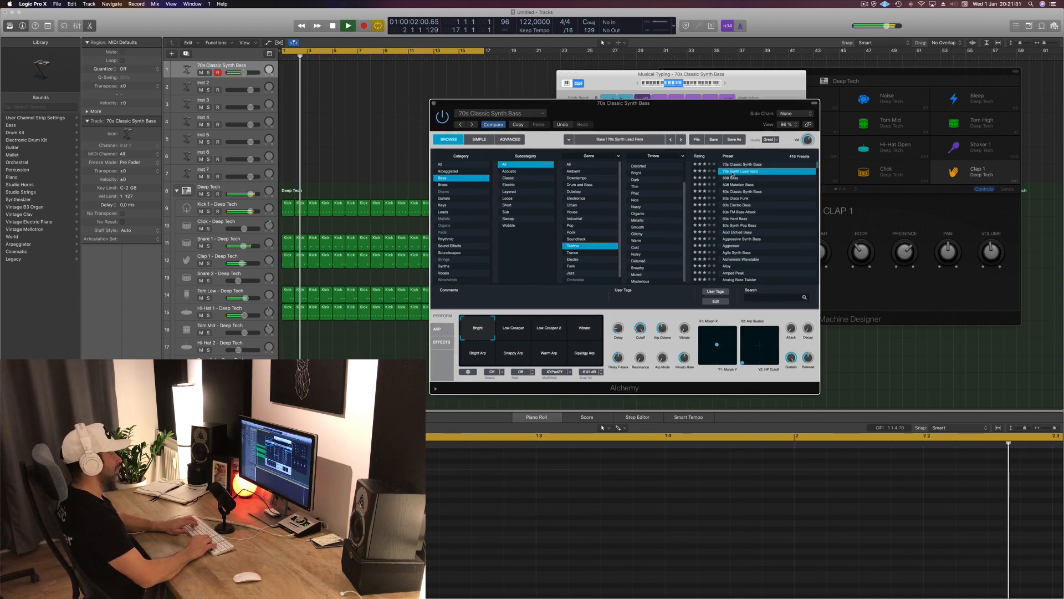
{"action": "left_click", "coordinate": [732, 178]}
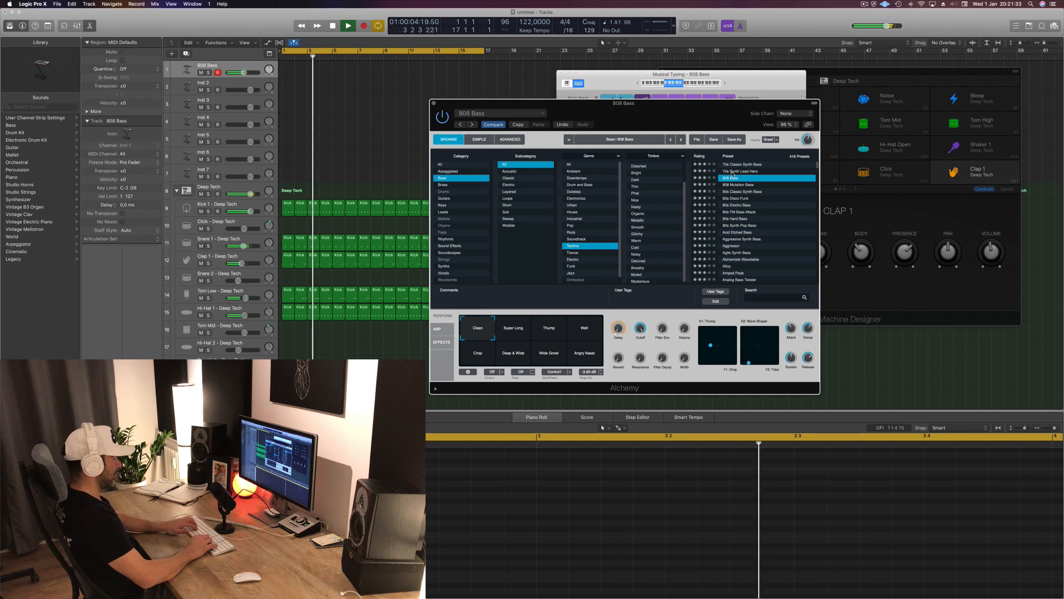
{"action": "key", "text": "Down"}
{"action": "key", "text": "Down"}
{"action": "key", "text": "Down"}
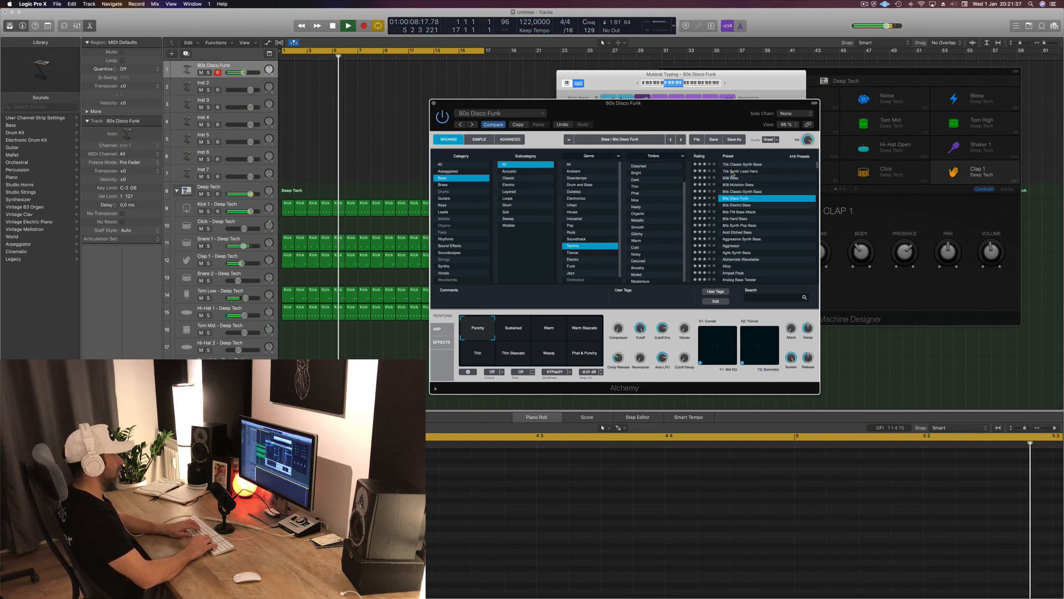
{"action": "key", "text": "Down"}
{"action": "key", "text": "Down"}
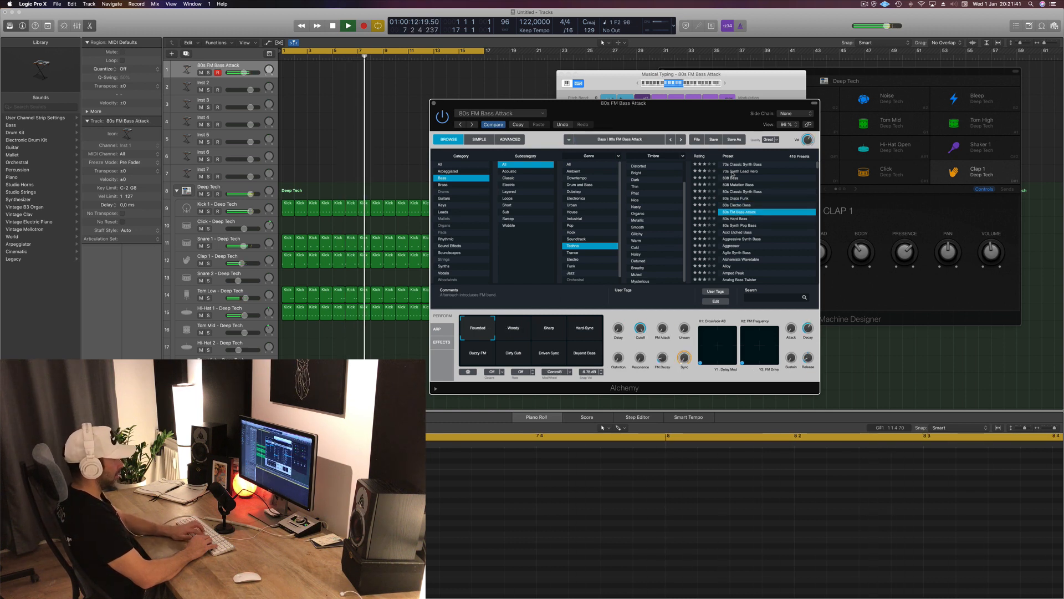
{"action": "key", "text": "Down"}
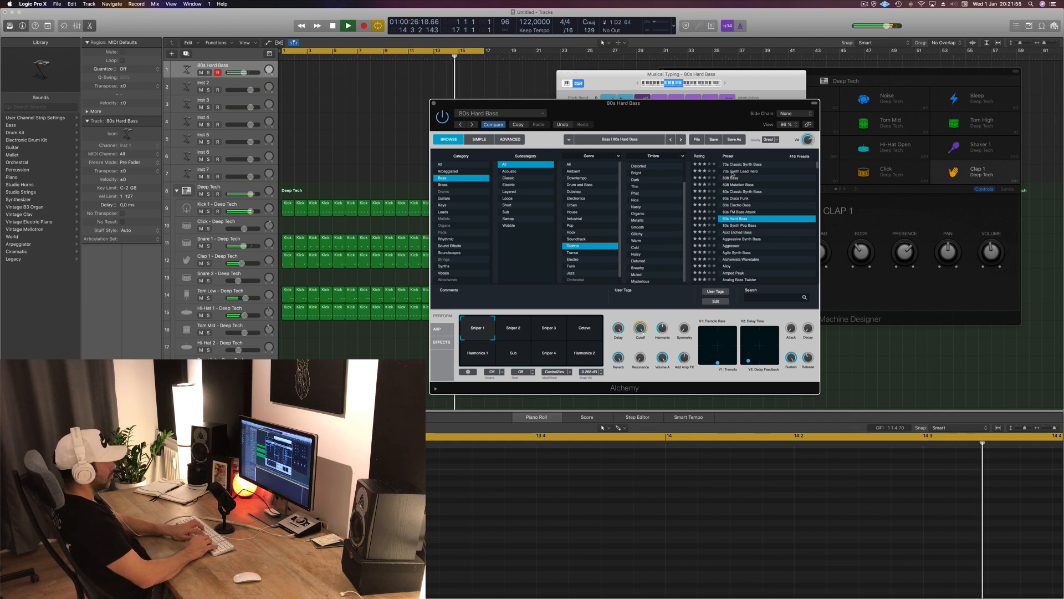
Continue auditioning the bass presets from 80s Synth Pop Bass to Agile Synth Bass, testing the sound with a note.
{"action": "key", "text": "Down"}
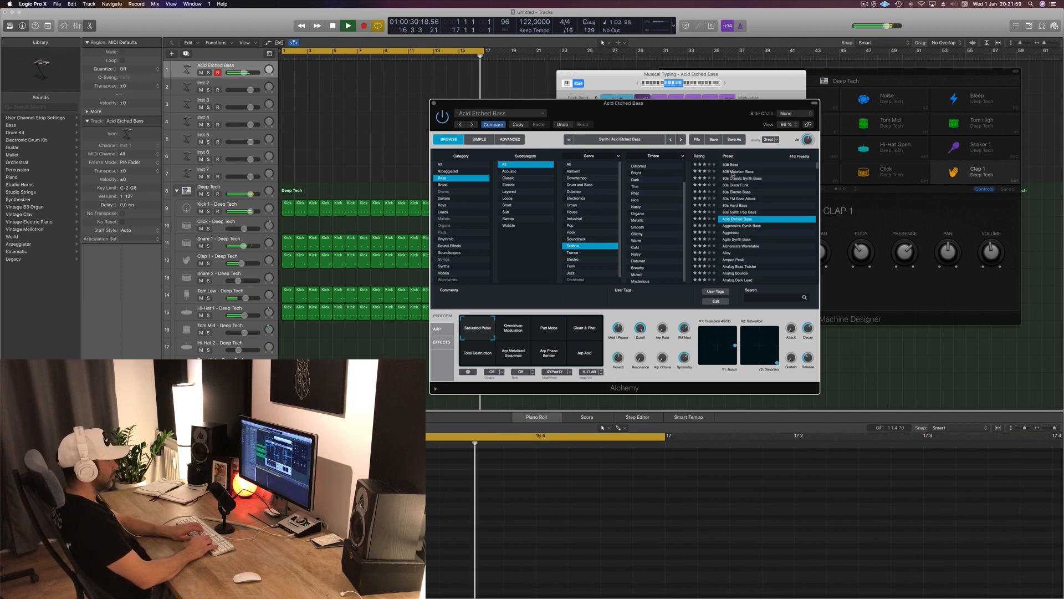
{"action": "key", "text": "Down"}
{"action": "key", "text": "Down"}
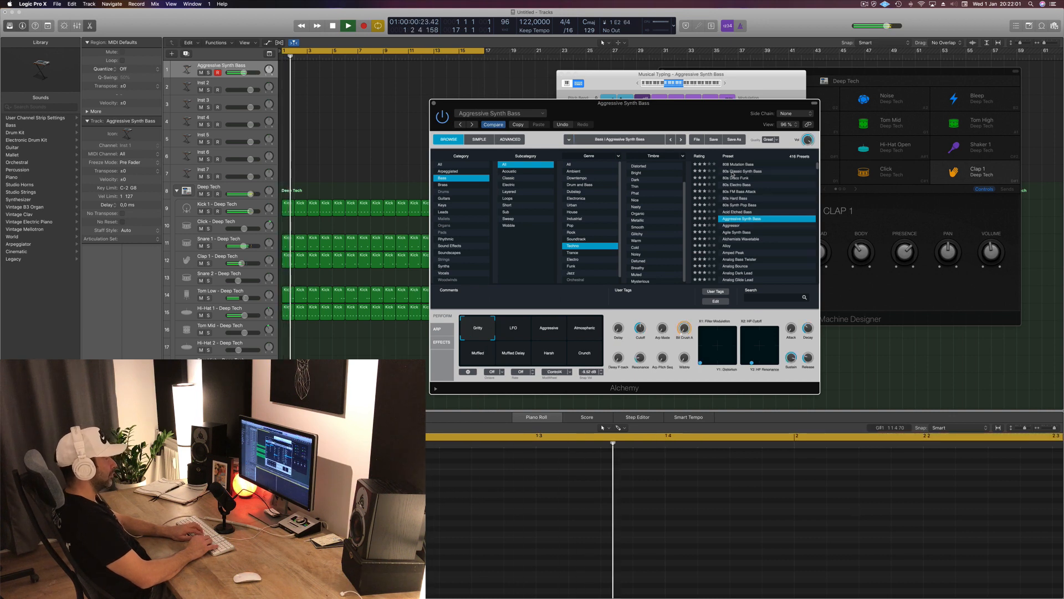
{"action": "key", "text": "Down"}
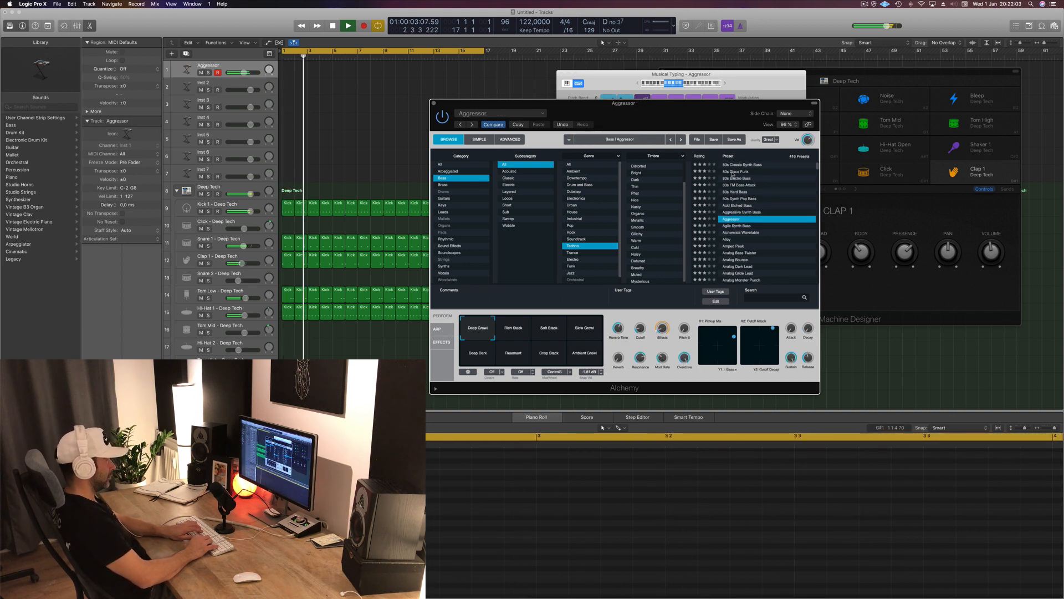
{"action": "key", "text": "Down"}
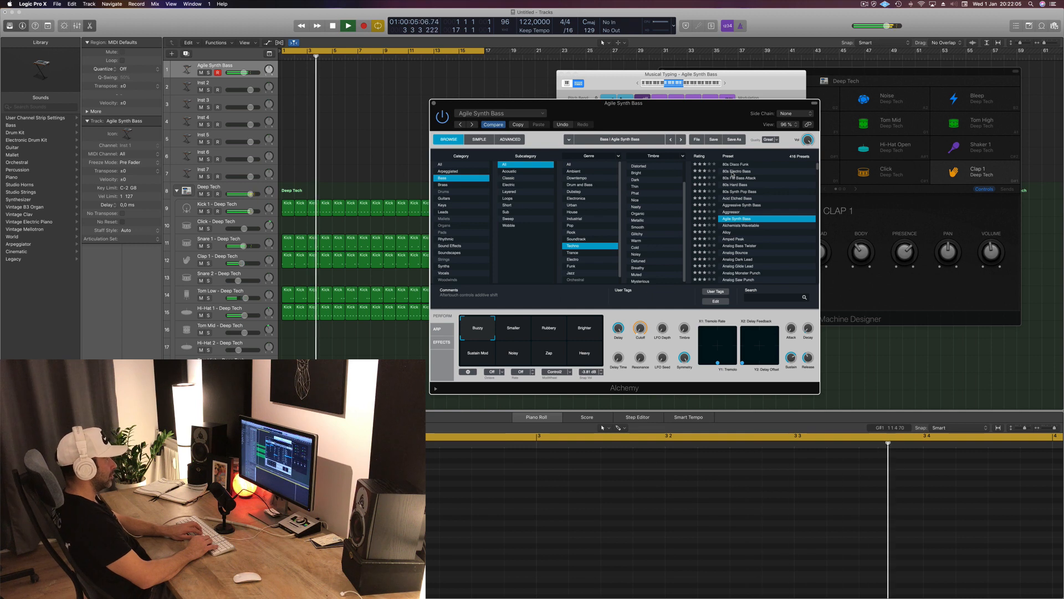
{"action": "key", "text": "w"}
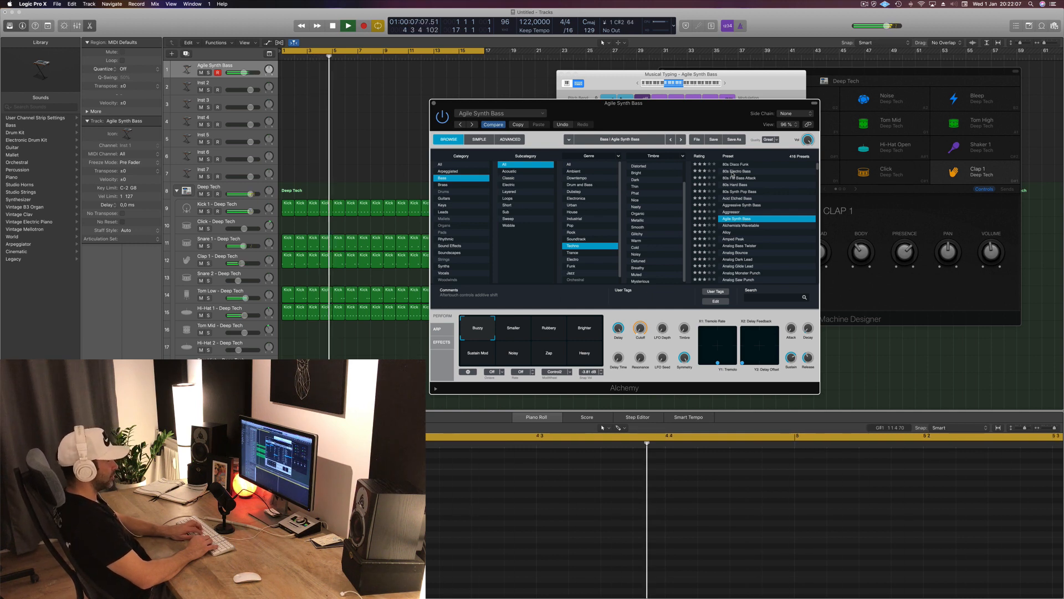
Audition the presets after Agile Synth Bass with test notes and load Analog Dark Lead.
{"action": "key", "text": "Down"}
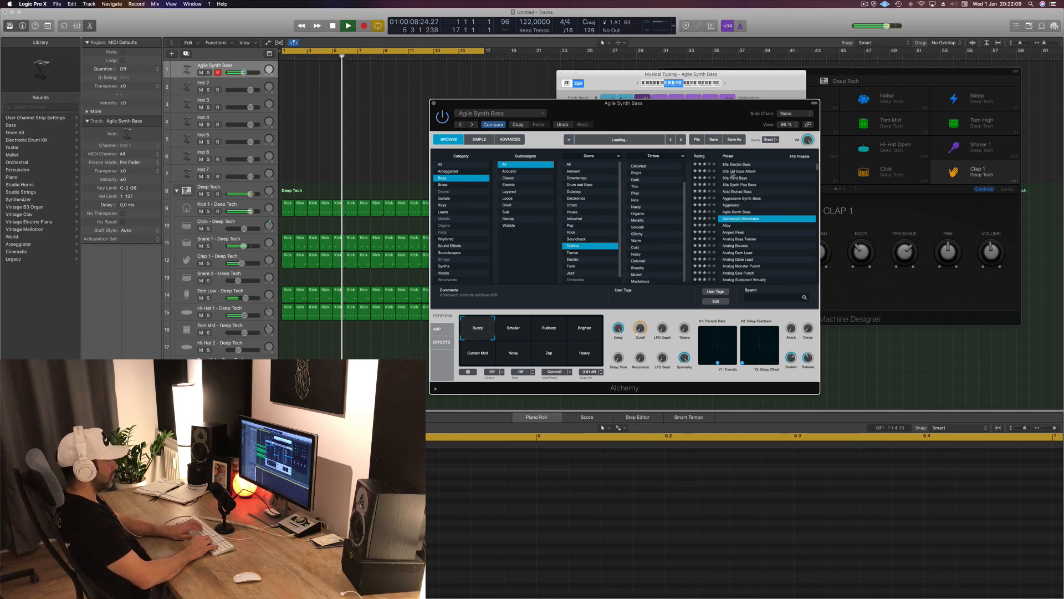
{"action": "key", "text": "d"}
{"action": "key", "text": "Down"}
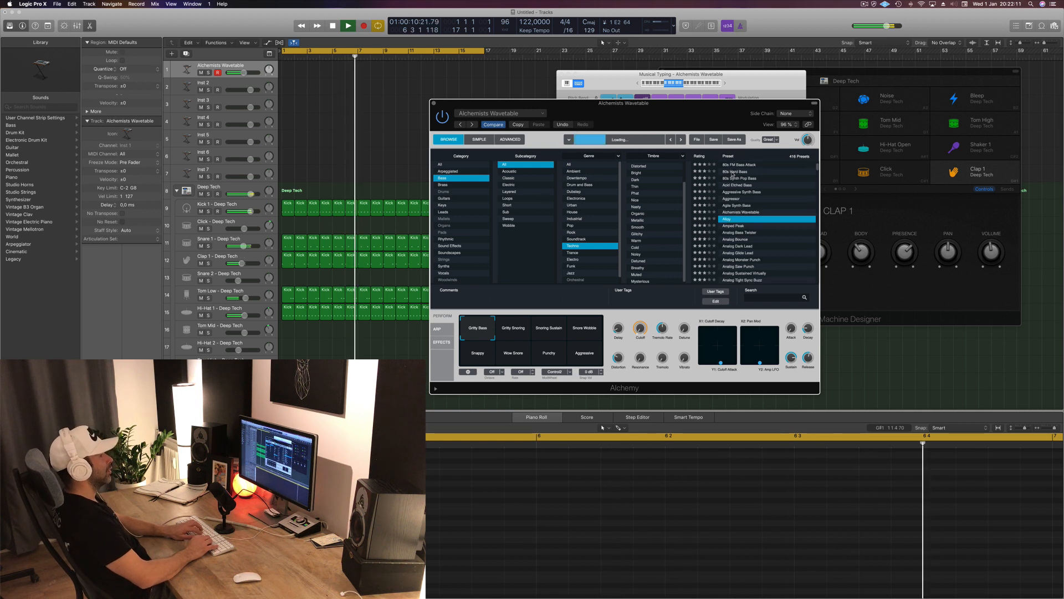
{"action": "key", "text": "Down"}
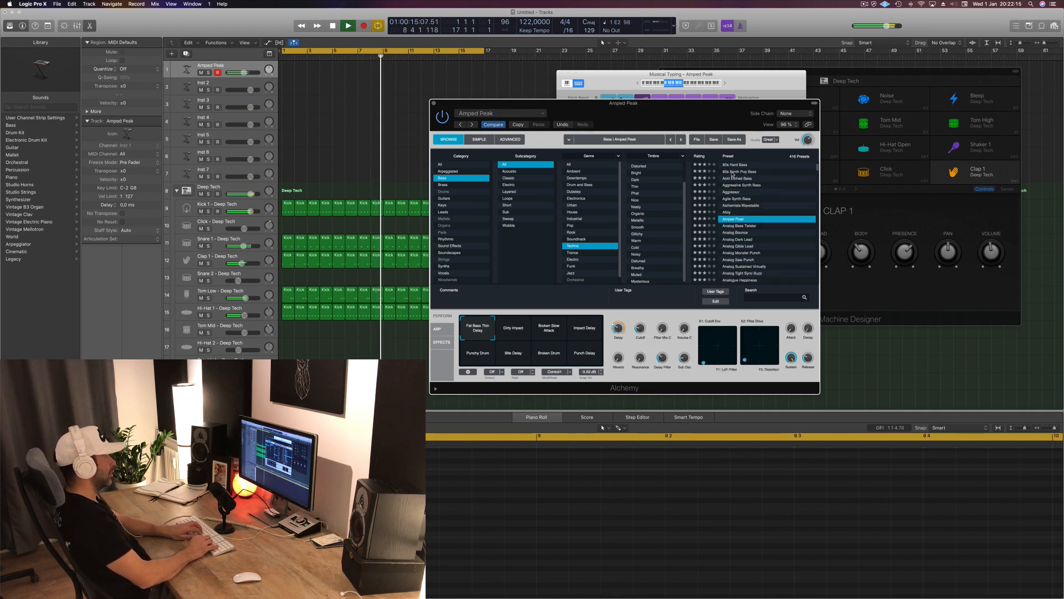
{"action": "key", "text": "a"}
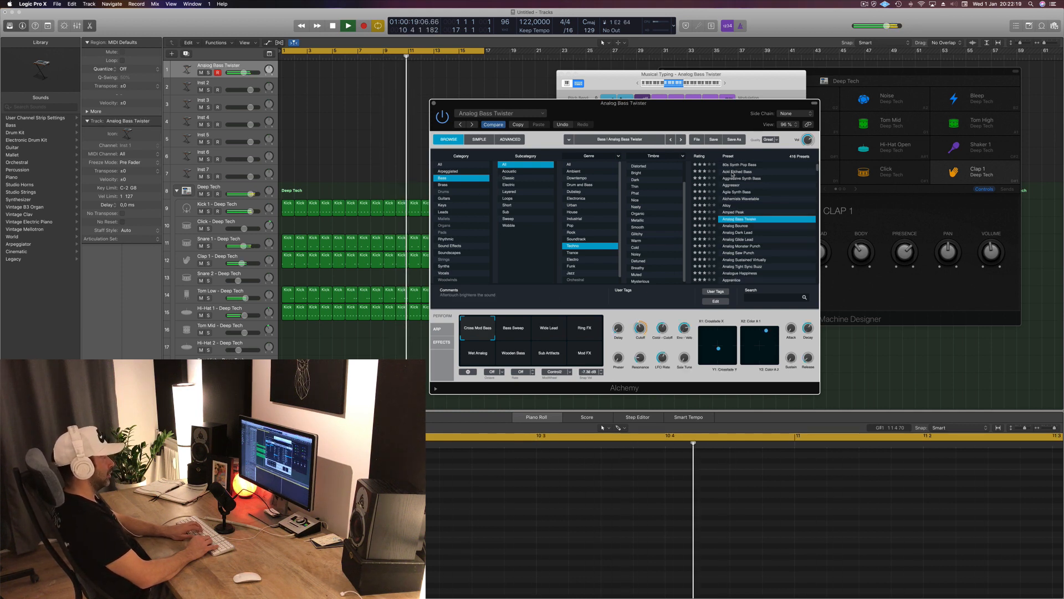
{"action": "key", "text": "Down"}
{"action": "key", "text": "Down"}
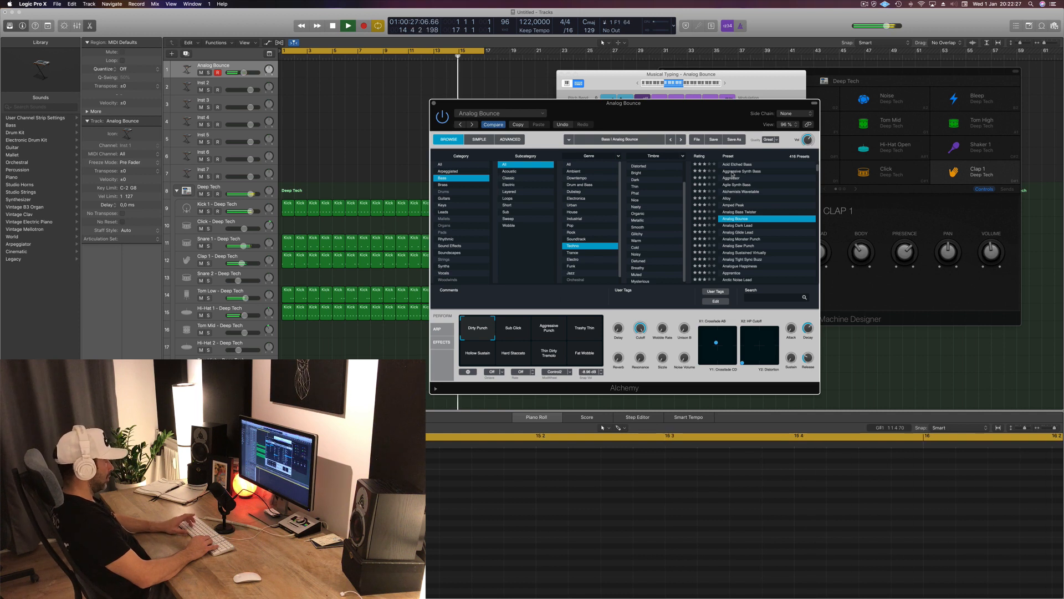
{"action": "key", "text": "Down"}
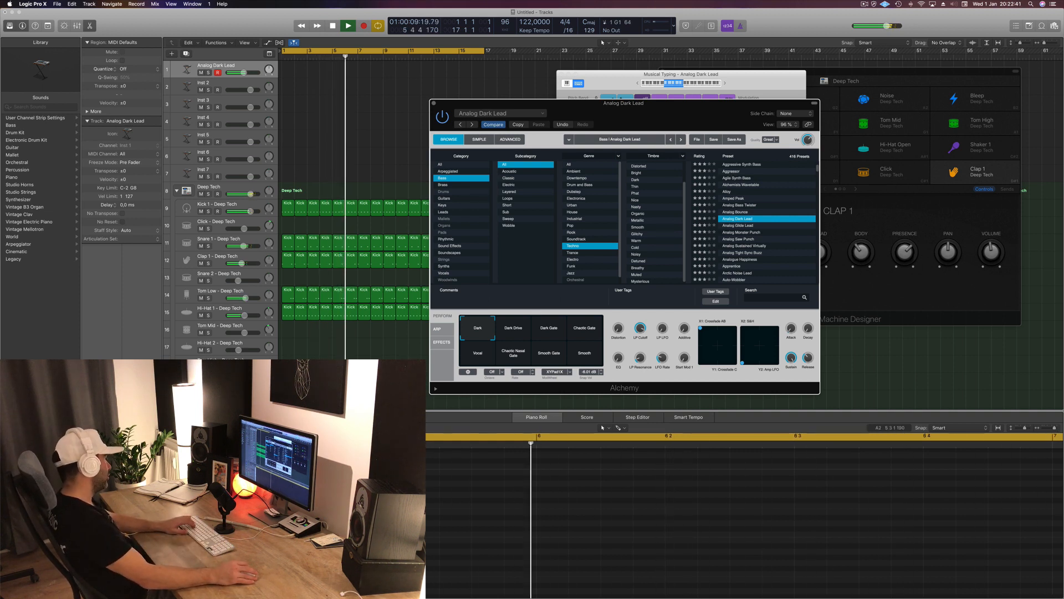
Try out low and high notes of the Analog Dark Lead bass with Musical Typing over the looping beat.
{"action": "left_click", "coordinate": [302, 476]}
{"action": "key", "text": "g"}
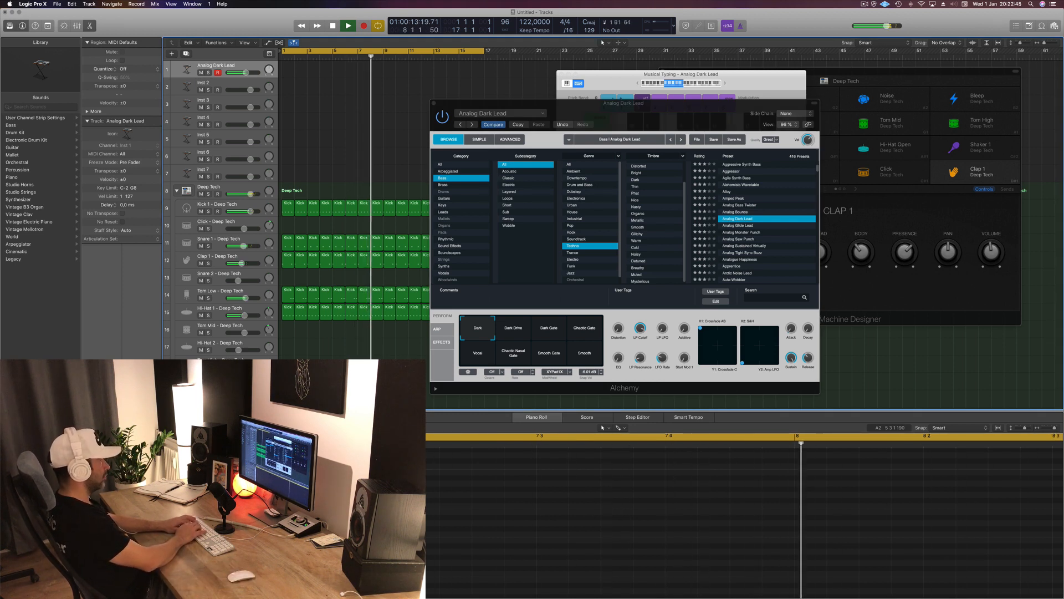
{"action": "key", "text": "l"}
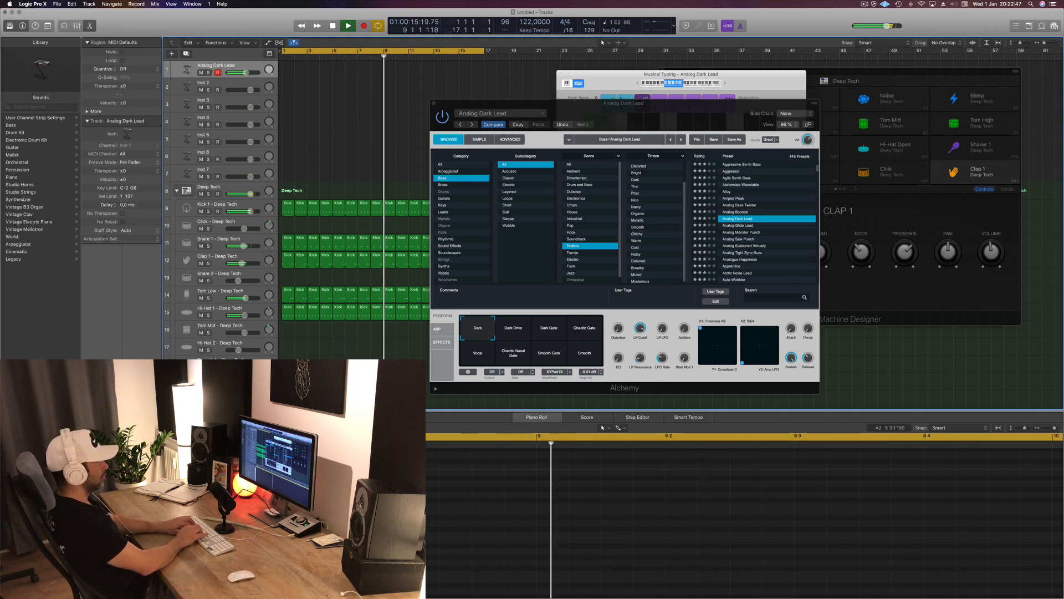
{"action": "key", "text": "apostrophe"}
{"action": "key", "text": "semicolon"}
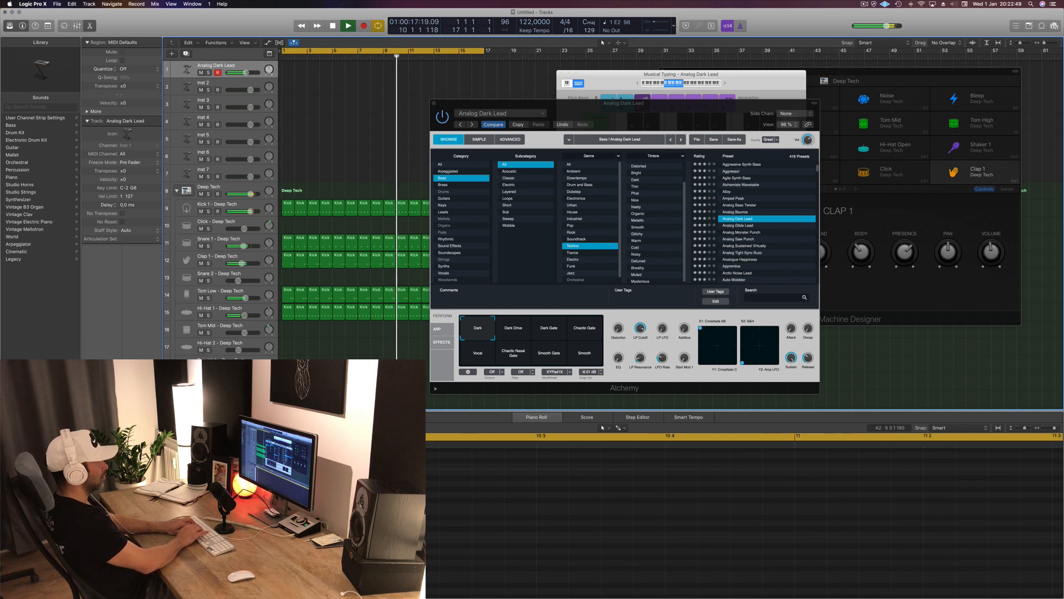
{"action": "key", "text": "h"}
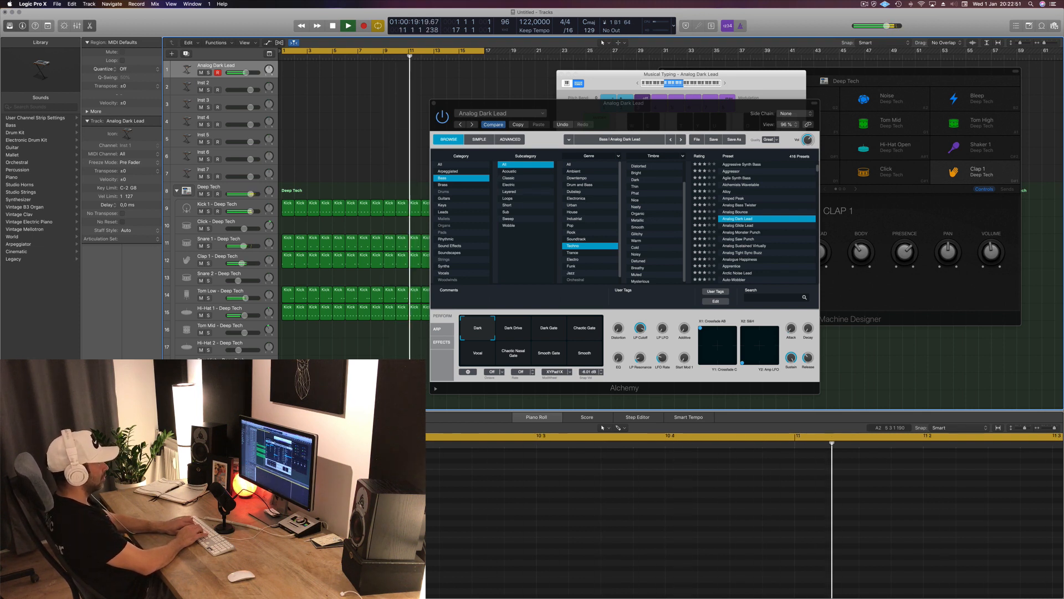
{"action": "key", "text": "semicolon"}
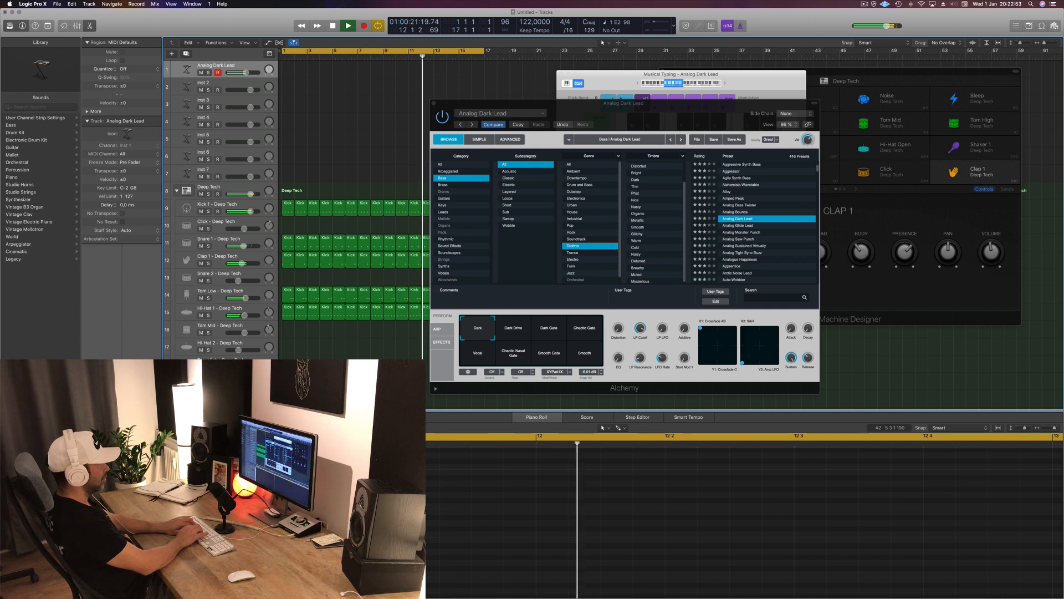
{"action": "key", "text": "a"}
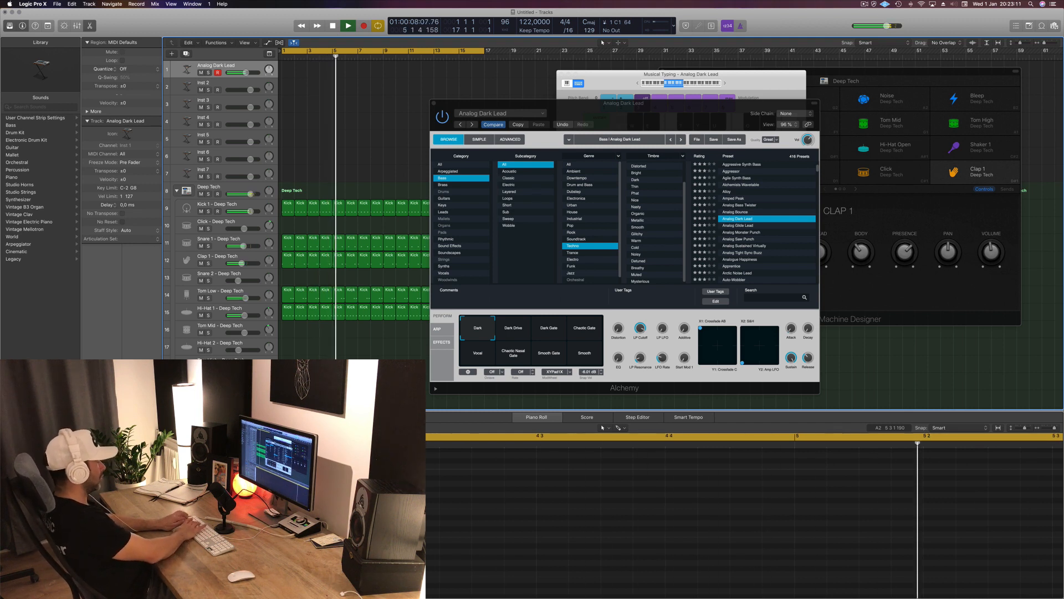
Record a bass line with low notes on the Analog Dark Lead track over the running beat, then stop the transport.
{"action": "key", "text": "r"}
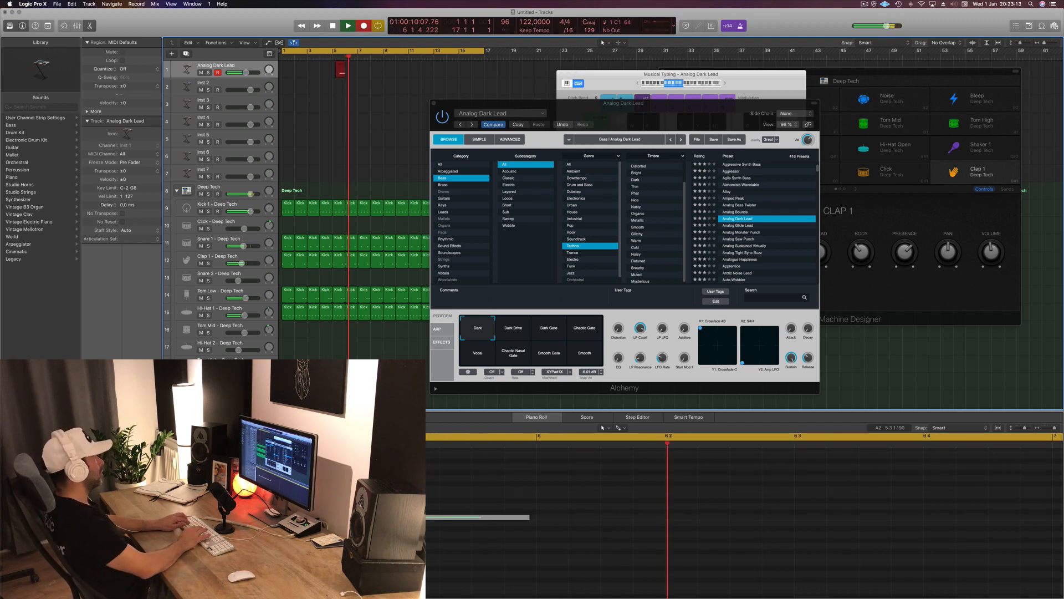
{"action": "key", "text": "a"}
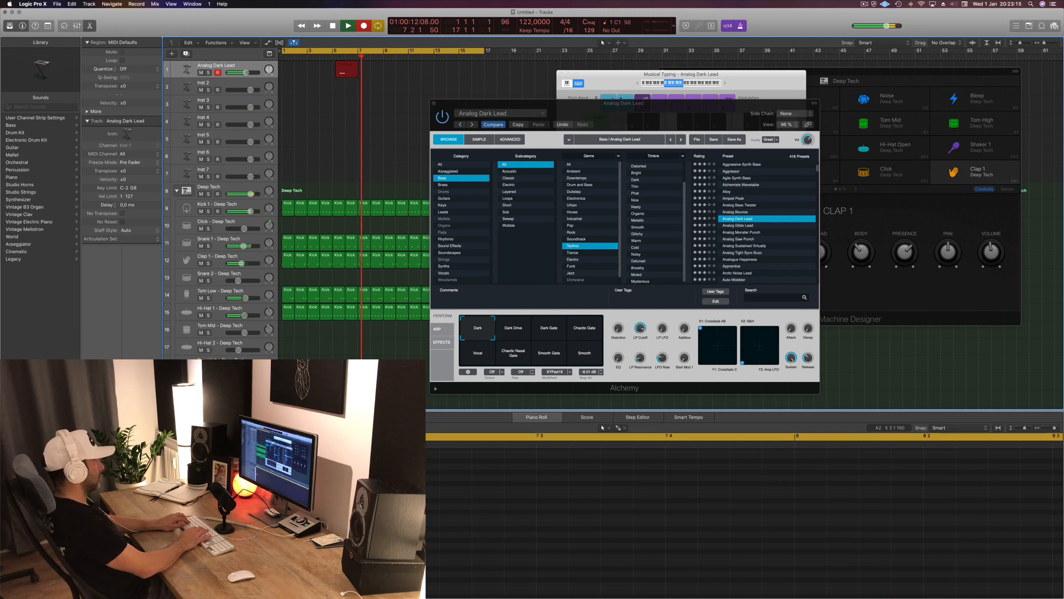
{"action": "key", "text": "s"}
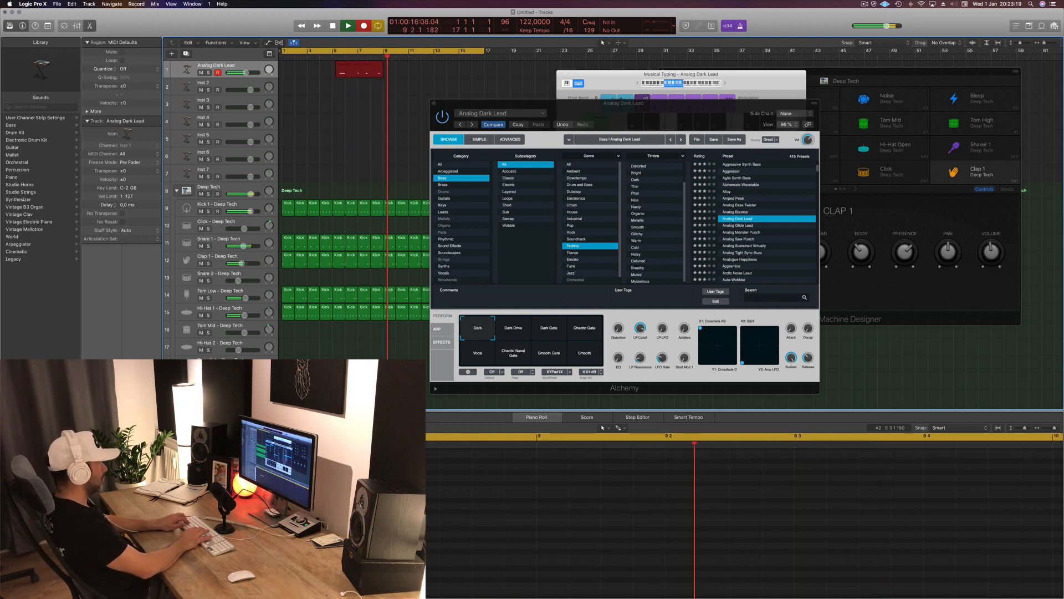
{"action": "key", "text": "s"}
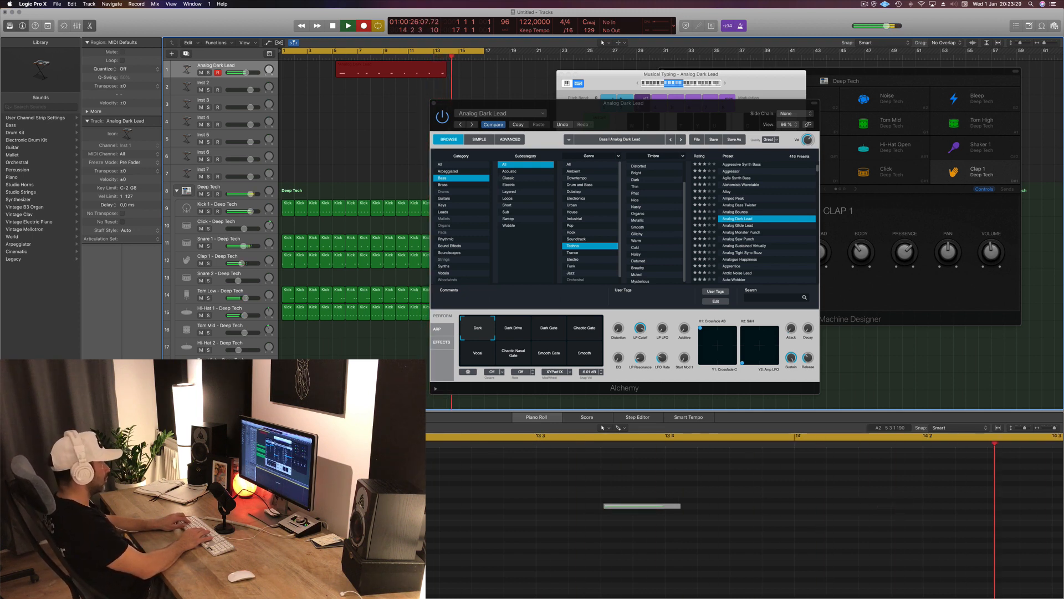
{"action": "key", "text": "space"}
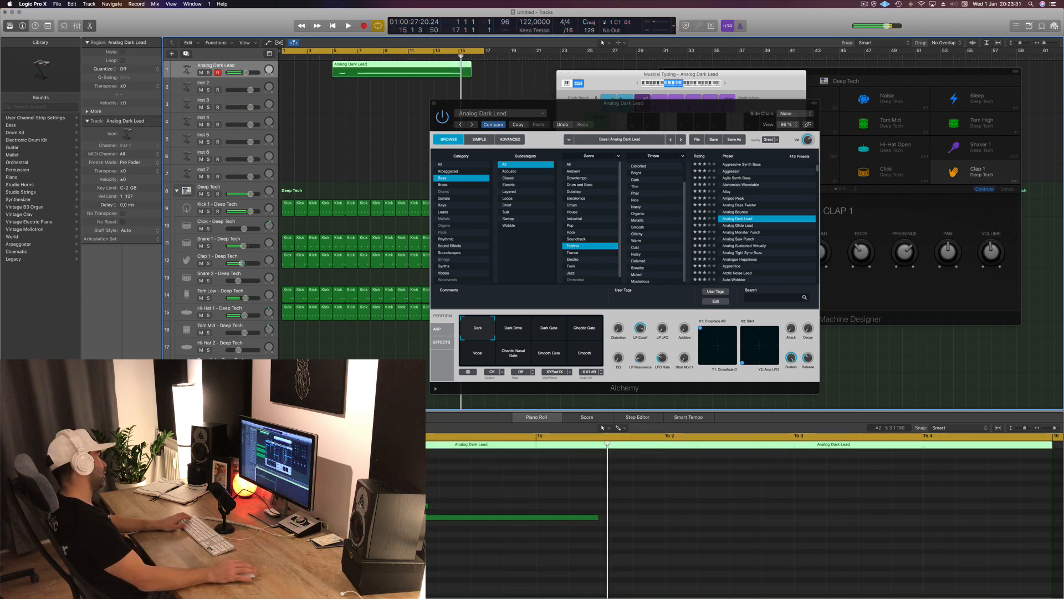
Split the recorded bass region and its crossing notes at bar 7, delete the front piece and move the rest to bar 1.
{"action": "double_click", "coordinate": [358, 67], "text": "super"}
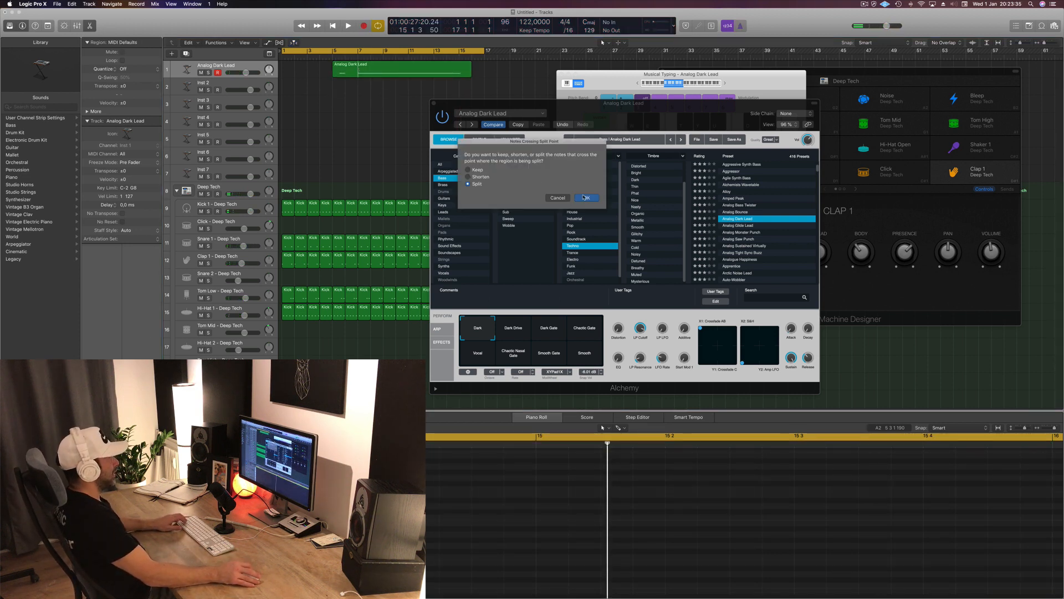
{"action": "left_click", "coordinate": [587, 198]}
{"action": "left_click", "coordinate": [348, 73]}
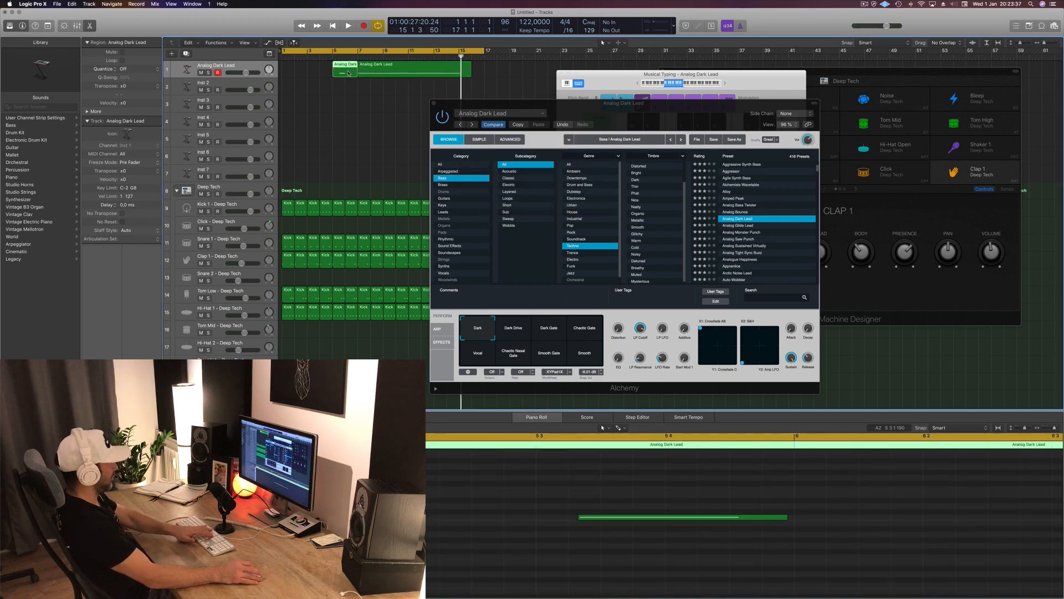
{"action": "key", "text": "Delete"}
{"action": "left_click_drag", "start_coordinate": [369, 72], "coordinate": [292, 72]}
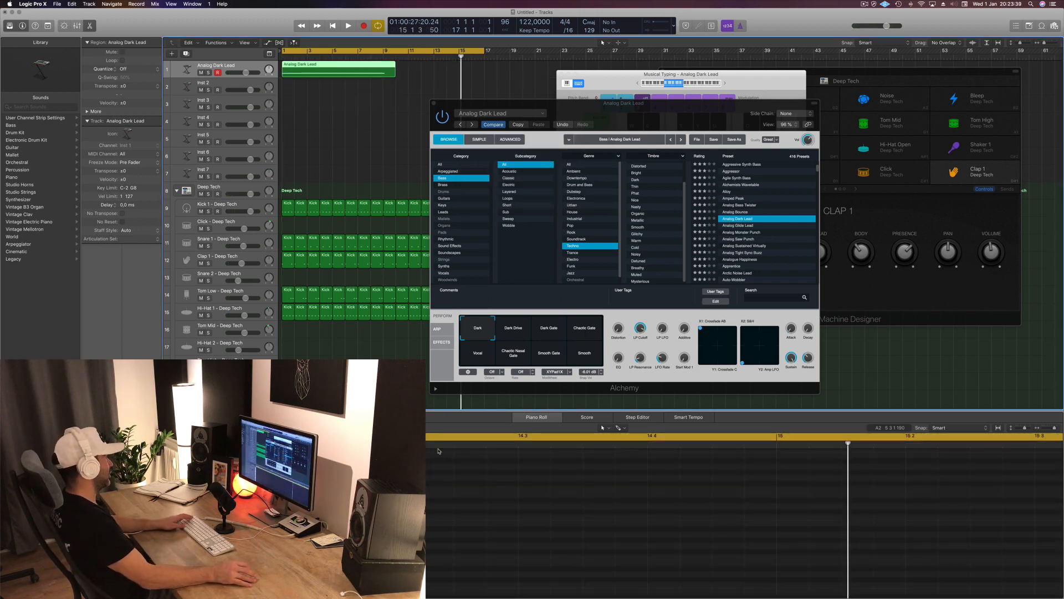
Play the moved bass region from the start, check its notes in the Piano Roll and stop playback.
{"action": "key", "text": "Return"}
{"action": "key", "text": "space"}
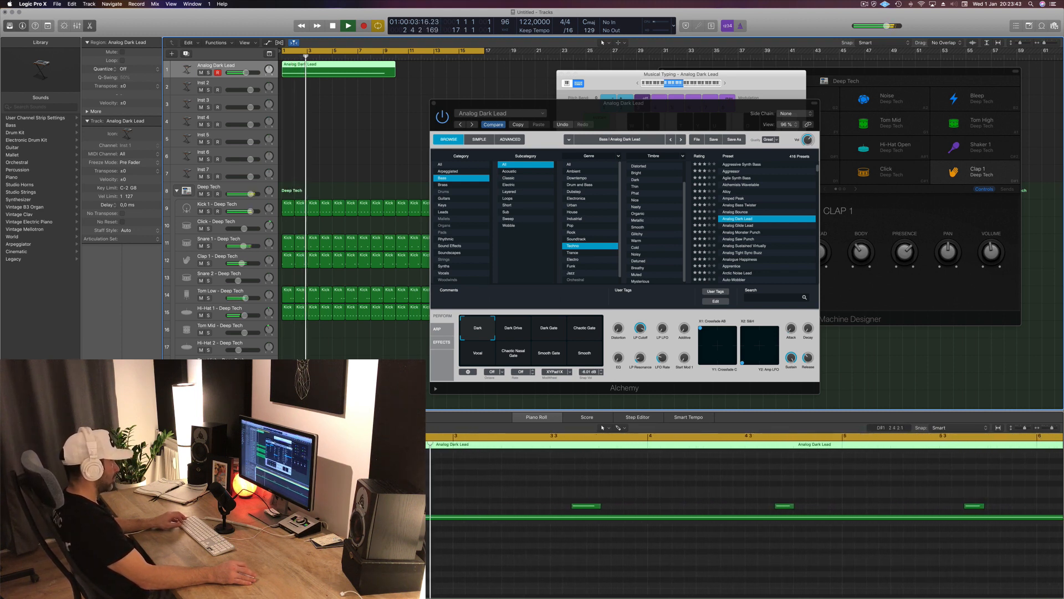
{"action": "scroll", "coordinate": [745, 518], "scroll_direction": "left", "scroll_amount": 5}
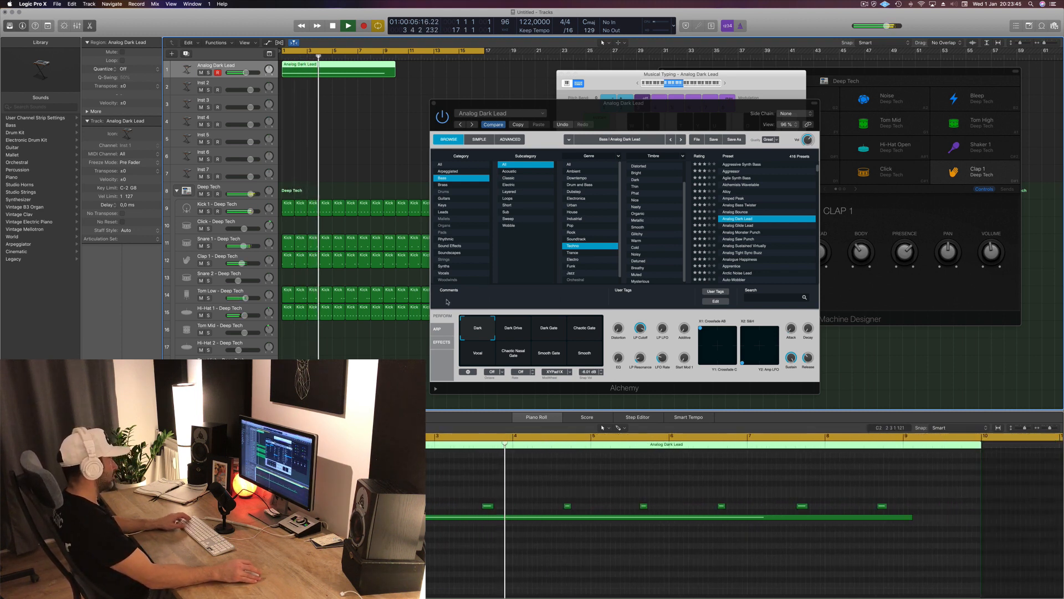
{"action": "key", "text": "space"}
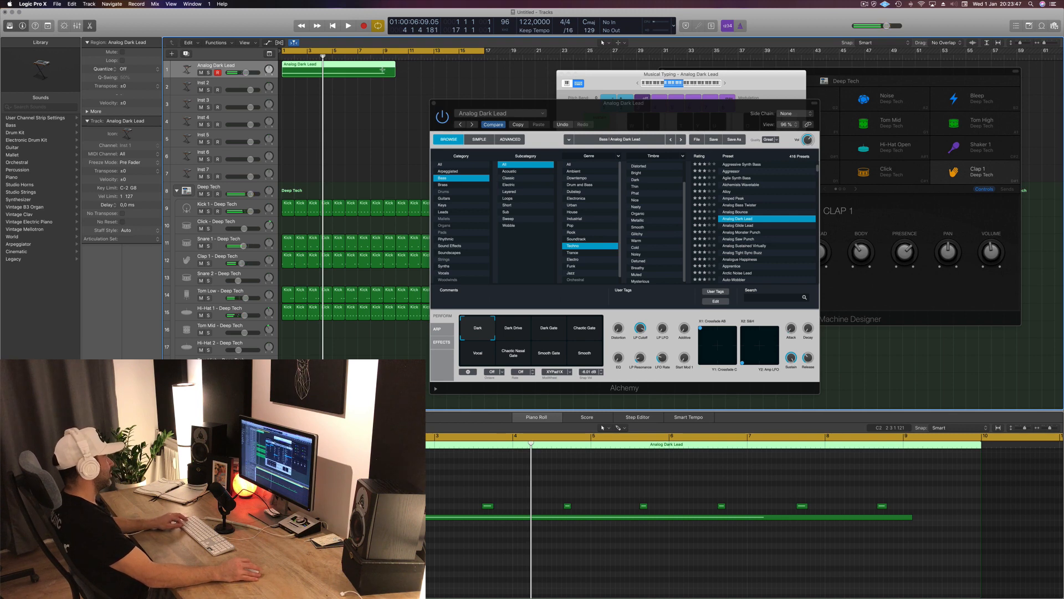
Split the bass region at bar 9, delete the leftover tail and select the remaining eight-bar region.
{"action": "left_click", "coordinate": [383, 70]}
{"action": "left_click", "coordinate": [585, 199]}
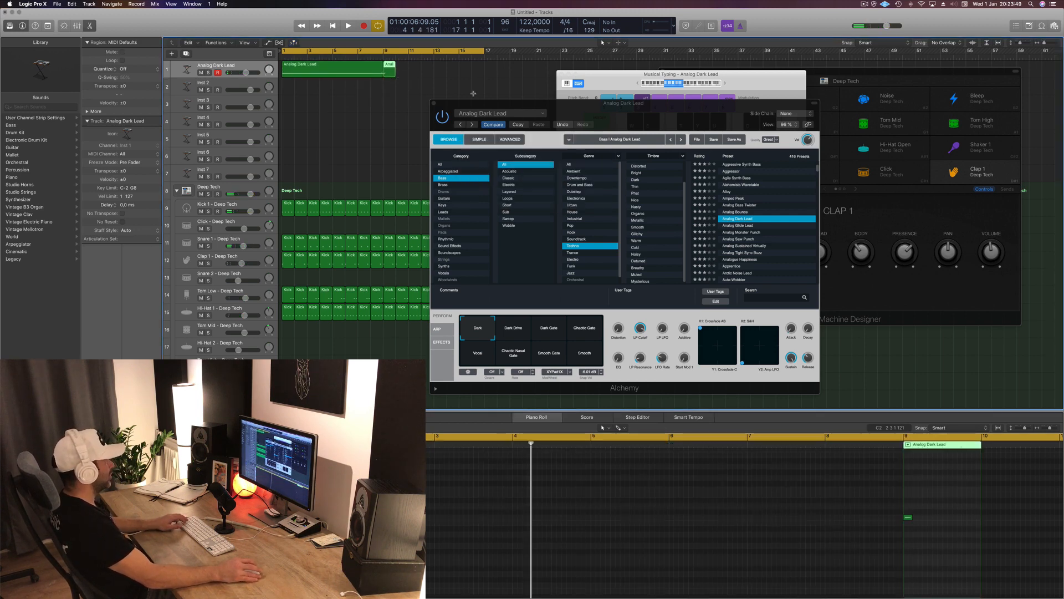
{"action": "left_click", "coordinate": [338, 72]}
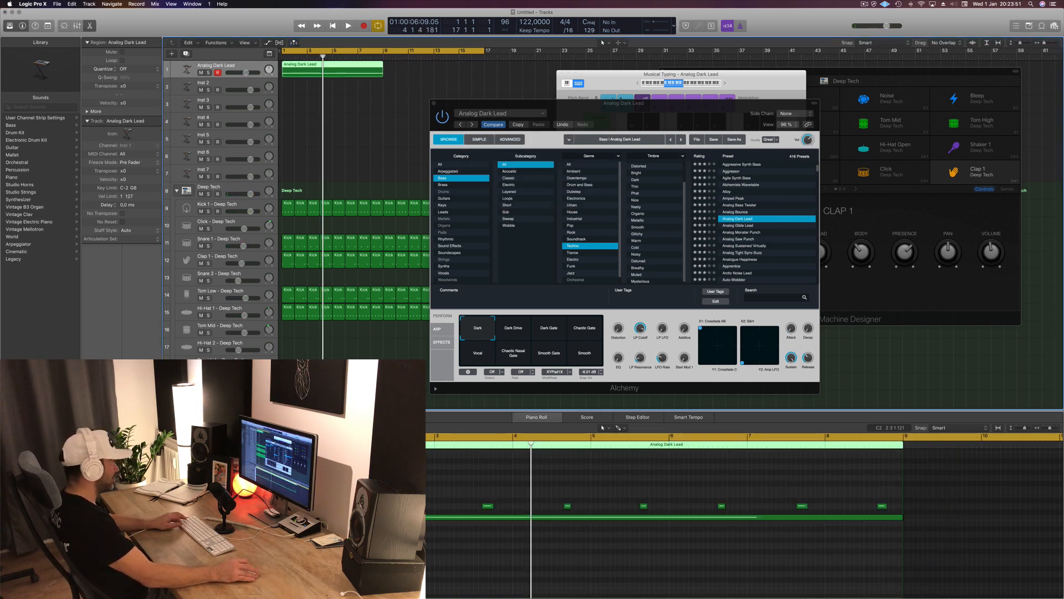
Play the eight-bar bass region from the start and inspect its notes in the Piano Roll.
{"action": "key", "text": "space"}
{"action": "scroll", "coordinate": [493, 483], "scroll_direction": "right", "scroll_amount": 5}
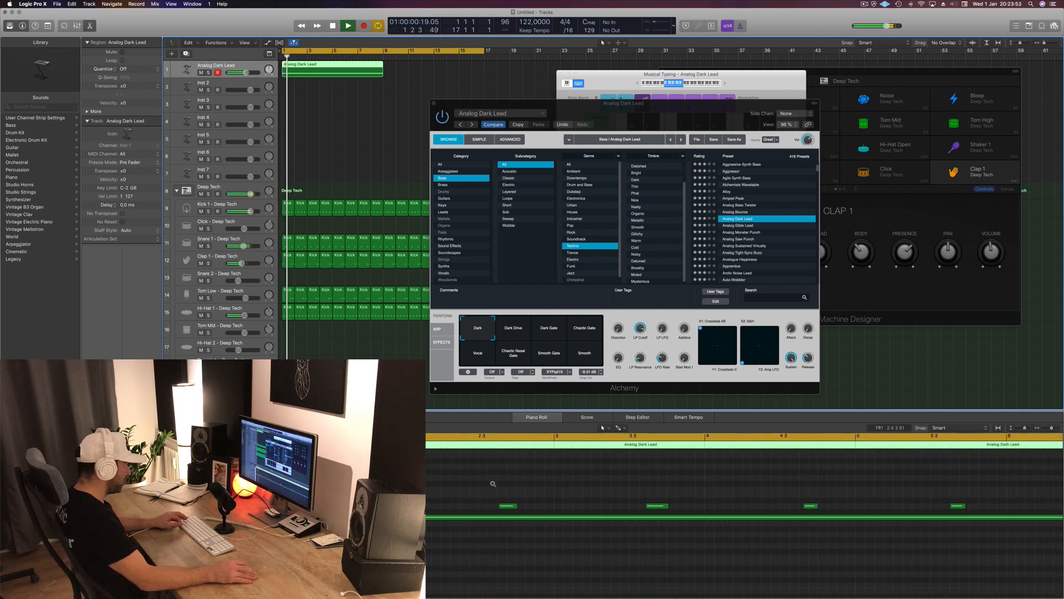
{"action": "scroll", "coordinate": [493, 484], "scroll_direction": "left", "scroll_amount": 5}
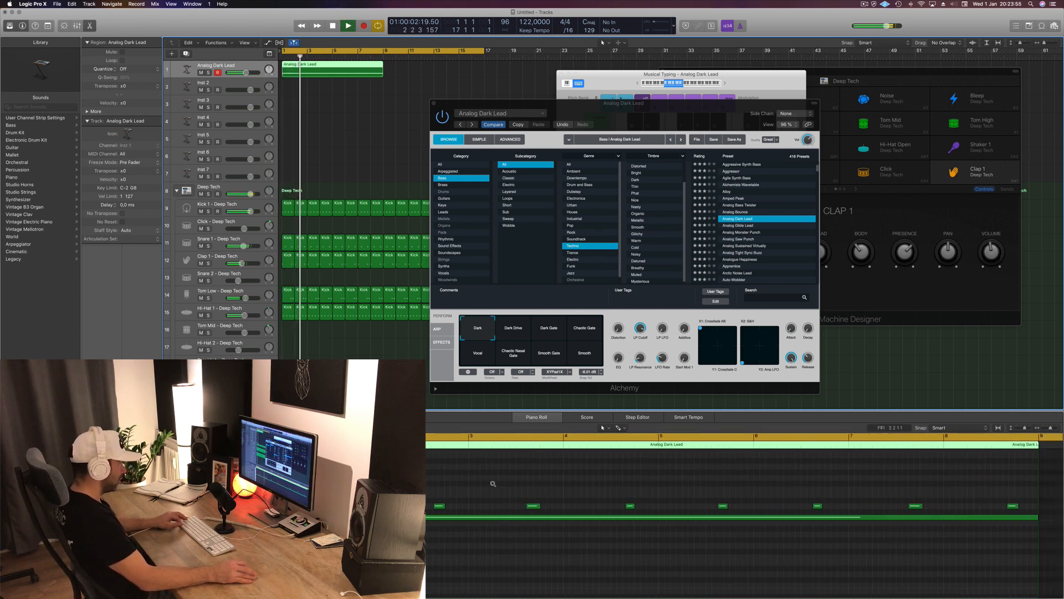
{"action": "key", "text": "Return"}
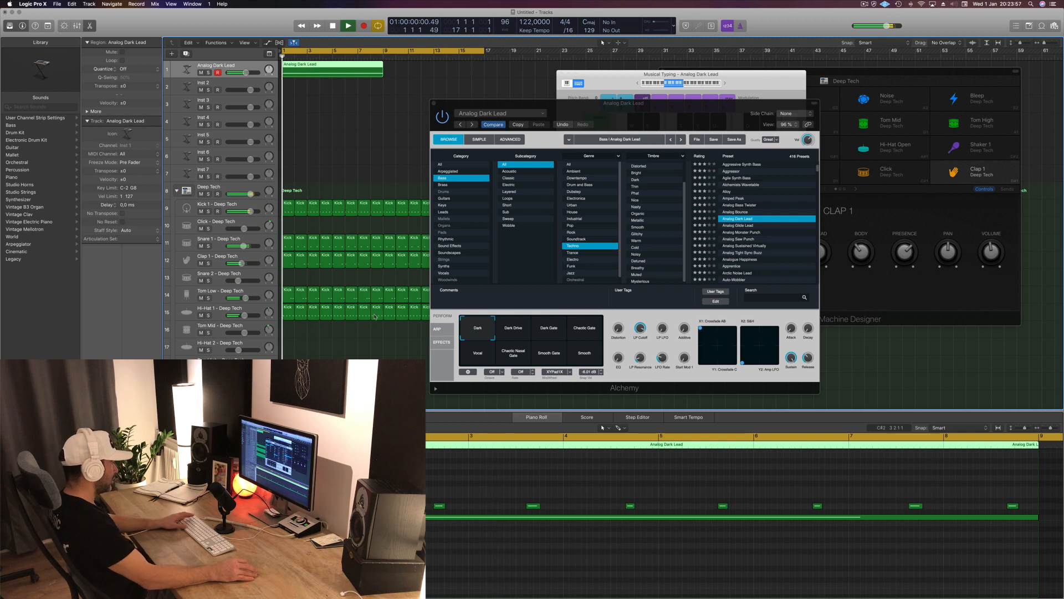
Select all notes of the bass region in the Piano Roll and try a timing correction on them.
{"action": "left_click", "coordinate": [378, 484]}
{"action": "key", "text": "super+a"}
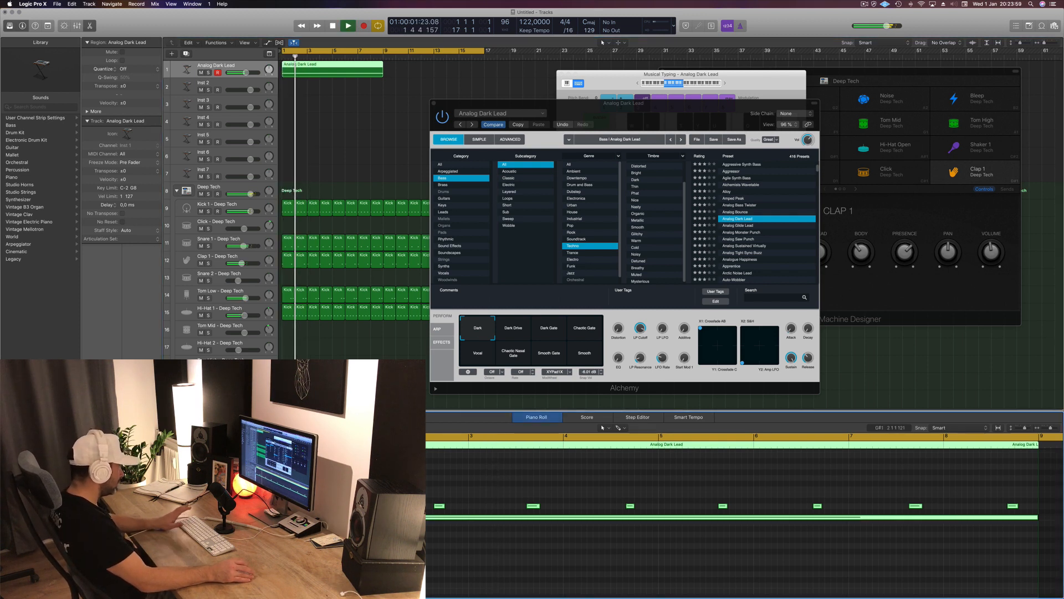
{"action": "left_click", "coordinate": [375, 488]}
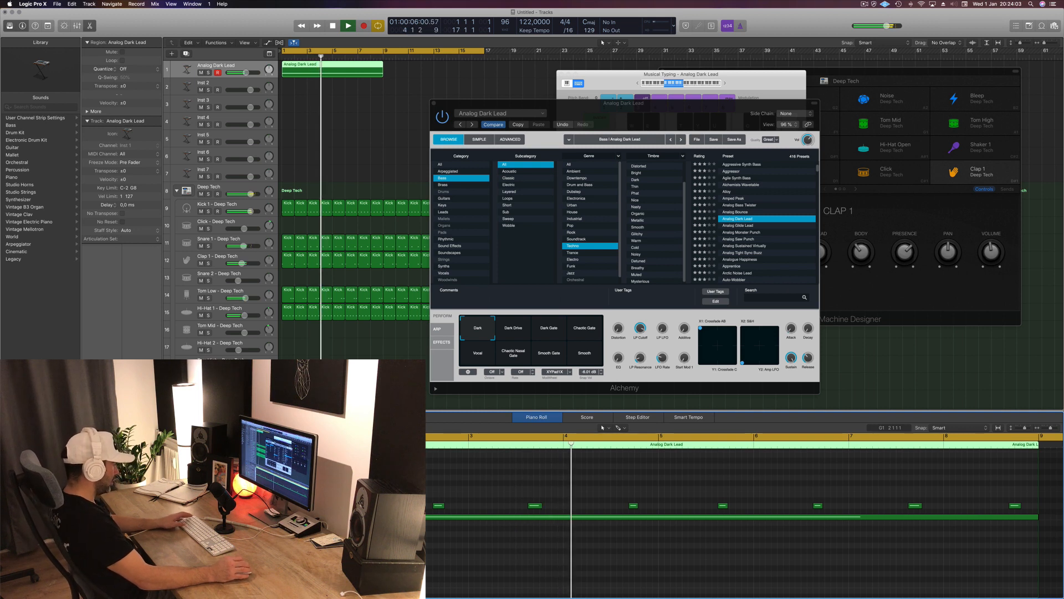
{"action": "key", "text": "super+a"}
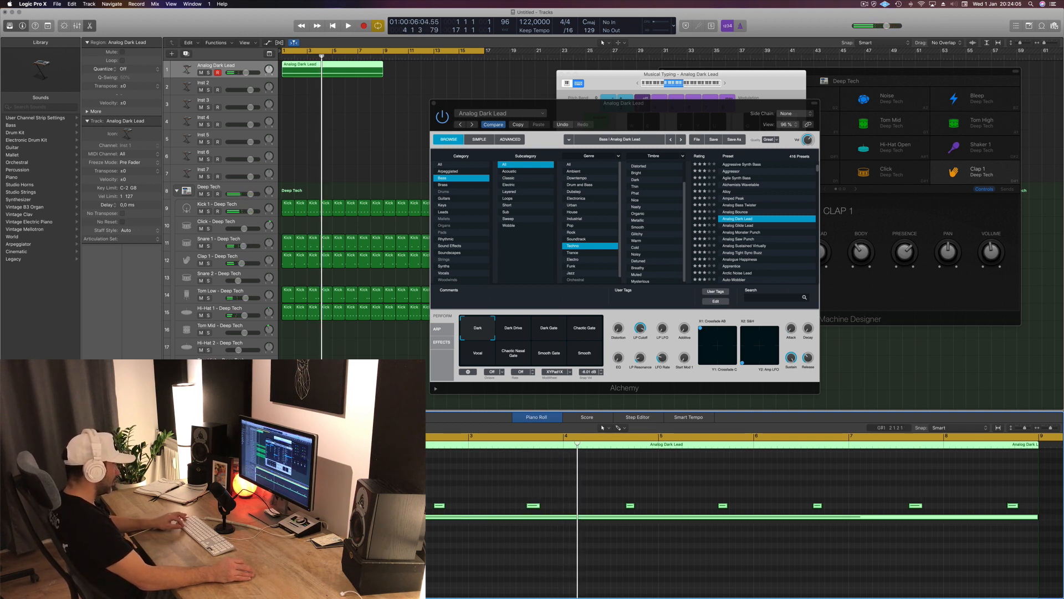
{"action": "key", "text": "super+z"}
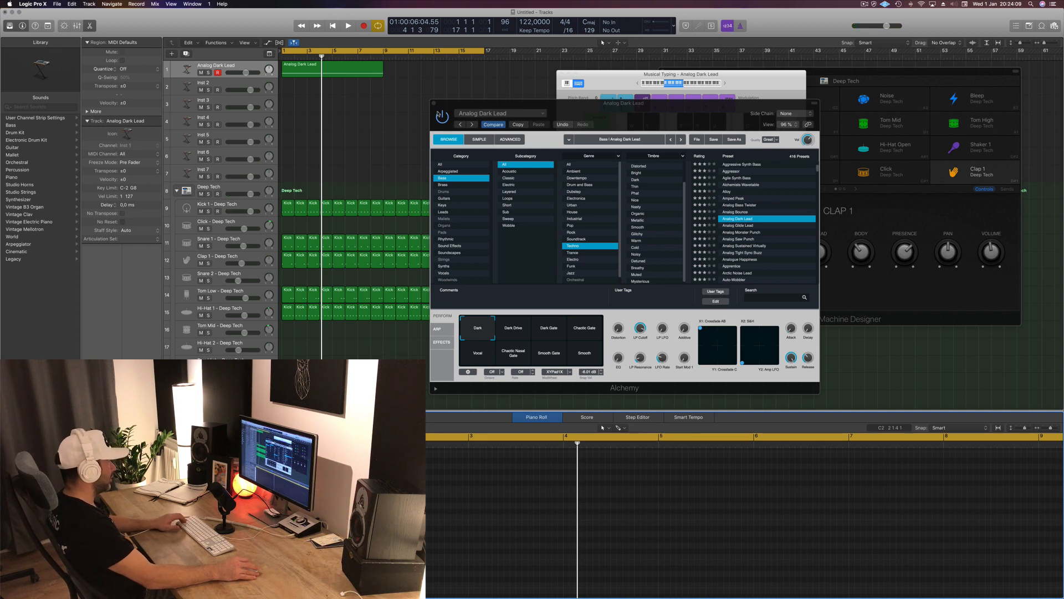
Reselect the bass region and replay its opening bars several times to judge the note timing.
{"action": "left_click", "coordinate": [372, 72]}
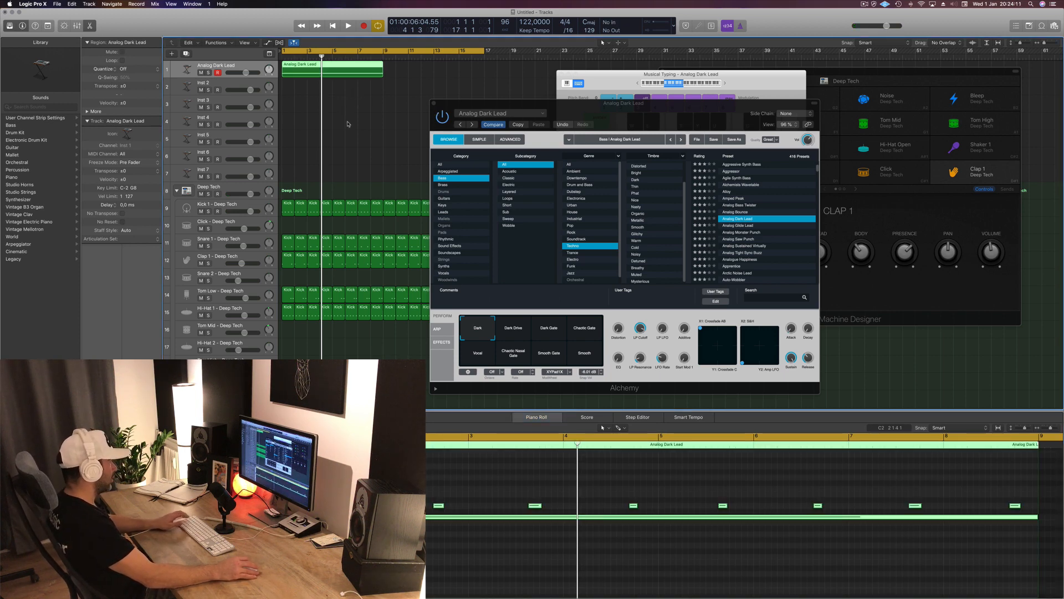
{"action": "key", "text": "space"}
{"action": "key", "text": "space"}
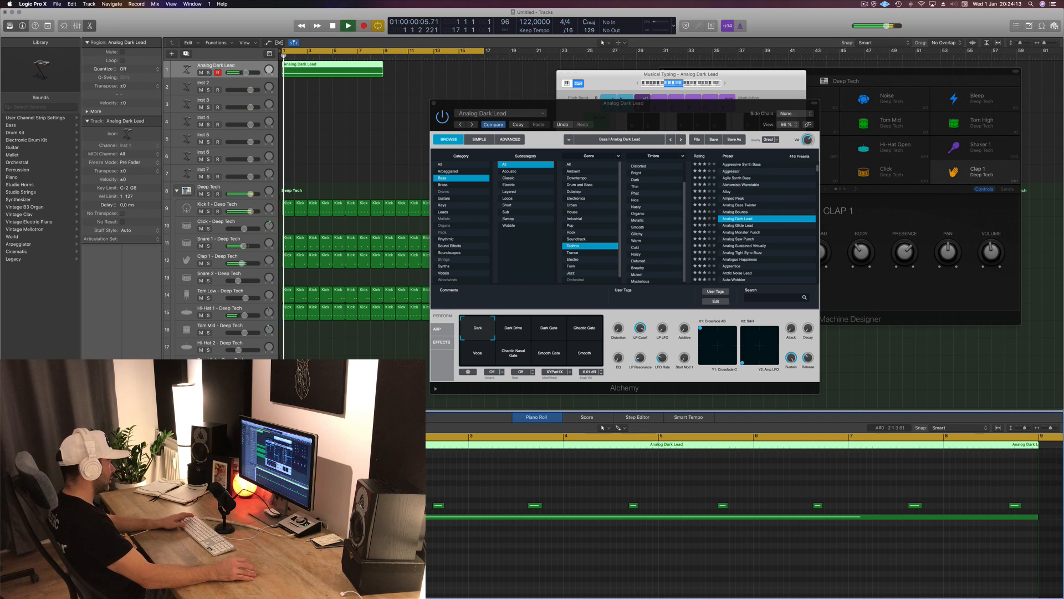
{"action": "key", "text": "super+a"}
{"action": "key", "text": "space"}
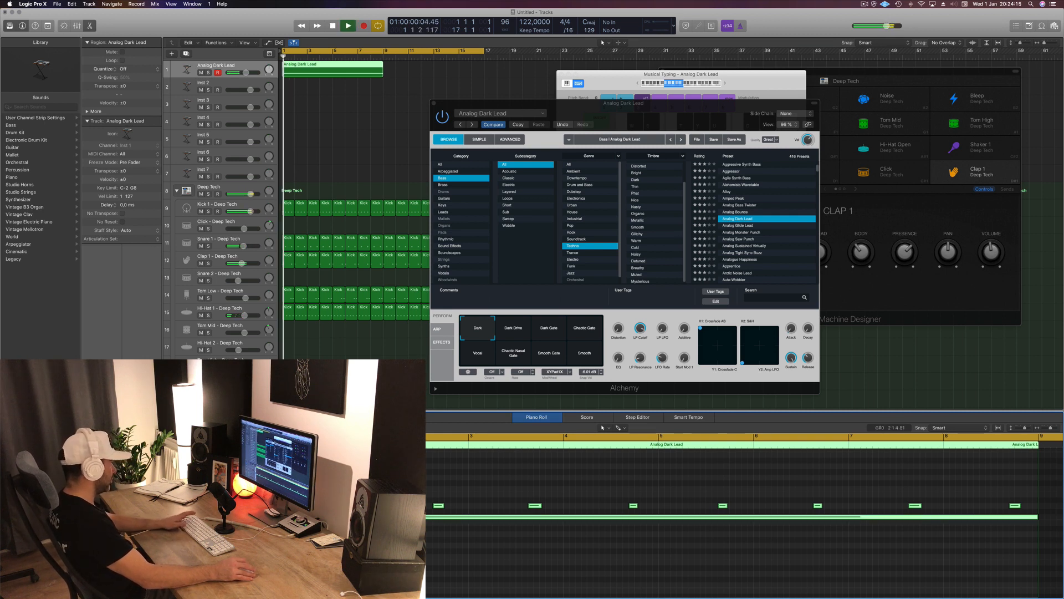
{"action": "key", "text": "shift+super+a"}
{"action": "scroll", "coordinate": [377, 79], "scroll_direction": "down", "scroll_amount": 1}
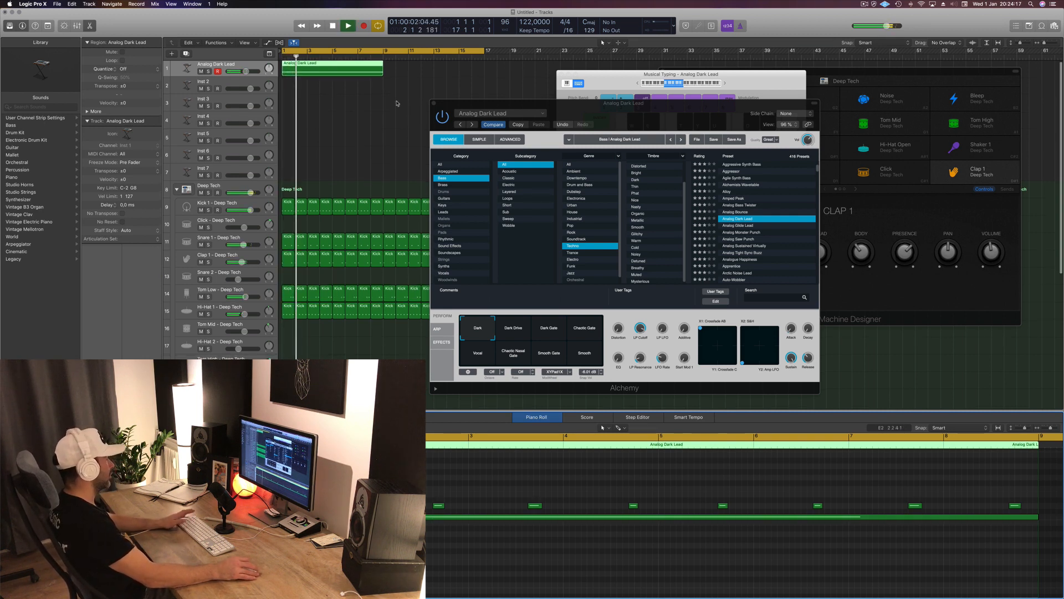
Replay the first two bars at a closer zoom to check the sustained low bass note against the kick.
{"action": "key", "text": "space"}
{"action": "key", "text": "space"}
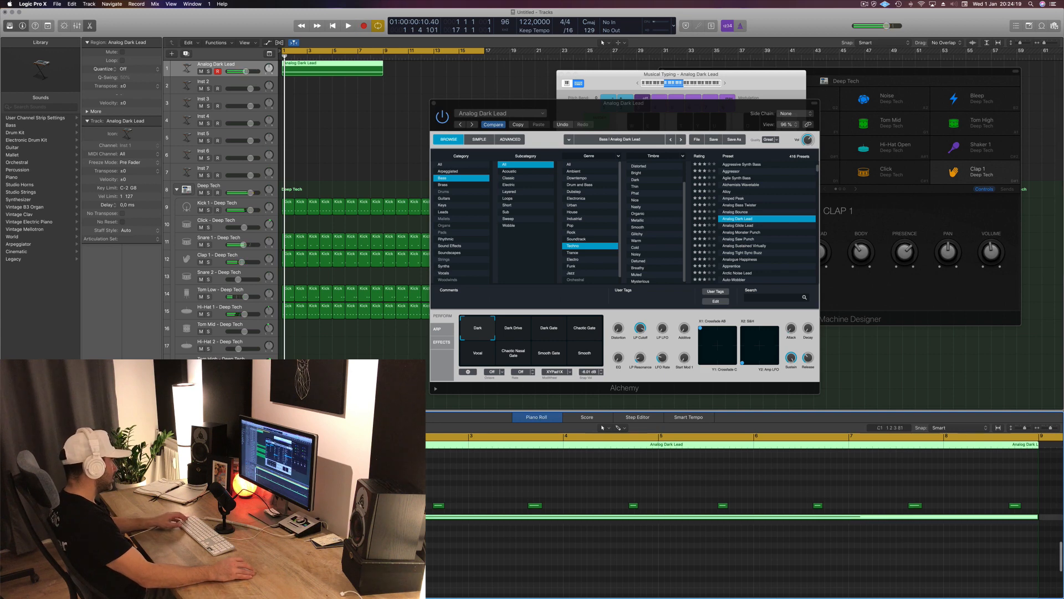
{"action": "key", "text": "space"}
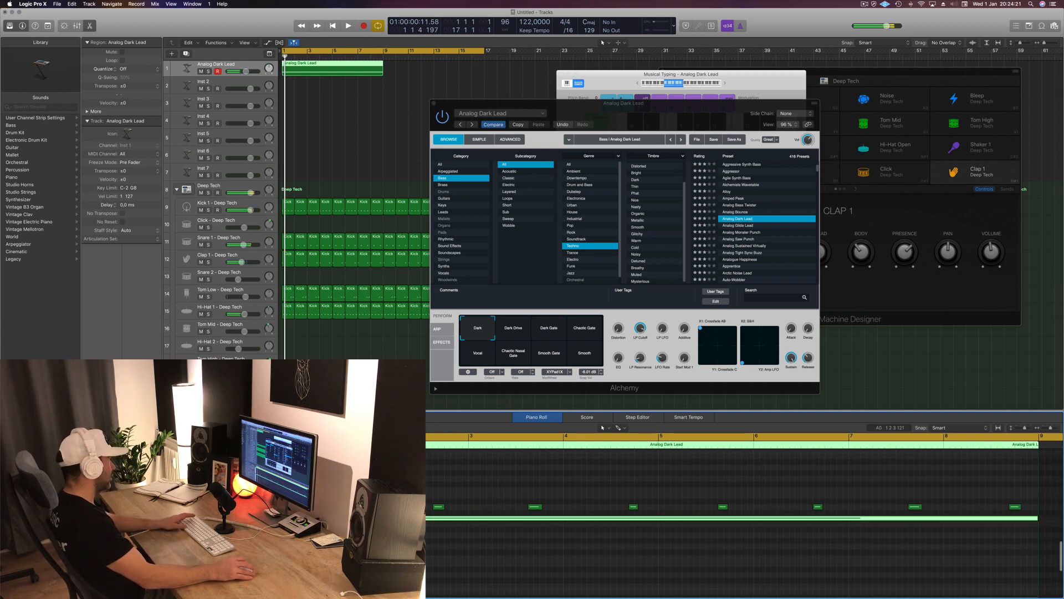
{"action": "scroll", "coordinate": [322, 67], "scroll_direction": "up", "scroll_amount": 5}
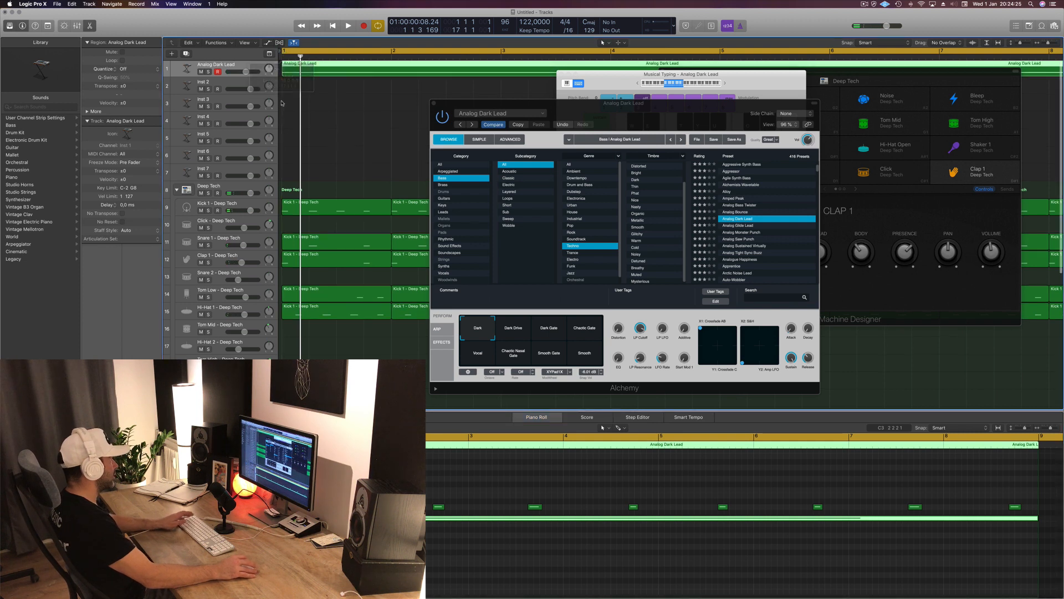
{"action": "key", "text": "space"}
{"action": "scroll", "coordinate": [395, 478], "scroll_direction": "down", "scroll_amount": 3}
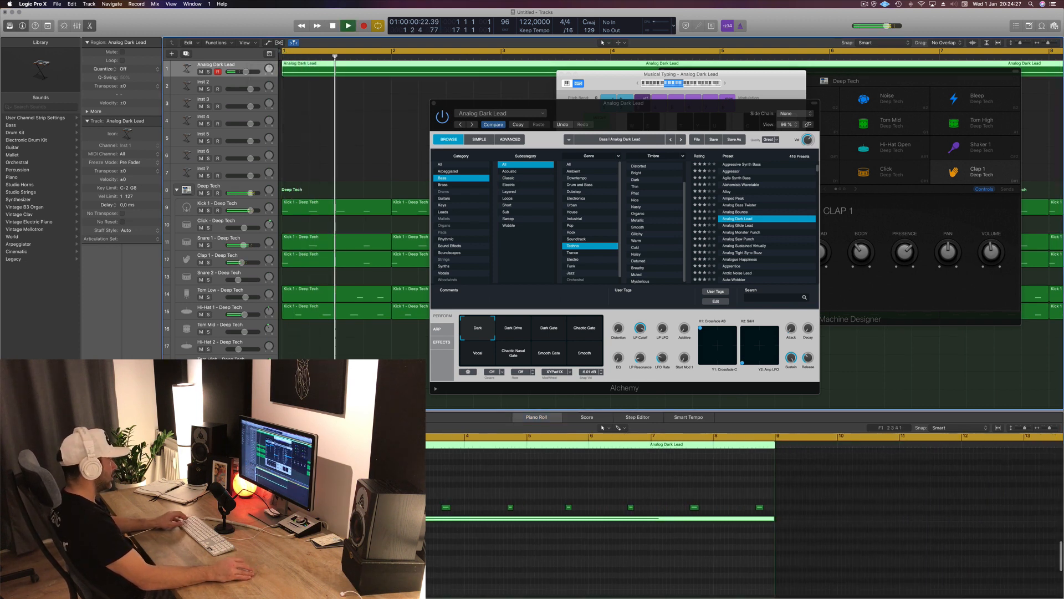
{"action": "left_click", "coordinate": [394, 478]}
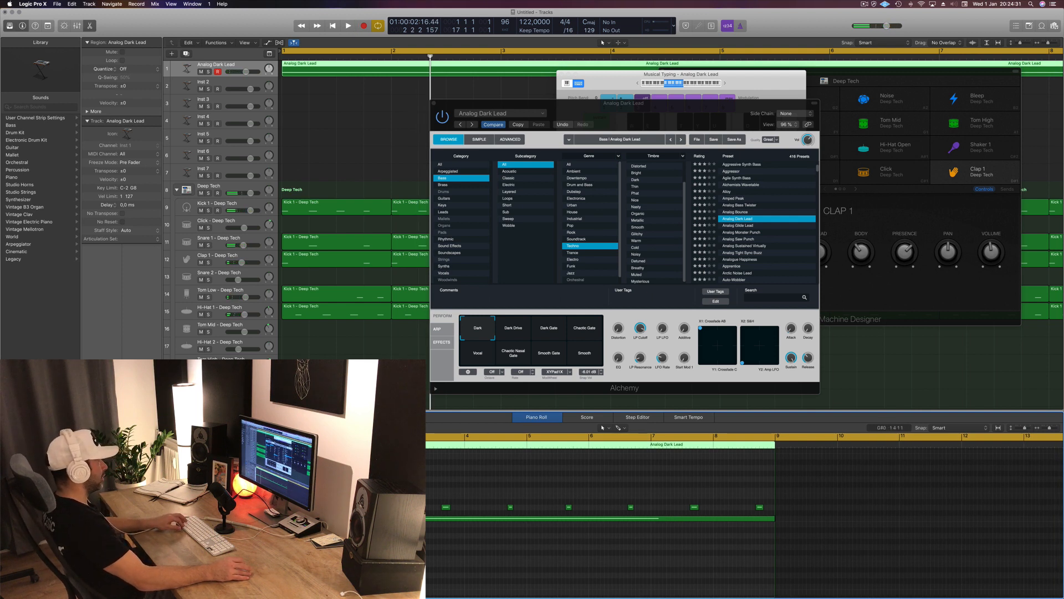
Undo the bass edits back past the bar 9 split, redo the split and play the eight-bar region.
{"action": "key", "text": "super+a"}
{"action": "key", "text": "Delete"}
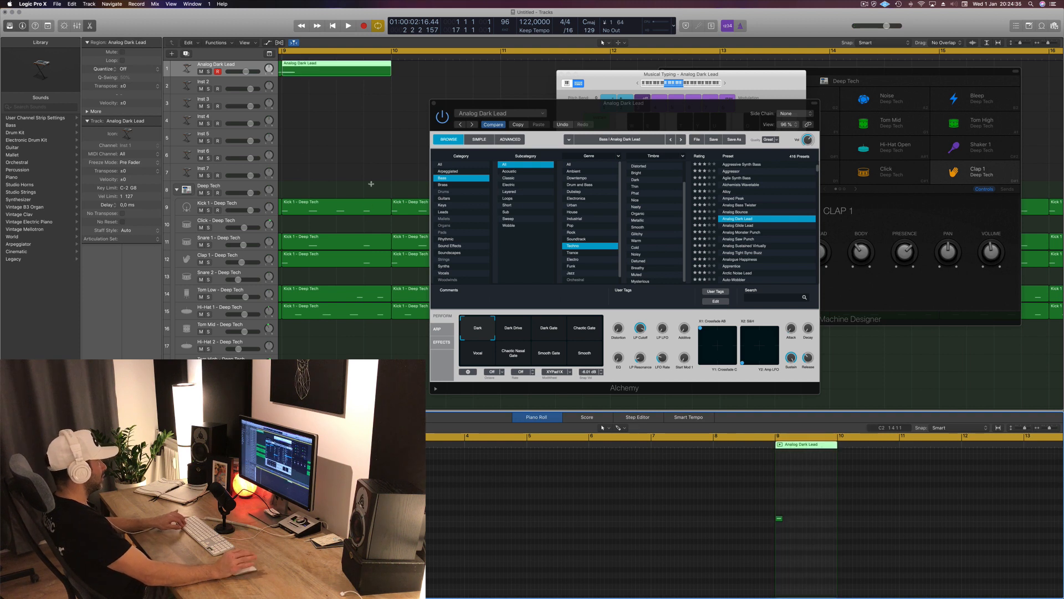
{"action": "key", "text": "super+z"}
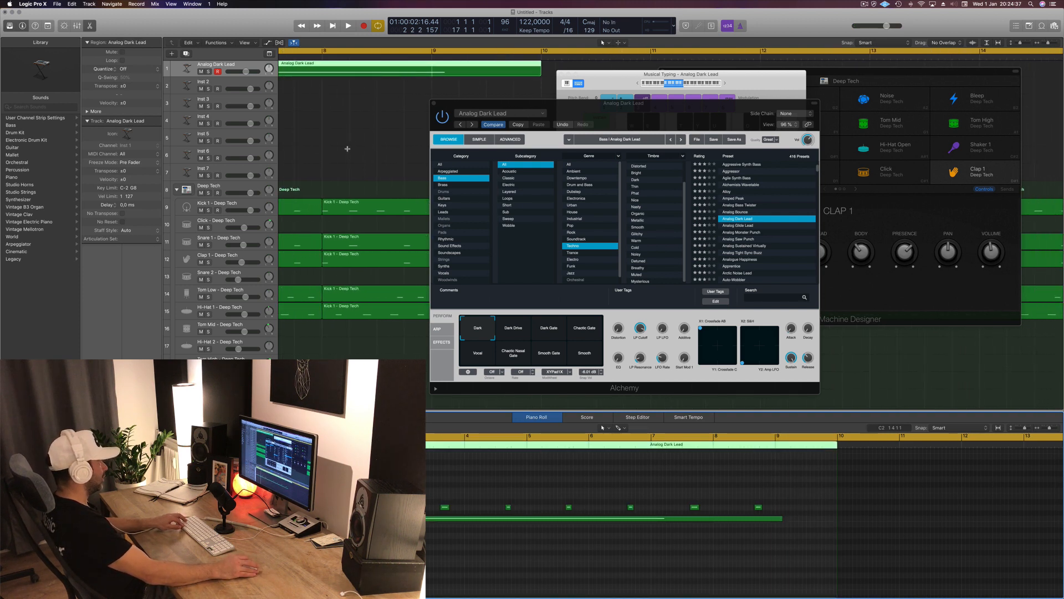
{"action": "key", "text": "super+shift+z"}
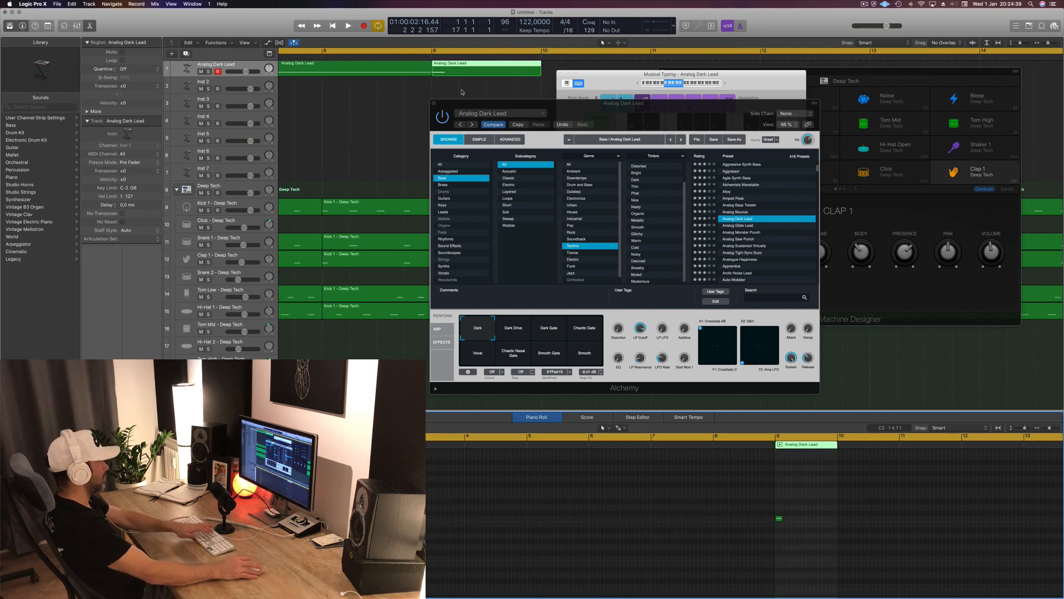
{"action": "left_click", "coordinate": [402, 72]}
{"action": "key", "text": "space"}
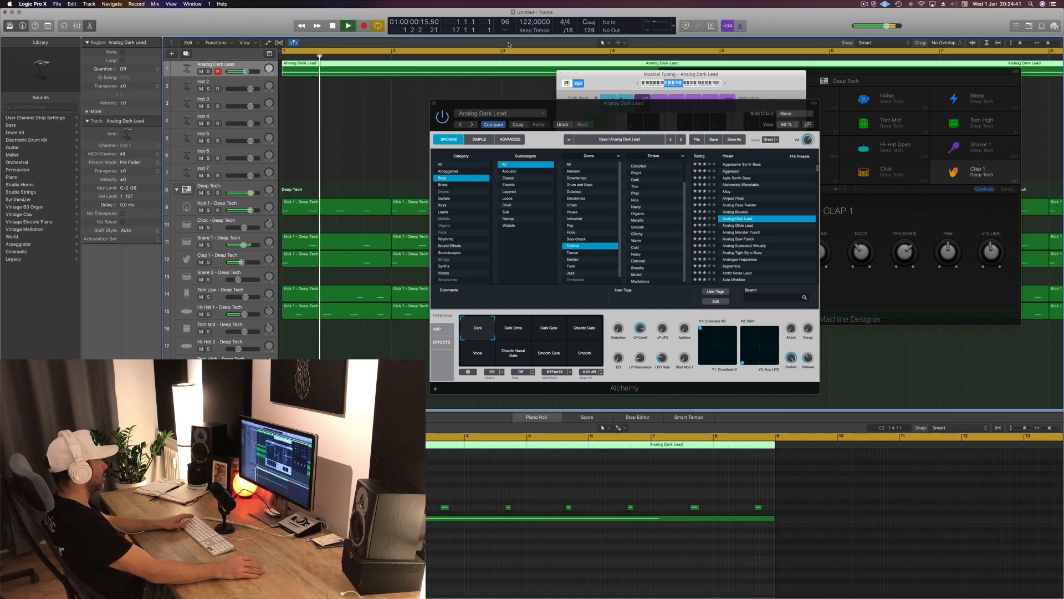
Delete the leftover bass piece after bar 9 and copy the eight-bar region to bar 9 to fill 16 bars.
{"action": "scroll", "coordinate": [464, 98], "scroll_direction": "left", "scroll_amount": 10}
{"action": "left_click", "coordinate": [432, 65]}
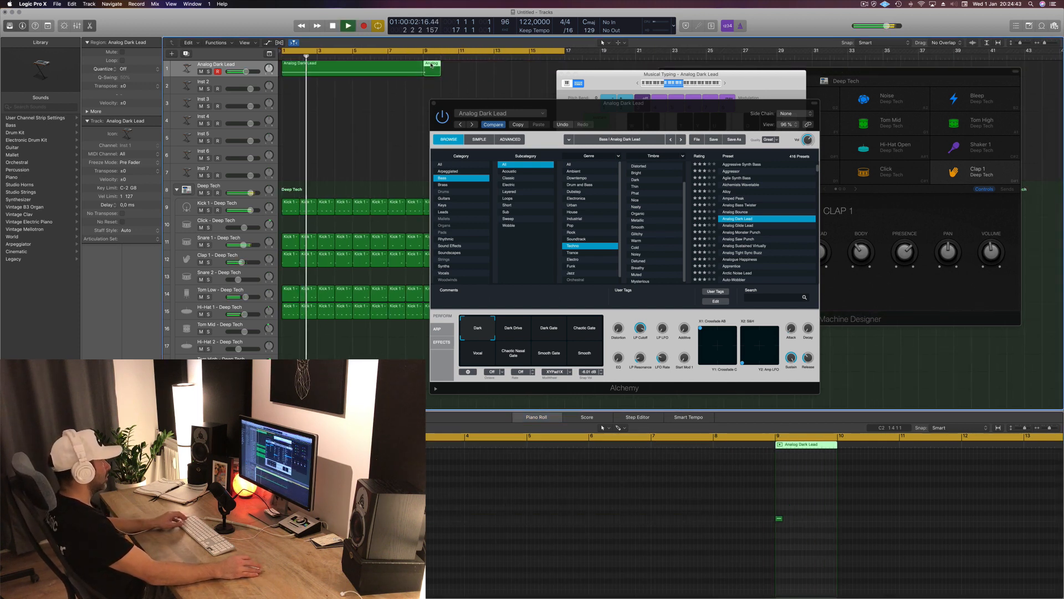
{"action": "key", "text": "Delete"}
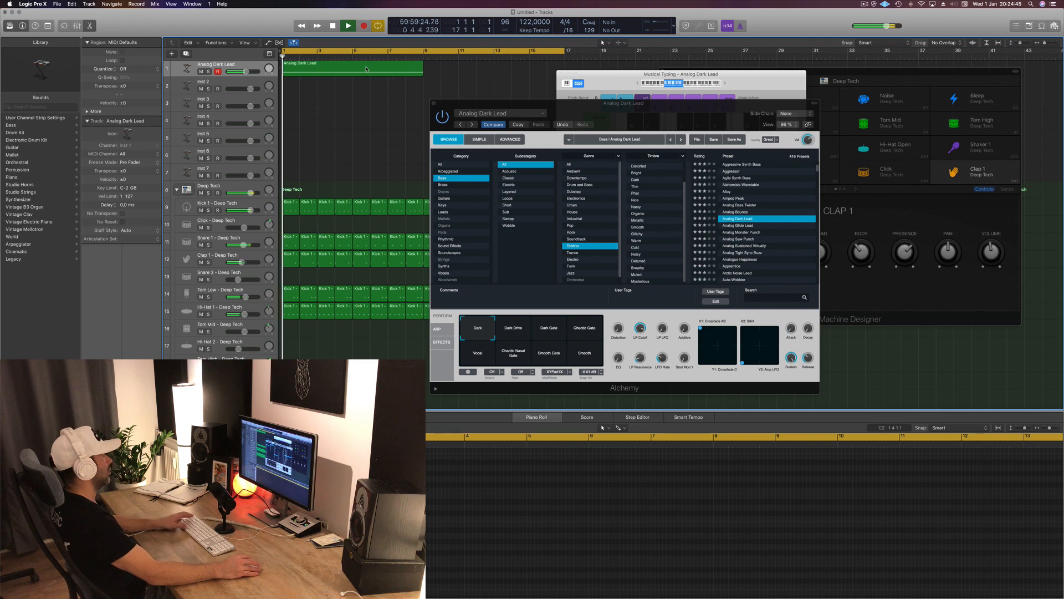
{"action": "left_click_drag", "start_coordinate": [405, 68], "coordinate": [494, 73]}
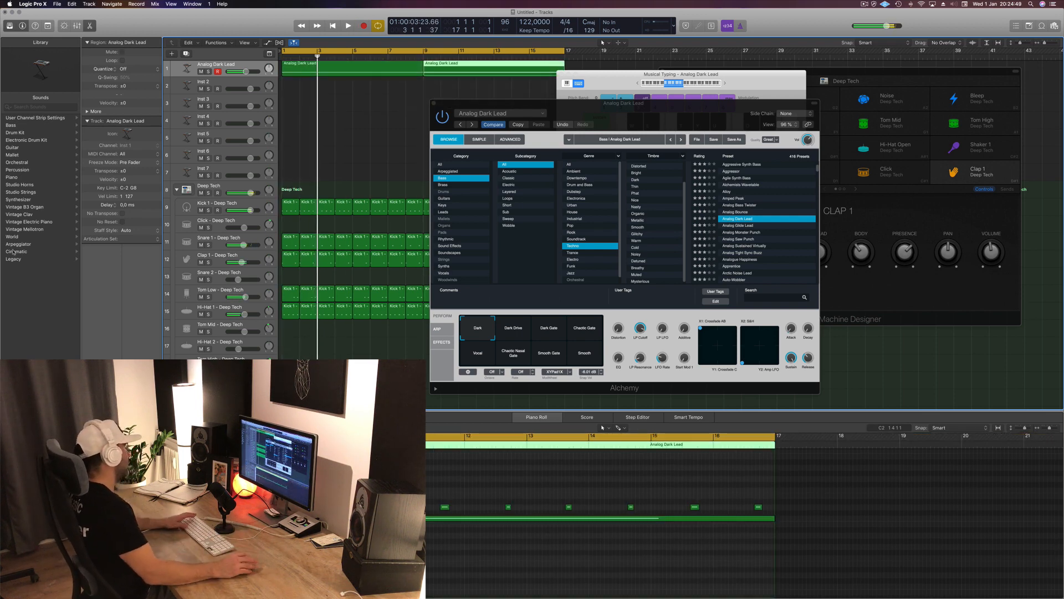
{"action": "key", "text": "space"}
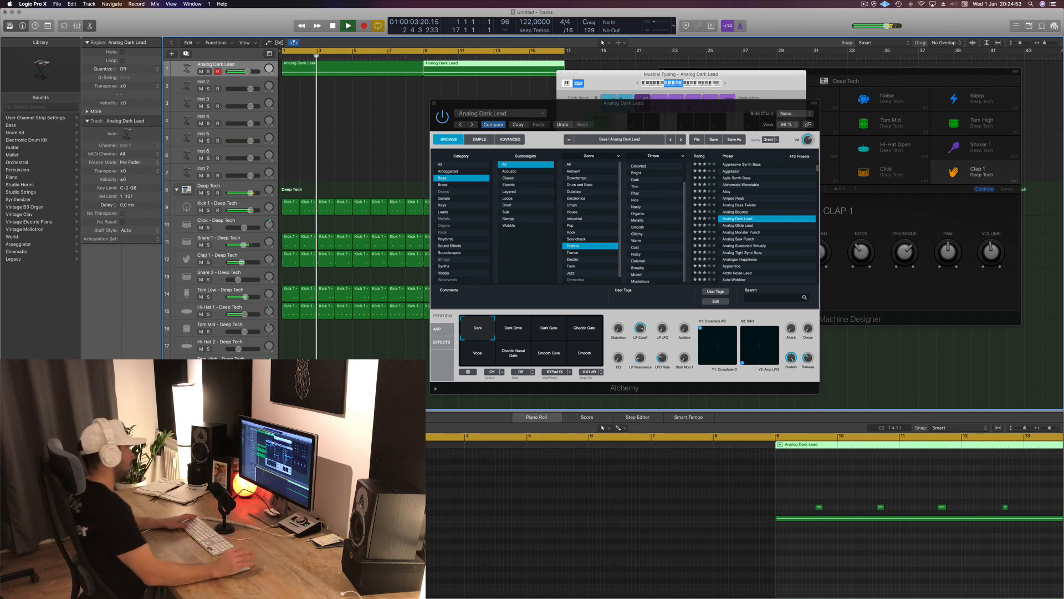
Choose Alchemy's Dark Drive performance snapshot while playing the first bass region and slightly lower the Analog Dark Lead track's volume.
{"action": "left_click_drag", "start_coordinate": [512, 104], "coordinate": [674, 101]}
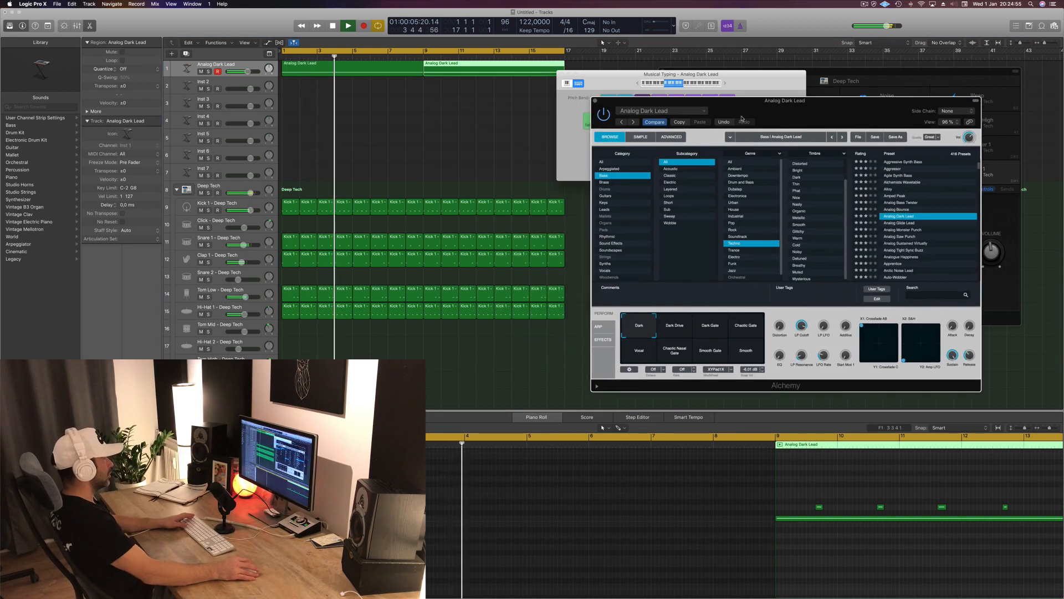
{"action": "left_click", "coordinate": [396, 67]}
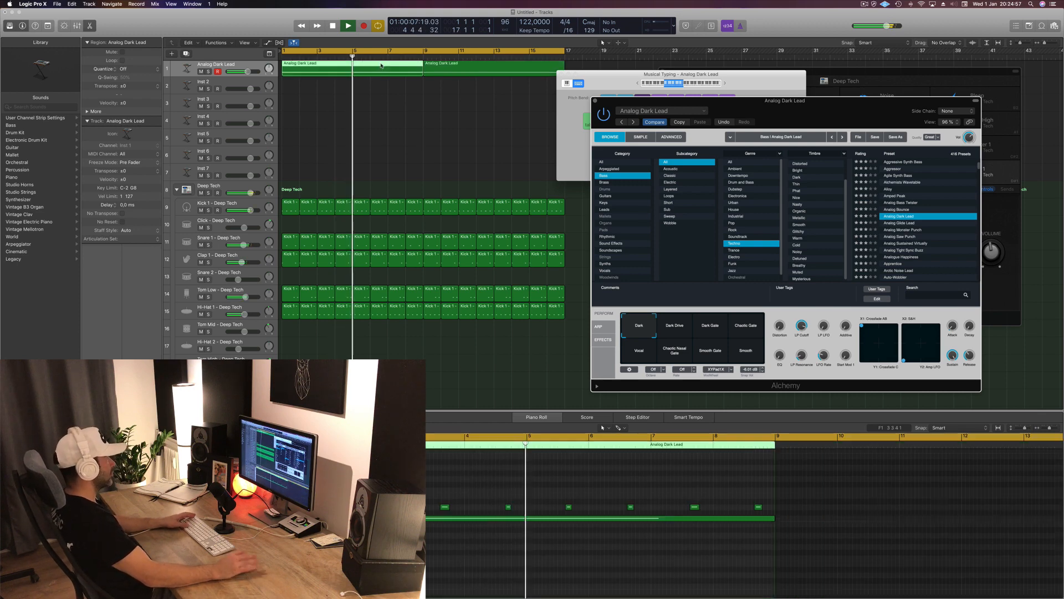
{"action": "key", "text": "Return"}
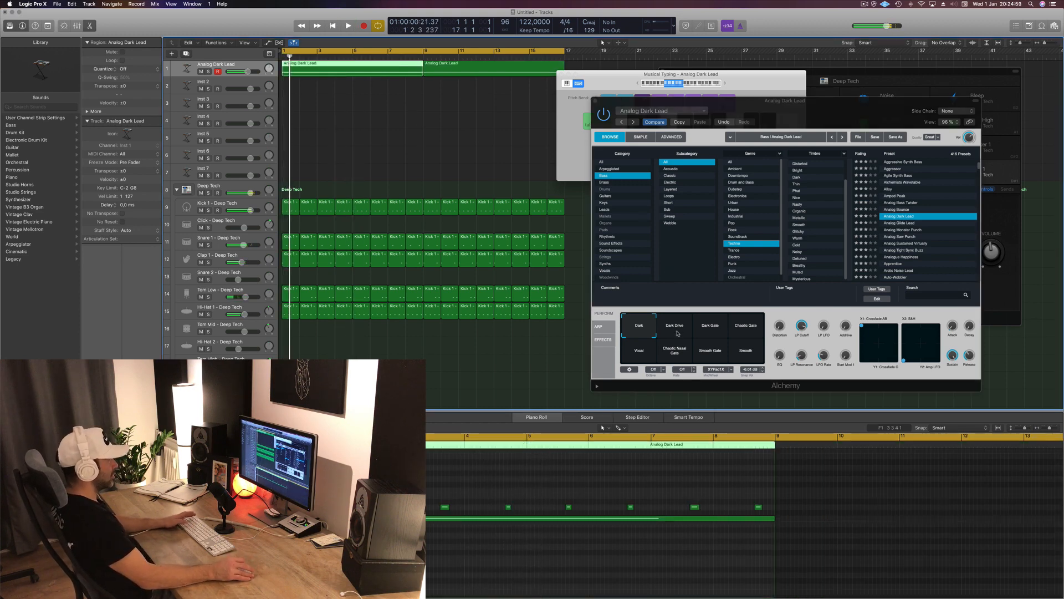
{"action": "left_click", "coordinate": [676, 331]}
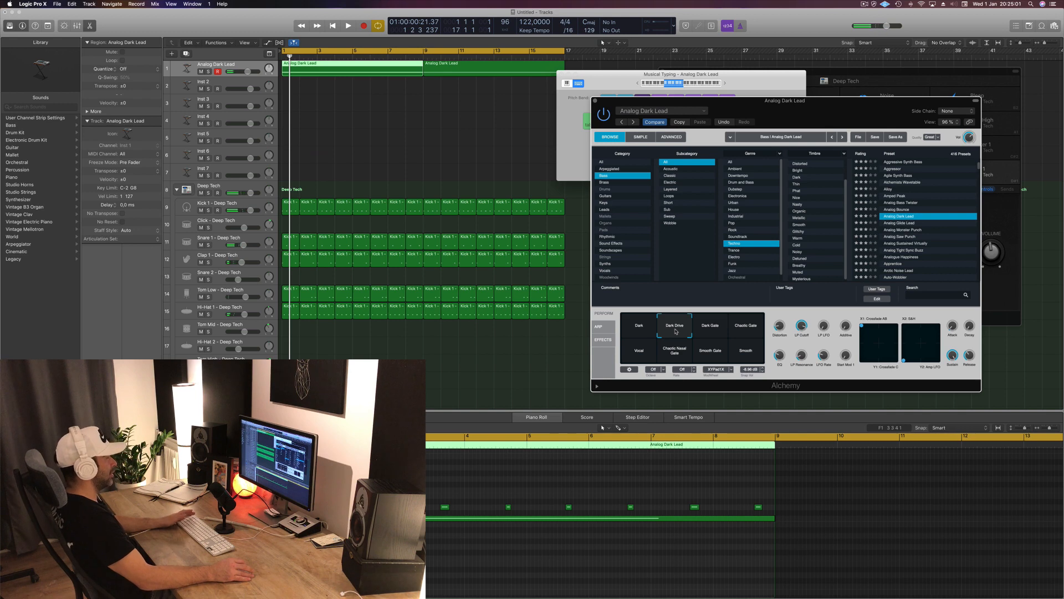
{"action": "left_click_drag", "start_coordinate": [797, 112], "coordinate": [710, 141]}
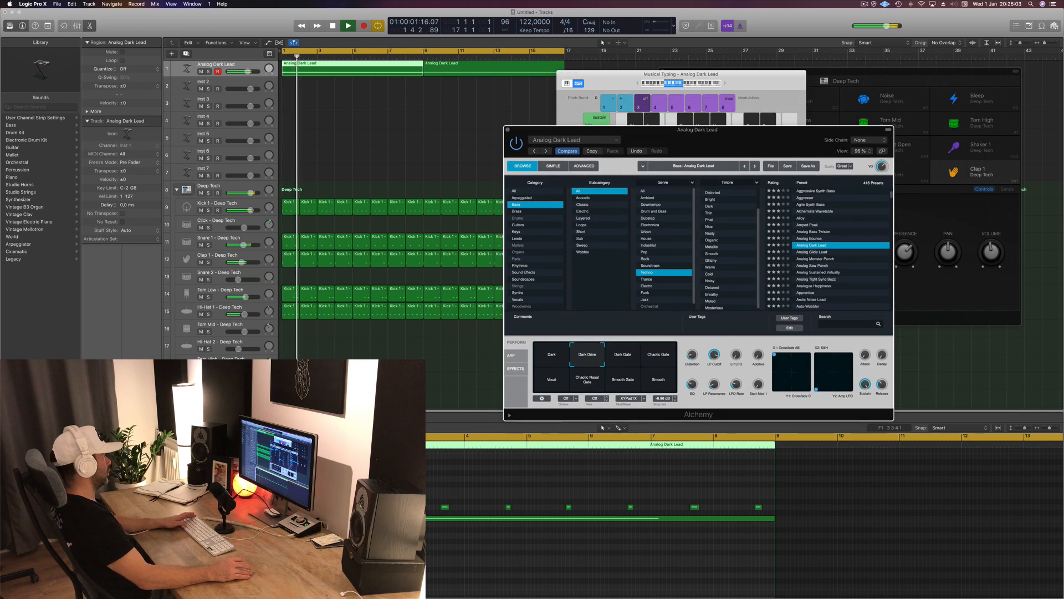
{"action": "left_click_drag", "start_coordinate": [248, 72], "coordinate": [241, 71]}
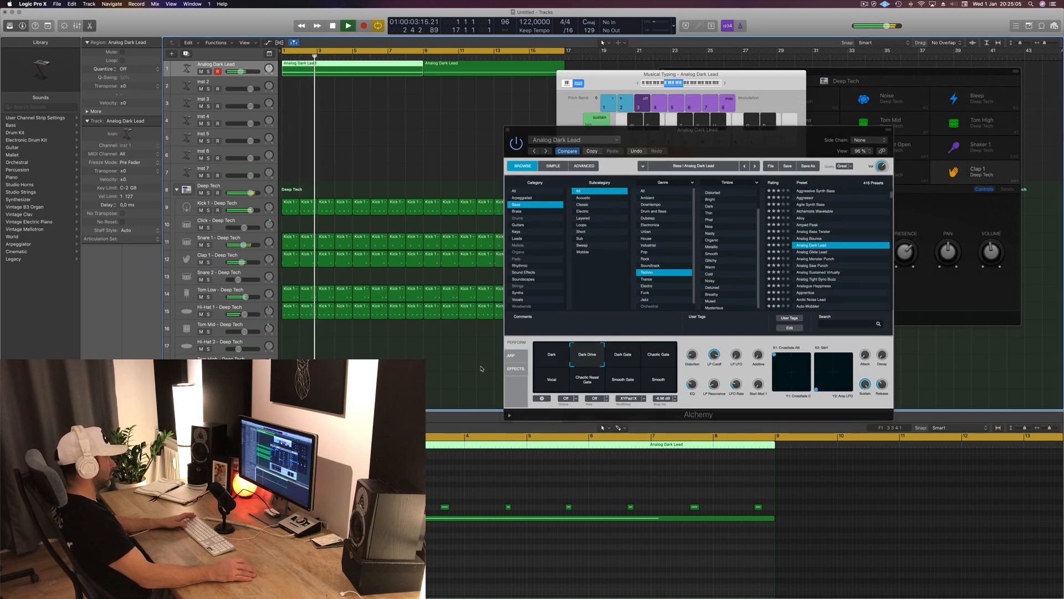
Audition the Dark Gate, Vocal, Chaotic Nasal Gate, Smooth Gate and Smooth snapshots over the beat and return to Dark Drive.
{"action": "left_click", "coordinate": [612, 355]}
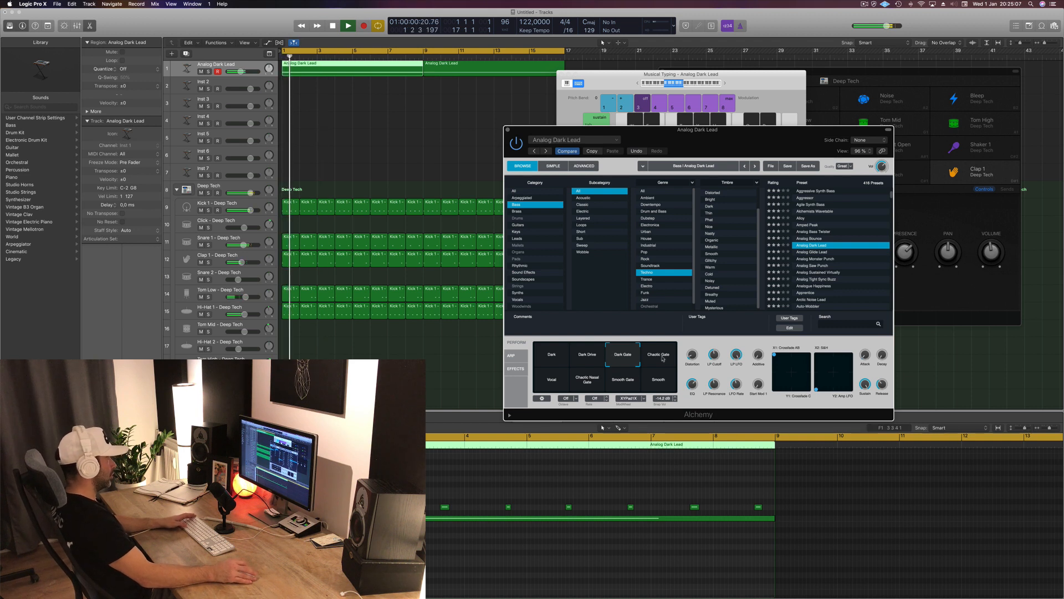
{"action": "left_click", "coordinate": [552, 381]}
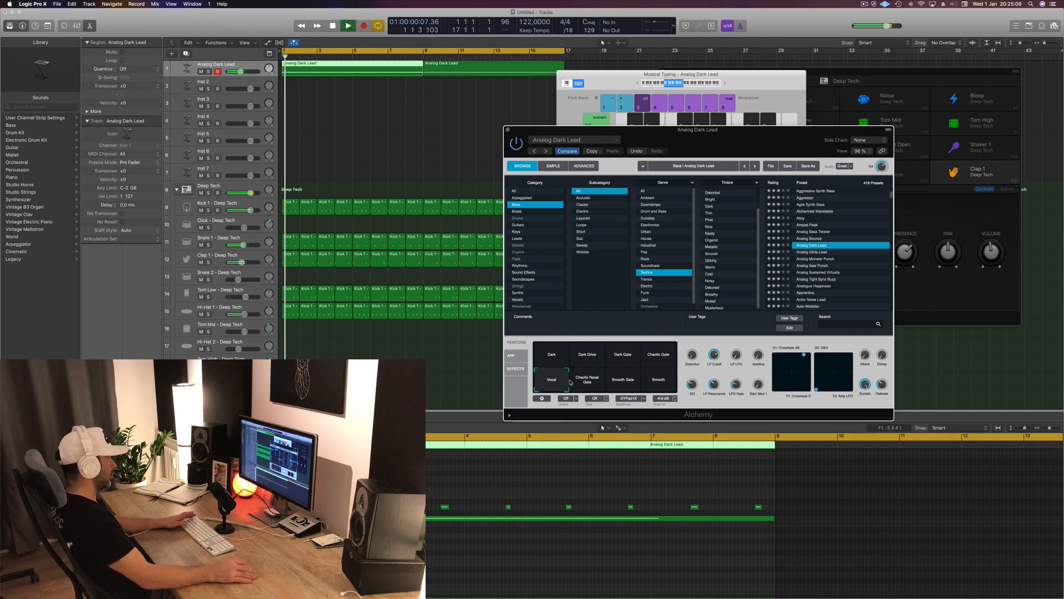
{"action": "left_click", "coordinate": [591, 382]}
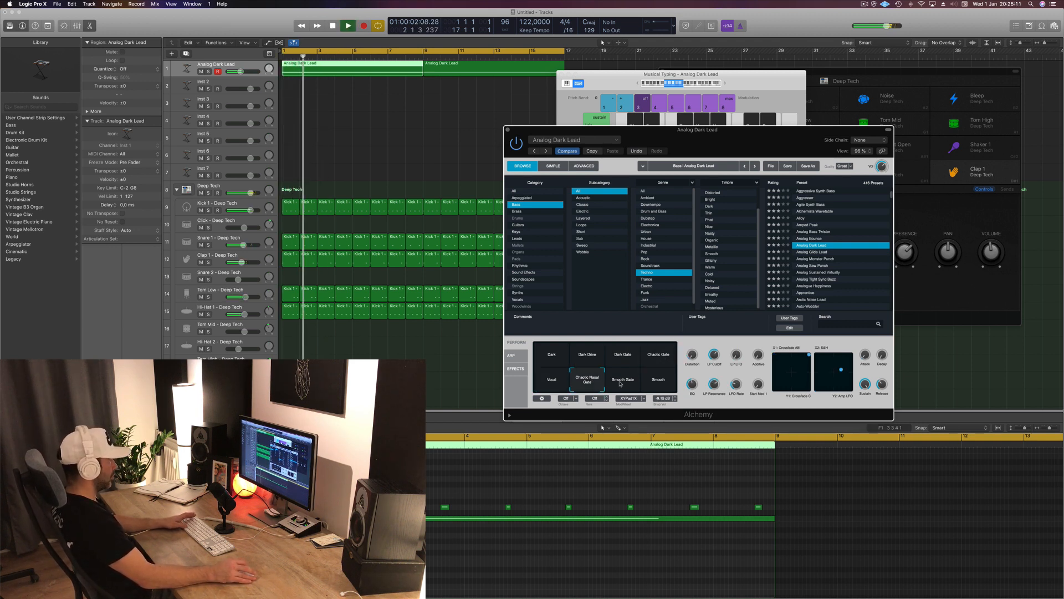
{"action": "left_click", "coordinate": [629, 385]}
{"action": "left_click", "coordinate": [661, 384]}
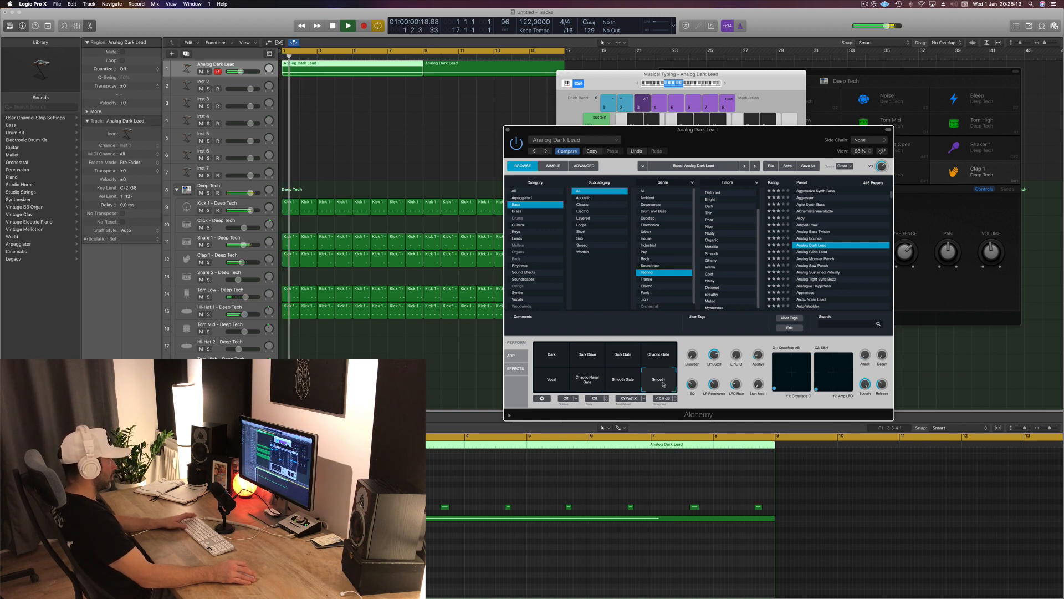
{"action": "left_click", "coordinate": [592, 364]}
{"action": "key", "text": "space"}
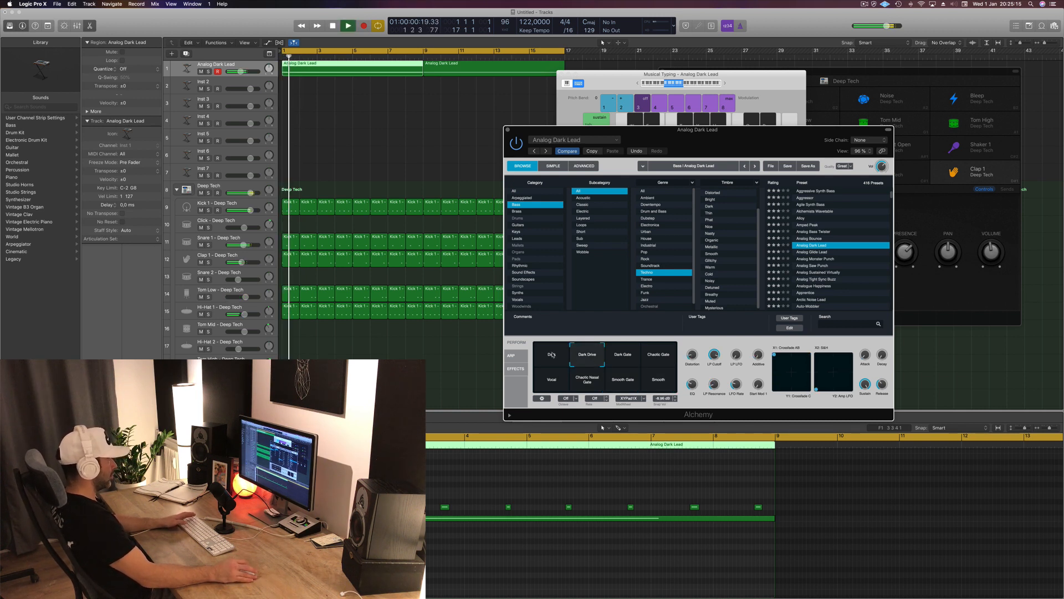
Compare the Dark snapshot with Dark Drive, keep Dark Drive at a slightly lower Analog Dark Lead track volume, and close Alchemy.
{"action": "left_click", "coordinate": [553, 354]}
{"action": "left_click", "coordinate": [586, 359]}
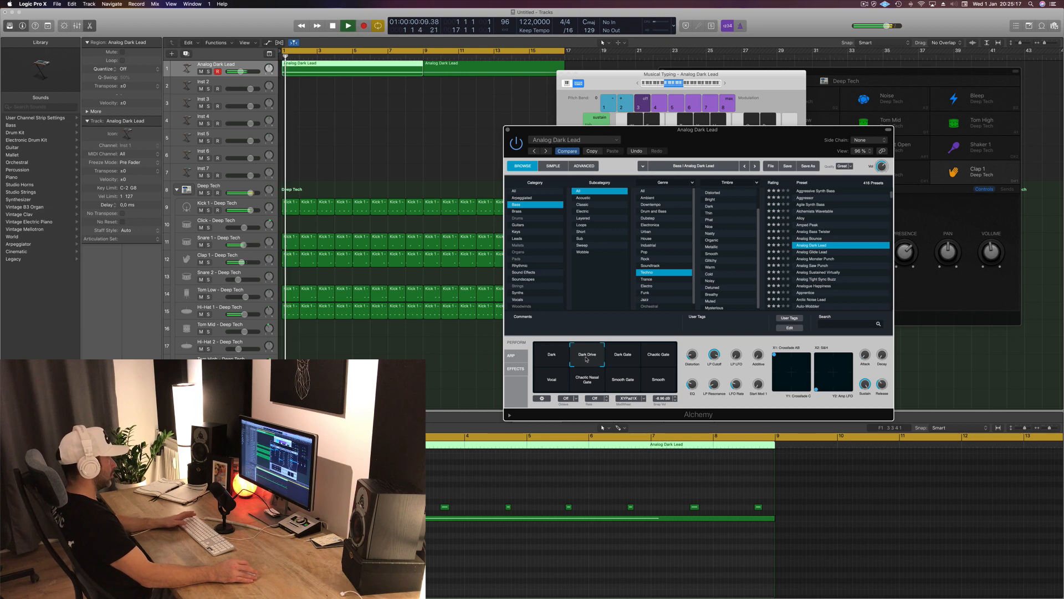
{"action": "left_click_drag", "start_coordinate": [716, 135], "coordinate": [712, 135]}
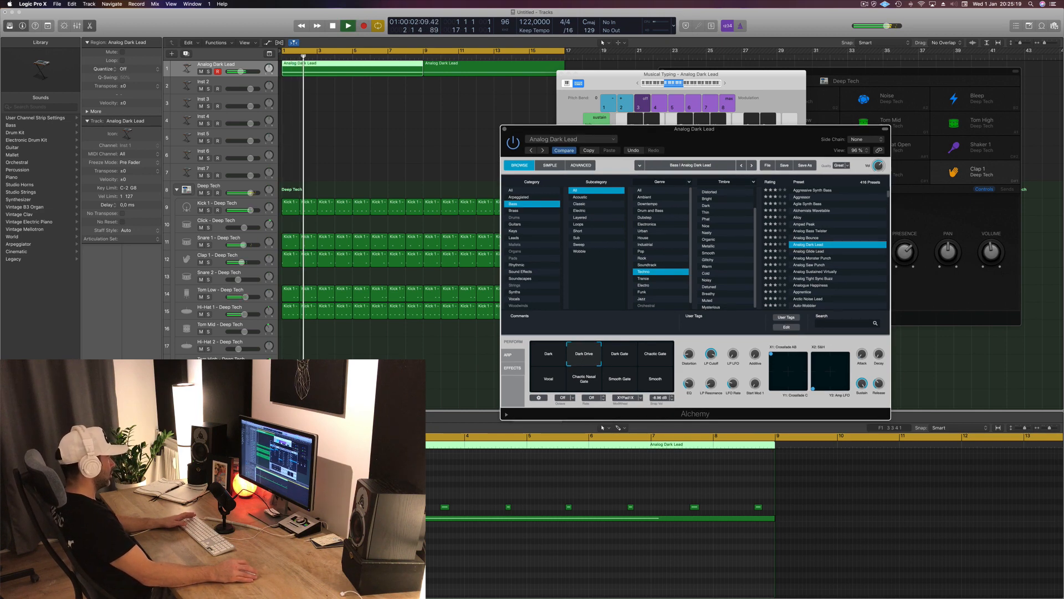
{"action": "left_click_drag", "start_coordinate": [241, 72], "coordinate": [239, 72]}
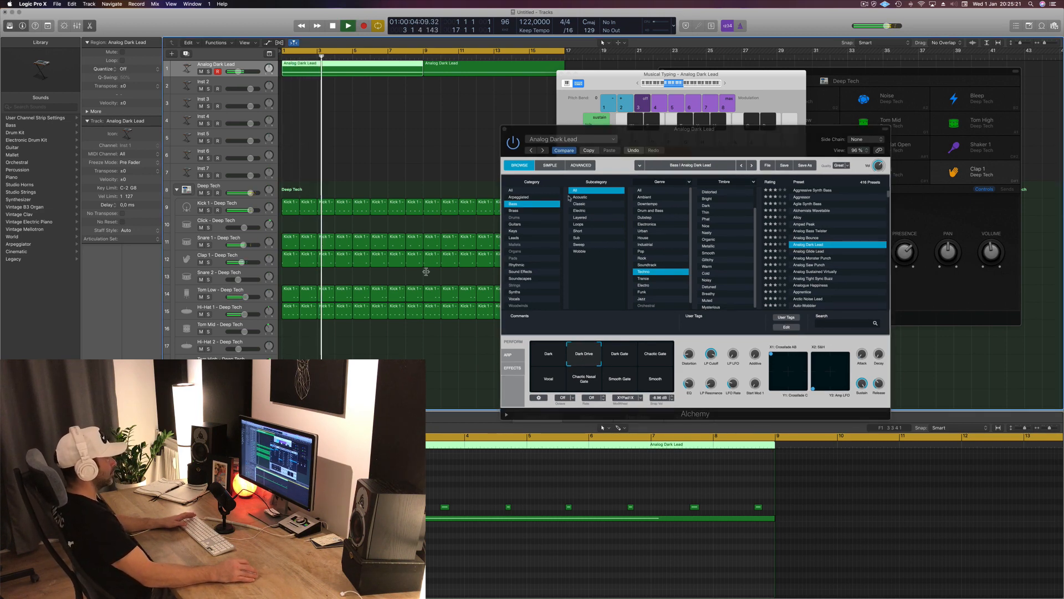
{"action": "left_click_drag", "start_coordinate": [510, 134], "coordinate": [414, 138]}
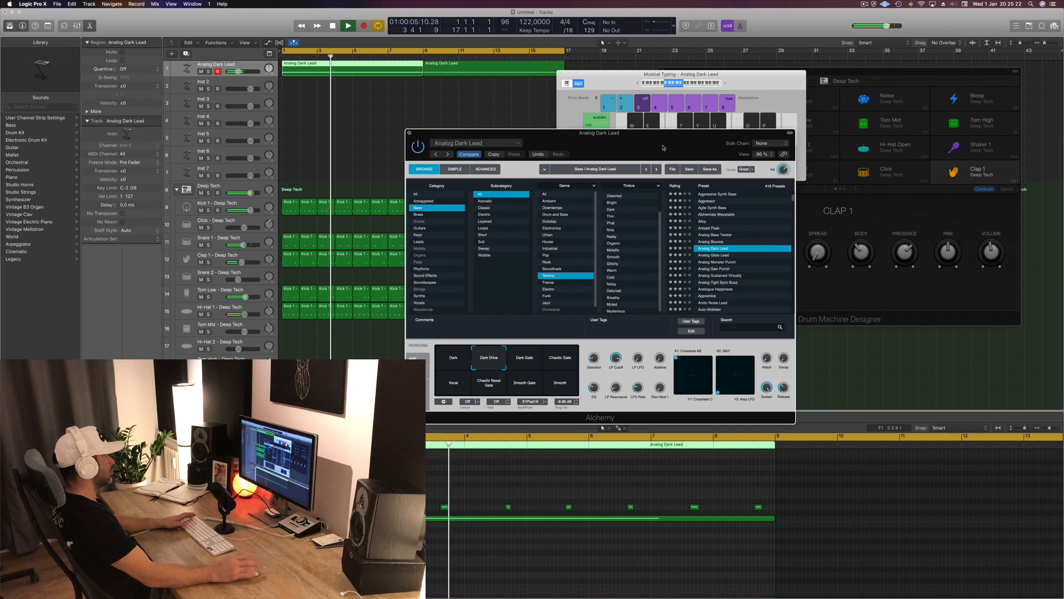
{"action": "left_click", "coordinate": [410, 133]}
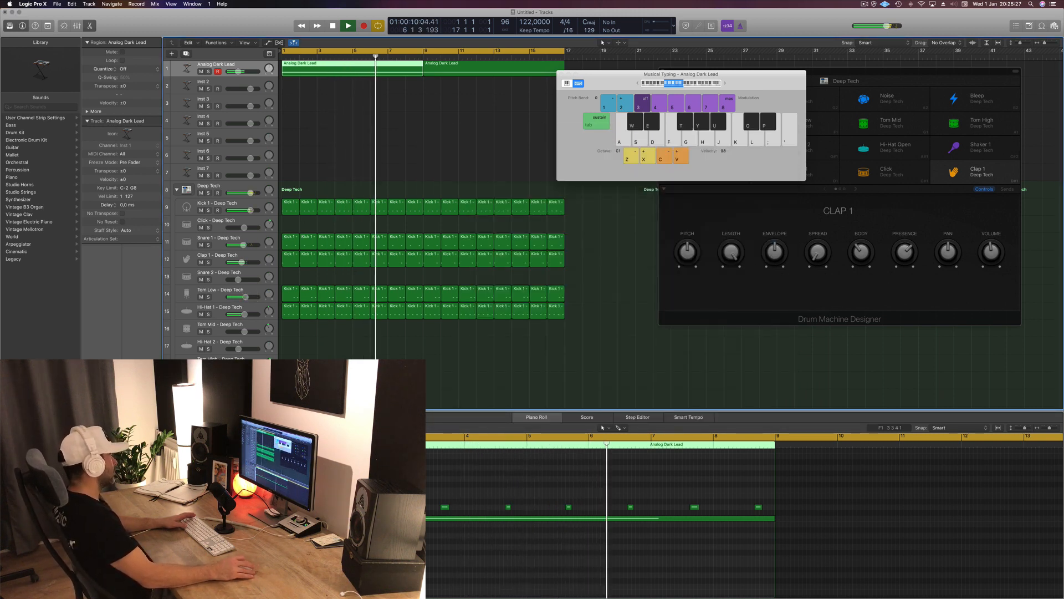
Review the Tom Low, Clap 1 and Snare 1 regions one after another while the beat plays.
{"action": "left_click", "coordinate": [261, 286]}
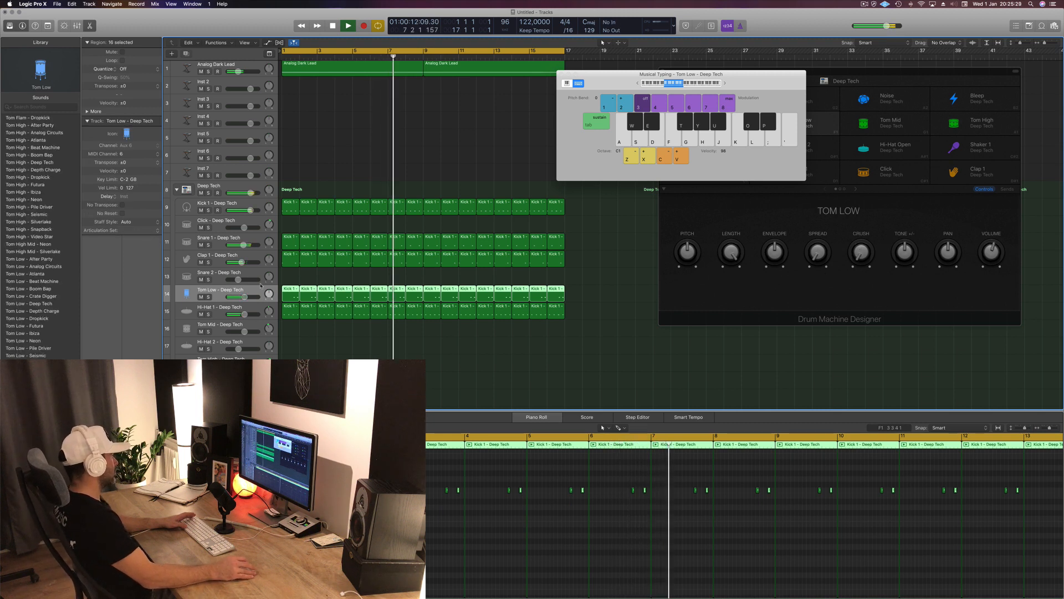
{"action": "left_click", "coordinate": [260, 254]}
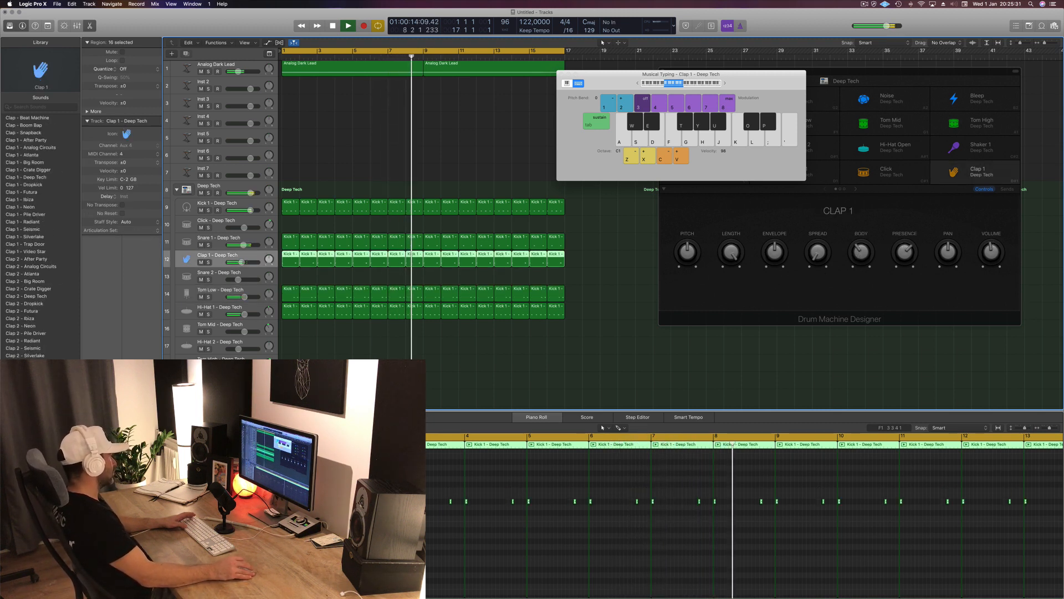
{"action": "left_click", "coordinate": [260, 238]}
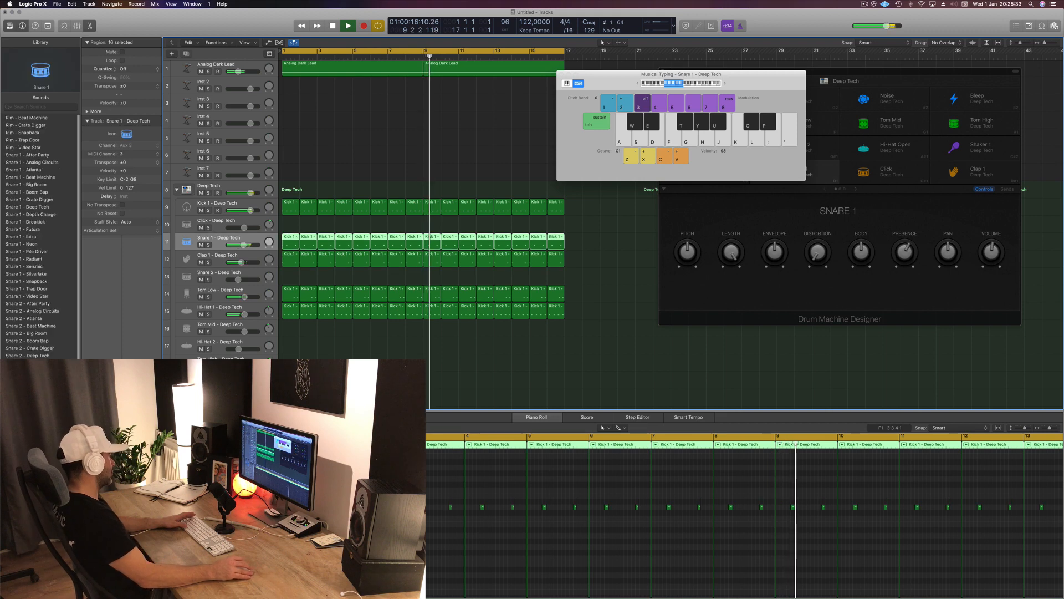
{"action": "left_click", "coordinate": [374, 156]}
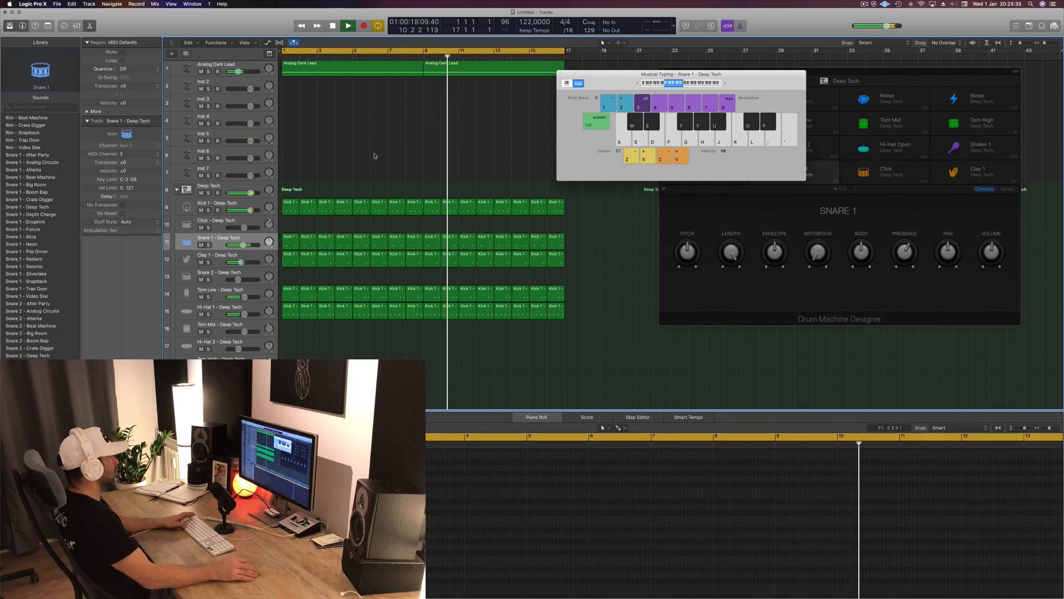
Copy the first one-bar Hi-Hat 1 region down to the shakers, place it at bar 1 of Shaker 2 and play it.
{"action": "scroll", "coordinate": [319, 327], "scroll_direction": "down", "scroll_amount": 1}
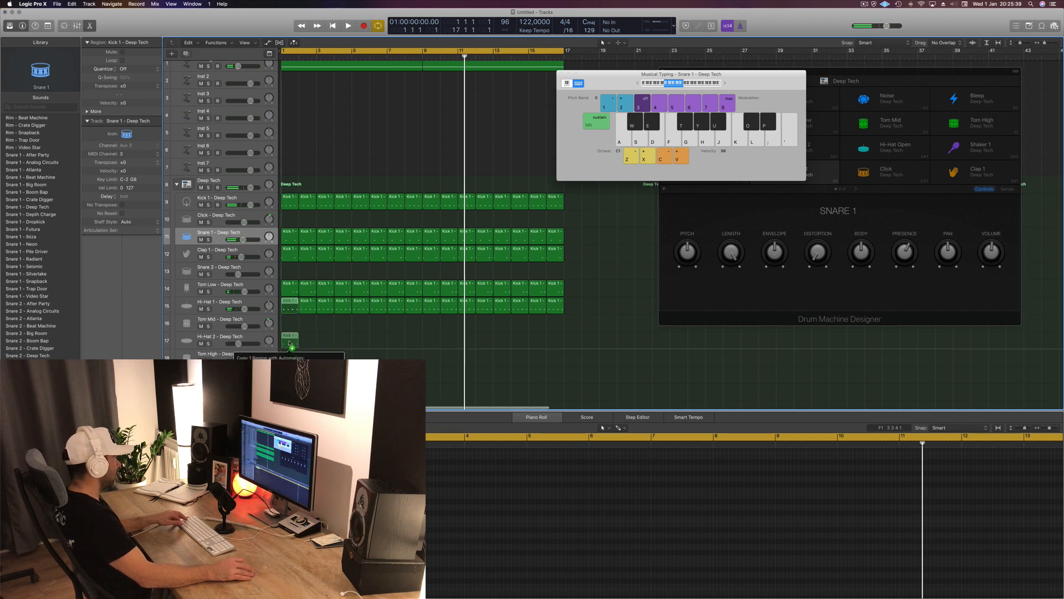
{"action": "scroll", "coordinate": [290, 309], "scroll_direction": "down", "scroll_amount": 4}
{"action": "left_click_drag", "start_coordinate": [287, 410], "coordinate": [284, 321]}
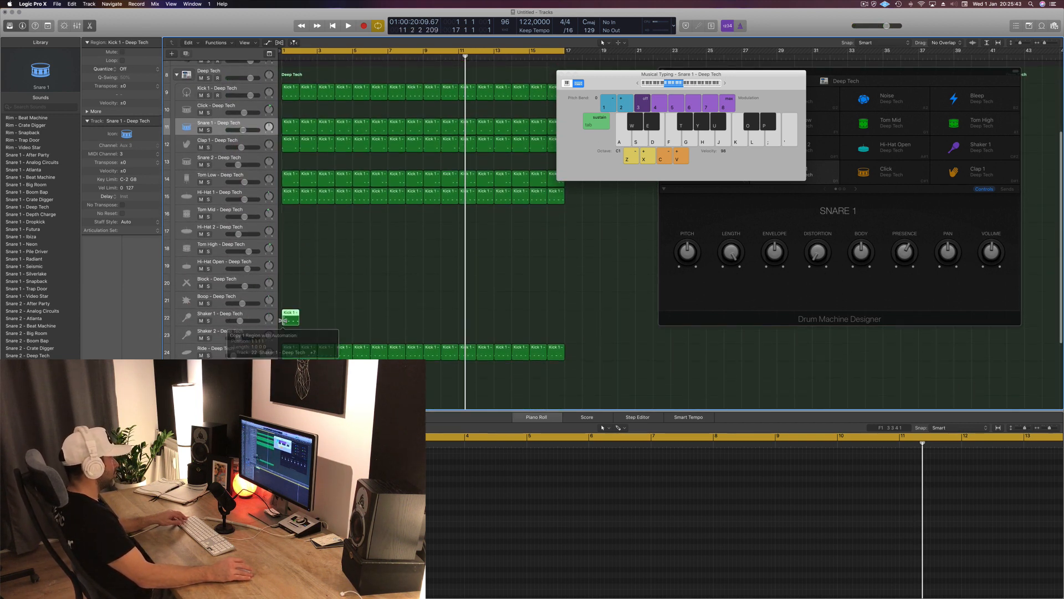
{"action": "left_click", "coordinate": [282, 532]}
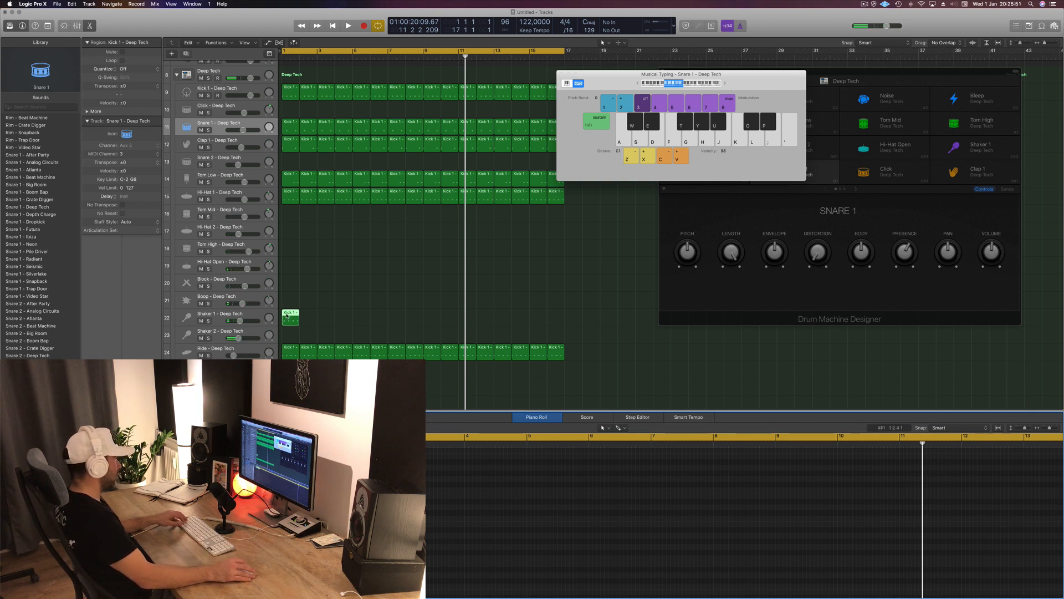
{"action": "left_click_drag", "start_coordinate": [287, 316], "coordinate": [288, 333]}
{"action": "key", "text": "Return"}
{"action": "key", "text": "space"}
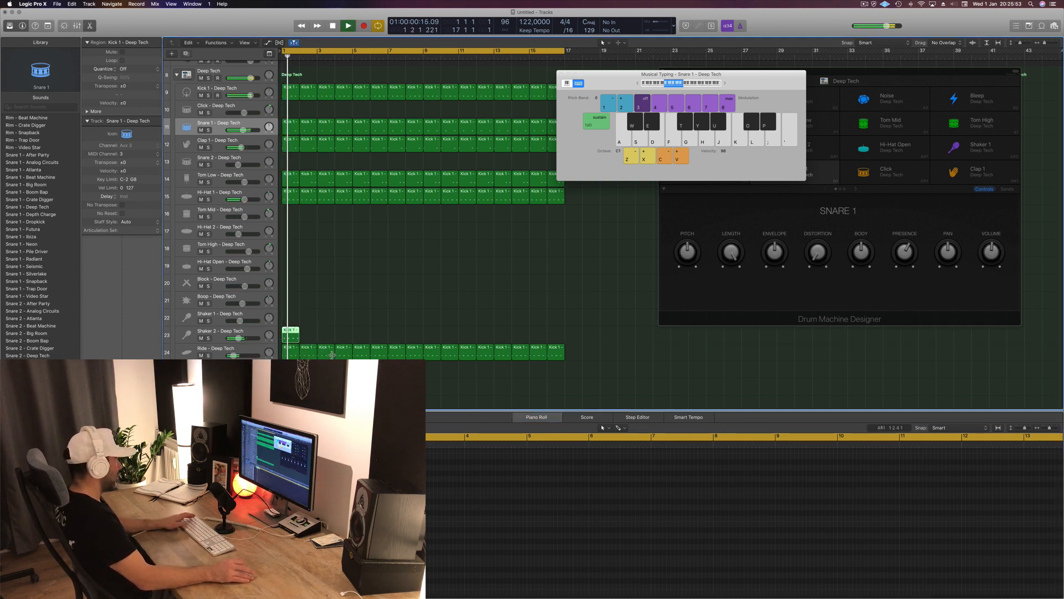
{"action": "key", "text": "space"}
Turn the one-bar Shaker 2 region's notes into a steady eighth-note pattern and play it with the beat.
{"action": "scroll", "coordinate": [329, 337], "scroll_direction": "right", "scroll_amount": 10}
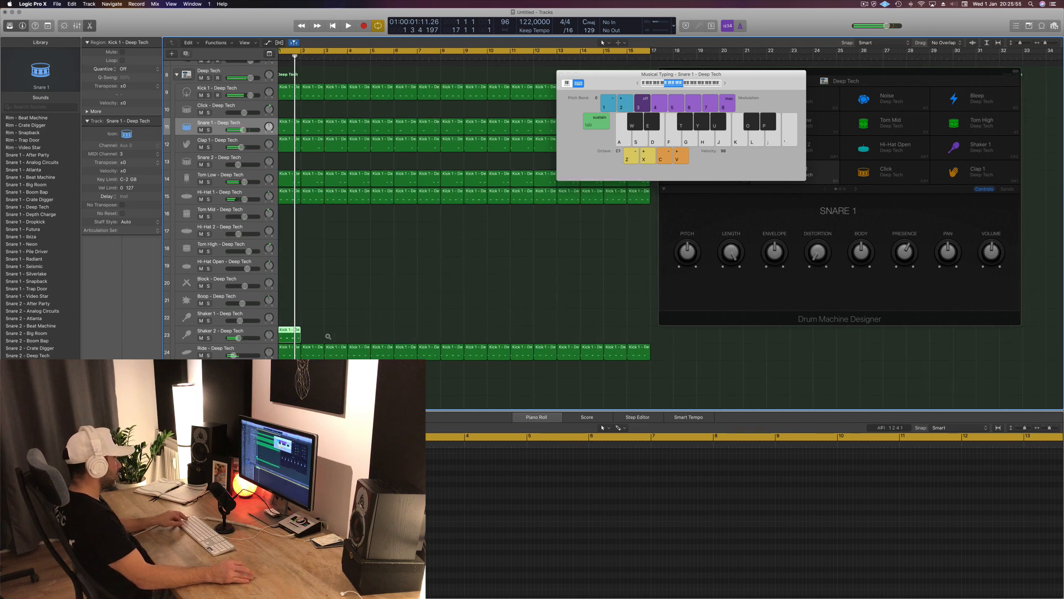
{"action": "key", "text": "e"}
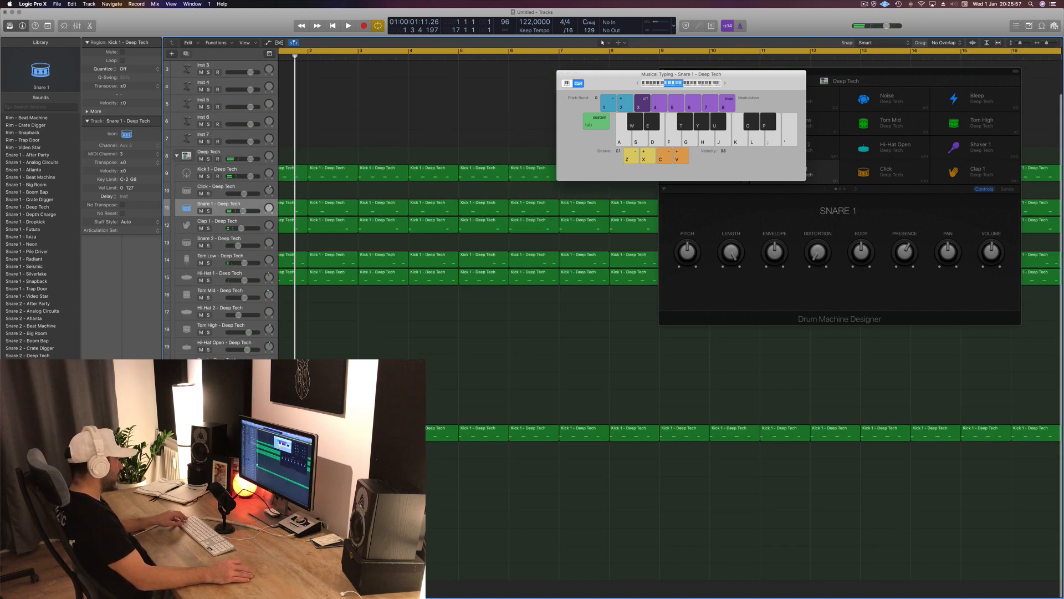
{"action": "key", "text": "e"}
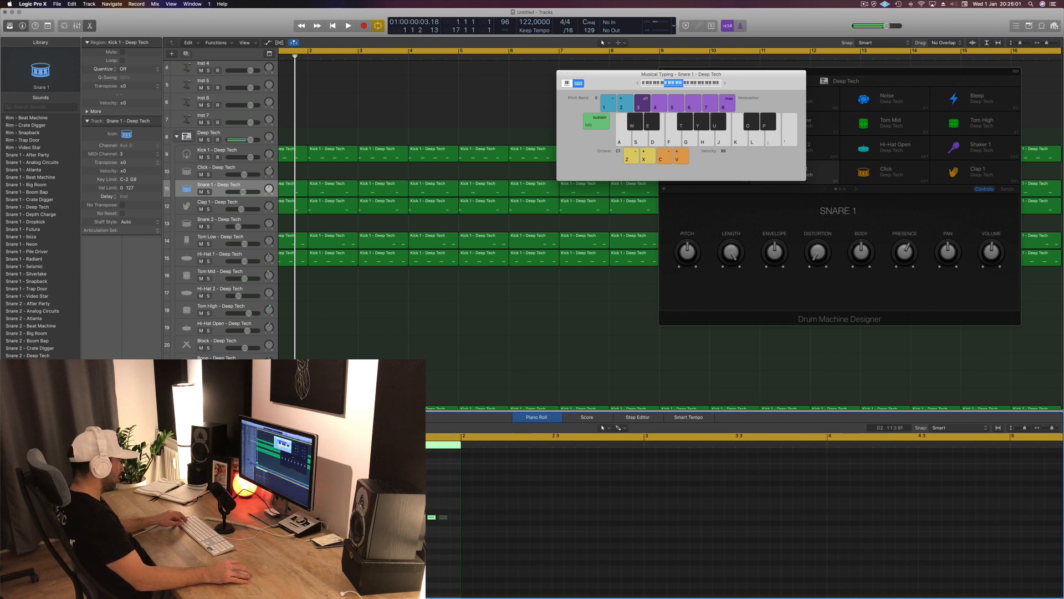
{"action": "key", "text": "space"}
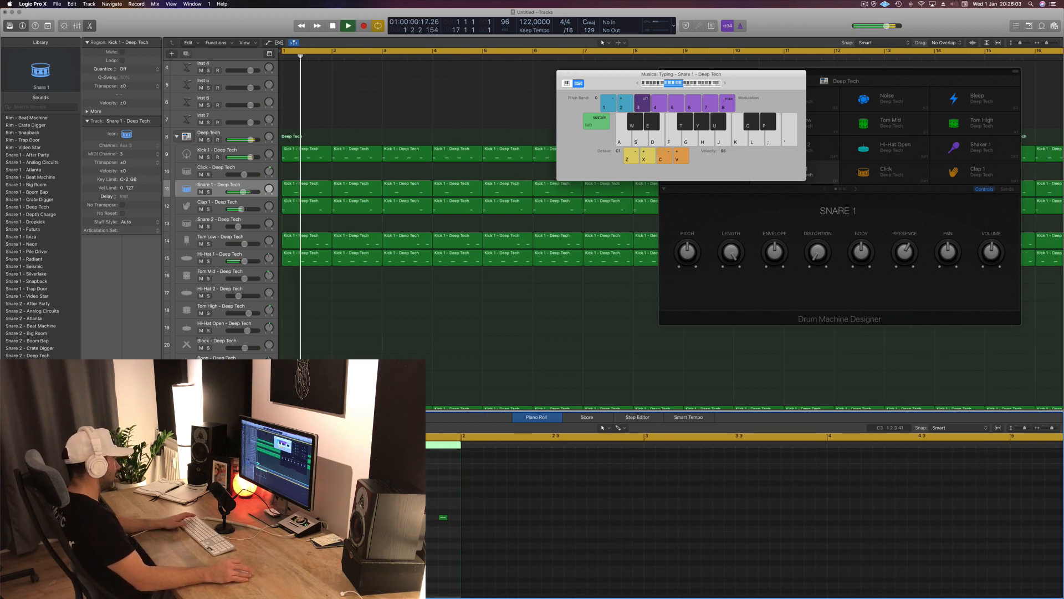
{"action": "key", "text": "space"}
{"action": "key", "text": "space"}
{"action": "left_click", "coordinate": [222, 397]}
{"action": "key", "text": "space"}
{"action": "key", "text": "space"}
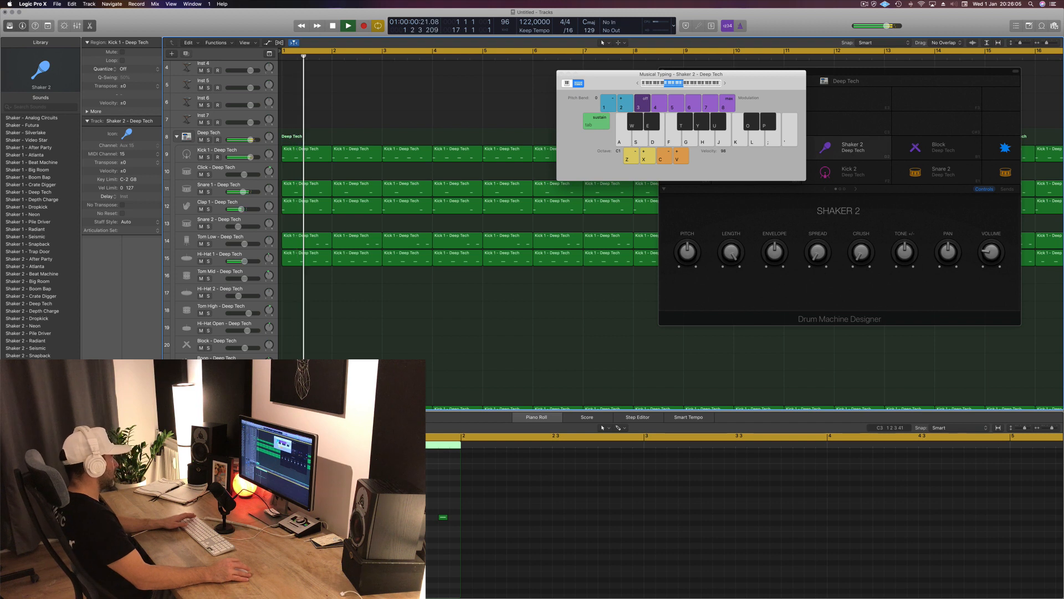
Repeatedly copy the Shaker 2 regions along their track until they fill all 16 bars.
{"action": "scroll", "coordinate": [468, 222], "scroll_direction": "left", "scroll_amount": 3}
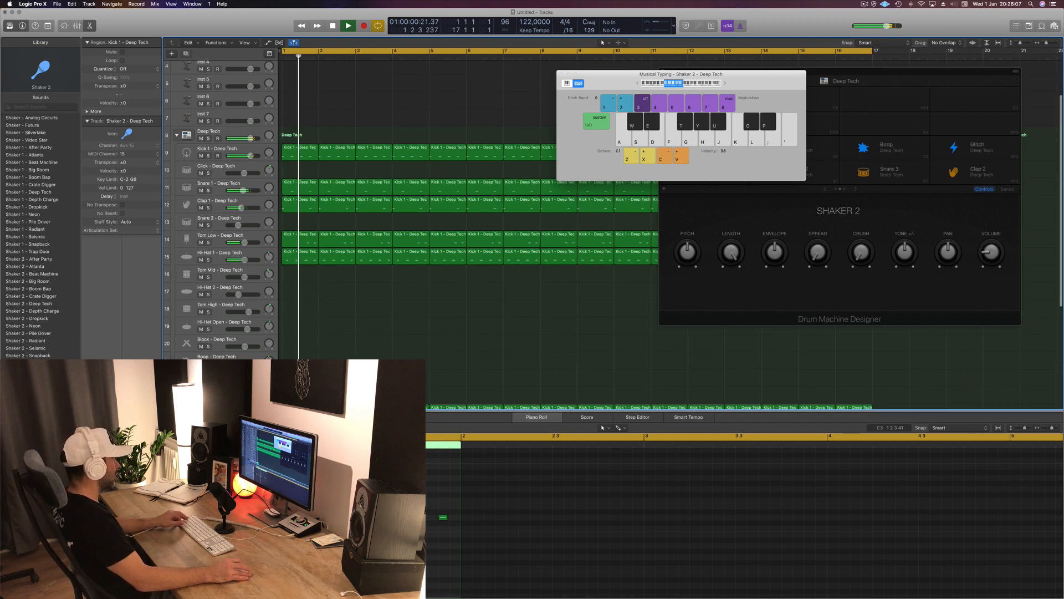
{"action": "scroll", "coordinate": [469, 222], "scroll_direction": "left", "scroll_amount": 3}
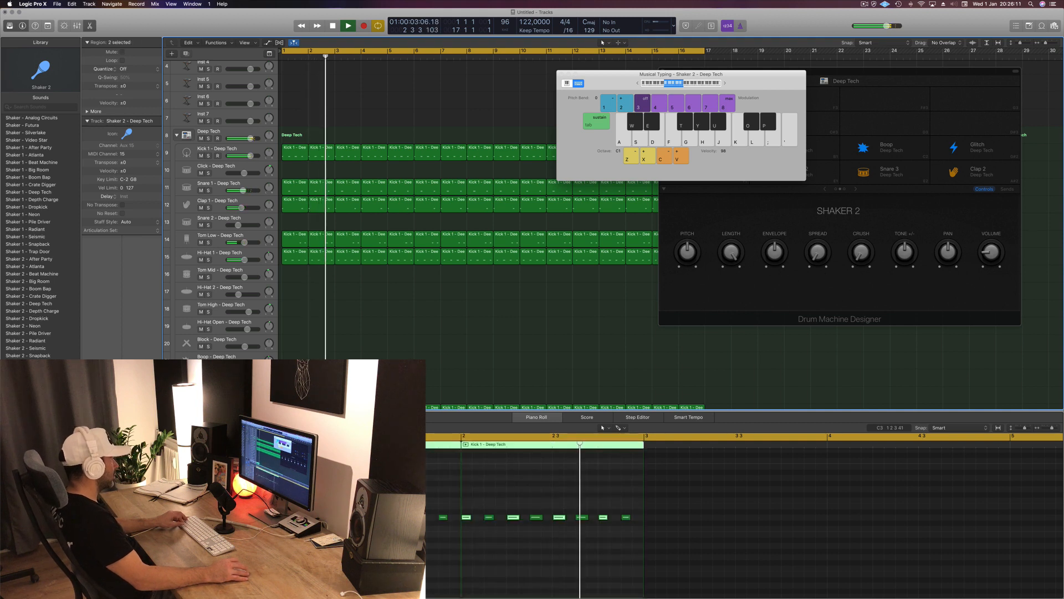
{"action": "left_click_drag", "start_coordinate": [442, 390], "coordinate": [400, 396]}
{"action": "left_click_drag", "start_coordinate": [532, 384], "coordinate": [504, 393]}
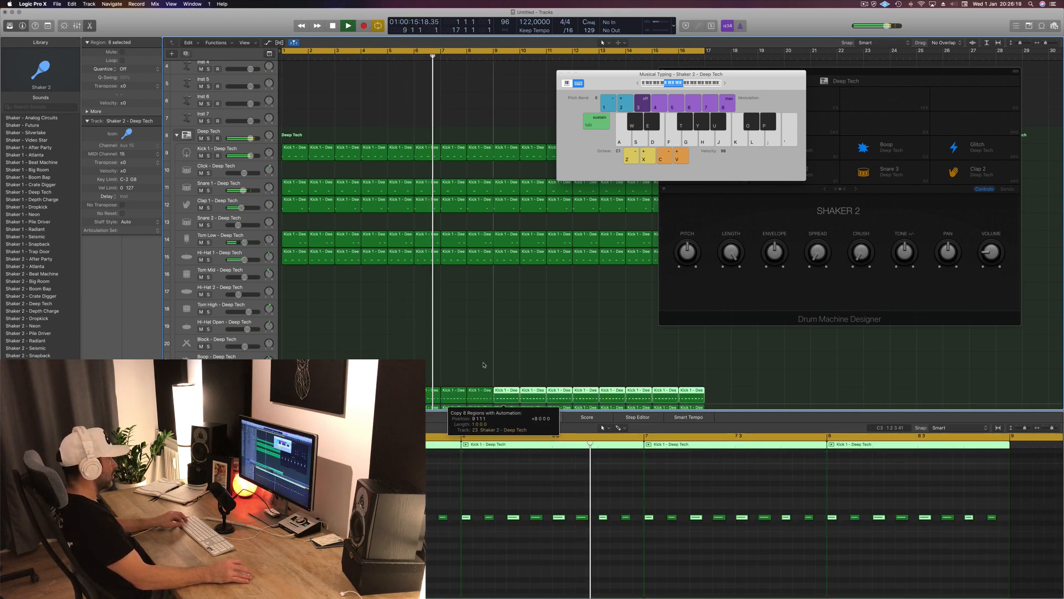
{"action": "scroll", "coordinate": [441, 340], "scroll_direction": "down", "scroll_amount": 5}
{"action": "scroll", "coordinate": [410, 158], "scroll_direction": "down", "scroll_amount": 5}
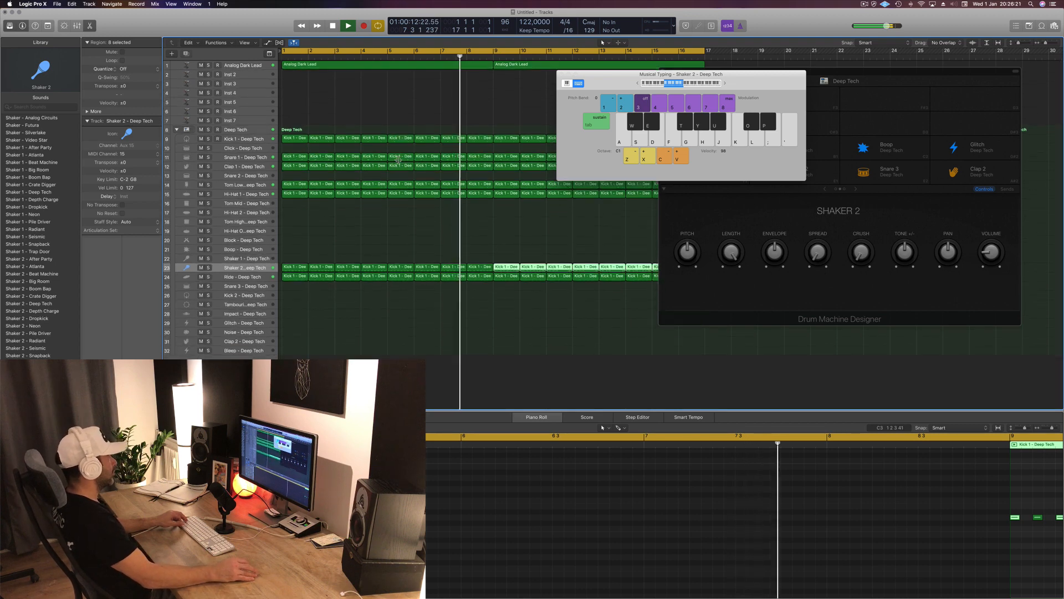
{"action": "scroll", "coordinate": [362, 122], "scroll_direction": "down", "scroll_amount": 2}
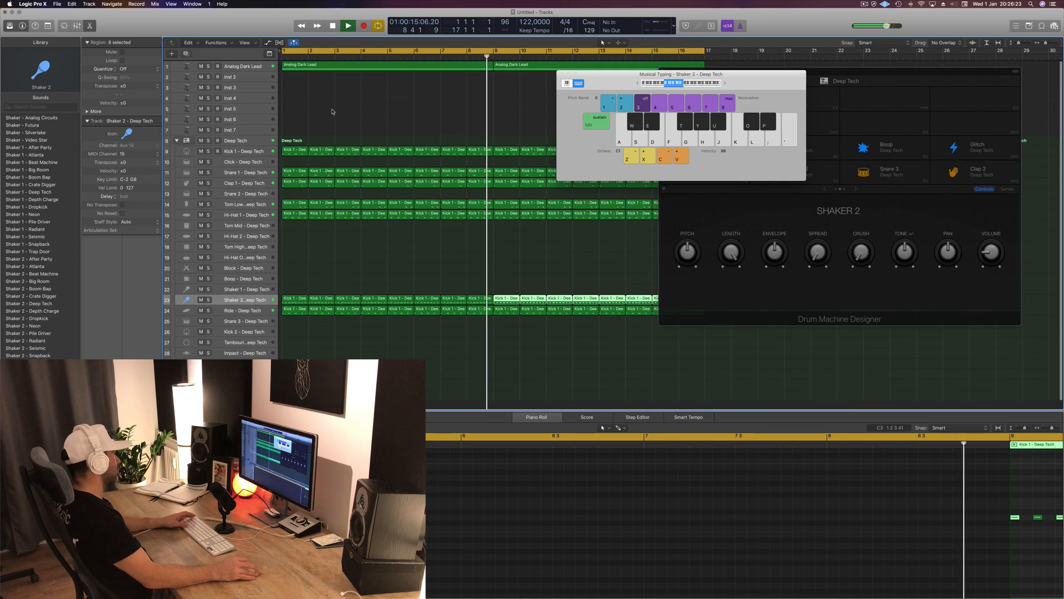
Select the Analog Dark Lead track and play the full beat from the start.
{"action": "key", "text": "space"}
{"action": "left_click", "coordinate": [248, 66]}
{"action": "key", "text": "Return"}
{"action": "key", "text": "space"}
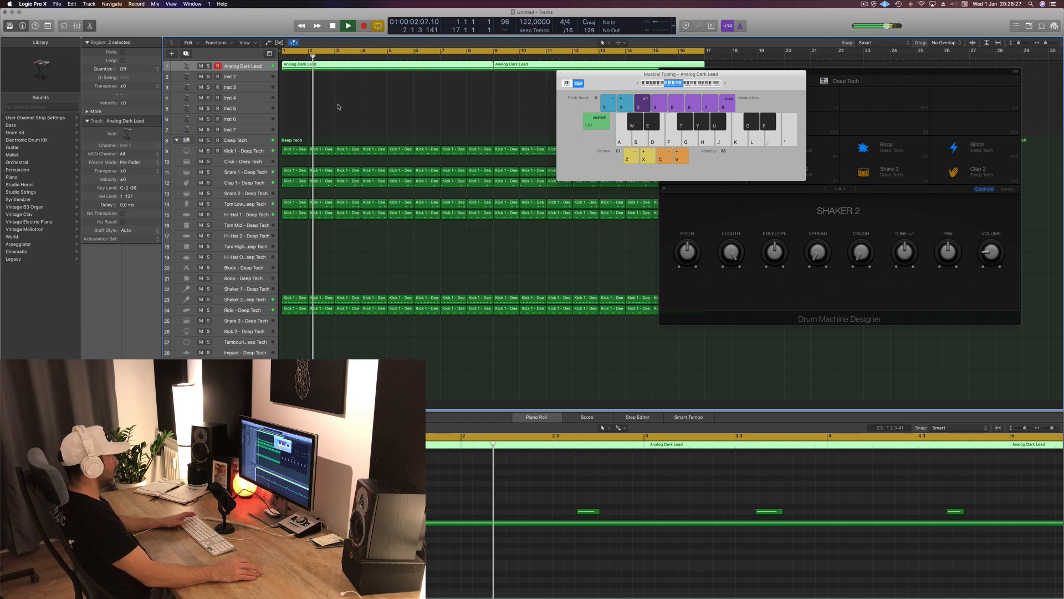
Stop playback, add a Compressor to the Analog Dark Lead track and set its side chain to Bus 20 (Kick 1).
{"action": "key", "text": "space"}
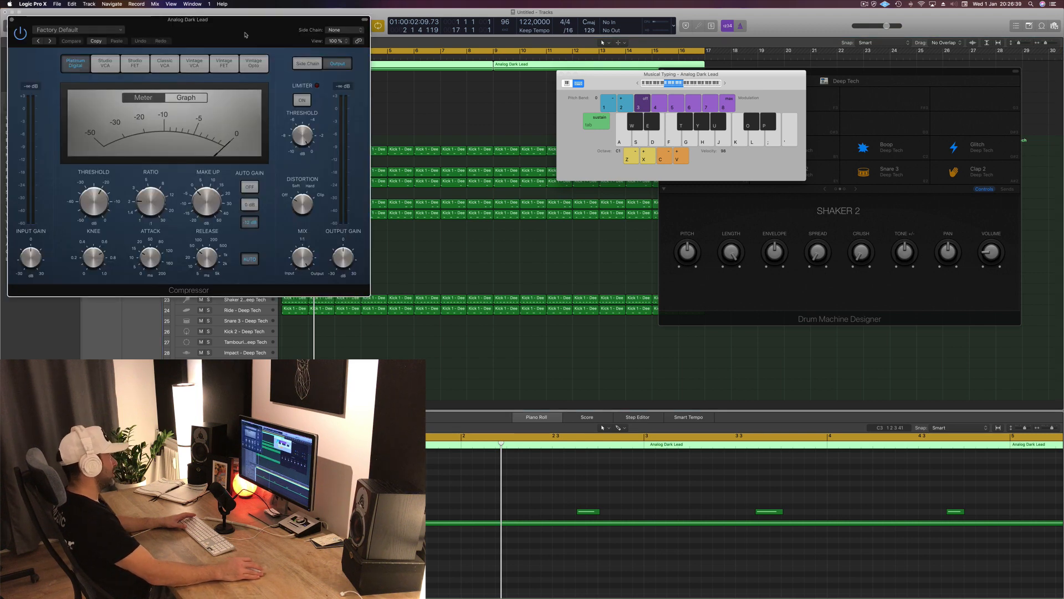
{"action": "left_click_drag", "start_coordinate": [245, 35], "coordinate": [474, 88]}
{"action": "mouse_move", "coordinate": [575, 108]}
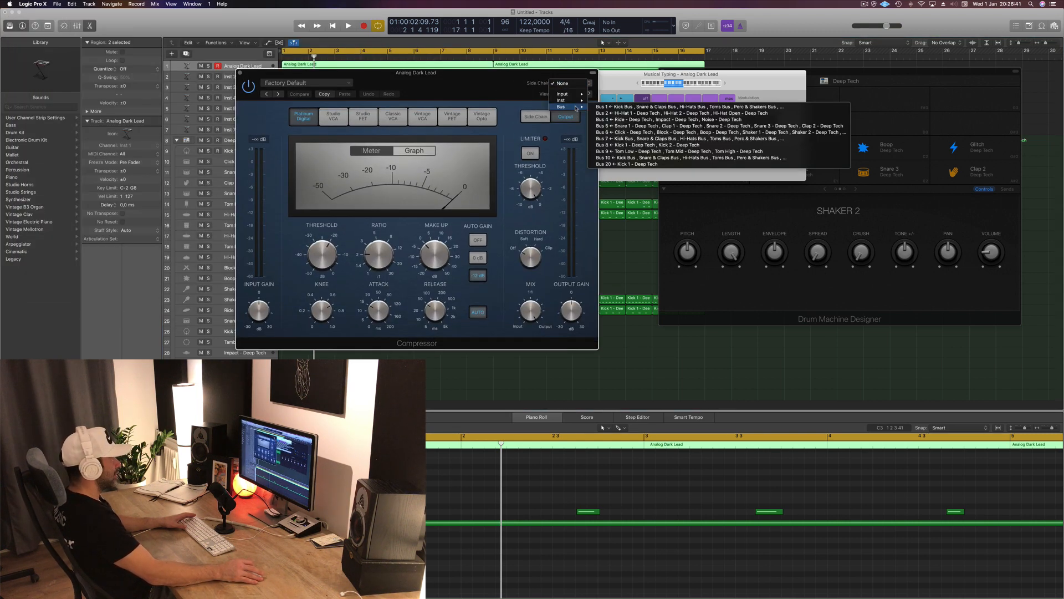
{"action": "left_click", "coordinate": [626, 164]}
{"action": "left_click_drag", "start_coordinate": [494, 96], "coordinate": [659, 115]}
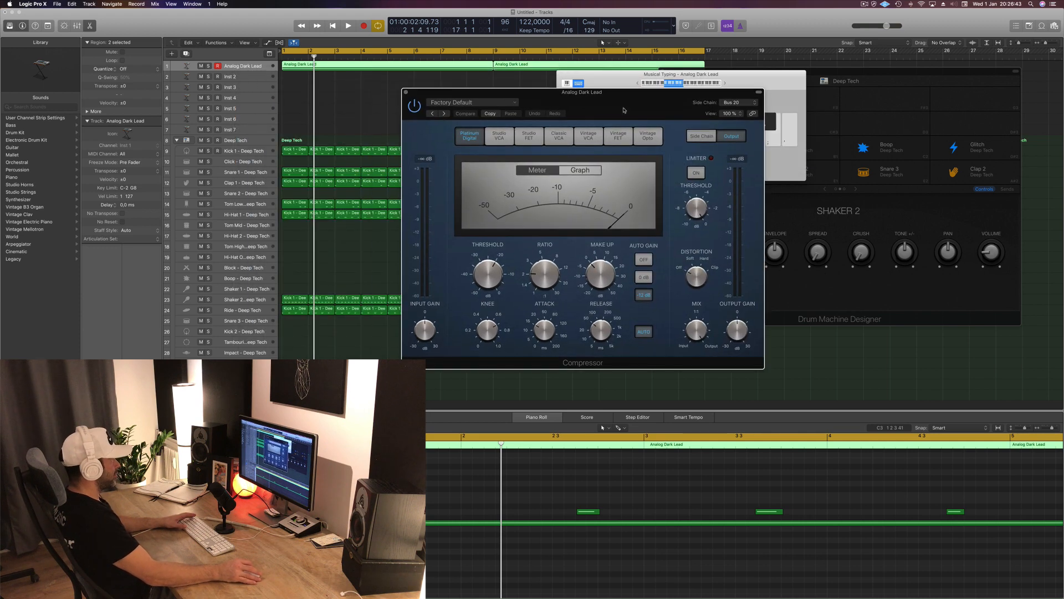
Adjust the bass Compressor's ratio and threshold while the beat plays, and close the plug-in window.
{"action": "key", "text": "space"}
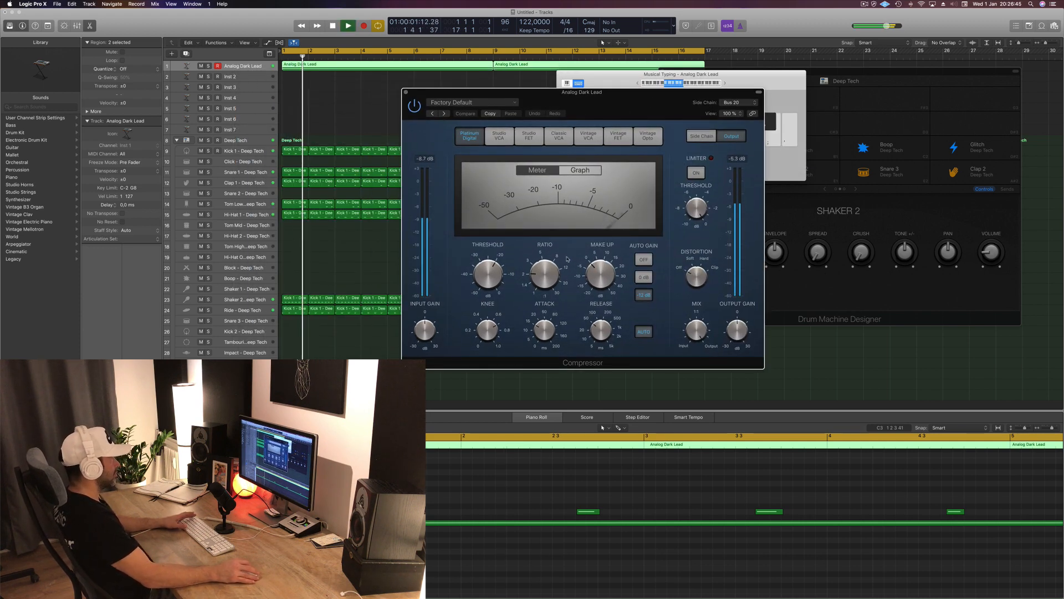
{"action": "left_click_drag", "start_coordinate": [546, 273], "coordinate": [547, 255]}
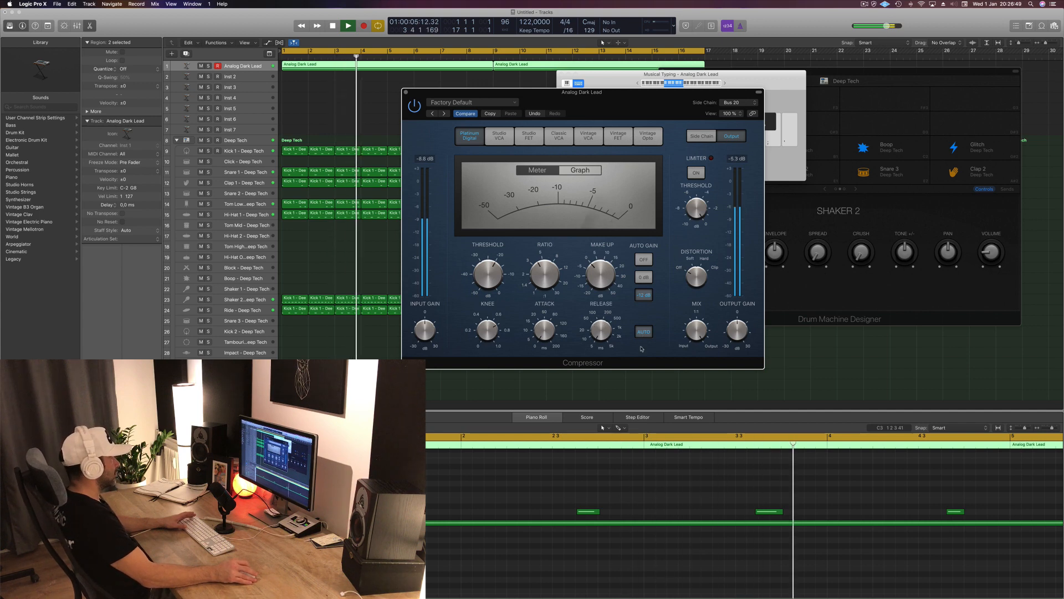
{"action": "left_click_drag", "start_coordinate": [634, 118], "coordinate": [642, 200]}
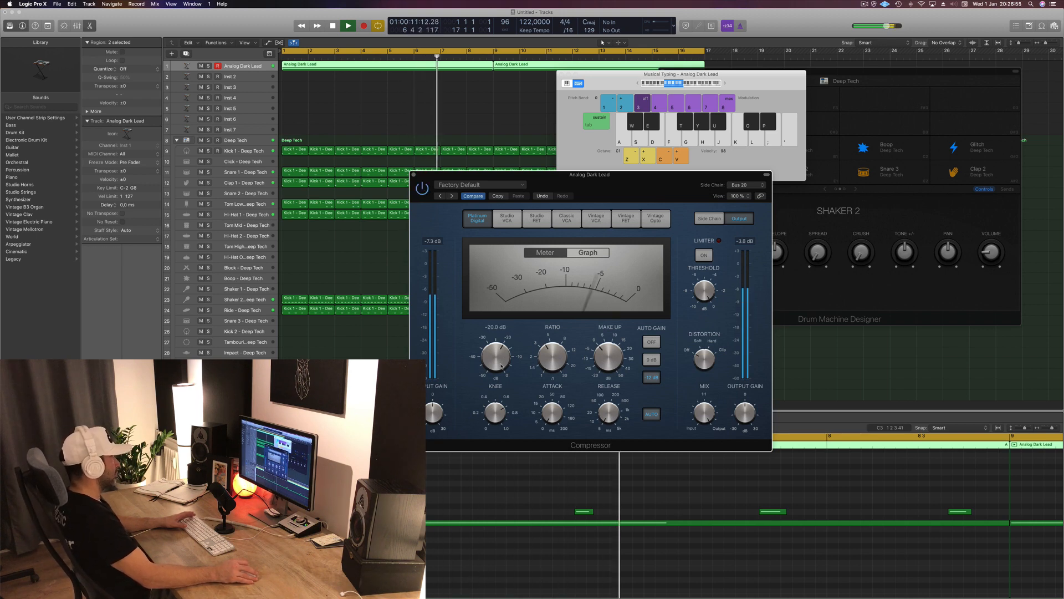
{"action": "left_click", "coordinate": [414, 175]}
Move the Musical Typing keyboard over the Drum Machine Designer to clear the arrangement, and select the first Analog Dark Lead region.
{"action": "left_click_drag", "start_coordinate": [667, 75], "coordinate": [644, 128]}
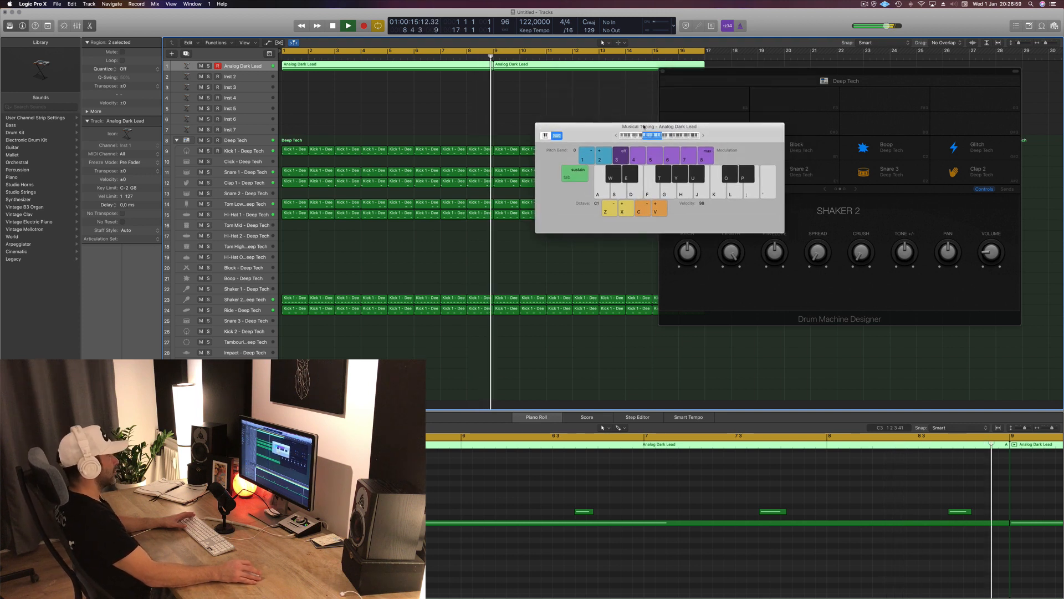
{"action": "left_click", "coordinate": [796, 71]}
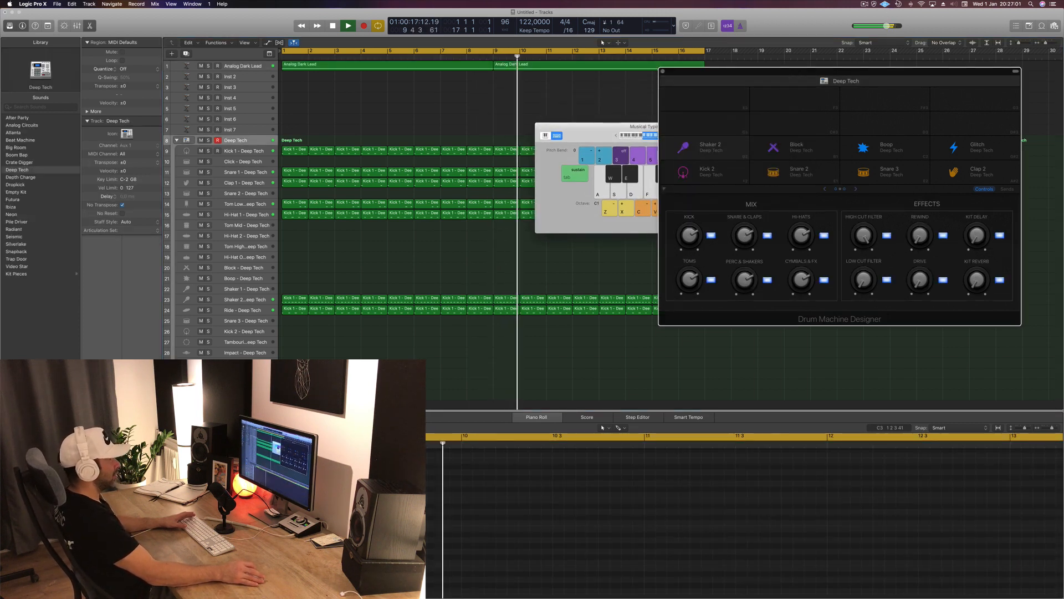
{"action": "left_click", "coordinate": [865, 4]}
{"action": "left_click", "coordinate": [635, 126]}
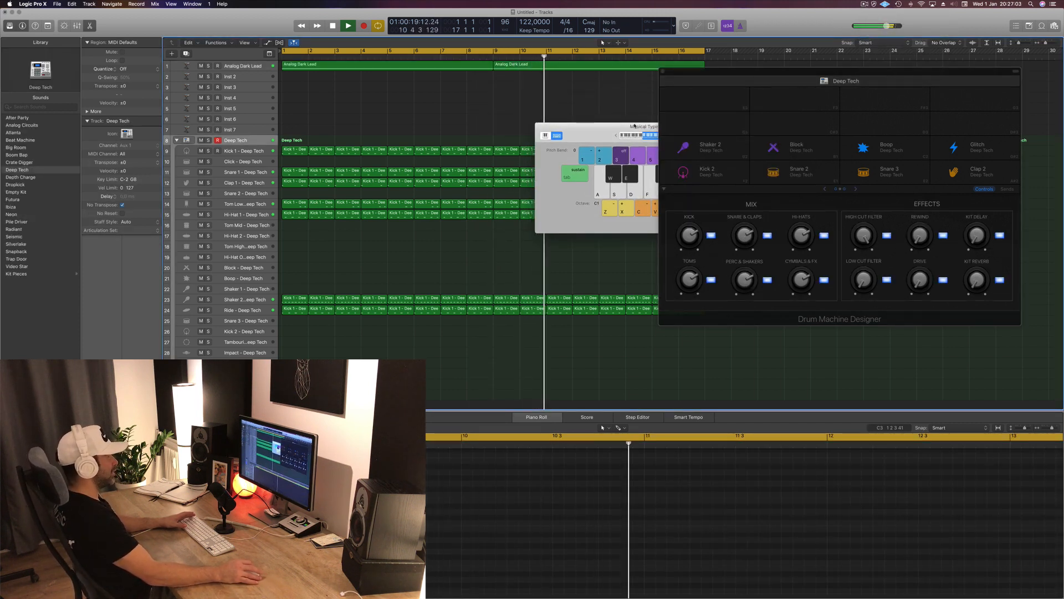
{"action": "left_click_drag", "start_coordinate": [635, 125], "coordinate": [847, 137]}
{"action": "scroll", "coordinate": [360, 128], "scroll_direction": "up", "scroll_amount": 1}
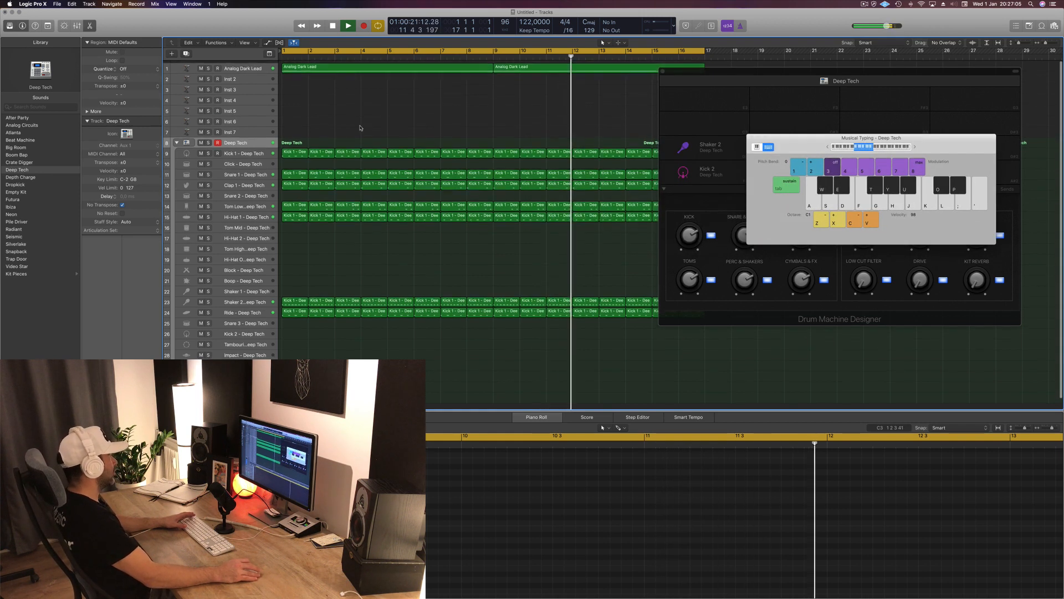
{"action": "scroll", "coordinate": [360, 128], "scroll_direction": "down", "scroll_amount": 1}
{"action": "left_click", "coordinate": [306, 69]}
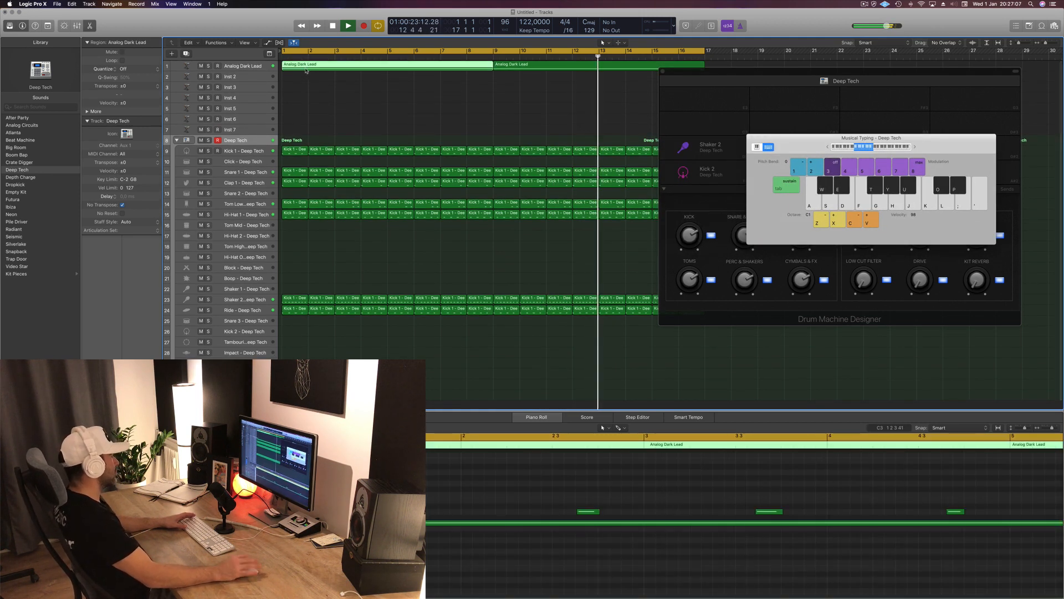
Stop playback and copy the first Hi-Hat 1 region to bar 1 of the Block track.
{"action": "key", "text": "space"}
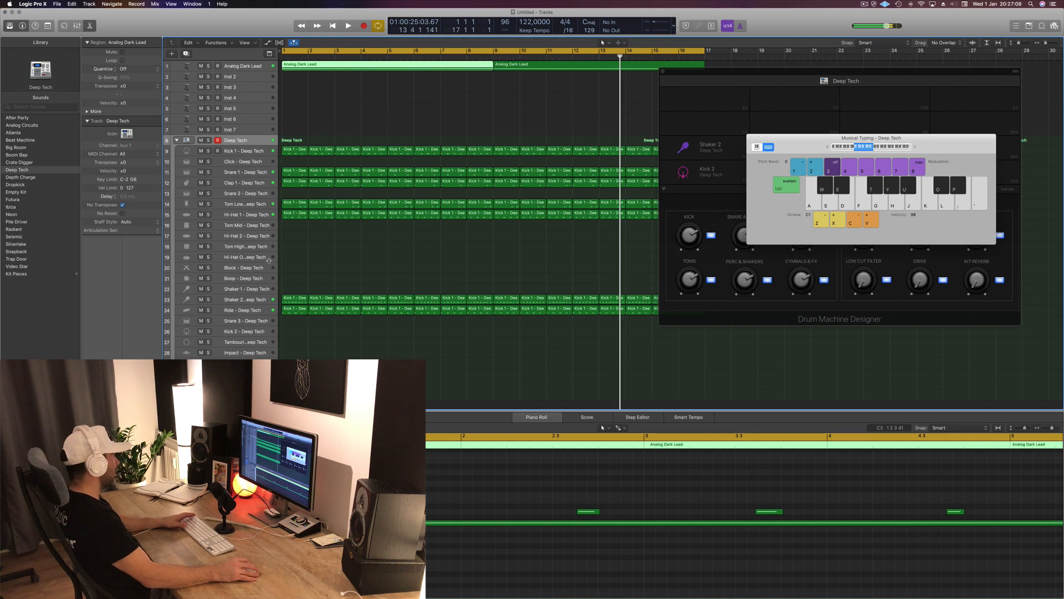
{"action": "left_click", "coordinate": [238, 269]}
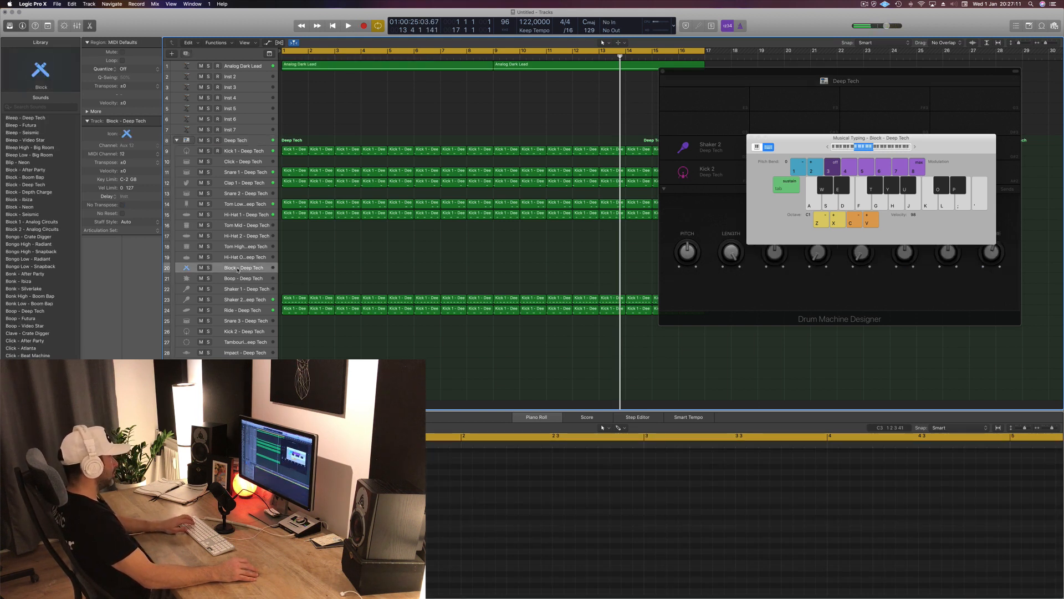
{"action": "left_click_drag", "start_coordinate": [297, 216], "coordinate": [297, 271]}
Duplicate all notes of the new Block region a sixteenth note later in the Piano Roll and play the result.
{"action": "left_click_drag", "start_coordinate": [292, 473], "coordinate": [468, 515]}
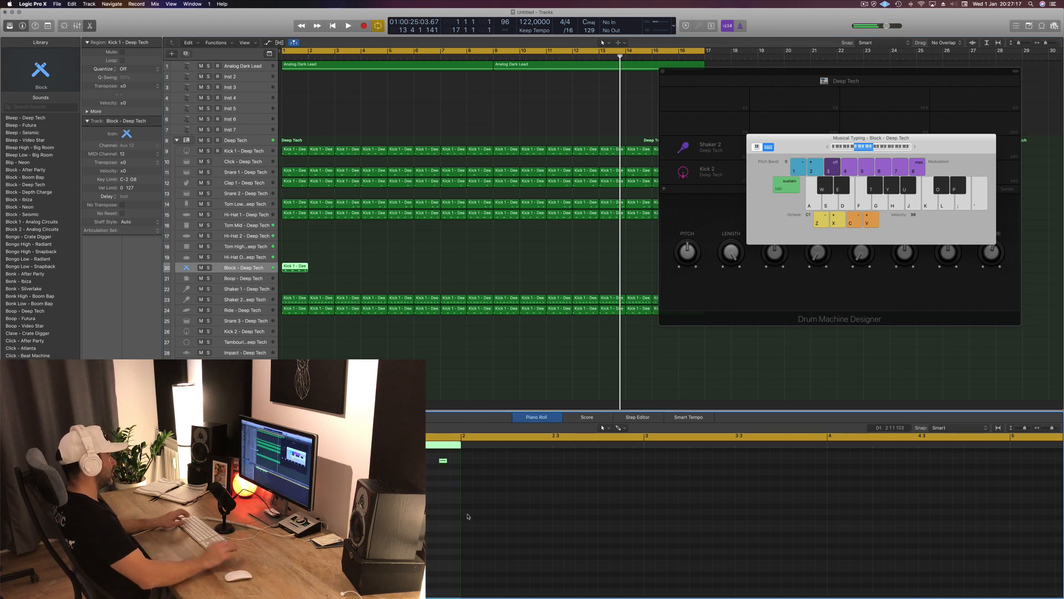
{"action": "key", "text": "space"}
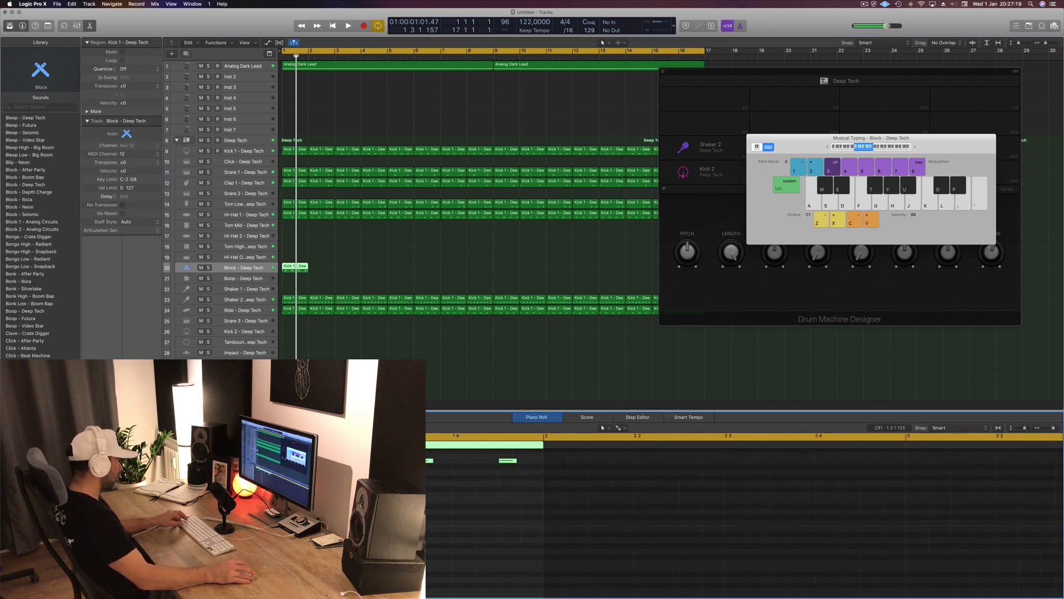
{"action": "scroll", "coordinate": [377, 482], "scroll_direction": "up", "scroll_amount": 3}
{"action": "scroll", "coordinate": [377, 482], "scroll_direction": "left", "scroll_amount": 5}
{"action": "scroll", "coordinate": [363, 471], "scroll_direction": "up", "scroll_amount": 3}
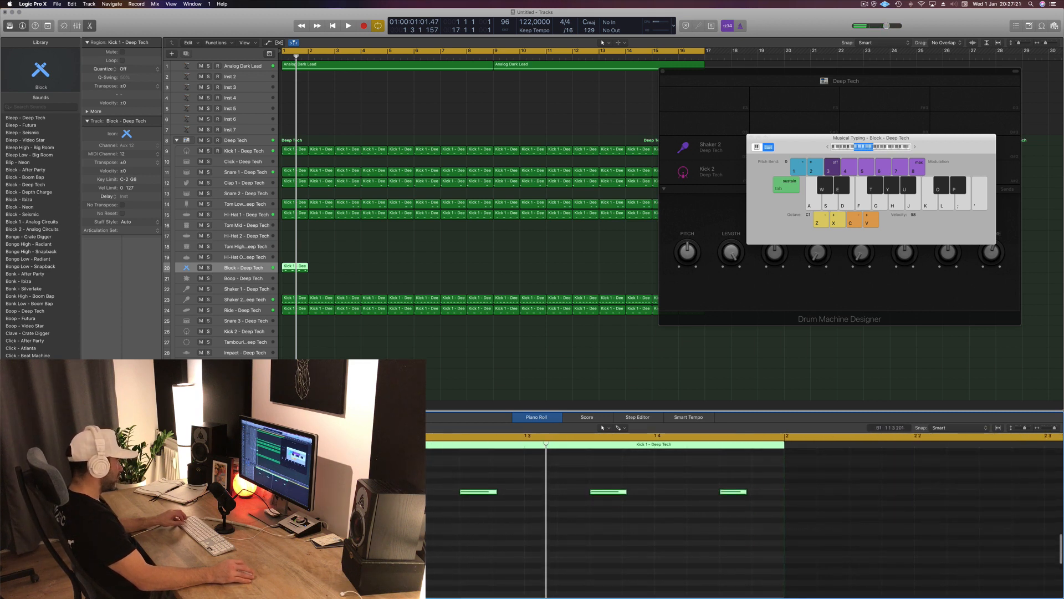
{"action": "left_click_drag", "start_coordinate": [348, 492], "coordinate": [410, 491]}
{"action": "key", "text": "space"}
{"action": "key", "text": "space"}
{"action": "key", "text": "space"}
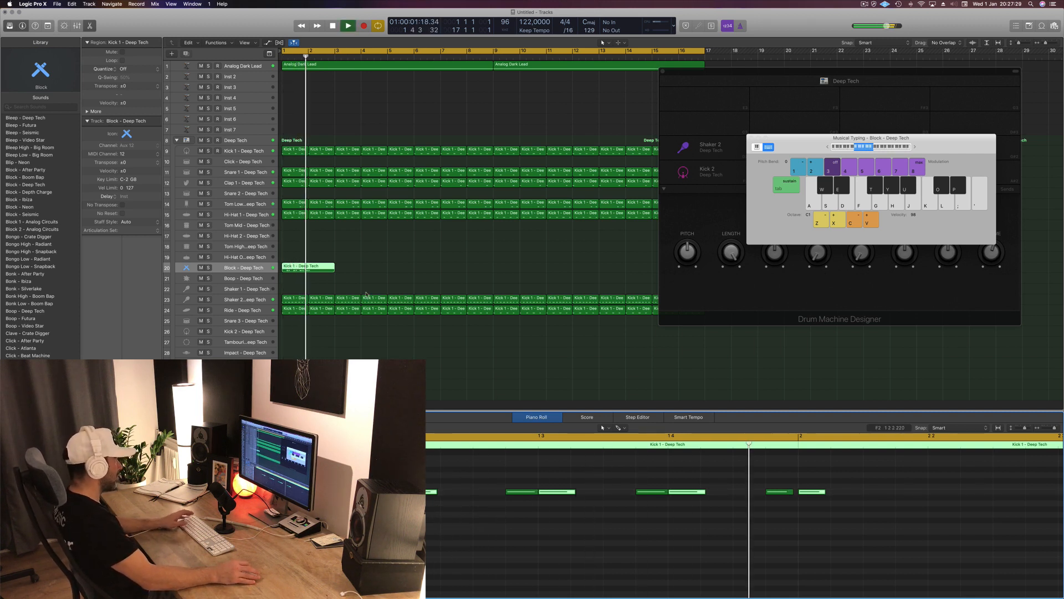
Split the Block region at bar 2, delete the second part and replay the remaining one-bar region.
{"action": "key", "text": "space"}
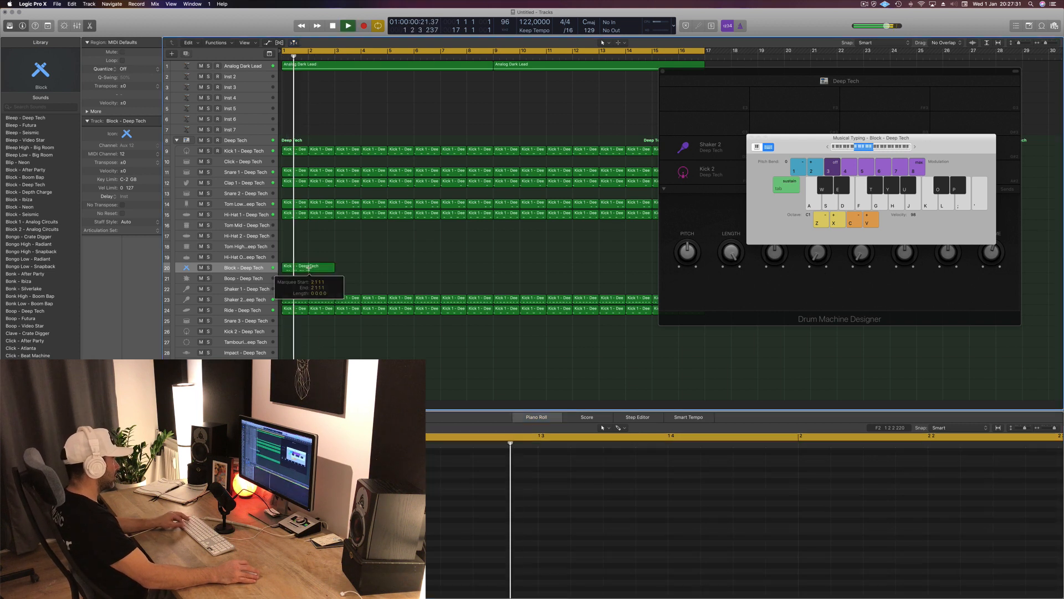
{"action": "left_click", "coordinate": [308, 267]}
{"action": "key", "text": "Delete"}
{"action": "key", "text": "space"}
{"action": "key", "text": "space"}
{"action": "left_click", "coordinate": [294, 267]}
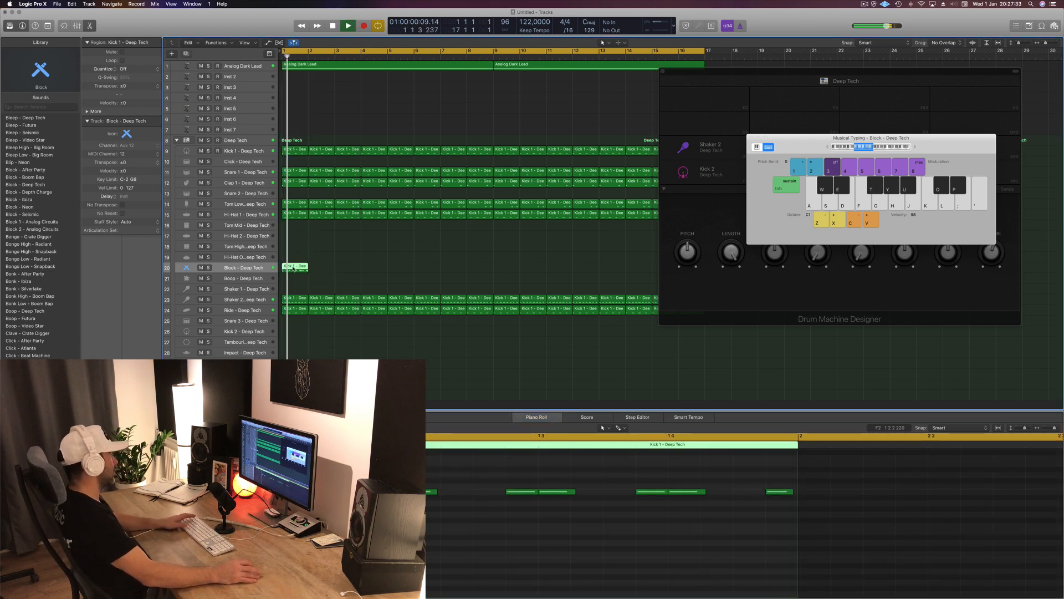
{"action": "key", "text": "space"}
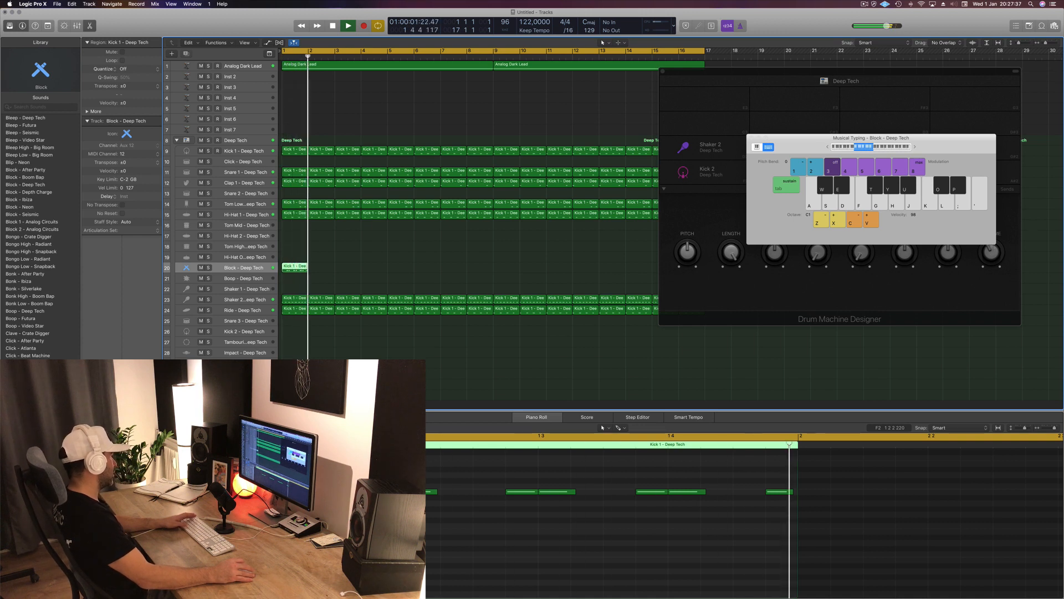
{"action": "left_click", "coordinate": [248, 141]}
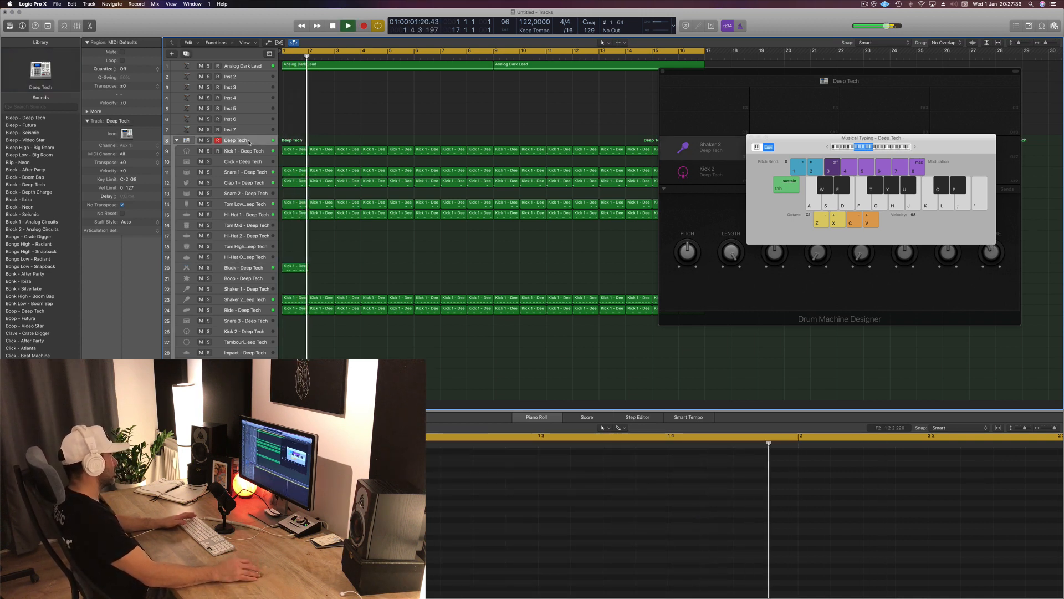
{"action": "left_click", "coordinate": [261, 269]}
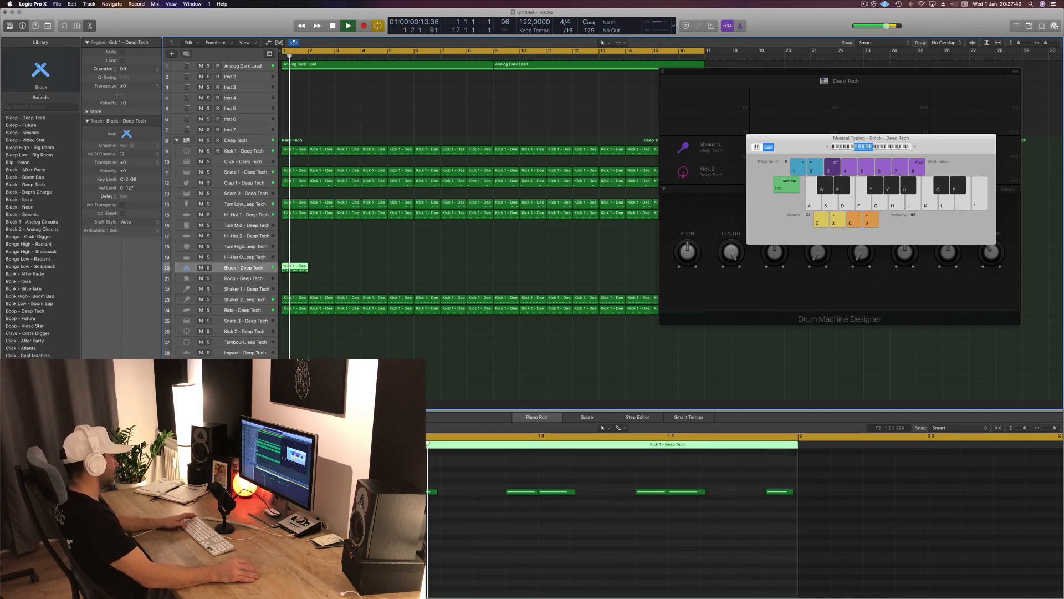
{"action": "left_click", "coordinate": [686, 417]}
{"action": "left_click", "coordinate": [638, 417]}
{"action": "left_click", "coordinate": [587, 417]}
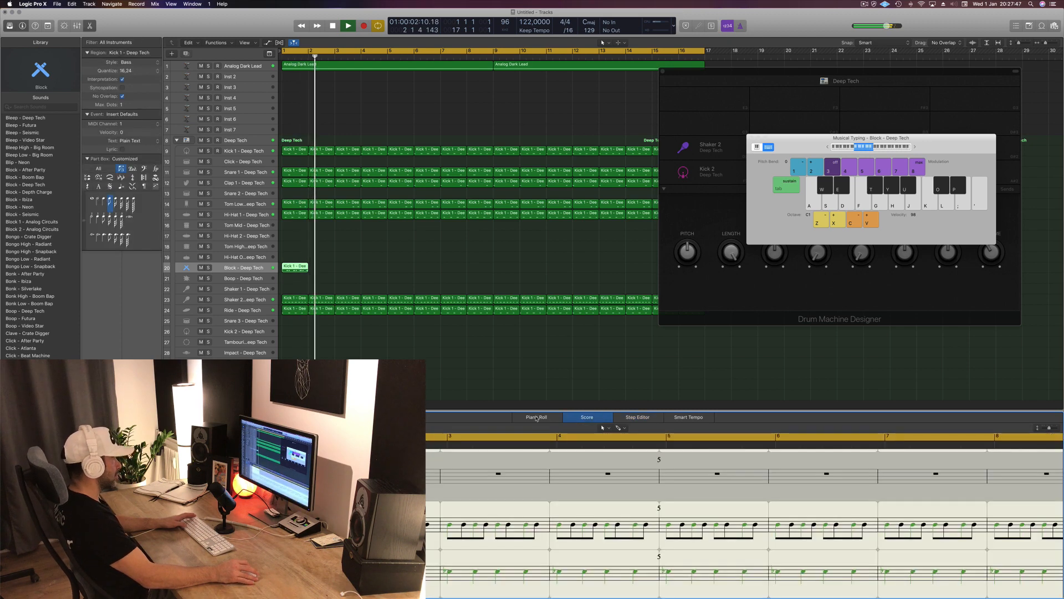
{"action": "left_click", "coordinate": [537, 418]}
Restart playback and copy the one-bar Block region to bar 3.
{"action": "left_click", "coordinate": [380, 242]}
{"action": "key", "text": "space"}
{"action": "key", "text": "space"}
{"action": "left_click", "coordinate": [292, 268]}
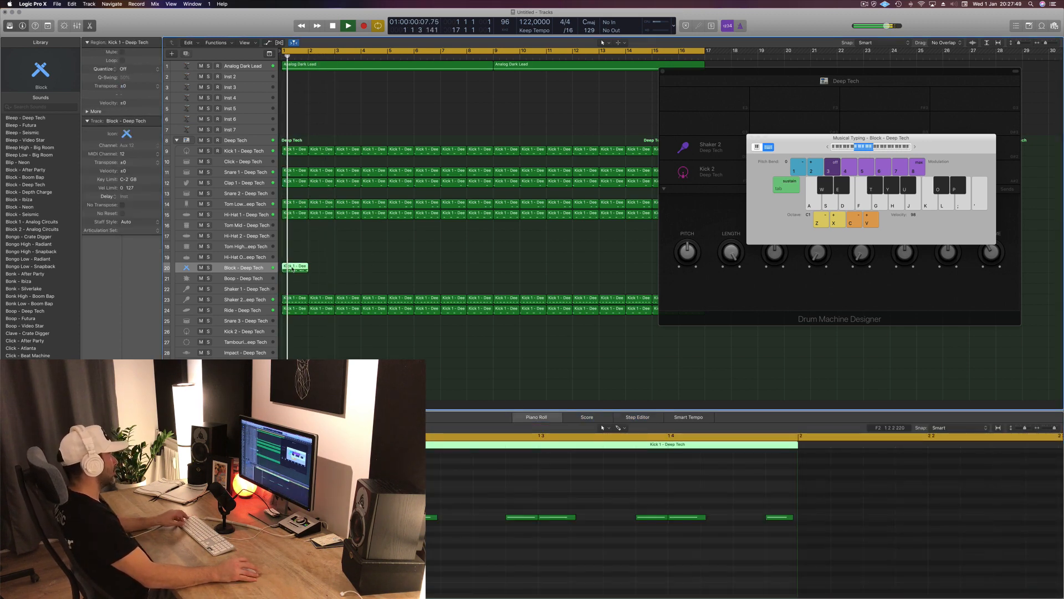
{"action": "left_click_drag", "start_coordinate": [314, 270], "coordinate": [367, 270]}
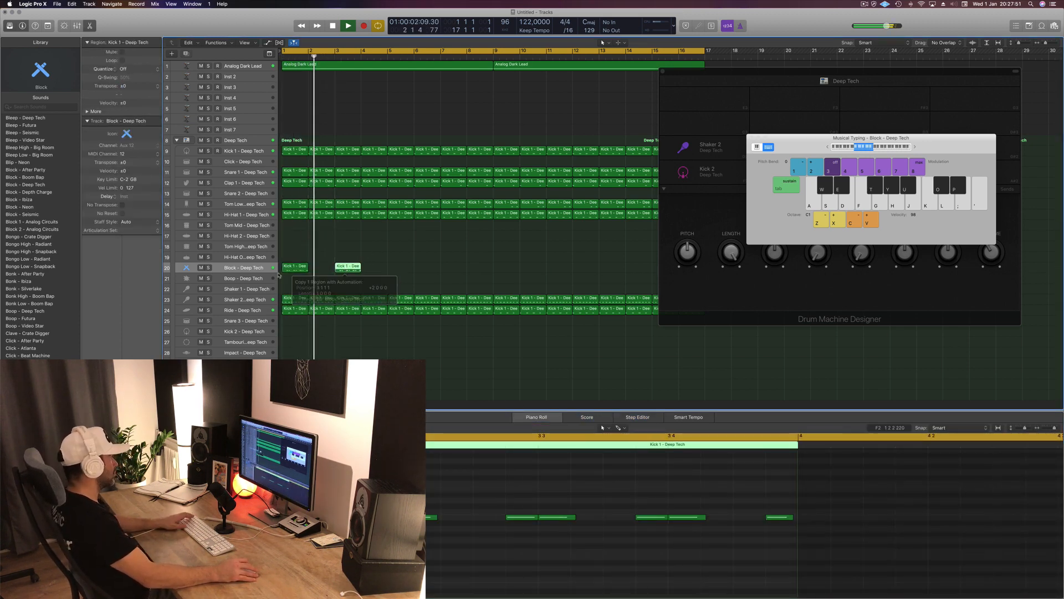
Move the Delay Designer window off the arrangement and copy the Block regions onto every other bar up to bar 15.
{"action": "left_click", "coordinate": [251, 272]}
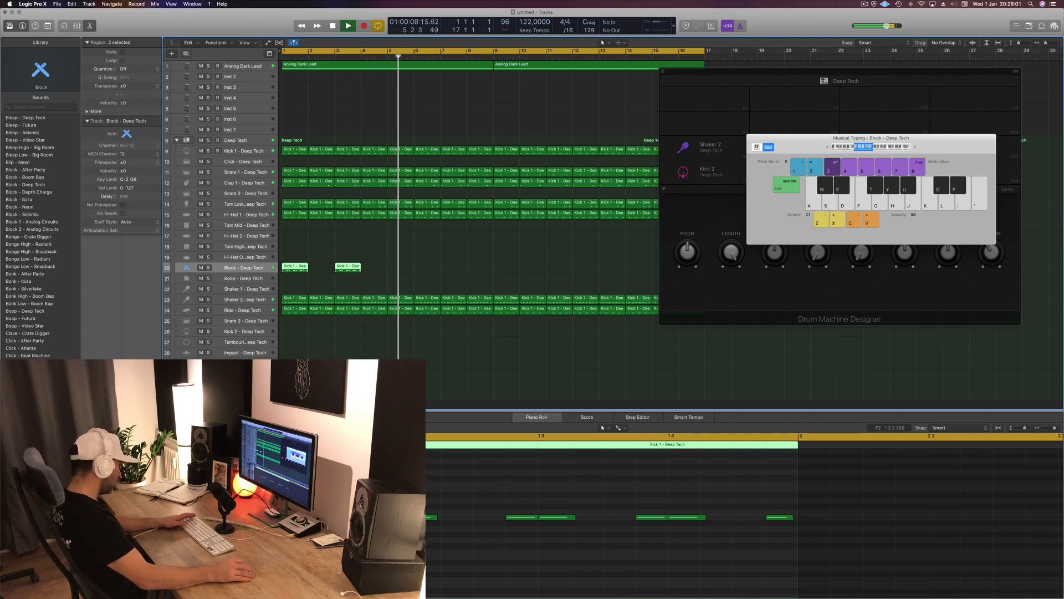
{"action": "key", "text": "v"}
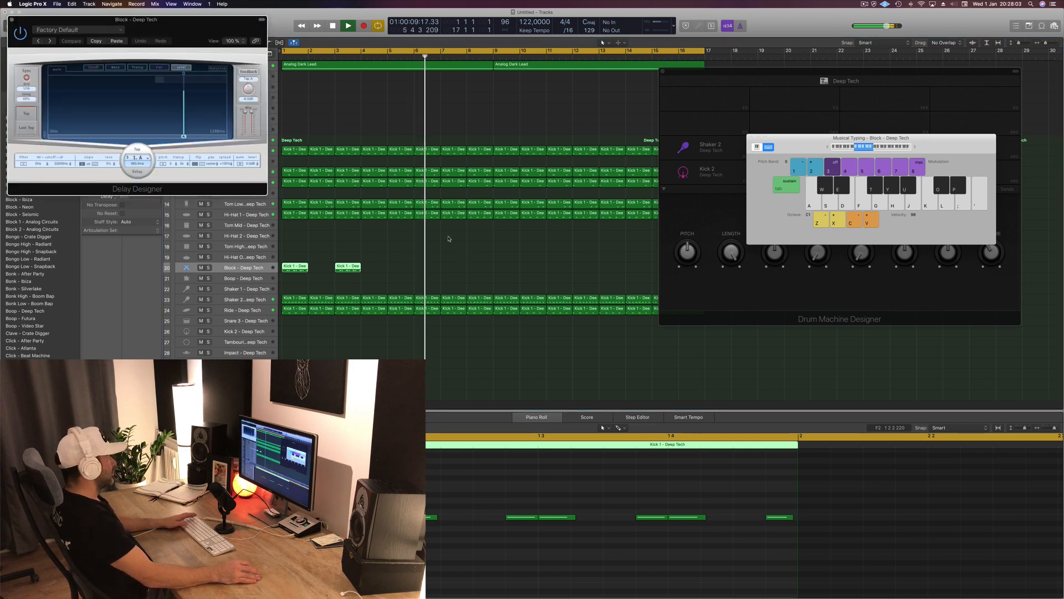
{"action": "left_click", "coordinate": [284, 58]}
{"action": "left_click_drag", "start_coordinate": [194, 26], "coordinate": [996, 159]}
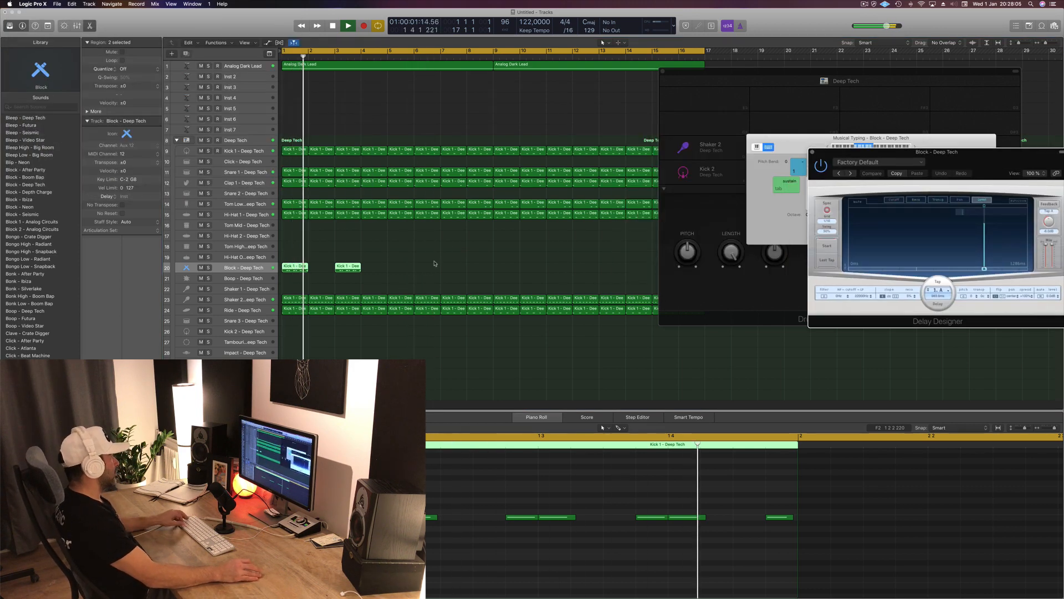
{"action": "left_click_drag", "start_coordinate": [293, 269], "coordinate": [508, 269]}
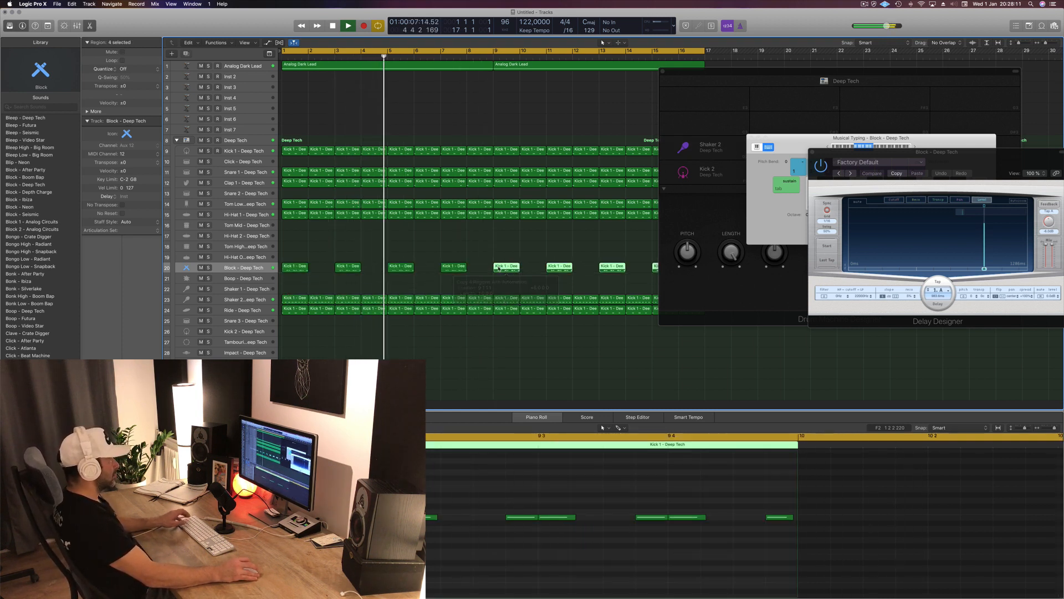
Move the Drum Machine Designer below the Block regions, select its Block pad and try a lower pitch during playback.
{"action": "left_click_drag", "start_coordinate": [754, 74], "coordinate": [562, 278]}
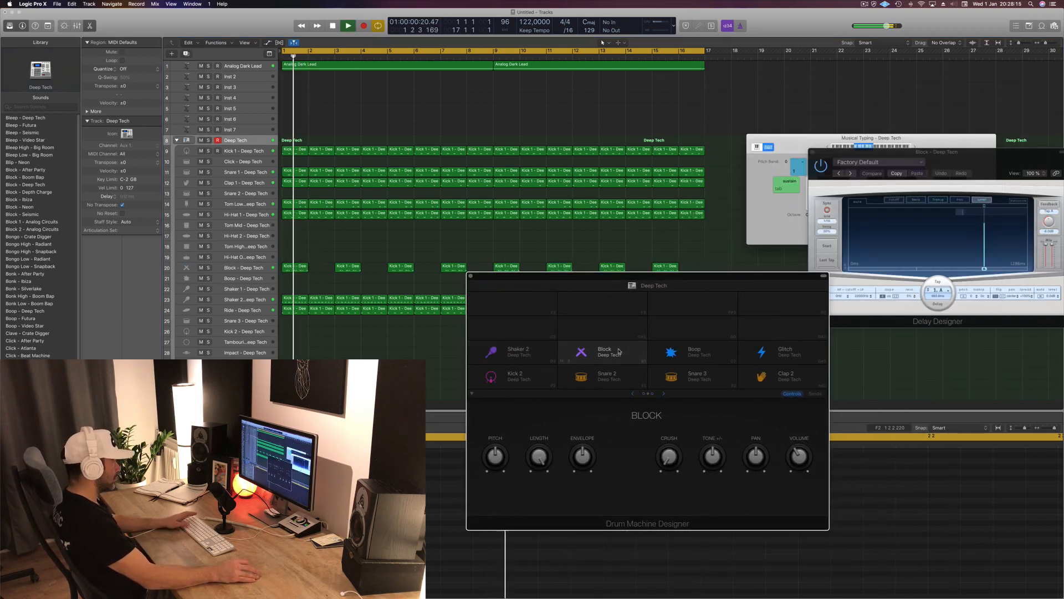
{"action": "key", "text": "space"}
{"action": "key", "text": "space"}
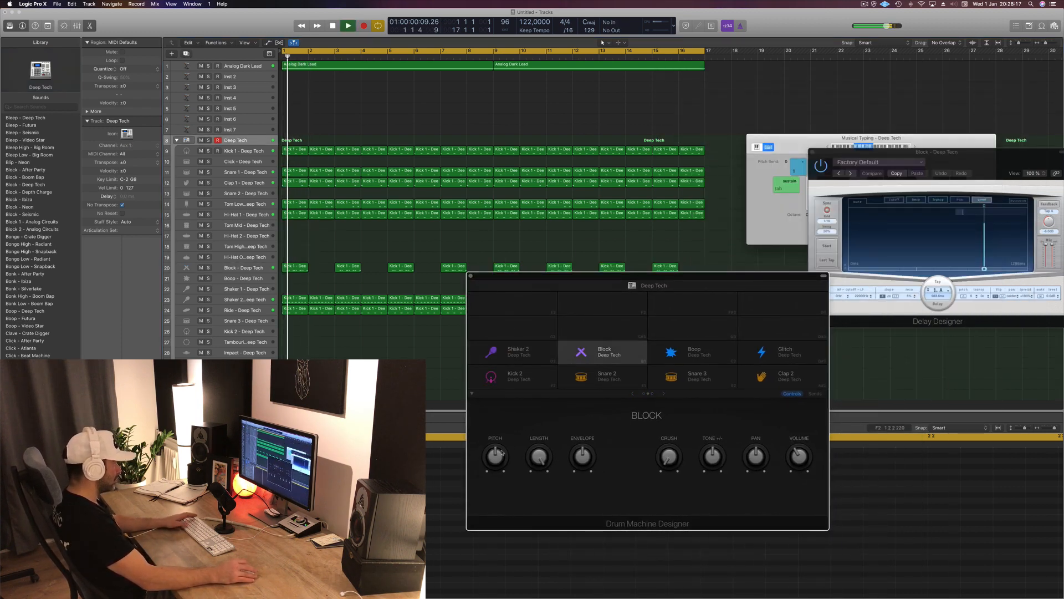
{"action": "mouse_move", "coordinate": [500, 473]}
{"action": "left_click_drag", "start_coordinate": [500, 473], "coordinate": [500, 476]}
{"action": "key", "text": "space"}
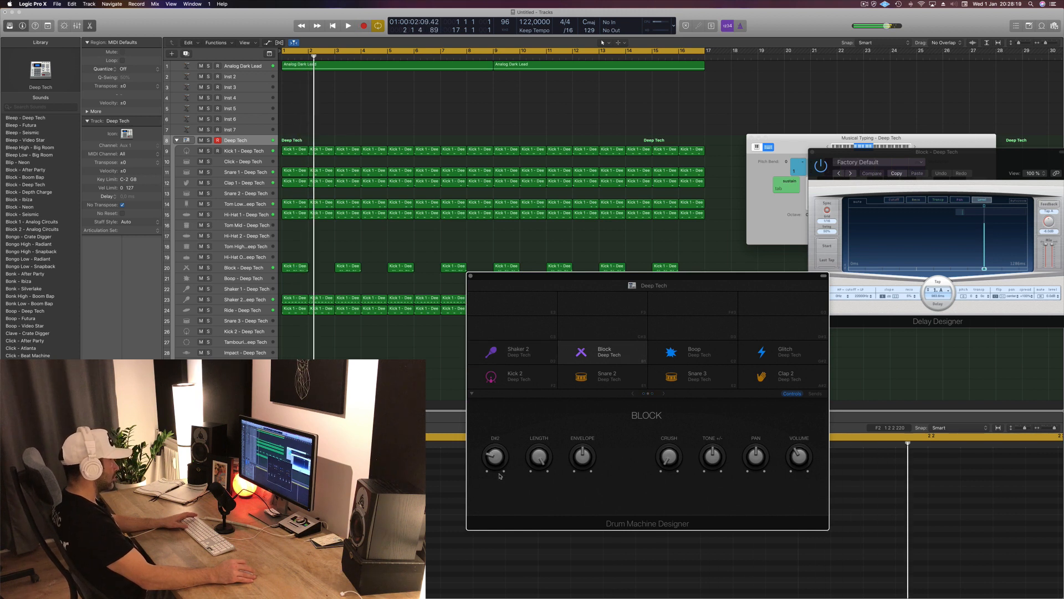
Return the Block pad's pitch to its centre position, set its length to 1 % and lower its envelope.
{"action": "left_click_drag", "start_coordinate": [504, 422], "coordinate": [530, 525]}
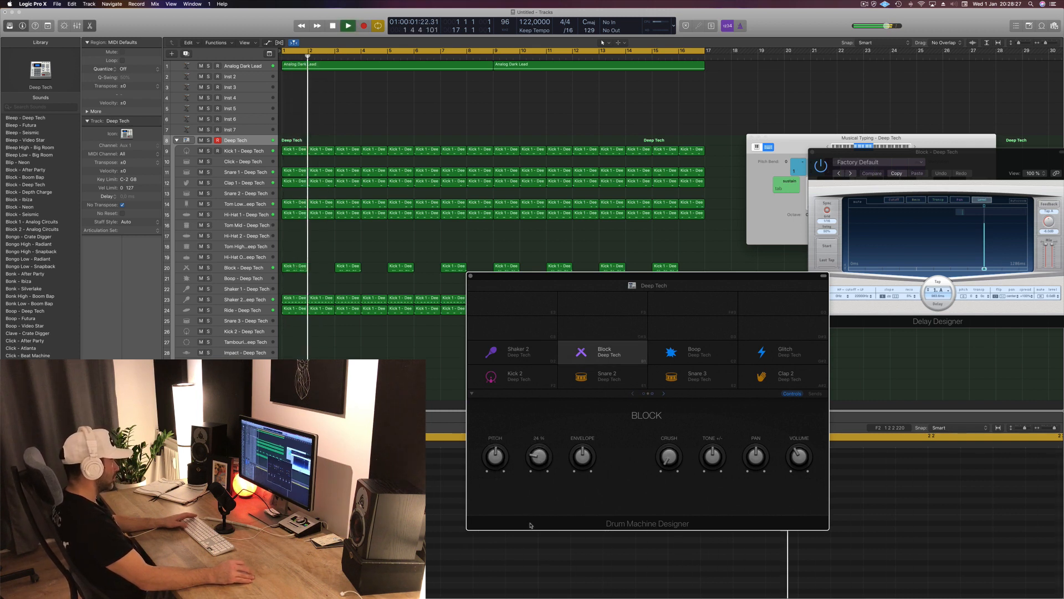
{"action": "key", "text": "space"}
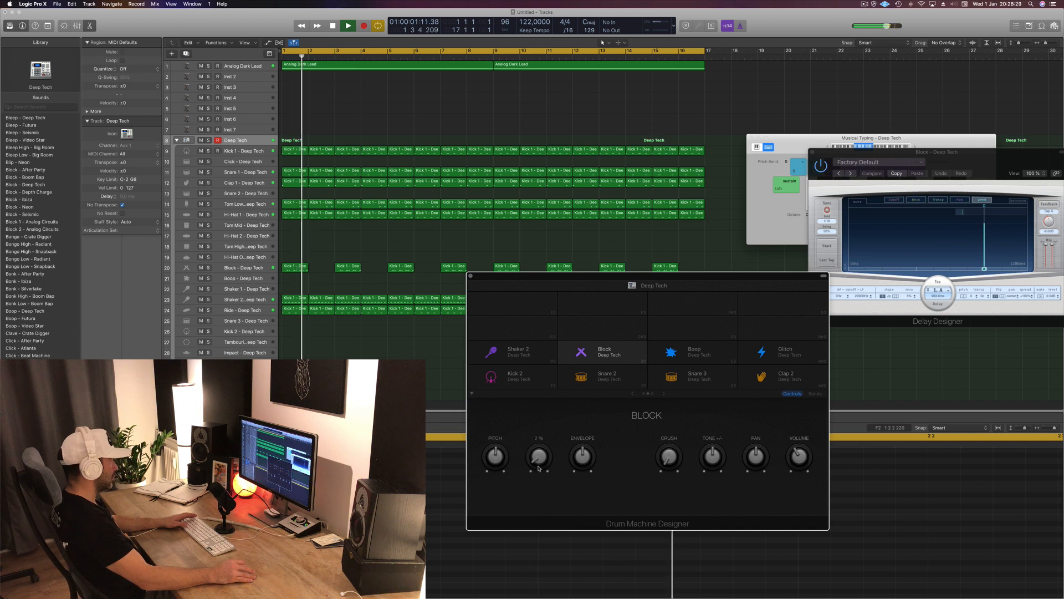
{"action": "left_click_drag", "start_coordinate": [581, 454], "coordinate": [588, 439]}
{"action": "key", "text": "space"}
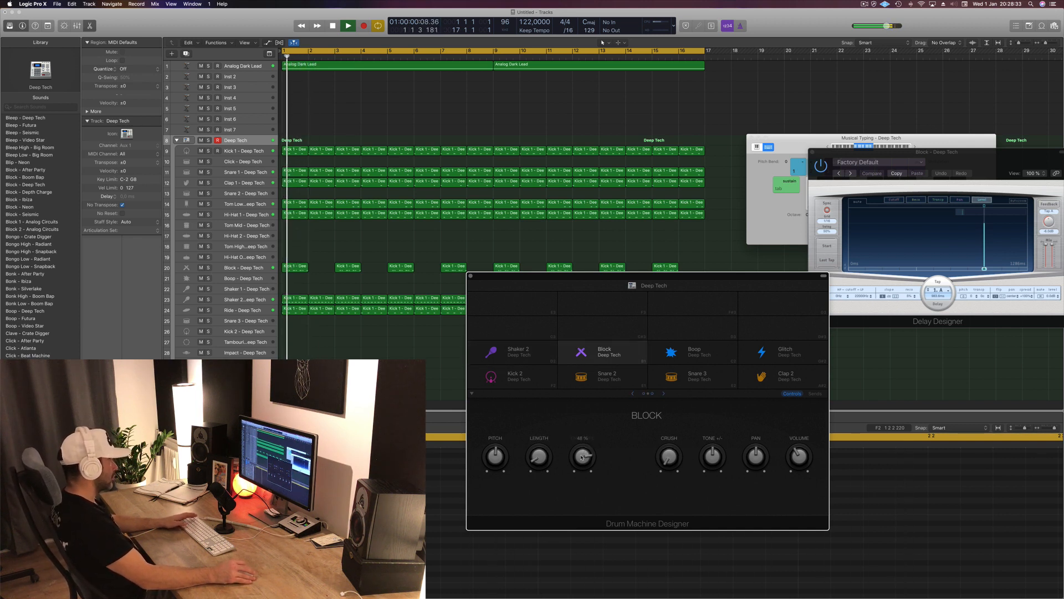
{"action": "left_click_drag", "start_coordinate": [582, 493], "coordinate": [584, 497]}
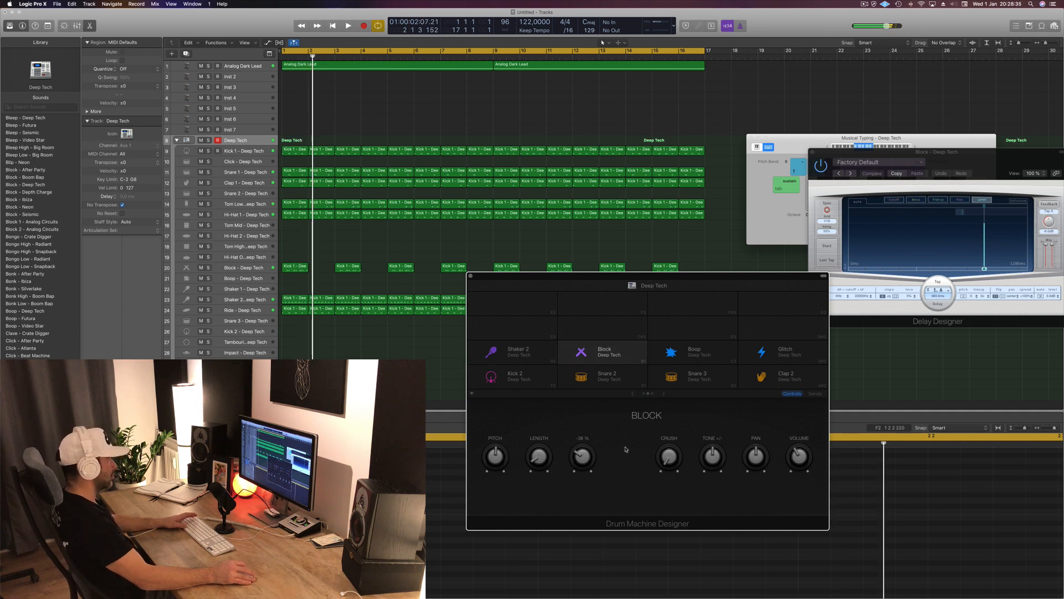
Raise the Block pad's Crush amount and replay the beat to hear it.
{"action": "key", "text": "space"}
{"action": "key", "text": "space"}
{"action": "left_click_drag", "start_coordinate": [656, 456], "coordinate": [667, 428]}
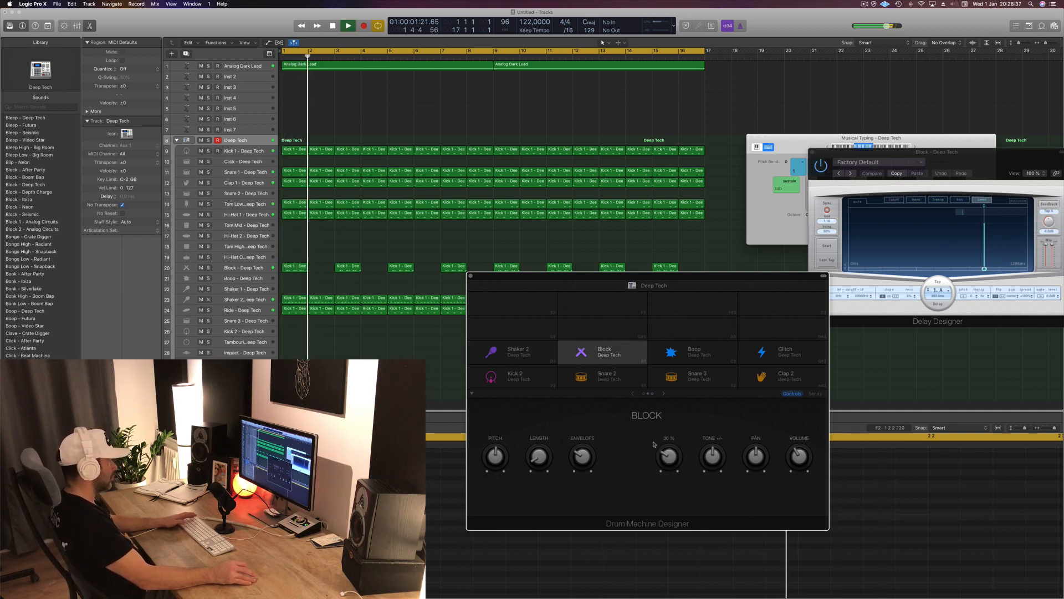
{"action": "key", "text": "space"}
{"action": "key", "text": "space"}
Bring the Block track's Delay Designer into view and load the Simple Pitch Shifted preset 1/8 Dotted Pitch Shift.
{"action": "left_click_drag", "start_coordinate": [726, 276], "coordinate": [608, 250]}
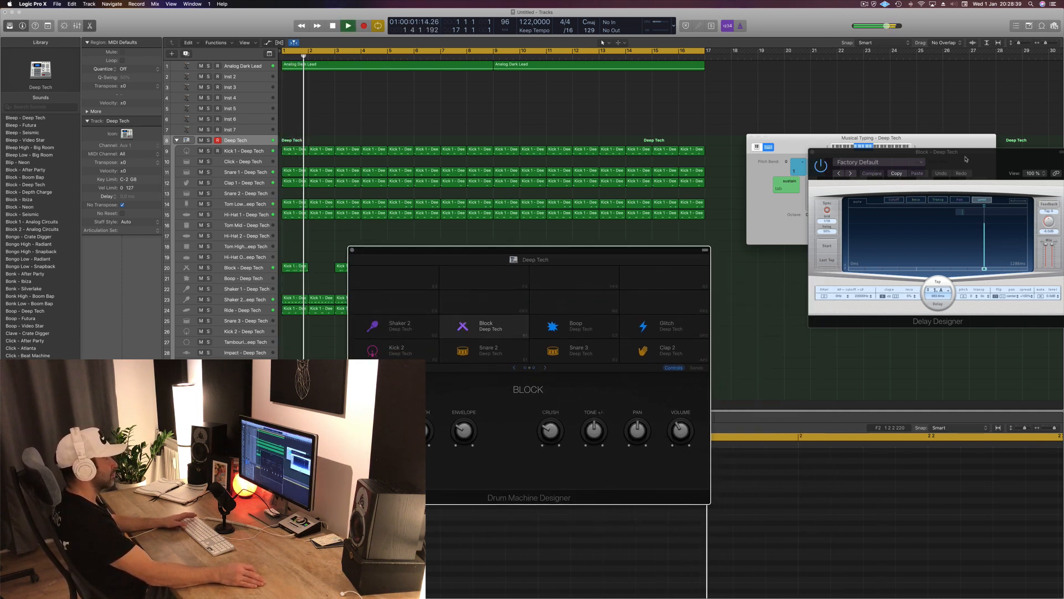
{"action": "left_click_drag", "start_coordinate": [966, 159], "coordinate": [568, 211]}
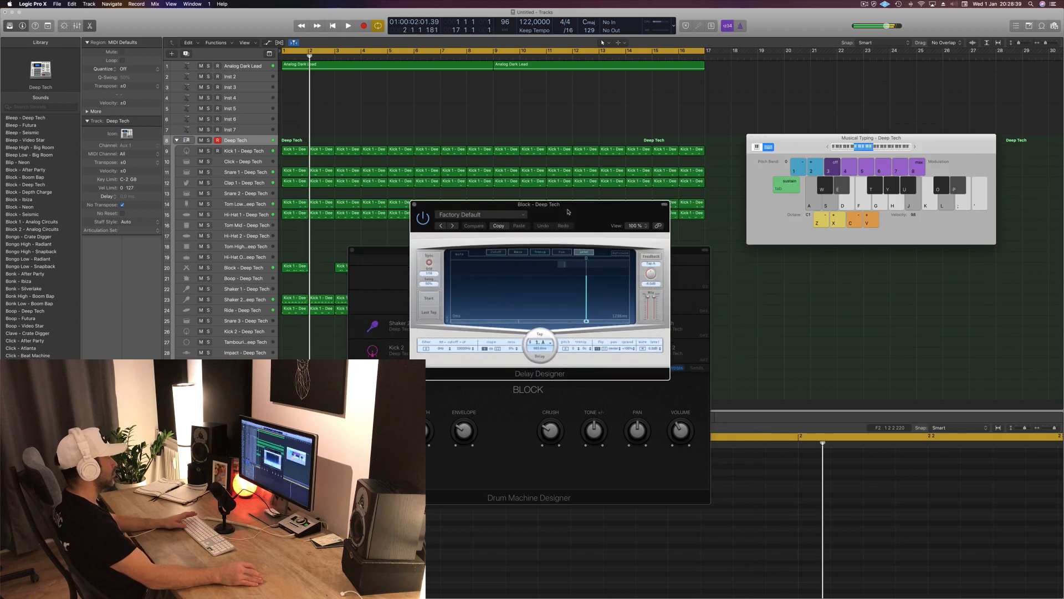
{"action": "left_click", "coordinate": [454, 226]}
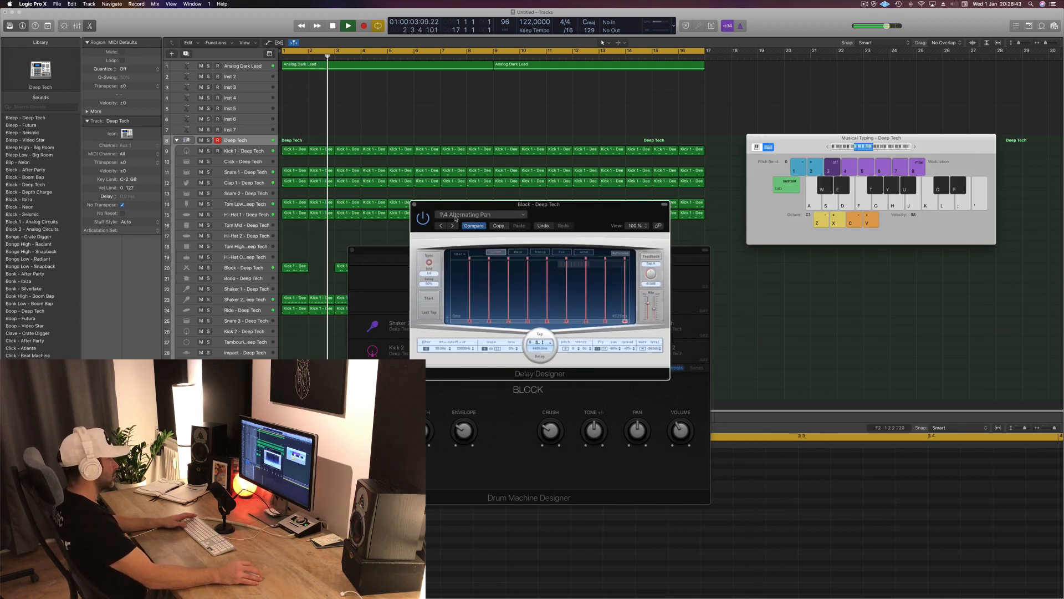
{"action": "left_click", "coordinate": [456, 216]}
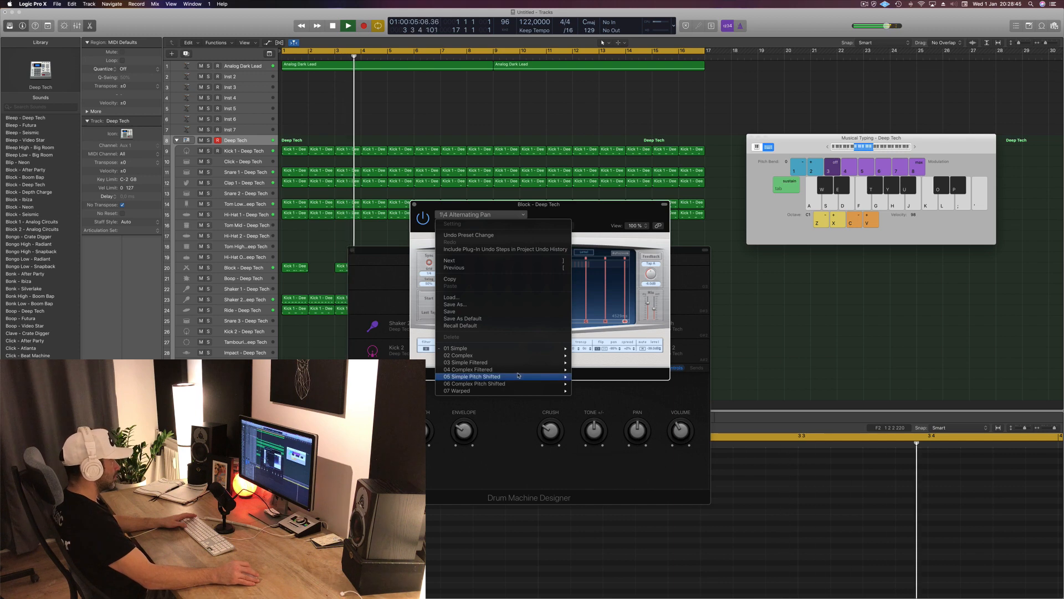
{"action": "mouse_move", "coordinate": [549, 376]}
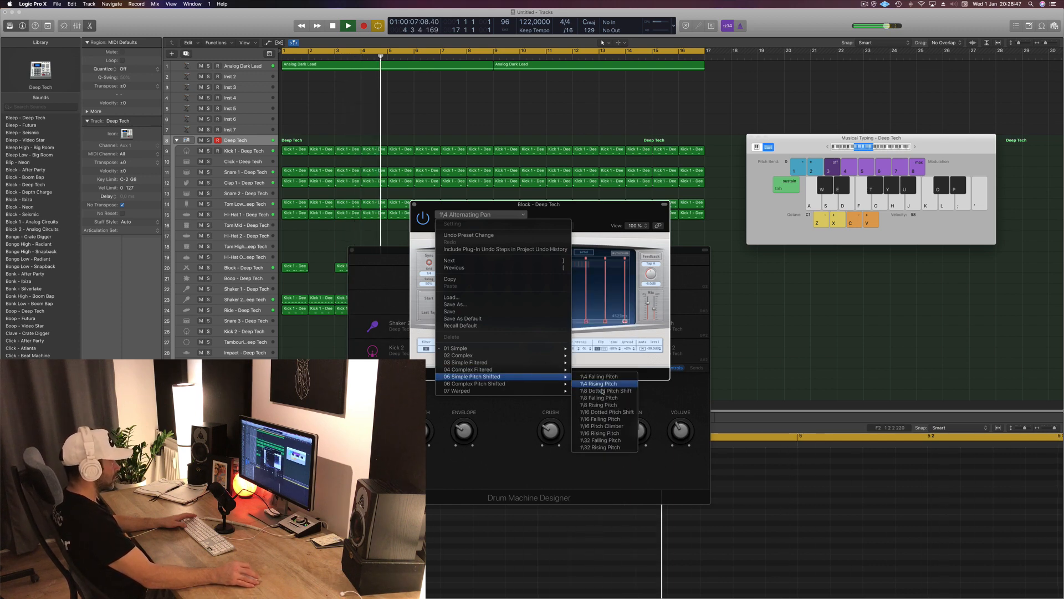
{"action": "left_click", "coordinate": [603, 391]}
Separate the two plug-in windows and change the Delay Designer preset to 1/8 Falling Pitch.
{"action": "left_click_drag", "start_coordinate": [588, 220], "coordinate": [847, 138]}
{"action": "left_click_drag", "start_coordinate": [562, 264], "coordinate": [535, 193]}
{"action": "left_click", "coordinate": [712, 143]}
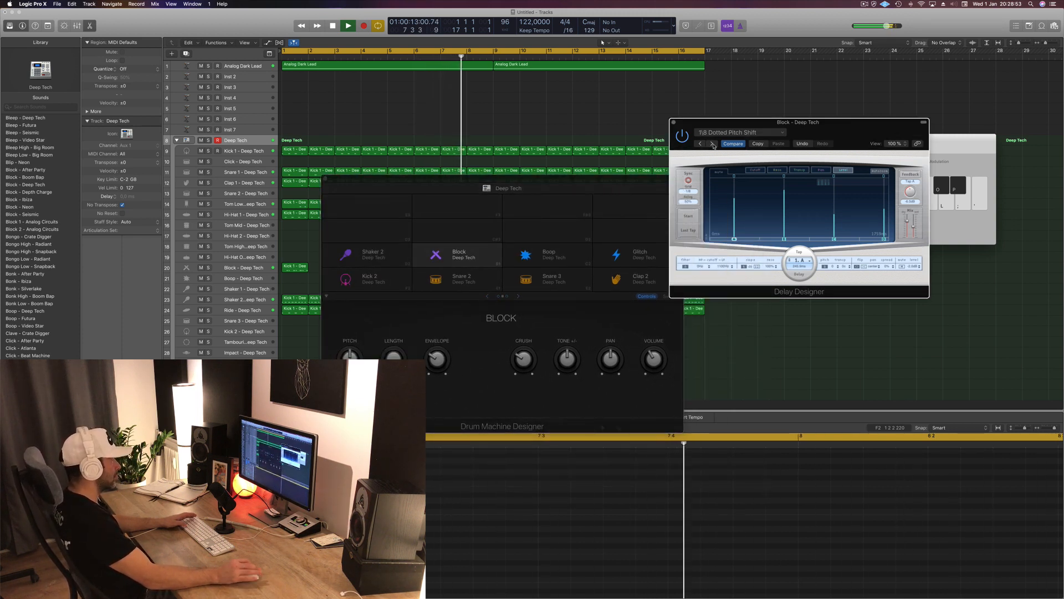
{"action": "left_click", "coordinate": [713, 143]}
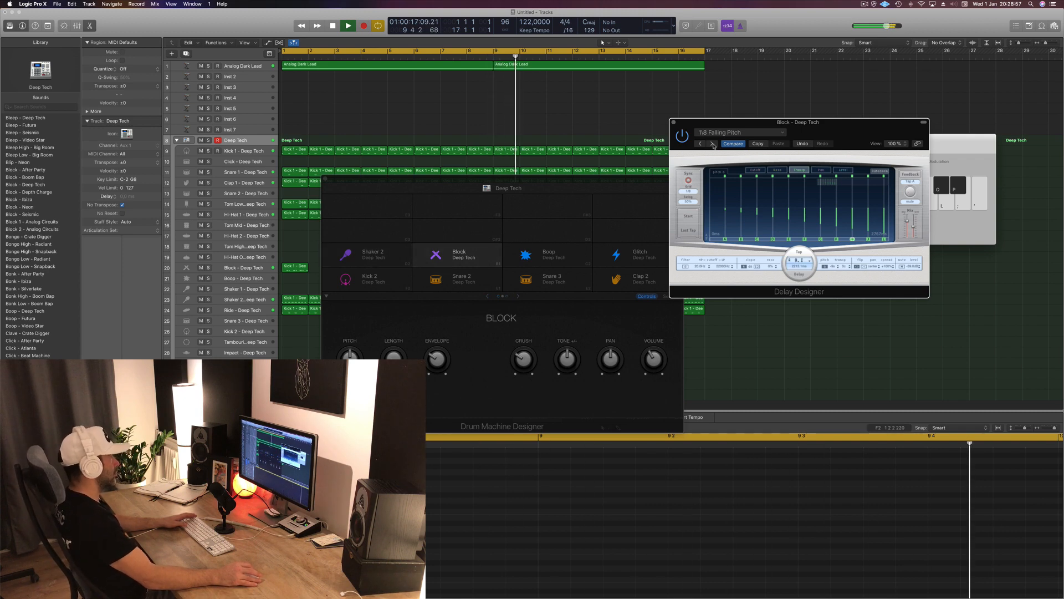
Move the Drum Machine Designer and Delay Designer clear of the regions and restart playback from bar 1.
{"action": "left_click_drag", "start_coordinate": [561, 193], "coordinate": [899, 213]}
{"action": "left_click_drag", "start_coordinate": [900, 134], "coordinate": [905, 123]}
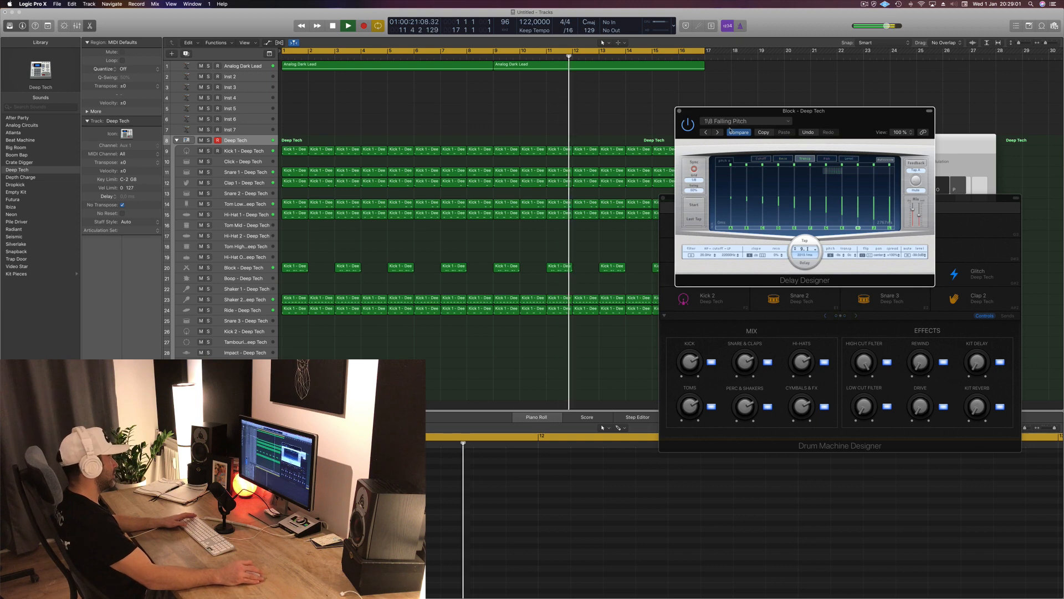
{"action": "key", "text": "Return"}
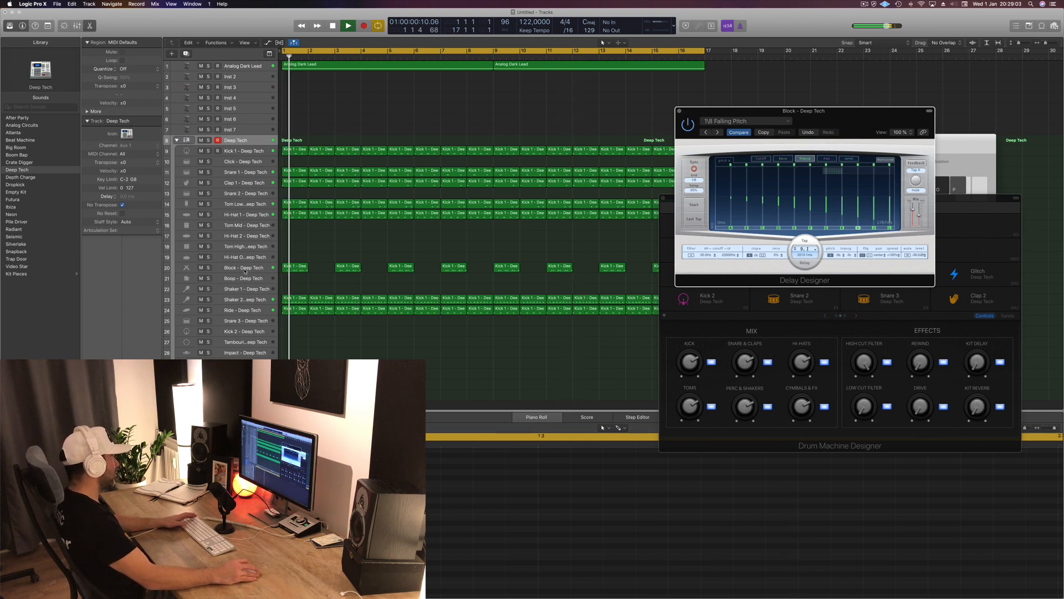
Select the Block track, adjust the Delay Designer's mix level and replay the beat from bar 1.
{"action": "left_click", "coordinate": [244, 268]}
{"action": "left_click_drag", "start_coordinate": [913, 210], "coordinate": [913, 203]}
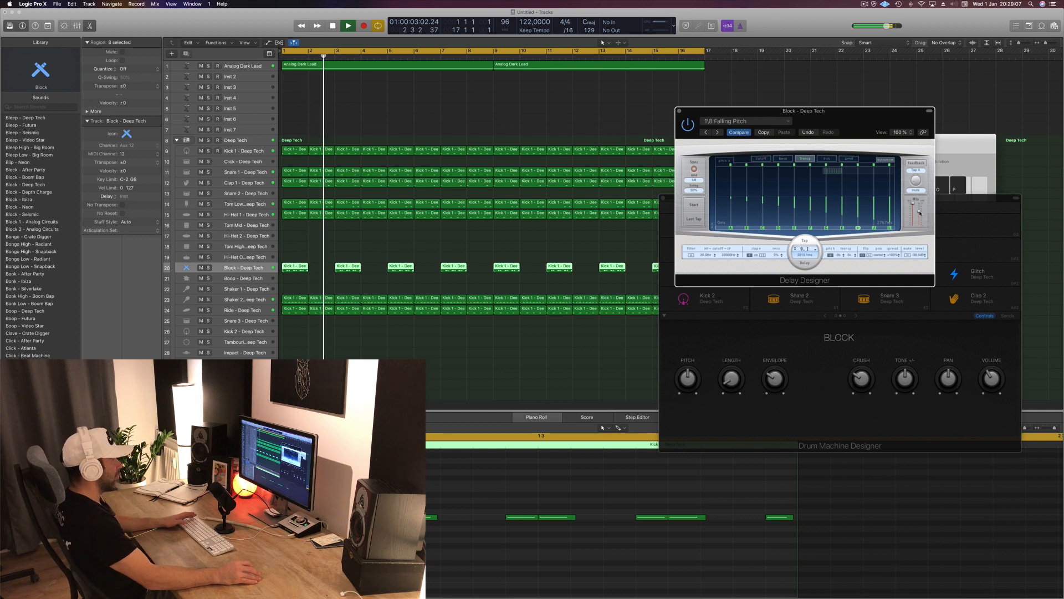
{"action": "key", "text": "Return"}
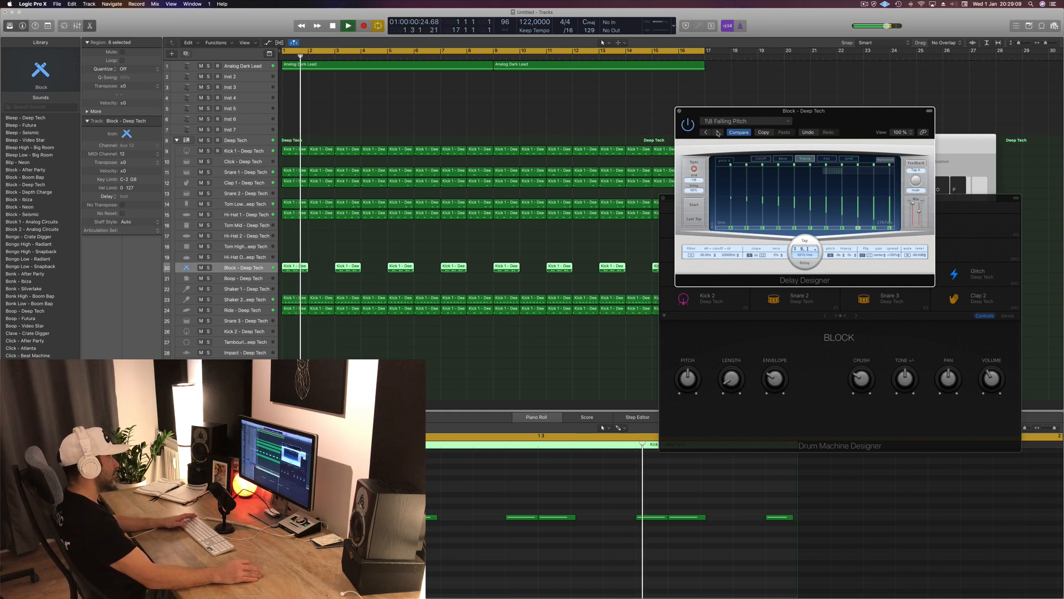
Step through the following Delay Designer presets up to 1/16 Pitch Climber, auditioning them against the beat.
{"action": "left_click", "coordinate": [718, 132]}
{"action": "left_click", "coordinate": [718, 132]}
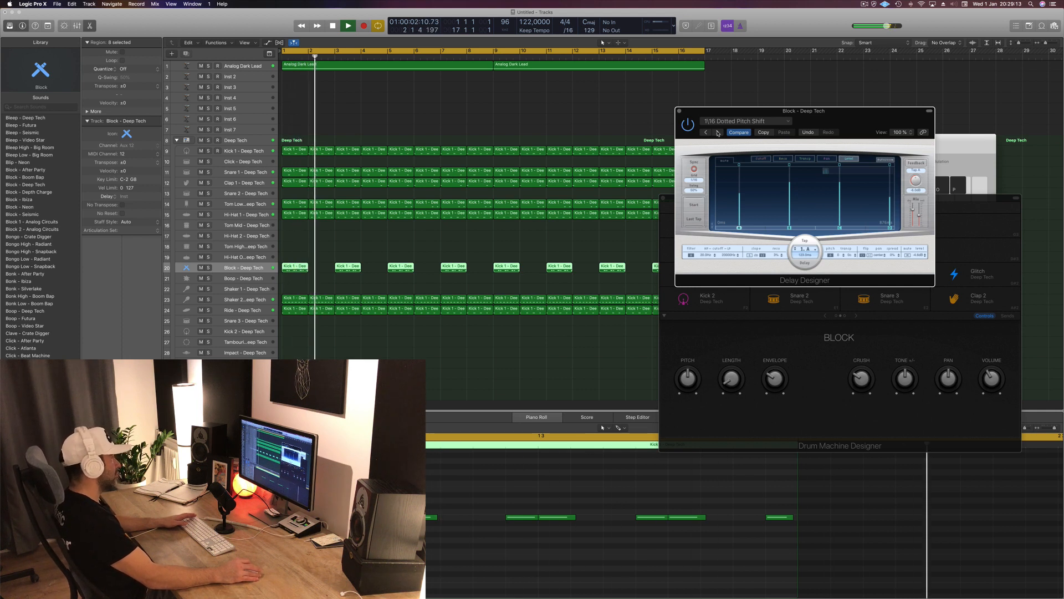
{"action": "key", "text": "Return"}
{"action": "left_click", "coordinate": [718, 131]}
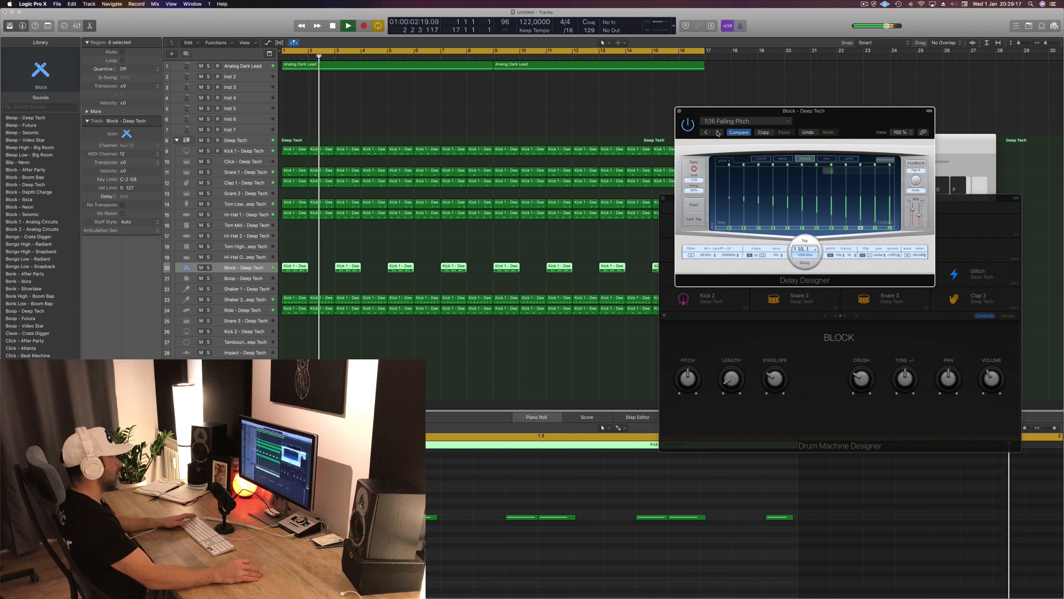
{"action": "left_click", "coordinate": [718, 132]}
Reload the 1/8 Falling Pitch preset from the Simple Pitch Shifted category in the Delay Designer.
{"action": "left_click", "coordinate": [769, 123]}
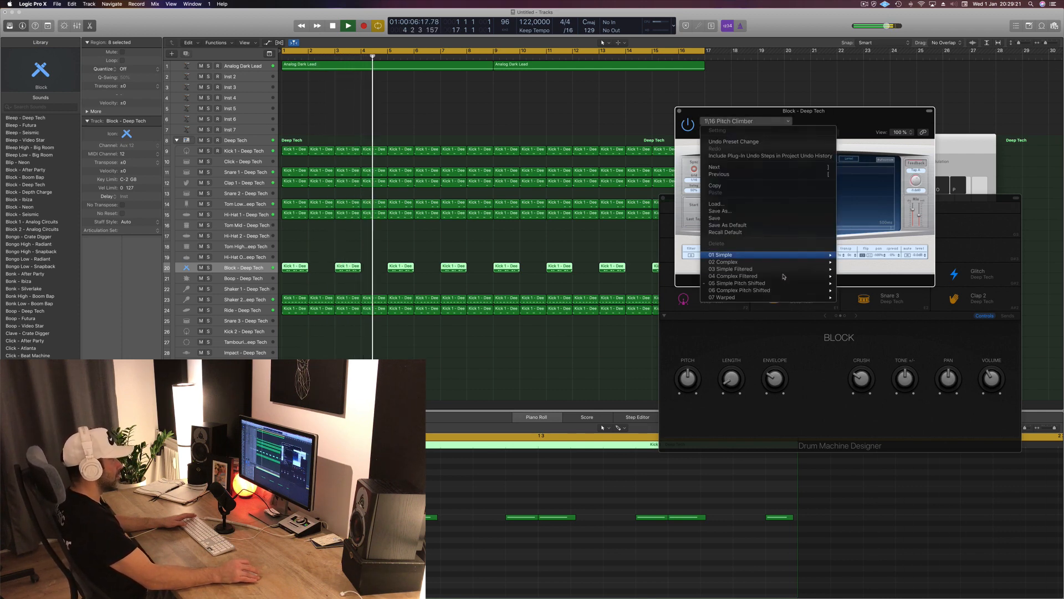
{"action": "mouse_move", "coordinate": [790, 276]}
{"action": "mouse_move", "coordinate": [743, 283]}
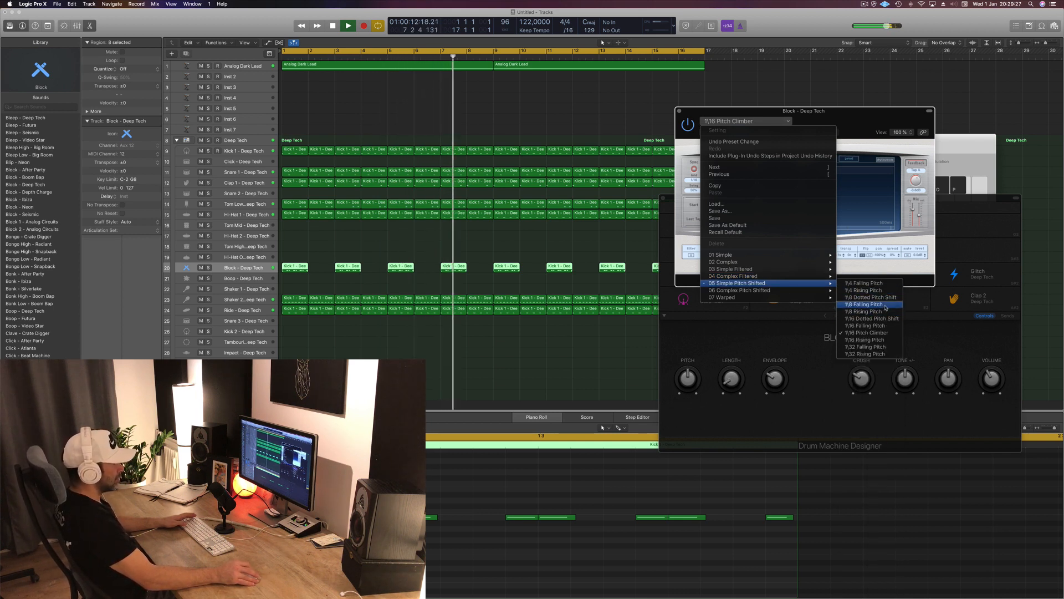
{"action": "left_click", "coordinate": [885, 308]}
Readjust the Delay Designer's mix level, and close both the Delay Designer and the Drum Machine Designer.
{"action": "left_click_drag", "start_coordinate": [871, 121], "coordinate": [810, 127]}
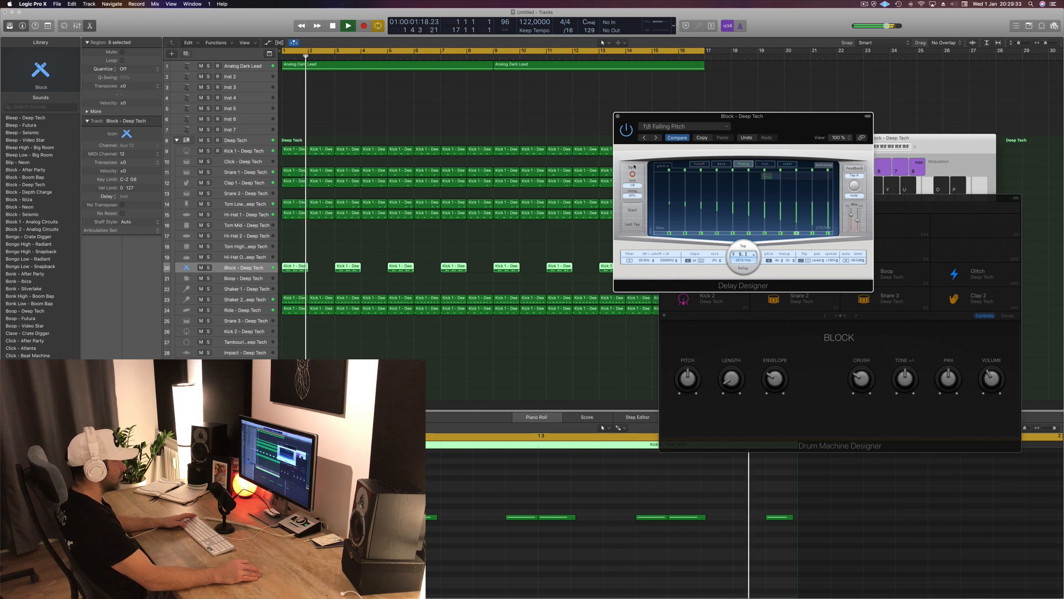
{"action": "left_click_drag", "start_coordinate": [853, 204], "coordinate": [565, 190]}
{"action": "left_click", "coordinate": [617, 116]}
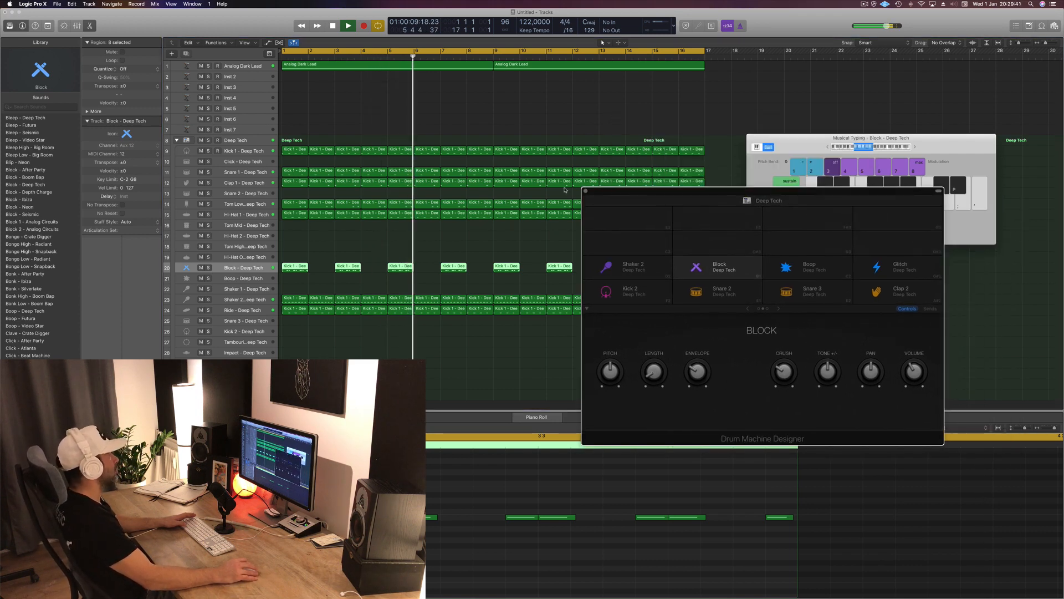
{"action": "left_click", "coordinate": [585, 191]}
Open the Inst 2 track's Alchemy synth over the arrangement, filter its presets to Brass and start playback.
{"action": "scroll", "coordinate": [404, 243], "scroll_direction": "down", "scroll_amount": 2}
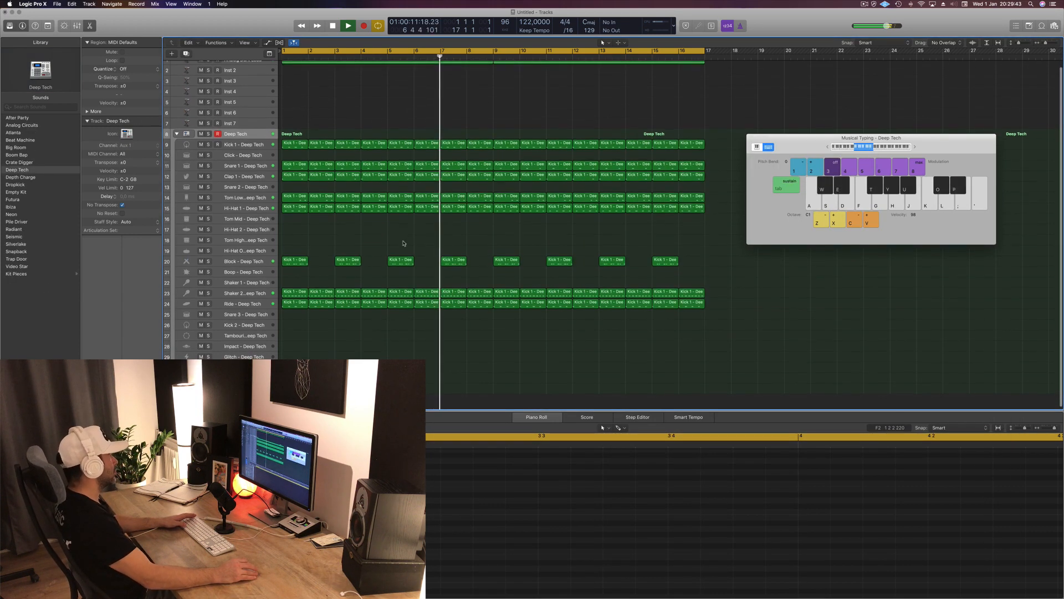
{"action": "scroll", "coordinate": [246, 83], "scroll_direction": "up", "scroll_amount": 2}
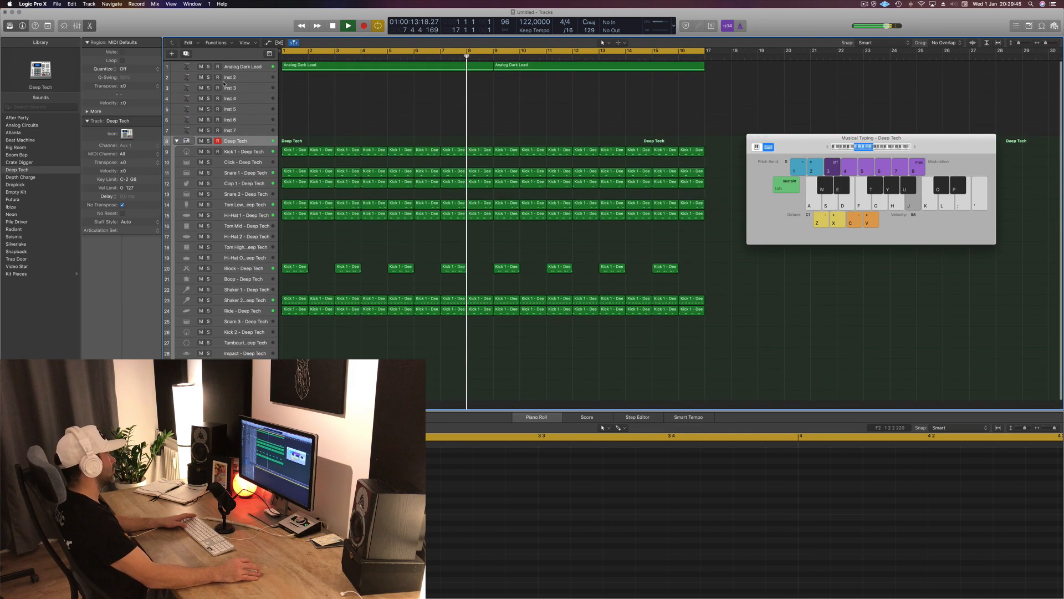
{"action": "left_click", "coordinate": [246, 80]}
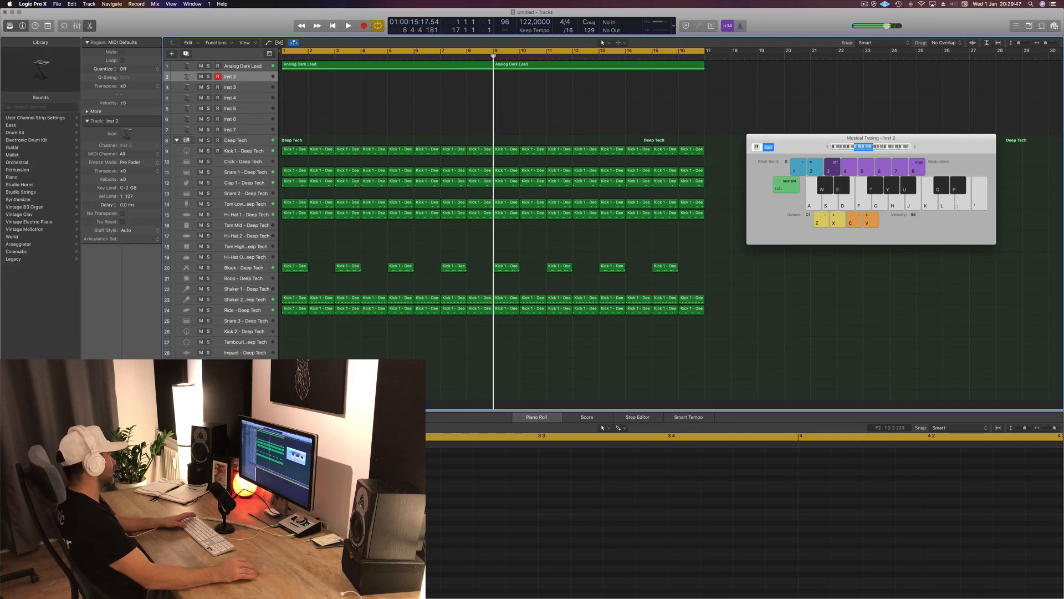
{"action": "left_click", "coordinate": [102, 405]}
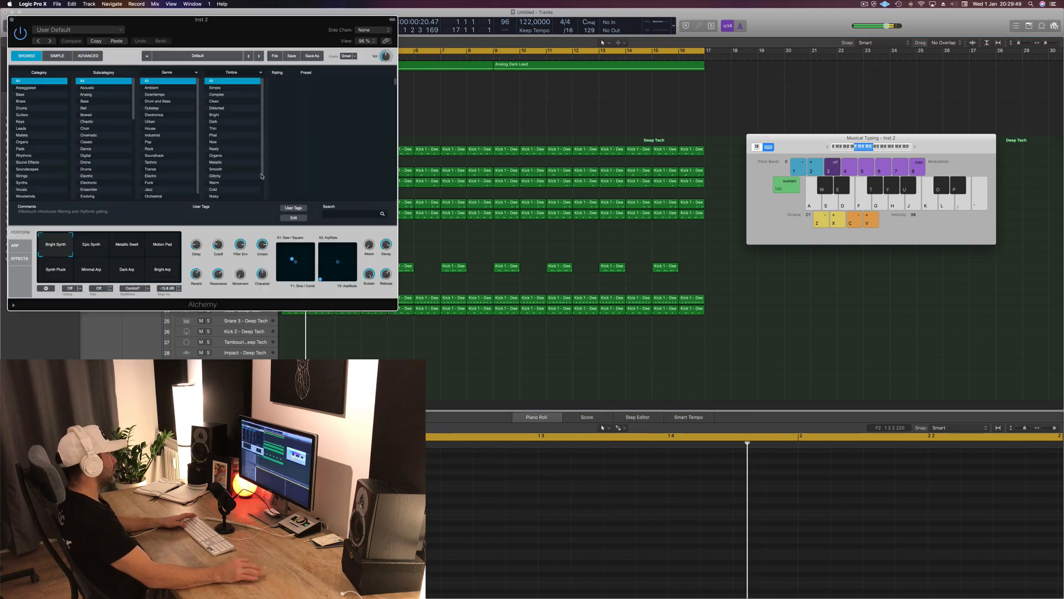
{"action": "left_click_drag", "start_coordinate": [251, 30], "coordinate": [719, 130]}
{"action": "left_click", "coordinate": [367, 210]}
{"action": "key", "text": "space"}
Audition the presets Street Boogie, Vintage Brassy Bass, Vintage Brassy Pad and Vintage Brassy Sweep with Musical Typing over the beat.
{"action": "scroll", "coordinate": [782, 274], "scroll_direction": "down", "scroll_amount": 3}
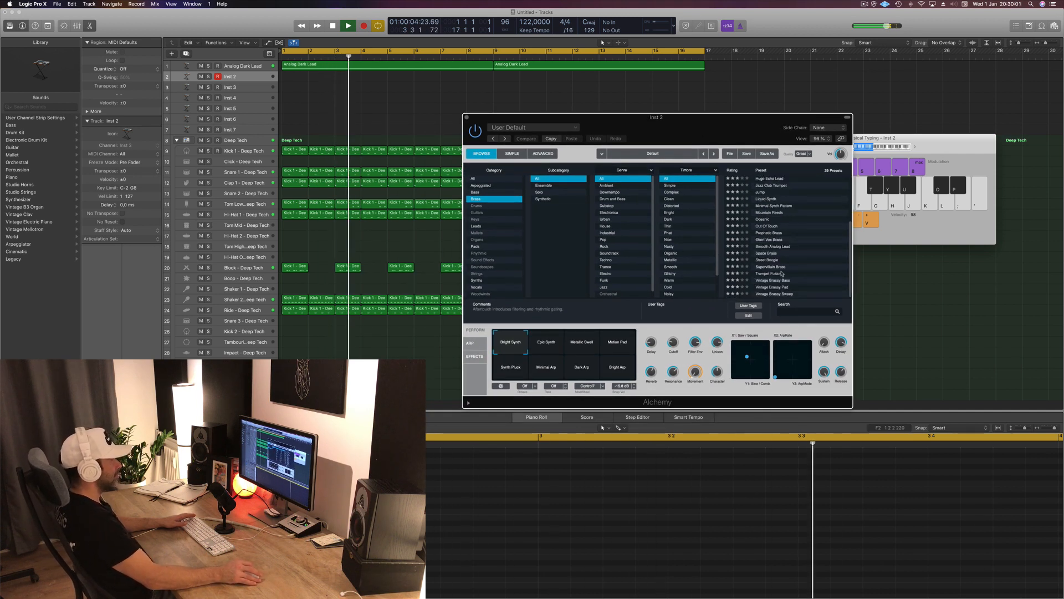
{"action": "left_click", "coordinate": [768, 260]}
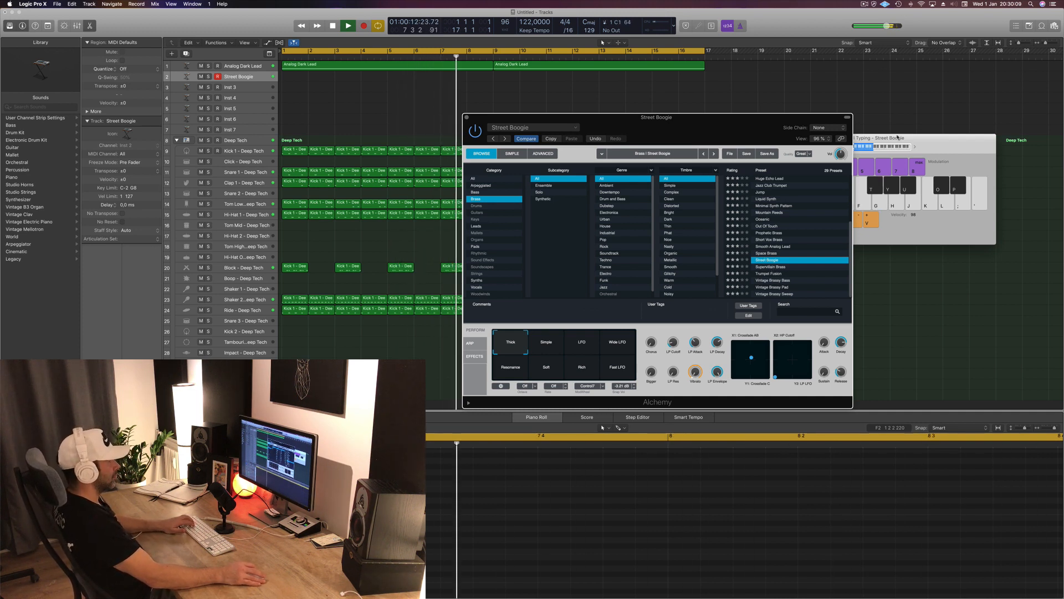
{"action": "left_click", "coordinate": [898, 137]}
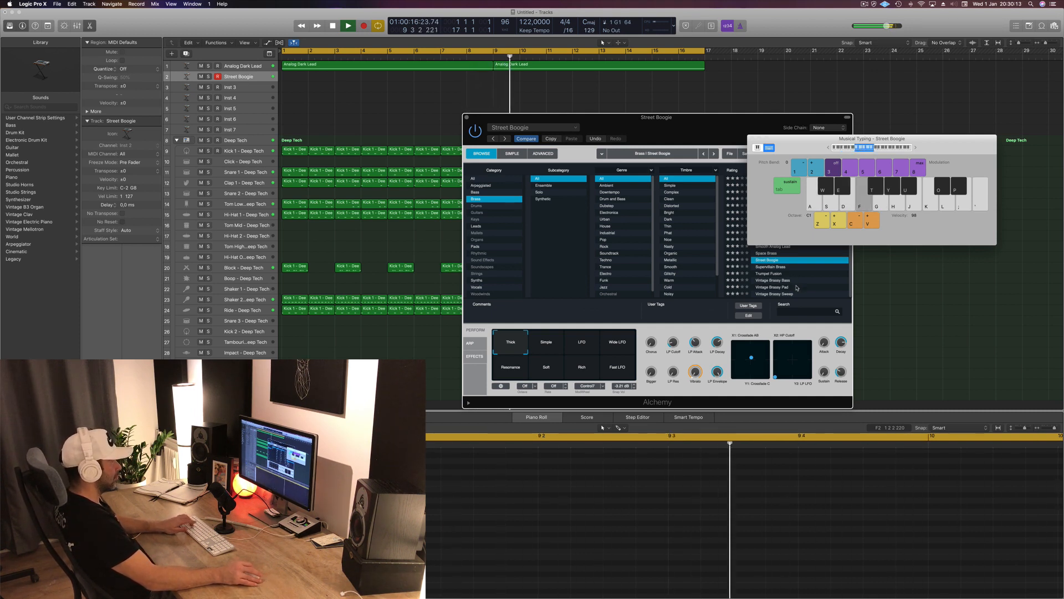
{"action": "left_click", "coordinate": [772, 281]}
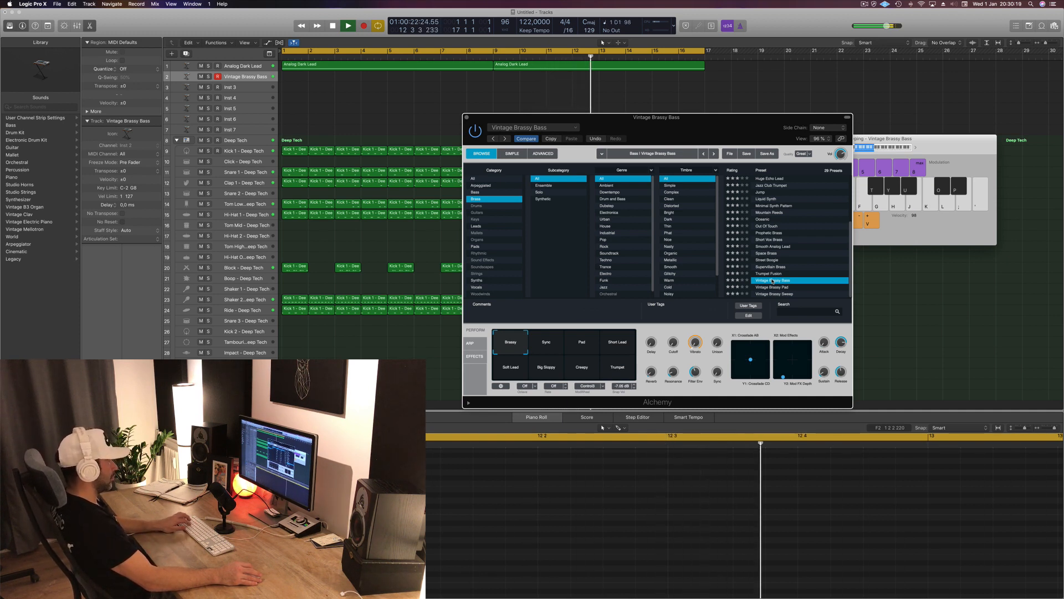
{"action": "left_click", "coordinate": [773, 288]}
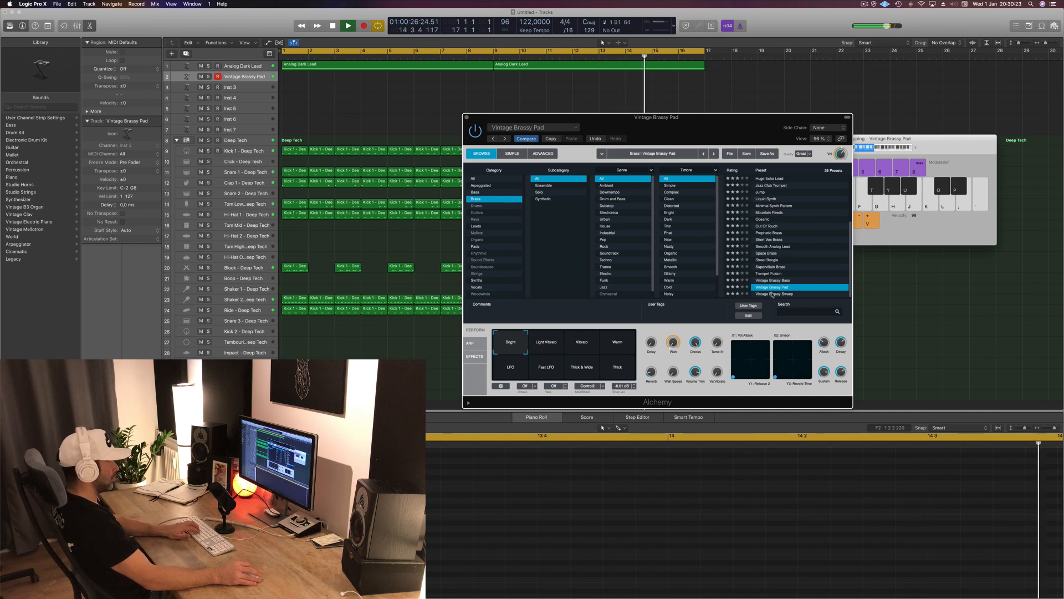
{"action": "left_click", "coordinate": [773, 295]}
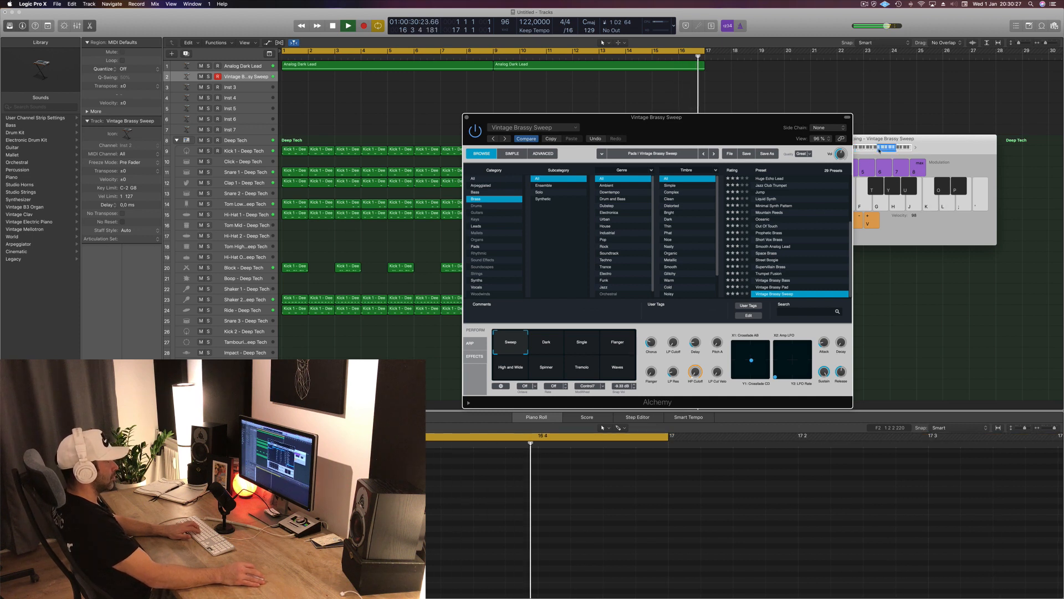
{"action": "left_click", "coordinate": [880, 150]}
{"action": "key", "text": "k"}
{"action": "left_click", "coordinate": [870, 150]}
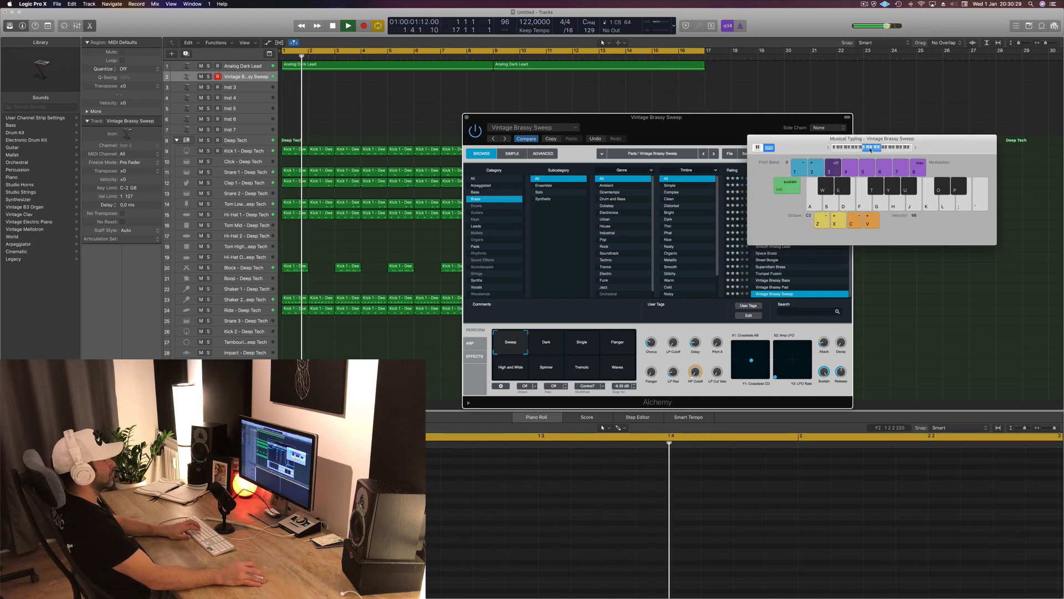
{"action": "key", "text": "l"}
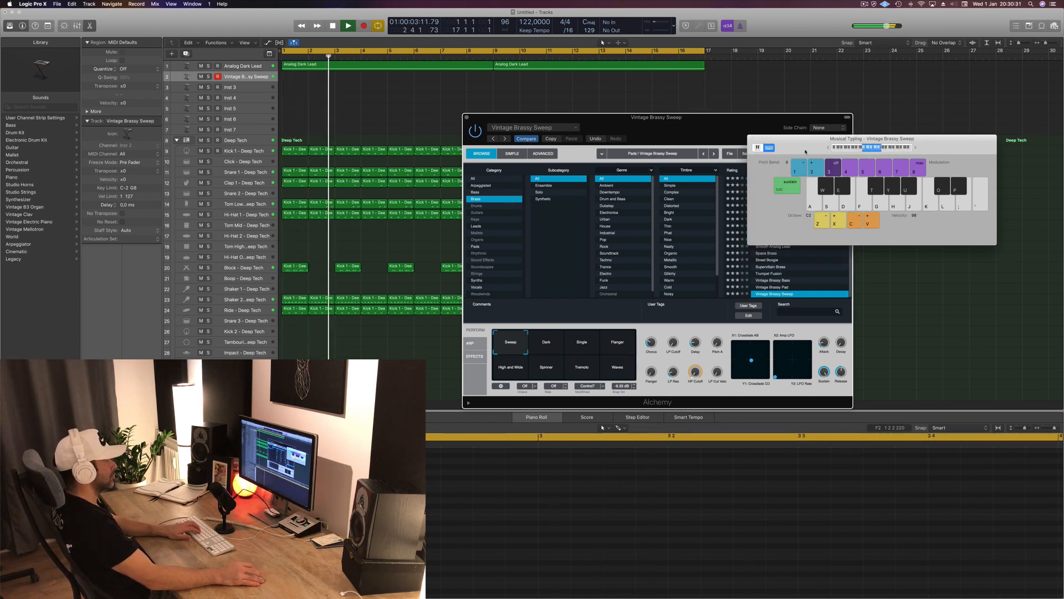
Move the Musical Typing keyboard off the preset list, load the Prophetic Brass preset and try a few notes.
{"action": "left_click_drag", "start_coordinate": [806, 150], "coordinate": [969, 121]}
{"action": "left_click", "coordinate": [761, 233]}
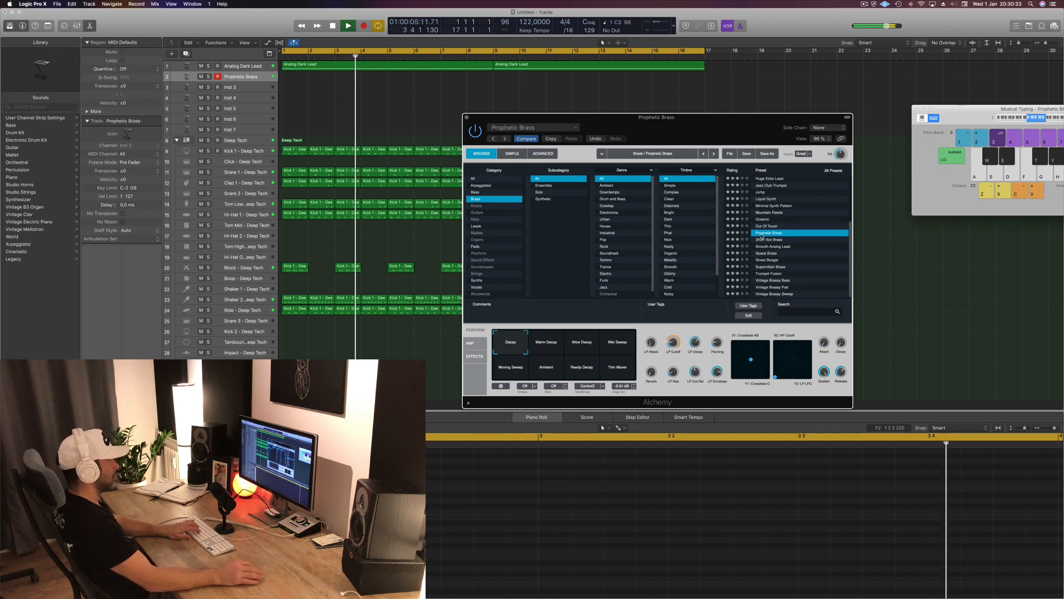
{"action": "key", "text": "g"}
{"action": "key", "text": "a"}
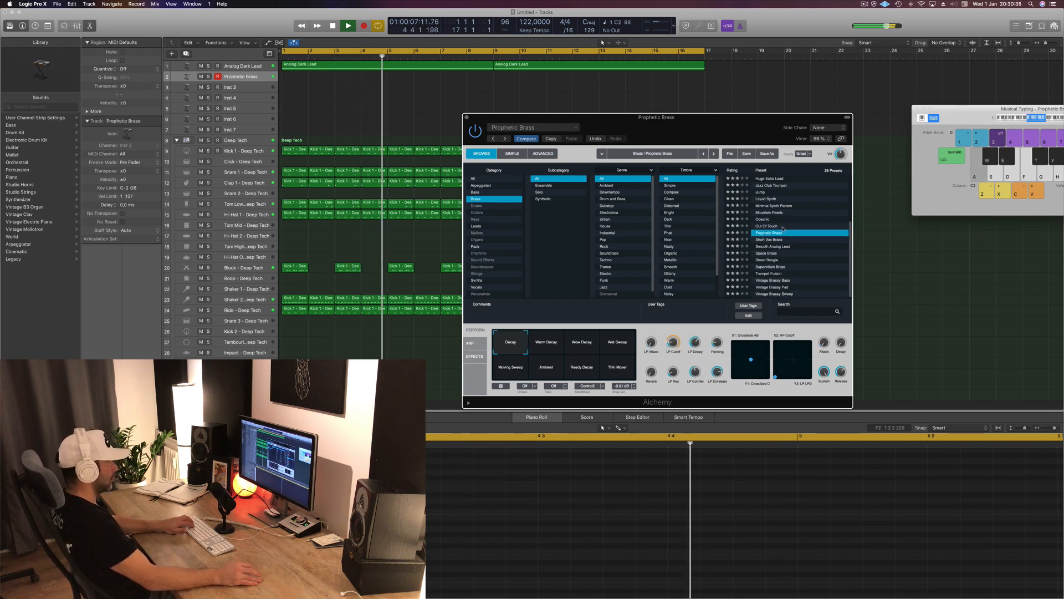
Audition Prophetic Brass with the Warm Decay performance snapshot by playing several notes over the beat.
{"action": "left_click", "coordinate": [550, 347]}
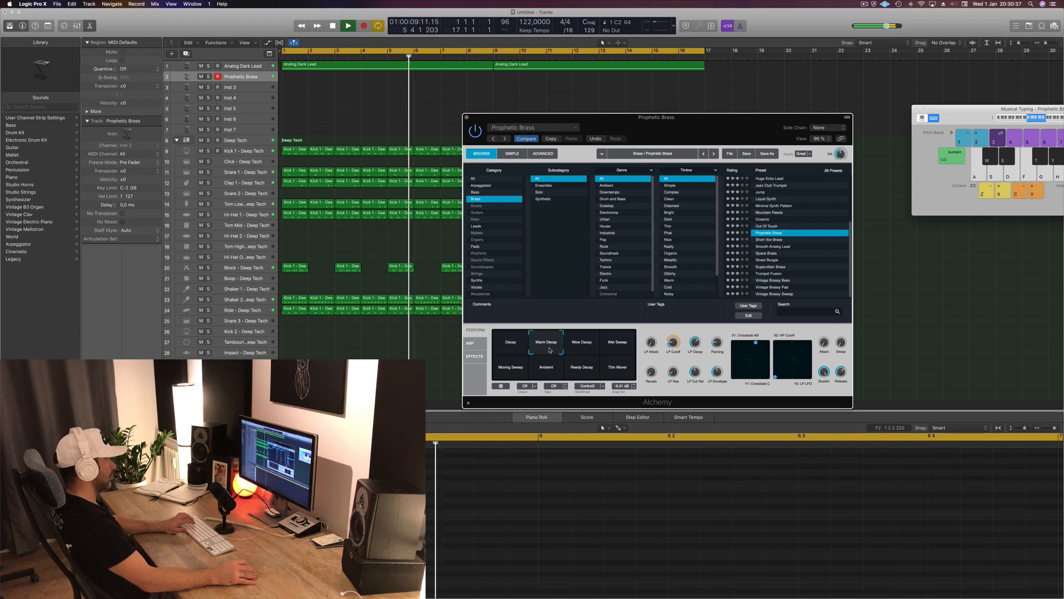
{"action": "key", "text": "d"}
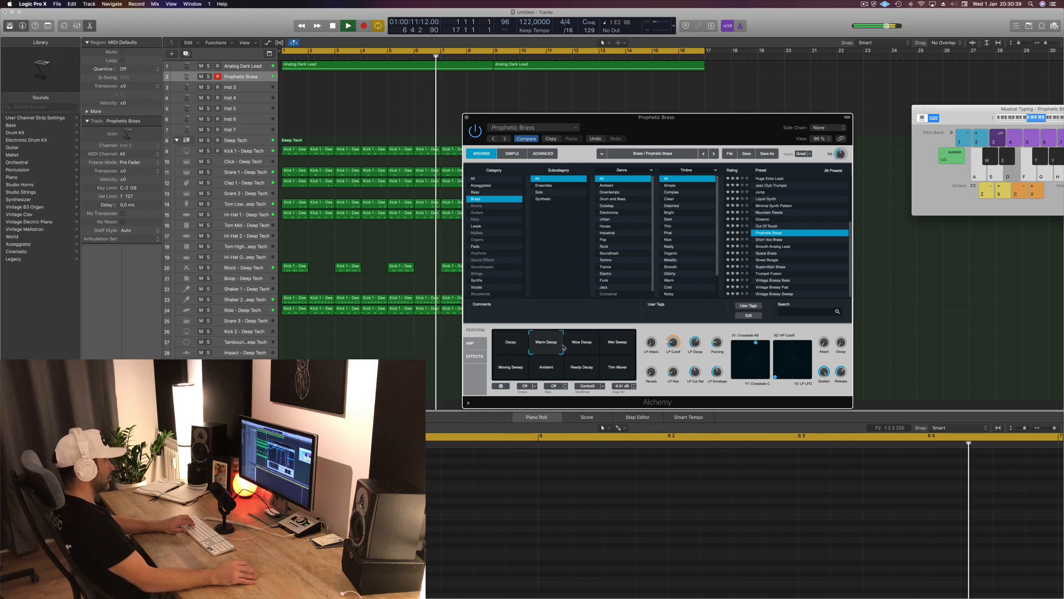
{"action": "key", "text": "a"}
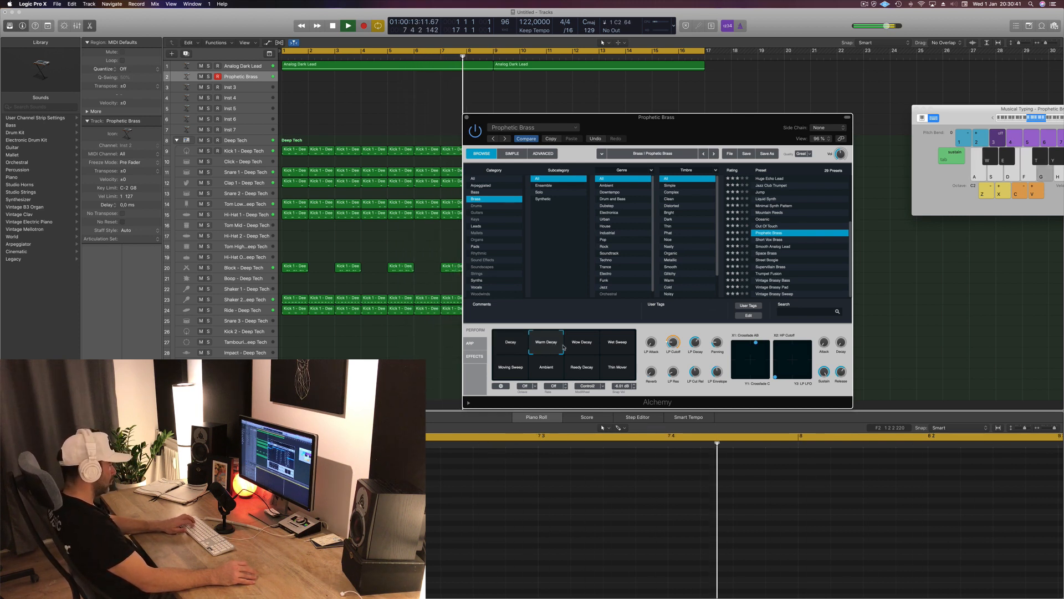
{"action": "key", "text": "a"}
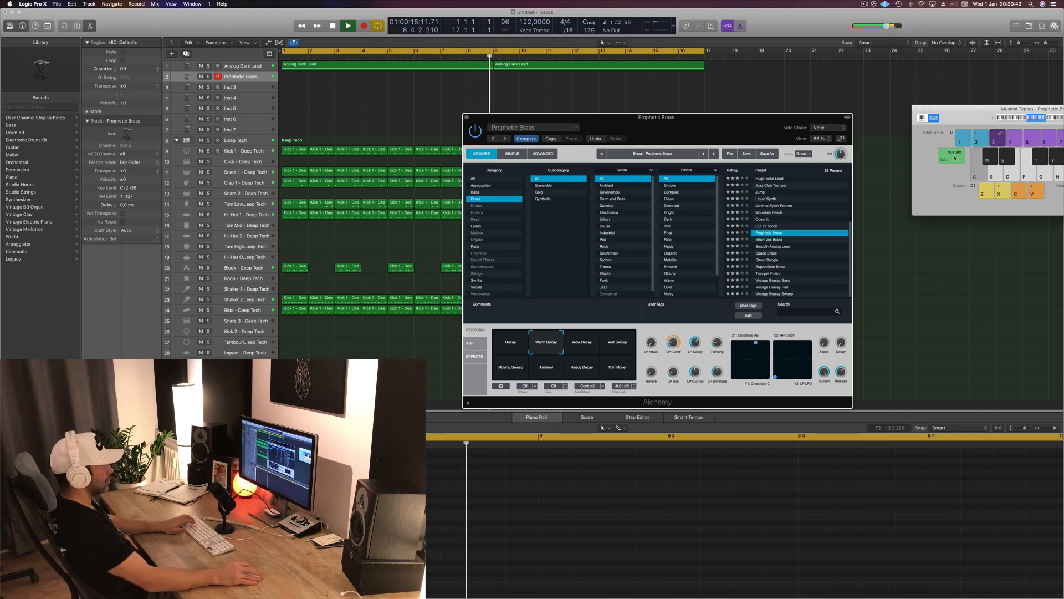
Bring the Musical Typing keyboard over Alchemy, set its octave to C1 and play lower notes.
{"action": "left_click_drag", "start_coordinate": [1026, 113], "coordinate": [774, 123]}
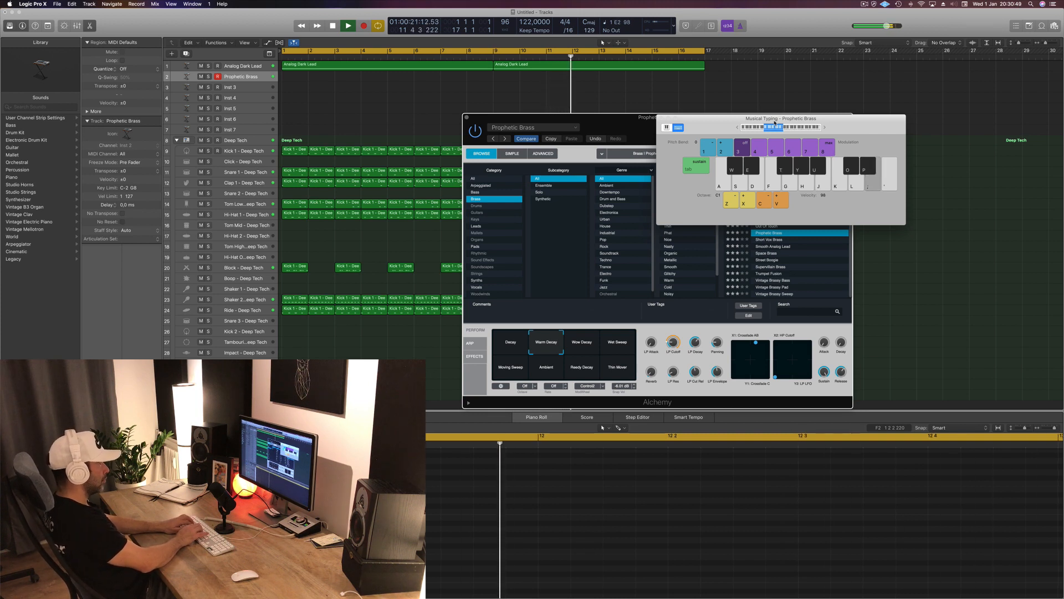
{"action": "key", "text": "apostrophe"}
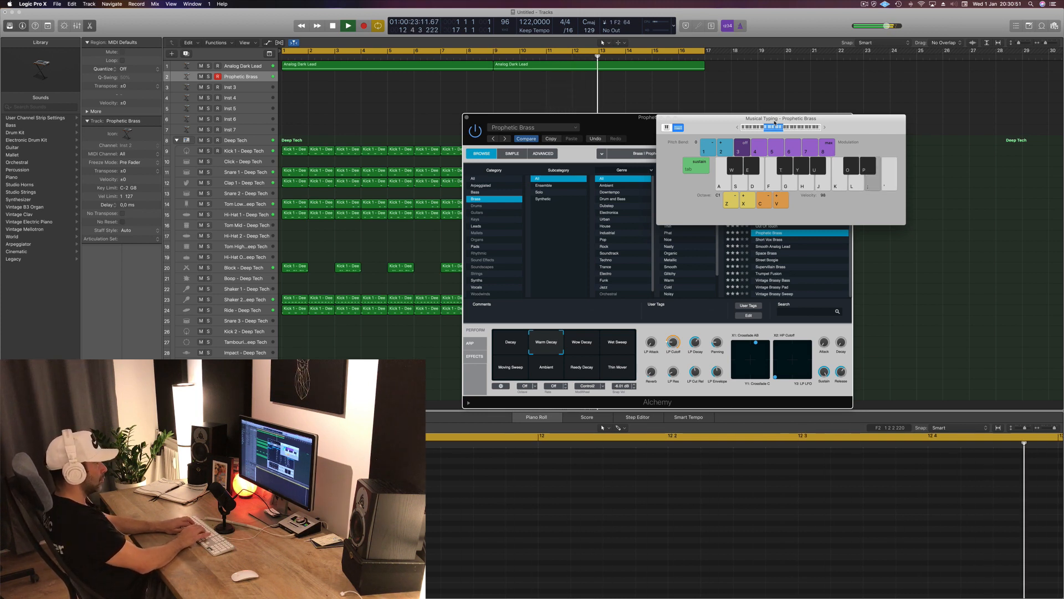
{"action": "key", "text": "apostrophe"}
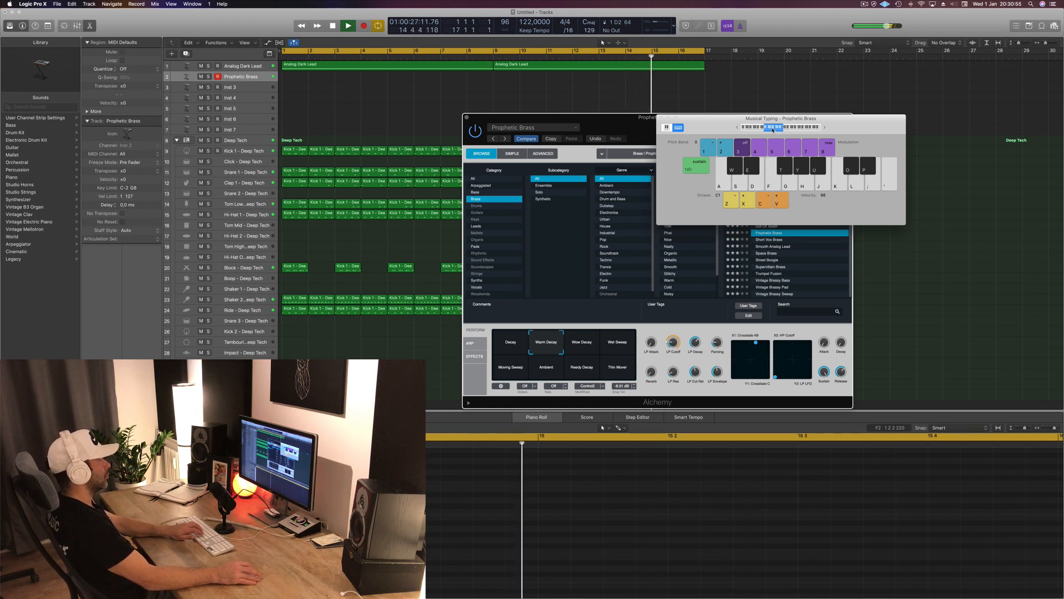
Move the Musical Typing keyboard aside, switch Prophetic Brass to the Wow Decay snapshot and try a D1 note.
{"action": "left_click_drag", "start_coordinate": [738, 127], "coordinate": [893, 121]}
{"action": "left_click", "coordinate": [588, 344]}
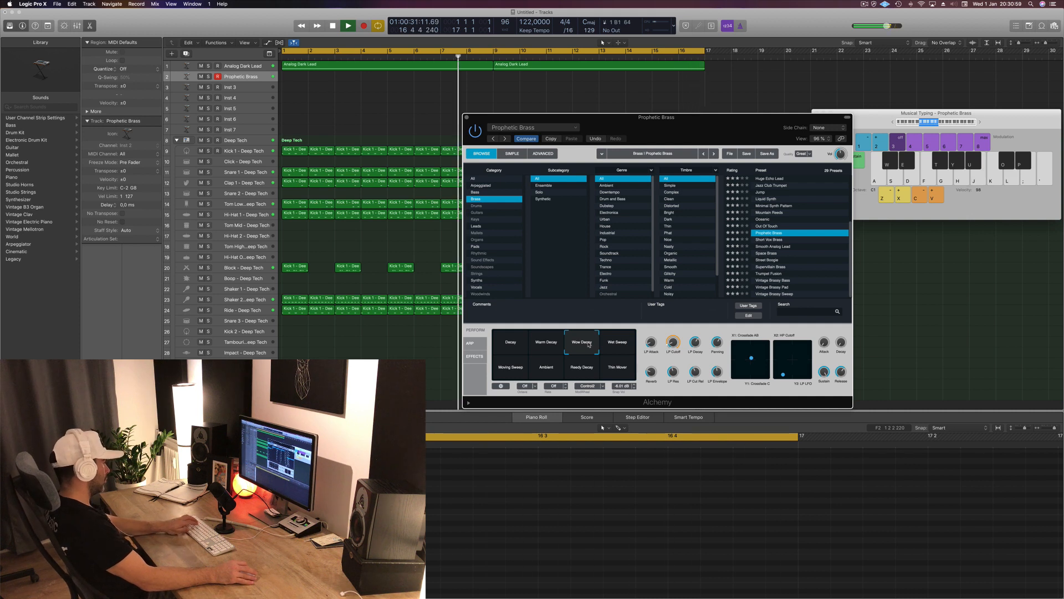
{"action": "key", "text": "s"}
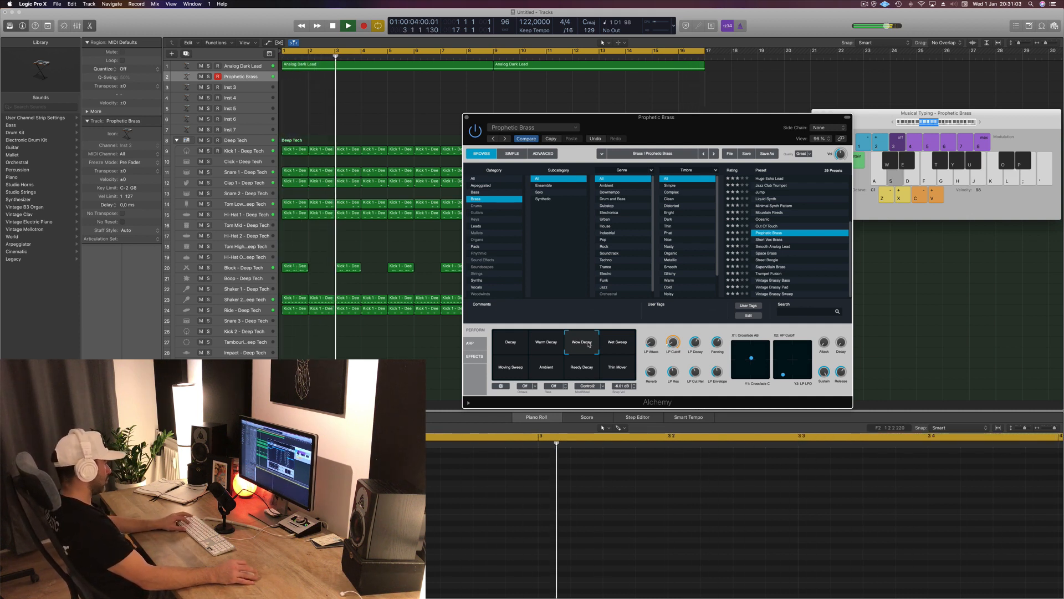
Record one sustained D1 note per bar on the Prophetic Brass track for about eight bars, then stop recording.
{"action": "key", "text": "r"}
{"action": "key", "text": "s"}
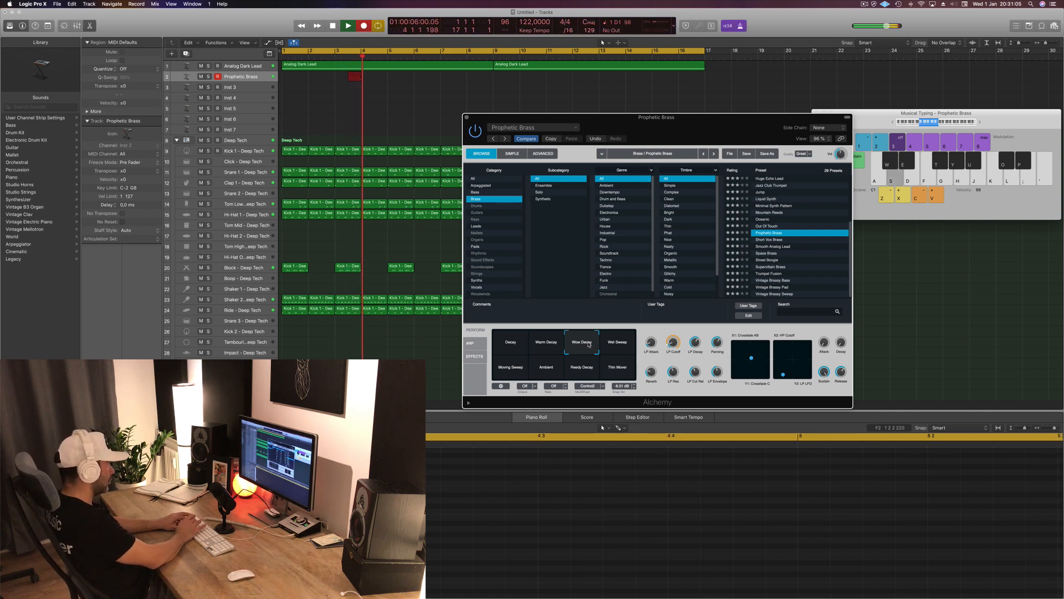
{"action": "key", "text": "s"}
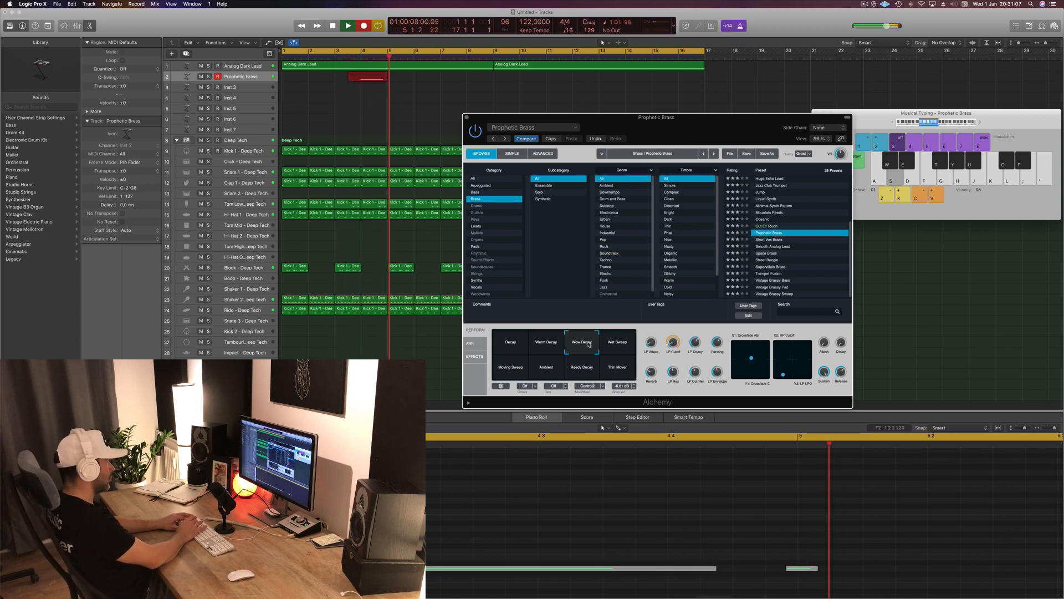
{"action": "key", "text": "s"}
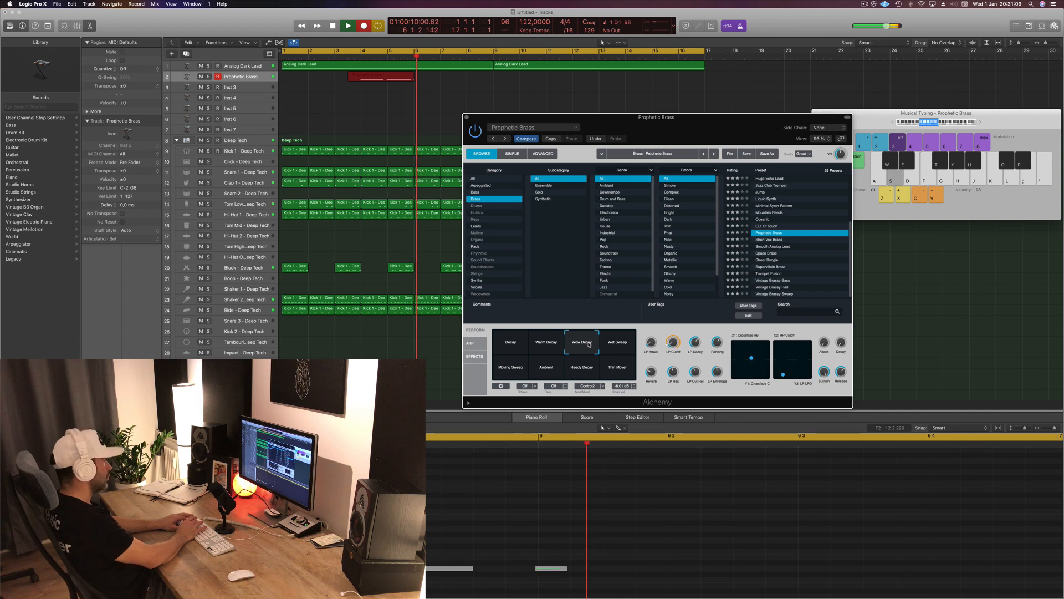
{"action": "key", "text": "s"}
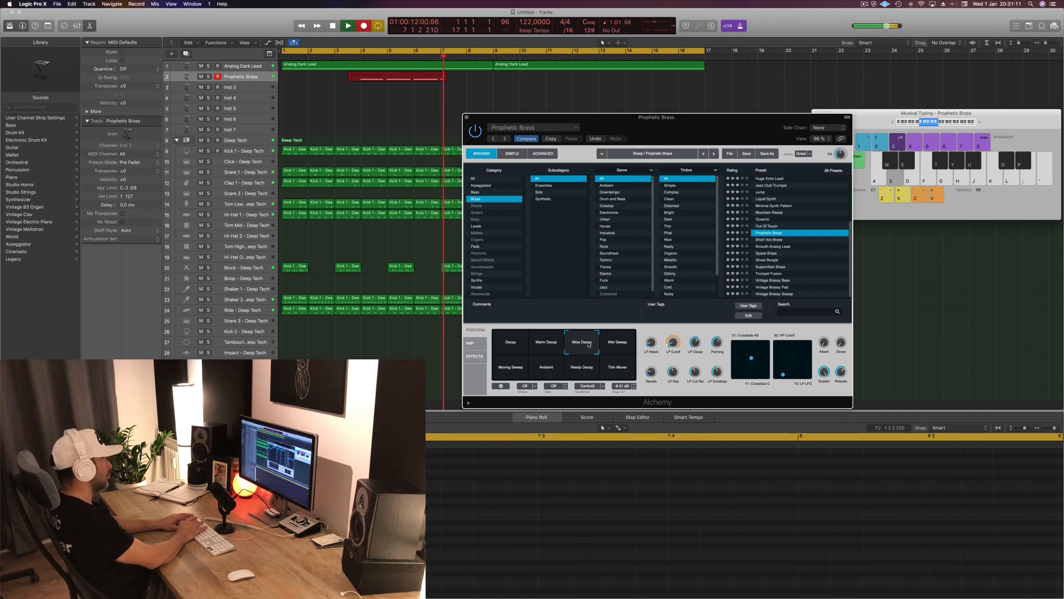
{"action": "key", "text": "s"}
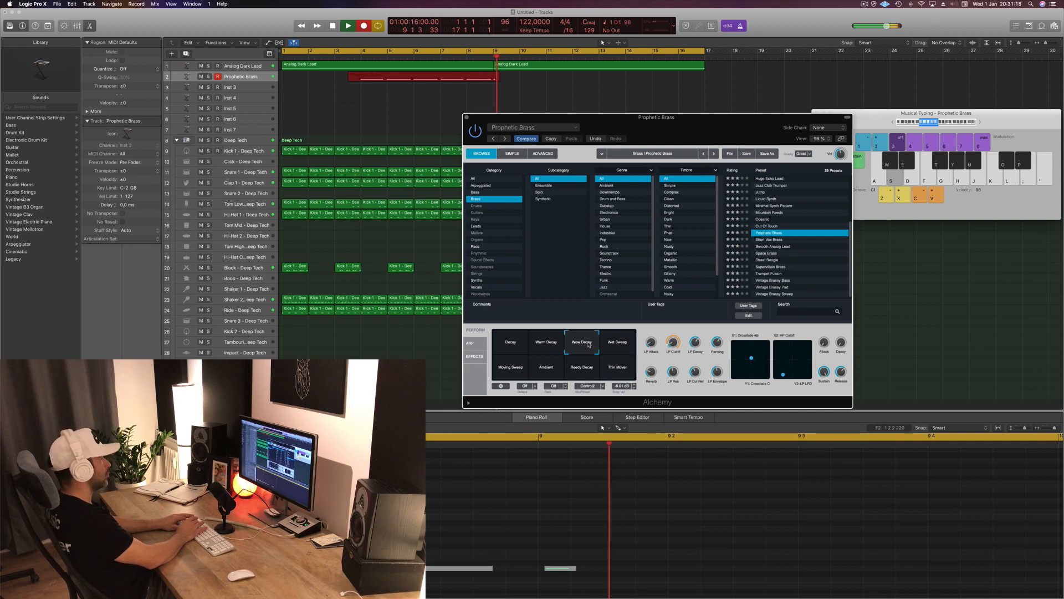
{"action": "key", "text": "s"}
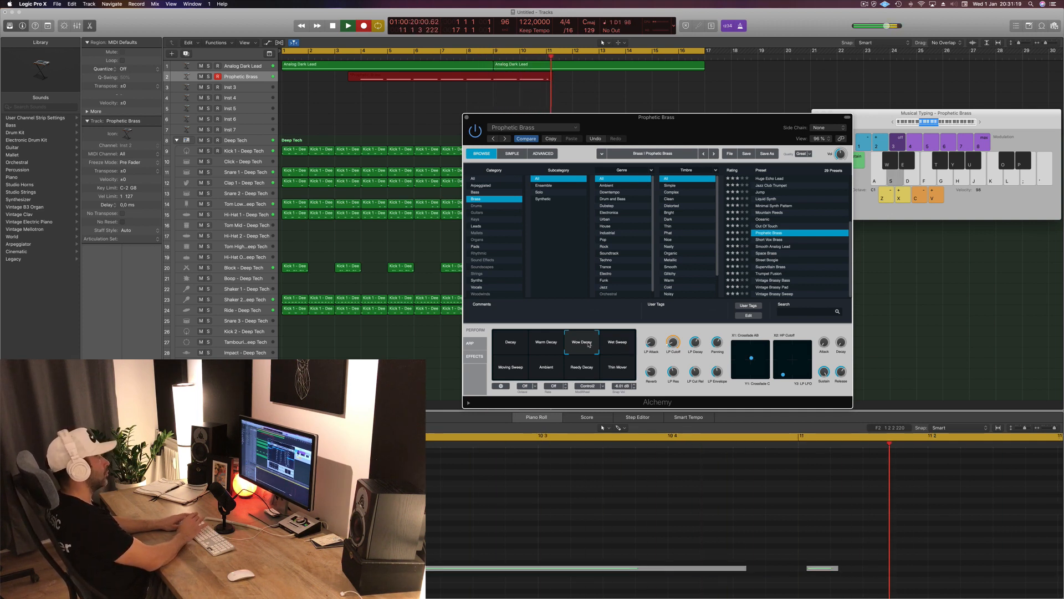
{"action": "key", "text": "space"}
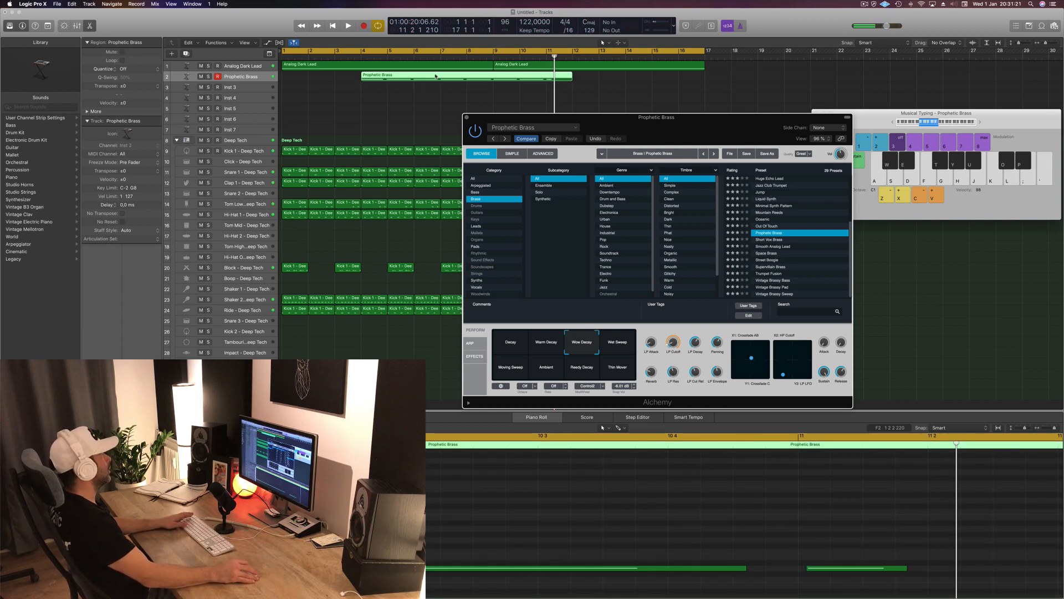
Move the recorded Prophetic Brass region to bar 1, quantize it to 1/16 Note and play it from the start.
{"action": "left_click_drag", "start_coordinate": [436, 76], "coordinate": [356, 76]}
{"action": "key", "text": "Return"}
{"action": "key", "text": "space"}
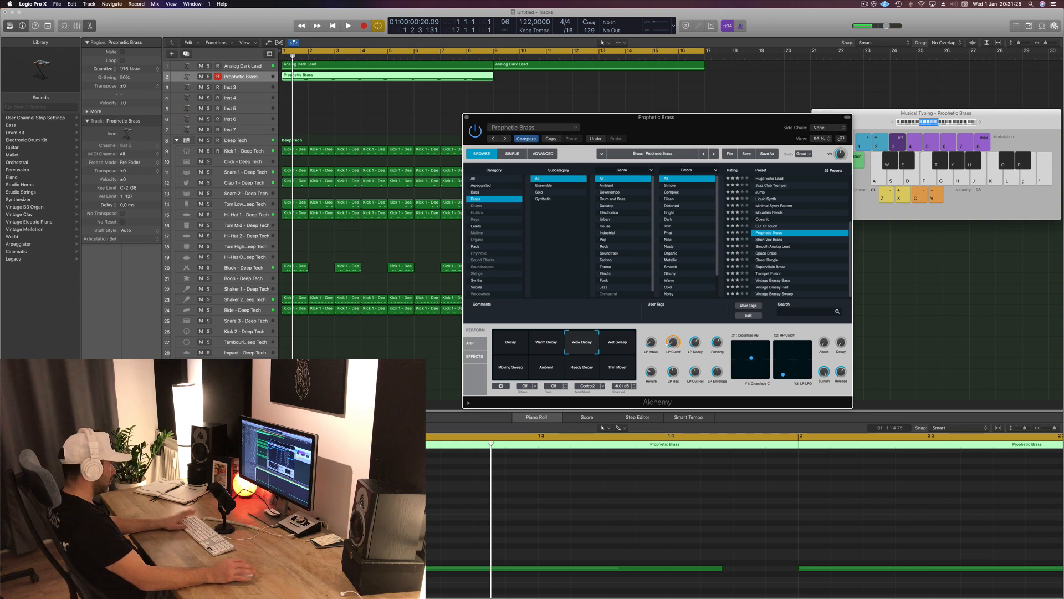
{"action": "key", "text": "Return"}
{"action": "key", "text": "space"}
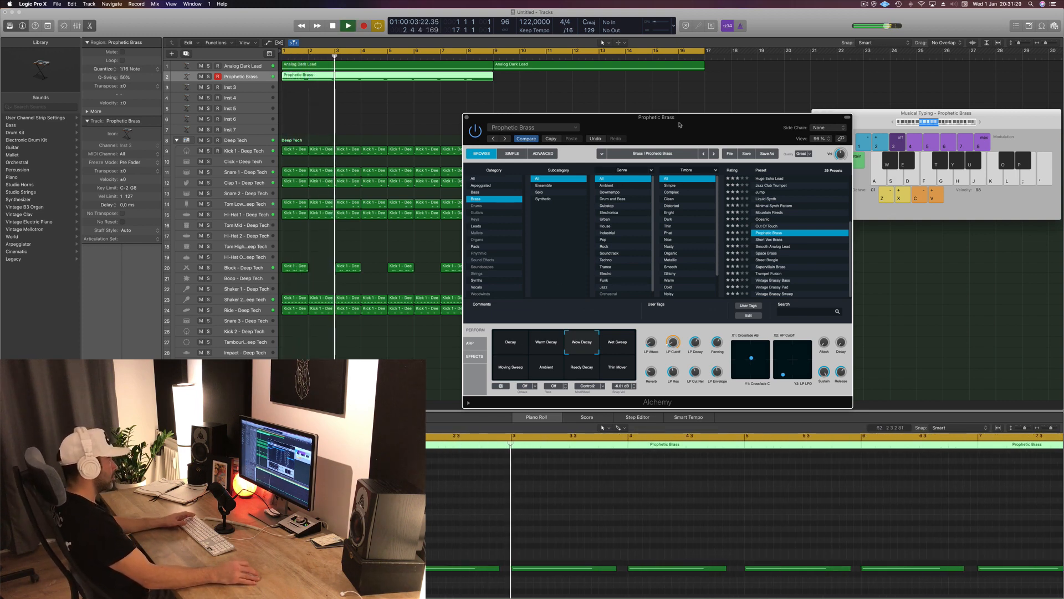
Lengthen the short last note in bar 8 of the Prophetic Brass region so it nearly fills the bar.
{"action": "left_click_drag", "start_coordinate": [679, 125], "coordinate": [769, 102]}
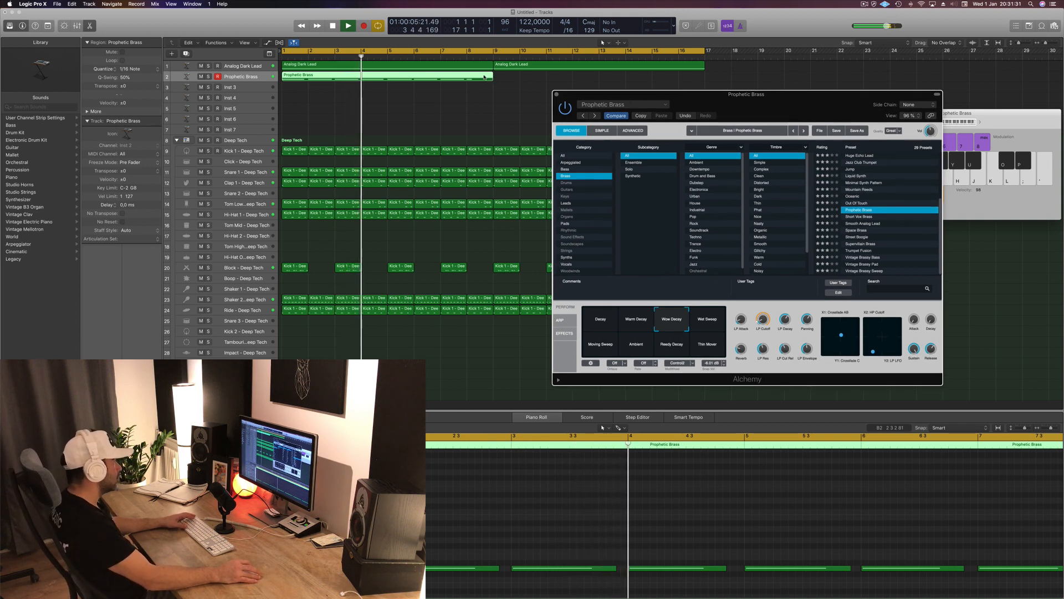
{"action": "left_click", "coordinate": [721, 480], "text": "ctrl+alt"}
{"action": "key", "text": "super+Right"}
{"action": "key", "text": "super+Right"}
{"action": "key", "text": "super+Right"}
{"action": "key", "text": "super+Right"}
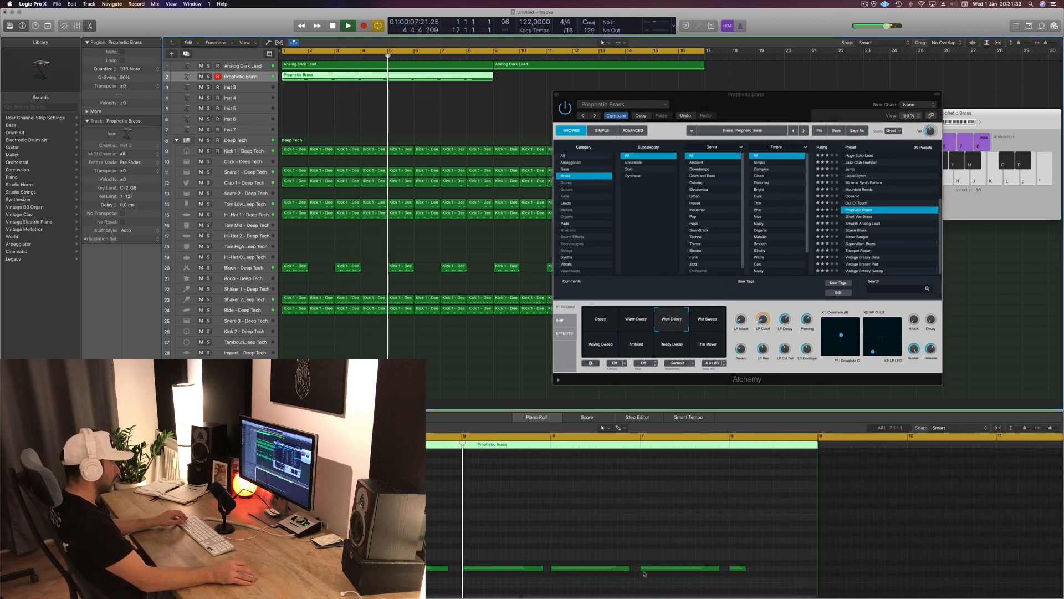
{"action": "key", "text": "super+Left"}
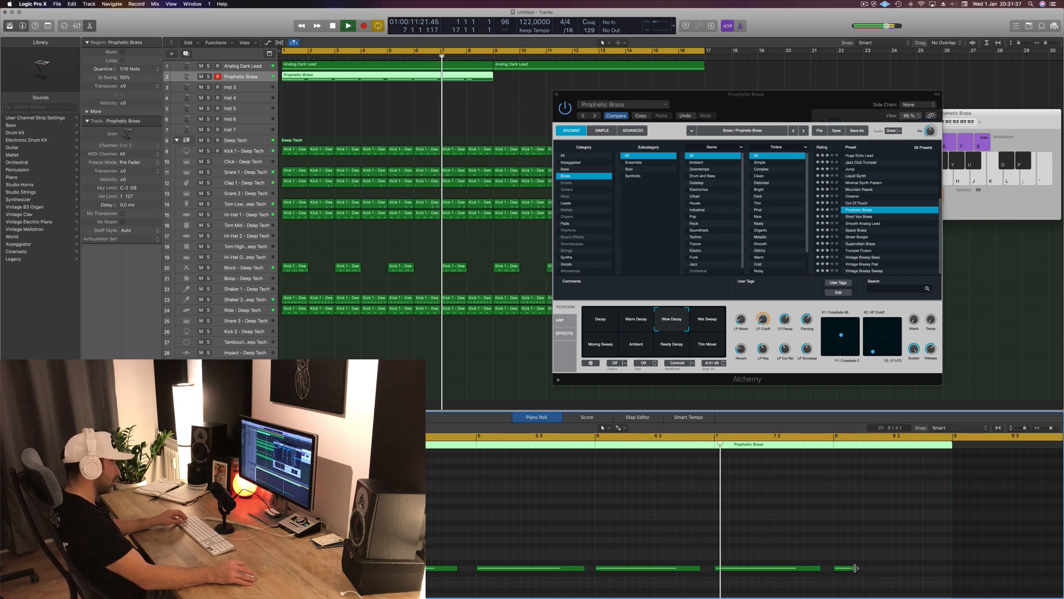
{"action": "left_click_drag", "start_coordinate": [854, 571], "coordinate": [947, 567]}
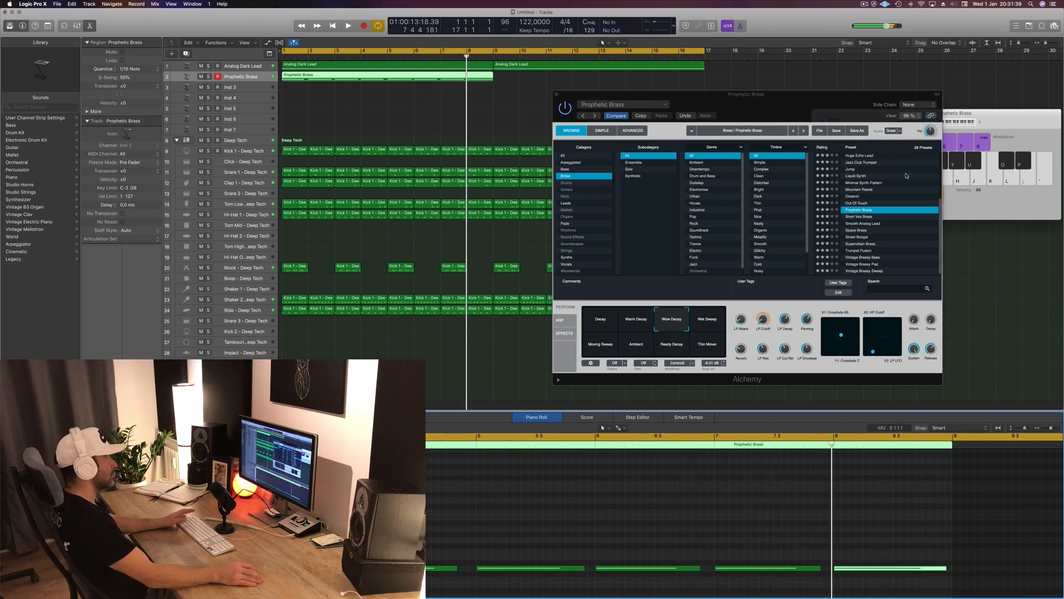
Copy the Prophetic Brass region to bar 9 to cover bars 9 to 16, and select both regions.
{"action": "left_click_drag", "start_coordinate": [794, 105], "coordinate": [661, 160]}
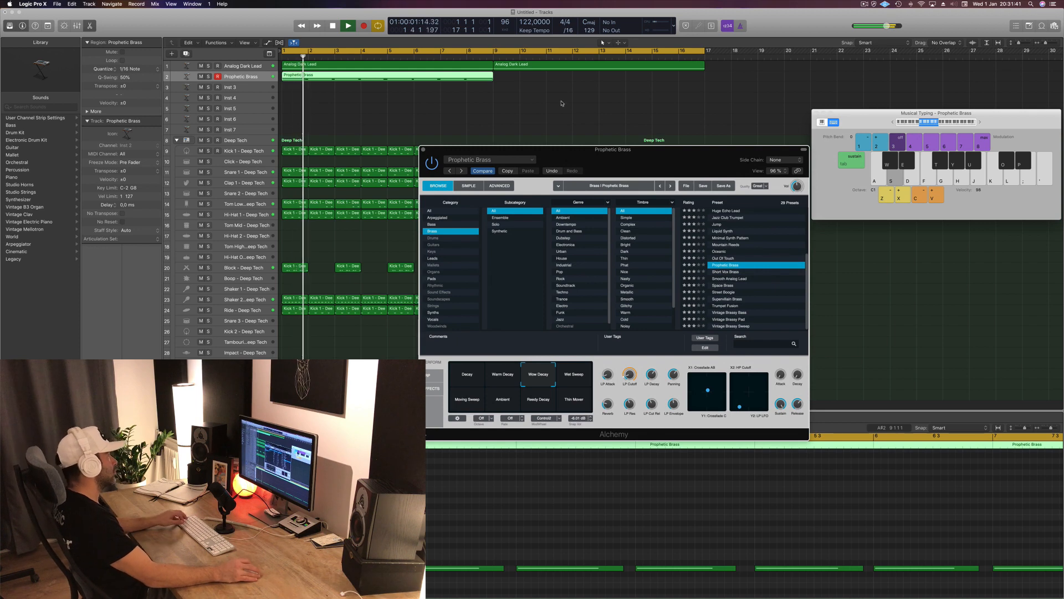
{"action": "left_click_drag", "start_coordinate": [377, 76], "coordinate": [587, 81]}
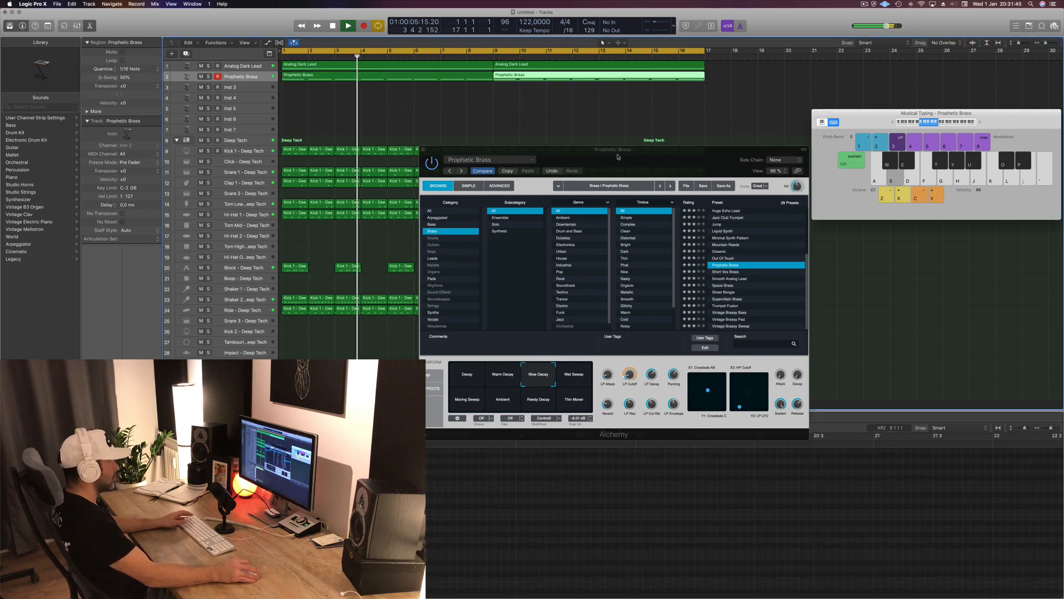
{"action": "left_click_drag", "start_coordinate": [619, 157], "coordinate": [800, 123]}
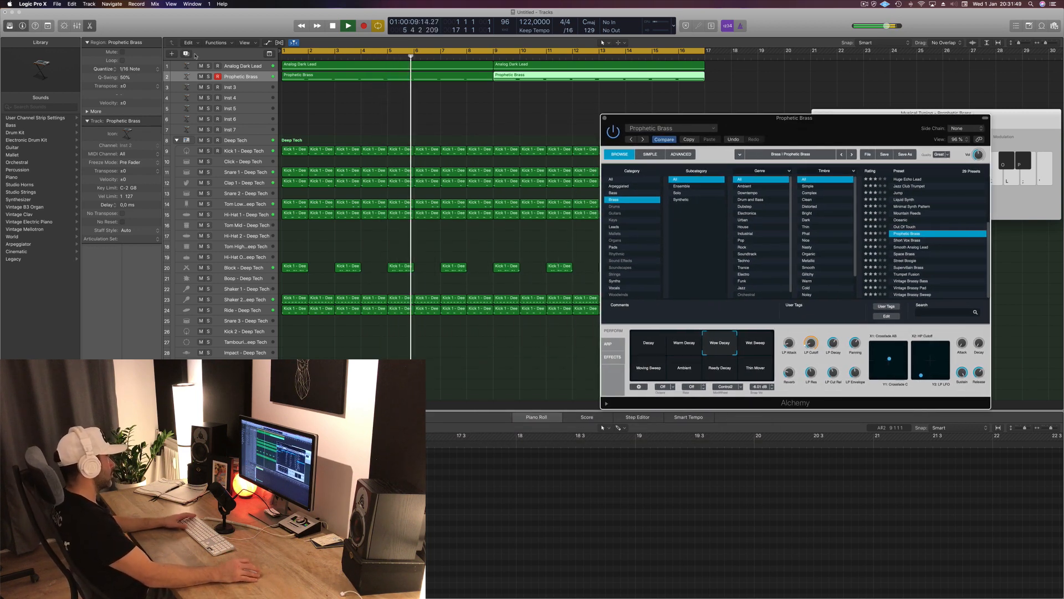
{"action": "left_click", "coordinate": [255, 79]}
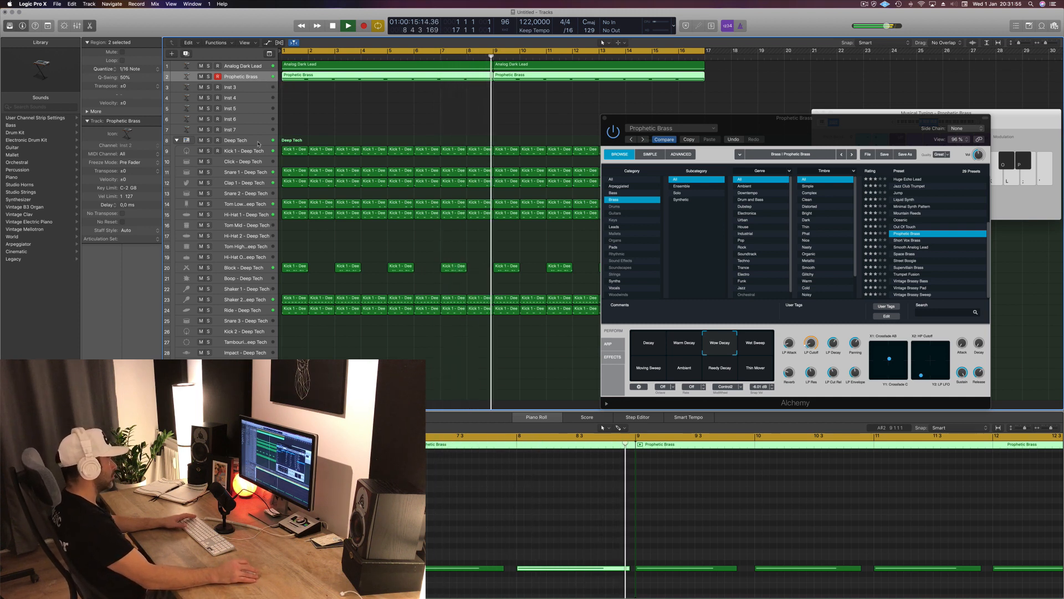
Replay the beat from the start, check the Tom Low track and return to the Prophetic Brass track.
{"action": "key", "text": "space"}
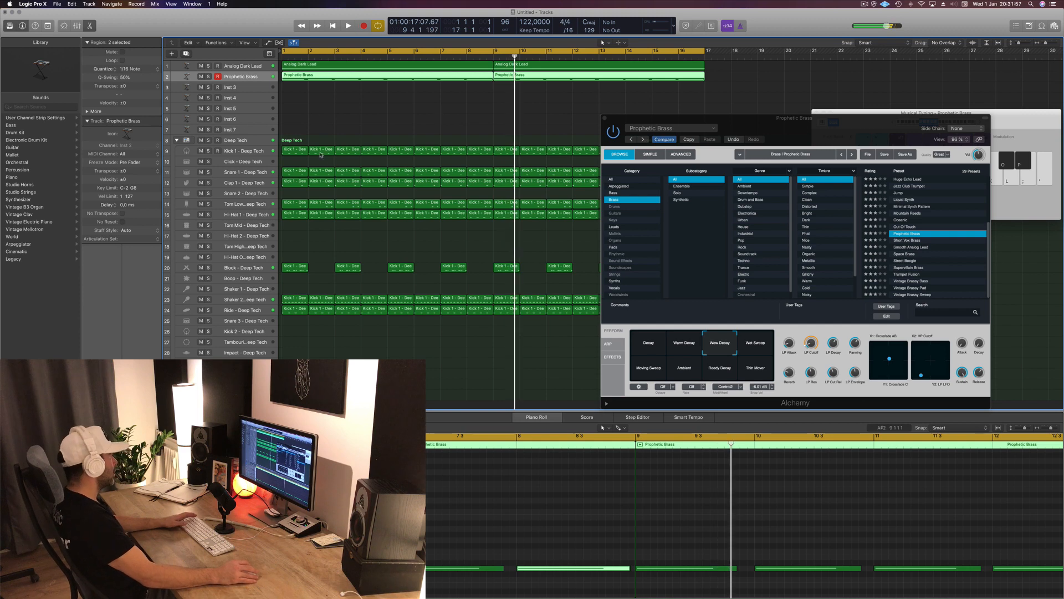
{"action": "key", "text": "Return"}
{"action": "key", "text": "space"}
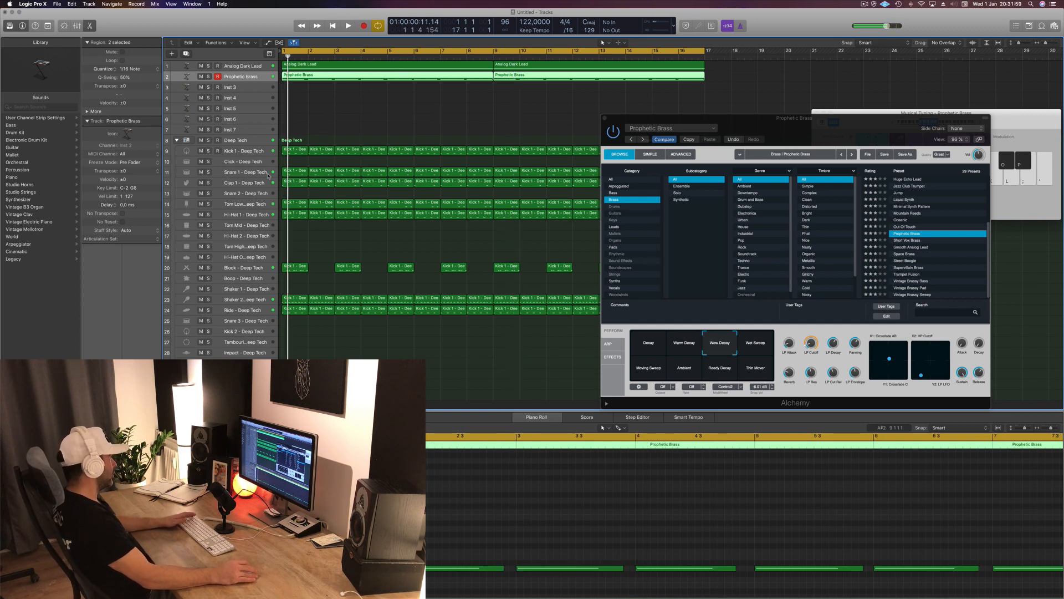
{"action": "left_click", "coordinate": [253, 204]}
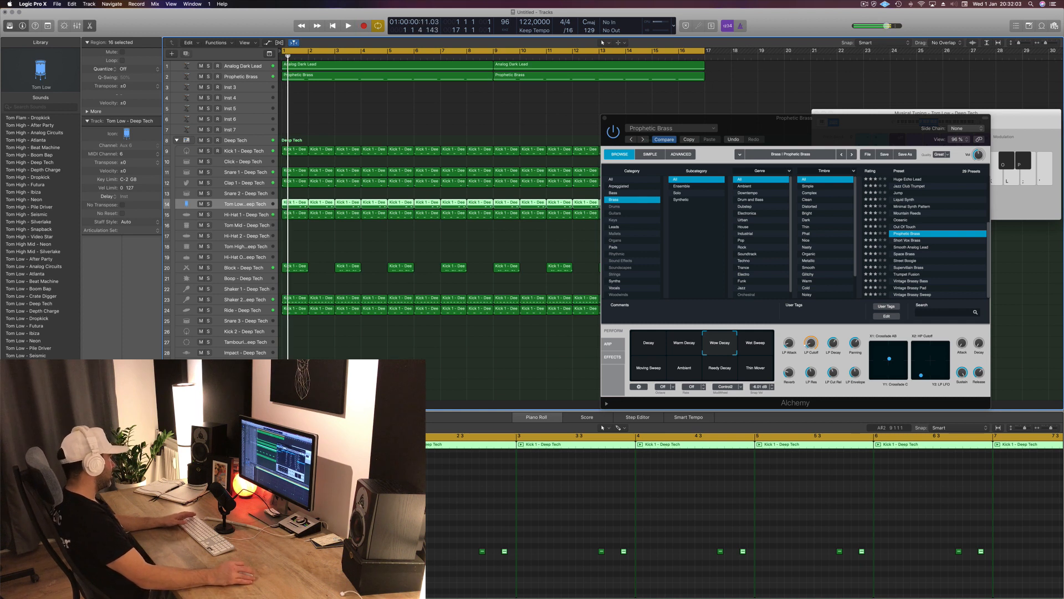
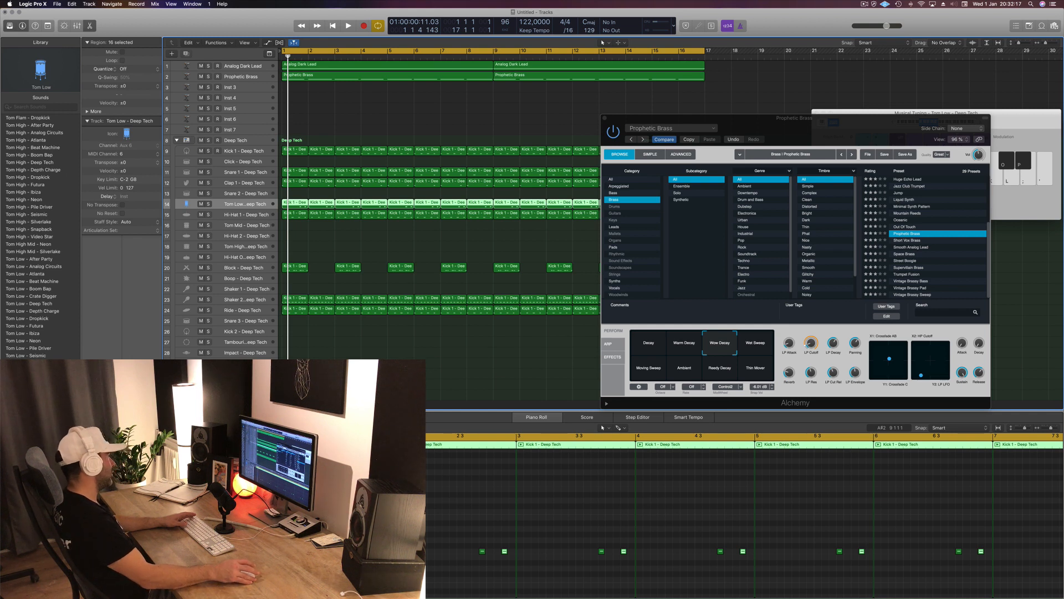
{"action": "key", "text": "space"}
{"action": "left_click", "coordinate": [258, 78]}
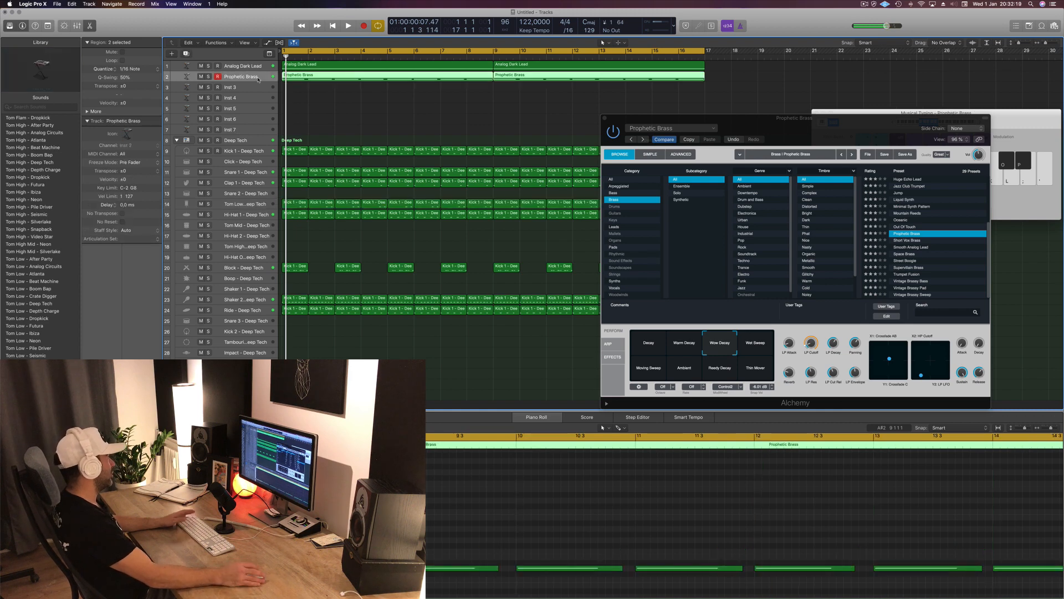
{"action": "key", "text": "space"}
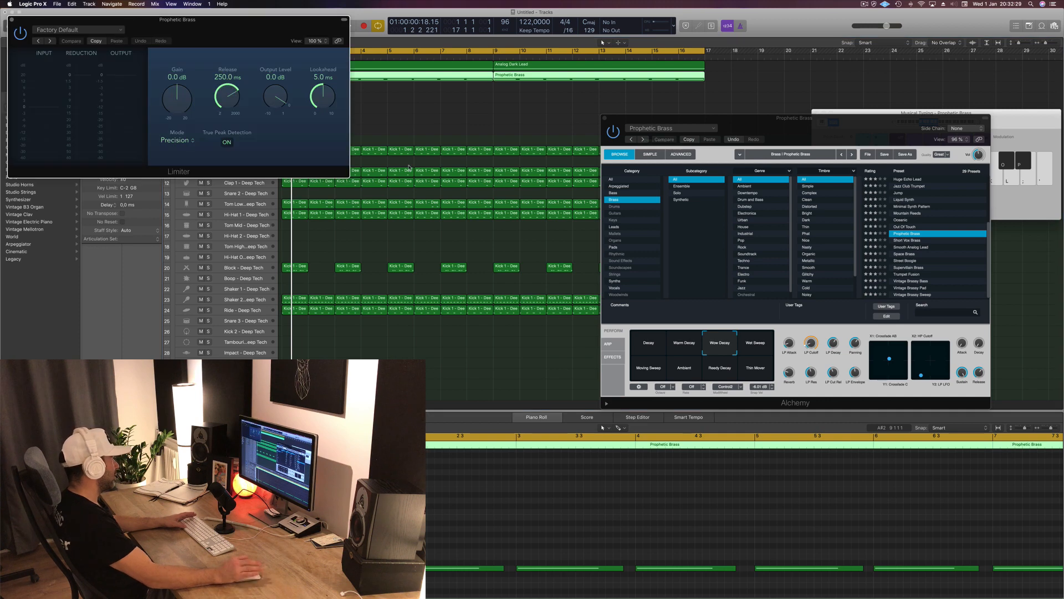
Check the Limiter on the Prophetic Brass track during playback and close its window.
{"action": "key", "text": "space"}
{"action": "left_click_drag", "start_coordinate": [285, 27], "coordinate": [355, 34]}
{"action": "left_click_drag", "start_coordinate": [79, 19], "coordinate": [381, 189]}
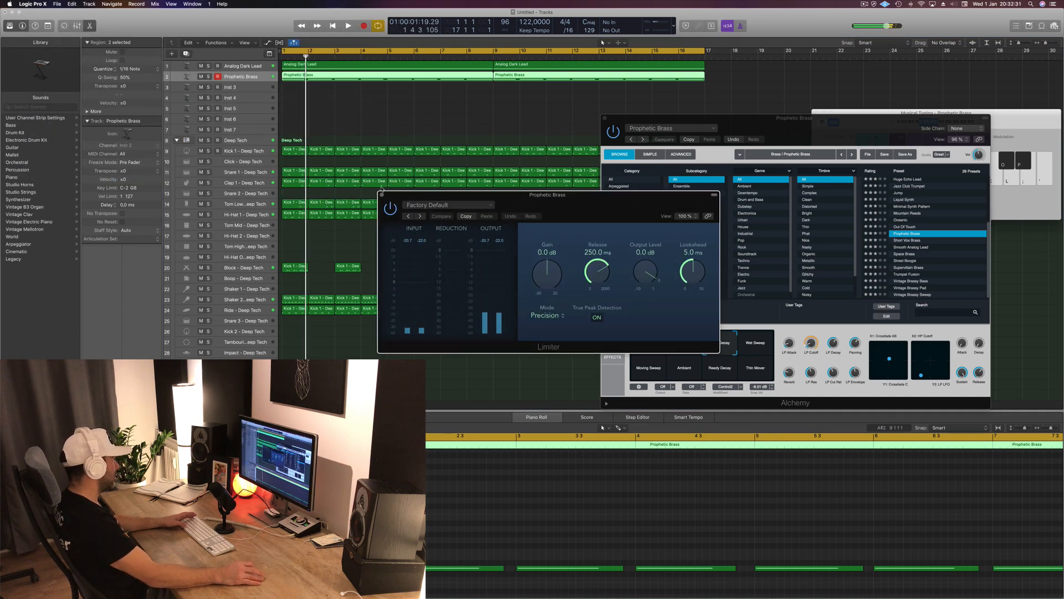
{"action": "left_click", "coordinate": [382, 195]}
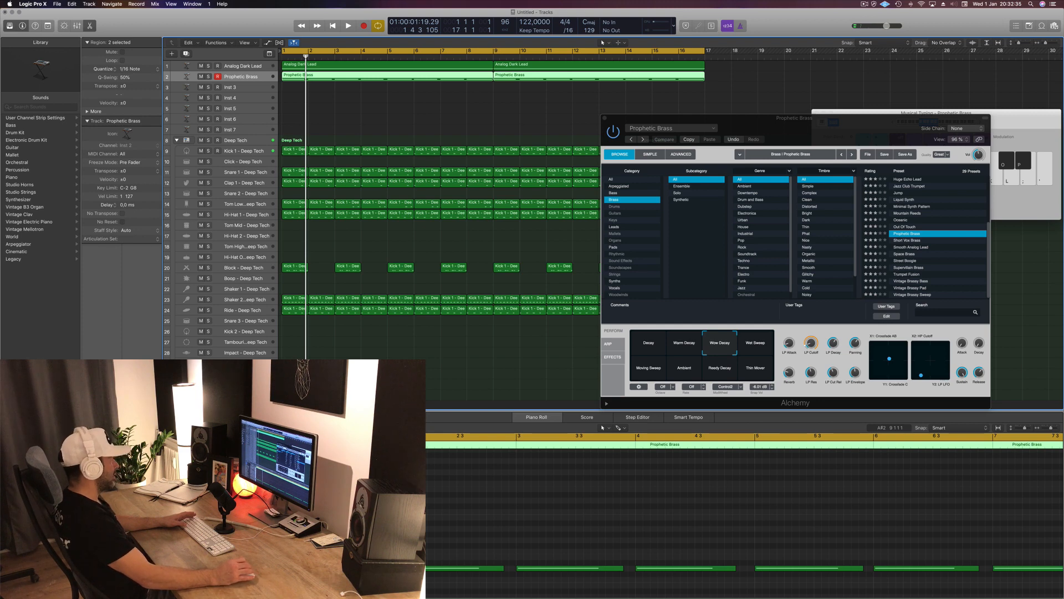
Set Alchemy's side chain input on Prophetic Brass to Bus 21 (Tom Low) while the beat plays.
{"action": "left_click_drag", "start_coordinate": [896, 126], "coordinate": [578, 163]}
{"action": "key", "text": "space"}
{"action": "left_click", "coordinate": [656, 166]}
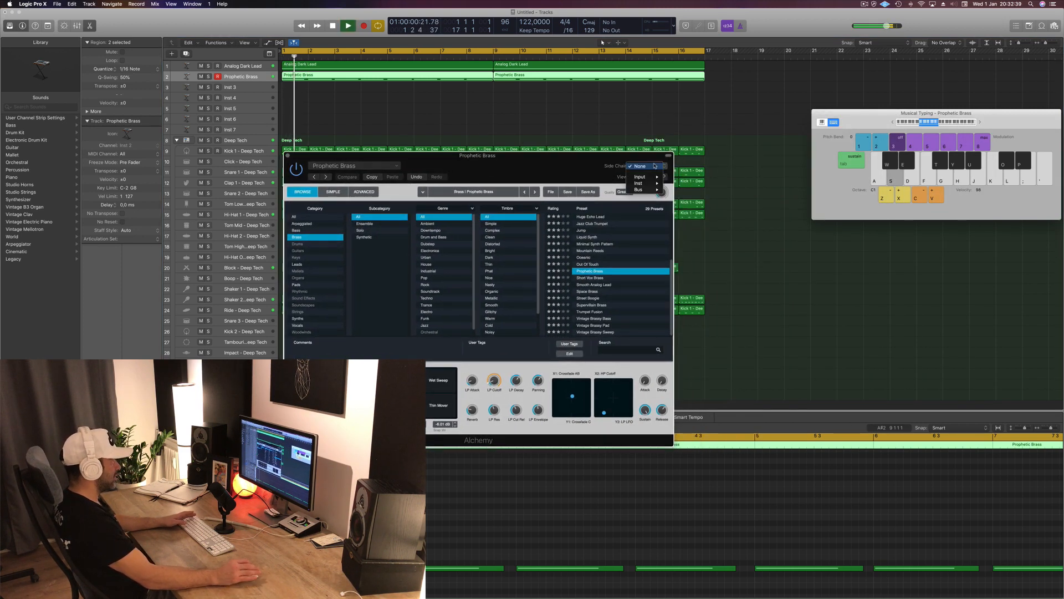
{"action": "mouse_move", "coordinate": [651, 186]}
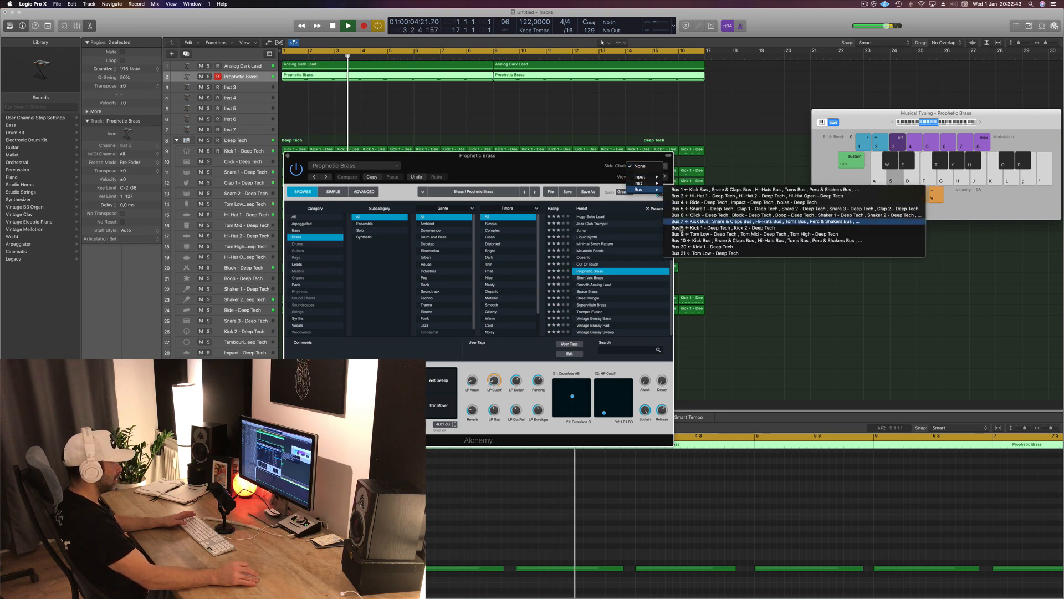
{"action": "left_click", "coordinate": [693, 253]}
{"action": "left_click_drag", "start_coordinate": [507, 173], "coordinate": [700, 183]}
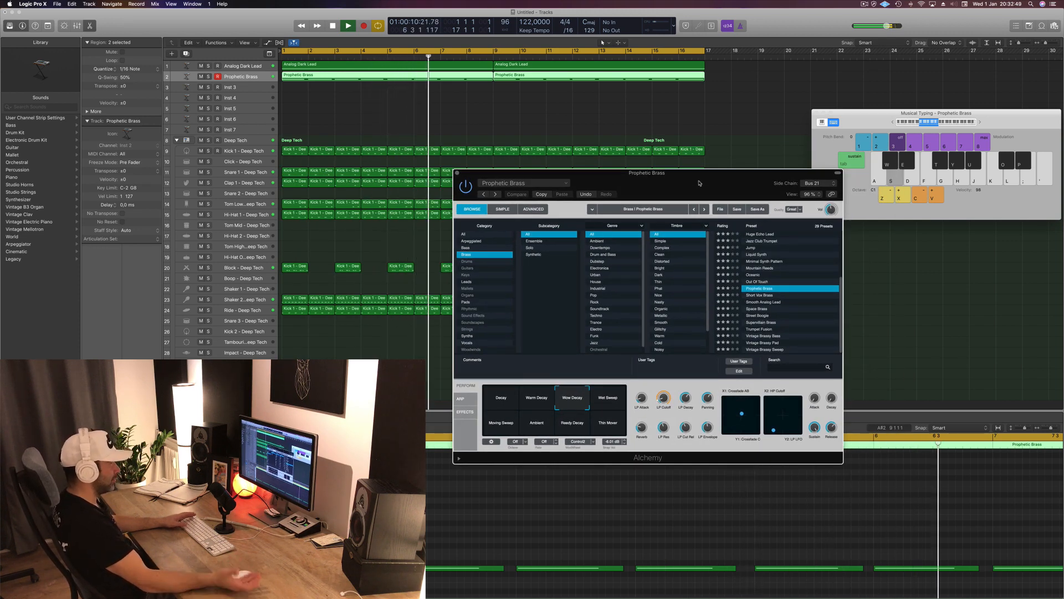
Examine Alchemy's extended parameters for Prophetic Brass, collapse them and stop playback.
{"action": "left_click_drag", "start_coordinate": [699, 183], "coordinate": [644, 149]}
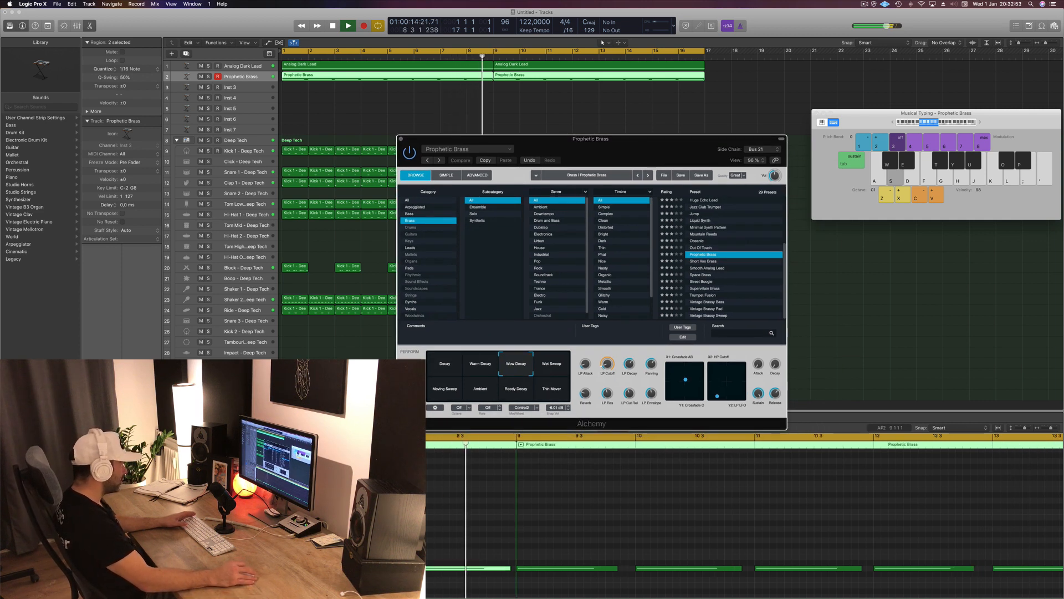
{"action": "left_click", "coordinate": [403, 423]}
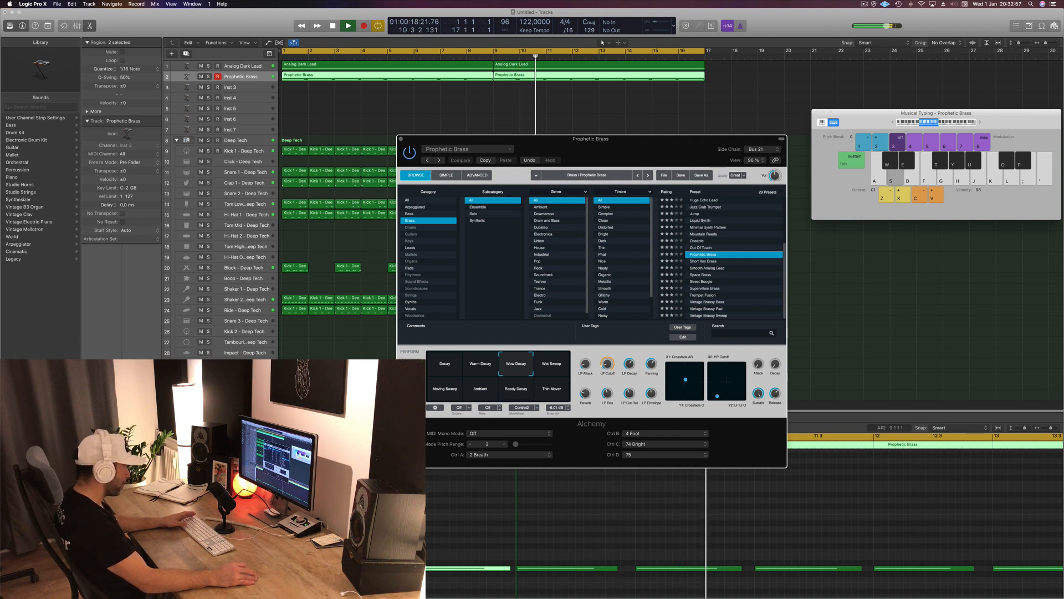
{"action": "left_click", "coordinate": [403, 424]}
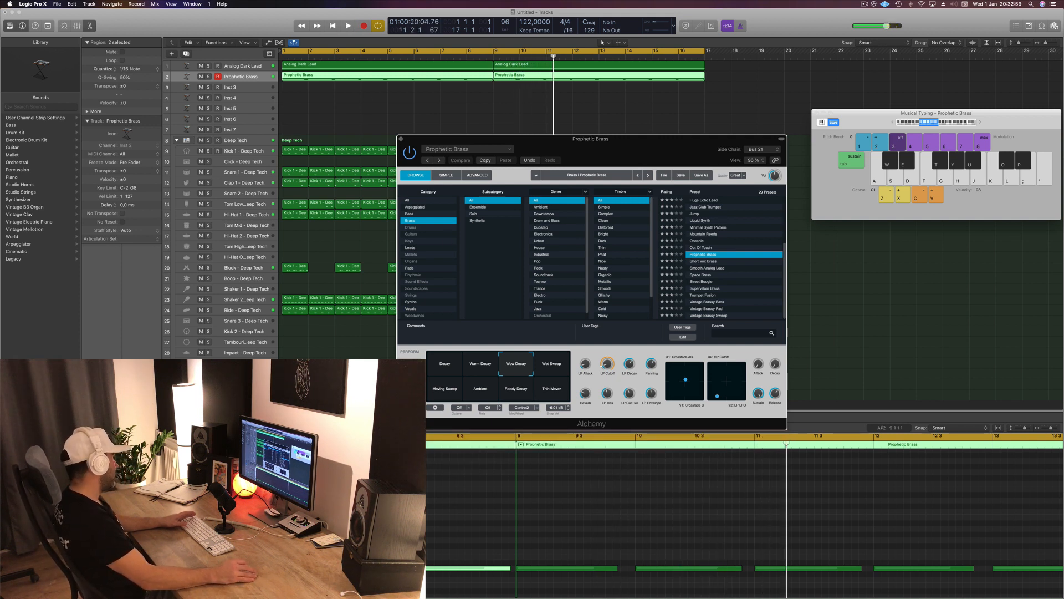
{"action": "key", "text": "super+w"}
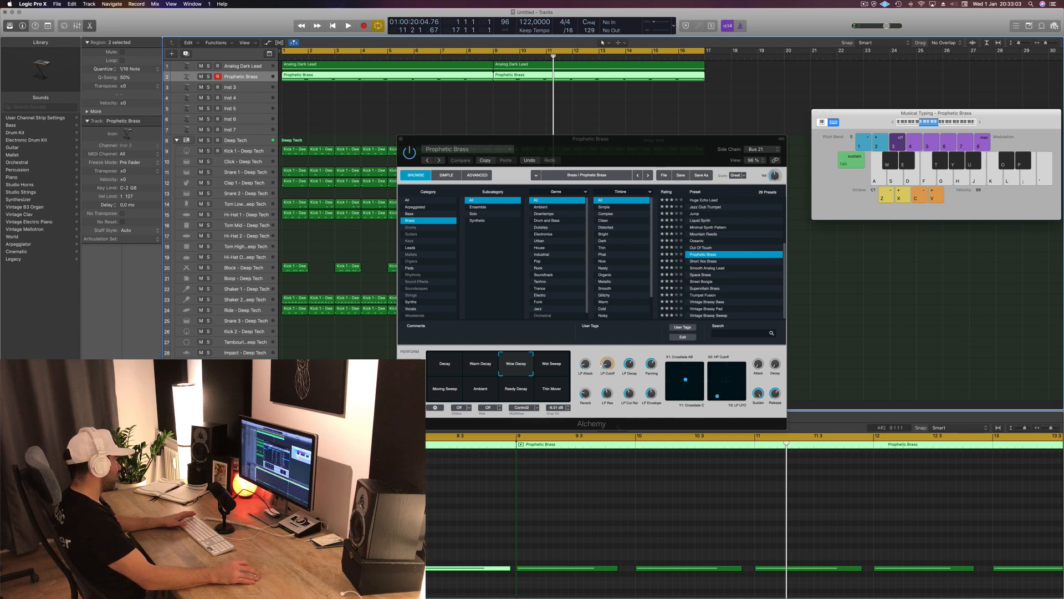
Set the side chain of the Compressor on Prophetic Brass to Bus 21 (Tom Low) and play the beat.
{"action": "left_click_drag", "start_coordinate": [290, 34], "coordinate": [610, 48]}
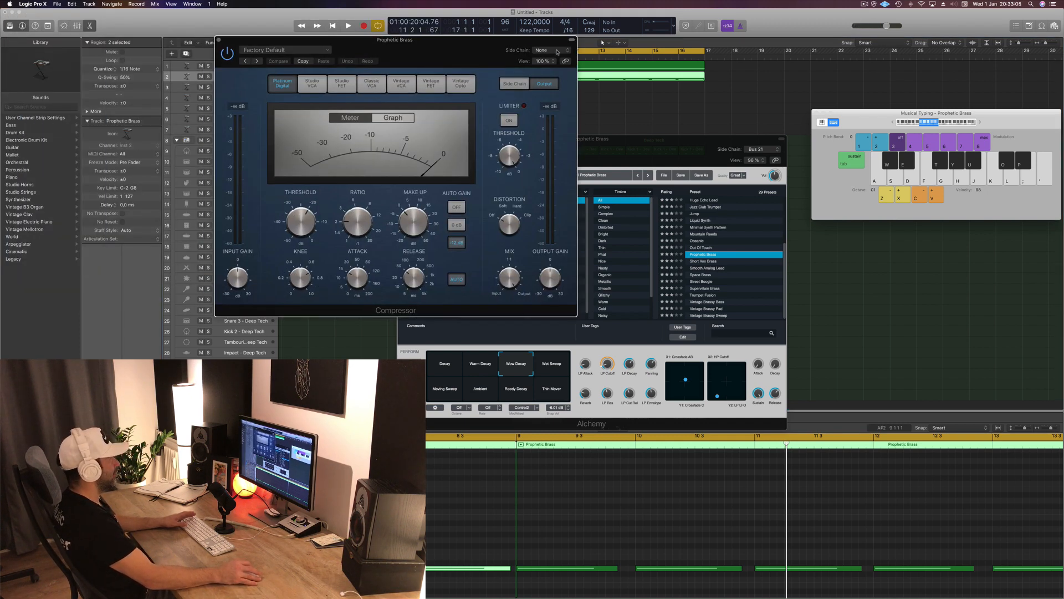
{"action": "mouse_move", "coordinate": [553, 75]}
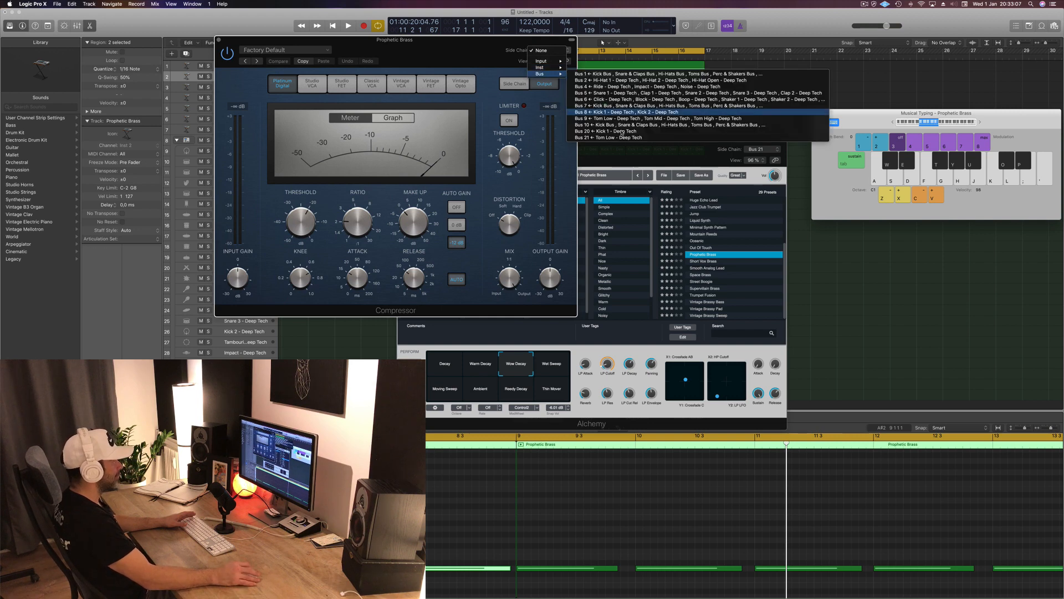
{"action": "left_click", "coordinate": [630, 138]}
{"action": "left_click_drag", "start_coordinate": [445, 47], "coordinate": [640, 118]}
{"action": "key", "text": "space"}
{"action": "key", "text": "space"}
{"action": "key", "text": "space"}
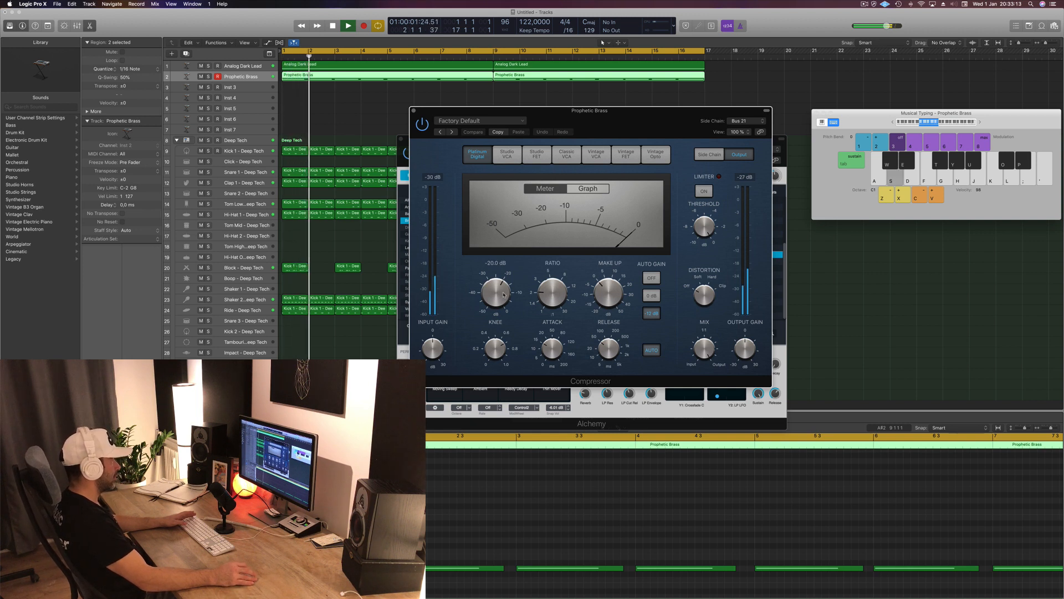
Reselect Bus 21 (Tom Low) as the side chain source of the Compressor on Prophetic Brass and replay the beat.
{"action": "key", "text": "space"}
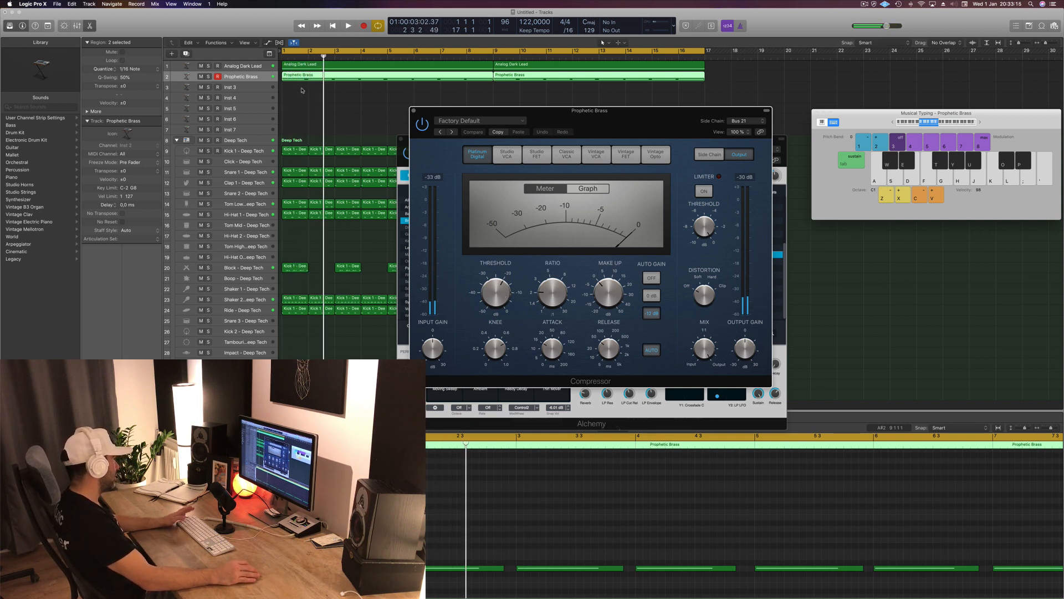
{"action": "key", "text": "space"}
{"action": "left_click", "coordinate": [749, 123]}
{"action": "left_click", "coordinate": [760, 117]}
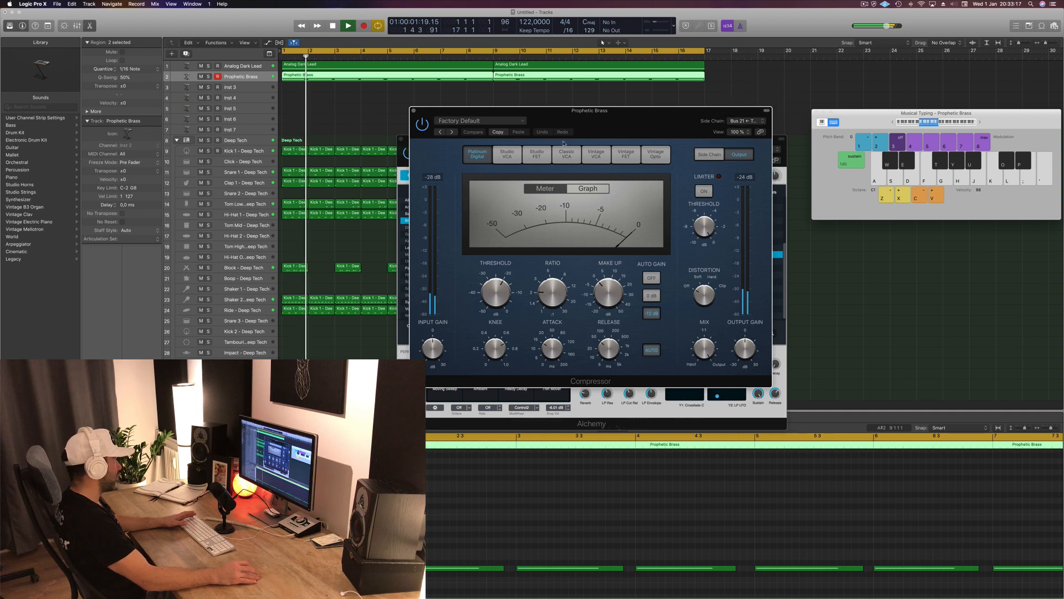
Deselect the brass regions, select the Tom Low track and replay the beat from the start.
{"action": "key", "text": "space"}
{"action": "left_click", "coordinate": [295, 192]}
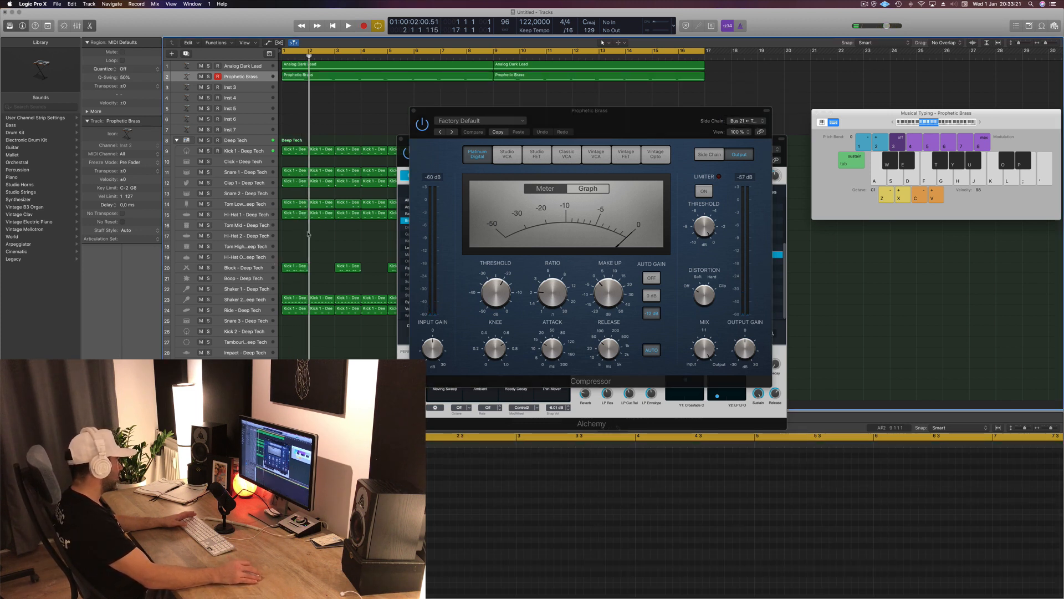
{"action": "key", "text": "space"}
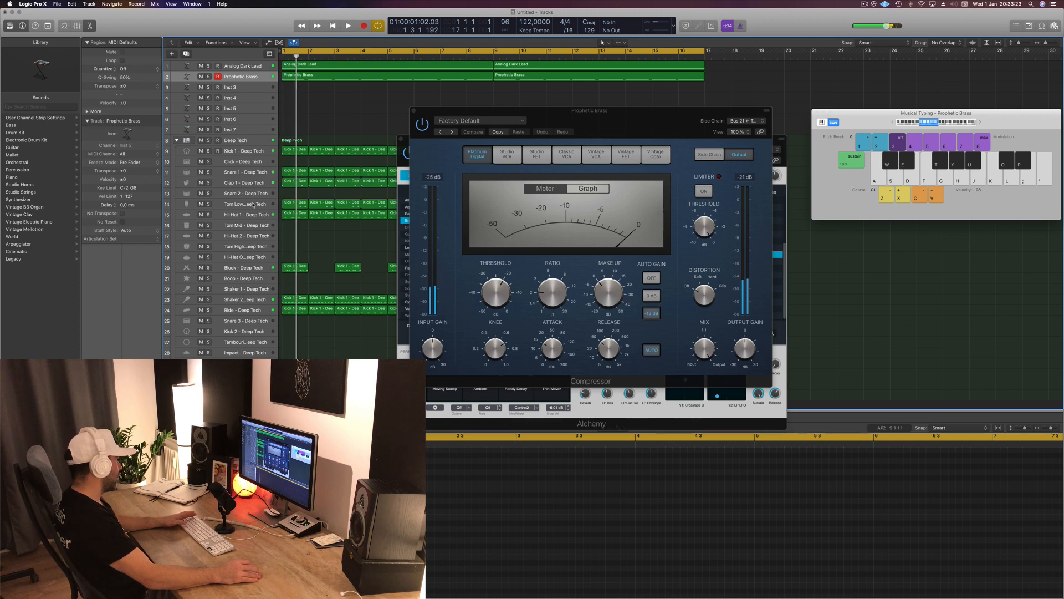
{"action": "left_click", "coordinate": [253, 205]}
{"action": "key", "text": "space"}
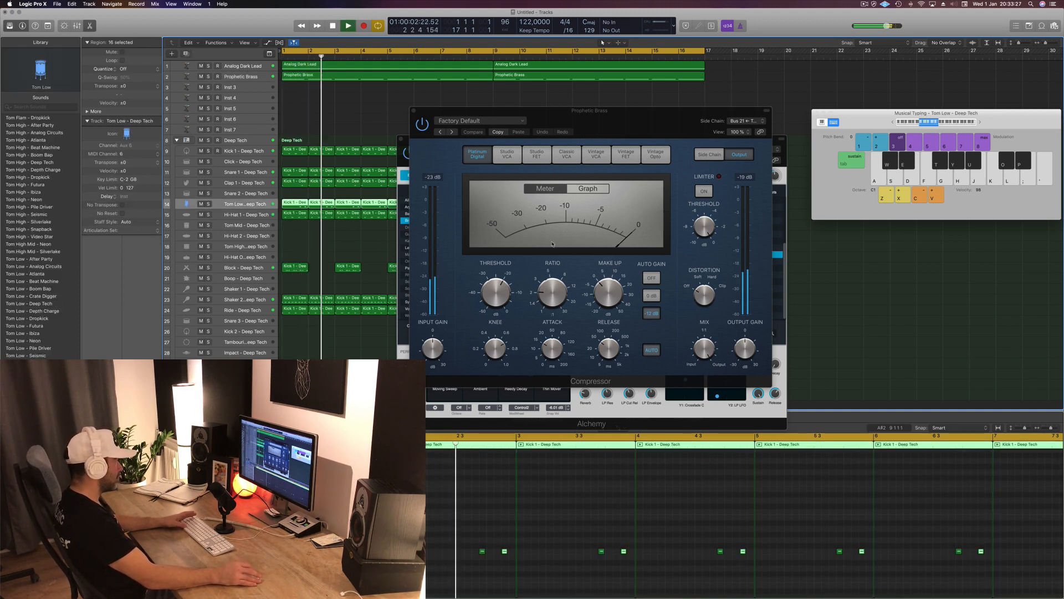
Set the threshold of the Compressor on Prophetic Brass to -25.5 dB and replay the beat.
{"action": "key", "text": "space"}
{"action": "left_click", "coordinate": [501, 309]}
{"action": "key", "text": "space"}
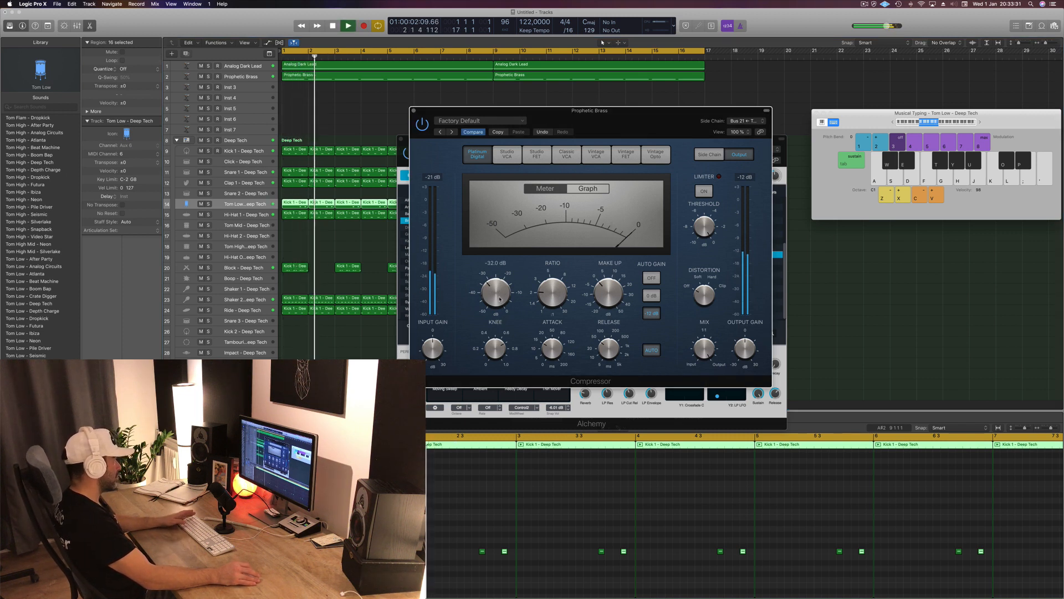
{"action": "left_click_drag", "start_coordinate": [500, 299], "coordinate": [501, 291]}
{"action": "key", "text": "space"}
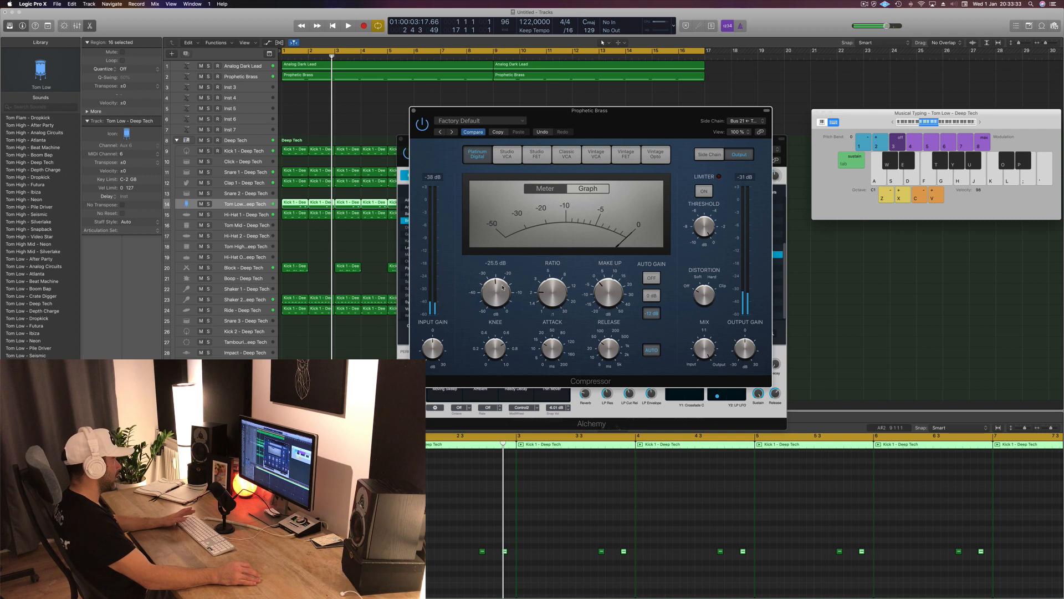
{"action": "key", "text": "space"}
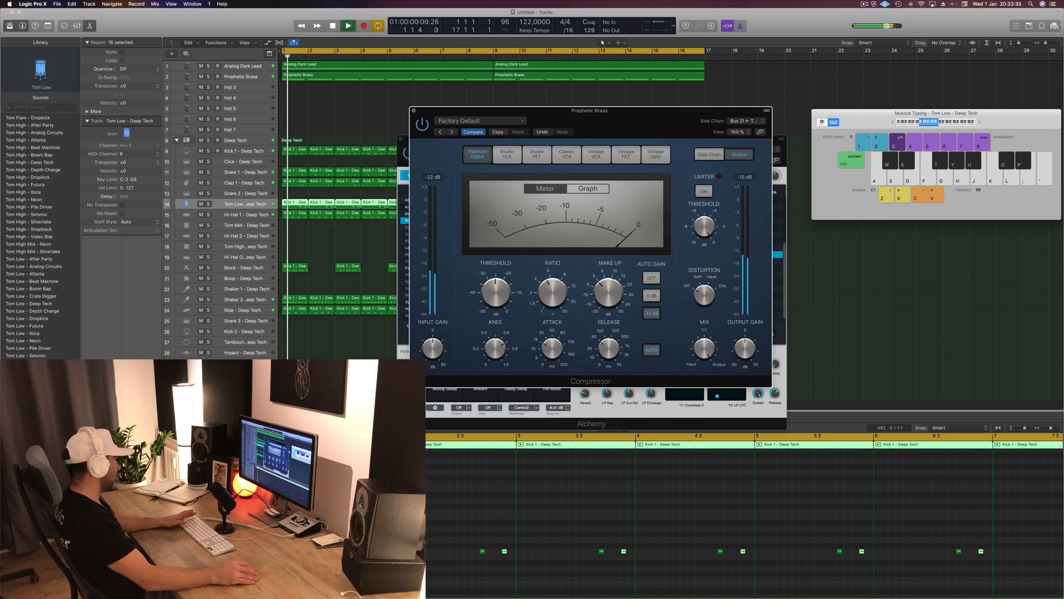
{"action": "key", "text": "space"}
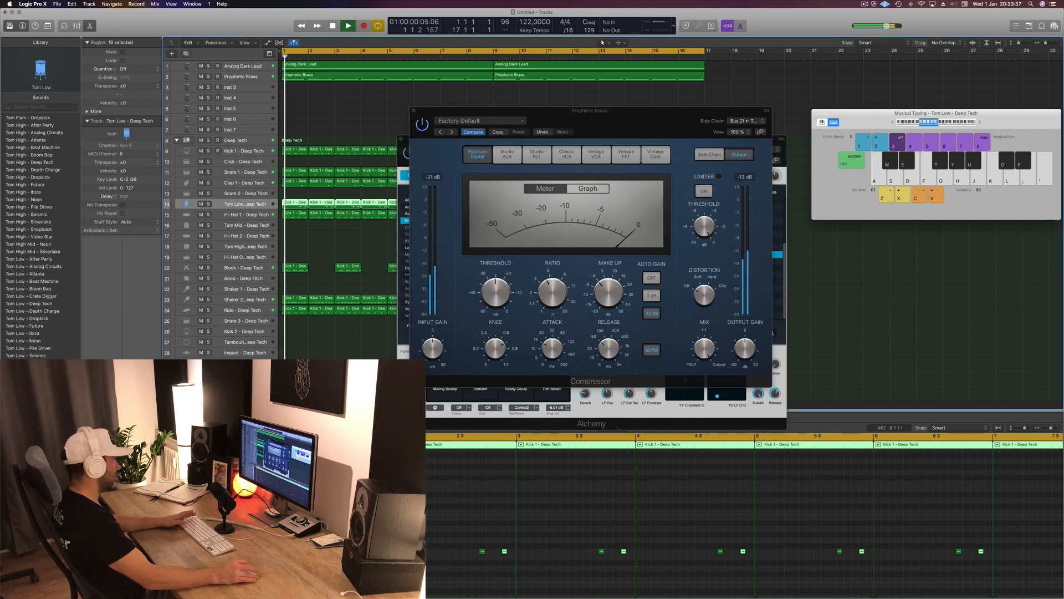
Set the Compressor's ratio to 8.7:1 and its threshold to -21.5 dB during playback, moving its window off Alchemy's category list.
{"action": "left_click_drag", "start_coordinate": [638, 123], "coordinate": [671, 142]}
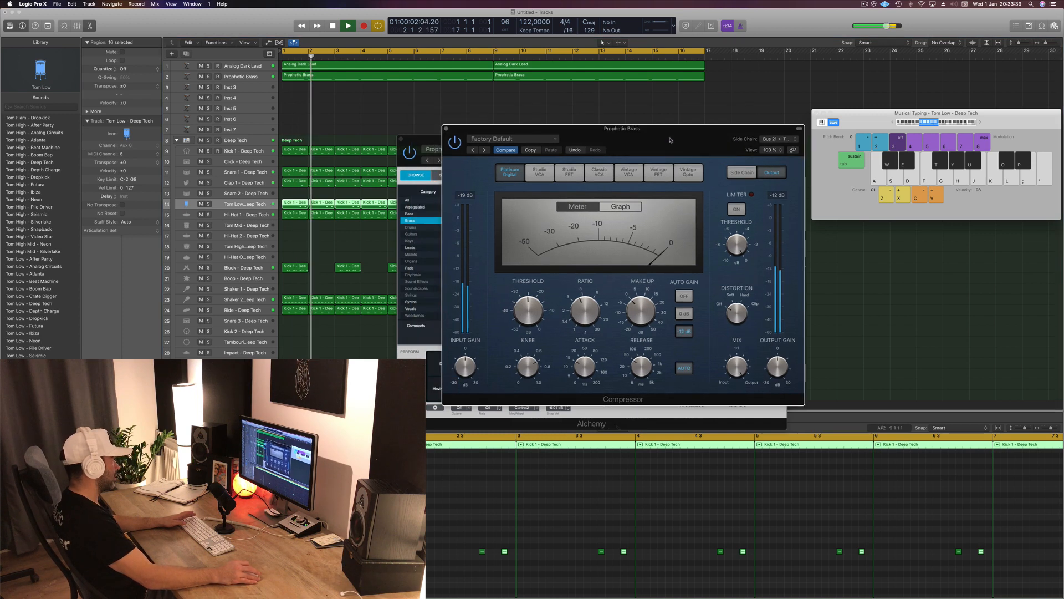
{"action": "key", "text": "space"}
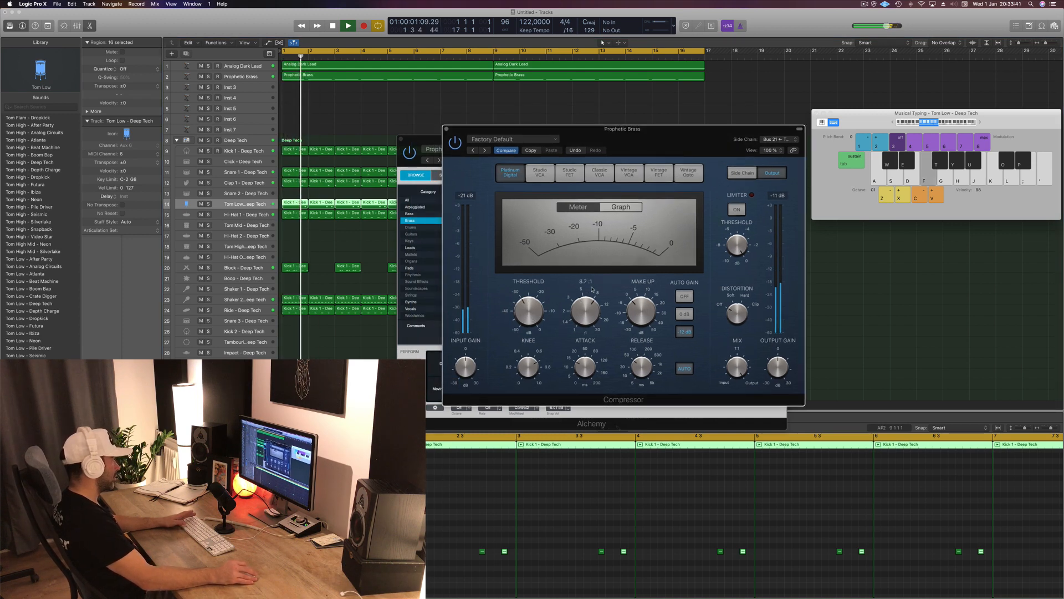
{"action": "left_click_drag", "start_coordinate": [524, 292], "coordinate": [529, 307]}
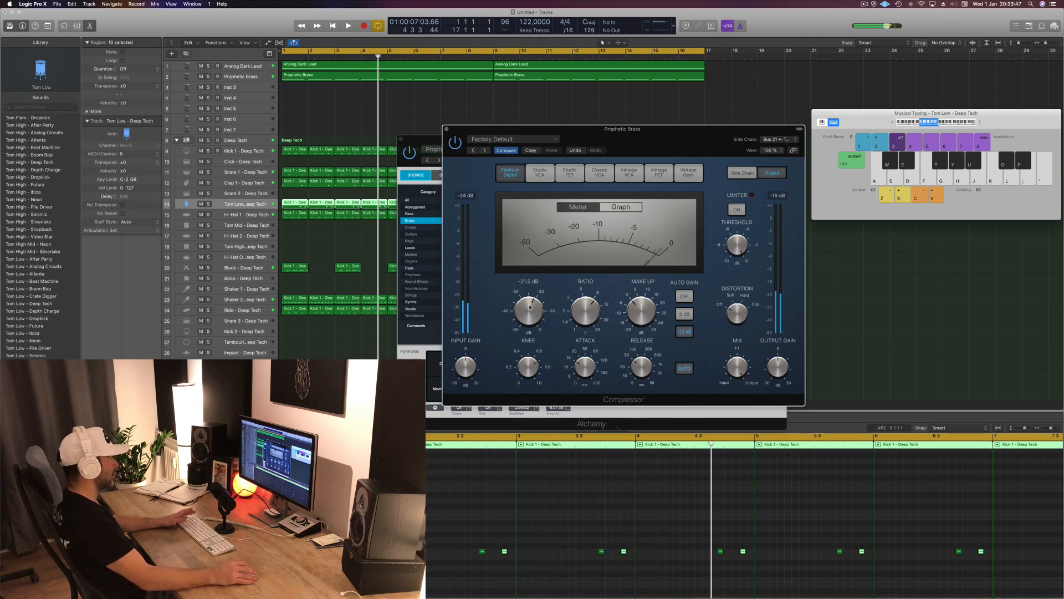
{"action": "key", "text": "space"}
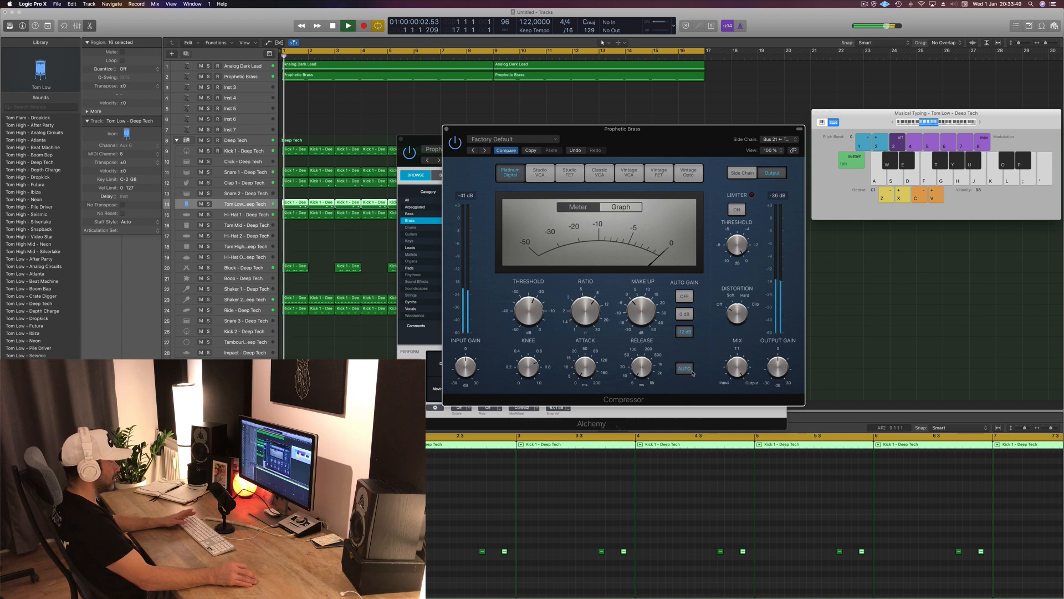
Turn off the Compressor's automatic release, set its side chain detection to Peak and replay the beat.
{"action": "left_click", "coordinate": [687, 368]}
{"action": "key", "text": "space"}
{"action": "left_click", "coordinate": [747, 175]}
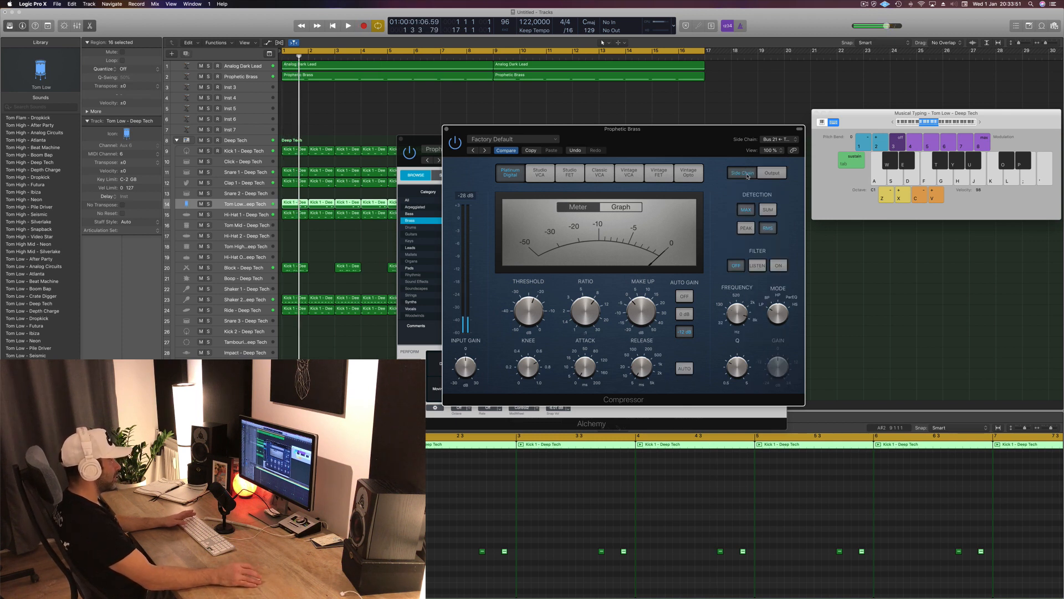
{"action": "key", "text": "space"}
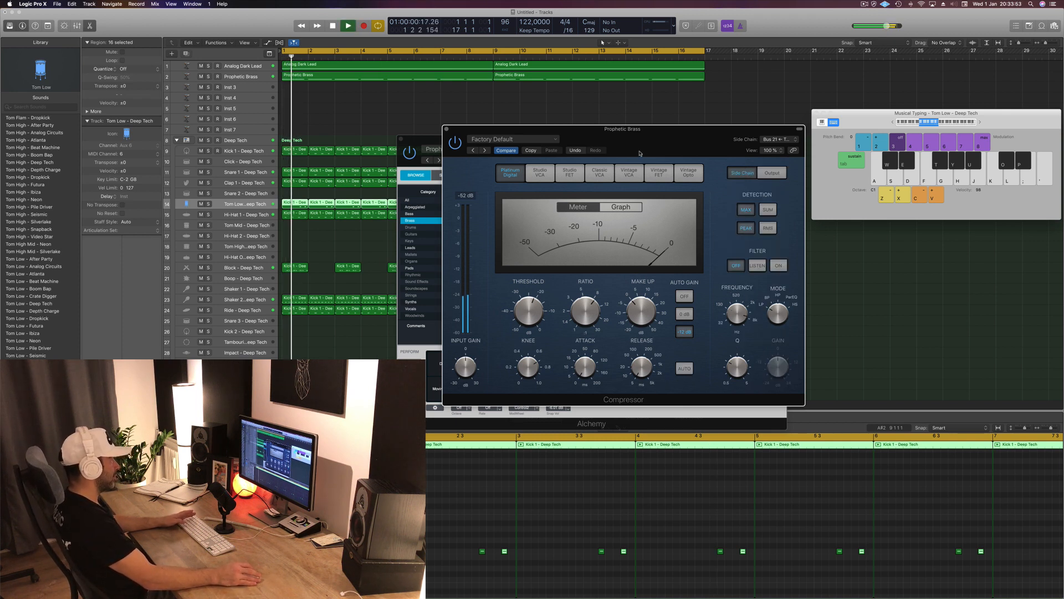
Readjust the Compressor's threshold by ear during playback and move its window clear of Alchemy.
{"action": "left_click_drag", "start_coordinate": [689, 138], "coordinate": [775, 178]}
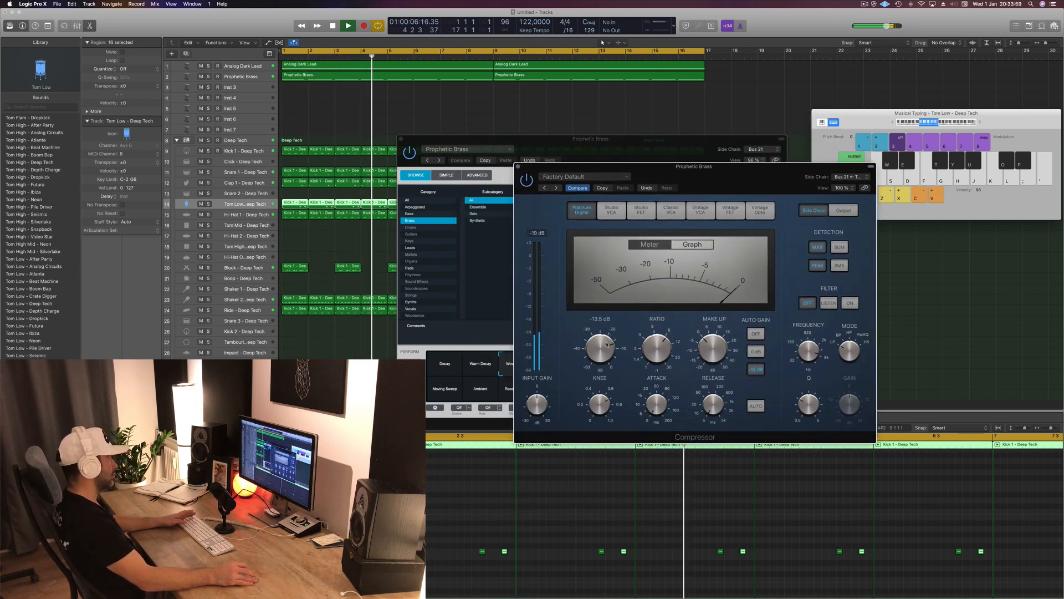
{"action": "left_click_drag", "start_coordinate": [607, 346], "coordinate": [606, 358]}
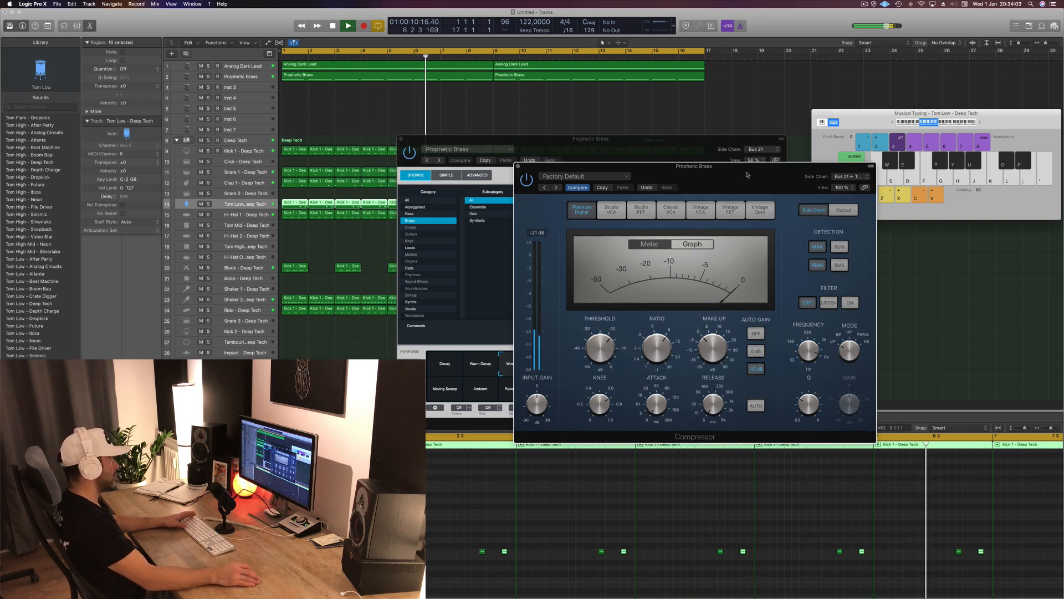
{"action": "left_click_drag", "start_coordinate": [733, 166], "coordinate": [1058, 84]}
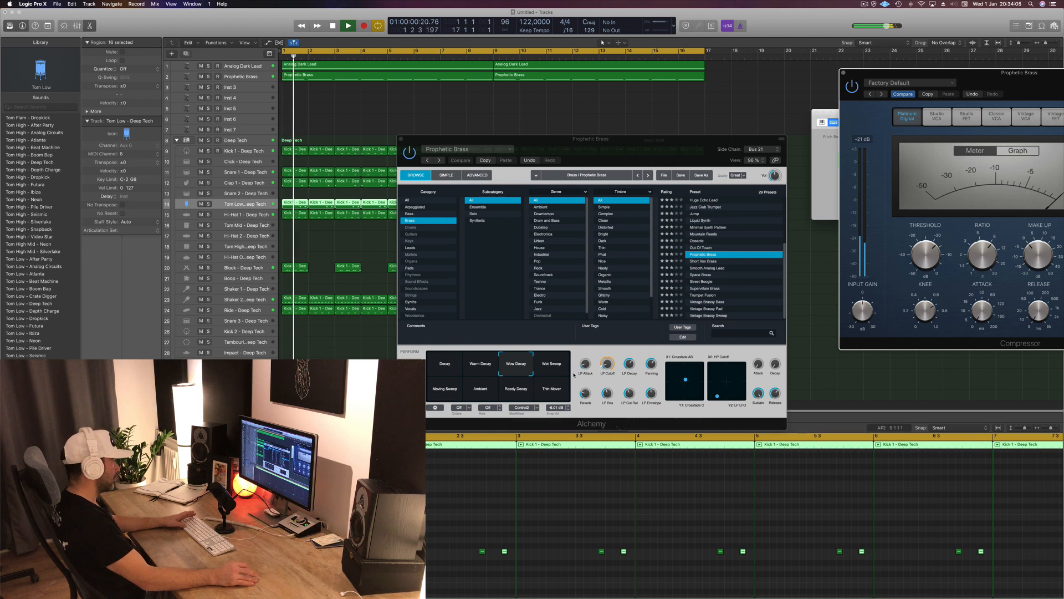
Audition Alchemy's Moving Sweep, Ambient, Ready Decay and Thin Mover snapshots during playback, and return to Wow Decay.
{"action": "left_click", "coordinate": [444, 395]}
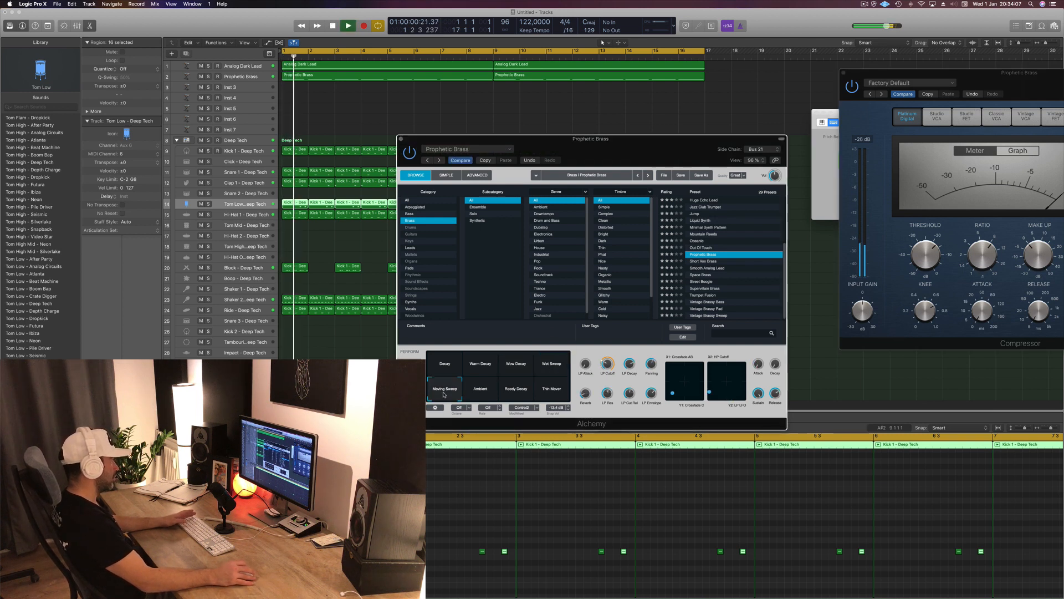
{"action": "left_click", "coordinate": [480, 389]}
{"action": "left_click", "coordinate": [514, 390]}
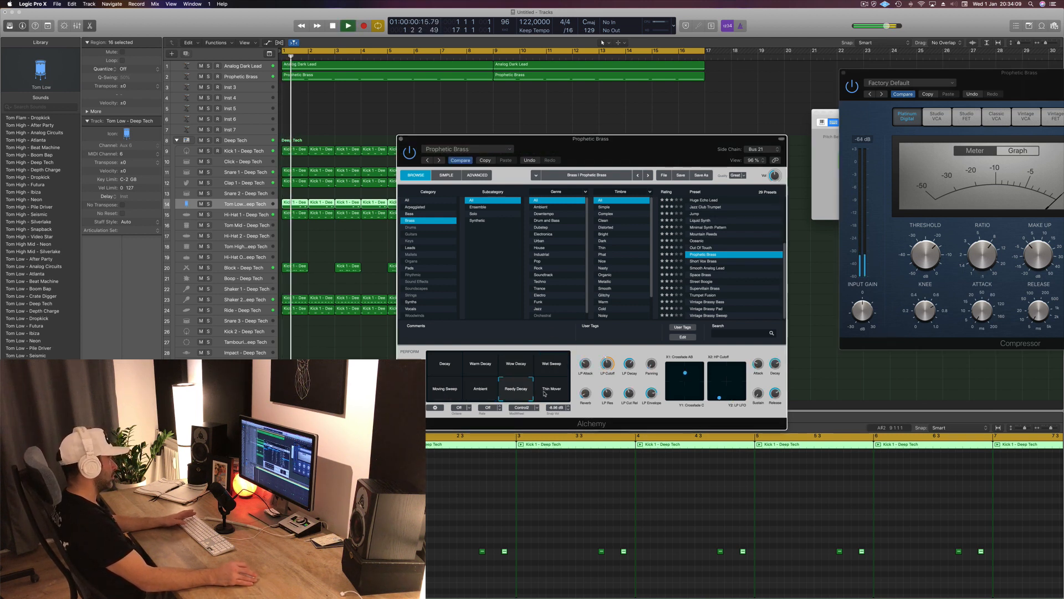
{"action": "left_click", "coordinate": [546, 391]}
{"action": "left_click", "coordinate": [516, 363]}
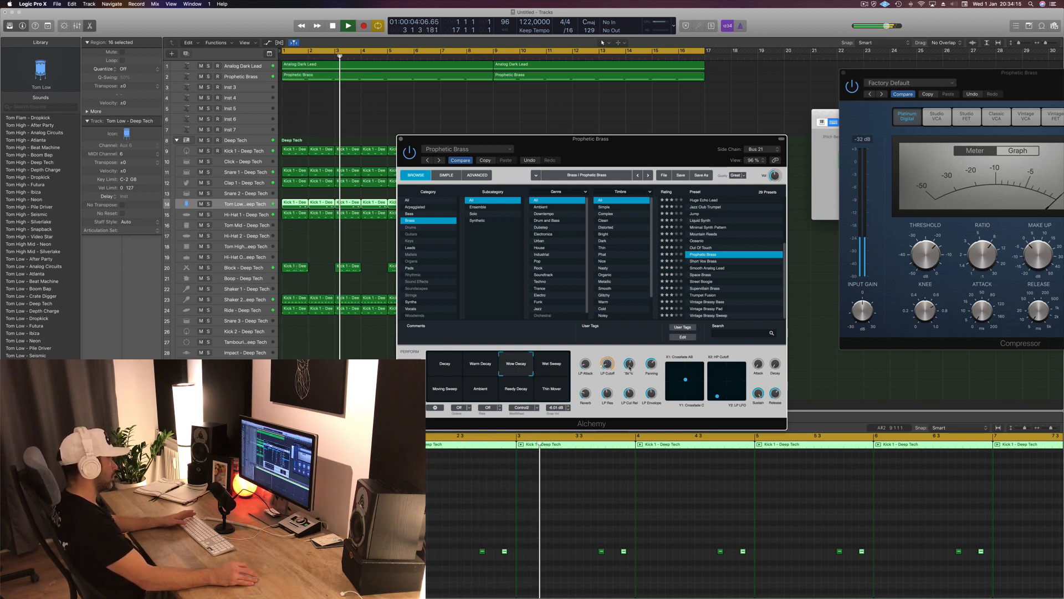
Replay the beat from the start and open Alchemy's Advanced view for Prophetic Brass.
{"action": "key", "text": "Return"}
{"action": "key", "text": "Return"}
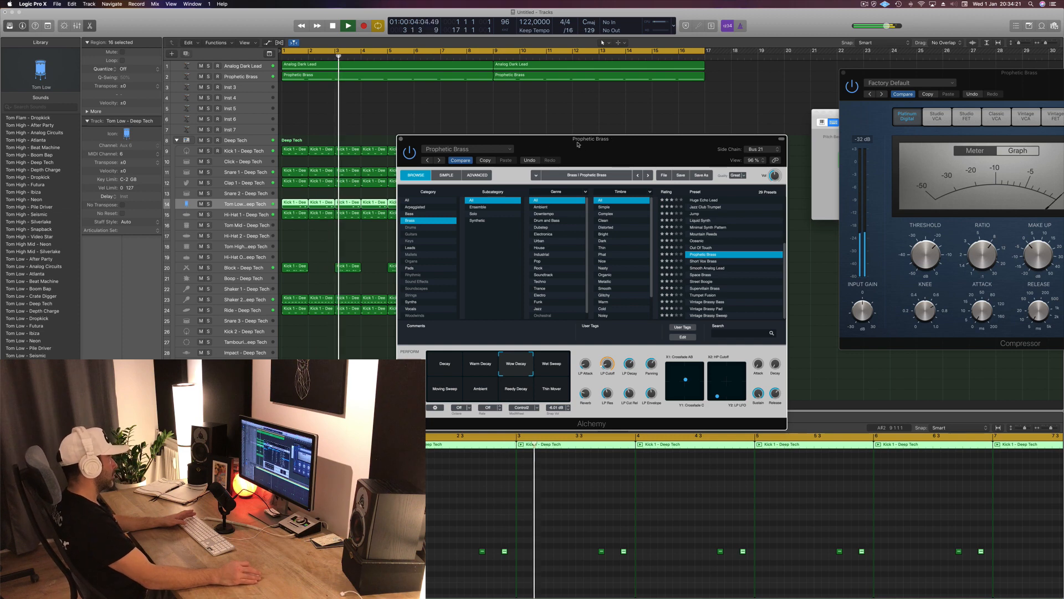
{"action": "left_click", "coordinate": [447, 175]}
{"action": "left_click", "coordinate": [478, 175]}
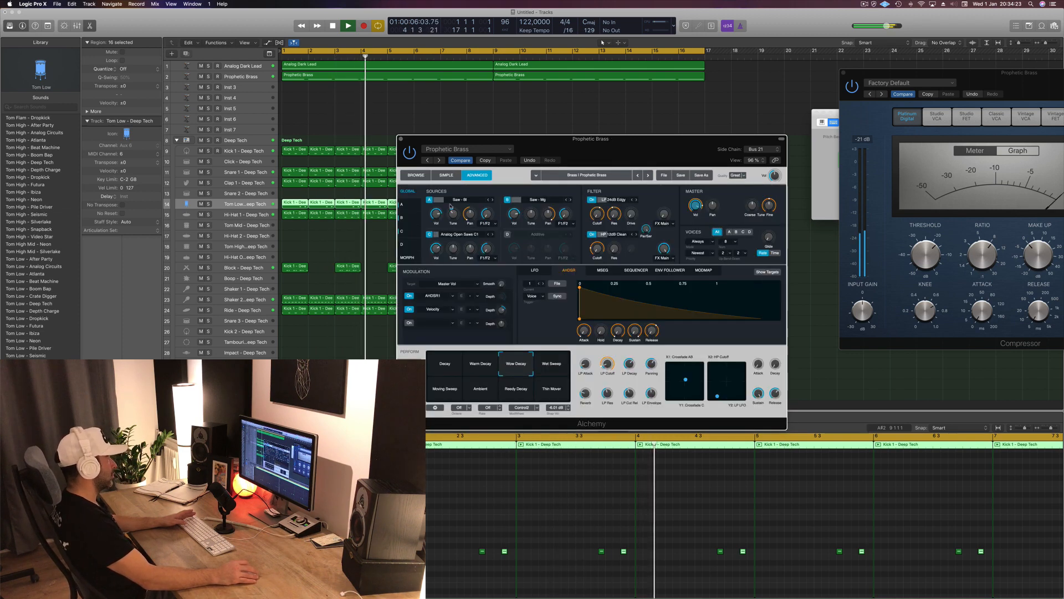
Open the first Prophetic Brass region in the piano roll, select its notes and audition them.
{"action": "key", "text": "Return"}
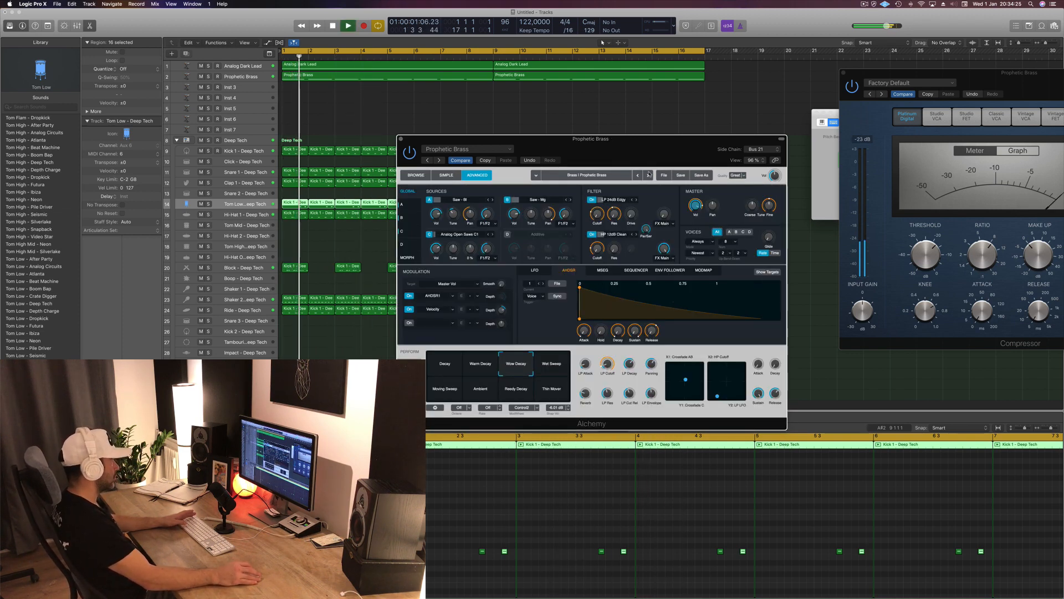
{"action": "left_click", "coordinate": [360, 84]}
{"action": "left_click", "coordinate": [357, 78]}
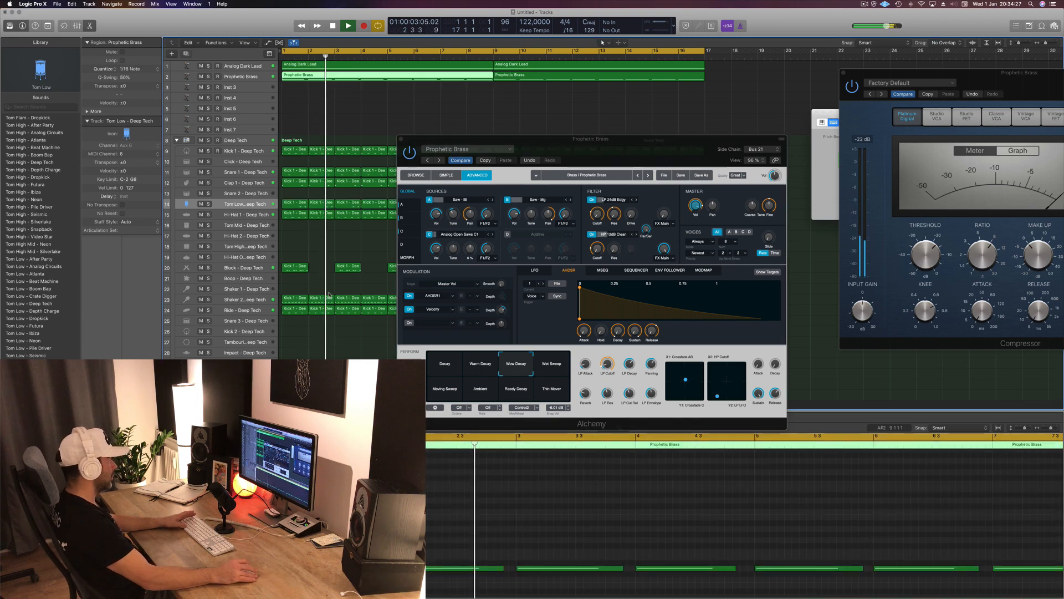
{"action": "key", "text": "space"}
{"action": "scroll", "coordinate": [438, 499], "scroll_direction": "left", "scroll_amount": 5}
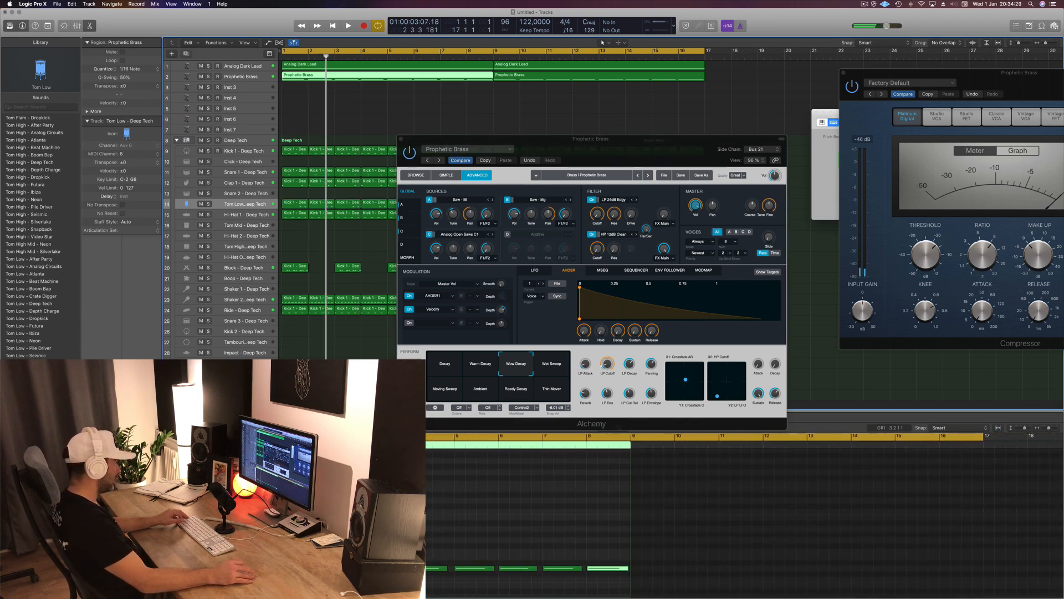
{"action": "left_click_drag", "start_coordinate": [305, 551], "coordinate": [609, 570]}
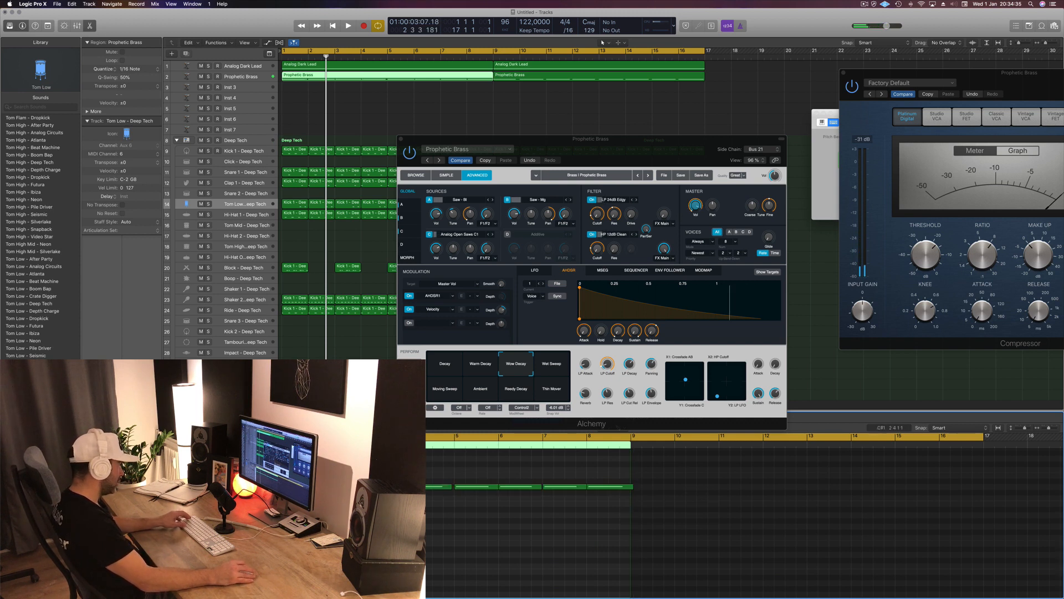
{"action": "key", "text": "space"}
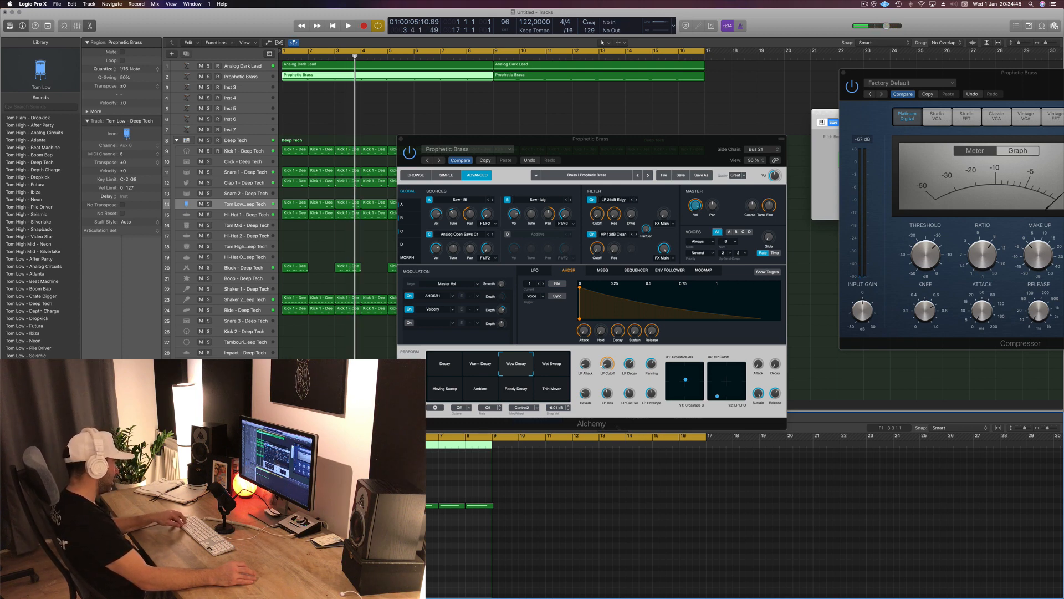
{"action": "key", "text": "space"}
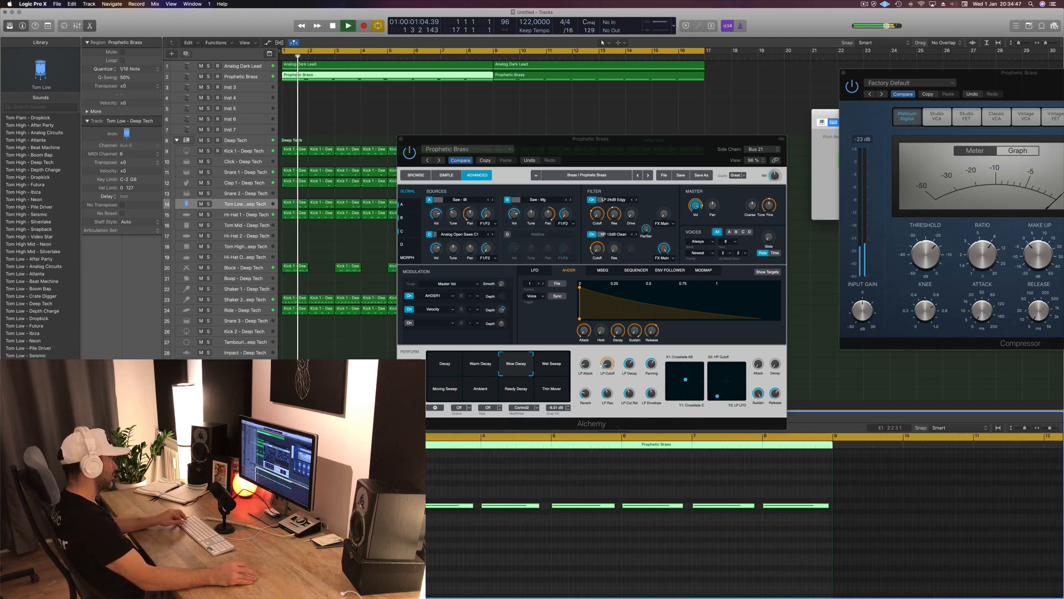
Close the Prophetic Brass track's Alchemy window and select the Prophetic Brass track with its regions.
{"action": "left_click_drag", "start_coordinate": [519, 140], "coordinate": [558, 131]}
{"action": "left_click", "coordinate": [439, 129]}
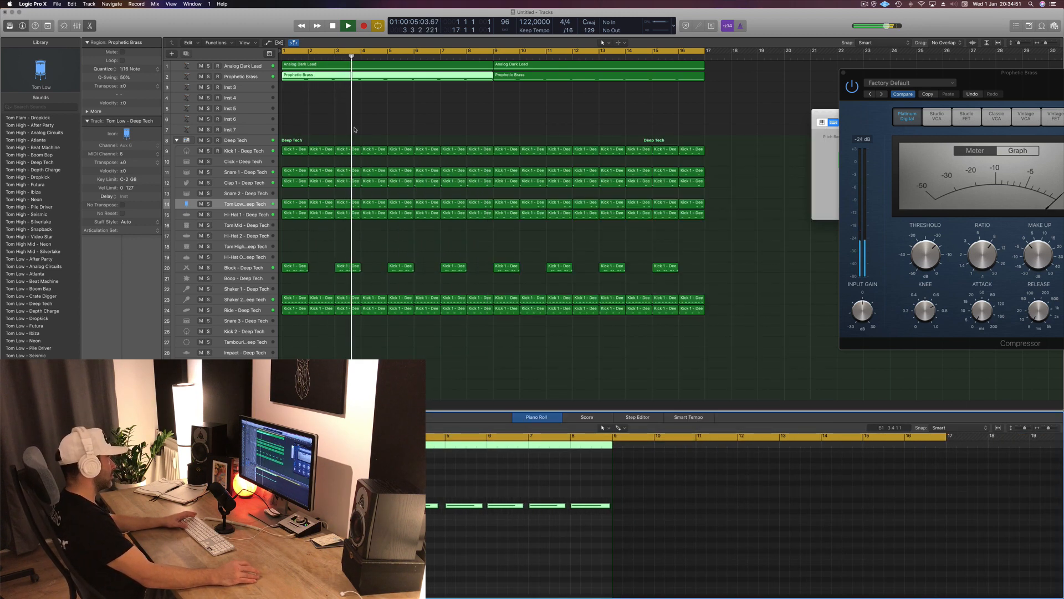
{"action": "key", "text": "space"}
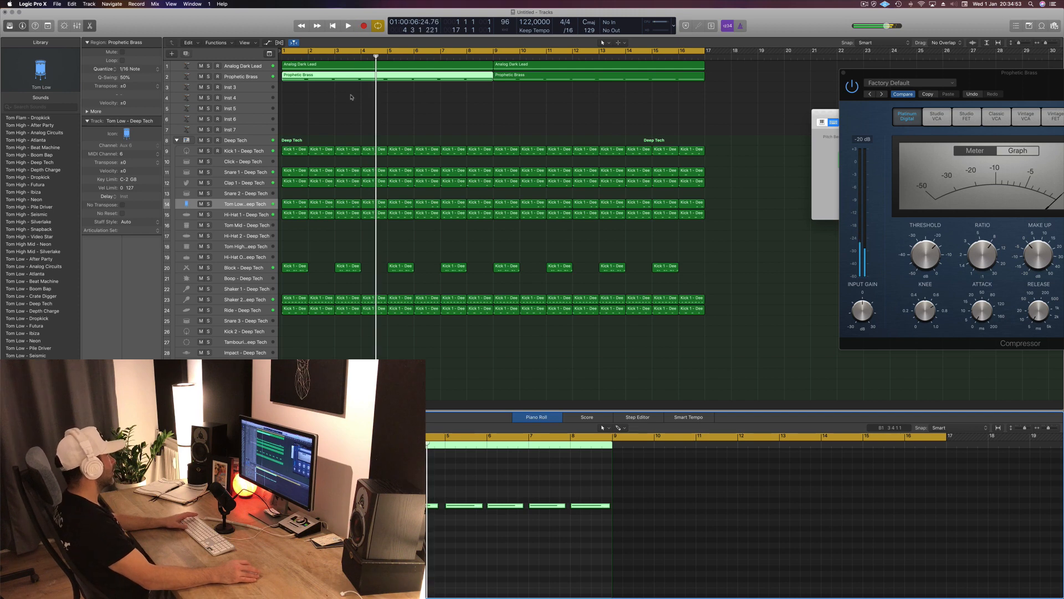
{"action": "key", "text": "space"}
{"action": "left_click", "coordinate": [244, 77]}
{"action": "key", "text": "space"}
{"action": "key", "text": "space"}
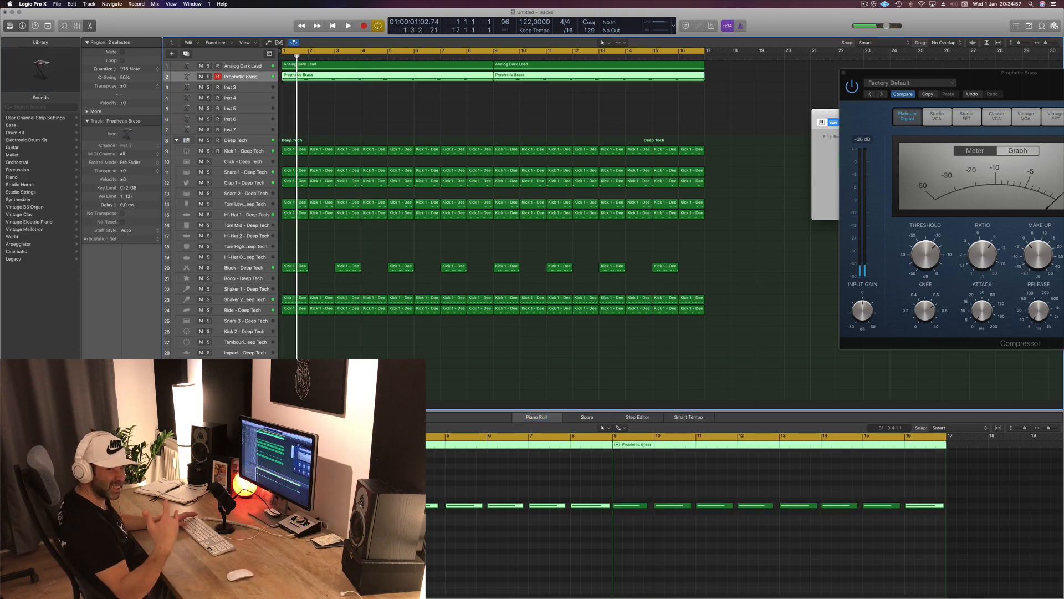
Add a SilverVerb on Aux 35 for the Prophetic Brass and load the grandiose preset.
{"action": "key", "text": "space"}
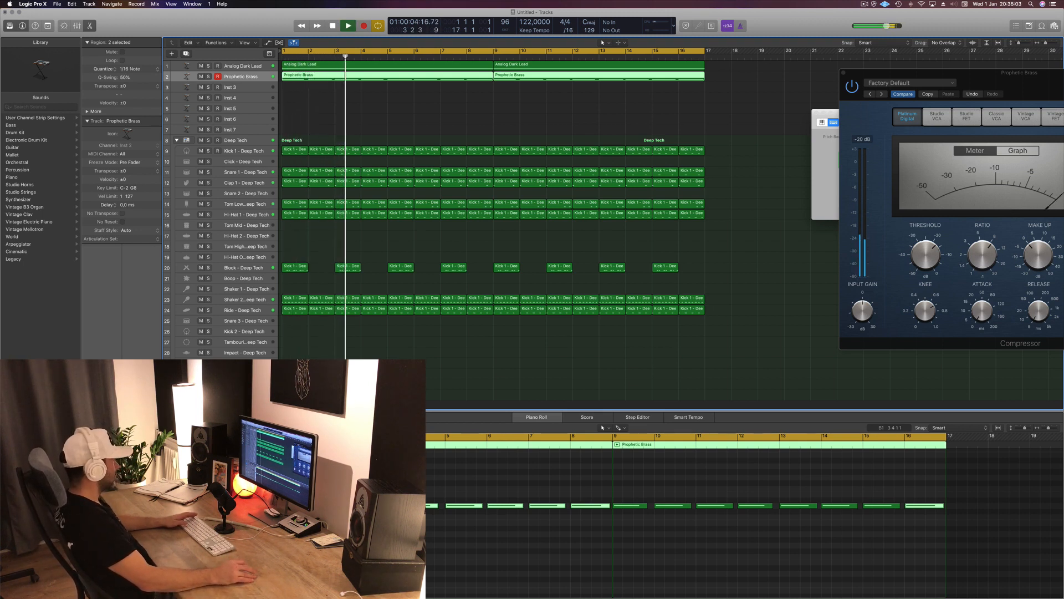
{"action": "key", "text": "space"}
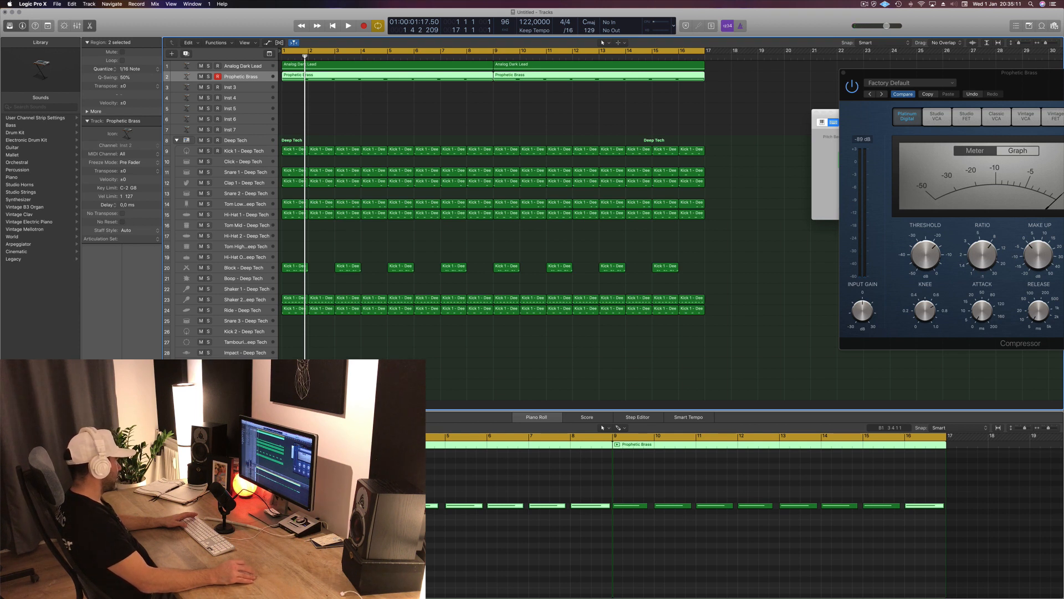
{"action": "key", "text": "space"}
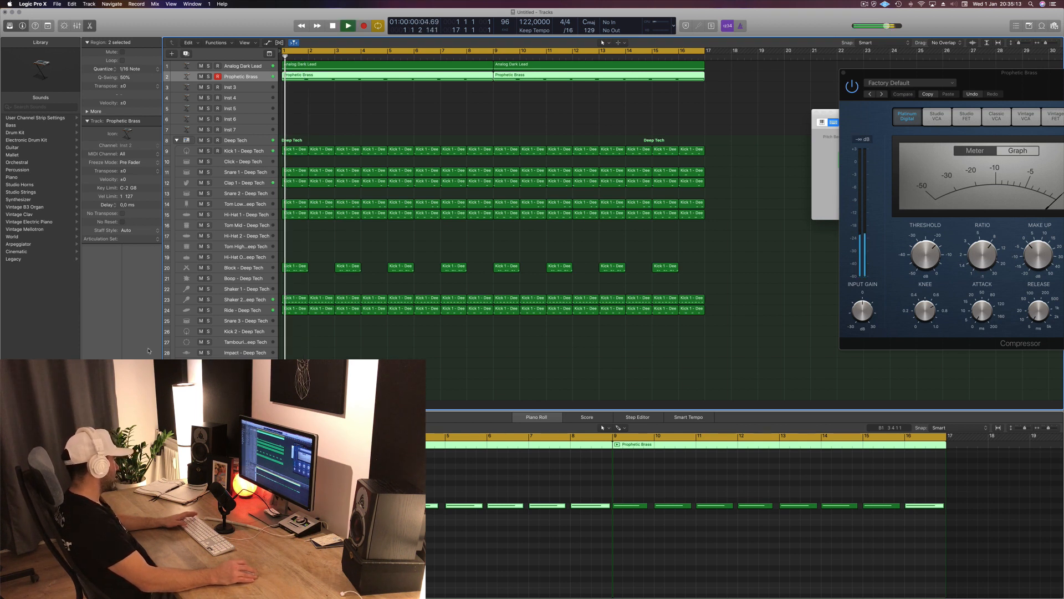
{"action": "key", "text": "space"}
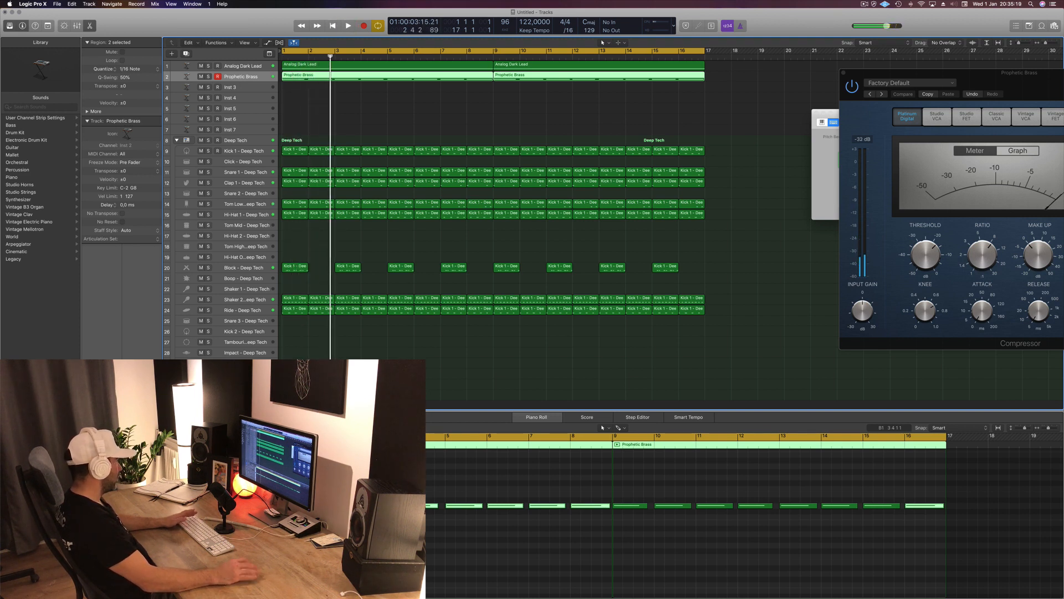
{"action": "key", "text": "space"}
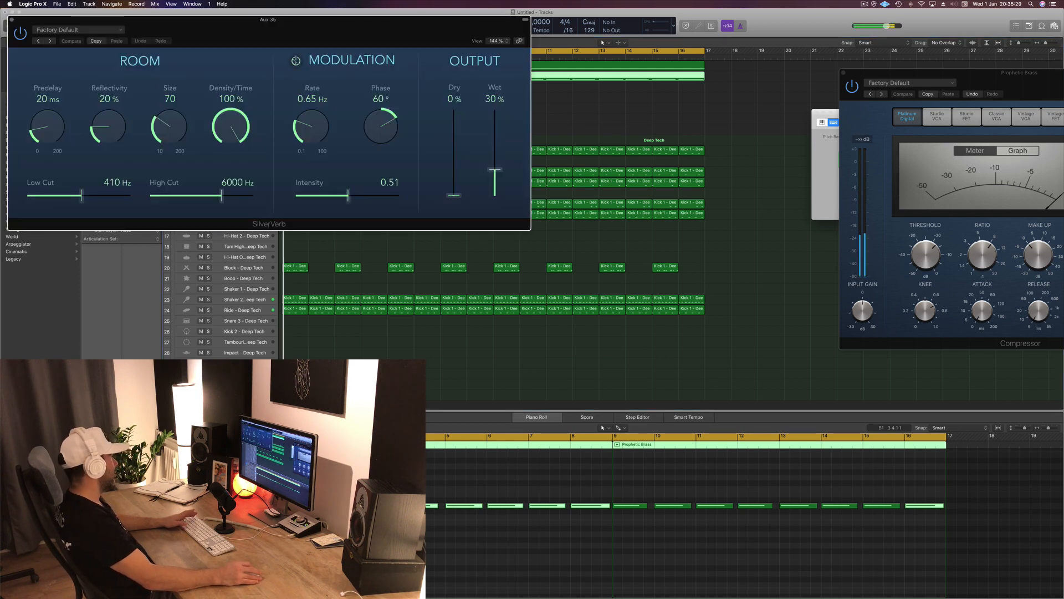
{"action": "left_click", "coordinate": [540, 90]}
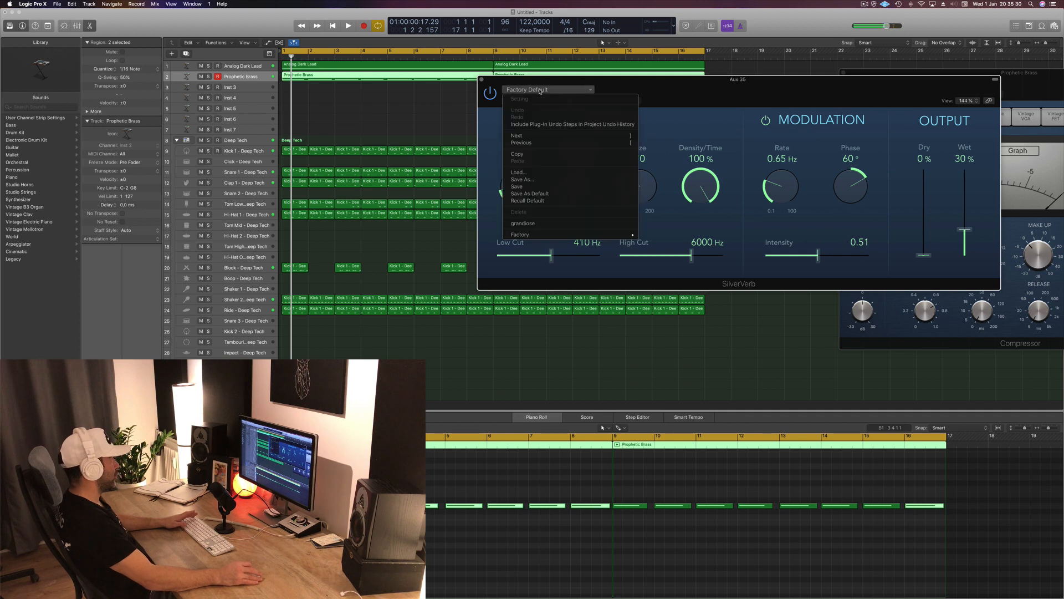
{"action": "left_click", "coordinate": [552, 224]}
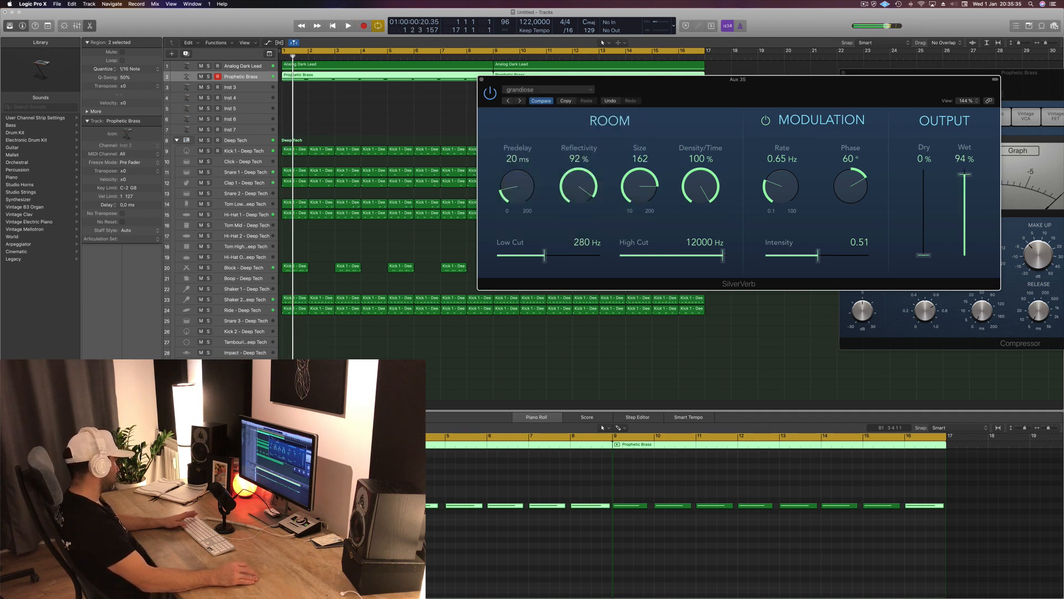
{"action": "left_click_drag", "start_coordinate": [803, 87], "coordinate": [769, 176]}
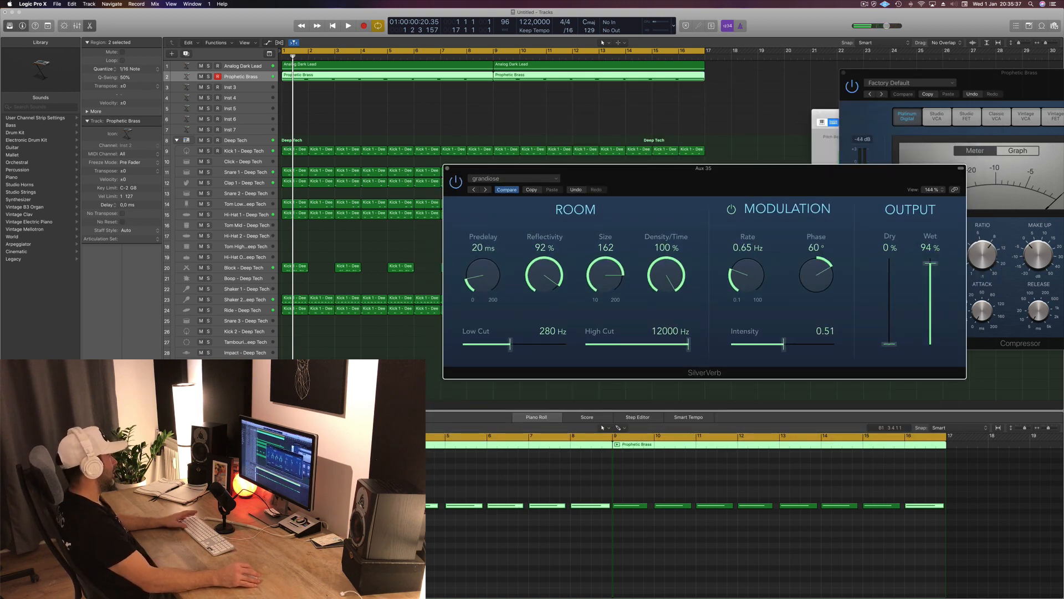
Add a Compressor on Aux 35 and set its side chain to Bus 21, the Tom Low - Deep Tech bus.
{"action": "key", "text": "space"}
{"action": "left_click", "coordinate": [240, 77]}
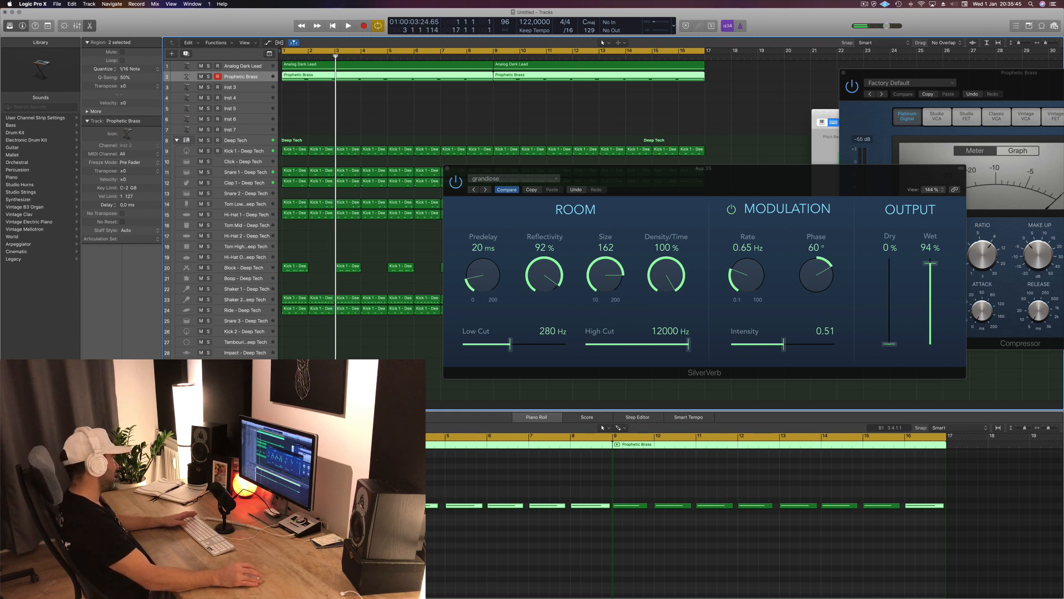
{"action": "left_click_drag", "start_coordinate": [339, 45], "coordinate": [532, 83]}
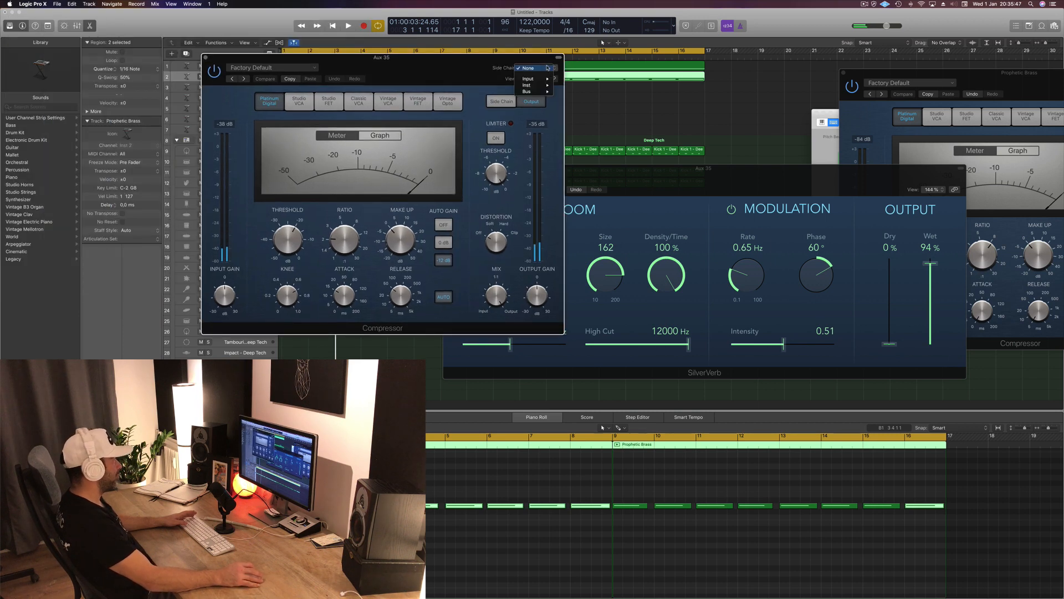
{"action": "mouse_move", "coordinate": [537, 92]}
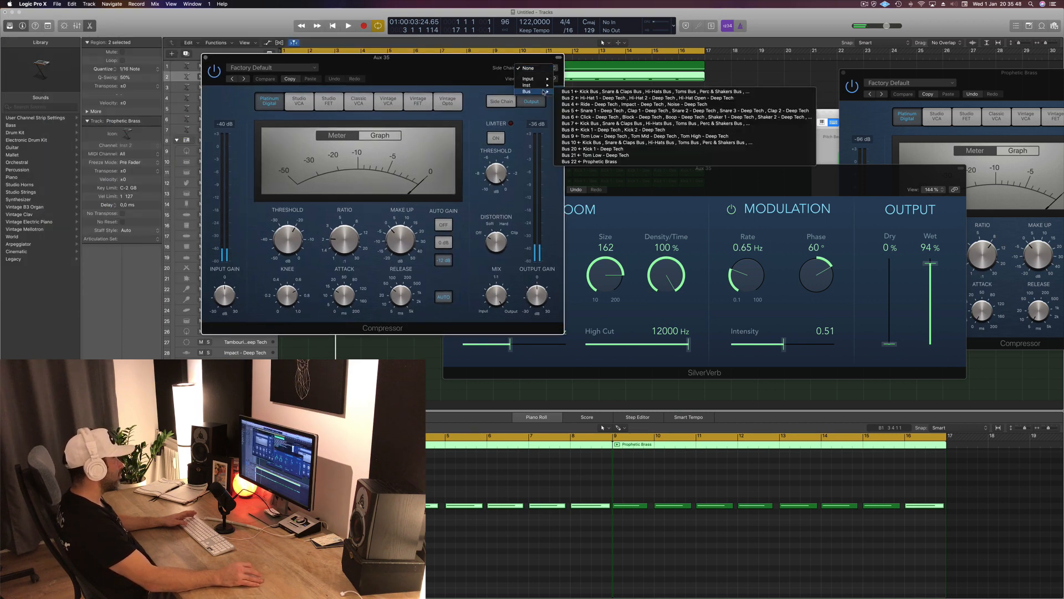
{"action": "left_click", "coordinate": [606, 156]}
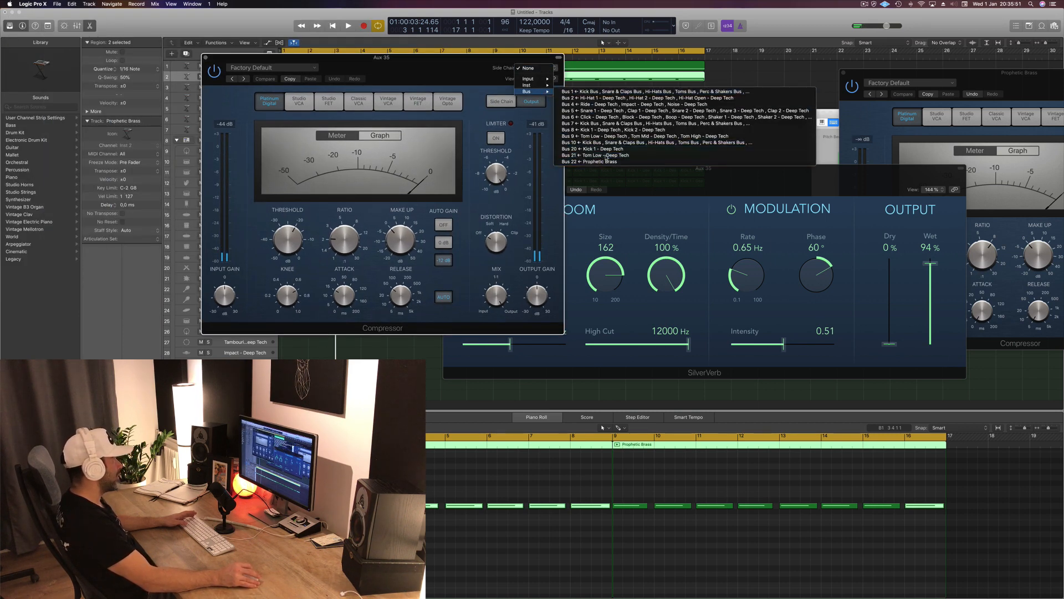
Turn off auto release on the Aux 35 compressor and set its threshold to about -23.5 dB with its side-chain settings shown.
{"action": "left_click_drag", "start_coordinate": [428, 70], "coordinate": [759, 150]}
{"action": "key", "text": "space"}
{"action": "left_click", "coordinate": [831, 183]}
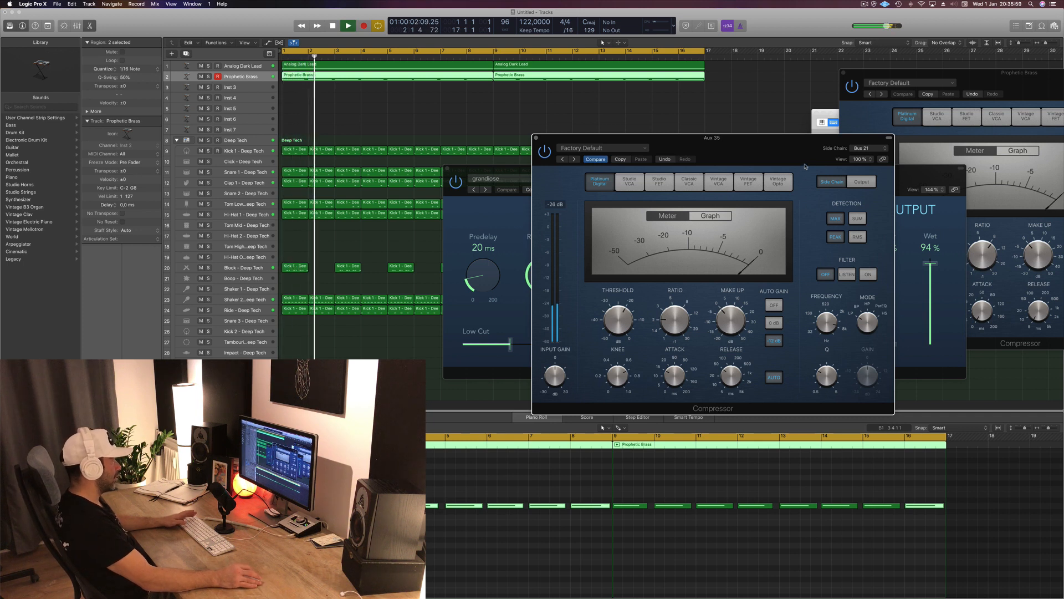
{"action": "left_click_drag", "start_coordinate": [768, 154], "coordinate": [760, 179]}
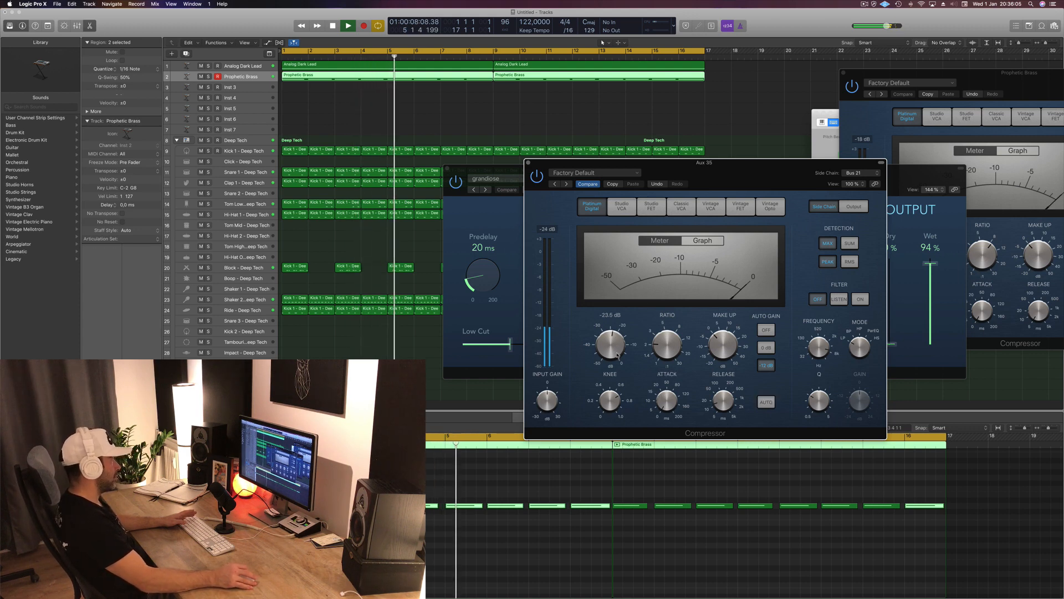
{"action": "left_click_drag", "start_coordinate": [775, 172], "coordinate": [841, 88]}
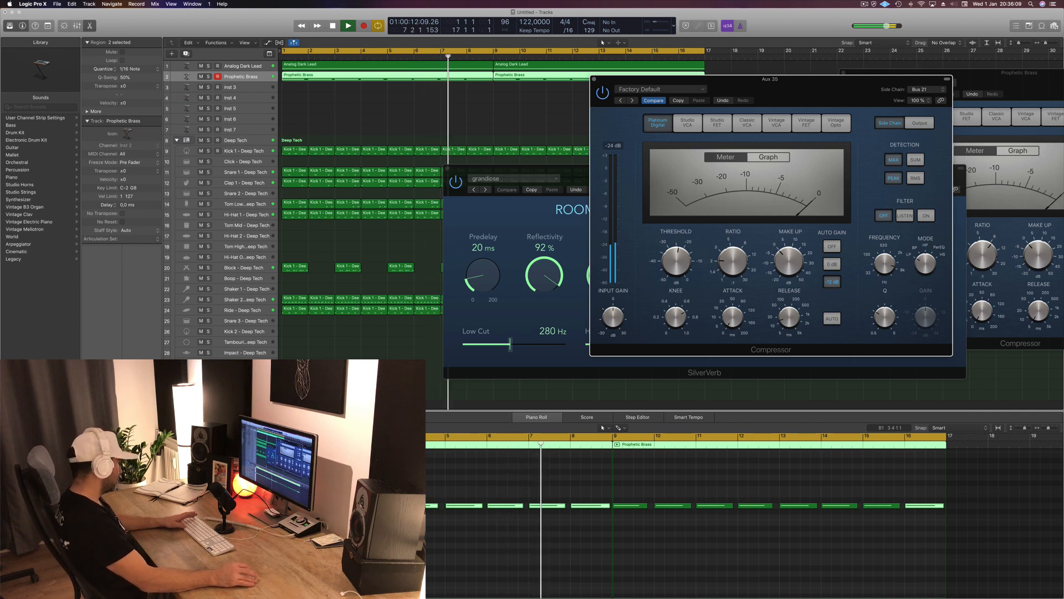
Add a Channel EQ on Aux 35, enable its low cut at 156 Hz, and close the EQ.
{"action": "key", "text": "v"}
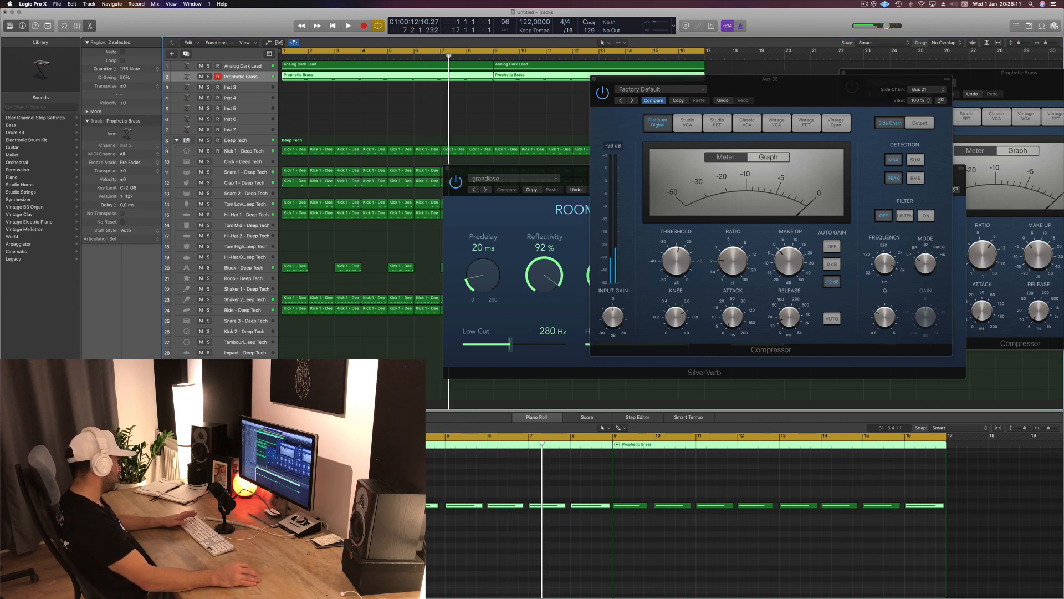
{"action": "left_click", "coordinate": [142, 388]}
{"action": "key", "text": "space"}
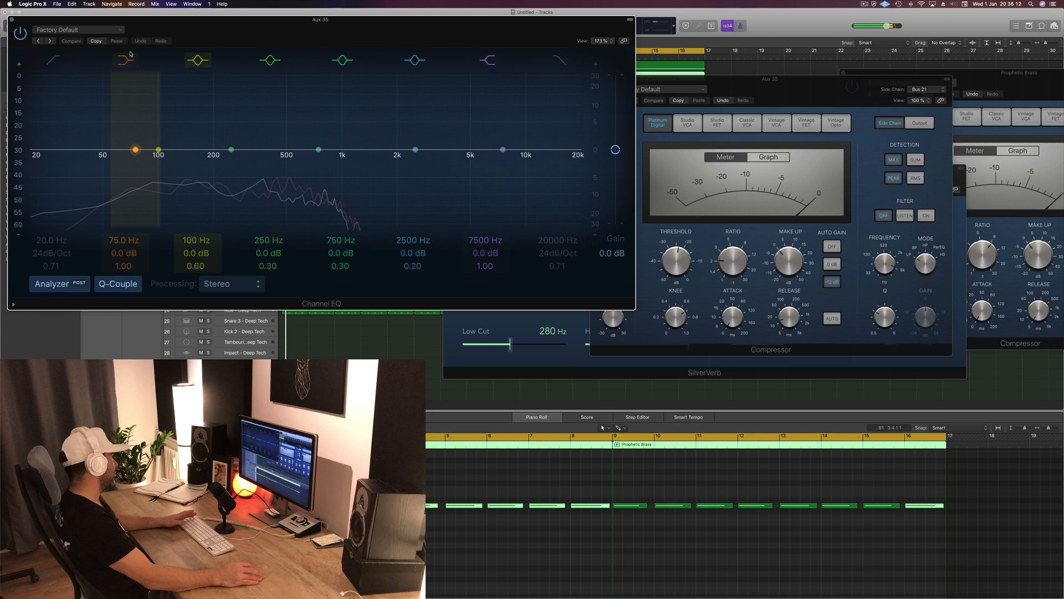
{"action": "left_click", "coordinate": [54, 60]}
{"action": "left_click_drag", "start_coordinate": [61, 137], "coordinate": [194, 164]}
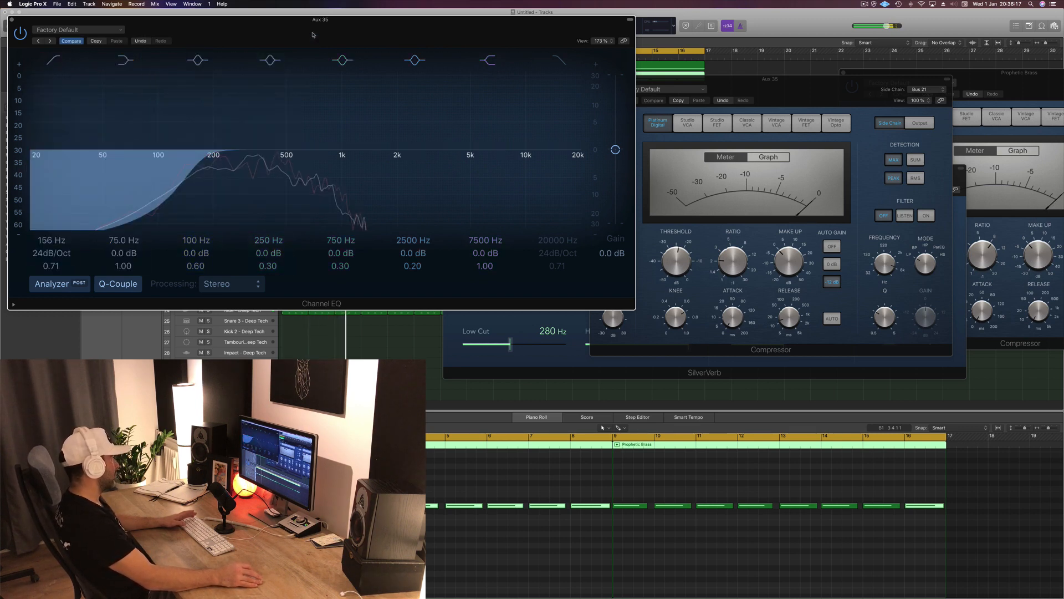
{"action": "left_click_drag", "start_coordinate": [312, 35], "coordinate": [536, 110]}
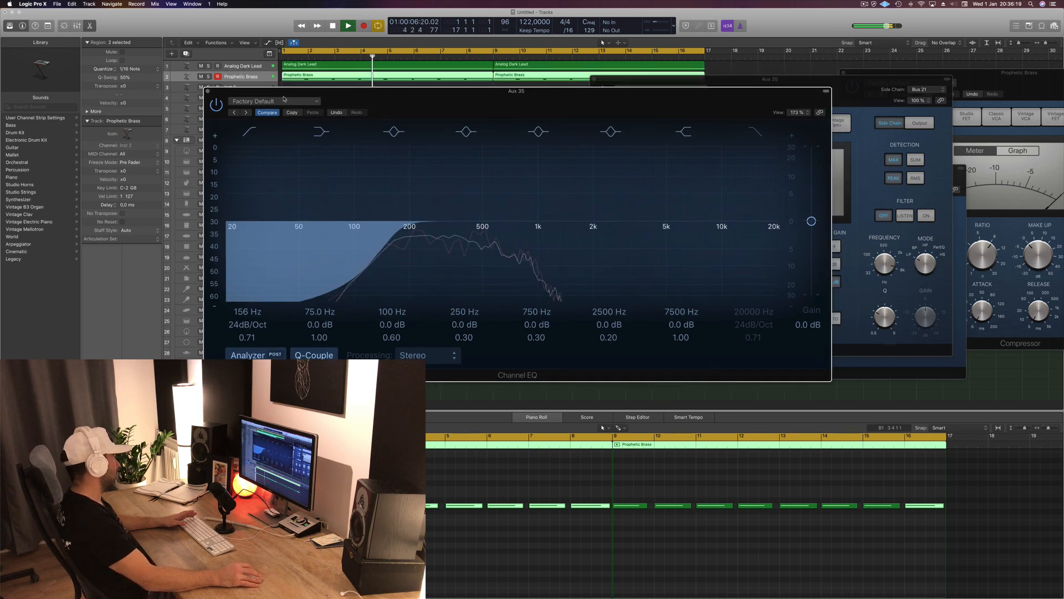
{"action": "left_click", "coordinate": [206, 92]}
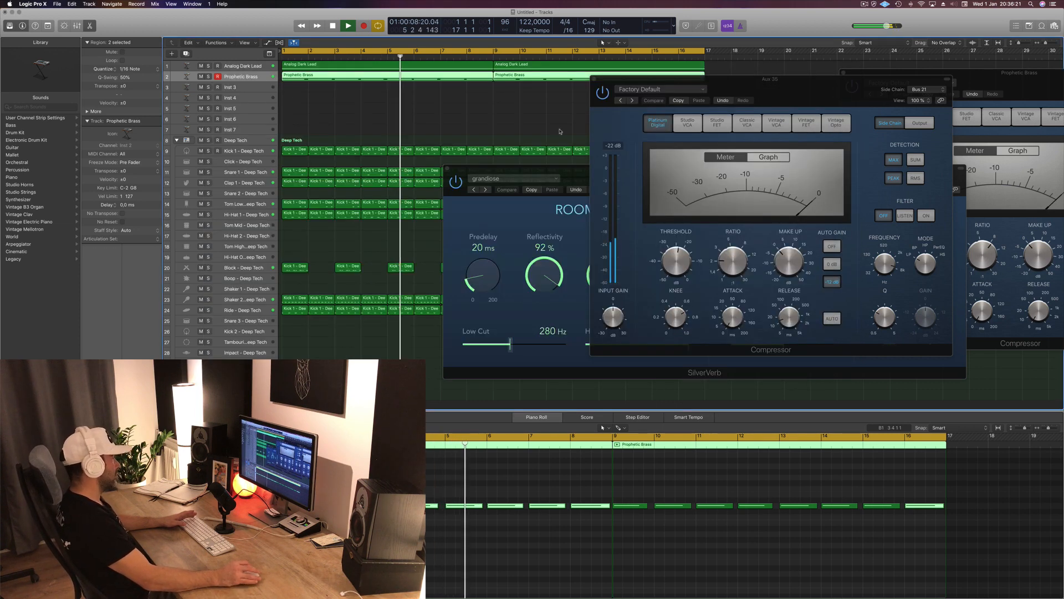
Audition the loop and set the Aux 35 compressor's release to 5.0 ms.
{"action": "left_click_drag", "start_coordinate": [757, 87], "coordinate": [788, 141]}
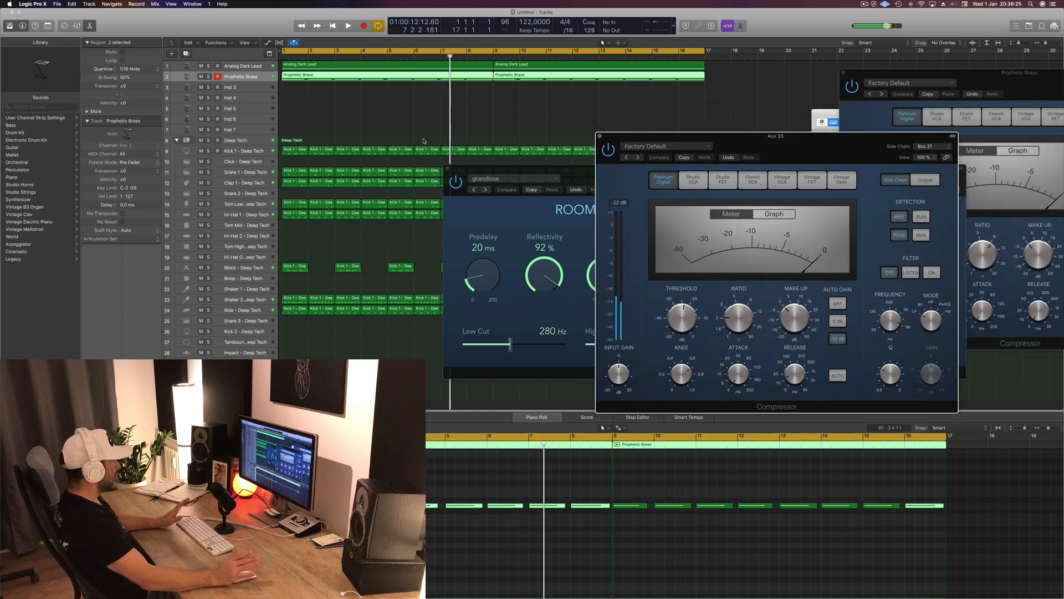
{"action": "key", "text": "space"}
{"action": "key", "text": "space"}
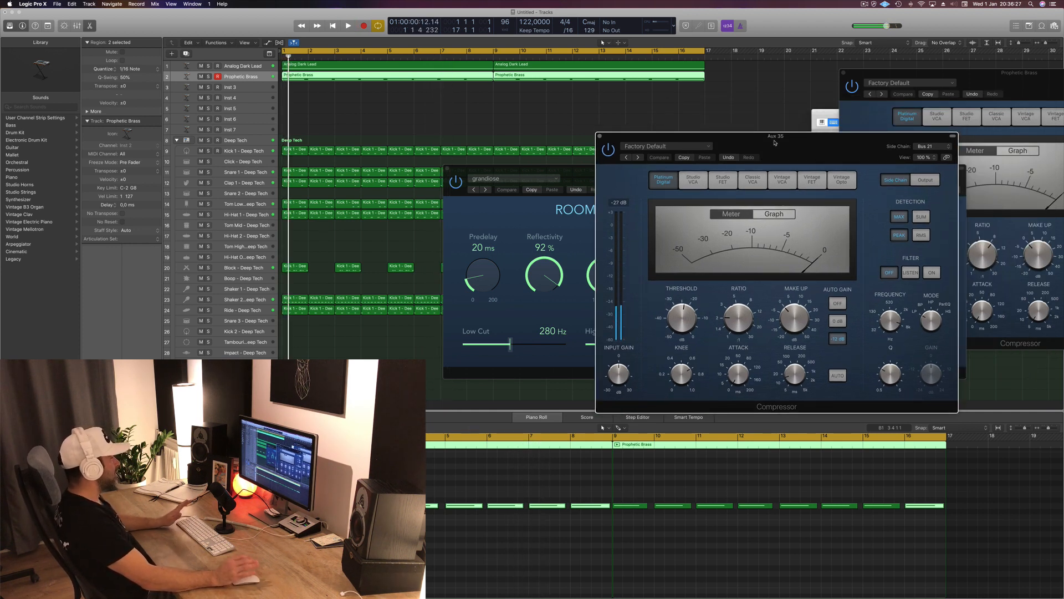
{"action": "key", "text": "space"}
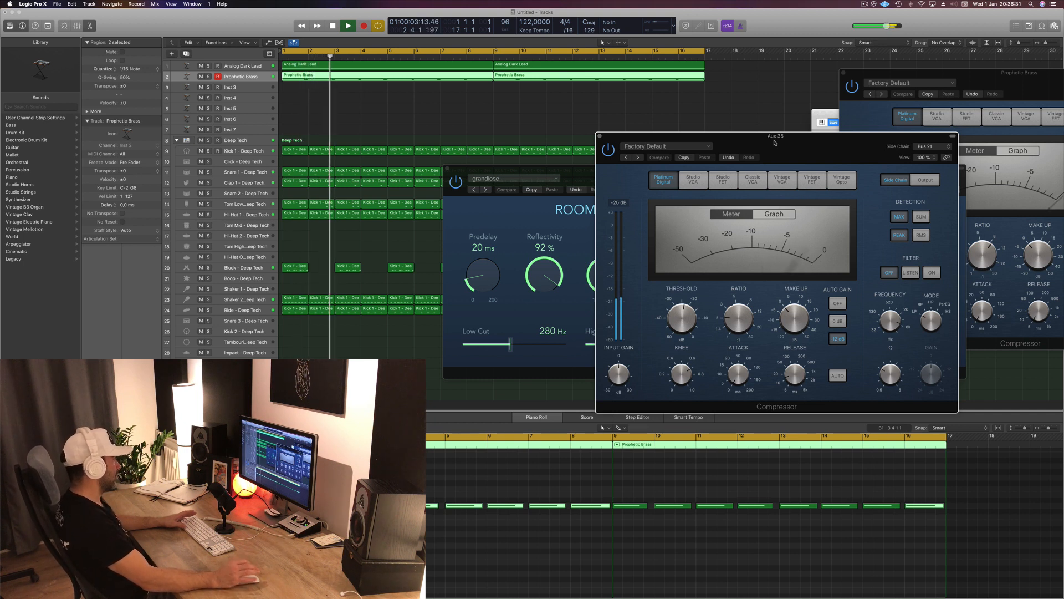
{"action": "left_click_drag", "start_coordinate": [838, 141], "coordinate": [834, 139]}
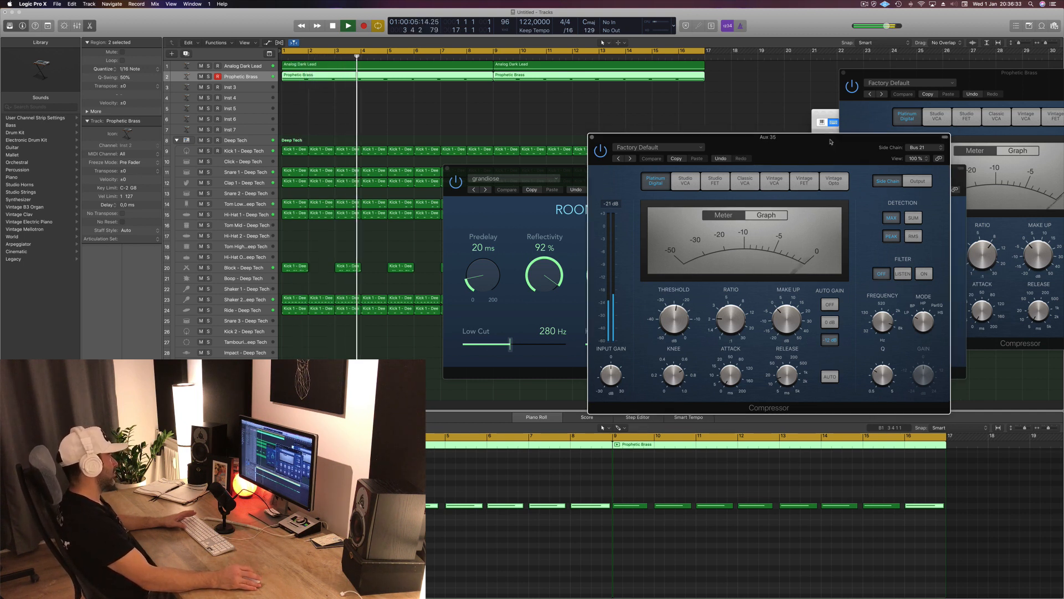
{"action": "key", "text": "space"}
{"action": "mouse_move", "coordinate": [790, 375]}
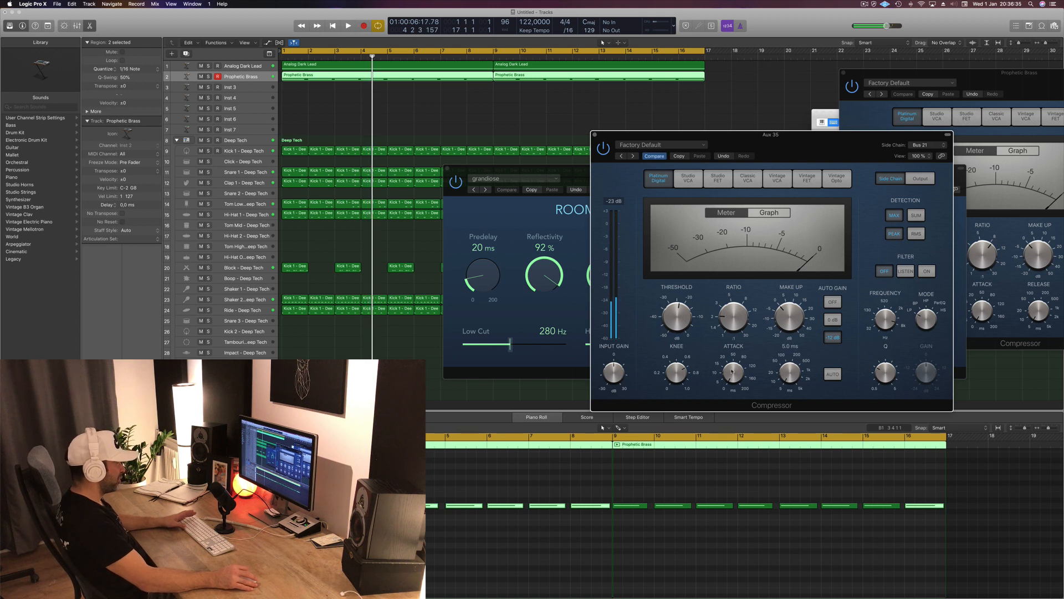
{"action": "key", "text": "space"}
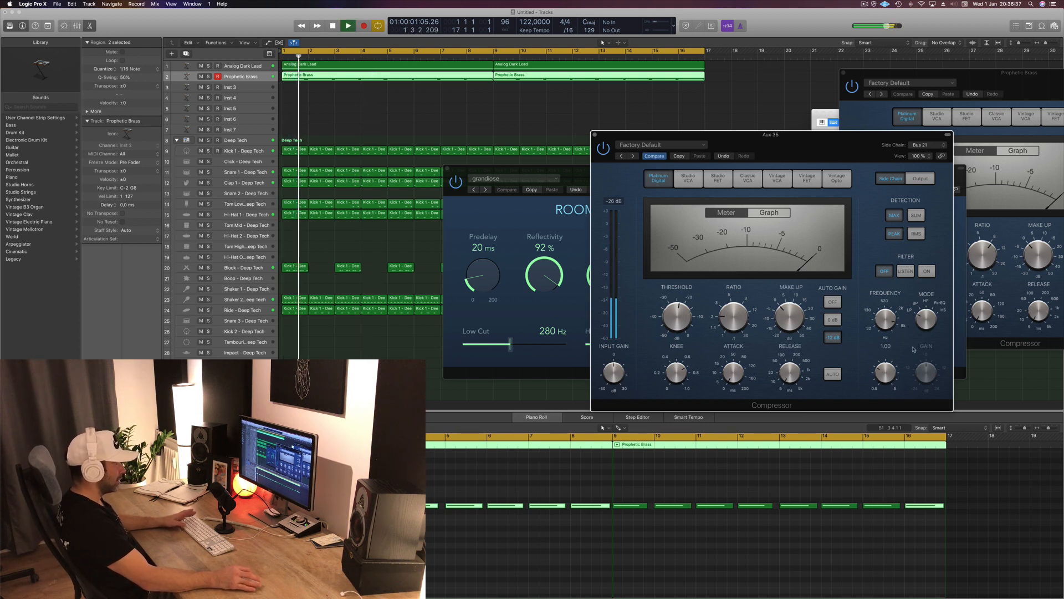
Raise the side-chain filter frequency on the Aux 35 compressor and set the filter to Listen while the loop plays.
{"action": "mouse_move", "coordinate": [903, 314]}
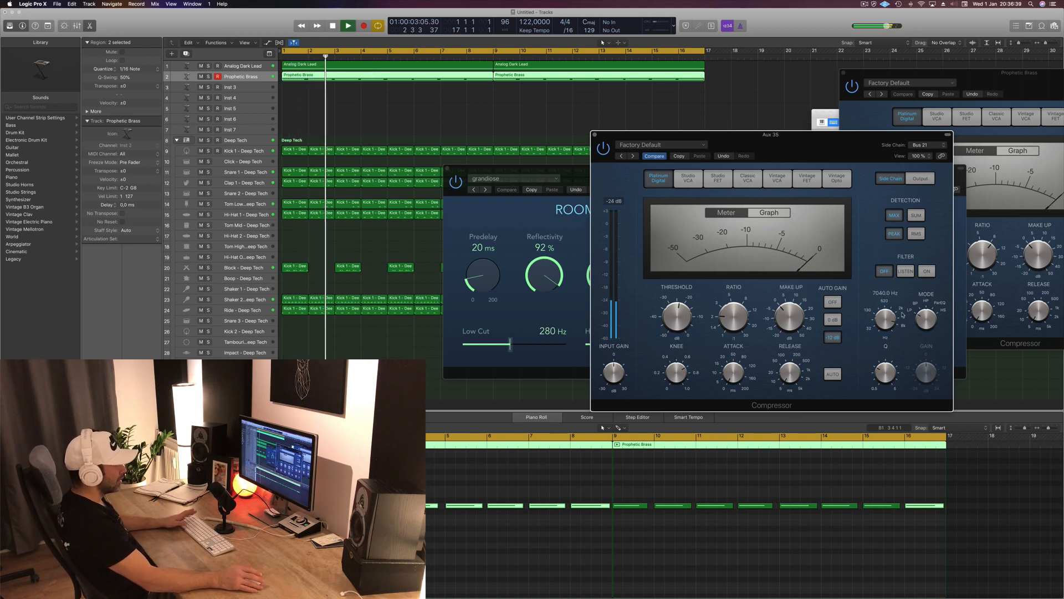
{"action": "key", "text": "space"}
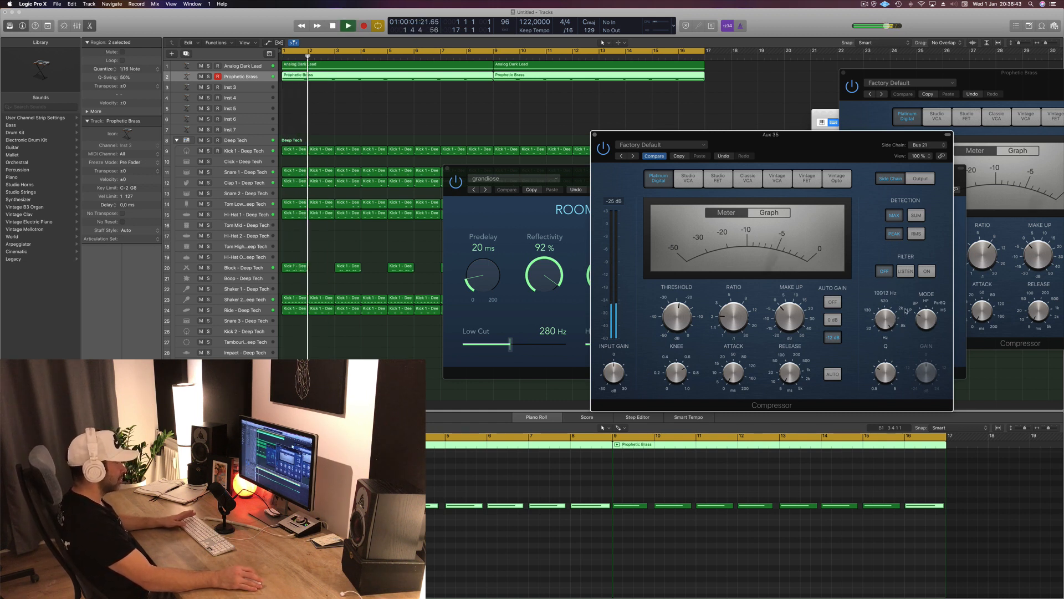
{"action": "left_click_drag", "start_coordinate": [885, 323], "coordinate": [888, 299]}
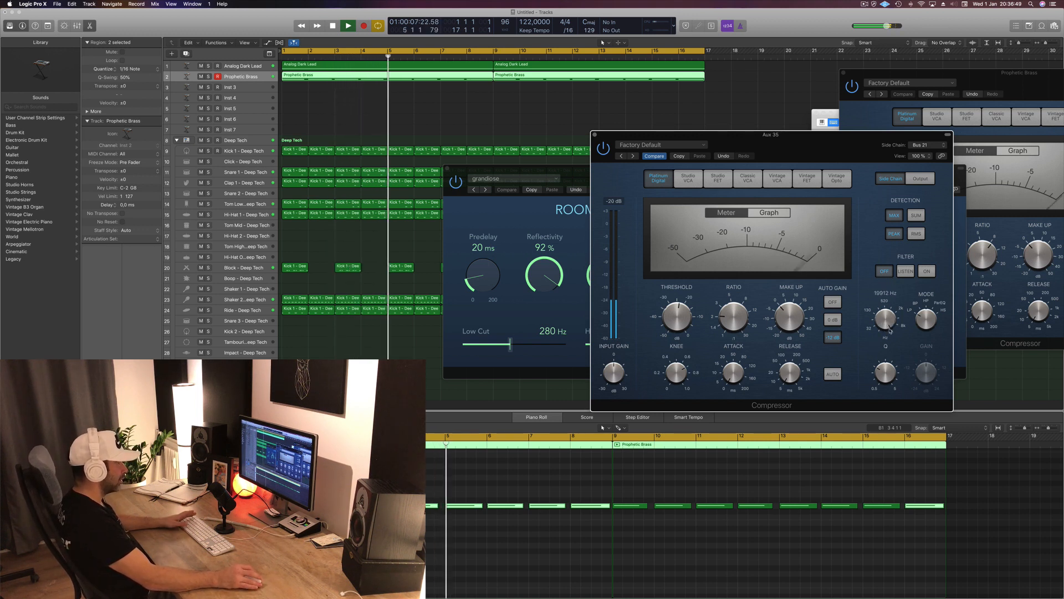
{"action": "left_click", "coordinate": [906, 271]}
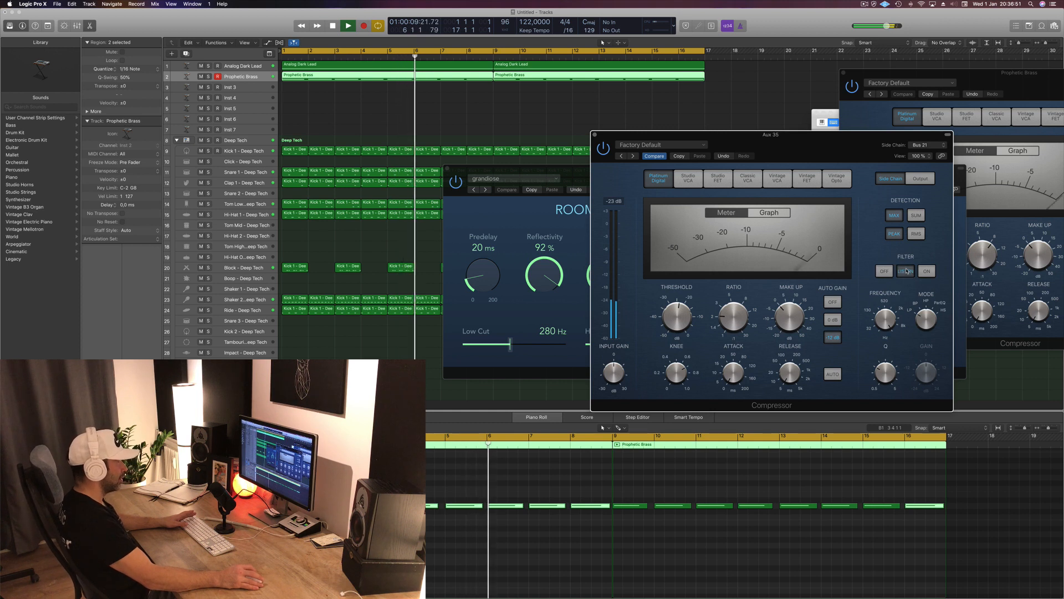
Show the Aux 35 compressor's graph, compare its side-chain filter on and off, and leave the filter on.
{"action": "left_click", "coordinate": [758, 214]}
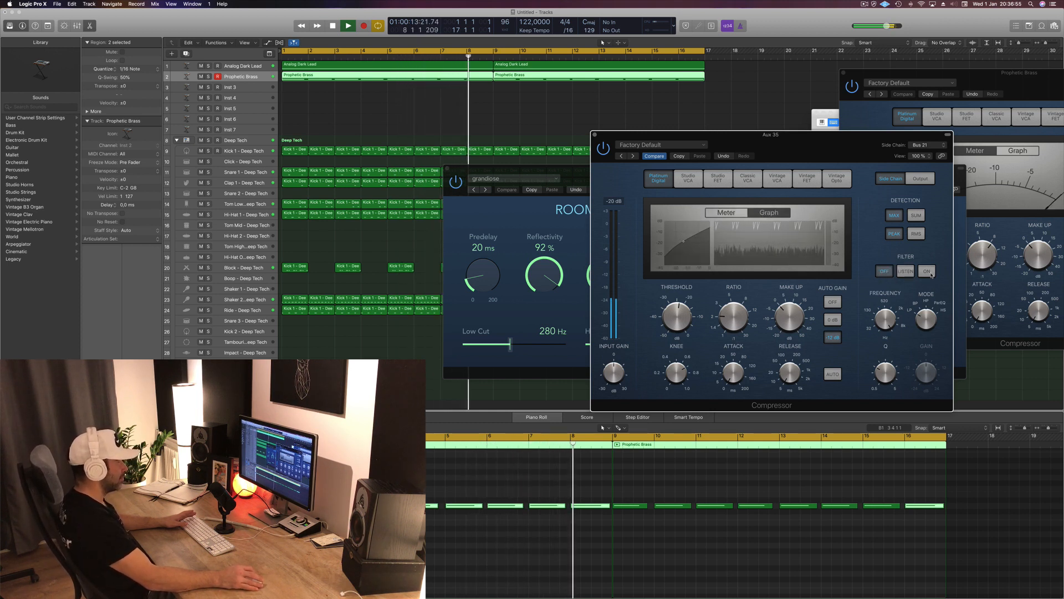
{"action": "left_click", "coordinate": [927, 271]}
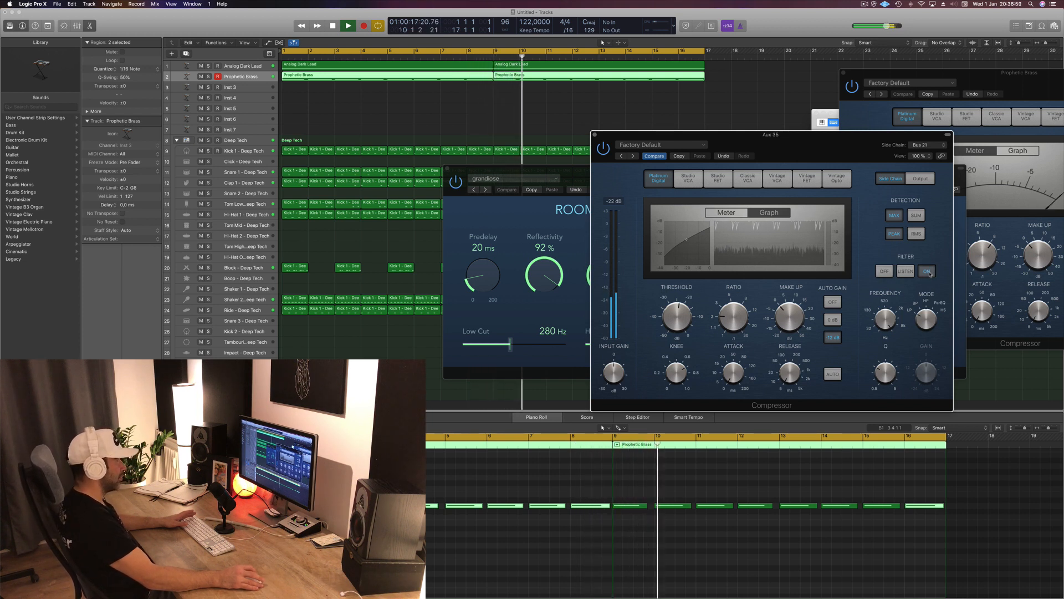
{"action": "left_click", "coordinate": [884, 271]}
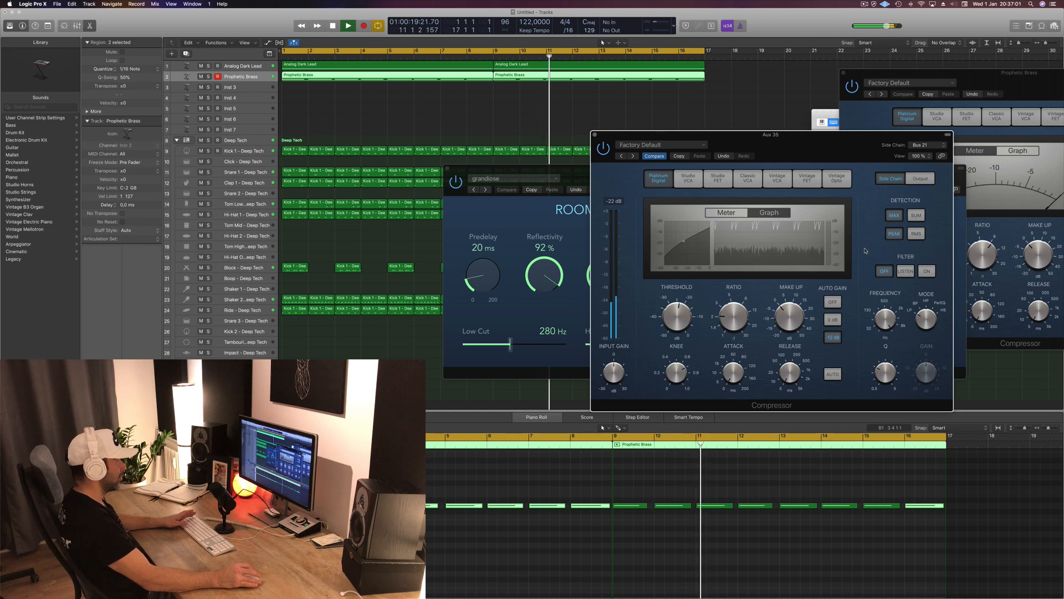
{"action": "left_click_drag", "start_coordinate": [874, 152], "coordinate": [818, 161]}
{"action": "left_click", "coordinate": [871, 280]}
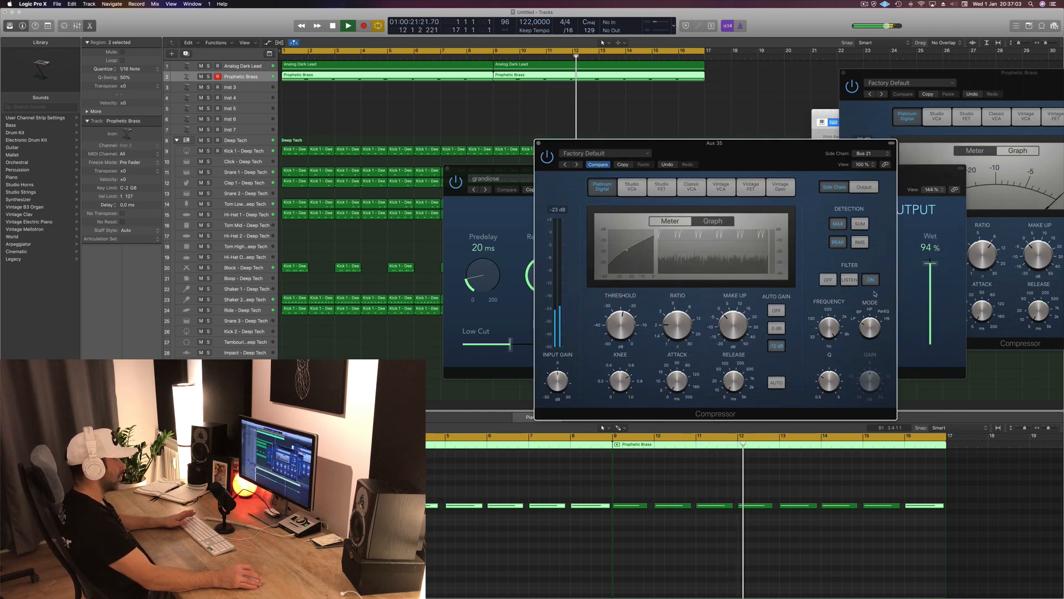
{"action": "left_click_drag", "start_coordinate": [725, 157], "coordinate": [914, 134]}
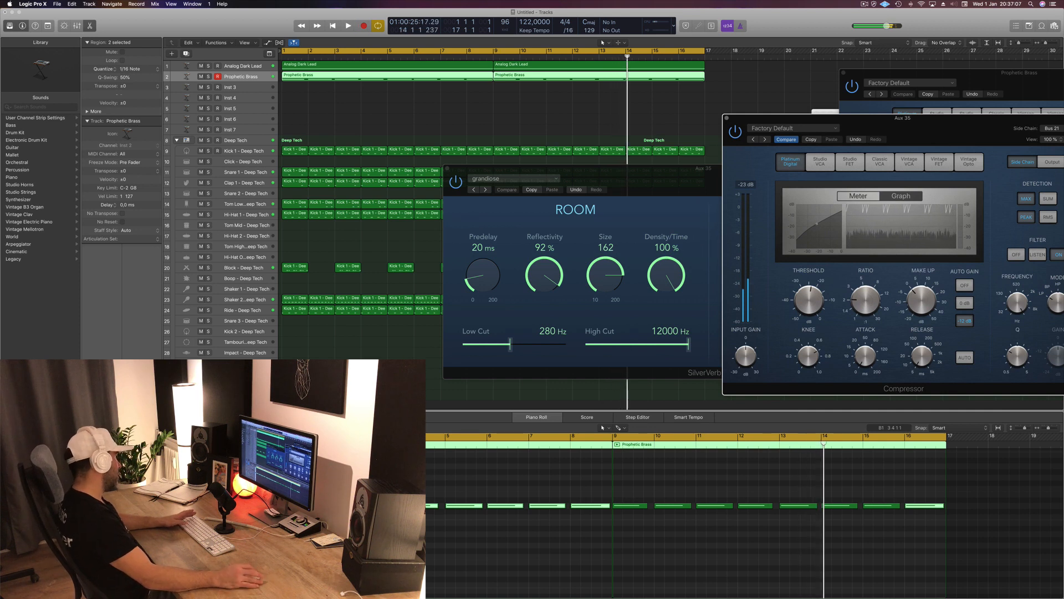
Play the loop, select the Inst 3 track, and restart playback from the beginning of the project.
{"action": "key", "text": "space"}
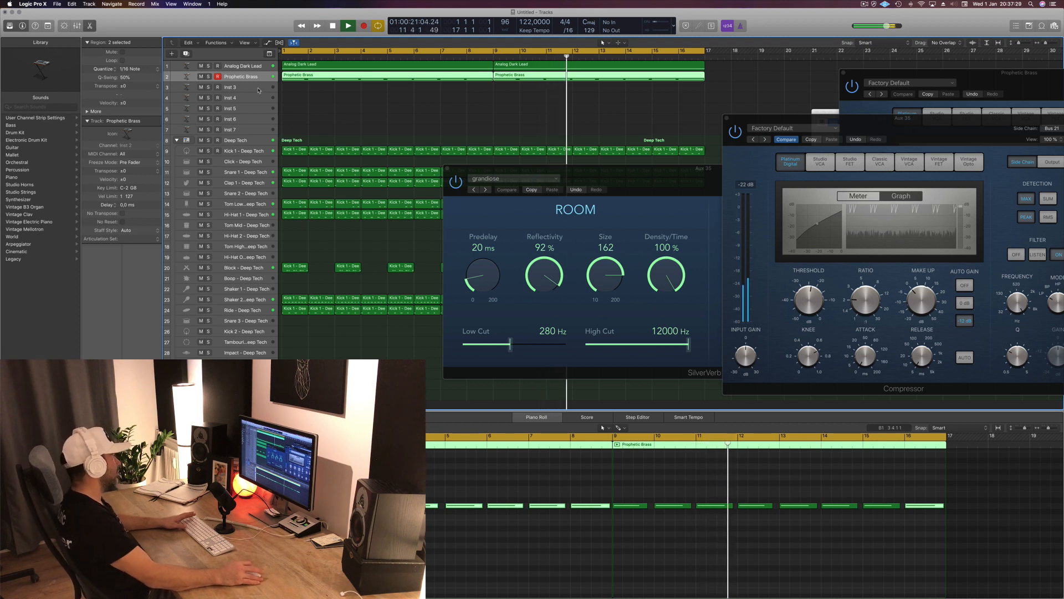
{"action": "key", "text": "Down"}
{"action": "key", "text": "space"}
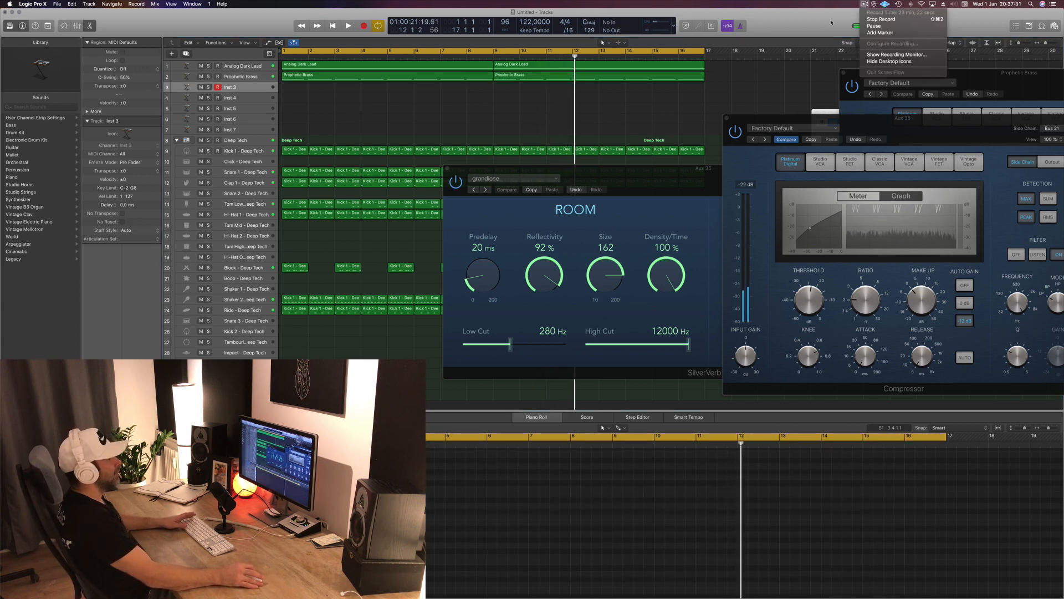
{"action": "key", "text": "Return"}
{"action": "key", "text": "space"}
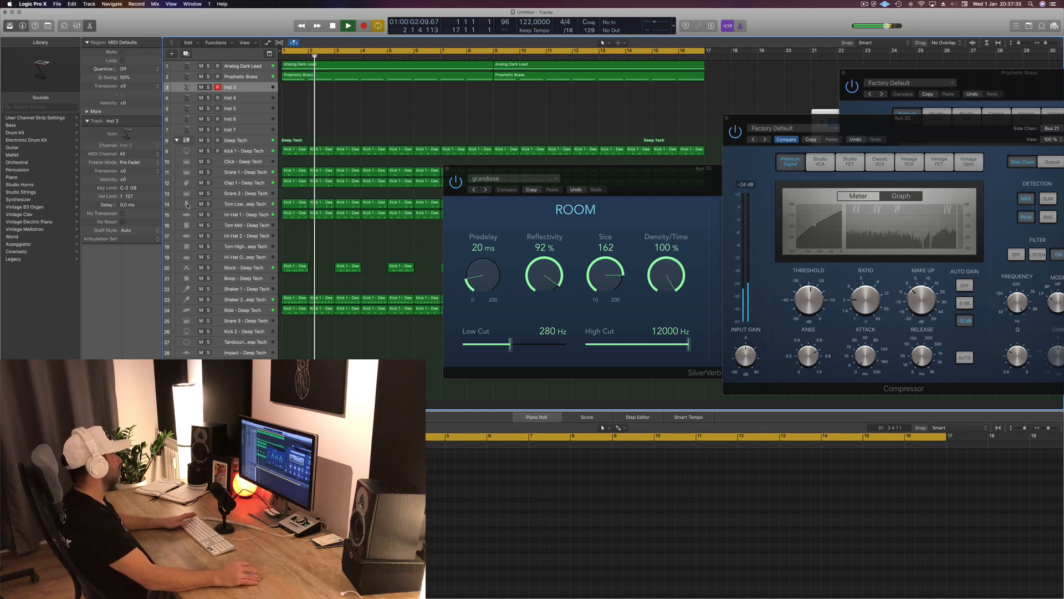
Select the Block - Deep Tech track during playback and close Aux 35's SilverVerb and Compressor windows.
{"action": "left_click", "coordinate": [259, 268]}
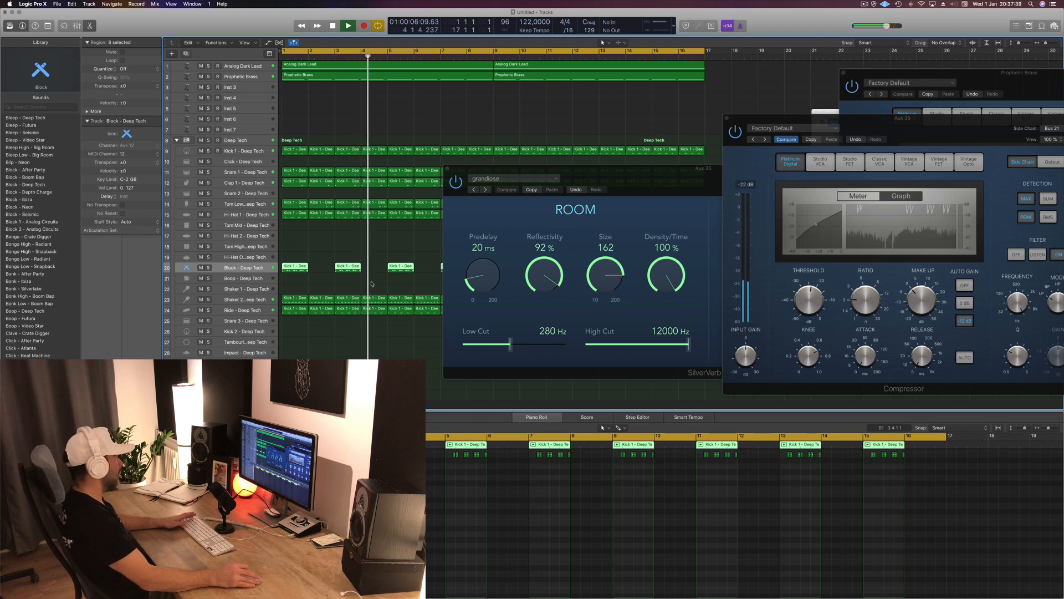
{"action": "left_click_drag", "start_coordinate": [637, 191], "coordinate": [654, 199]}
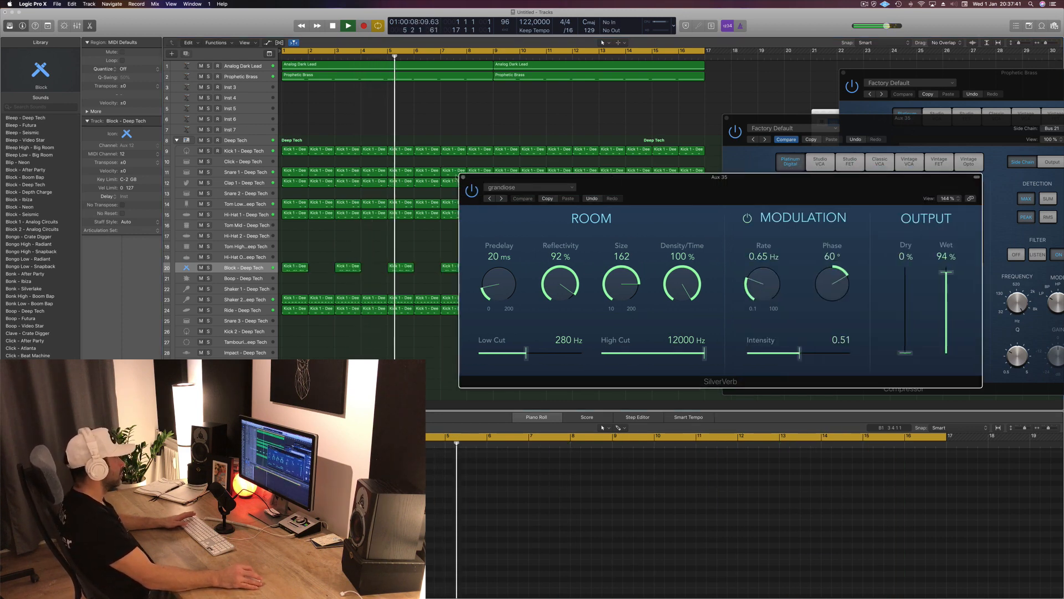
{"action": "key", "text": "super+w"}
{"action": "left_click_drag", "start_coordinate": [860, 122], "coordinate": [660, 125]}
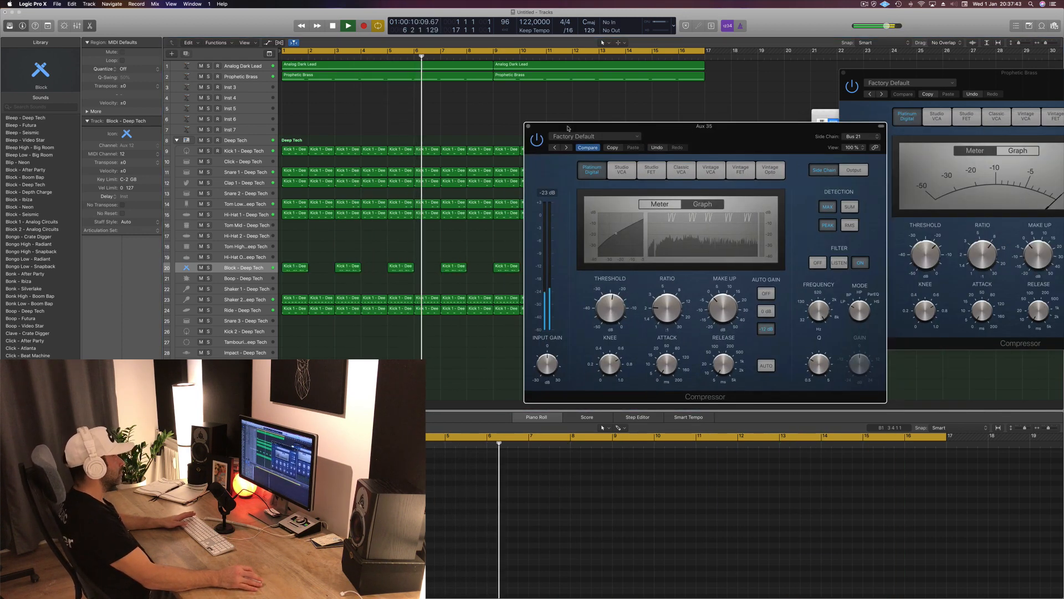
{"action": "key", "text": "super+w"}
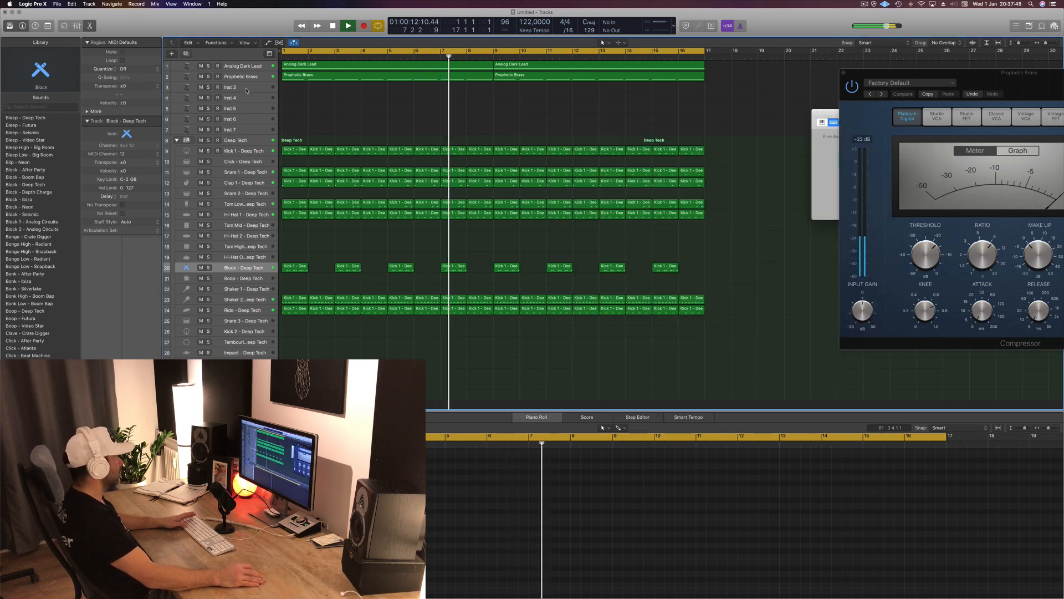
Open Alchemy on the Inst 3 track and load the 80s Slow Pop Sweep preset from the Brass category.
{"action": "left_click", "coordinate": [239, 87]}
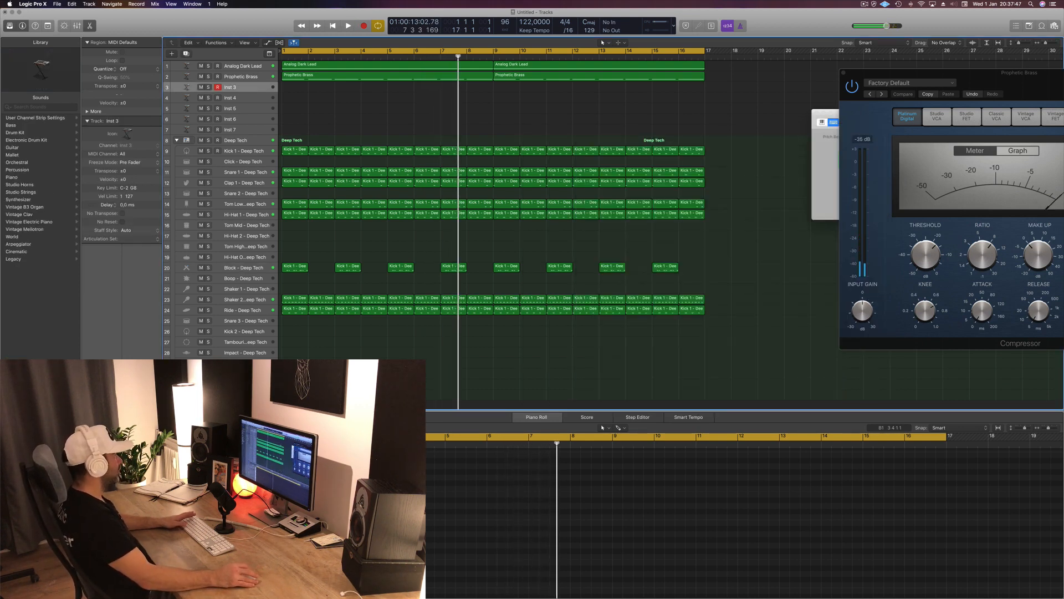
{"action": "left_click_drag", "start_coordinate": [288, 24], "coordinate": [619, 133]}
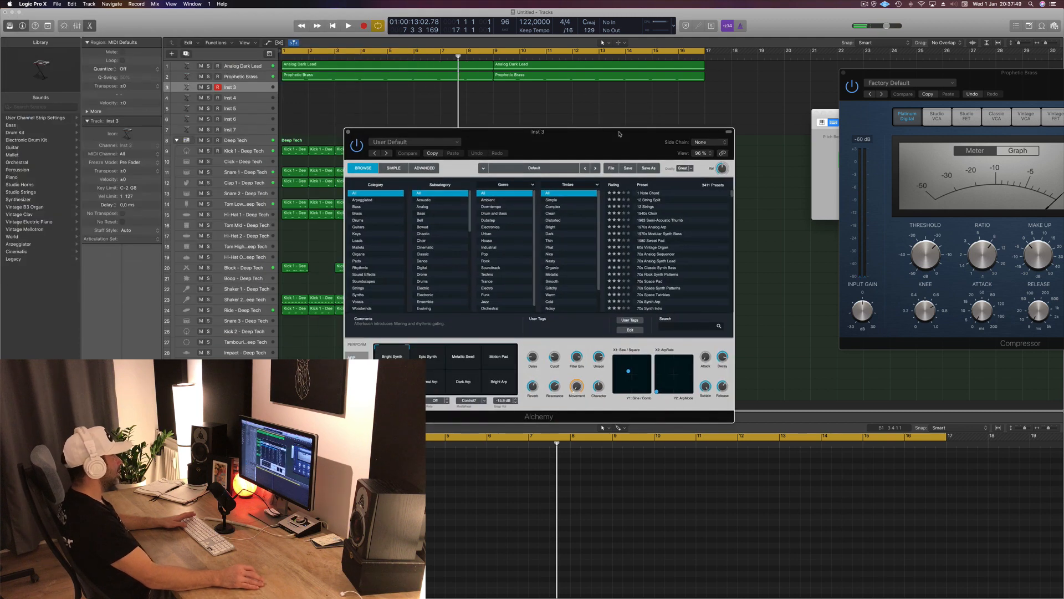
{"action": "left_click", "coordinate": [363, 213]}
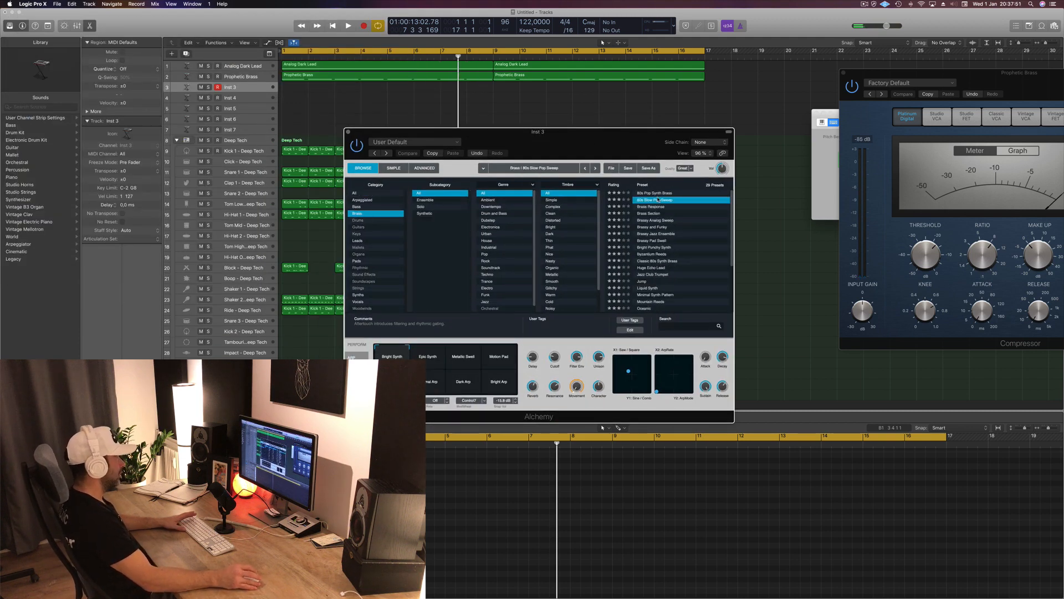
Audition 80s Slow Pop Sweep with Musical Typing, on its own and over the loop, with the plug-in windows arranged side by side.
{"action": "left_click", "coordinate": [826, 174]}
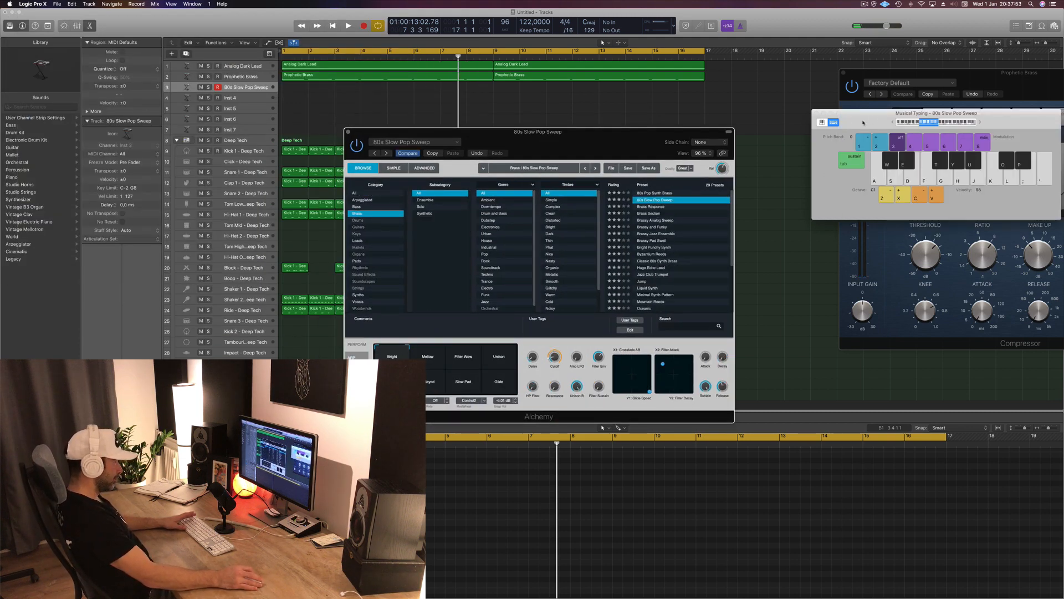
{"action": "left_click_drag", "start_coordinate": [863, 123], "coordinate": [720, 144]}
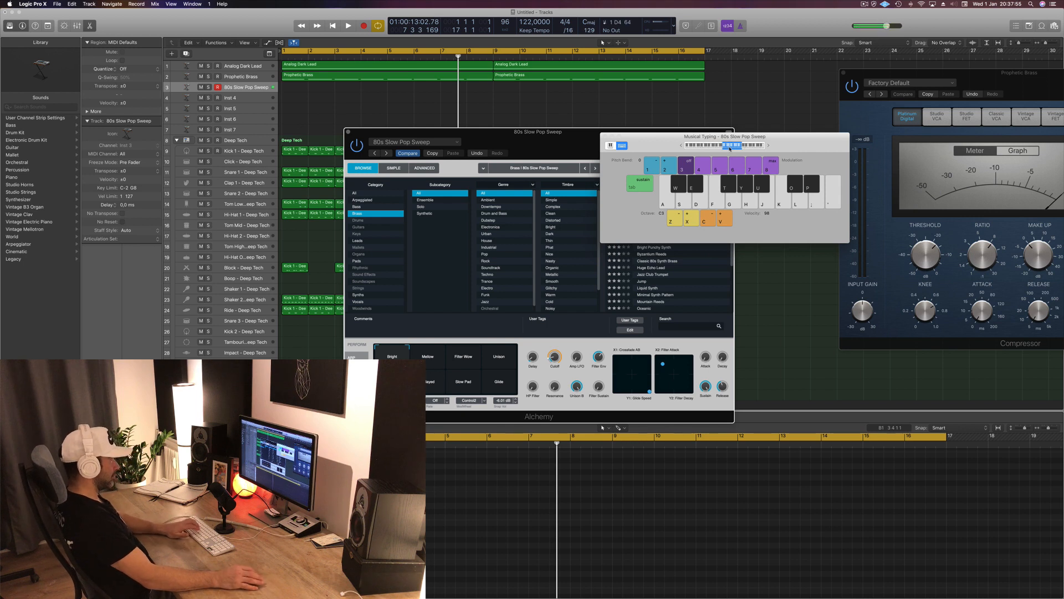
{"action": "left_click", "coordinate": [638, 108]}
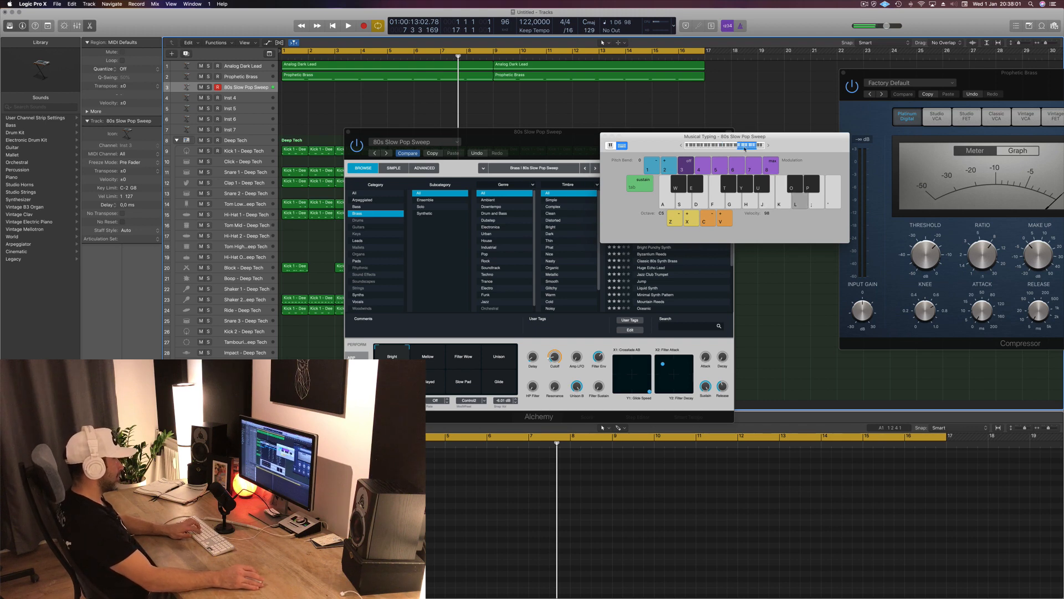
{"action": "left_click_drag", "start_coordinate": [743, 137], "coordinate": [931, 114]}
{"action": "left_click_drag", "start_coordinate": [592, 130], "coordinate": [798, 124]}
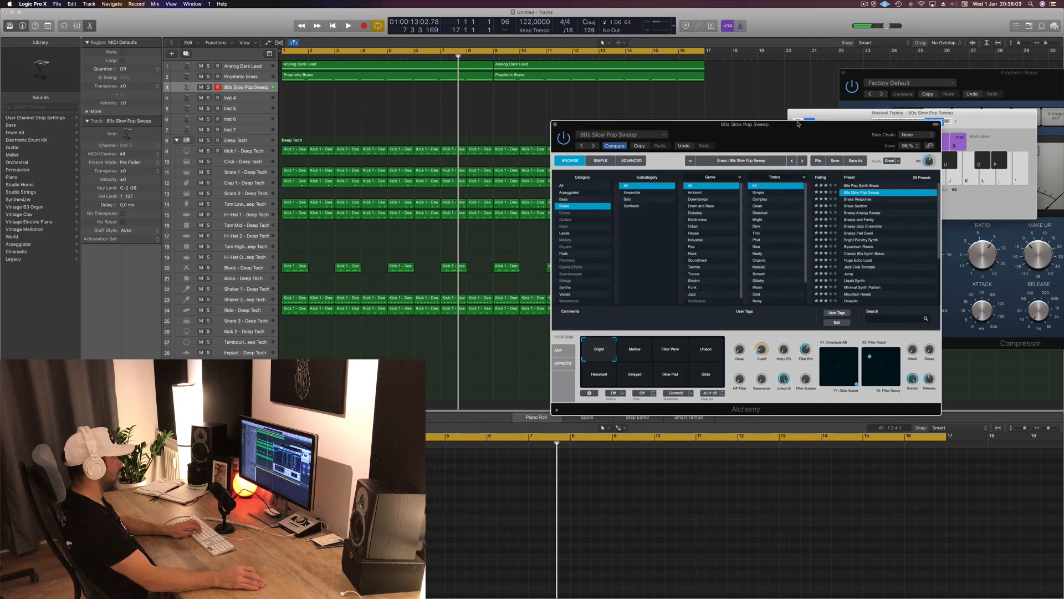
{"action": "key", "text": "space"}
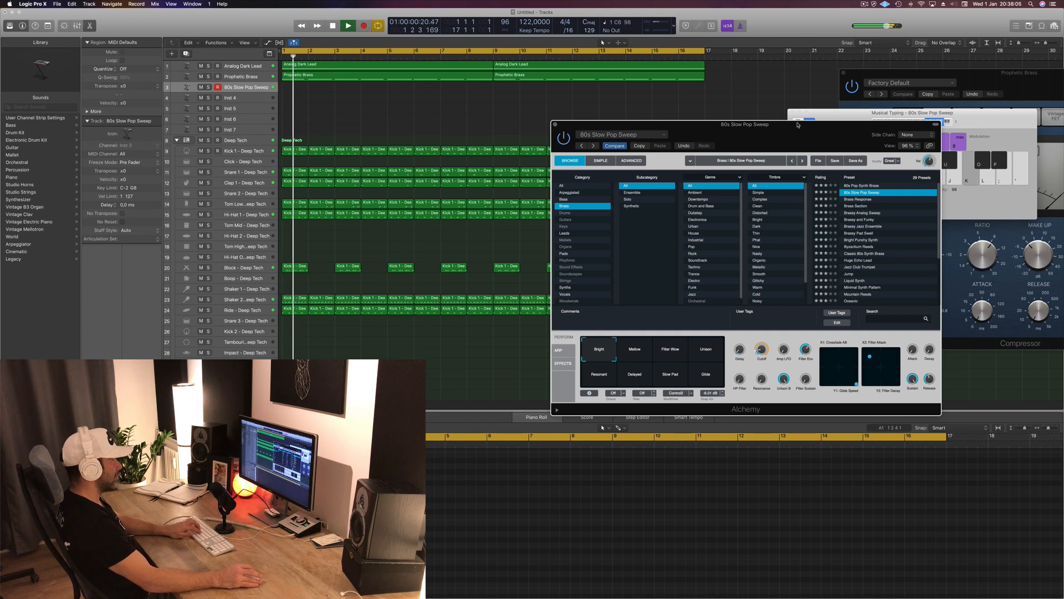
{"action": "left_click_drag", "start_coordinate": [798, 124], "coordinate": [756, 124]}
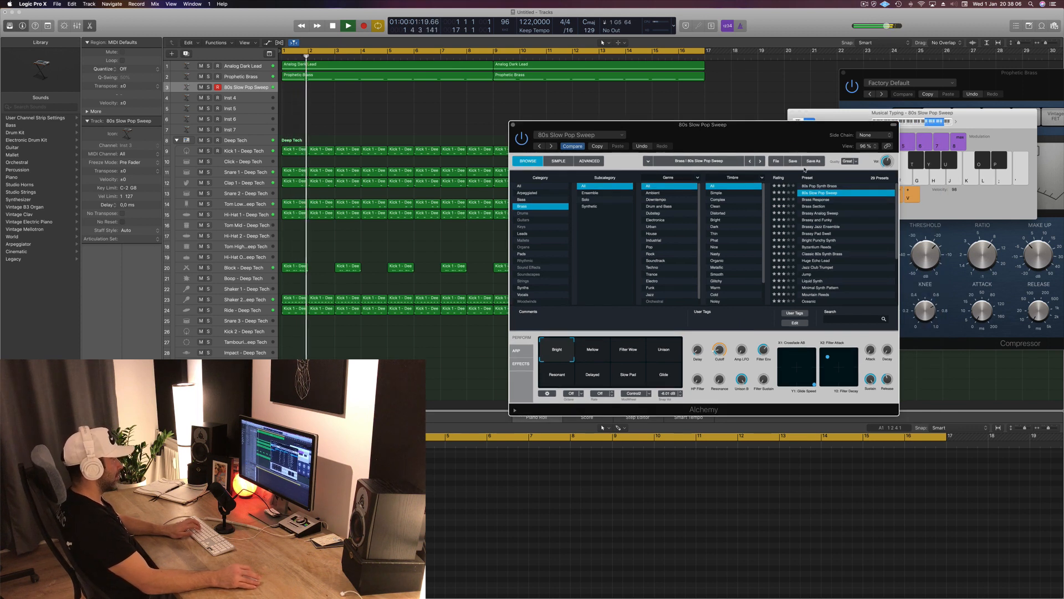
Audition other Brass presets over the loop, including Brass Section, and load Brassy Analog Sweep.
{"action": "left_click", "coordinate": [816, 200]}
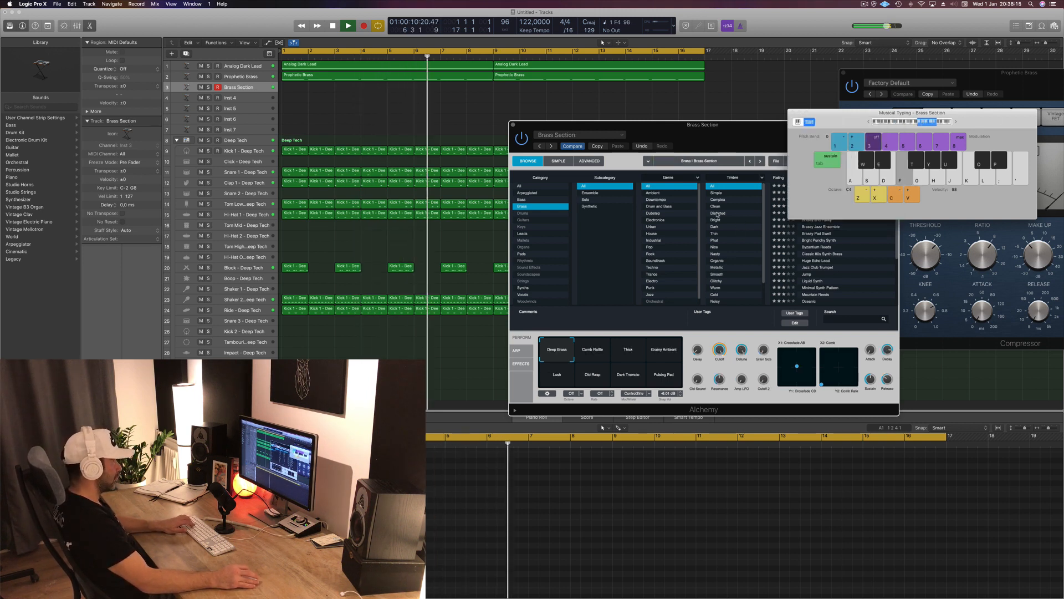
{"action": "left_click", "coordinate": [822, 253]}
{"action": "left_click", "coordinate": [815, 206]}
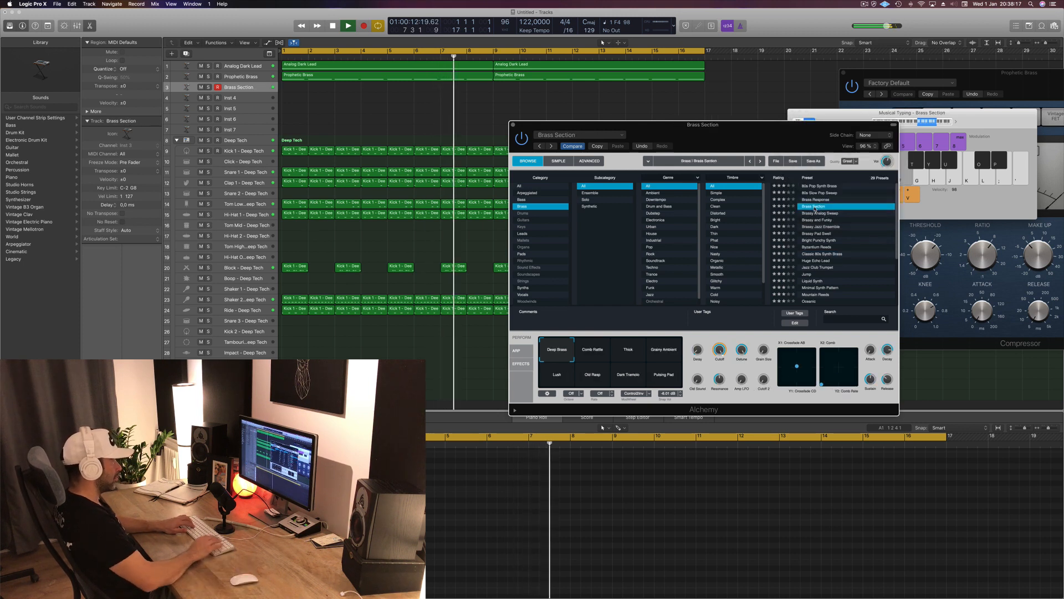
{"action": "key", "text": "Down"}
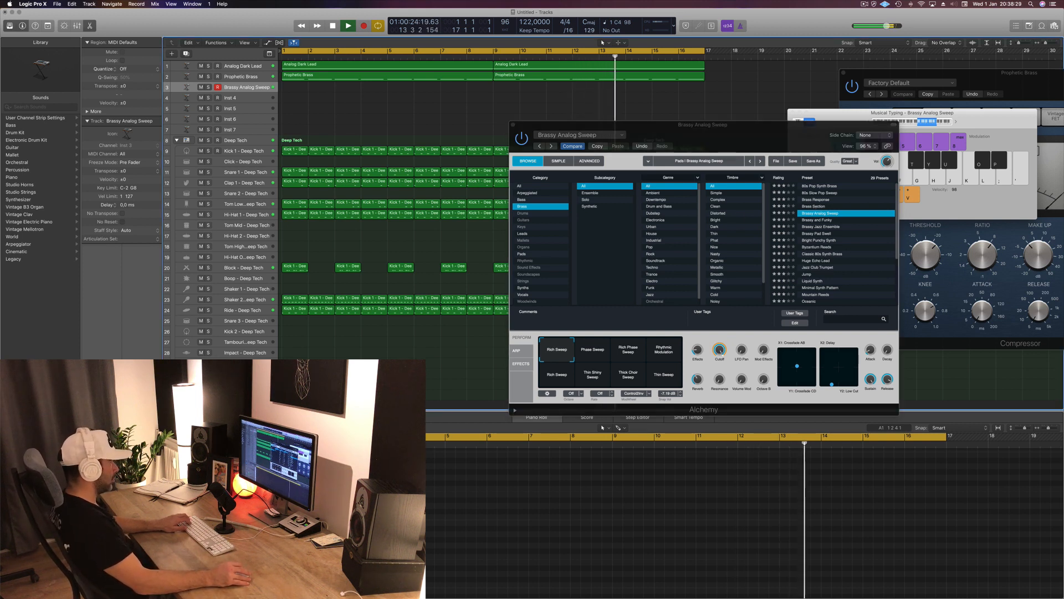
Audition Brassy Analog Sweep's performance variations from Phase Sweep to Thick Choir Sweep over the loop, and return to the first Rich Sweep.
{"action": "left_click", "coordinate": [593, 353]}
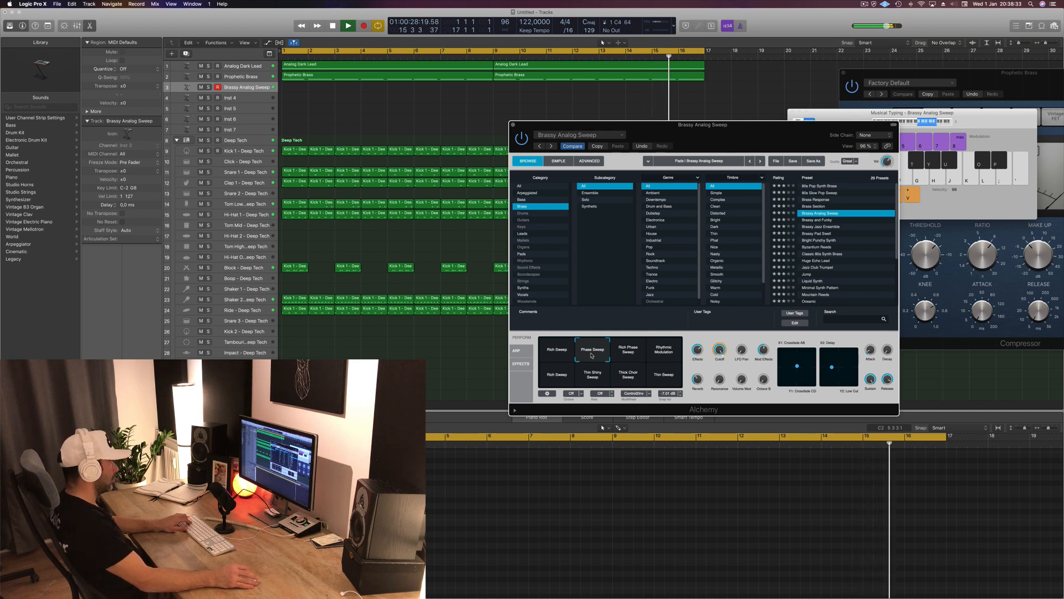
{"action": "left_click", "coordinate": [631, 353]}
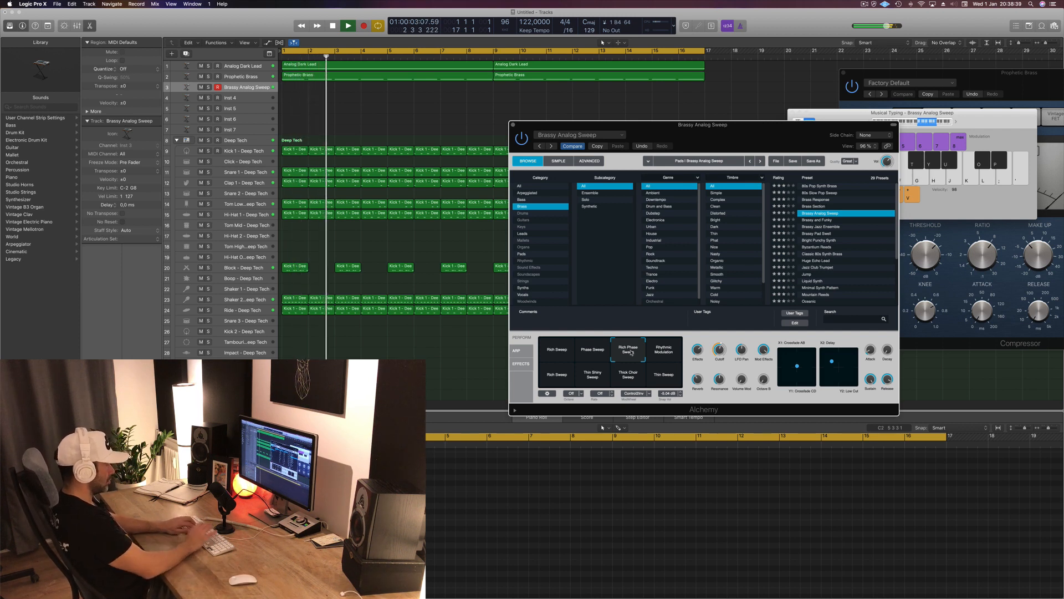
{"action": "left_click", "coordinate": [667, 350]}
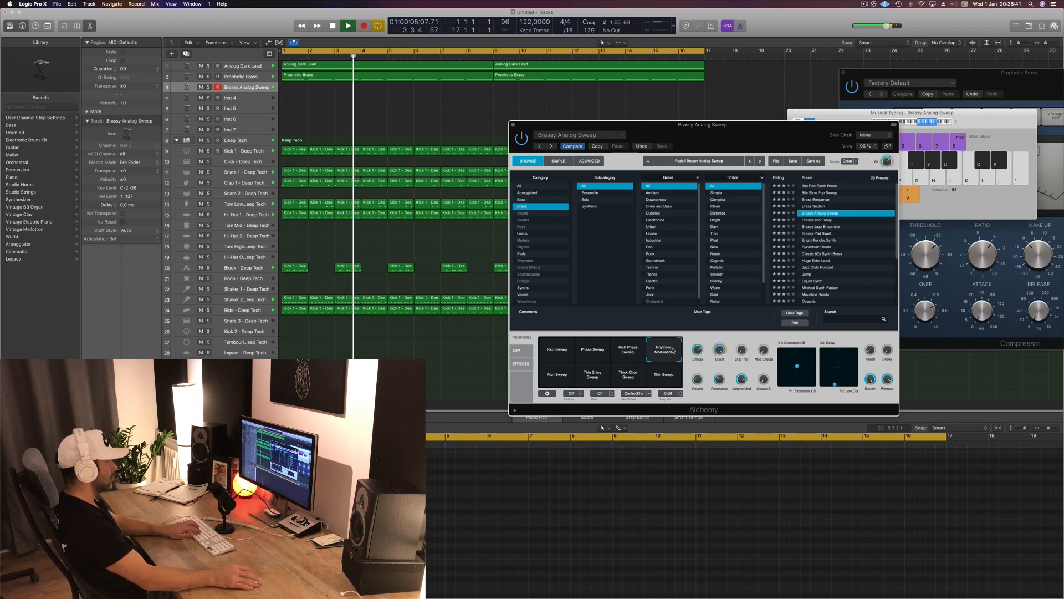
{"action": "left_click", "coordinate": [558, 377]}
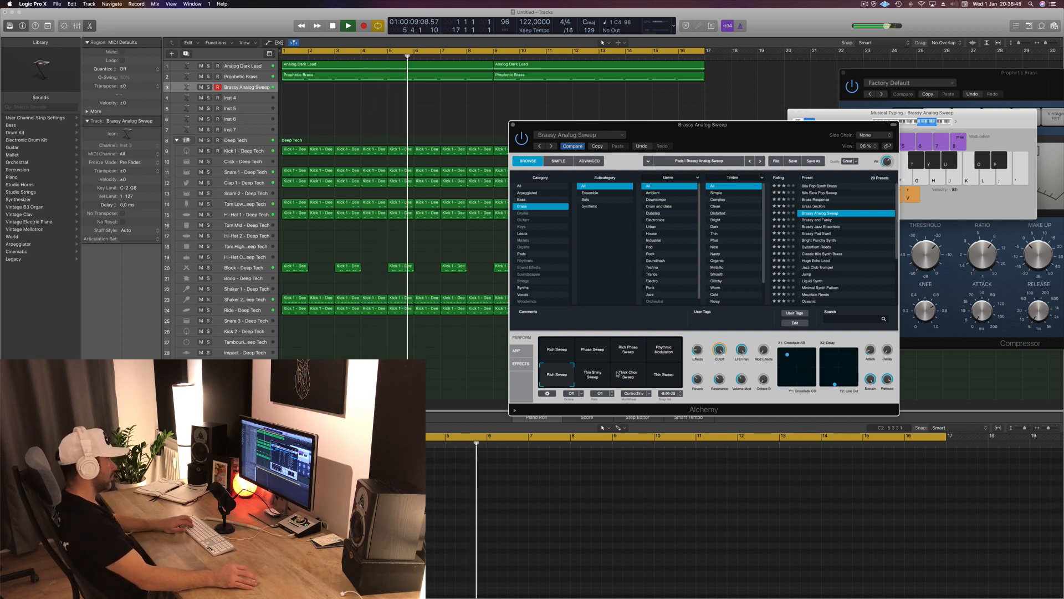
{"action": "left_click", "coordinate": [600, 378]}
{"action": "left_click", "coordinate": [628, 375]}
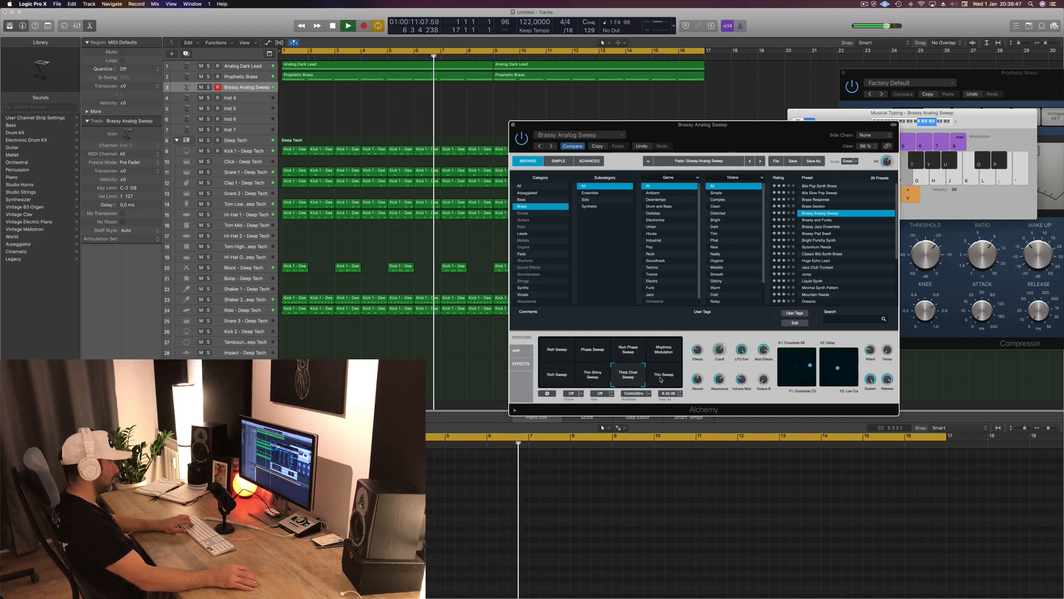
{"action": "left_click", "coordinate": [556, 349]}
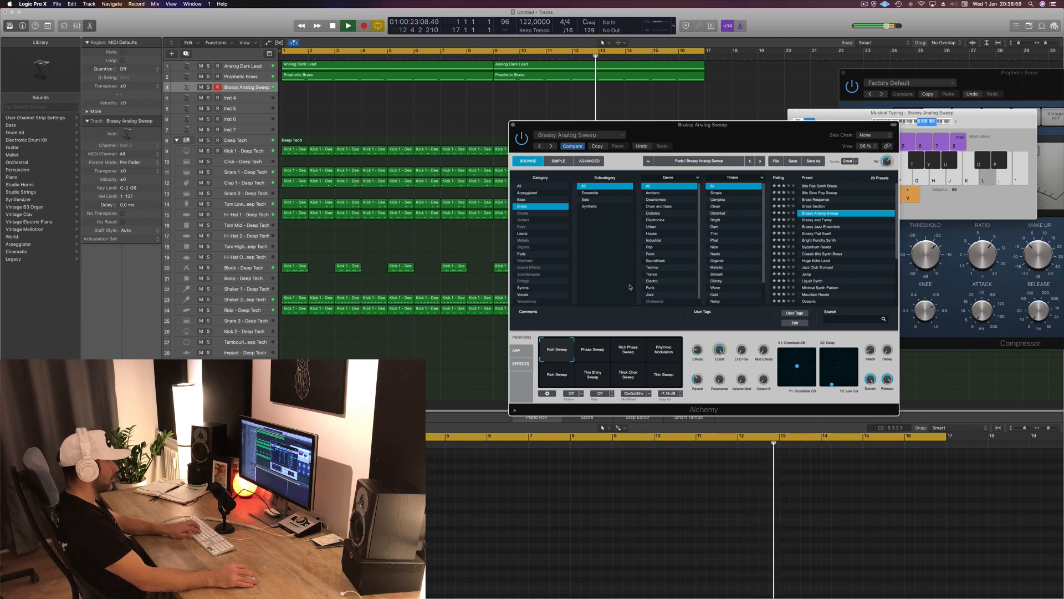
{"action": "left_click_drag", "start_coordinate": [760, 145], "coordinate": [863, 150]}
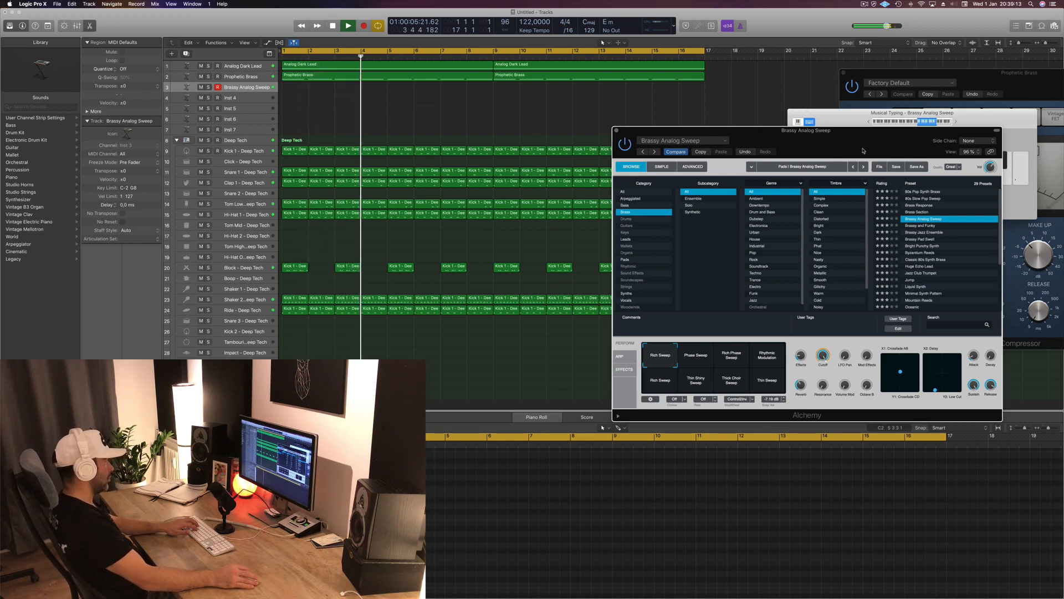
Move the Alchemy window clear of the Musical Typing keyboard and set the Musical Typing octave to C1.
{"action": "left_click_drag", "start_coordinate": [850, 146], "coordinate": [793, 155]}
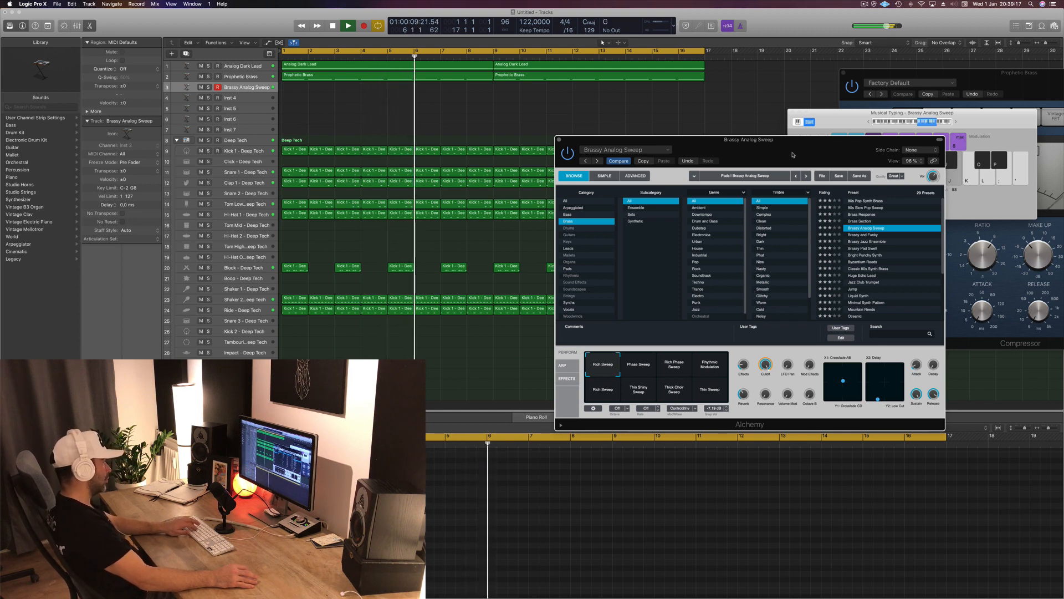
{"action": "left_click_drag", "start_coordinate": [794, 154], "coordinate": [732, 172]}
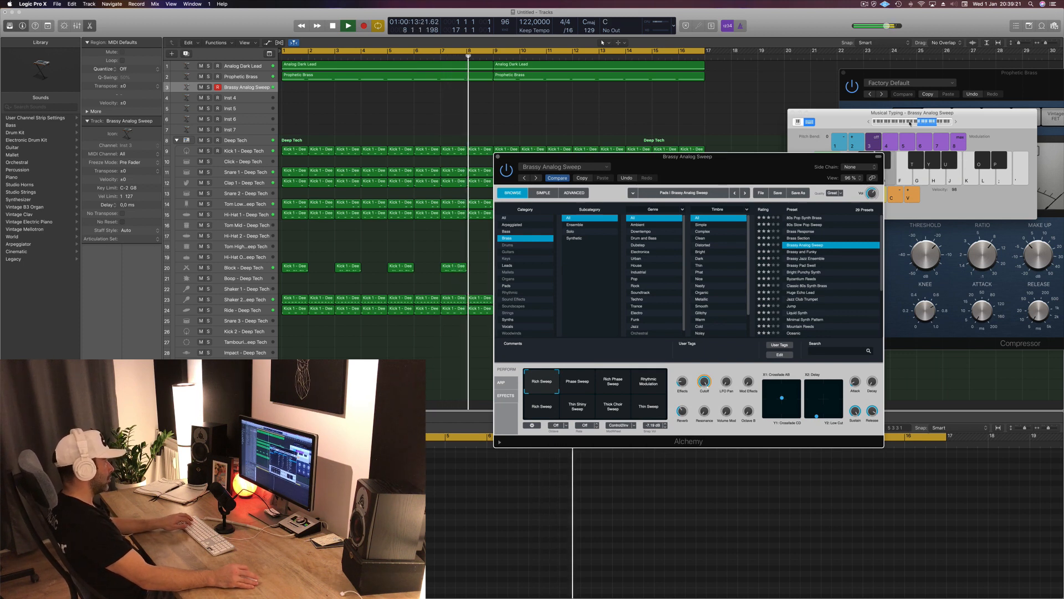
{"action": "left_click", "coordinate": [906, 122]}
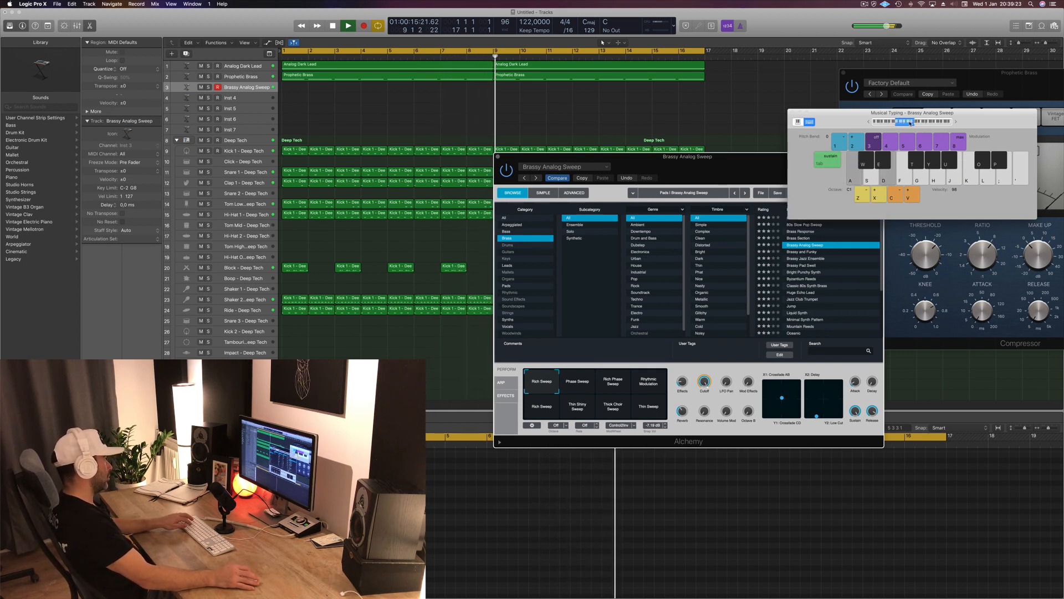
{"action": "left_click_drag", "start_coordinate": [765, 156], "coordinate": [687, 153]}
{"action": "left_click", "coordinate": [685, 120]}
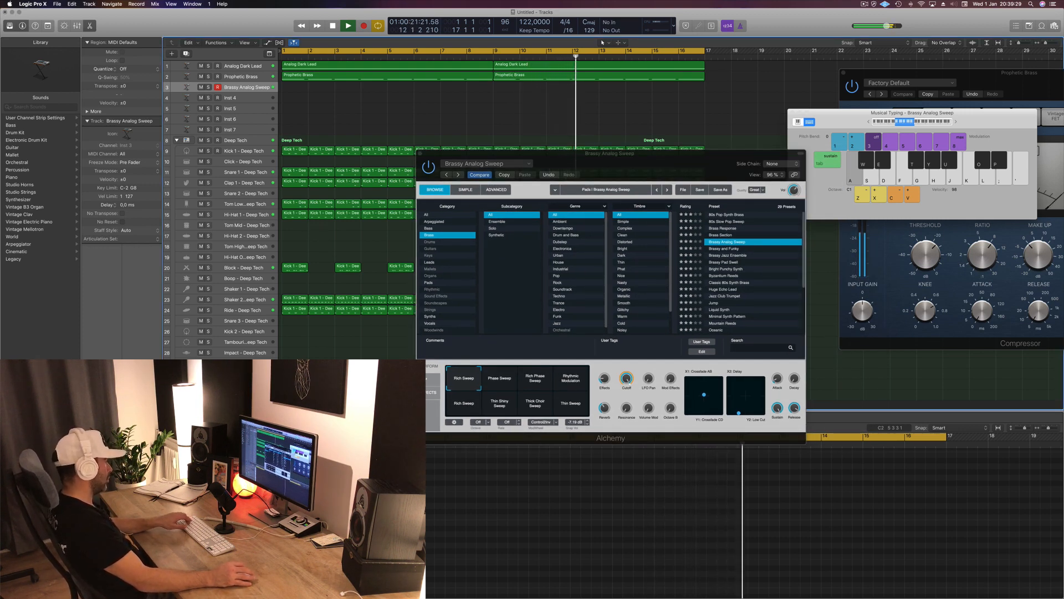
Audition the brass sound at octaves C1 and C0, then set the octave to C2 and rehearse the riff.
{"action": "key", "text": "s"}
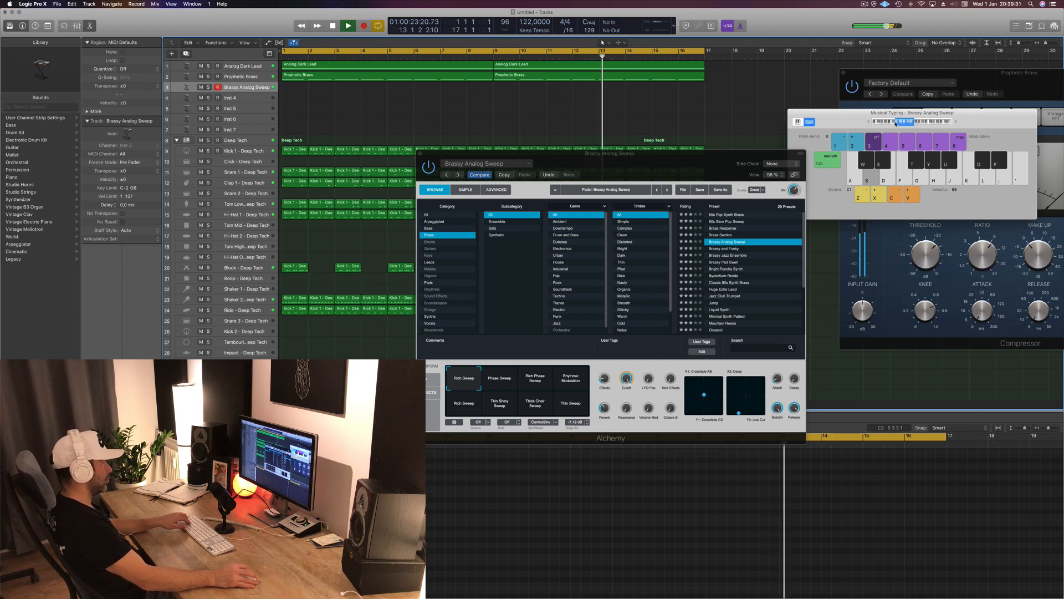
{"action": "left_click_drag", "start_coordinate": [897, 123], "coordinate": [893, 124]}
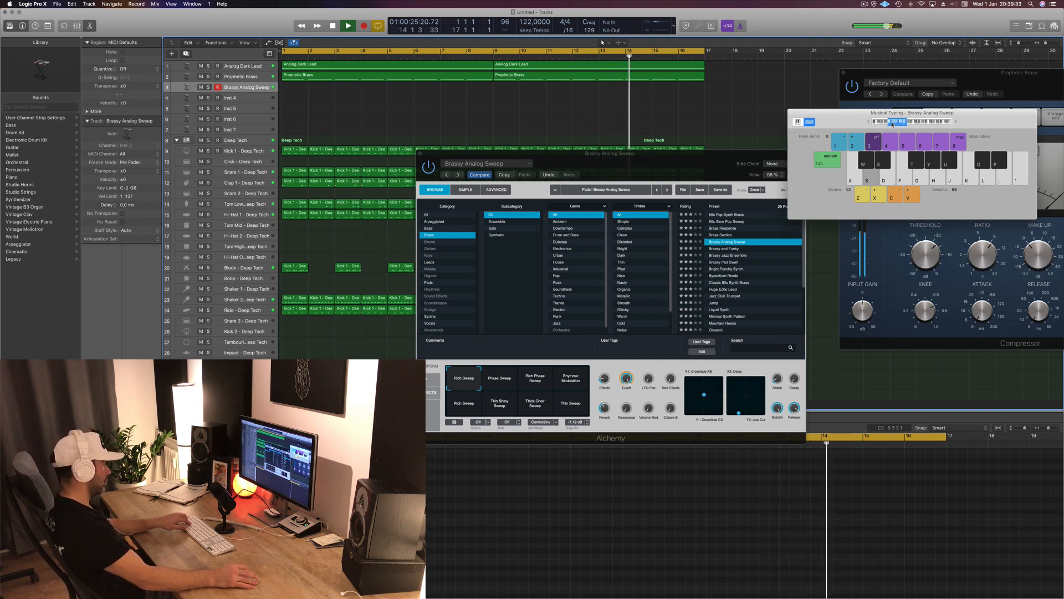
{"action": "key", "text": "semicolon"}
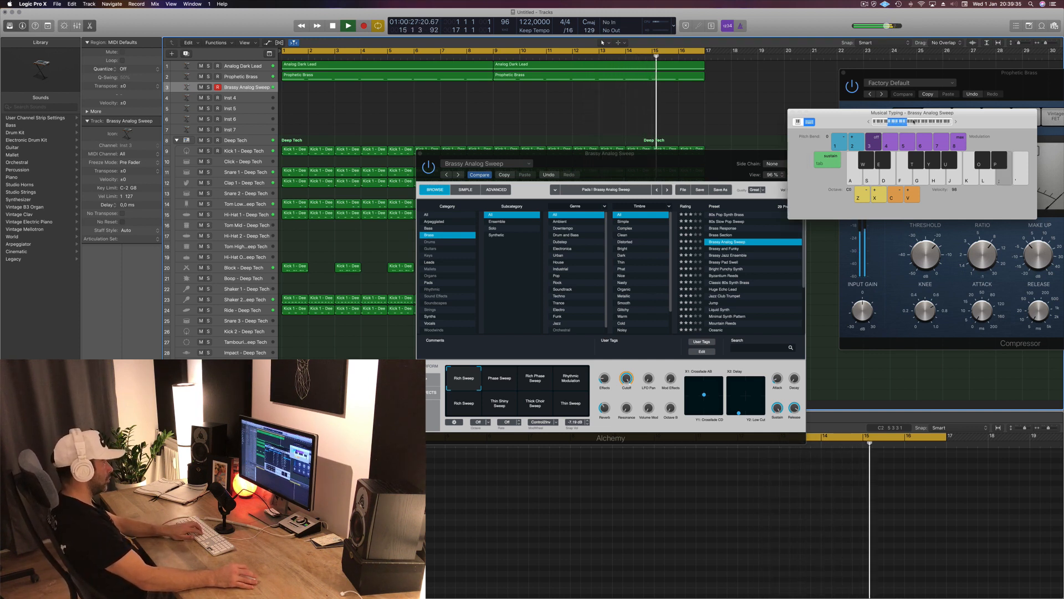
{"action": "left_click", "coordinate": [911, 124]}
{"action": "key", "text": "l"}
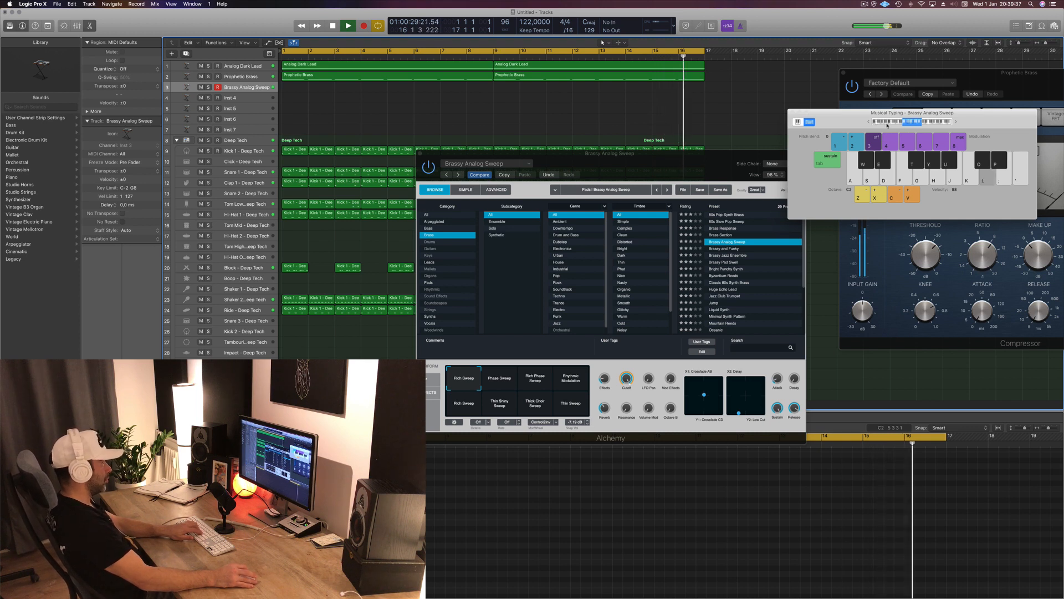
{"action": "key", "text": "h"}
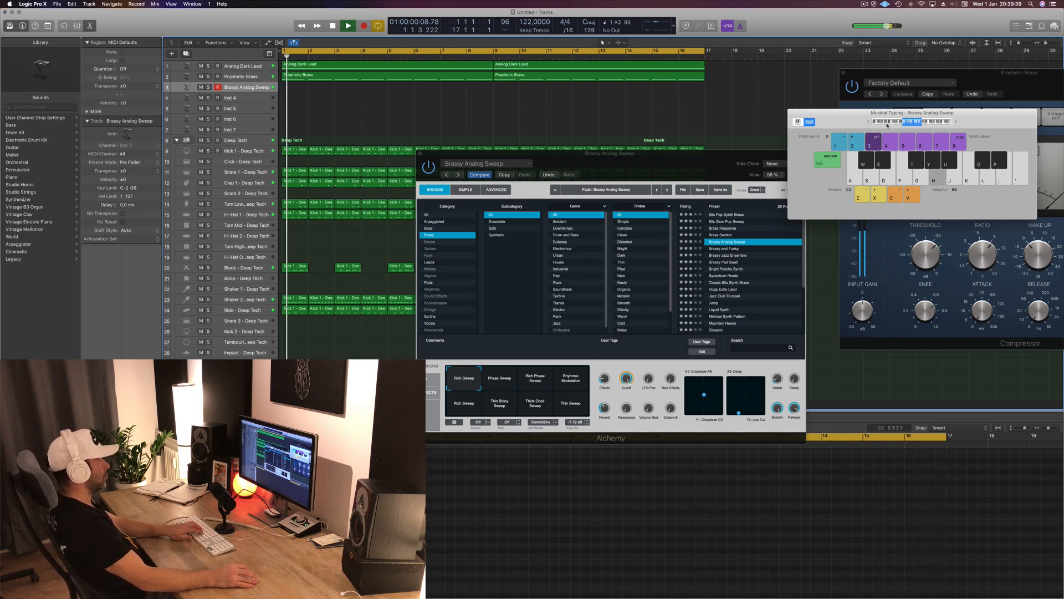
{"action": "key", "text": "k"}
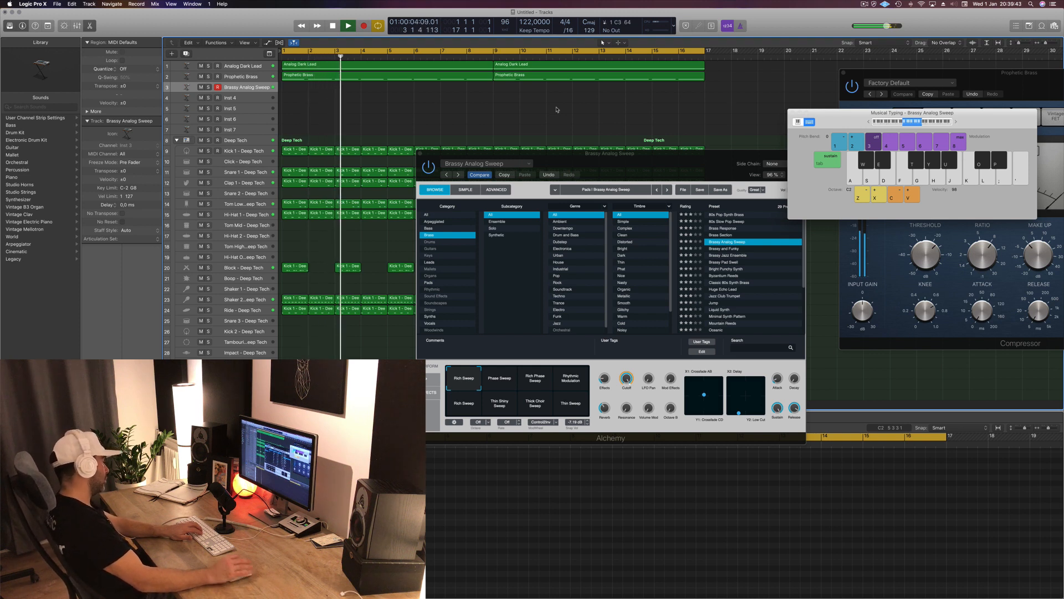
Record a repeating brass riff of A2, C3 and E3 on track 3 over the loop, up to about bar 16.
{"action": "key", "text": "r"}
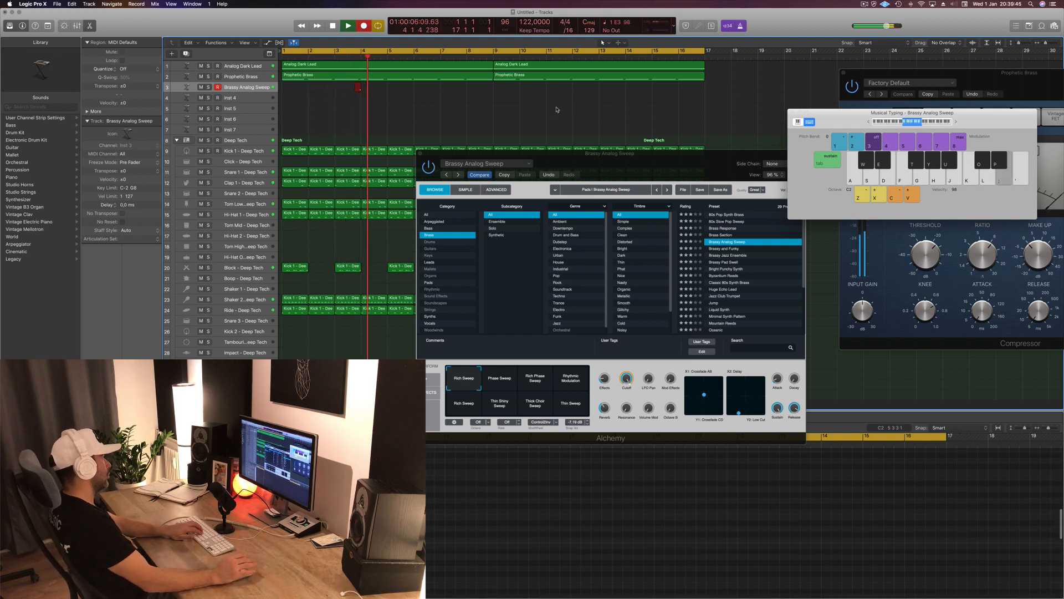
{"action": "key", "text": "h"}
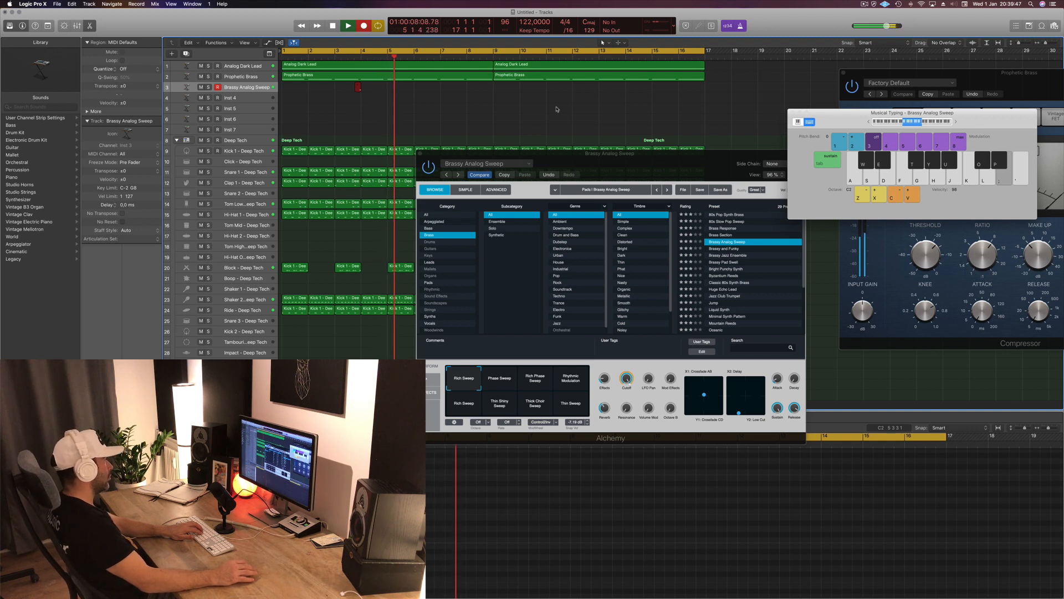
{"action": "key", "text": "k"}
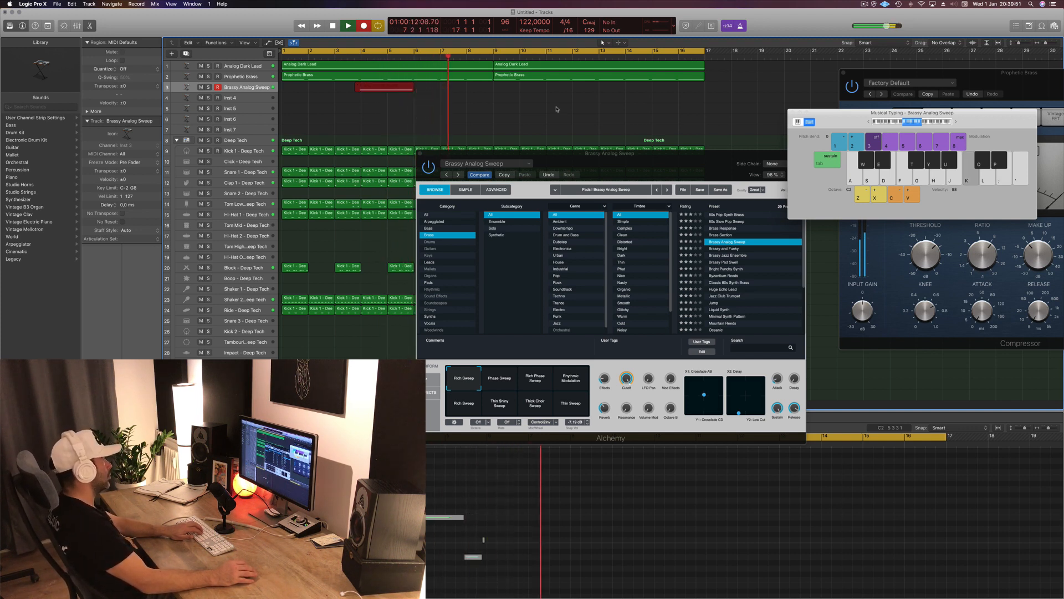
{"action": "key", "text": "semicolon"}
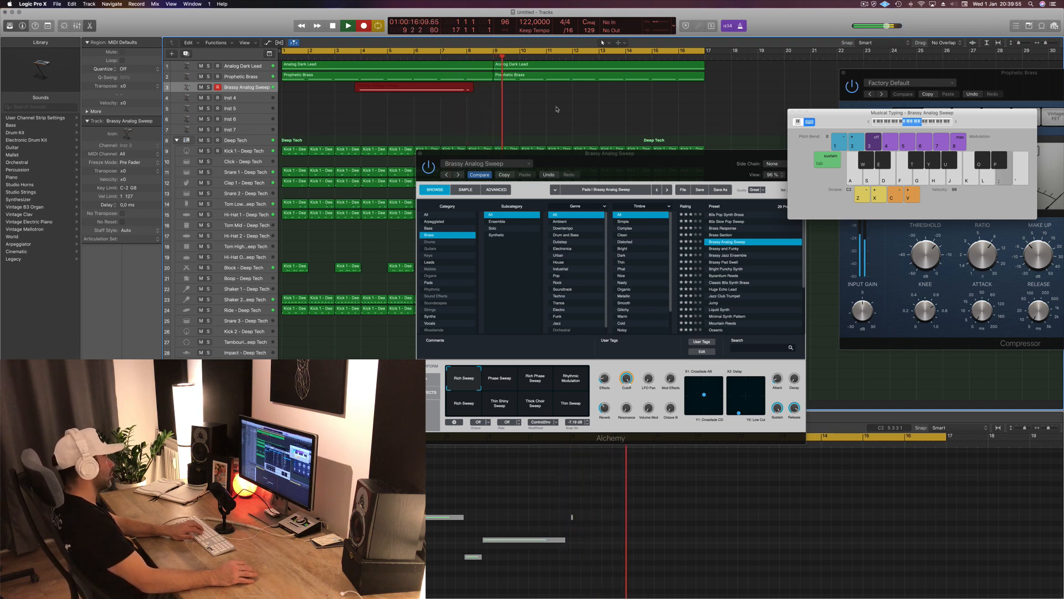
{"action": "key", "text": "h"}
{"action": "key", "text": "k"}
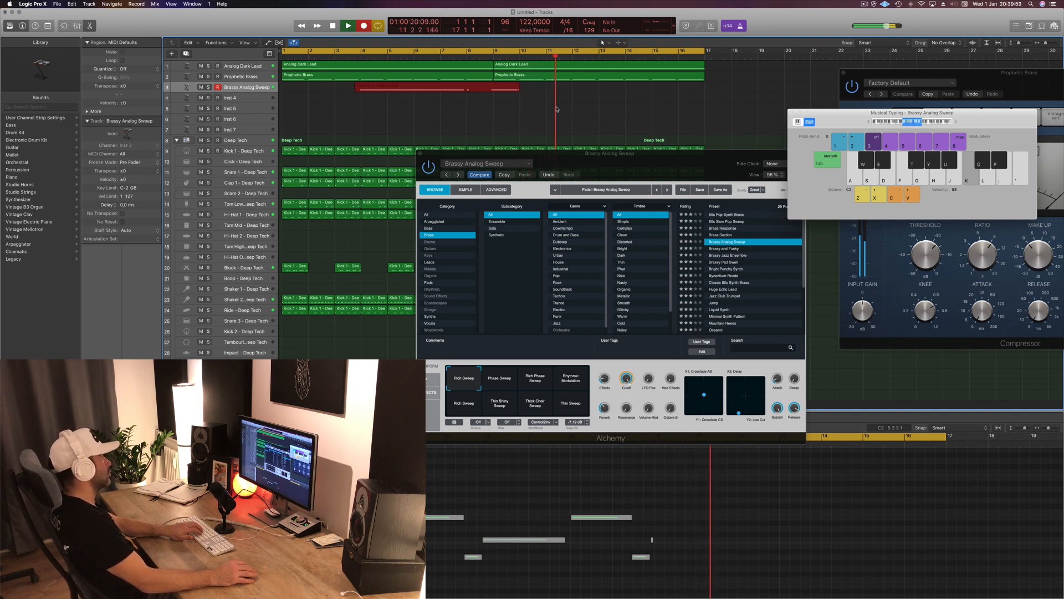
{"action": "key", "text": "semicolon"}
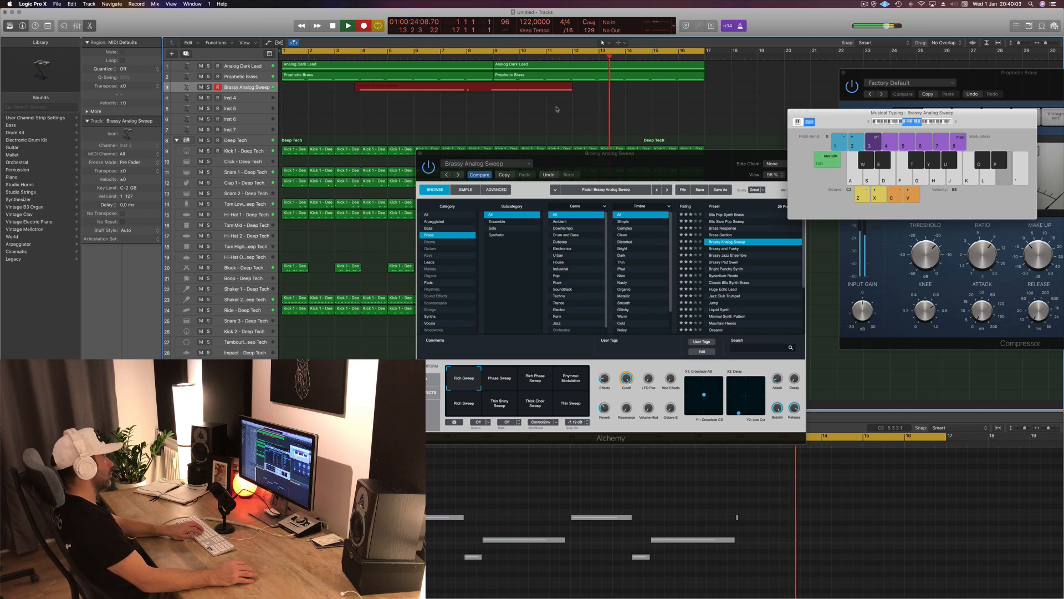
{"action": "key", "text": "h"}
{"action": "key", "text": "k"}
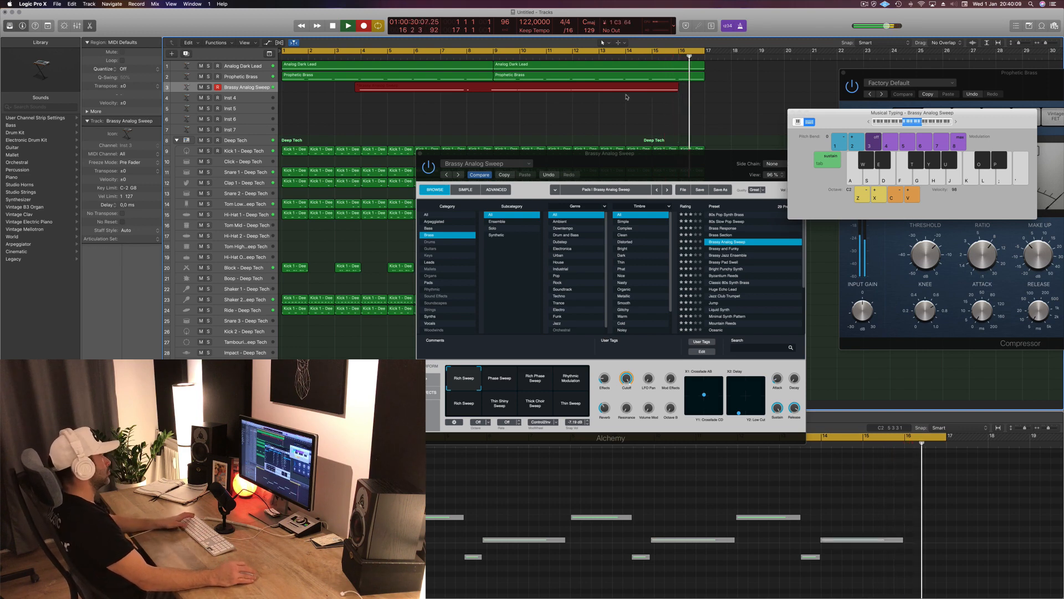
{"action": "key", "text": "space"}
Cut the recorded brass region's part before bar 4 away, splitting crossing notes, and move the remainder to bar 1 for playback.
{"action": "key", "text": "space"}
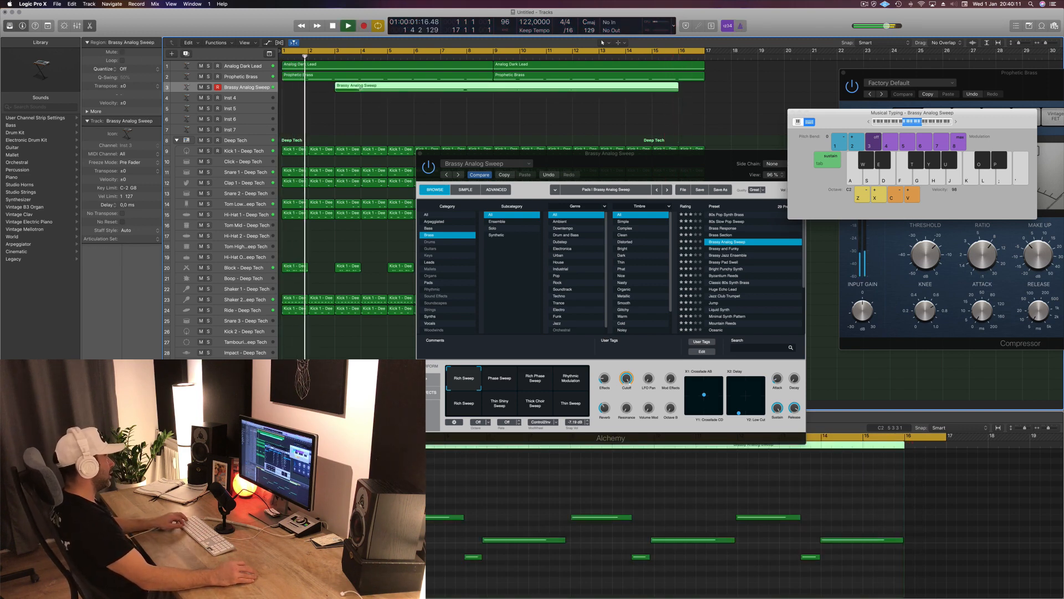
{"action": "double_click", "coordinate": [360, 89], "text": "super"}
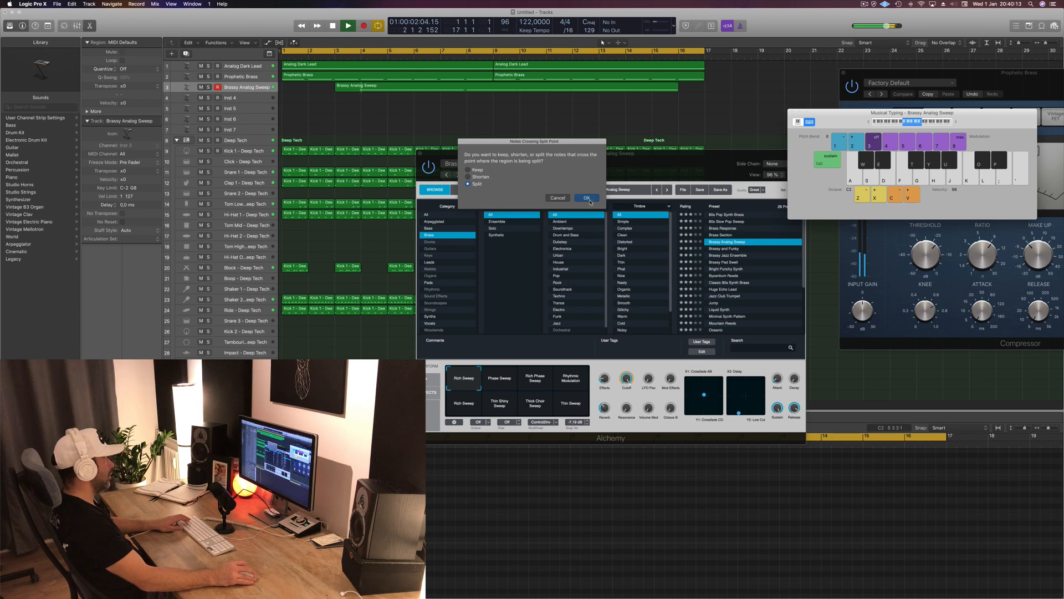
{"action": "left_click", "coordinate": [589, 200]}
{"action": "left_click", "coordinate": [344, 90]}
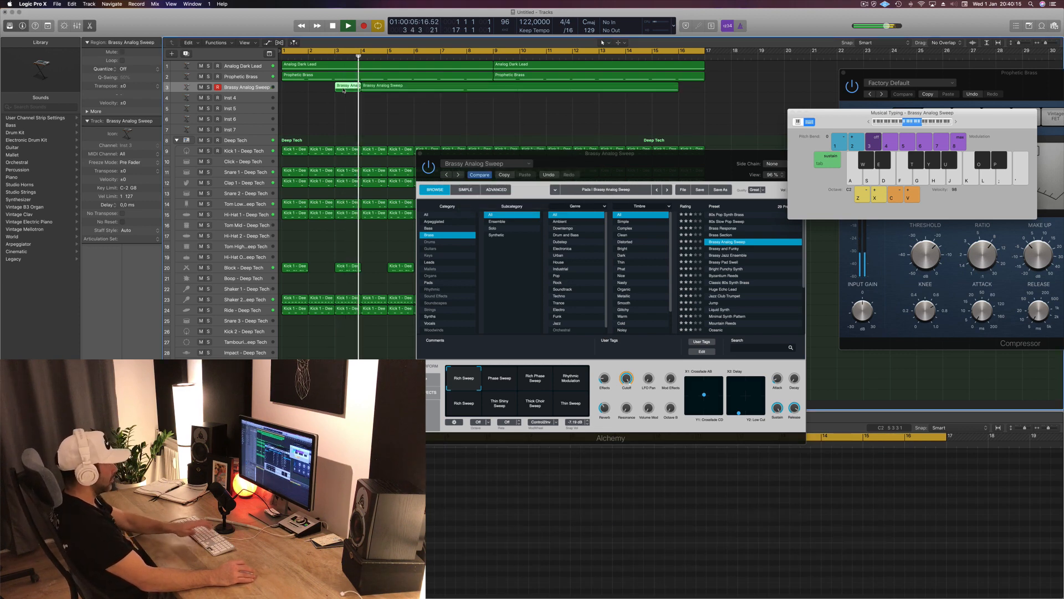
{"action": "key", "text": "BackSpace"}
{"action": "left_click_drag", "start_coordinate": [423, 88], "coordinate": [348, 89]}
{"action": "key", "text": "space"}
{"action": "key", "text": "space"}
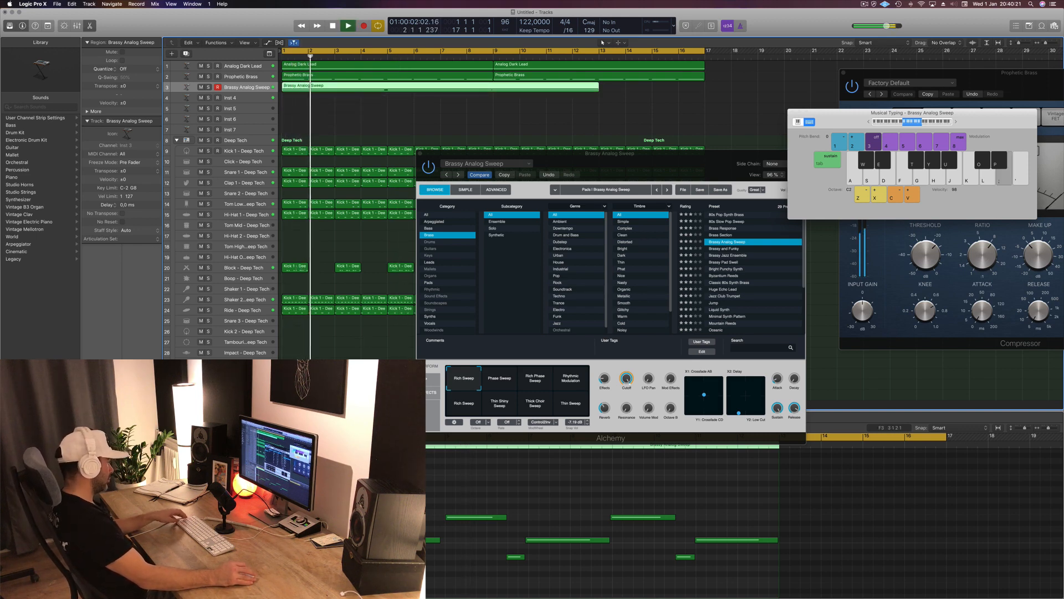
Try quantizing the Brassy Analog Sweep region to 1/16 Note and listen to it from the start of the loop.
{"action": "key", "text": "super+a"}
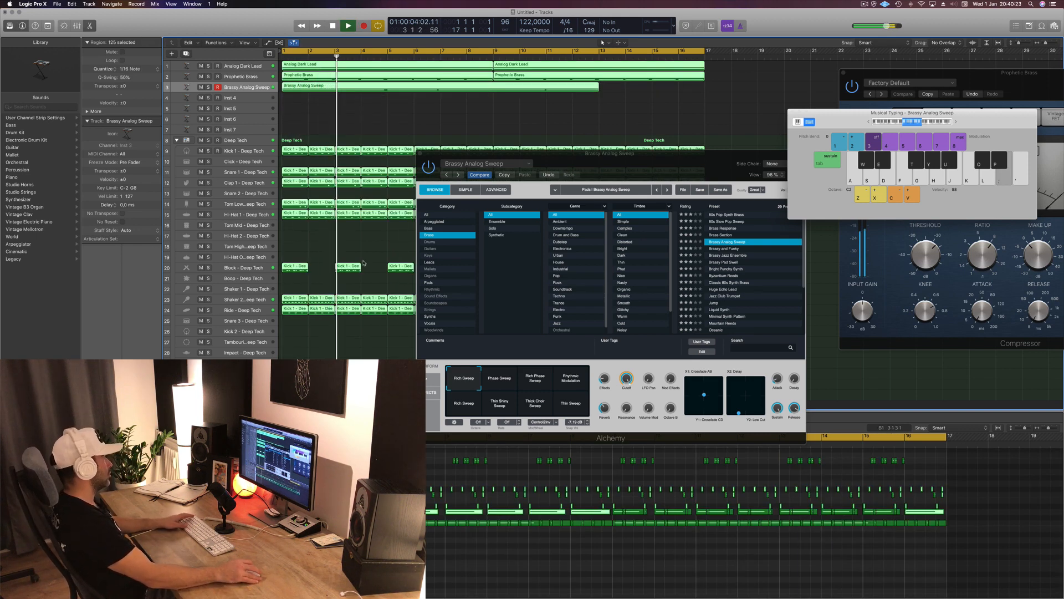
{"action": "left_click", "coordinate": [294, 114]}
{"action": "left_click", "coordinate": [322, 86]}
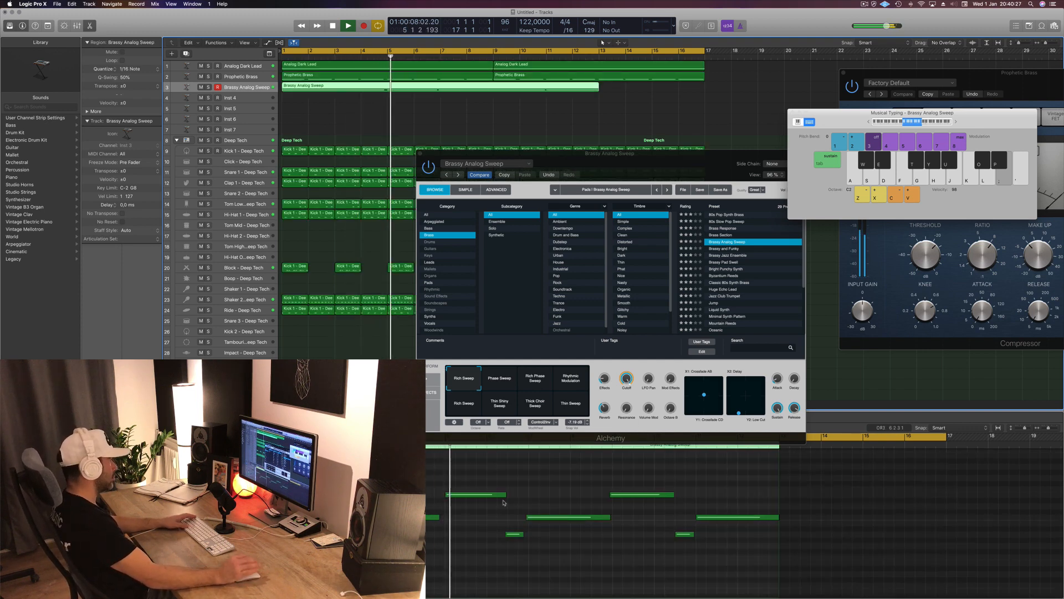
{"action": "key", "text": "Return"}
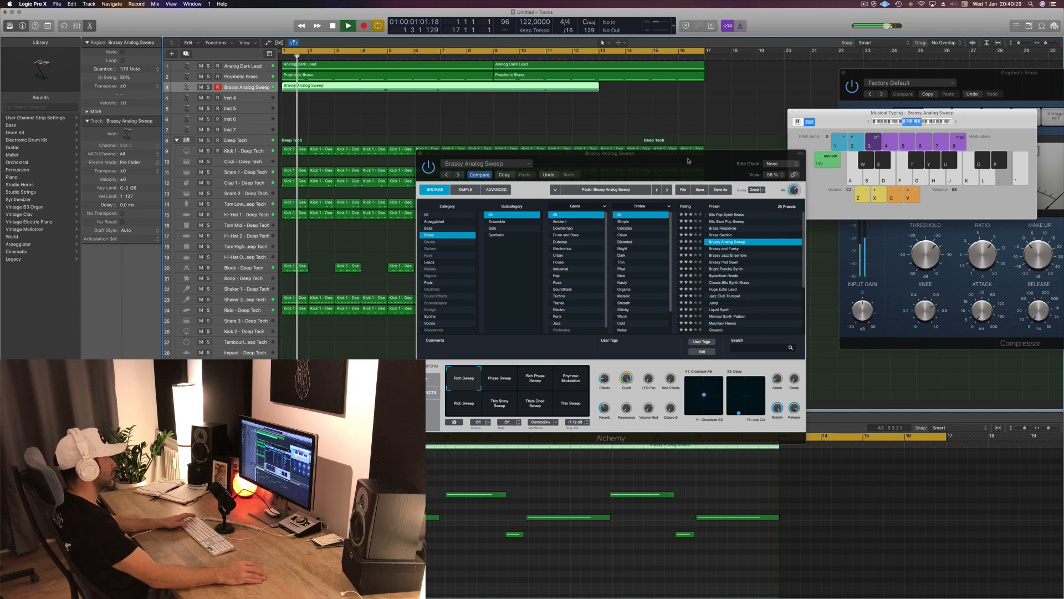
{"action": "left_click_drag", "start_coordinate": [690, 158], "coordinate": [748, 170]}
Return the Brassy Analog Sweep region's quantize to Off and replay it from the beginning.
{"action": "key", "text": "space"}
{"action": "left_click", "coordinate": [310, 532]}
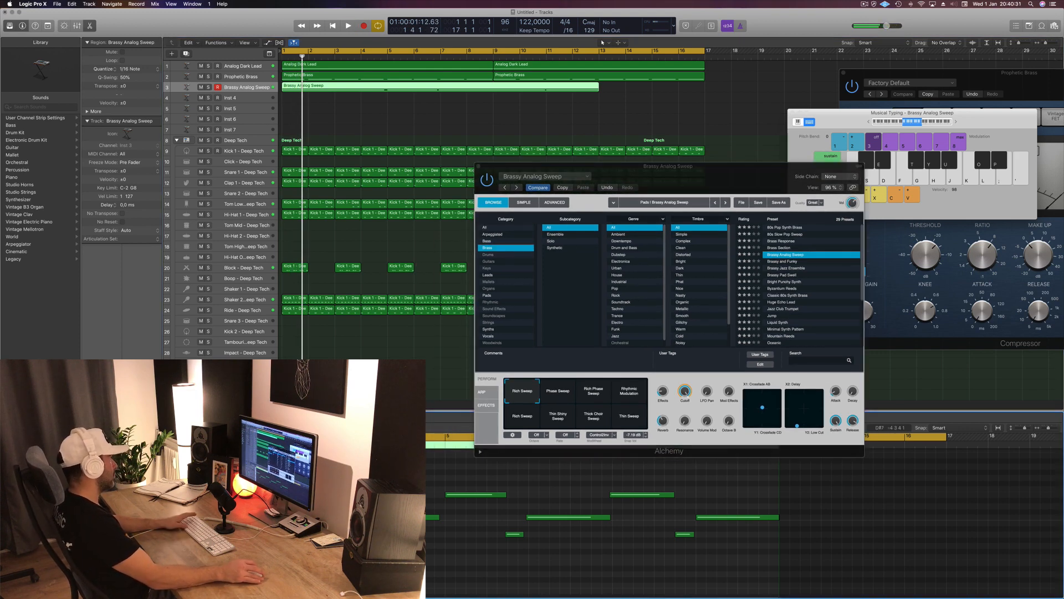
{"action": "key", "text": "Return"}
{"action": "key", "text": "space"}
{"action": "key", "text": "super+a"}
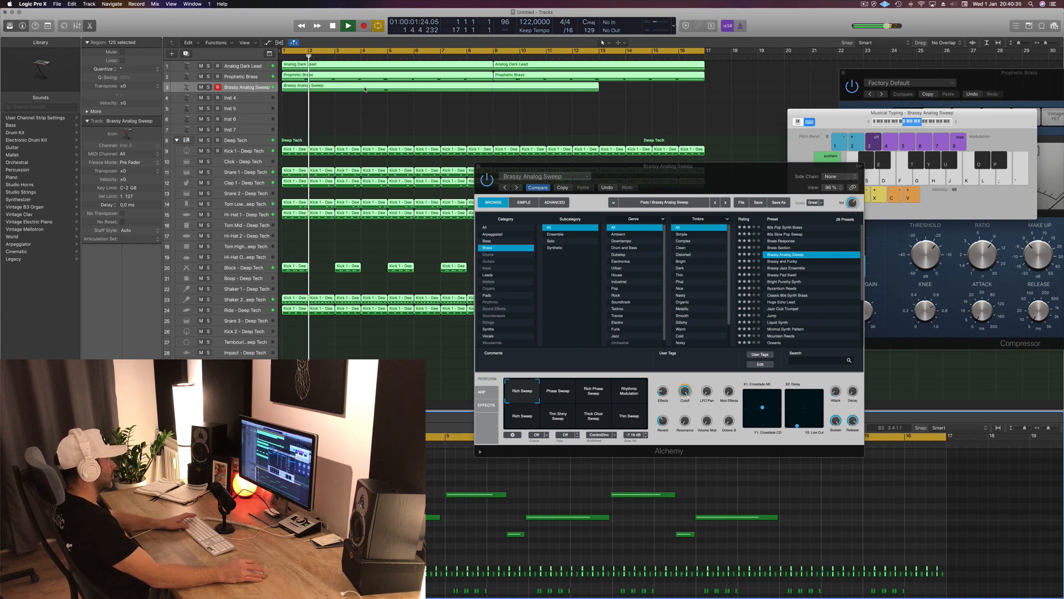
{"action": "left_click", "coordinate": [365, 88]}
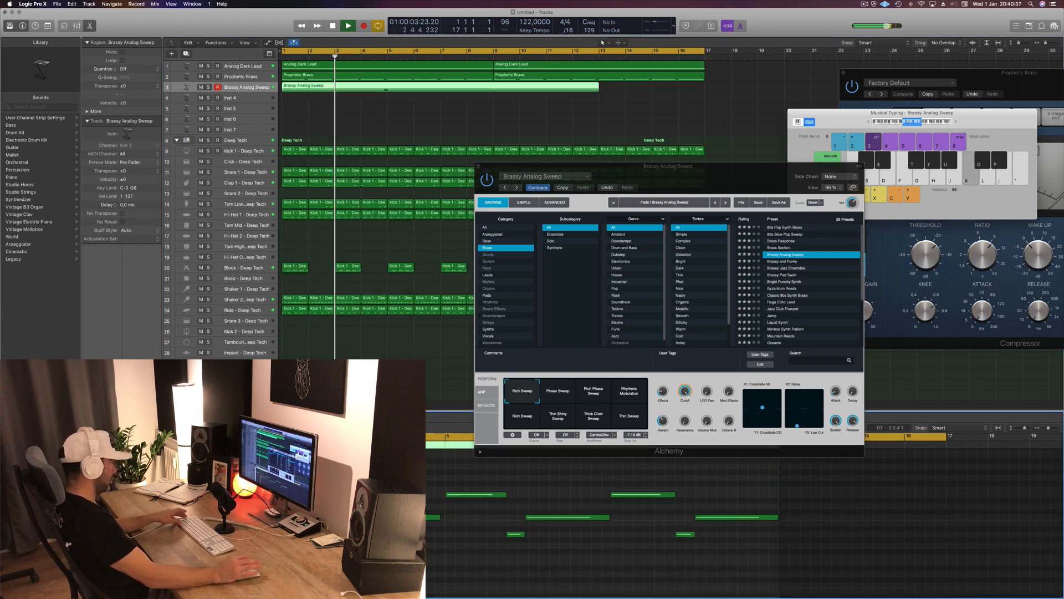
{"action": "key", "text": "Return"}
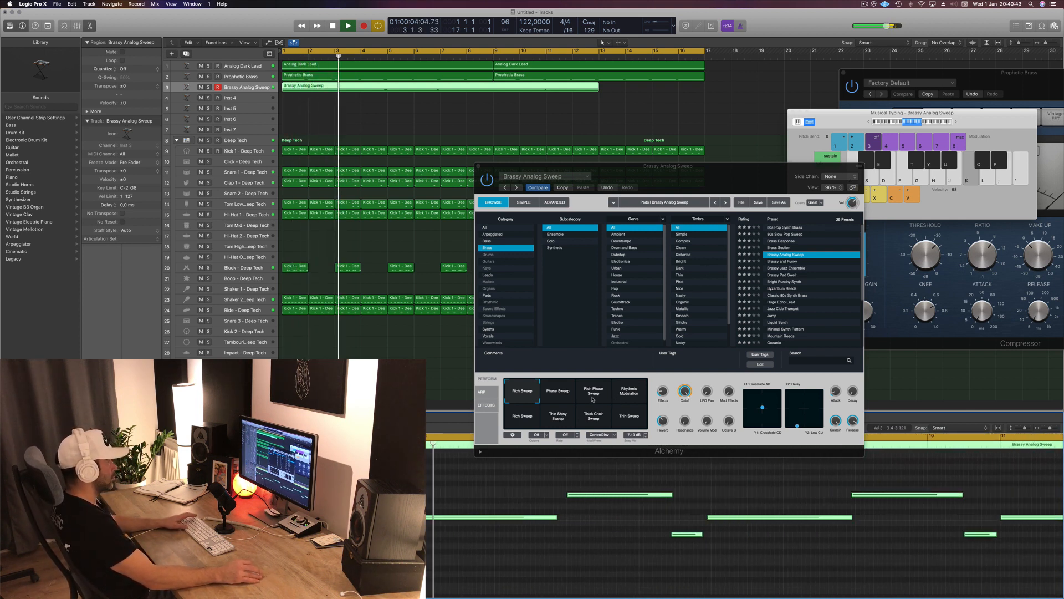
Compare the Phase Sweep, Thin Sweep and Thick Choir Sweep variations against the recorded riff, and return to the first Rich Sweep.
{"action": "key", "text": "Return"}
{"action": "left_click", "coordinate": [565, 395]}
{"action": "left_click", "coordinate": [628, 421]}
{"action": "key", "text": "space"}
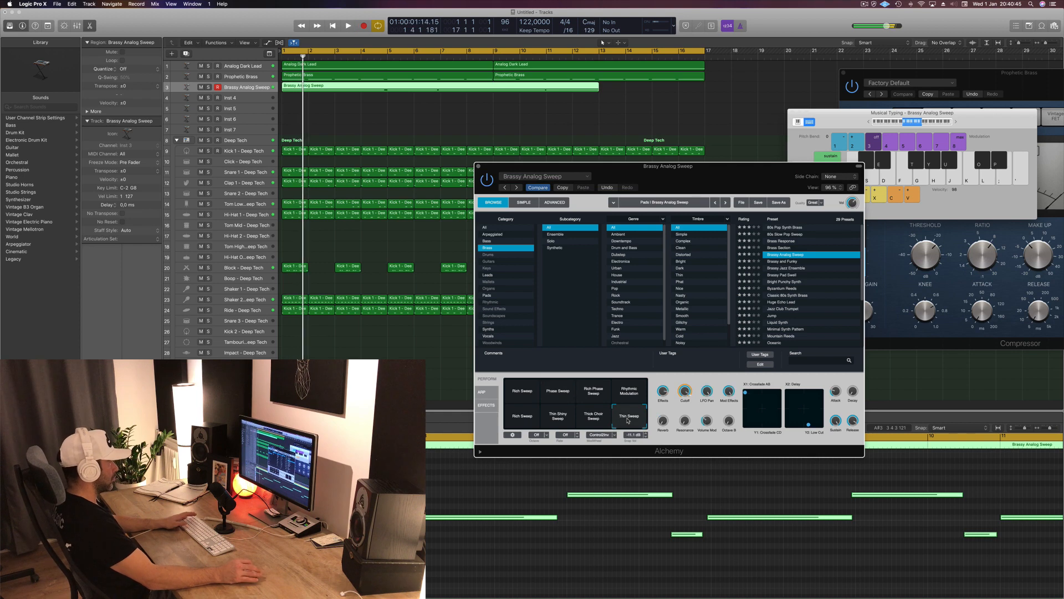
{"action": "key", "text": "Return"}
{"action": "key", "text": "space"}
{"action": "left_click", "coordinate": [593, 416]}
{"action": "key", "text": "Return"}
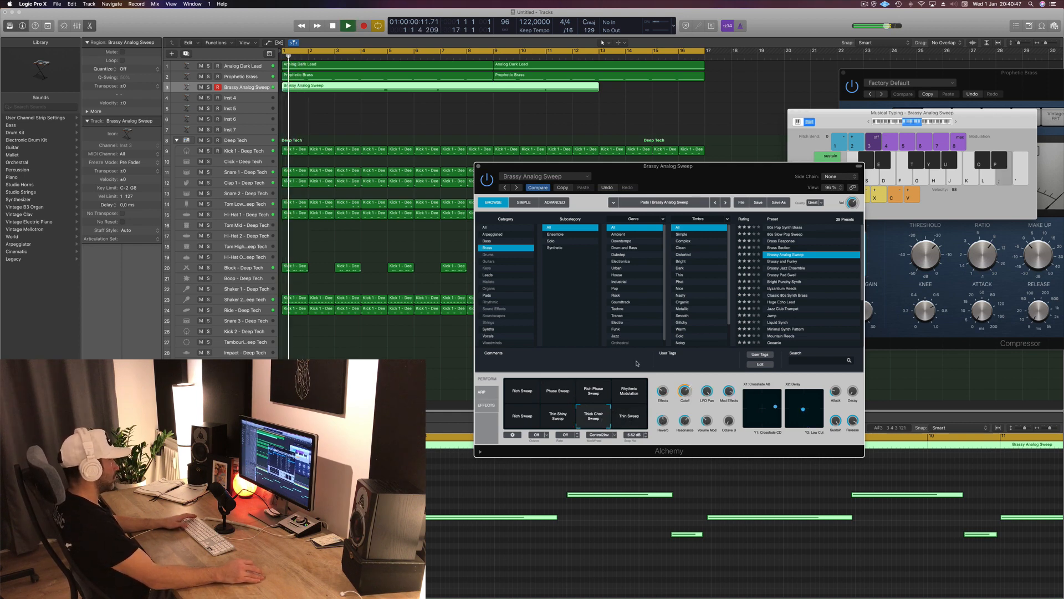
{"action": "left_click_drag", "start_coordinate": [766, 174], "coordinate": [654, 144]}
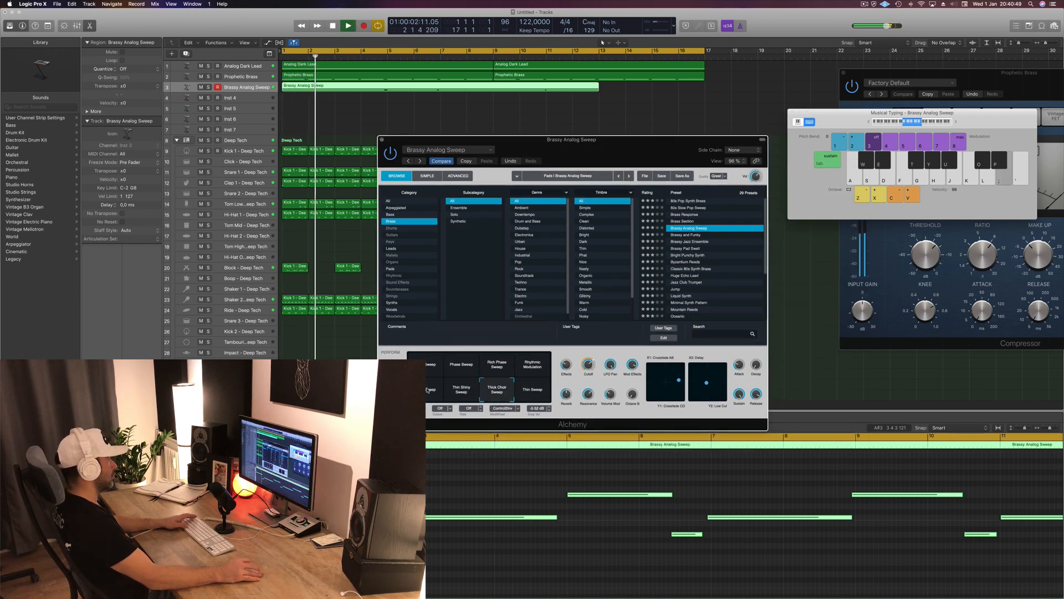
{"action": "left_click", "coordinate": [436, 367]}
{"action": "key", "text": "Return"}
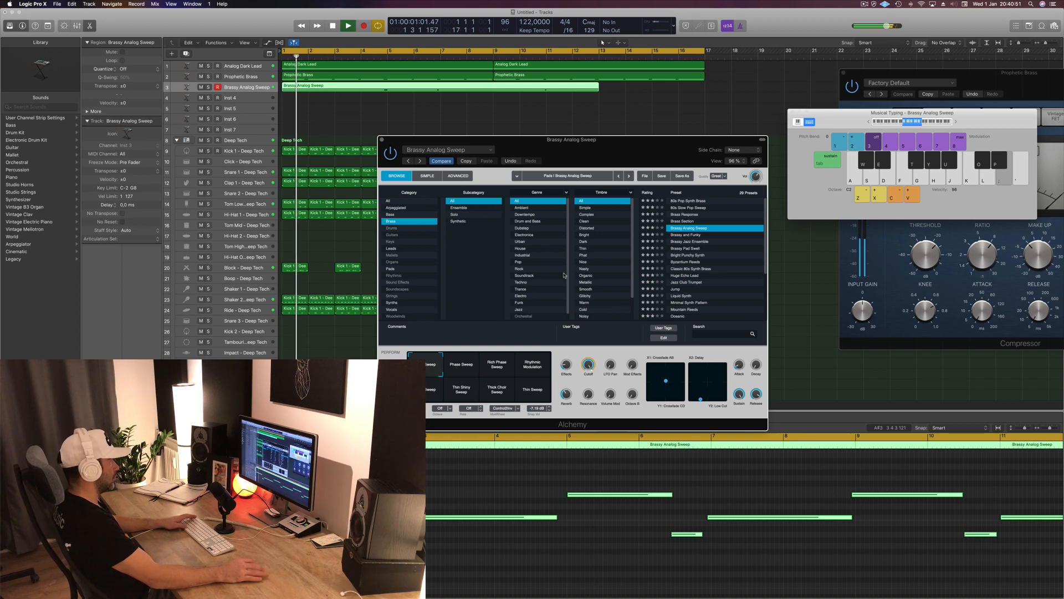
Move Alchemy off the arrangement, then split the Brassy Analog Sweep region at bar 5 and delete the part after it.
{"action": "left_click_drag", "start_coordinate": [647, 147], "coordinate": [939, 117]}
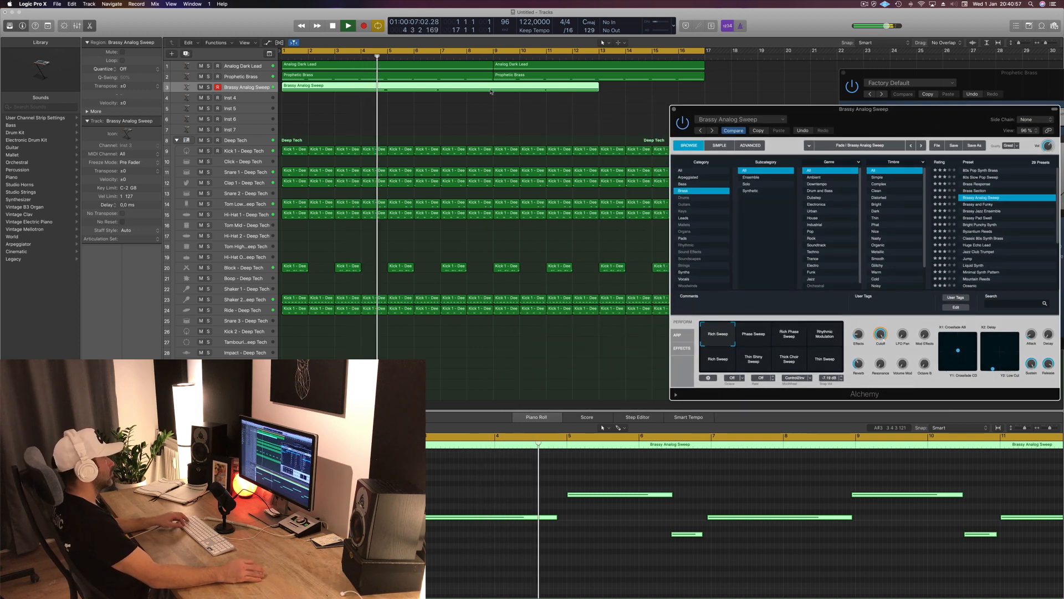
{"action": "left_click", "coordinate": [387, 89]}
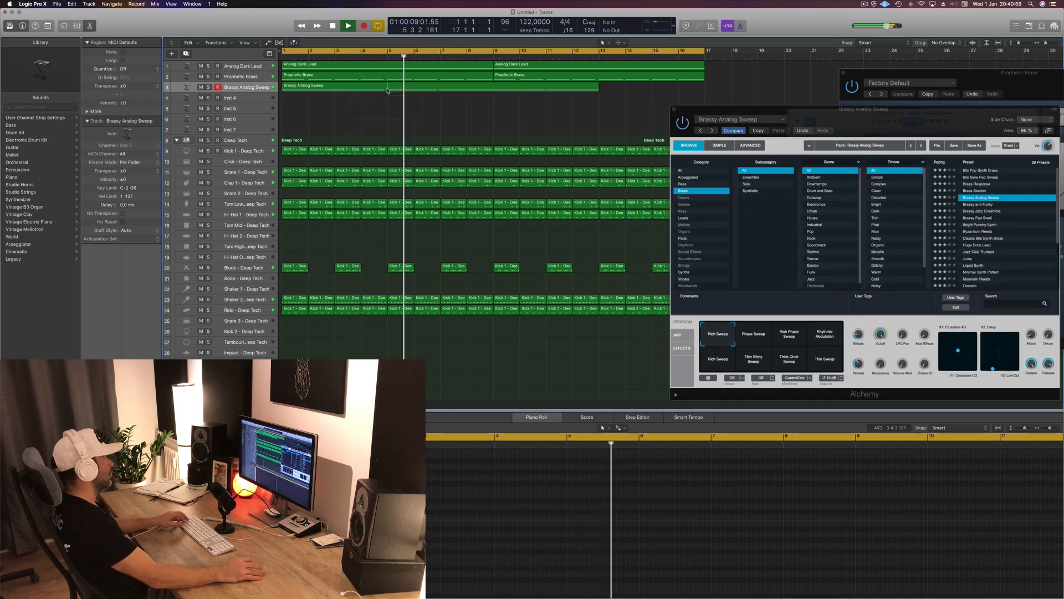
{"action": "key", "text": "Delete"}
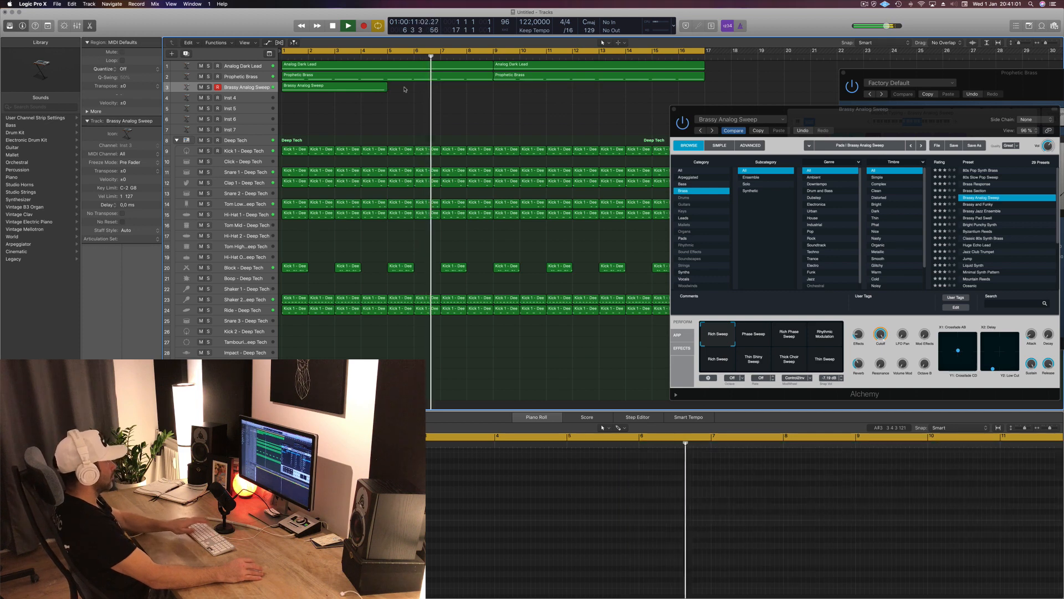
Copy the four-bar Brassy Analog Sweep region along track 3 until the copies fill it up to bar 17, and resume playback.
{"action": "key", "text": "space"}
{"action": "left_click", "coordinate": [338, 89]}
{"action": "left_click_drag", "start_coordinate": [338, 88], "coordinate": [556, 94]}
{"action": "key", "text": "space"}
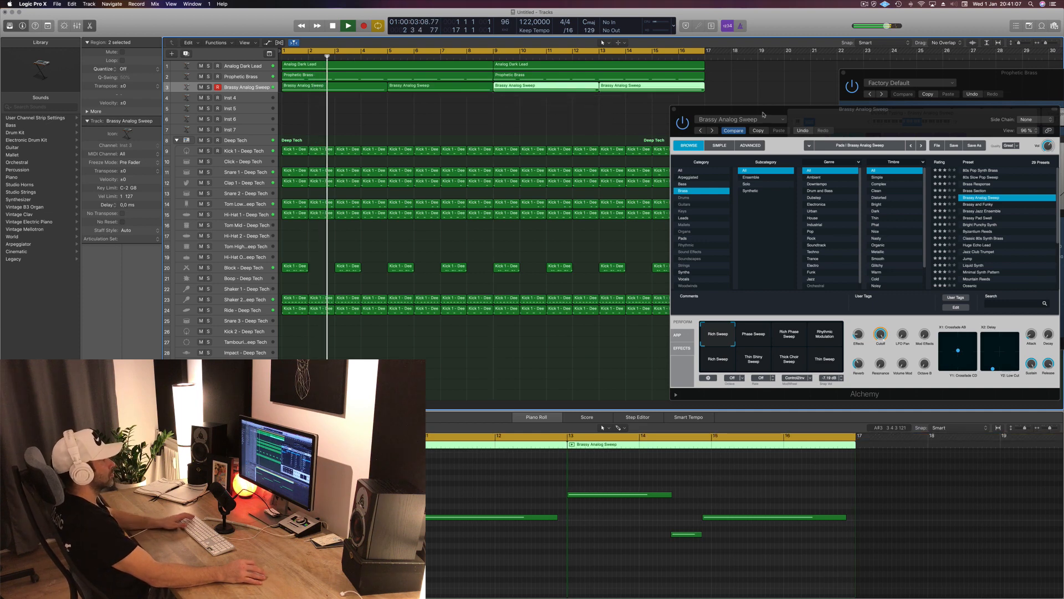
Audition the brass presets Brassy and Funky, Brassy Jazz Ensemble, Bright Punchy Synth and Byzantium Reeds on the track 3 riff.
{"action": "left_click_drag", "start_coordinate": [763, 114], "coordinate": [689, 135]}
{"action": "key", "text": "Return"}
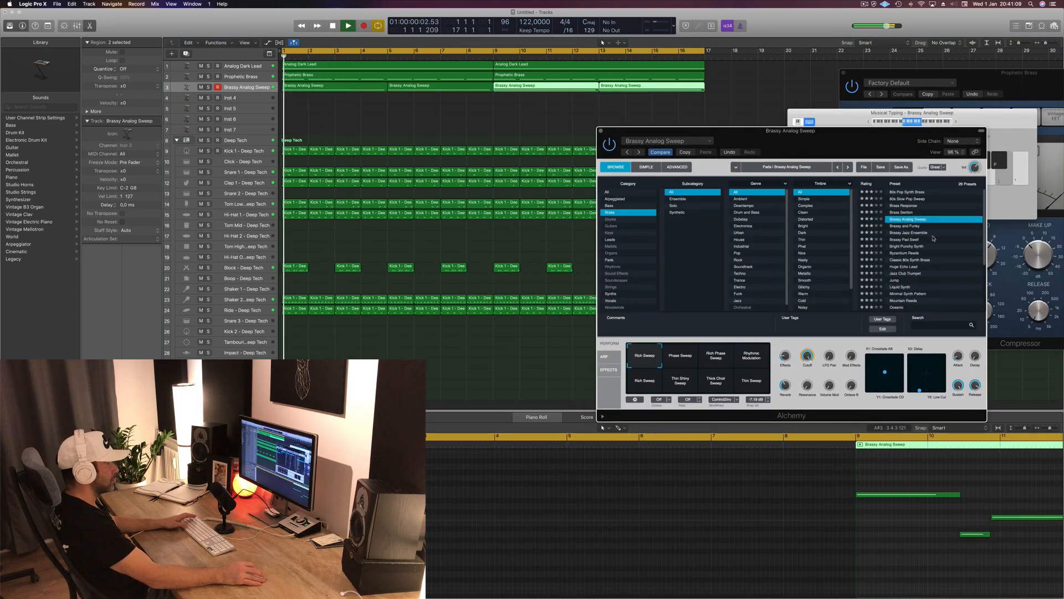
{"action": "left_click", "coordinate": [905, 227]}
{"action": "key", "text": "Return"}
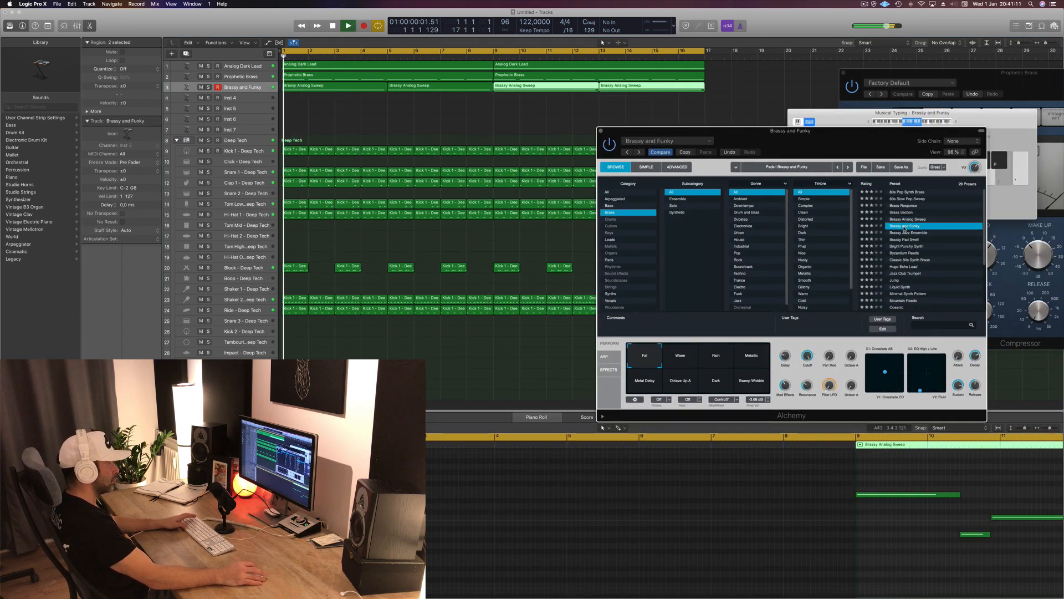
{"action": "left_click", "coordinate": [909, 233]}
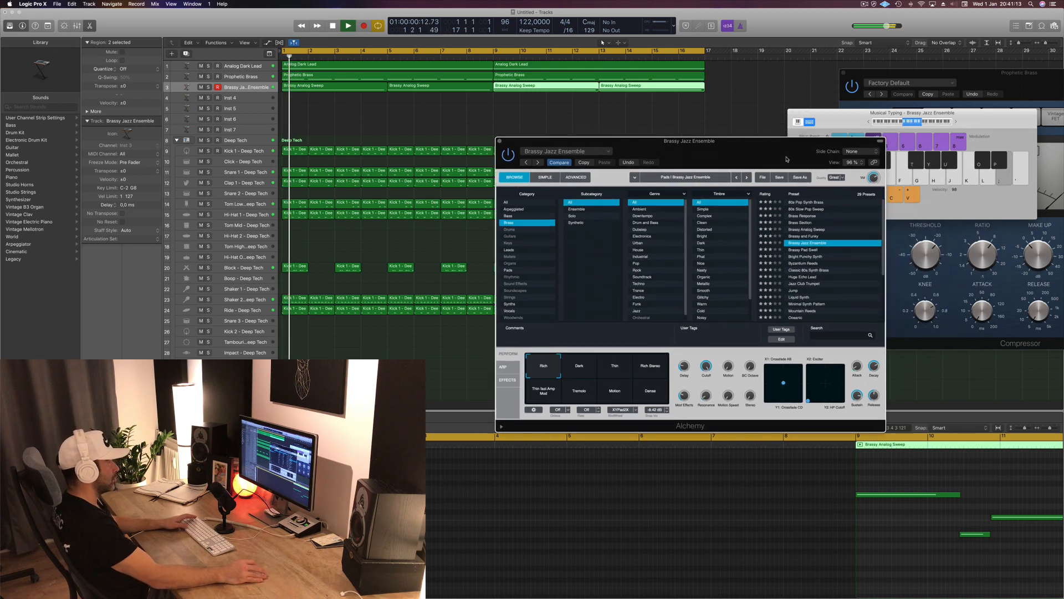
{"action": "left_click", "coordinate": [802, 257]}
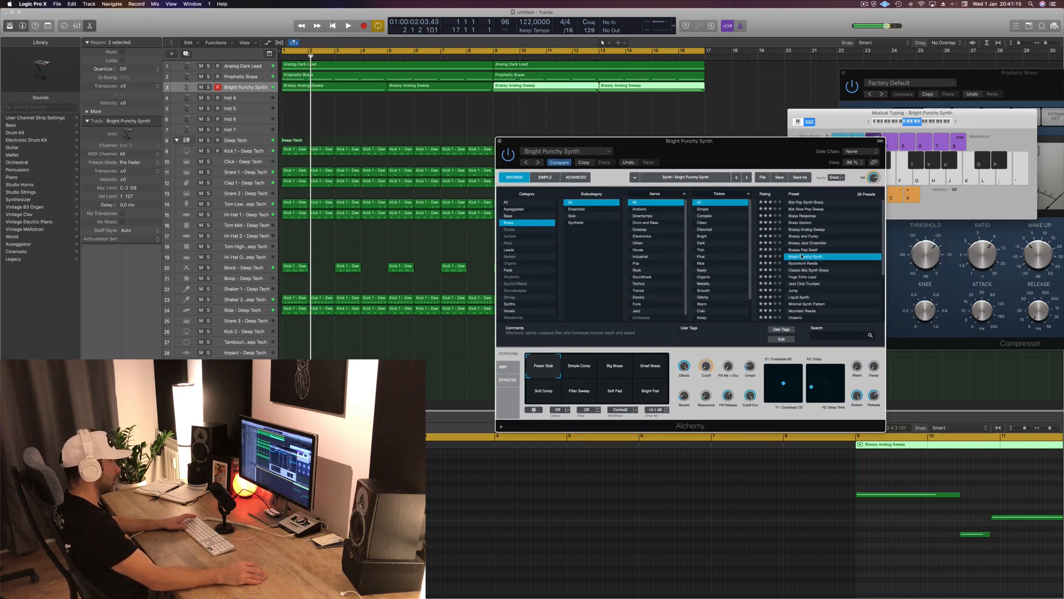
{"action": "left_click", "coordinate": [812, 264]}
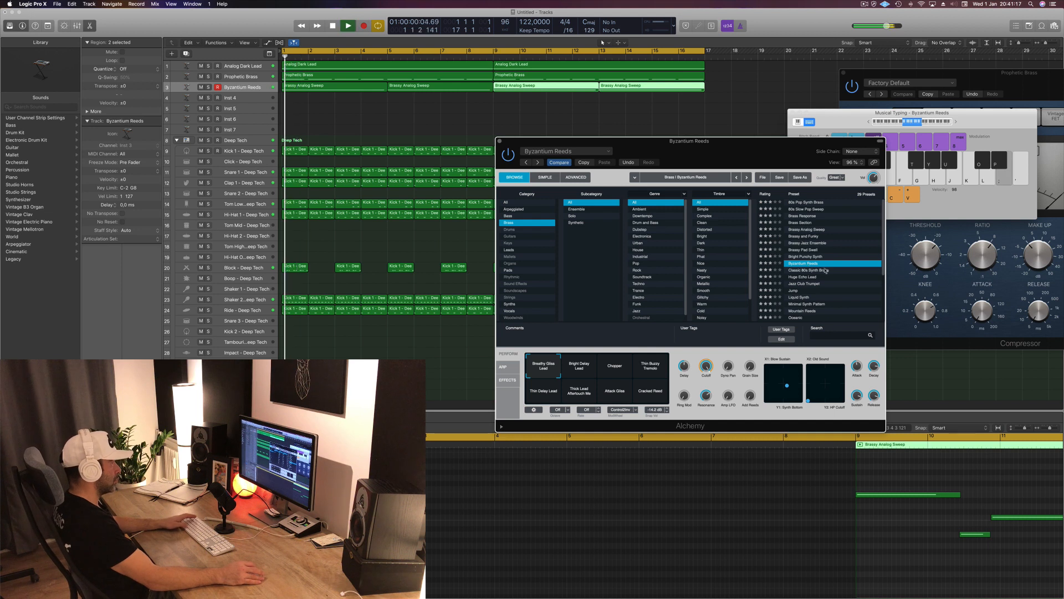
Audition Huge Echo Lead, Jazz Club Trumpet, Liquid Synth and Vintage Brassy Pad from further down the brass preset list.
{"action": "scroll", "coordinate": [826, 269], "scroll_direction": "down", "scroll_amount": 3}
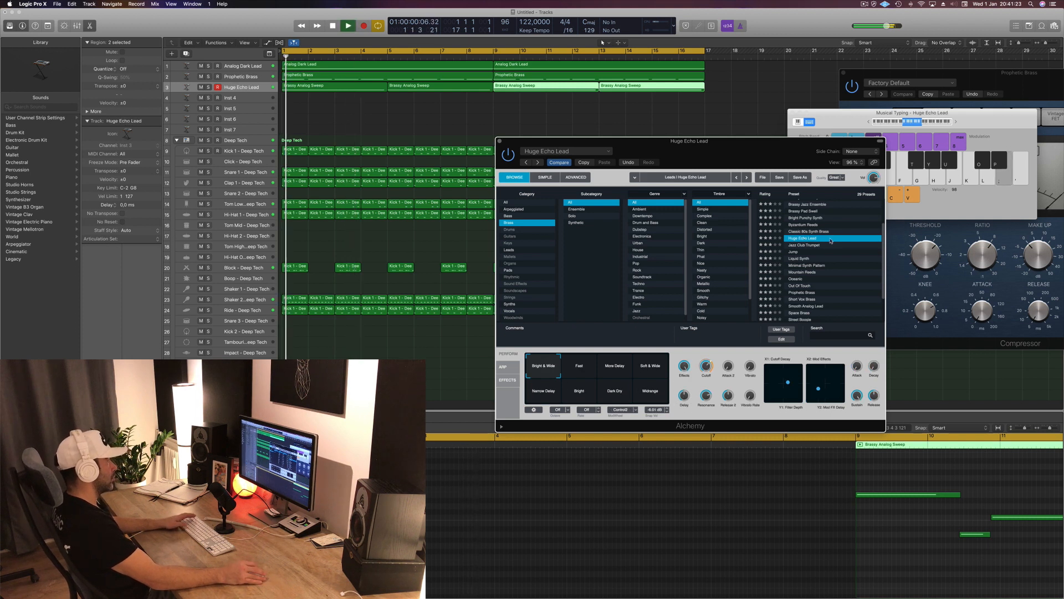
{"action": "left_click", "coordinate": [806, 238]}
{"action": "scroll", "coordinate": [829, 246], "scroll_direction": "down", "scroll_amount": 1}
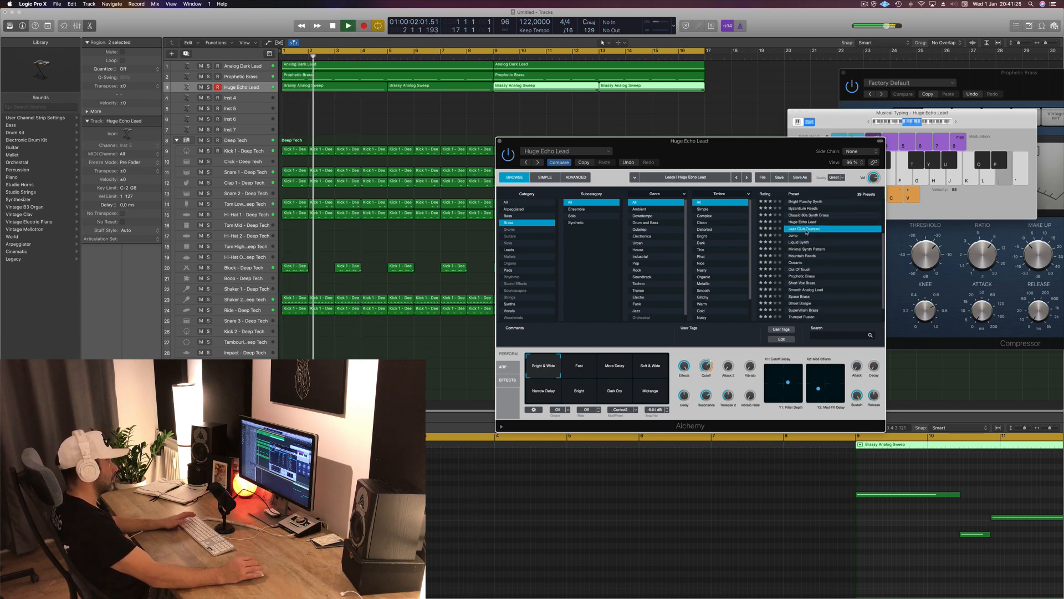
{"action": "key", "text": "space"}
{"action": "left_click", "coordinate": [804, 243]}
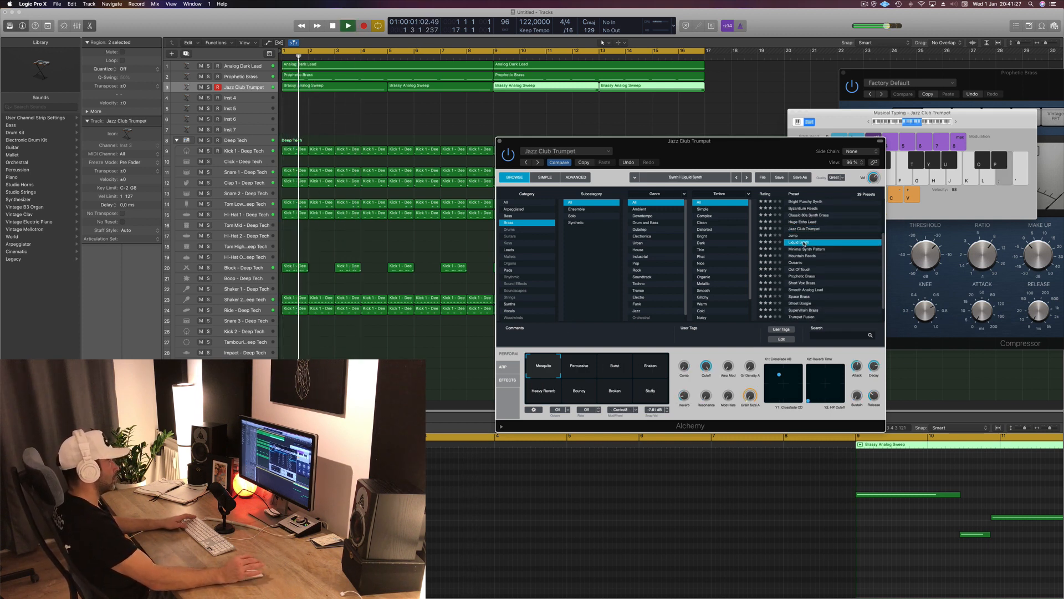
{"action": "scroll", "coordinate": [826, 239], "scroll_direction": "down", "scroll_amount": 2}
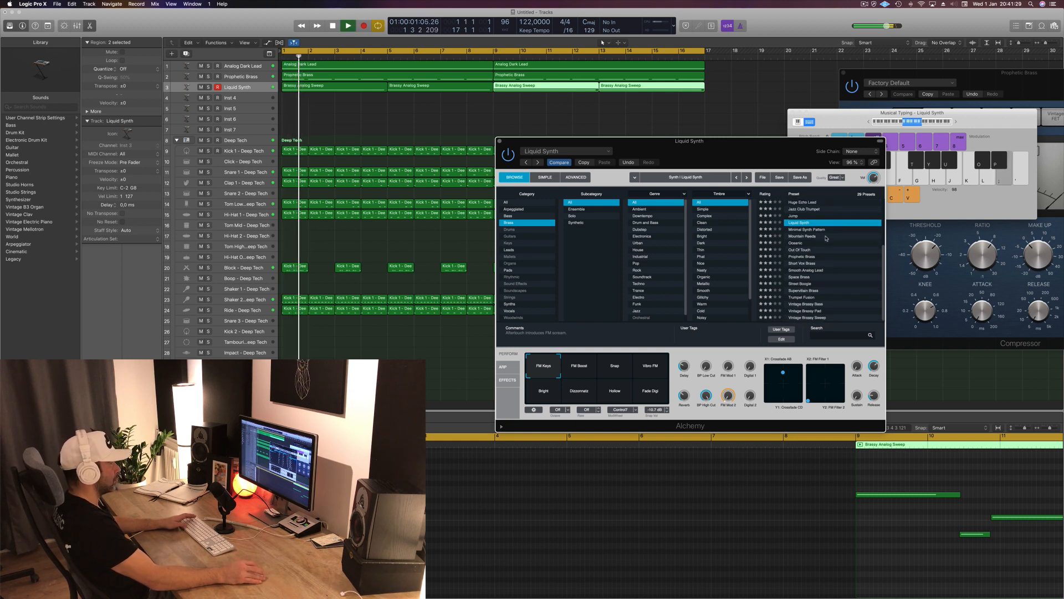
{"action": "left_click", "coordinate": [813, 255]}
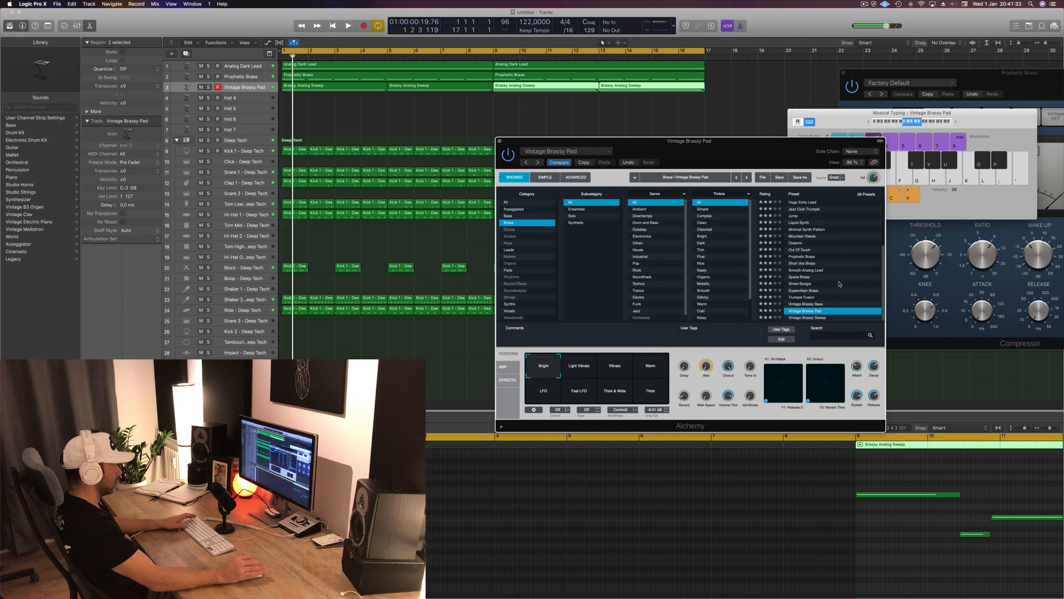
{"action": "key", "text": "space"}
Try the Brass Section preset, then return to Brassy Analog Sweep and move Alchemy clear of the track 3 regions.
{"action": "scroll", "coordinate": [831, 249], "scroll_direction": "up", "scroll_amount": 5}
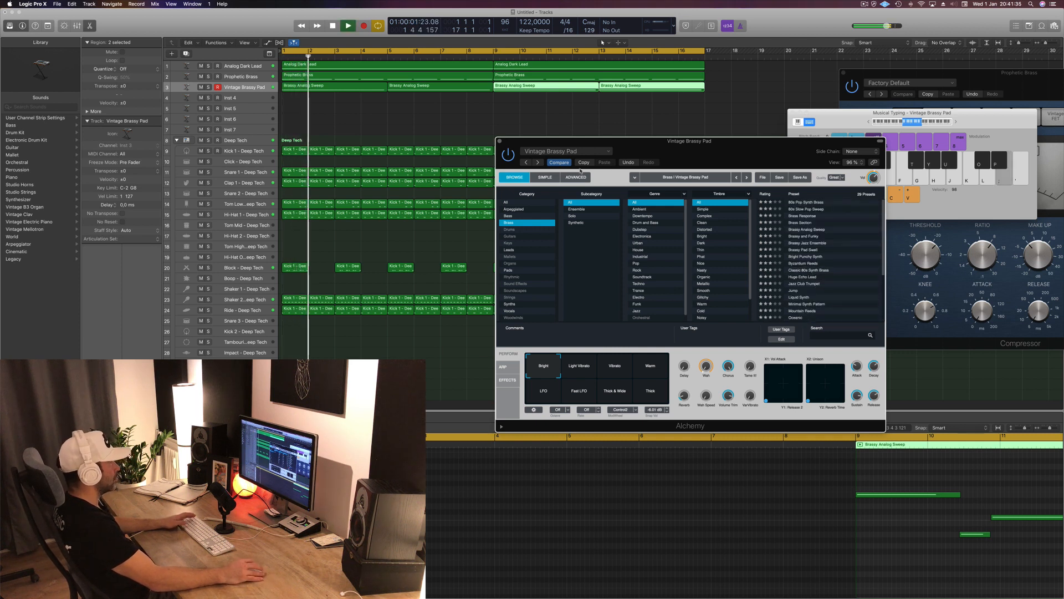
{"action": "left_click", "coordinate": [562, 163]}
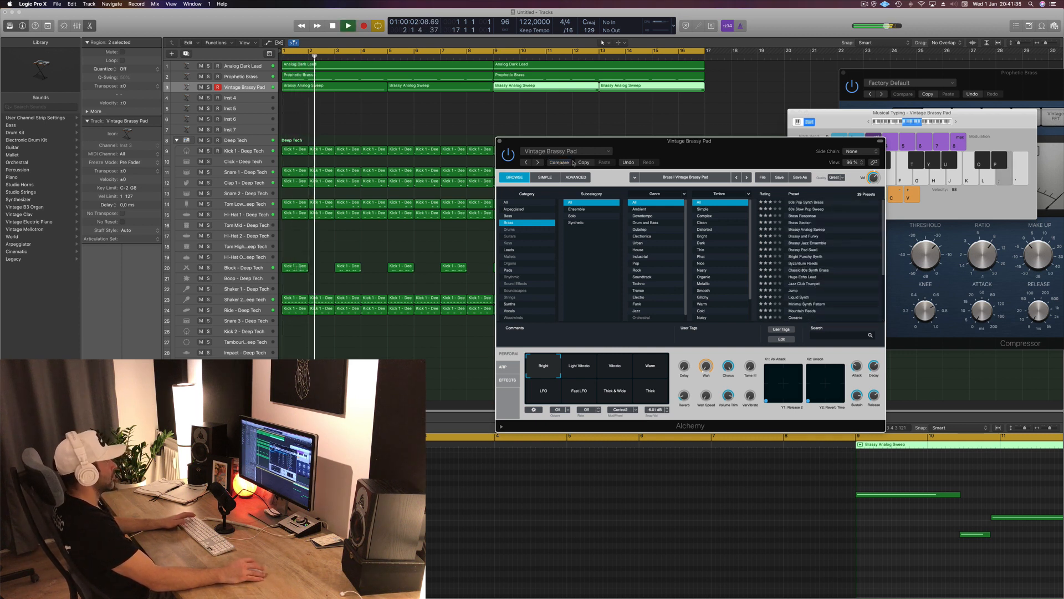
{"action": "left_click", "coordinate": [814, 222]}
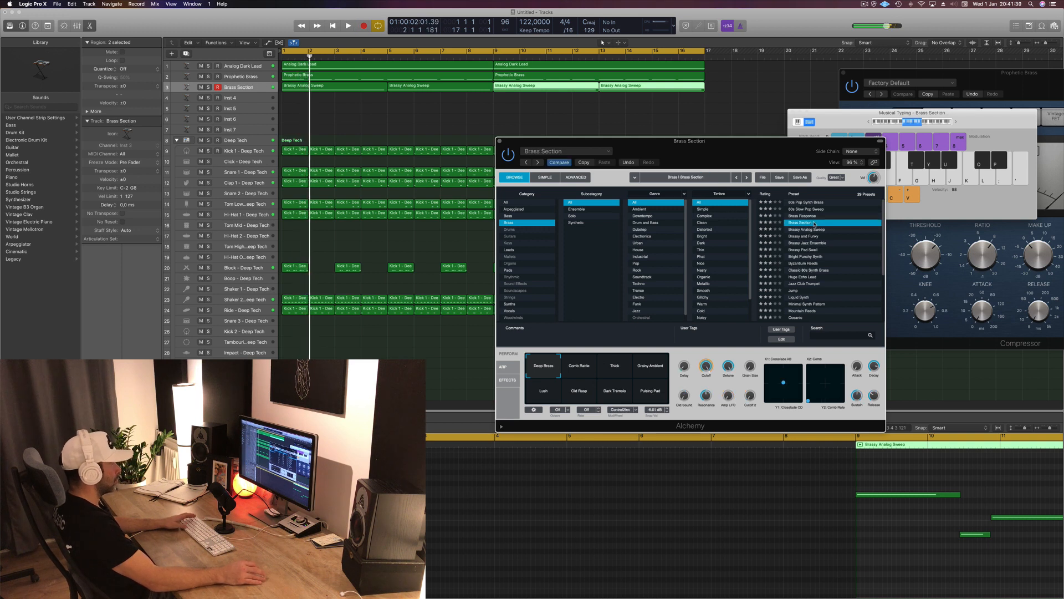
{"action": "key", "text": "space"}
{"action": "left_click", "coordinate": [826, 230]}
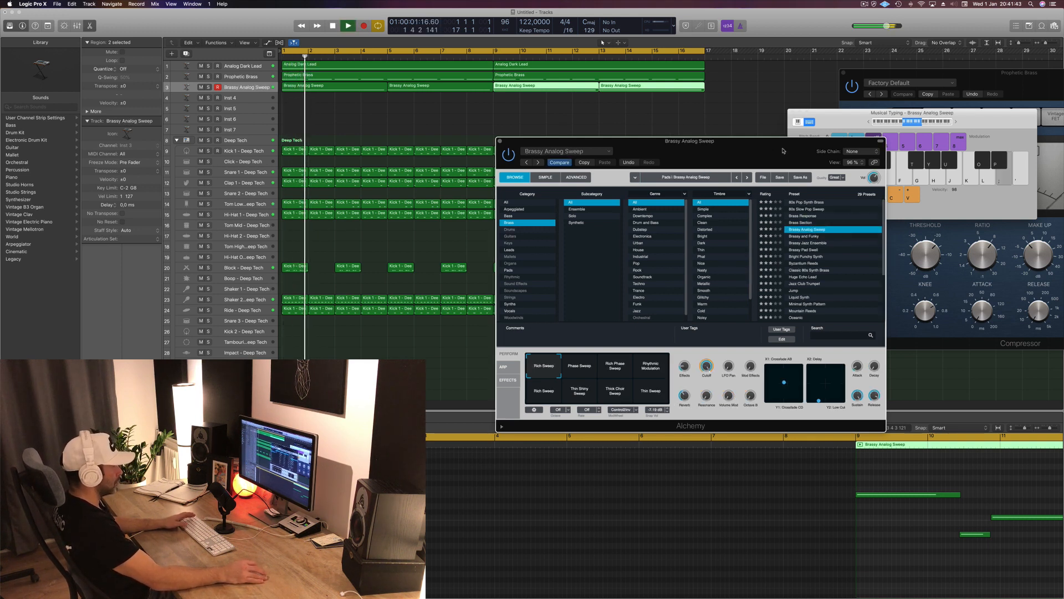
{"action": "left_click_drag", "start_coordinate": [770, 139], "coordinate": [866, 108]}
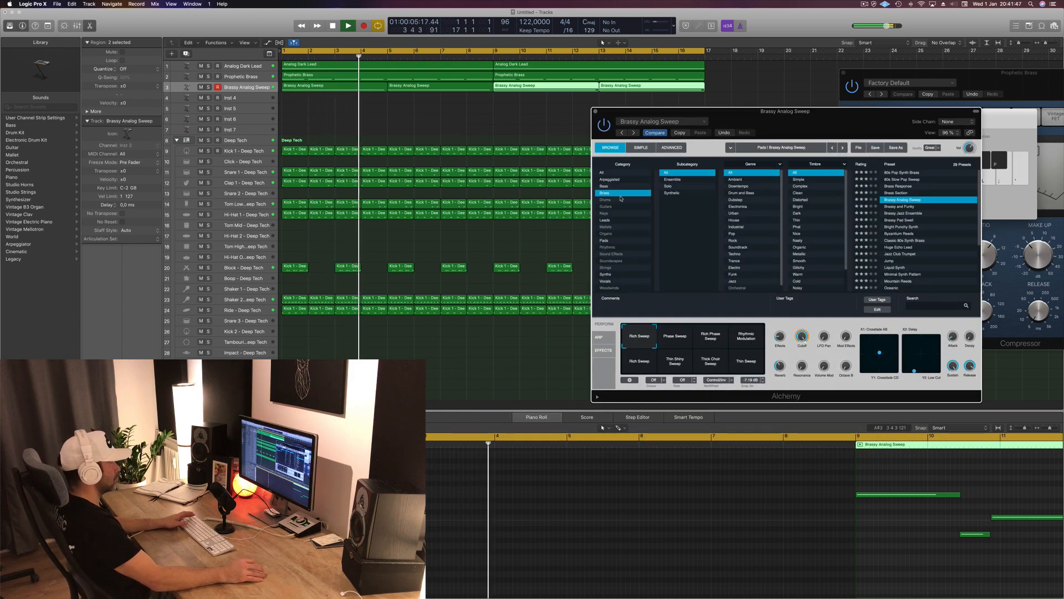
Switch Alchemy's preset category to Pads and audition Calm Over Eyjafjallajokull, Breathing and Candy Pop from the loop start.
{"action": "left_click", "coordinate": [604, 241]}
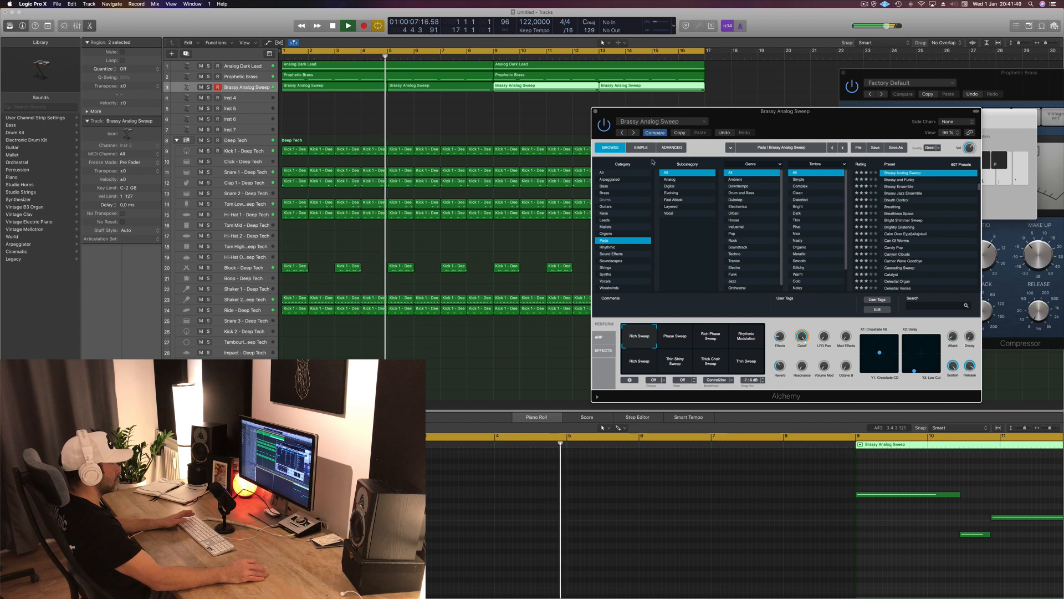
{"action": "left_click", "coordinate": [621, 173]}
{"action": "left_click", "coordinate": [610, 241]}
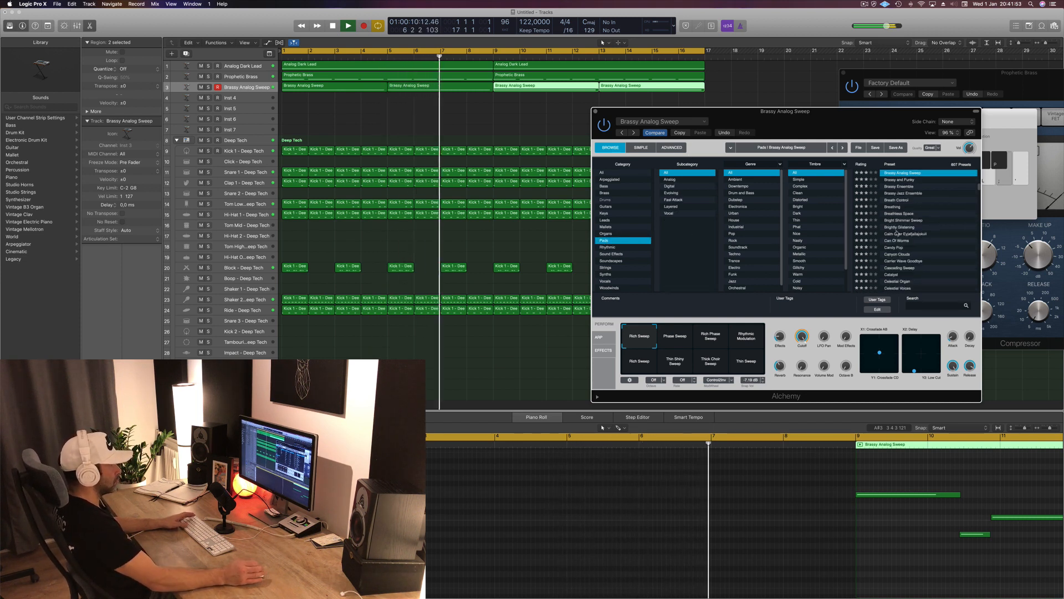
{"action": "left_click", "coordinate": [896, 233]}
{"action": "key", "text": "Return"}
{"action": "key", "text": "space"}
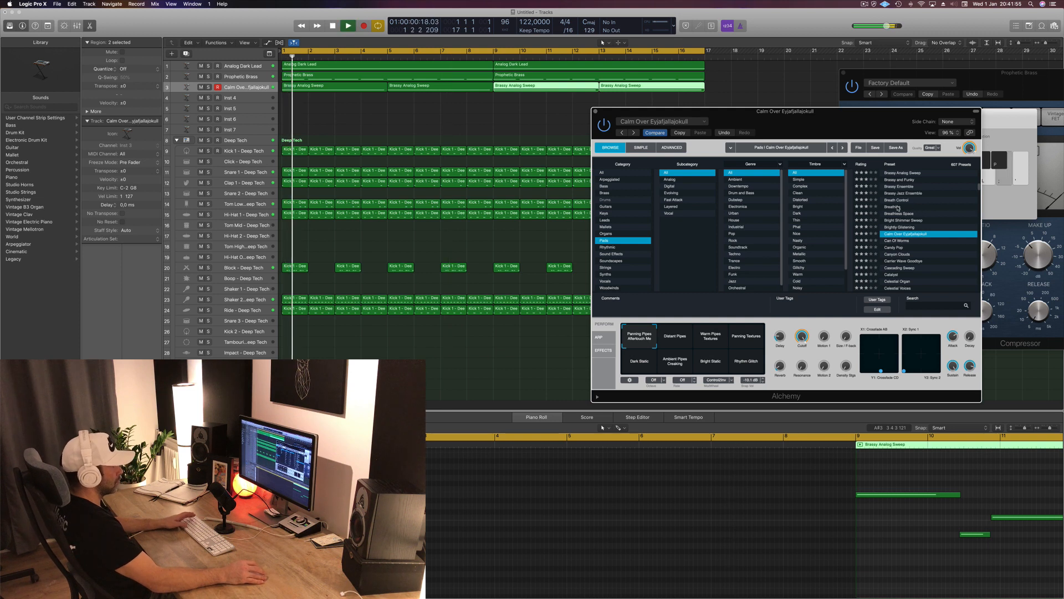
{"action": "left_click", "coordinate": [898, 208]}
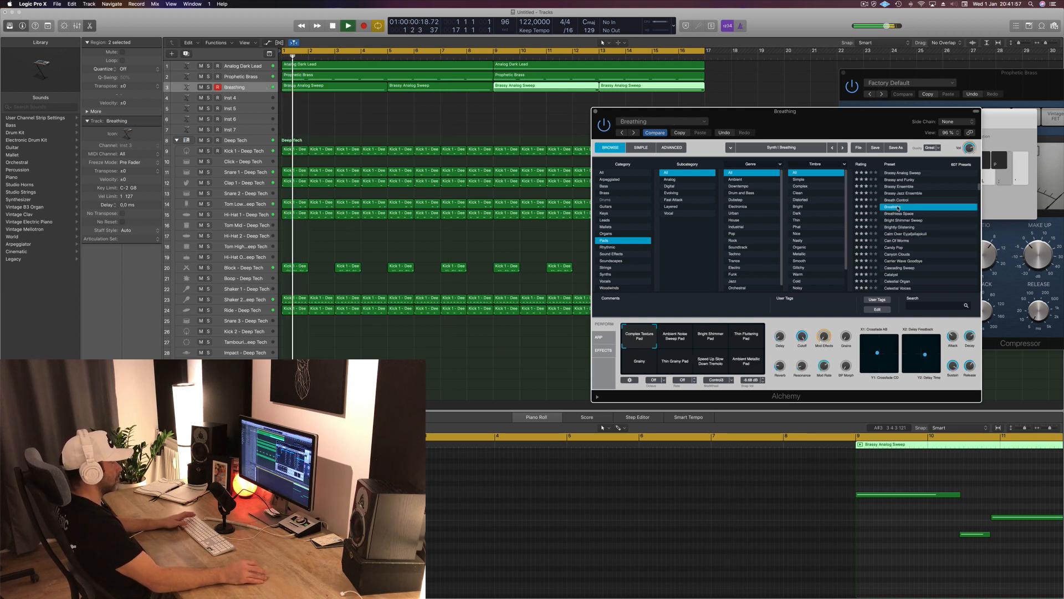
{"action": "scroll", "coordinate": [898, 207], "scroll_direction": "down", "scroll_amount": 3}
{"action": "left_click", "coordinate": [898, 208]}
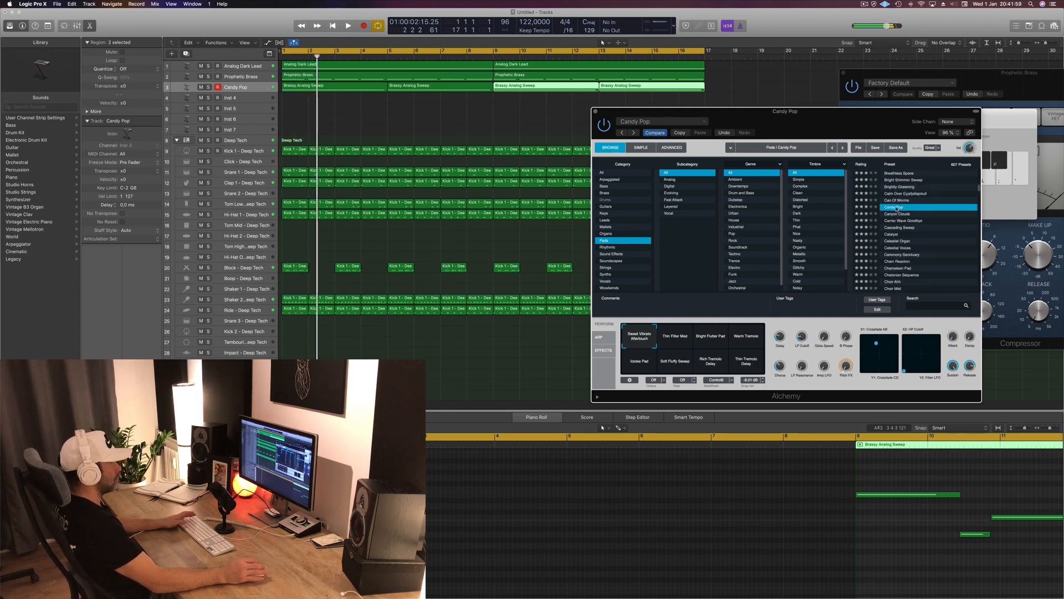
Audition the Chameleon Pad and Choir Synth pads, then load Cinematique on track 3 and move Alchemy off the arrangement.
{"action": "scroll", "coordinate": [898, 208], "scroll_direction": "down", "scroll_amount": 3}
{"action": "left_click", "coordinate": [937, 222]}
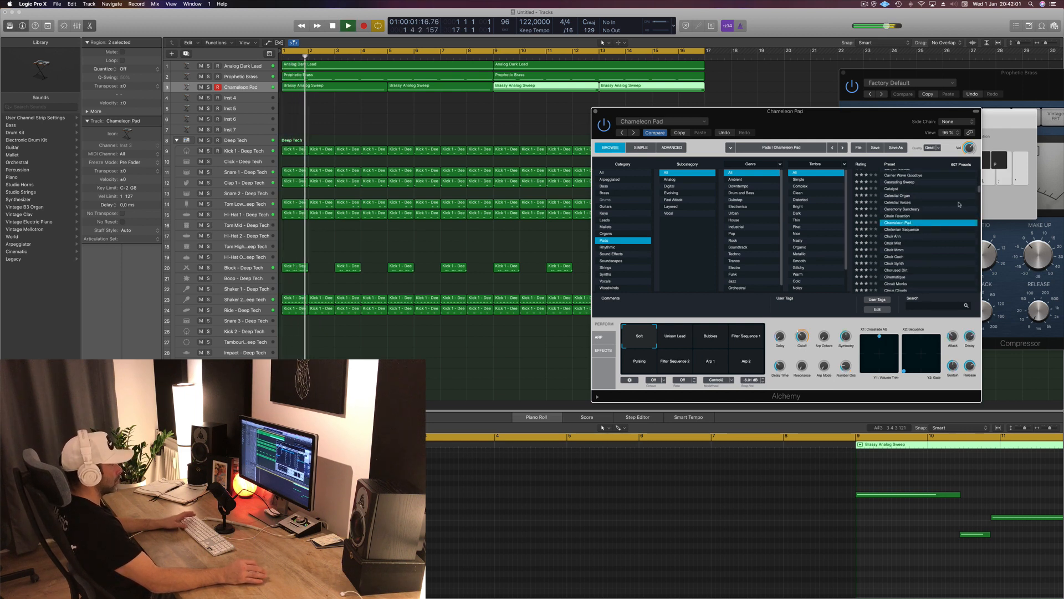
{"action": "scroll", "coordinate": [954, 217], "scroll_direction": "down", "scroll_amount": 2}
{"action": "scroll", "coordinate": [934, 249], "scroll_direction": "down", "scroll_amount": 2}
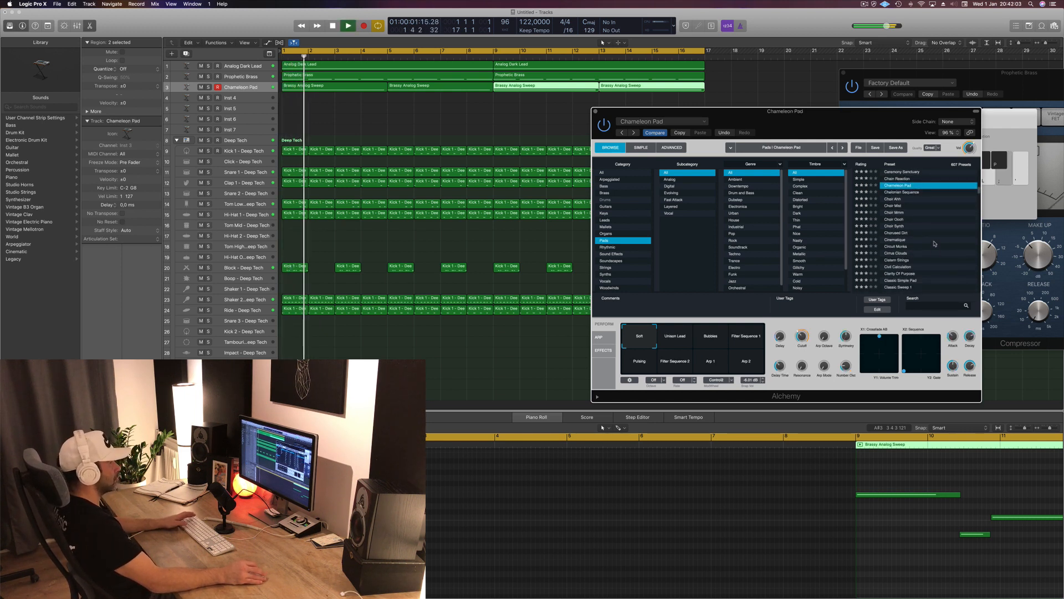
{"action": "left_click", "coordinate": [903, 226]}
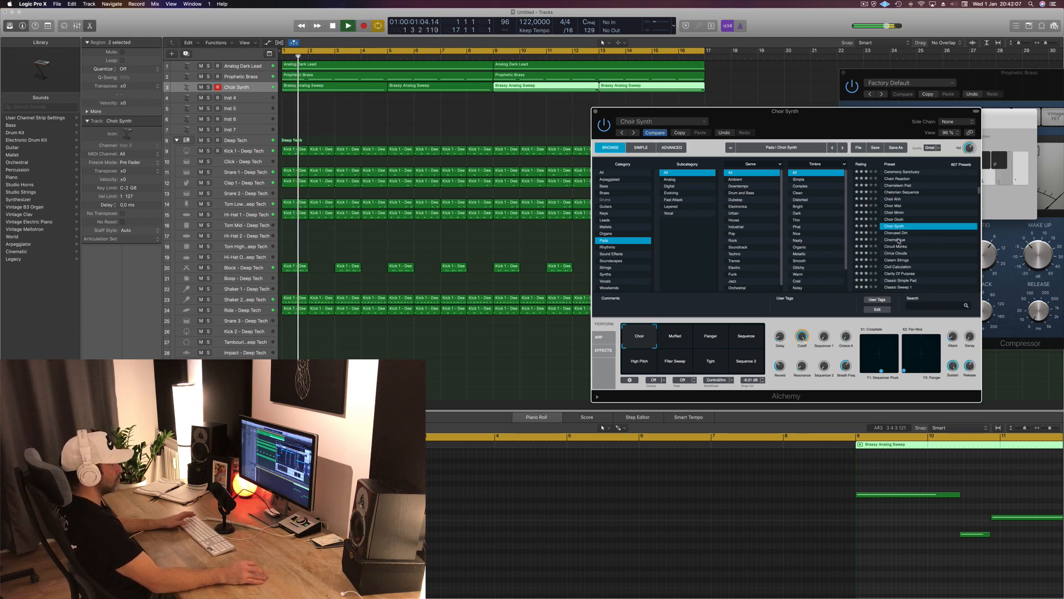
{"action": "left_click", "coordinate": [899, 240]}
{"action": "left_click_drag", "start_coordinate": [855, 128], "coordinate": [927, 69]}
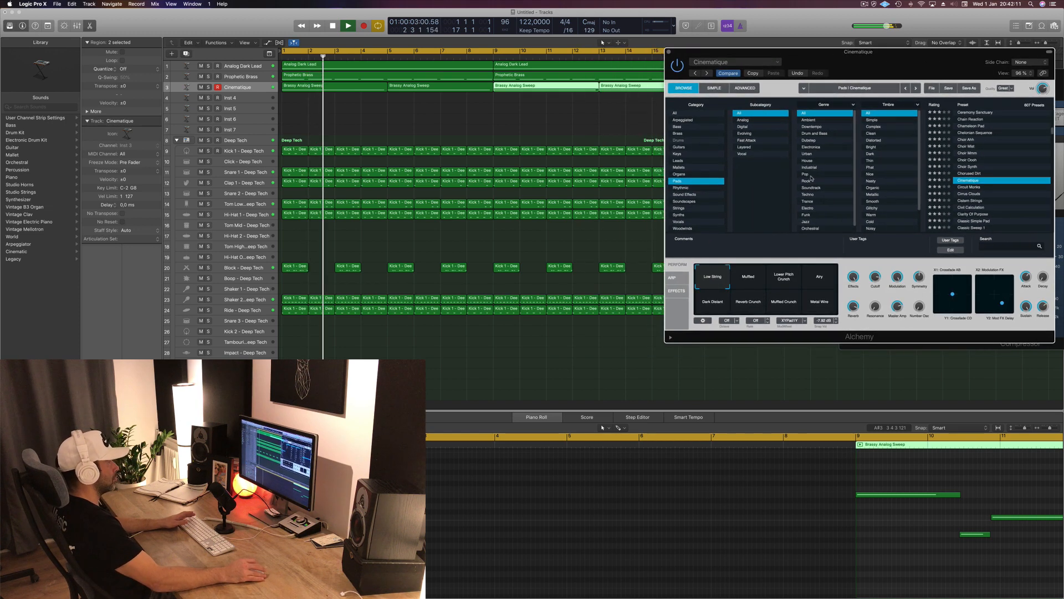
Select the Cinematique track's regions, listen to the riff with the full loop from the beginning, and close Alchemy.
{"action": "left_click", "coordinate": [245, 91]}
{"action": "key", "text": "space"}
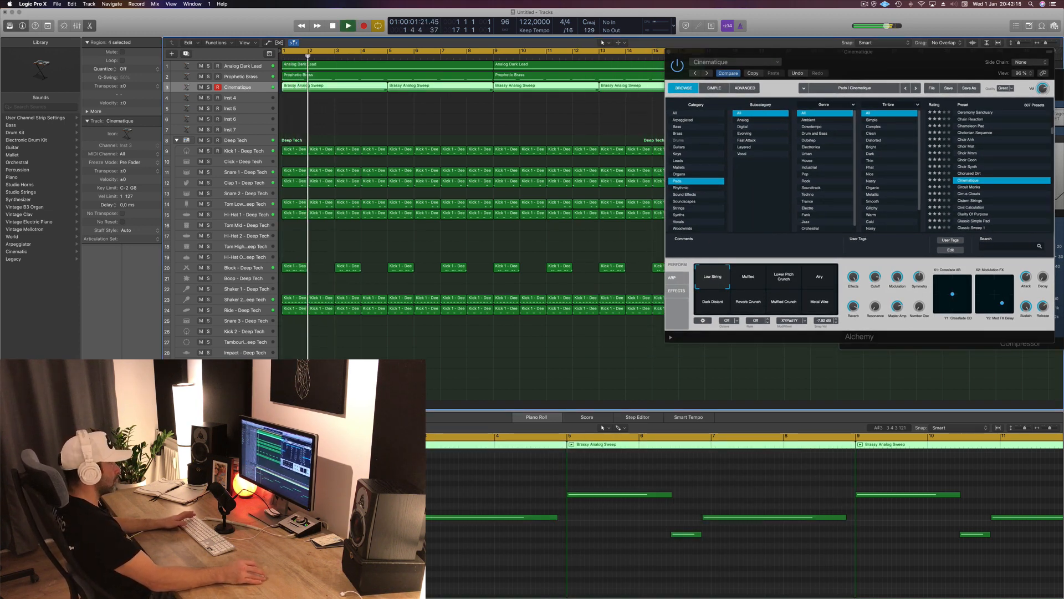
{"action": "left_click_drag", "start_coordinate": [884, 59], "coordinate": [798, 81]}
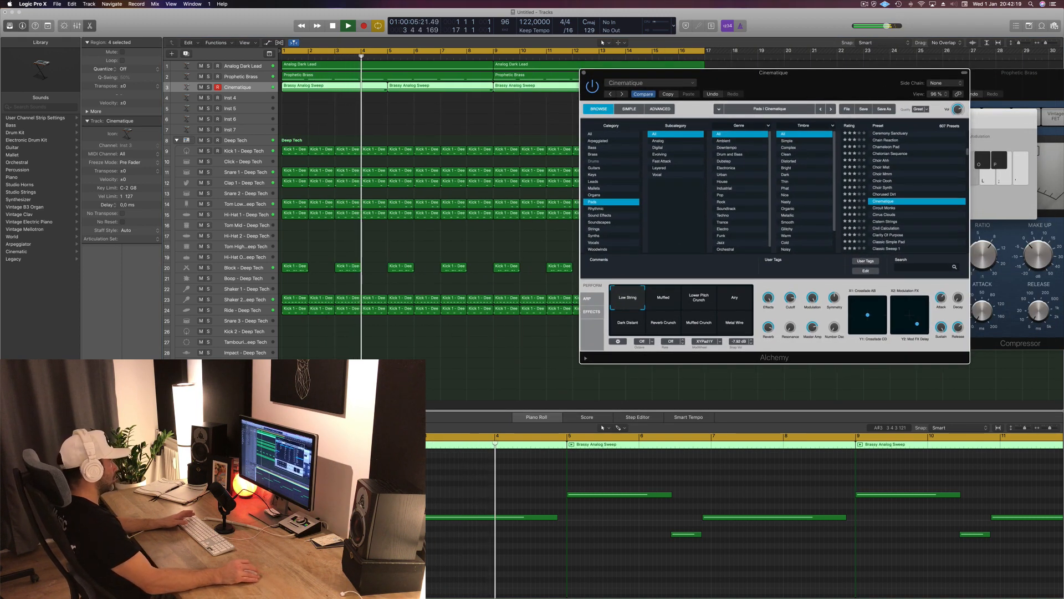
{"action": "left_click", "coordinate": [245, 87]}
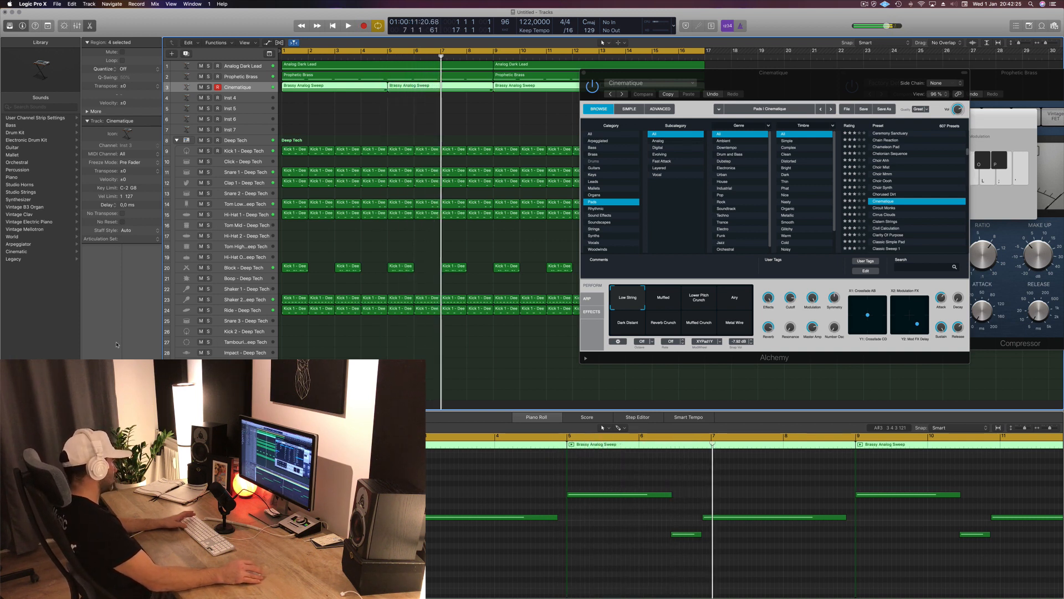
{"action": "key", "text": "Return"}
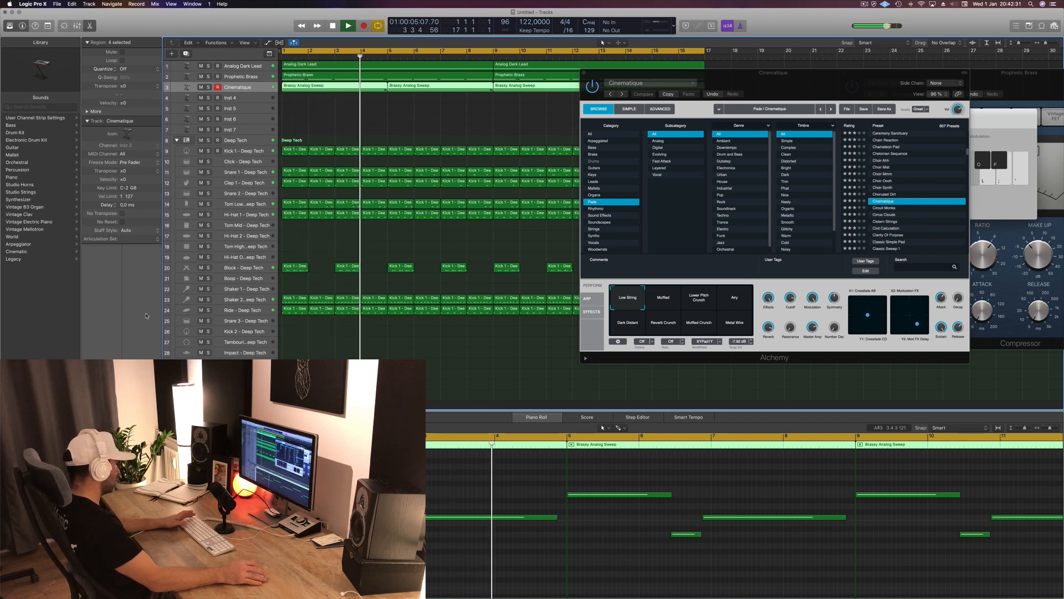
{"action": "key", "text": "space"}
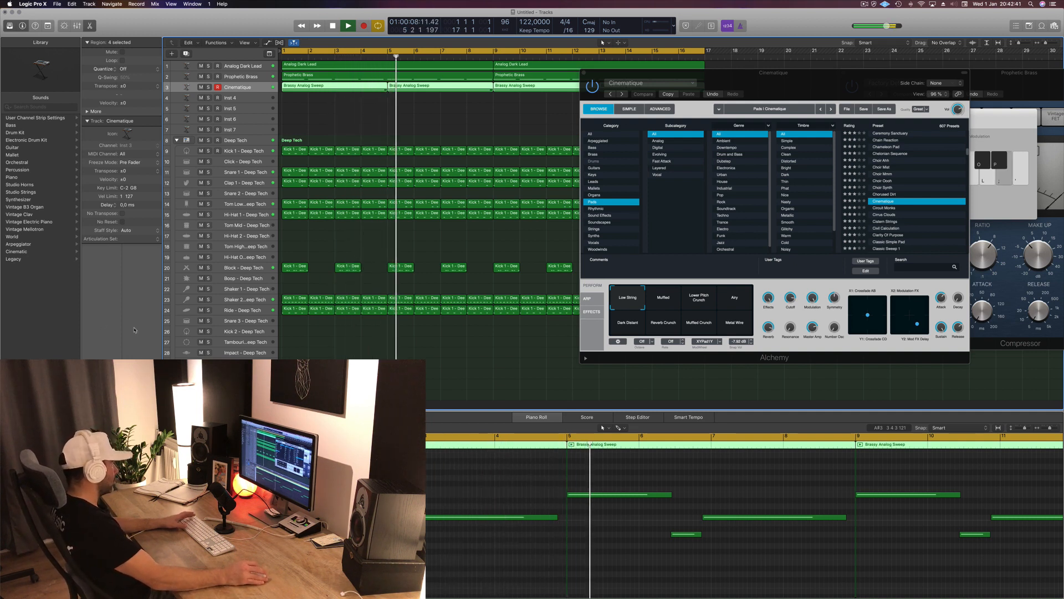
{"action": "left_click_drag", "start_coordinate": [584, 75], "coordinate": [515, 104]}
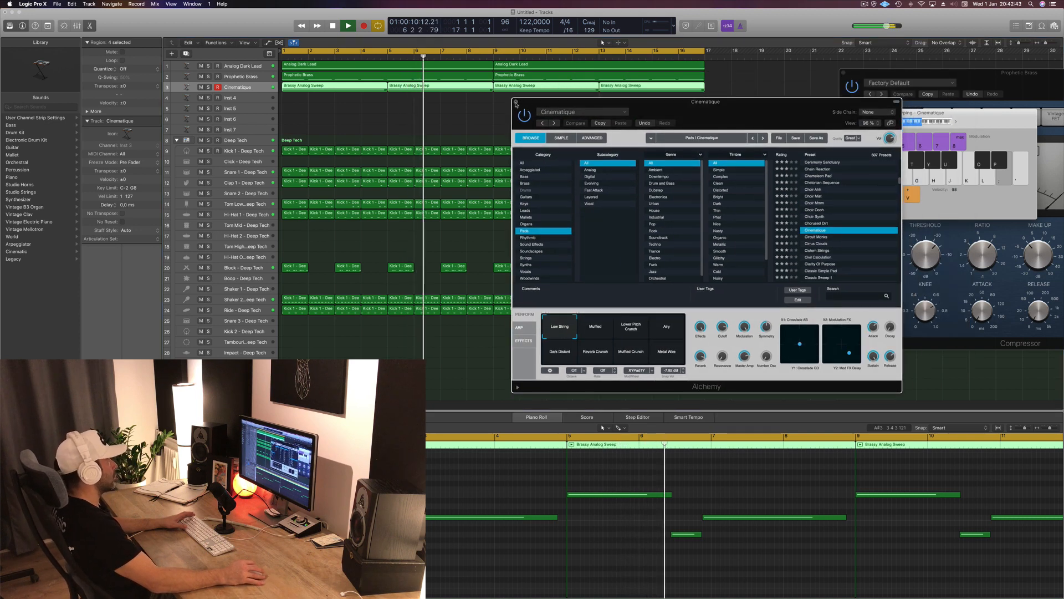
{"action": "left_click", "coordinate": [515, 103]}
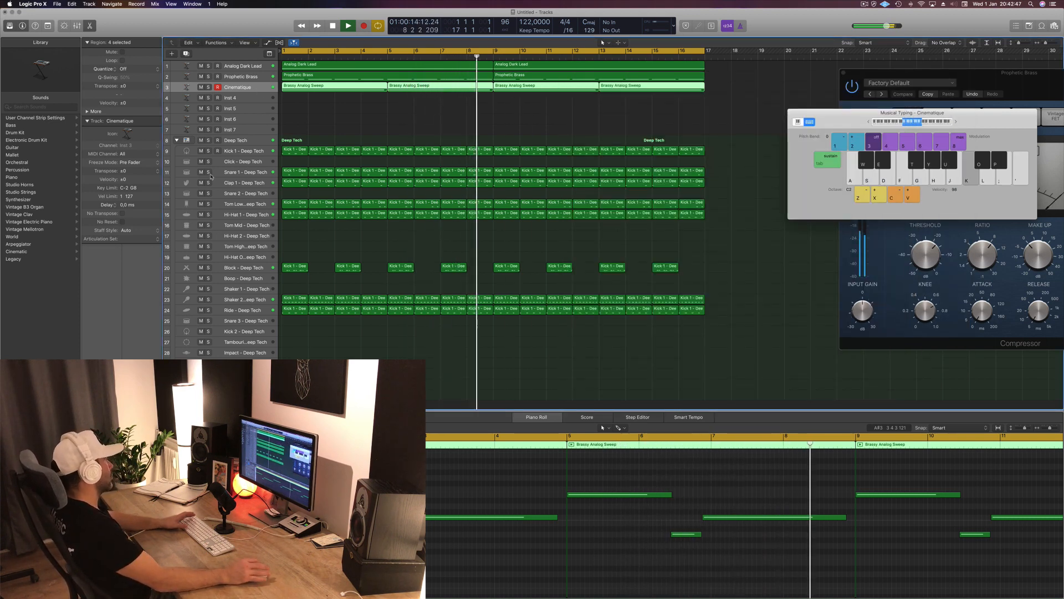
Deselect the regions, select the empty Inst 4 track, and bring up its Alchemy instrument below the top tracks.
{"action": "left_click", "coordinate": [353, 124]}
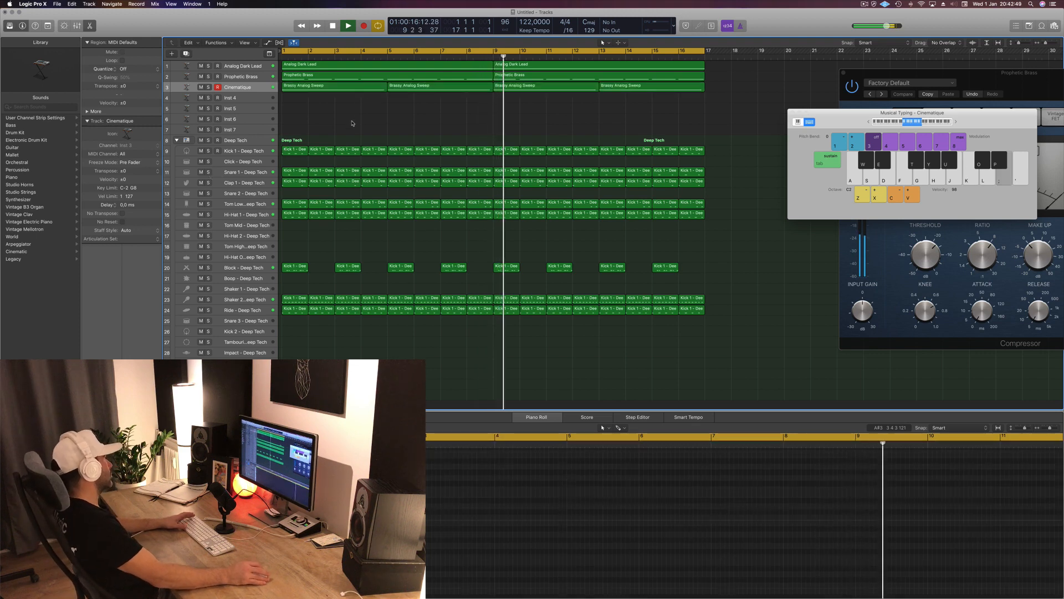
{"action": "left_click", "coordinate": [257, 102]}
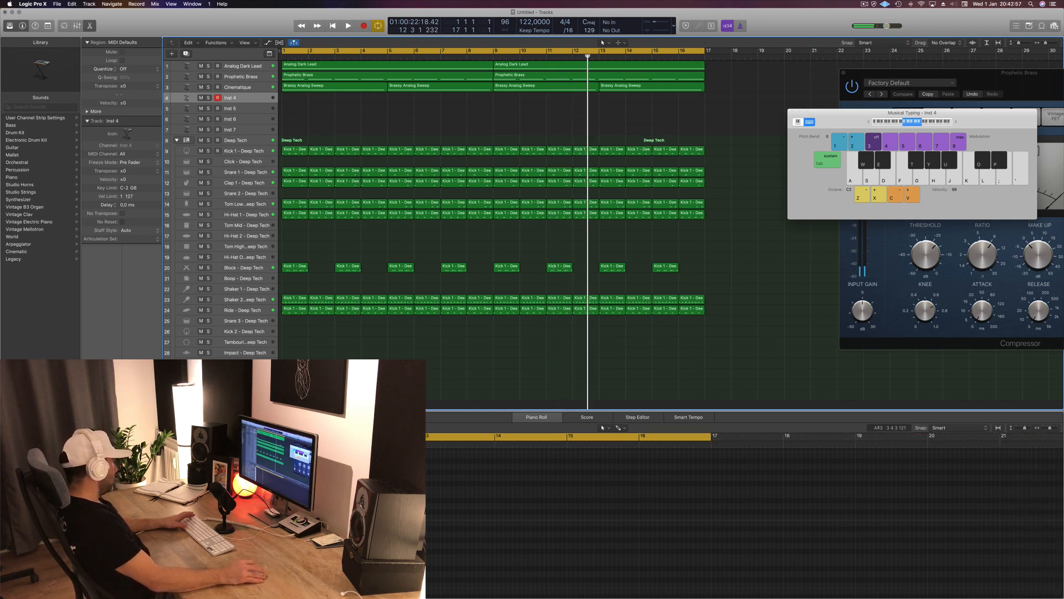
{"action": "key", "text": "v"}
{"action": "left_click_drag", "start_coordinate": [290, 25], "coordinate": [657, 161]}
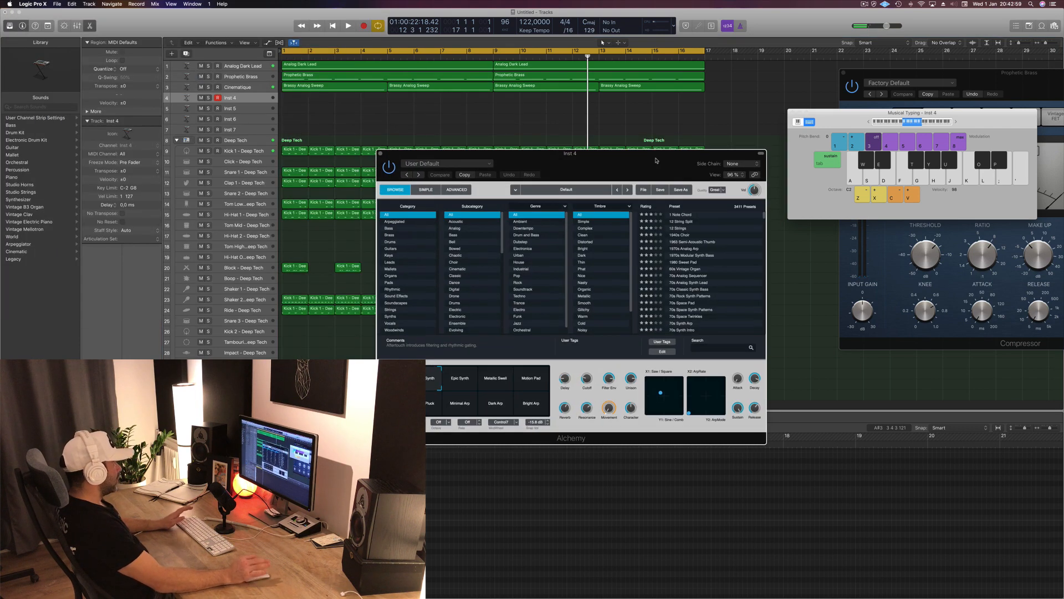
Play the loop from the start, shift the Alchemy window clear of the track list, and keep the Inst 4 track selected.
{"action": "key", "text": "space"}
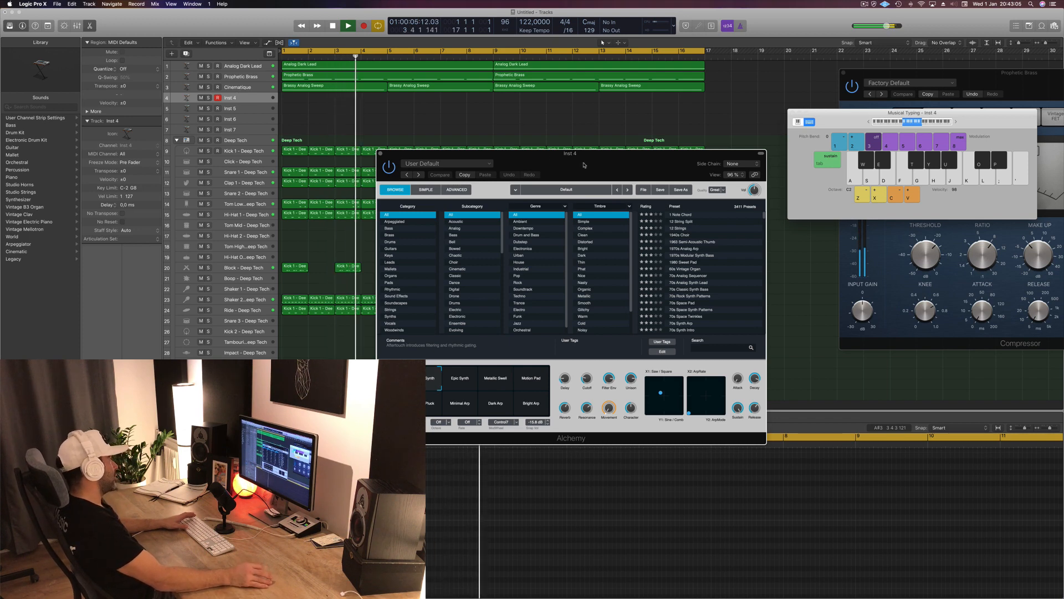
{"action": "left_click_drag", "start_coordinate": [585, 164], "coordinate": [560, 169]}
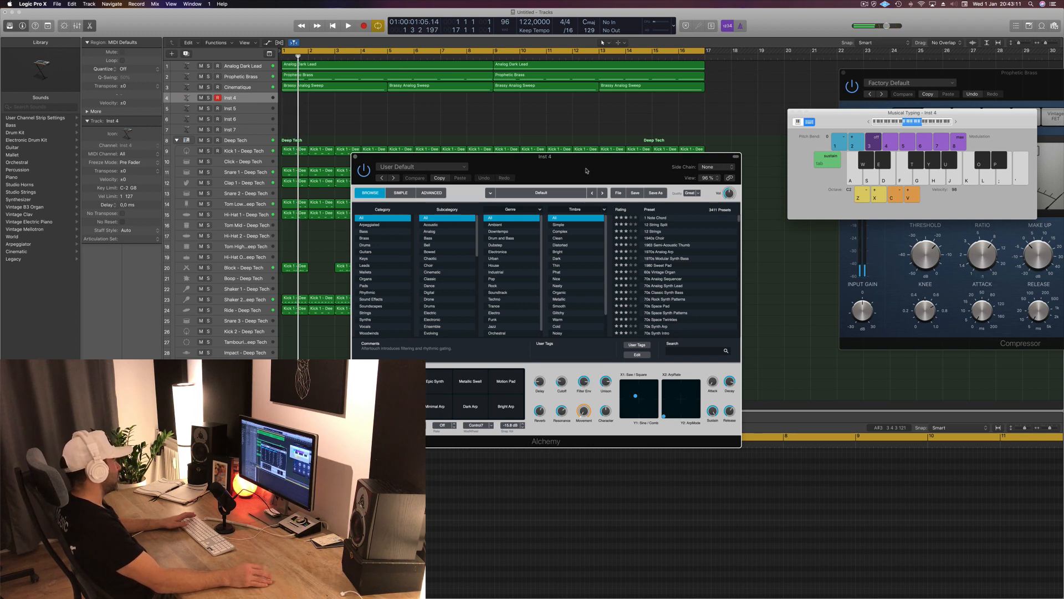
{"action": "left_click_drag", "start_coordinate": [586, 170], "coordinate": [625, 171]}
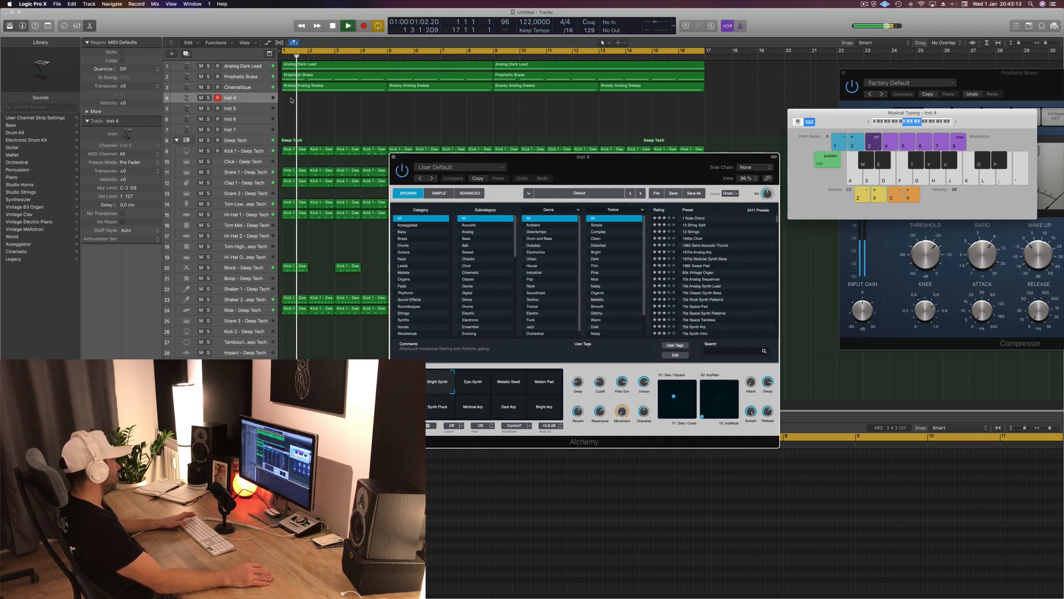
{"action": "left_click", "coordinate": [253, 101]}
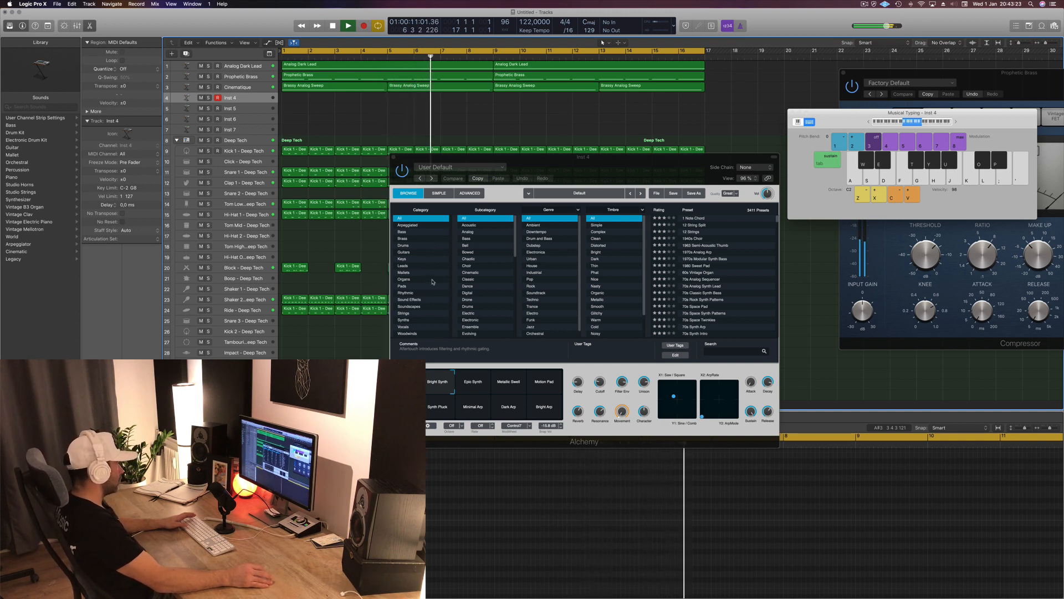
Filter Alchemy's presets to Keys, load Airy Synth Lead on track 4, and try a few notes over the loop.
{"action": "left_click", "coordinate": [410, 258]}
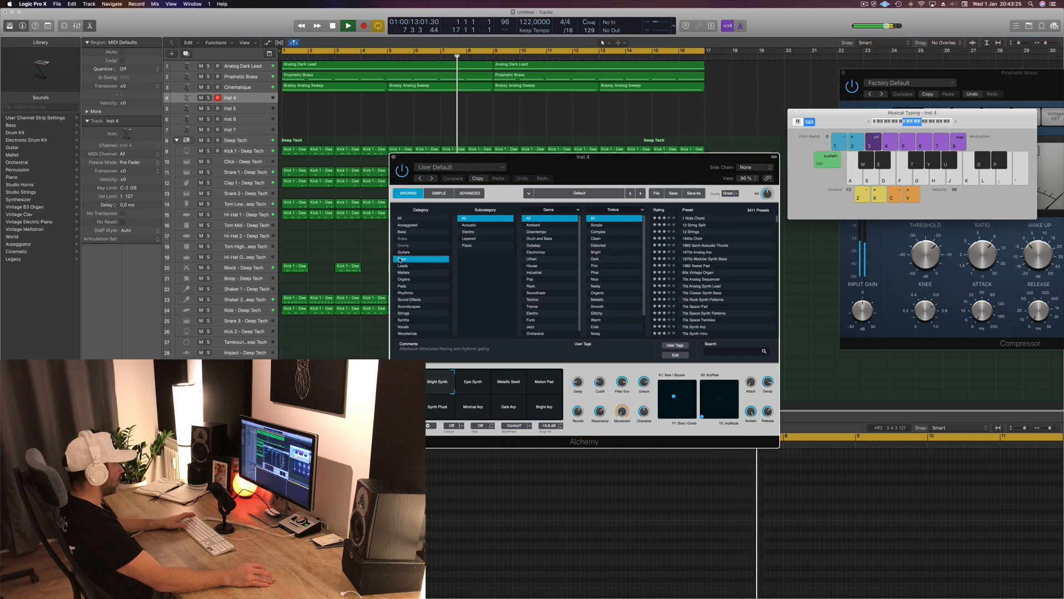
{"action": "left_click", "coordinate": [687, 265]}
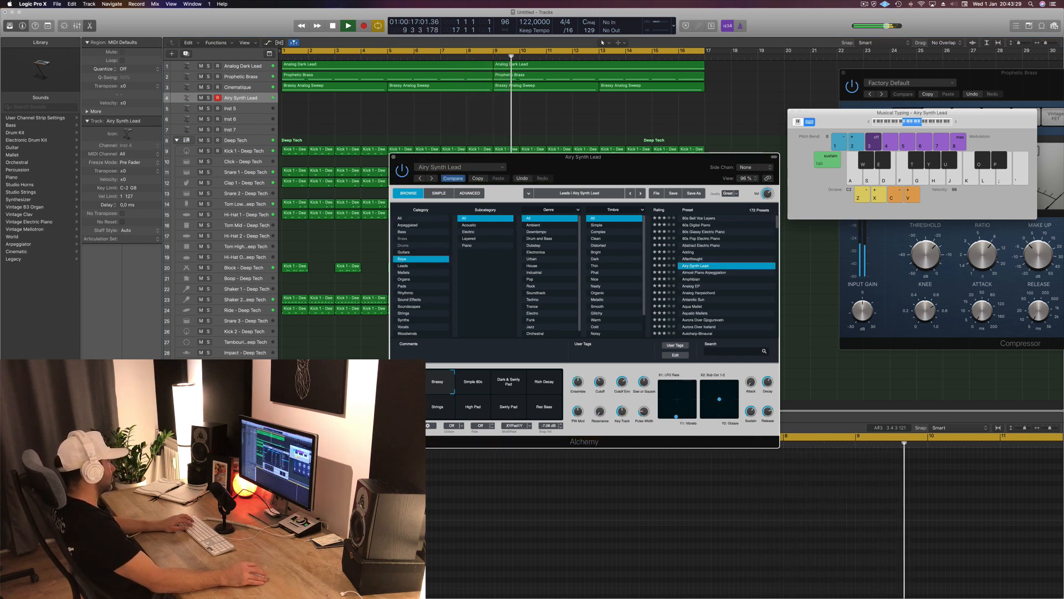
{"action": "key", "text": "s"}
{"action": "key", "text": "f"}
{"action": "key", "text": "f"}
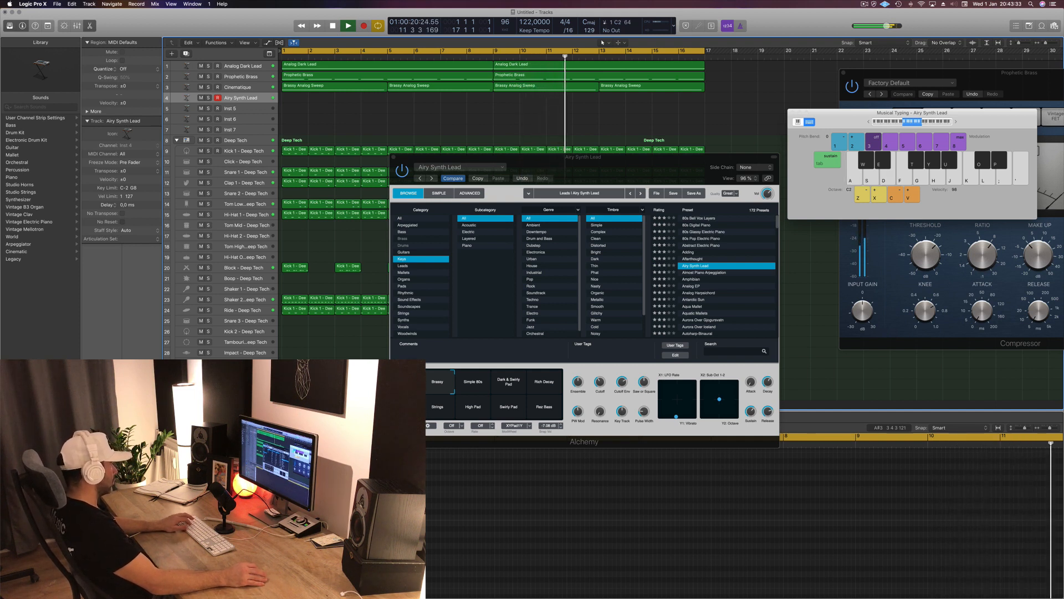
{"action": "key", "text": "a"}
{"action": "key", "text": "d"}
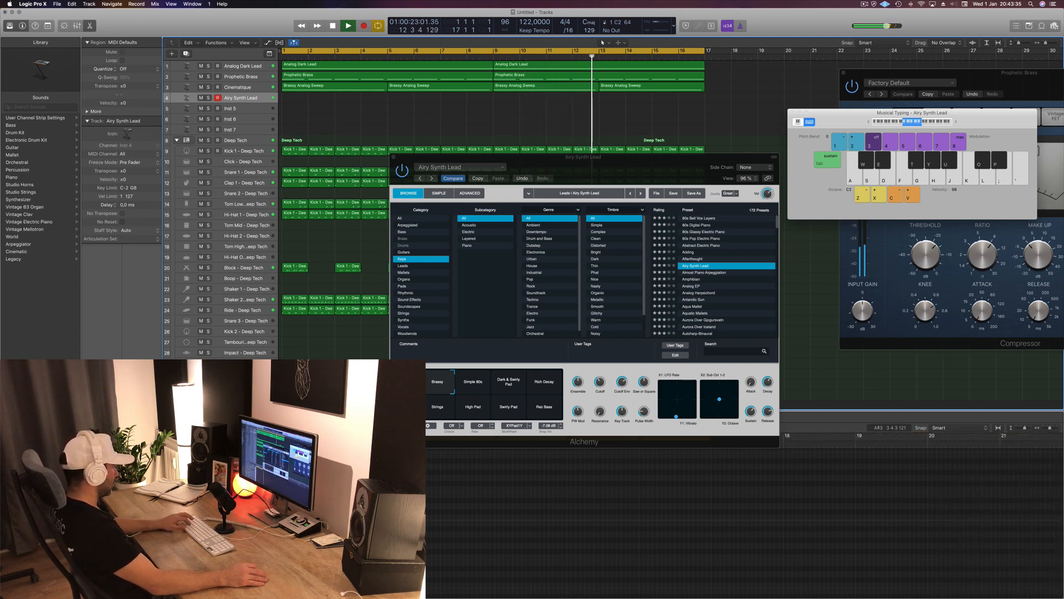
Test Airy Synth Lead in different octaves by shifting the Musical Typing range down and back to C2.
{"action": "left_click", "coordinate": [899, 123]}
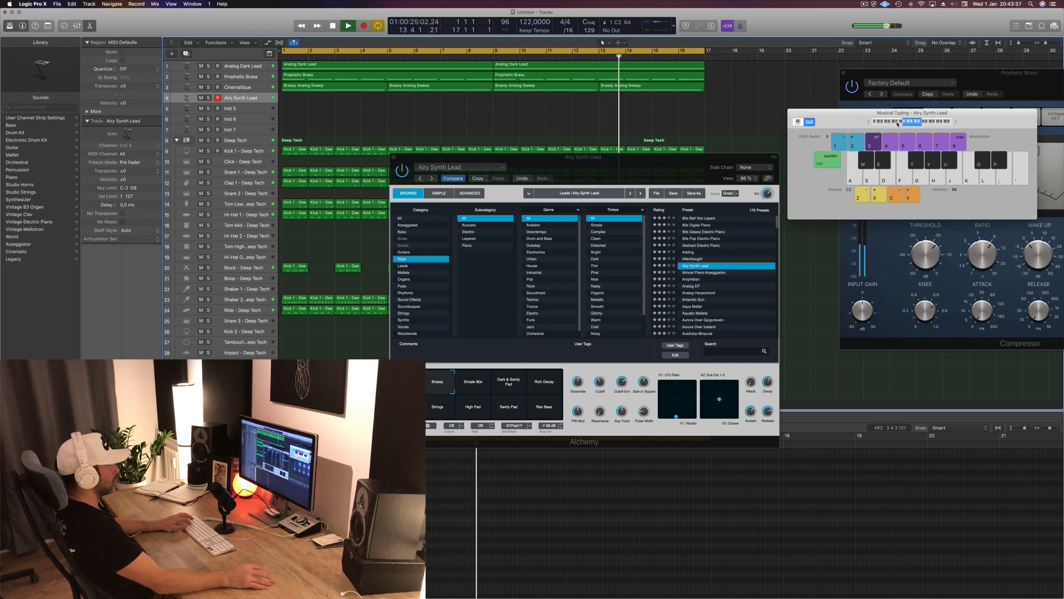
{"action": "key", "text": "a"}
{"action": "key", "text": "d"}
{"action": "left_click", "coordinate": [902, 122]}
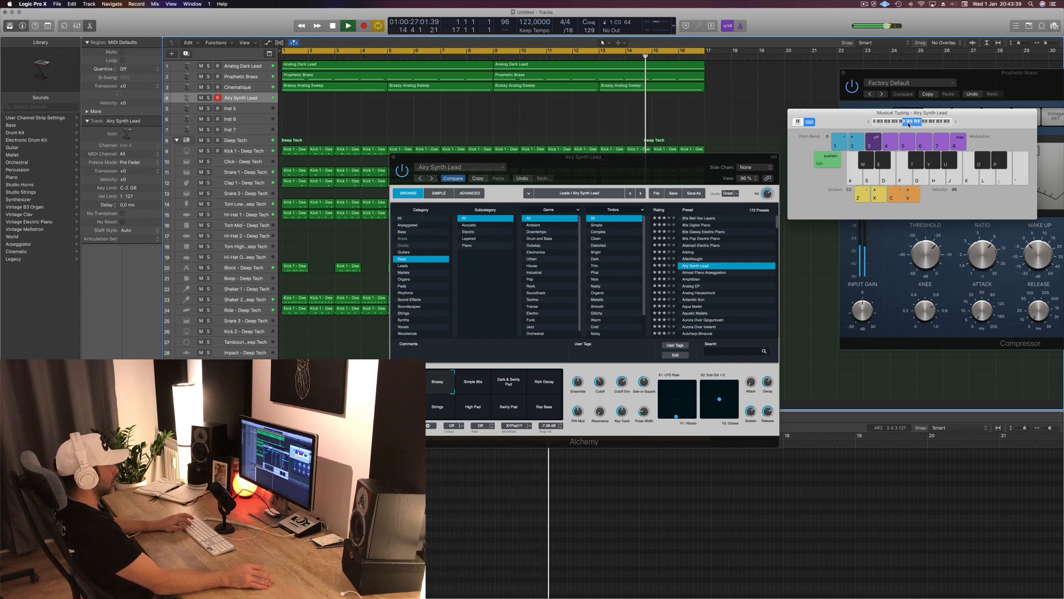
{"action": "key", "text": "a"}
{"action": "key", "text": "d"}
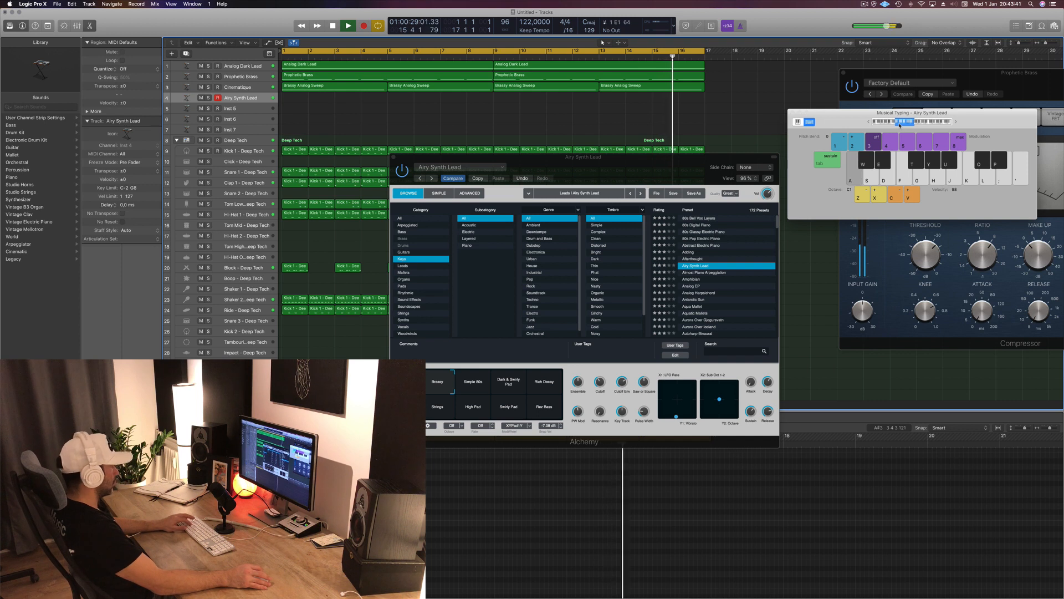
{"action": "key", "text": "d"}
{"action": "key", "text": "a"}
{"action": "left_click", "coordinate": [907, 122]}
{"action": "key", "text": "a"}
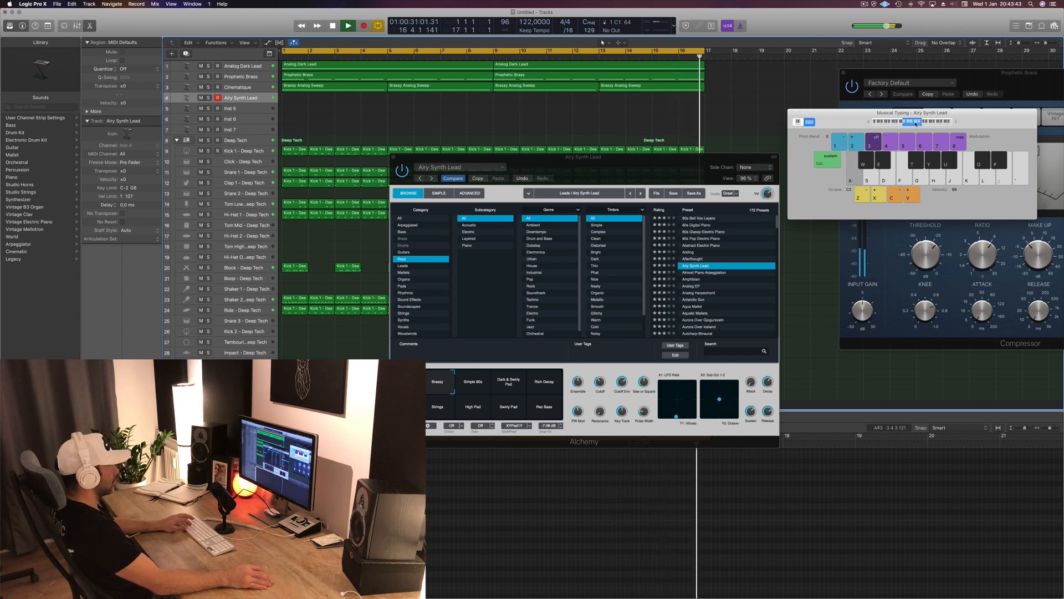
Audition Airy Synth Lead's Dark & Swirly Pad variation, then switch to the Strings variation.
{"action": "left_click", "coordinate": [509, 384]}
{"action": "key", "text": "d"}
{"action": "key", "text": "d"}
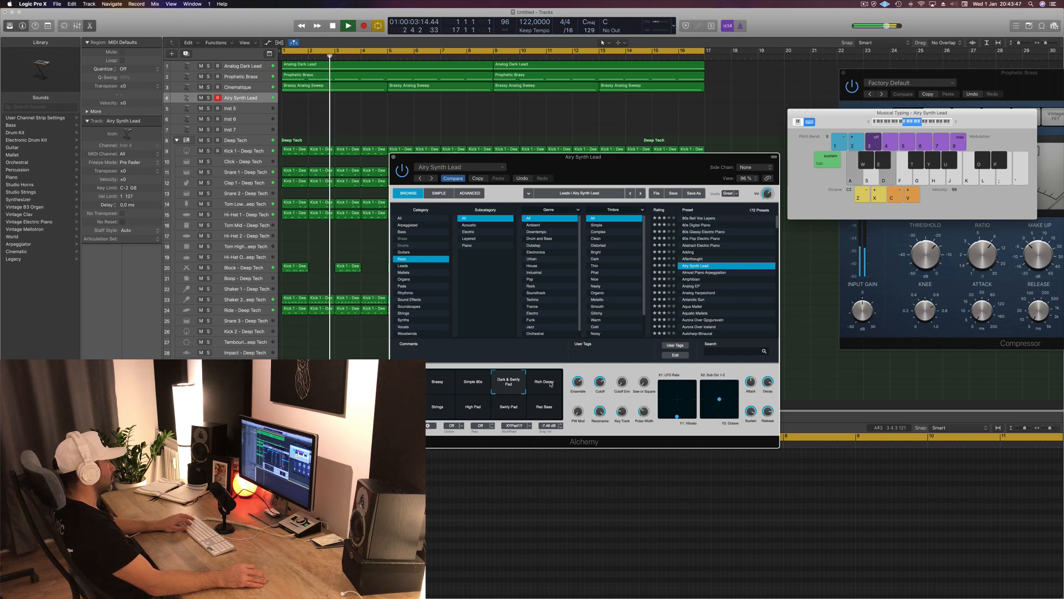
{"action": "key", "text": "f"}
{"action": "left_click", "coordinate": [438, 406]}
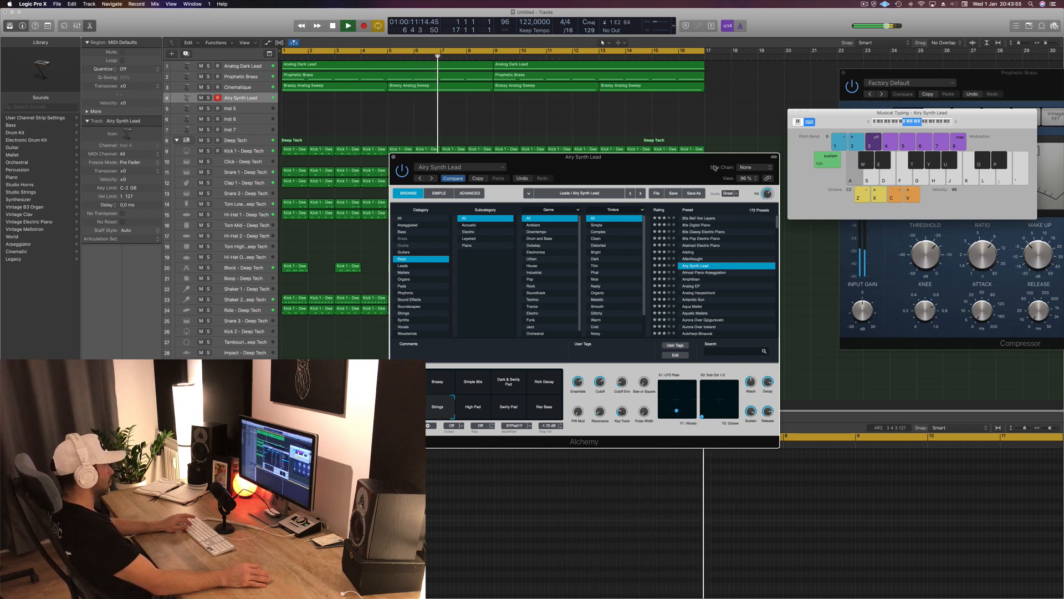
Improvise a riff with the Strings variation in the upper notes of the Musical Typing keyboard while the loop plays.
{"action": "key", "text": "d"}
{"action": "key", "text": "k"}
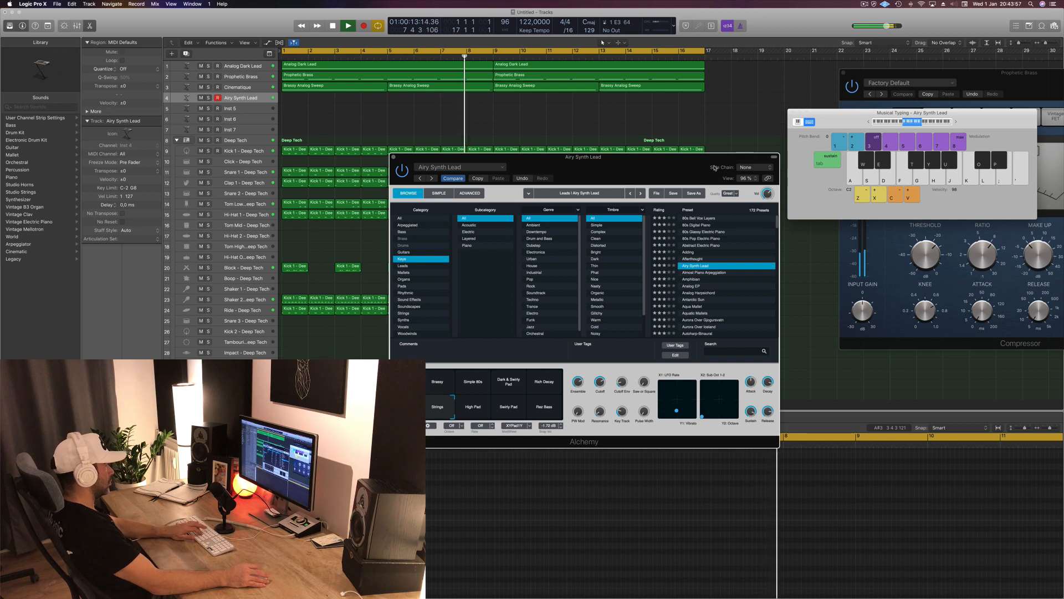
{"action": "key", "text": "semicolon"}
{"action": "key", "text": "apostrophe"}
{"action": "key", "text": "k"}
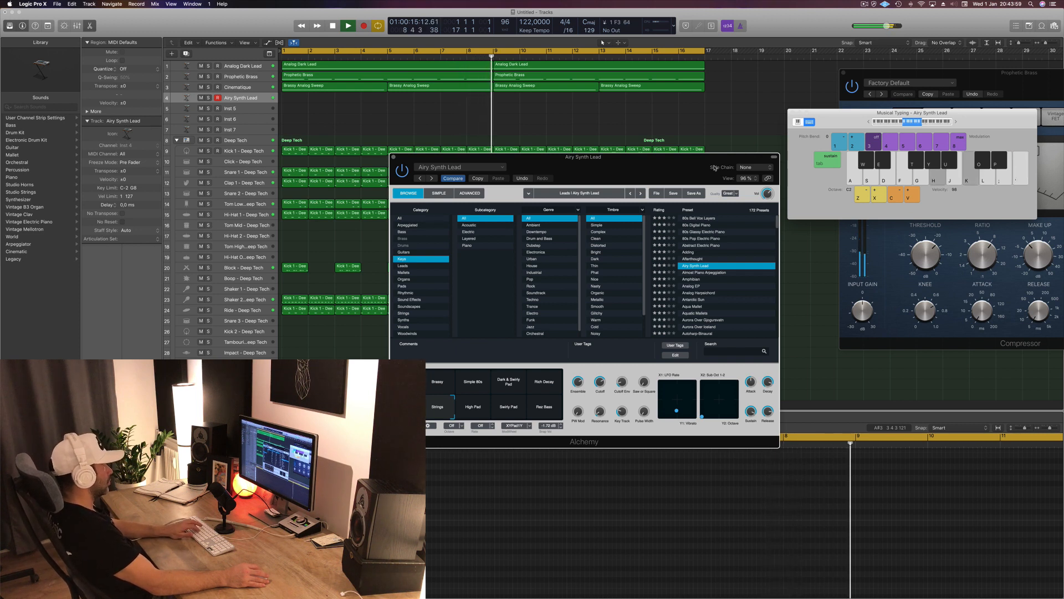
{"action": "key", "text": "k"}
{"action": "key", "text": "j"}
{"action": "key", "text": "l"}
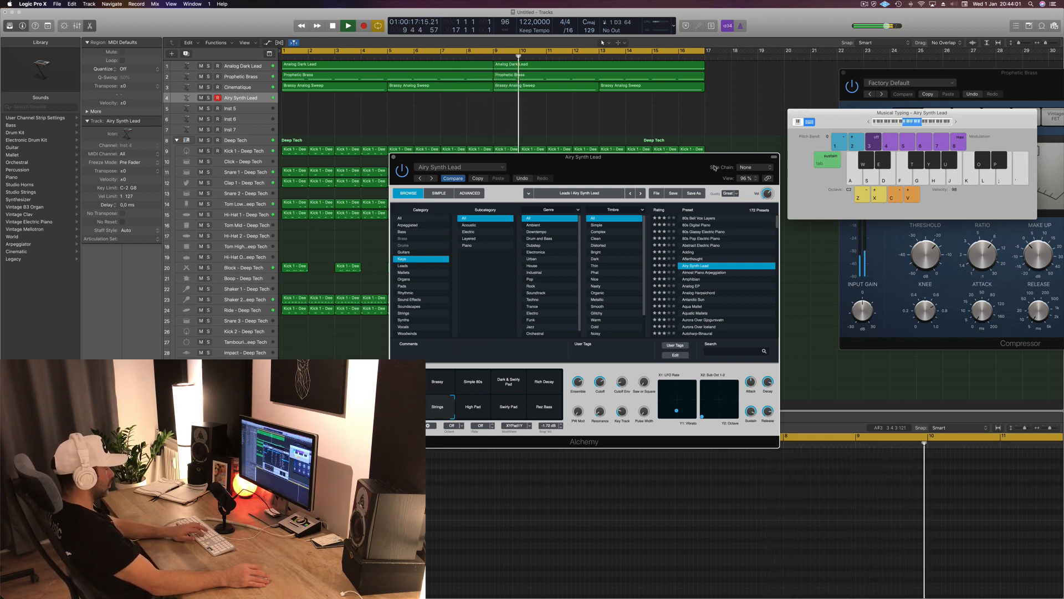
{"action": "key", "text": "k"}
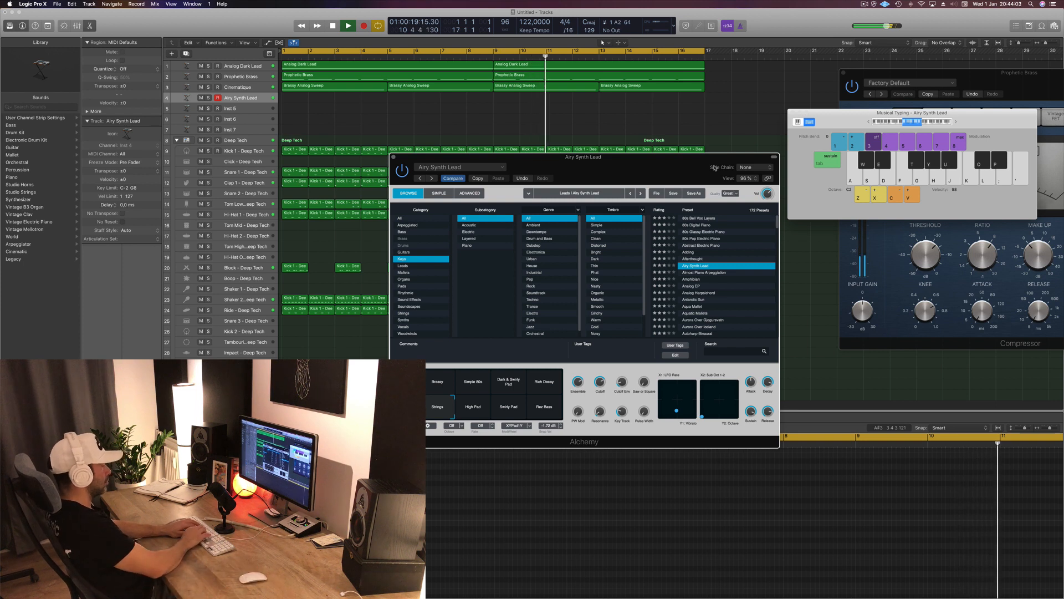
{"action": "key", "text": "apostrophe"}
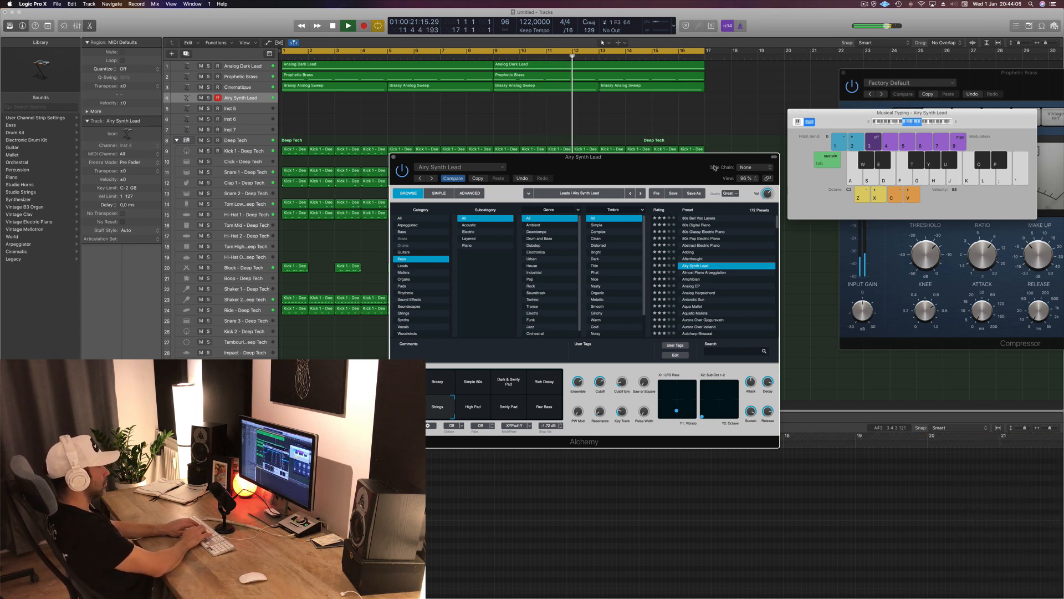
{"action": "key", "text": "k"}
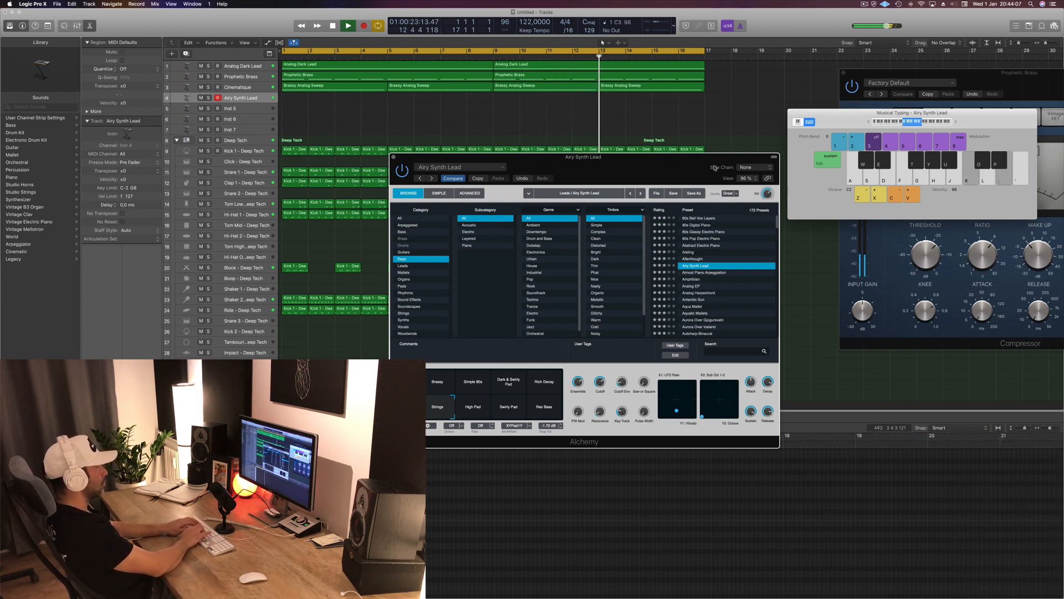
{"action": "key", "text": "apostrophe"}
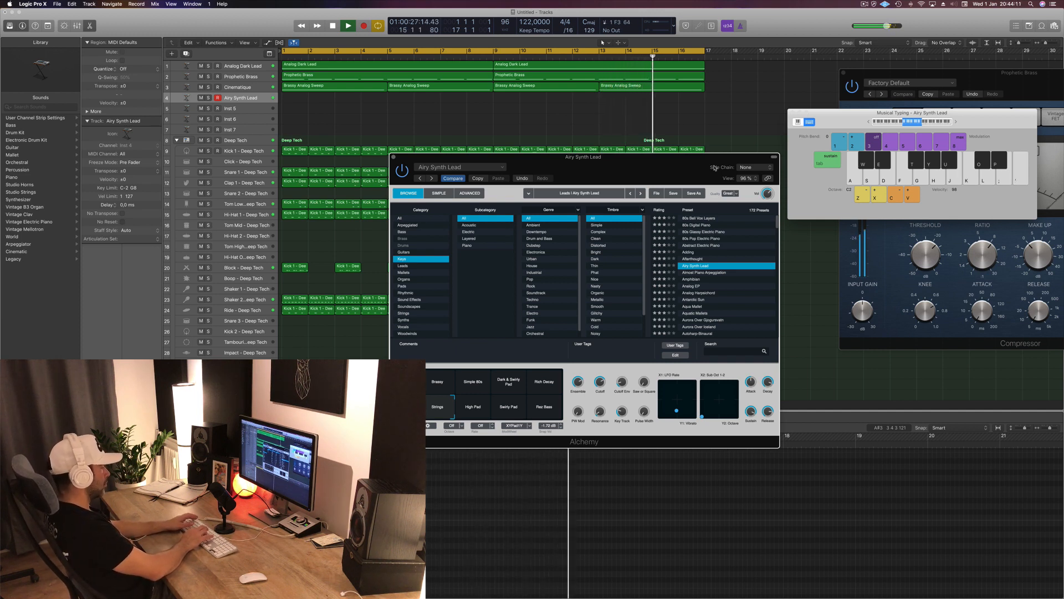
{"action": "key", "text": "apostrophe"}
{"action": "key", "text": "semicolon"}
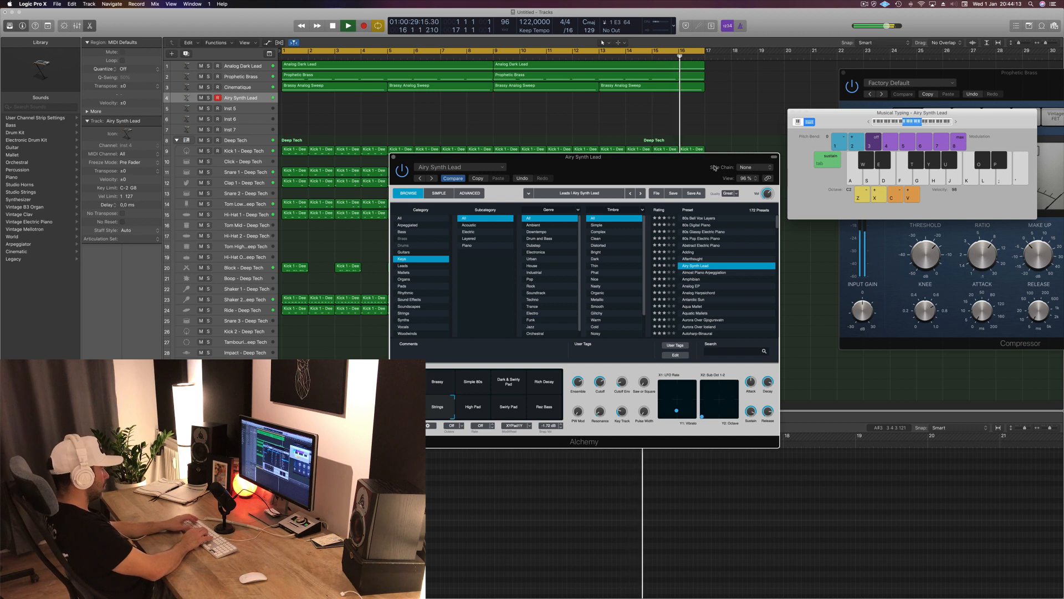
Record the Airy Synth Lead riff on track 4 from bar 1 for about five bars.
{"action": "key", "text": "r"}
{"action": "key", "text": "apostrophe"}
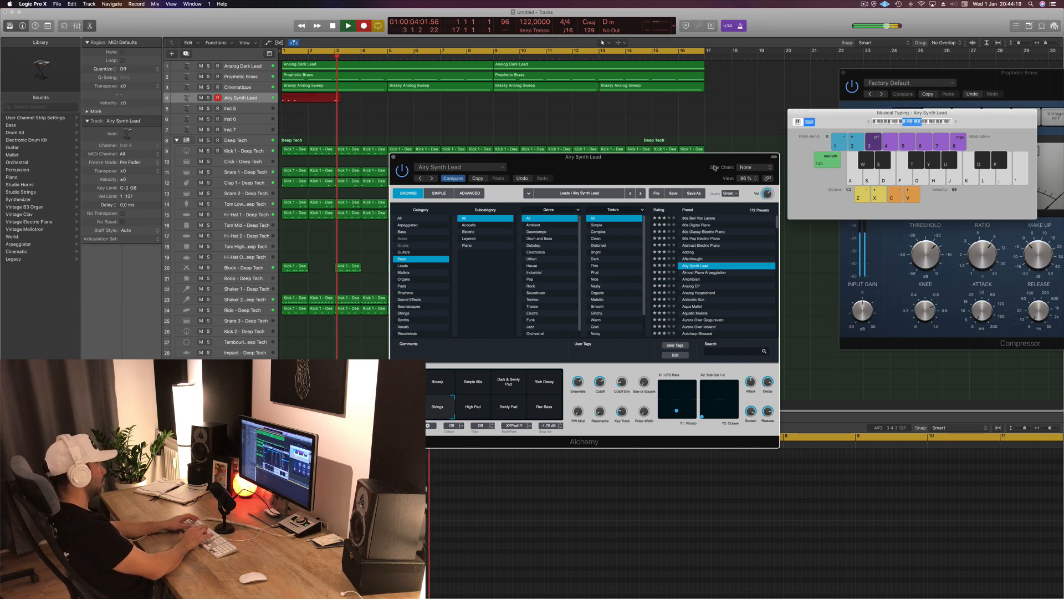
{"action": "key", "text": "apostrophe"}
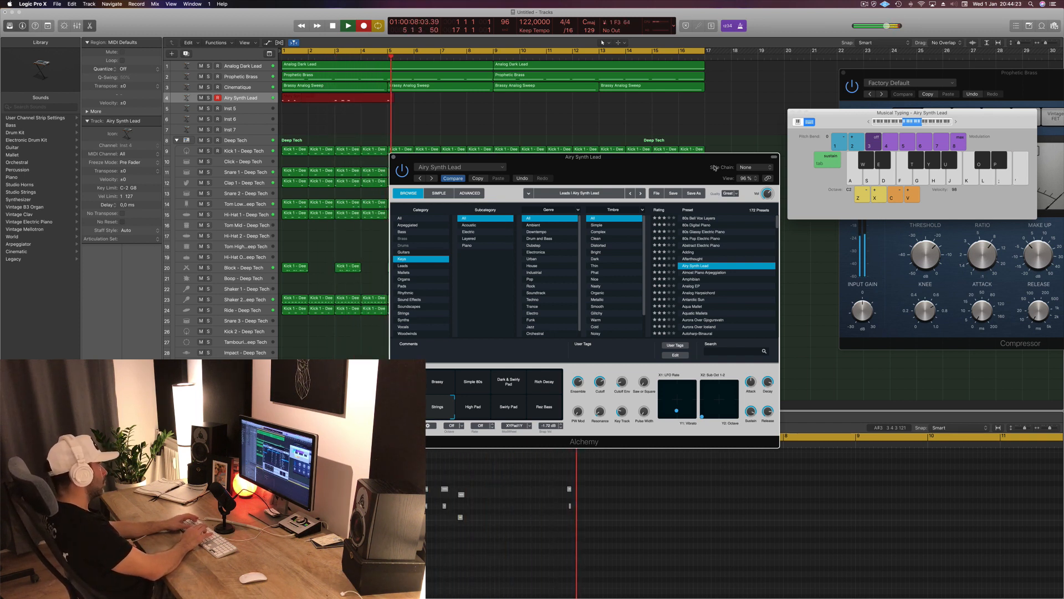
{"action": "key", "text": "space"}
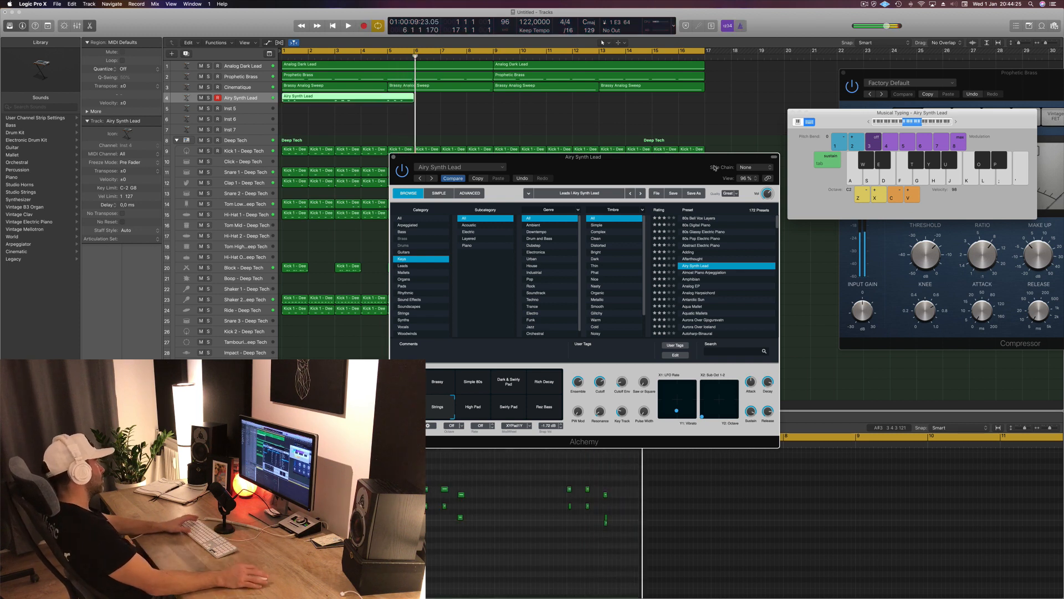
Play the recording from the loop start, trim off everything after bar 5, and select the remaining four-bar region.
{"action": "key", "text": "Return"}
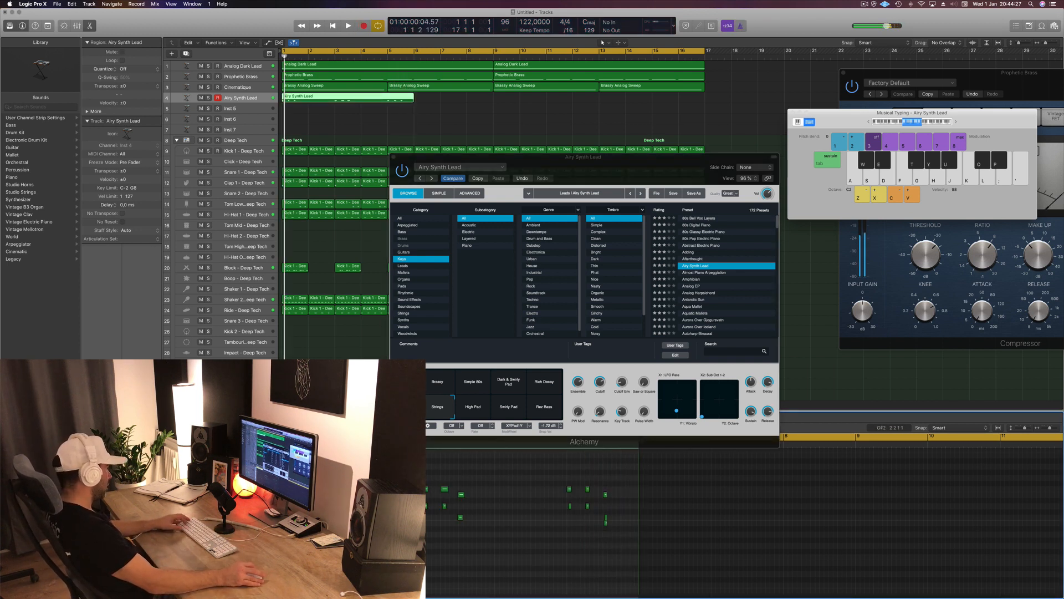
{"action": "key", "text": "space"}
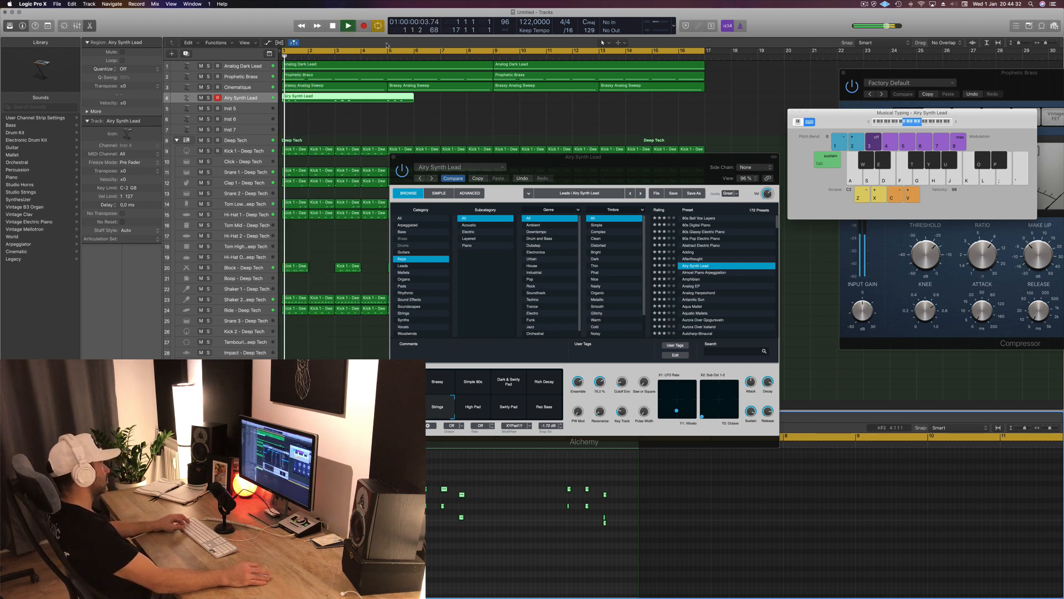
{"action": "left_click", "coordinate": [385, 98]}
{"action": "key", "text": "Delete"}
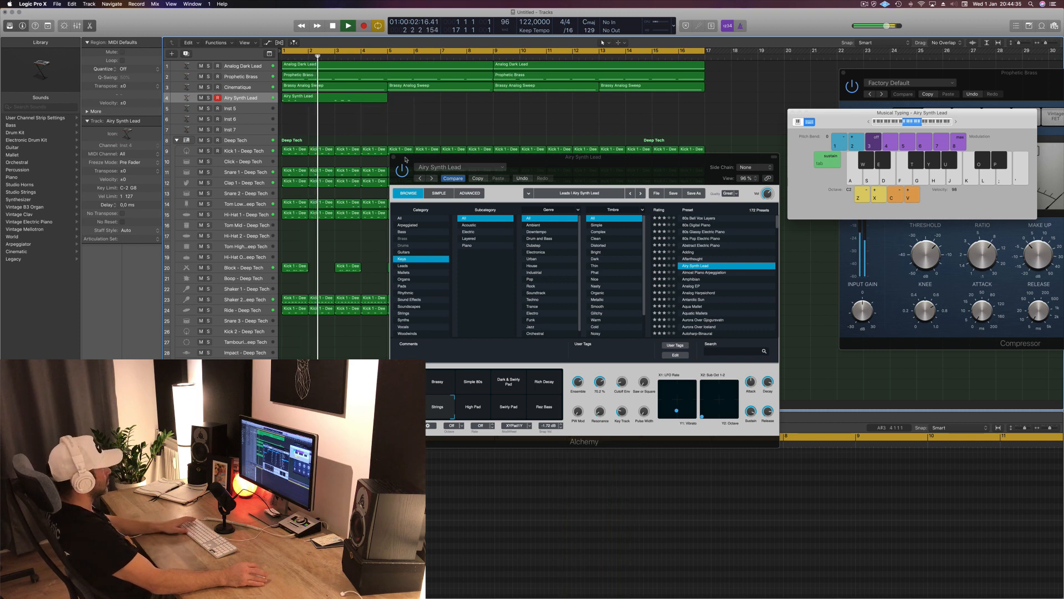
{"action": "left_click", "coordinate": [259, 97]}
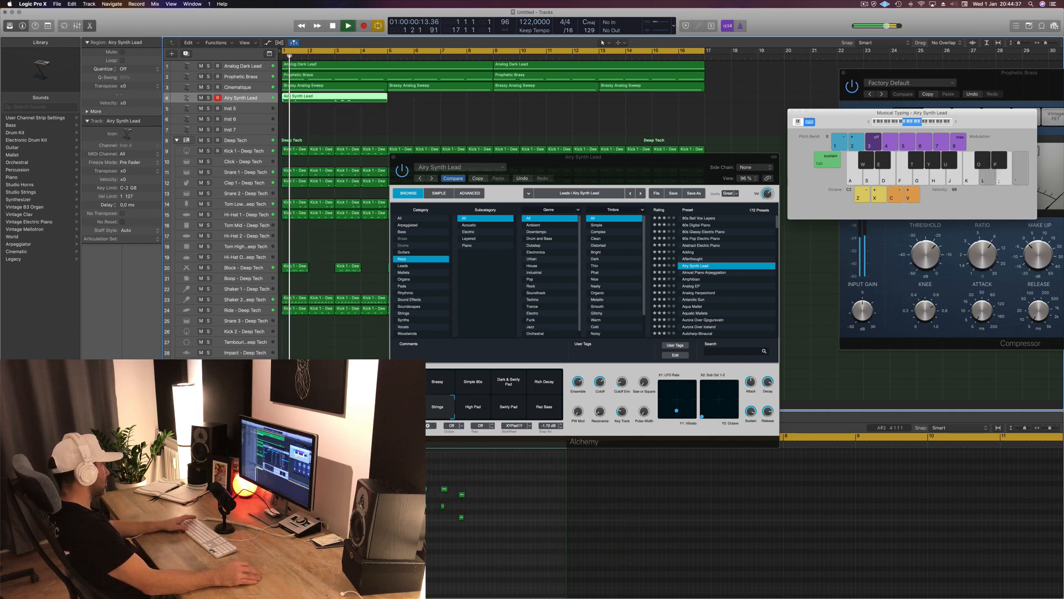
Switch Airy Synth Lead back to the Brassy variation and replay the four-bar riff with the loop from the beginning.
{"action": "key", "text": "space"}
{"action": "key", "text": "space"}
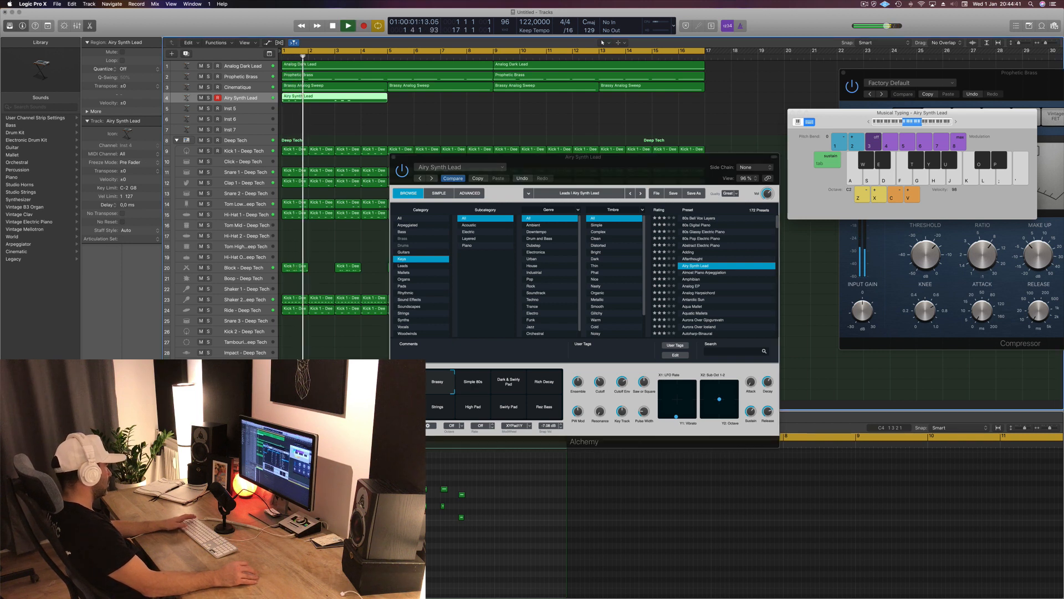
{"action": "key", "text": "space"}
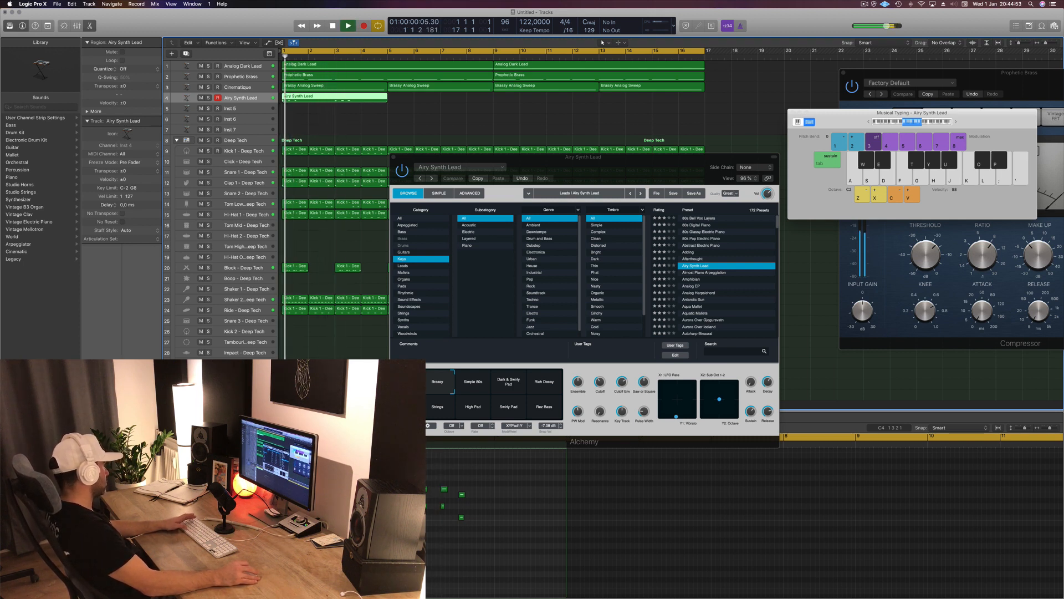
{"action": "key", "text": "space"}
{"action": "key", "text": "space"}
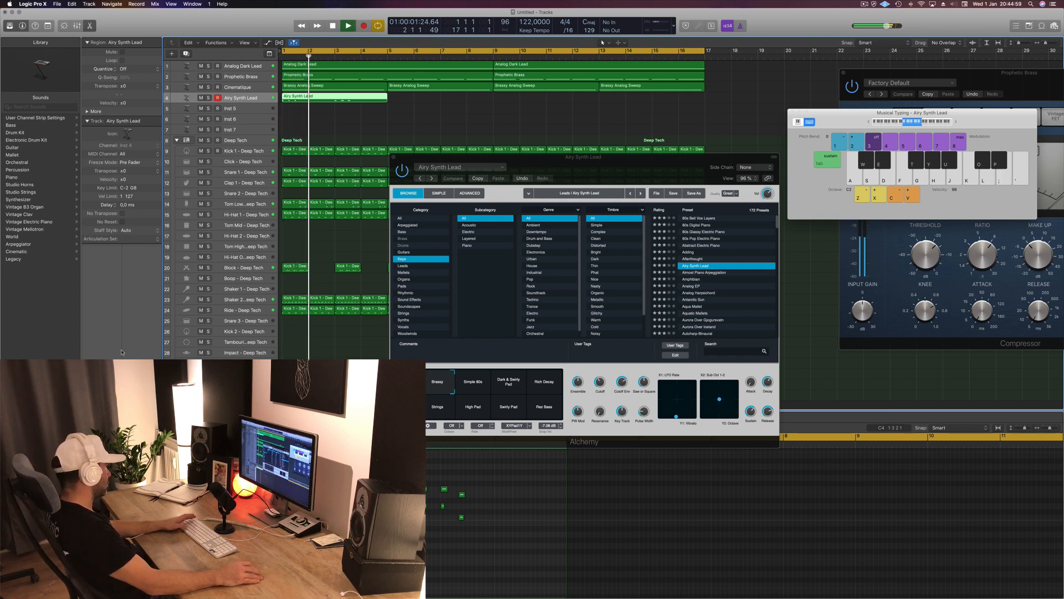
{"action": "key", "text": "space"}
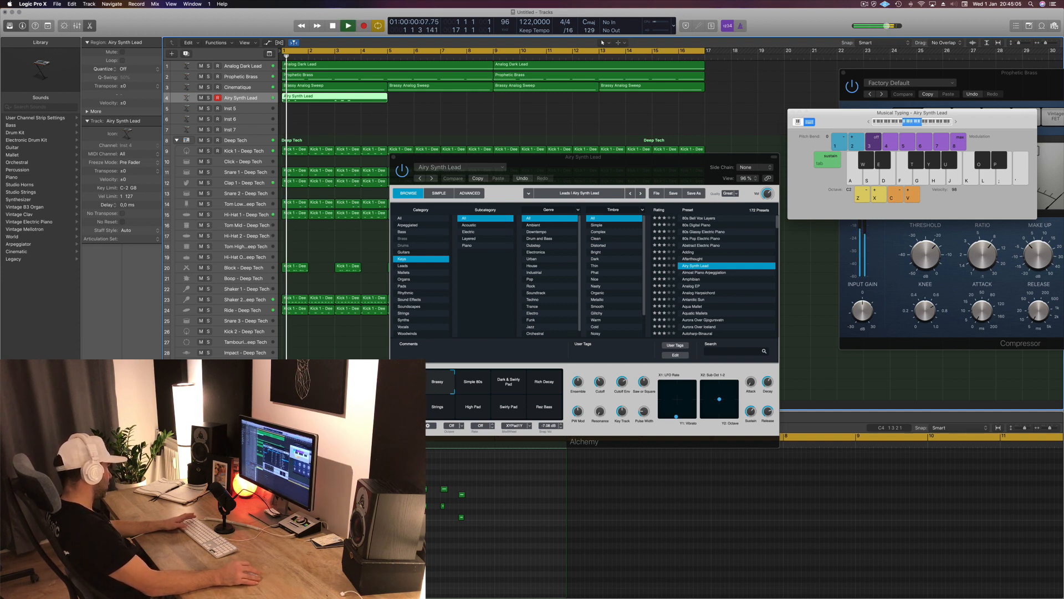
{"action": "key", "text": "space"}
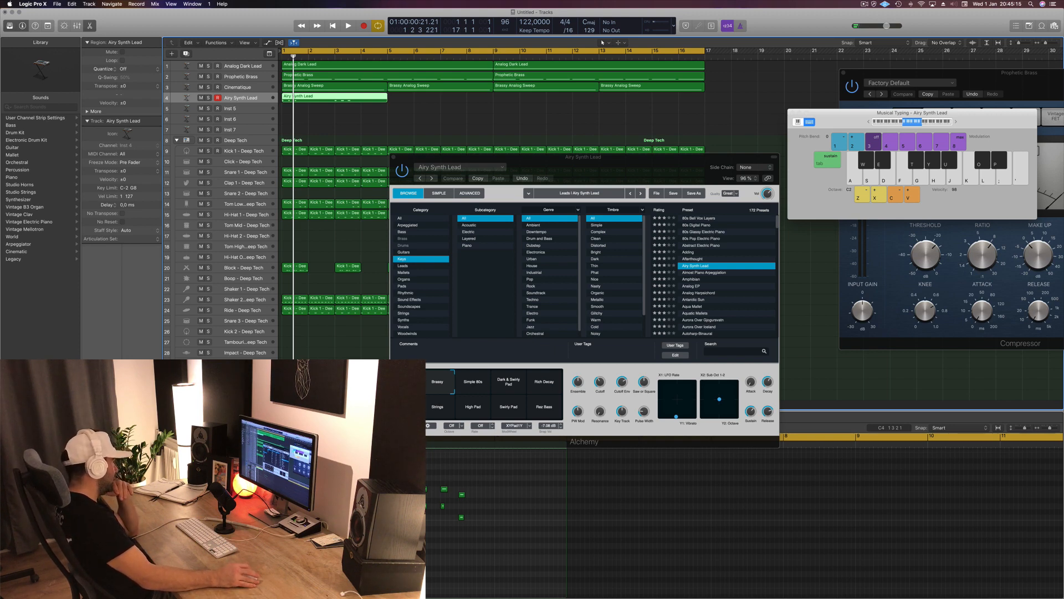
Bring up the Delay Designer on an aux channel, place it above Alchemy, and play a few Airy Synth Lead notes through it.
{"action": "left_click_drag", "start_coordinate": [256, 26], "coordinate": [704, 76]}
{"action": "key", "text": "f"}
{"action": "key", "text": "h"}
{"action": "key", "text": "f"}
{"action": "key", "text": "h"}
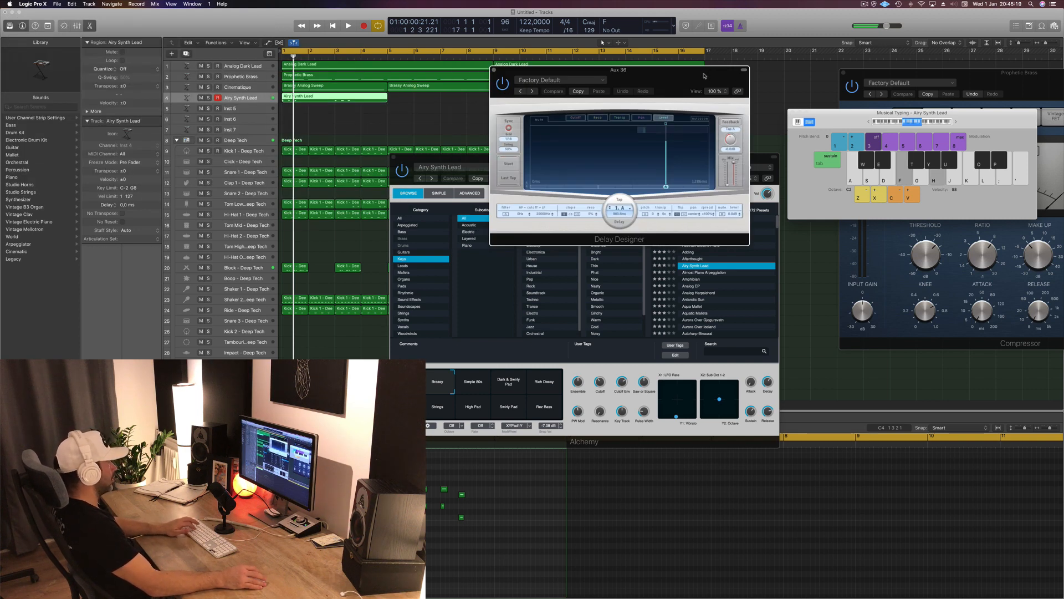
Load the Warped preset DJ Delay in Delay Designer, advance to Down Under, and play a few notes through it.
{"action": "left_click", "coordinate": [561, 80]}
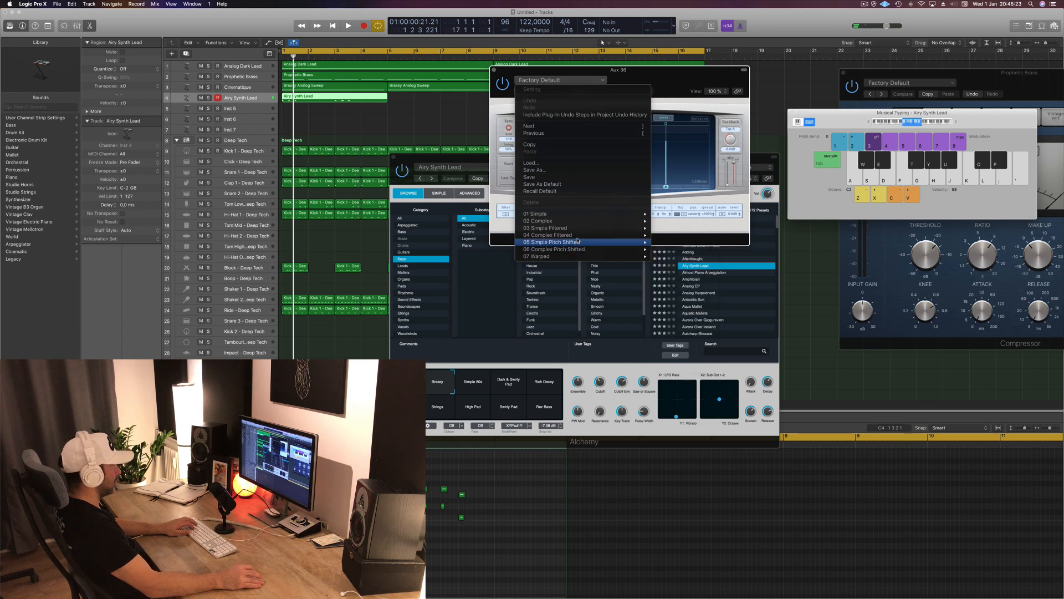
{"action": "mouse_move", "coordinate": [577, 239]}
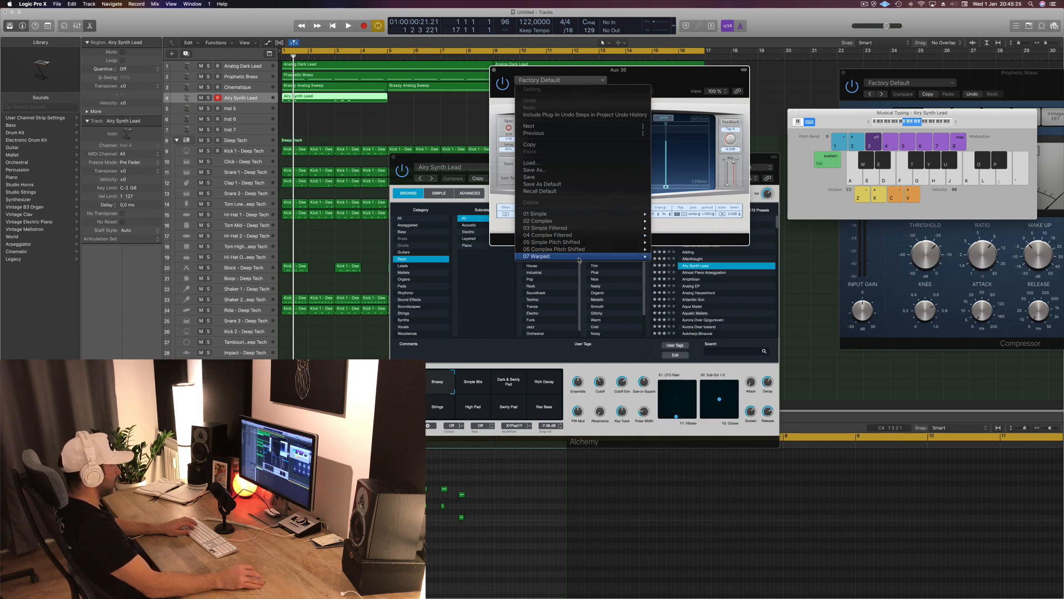
{"action": "mouse_move", "coordinate": [580, 258]}
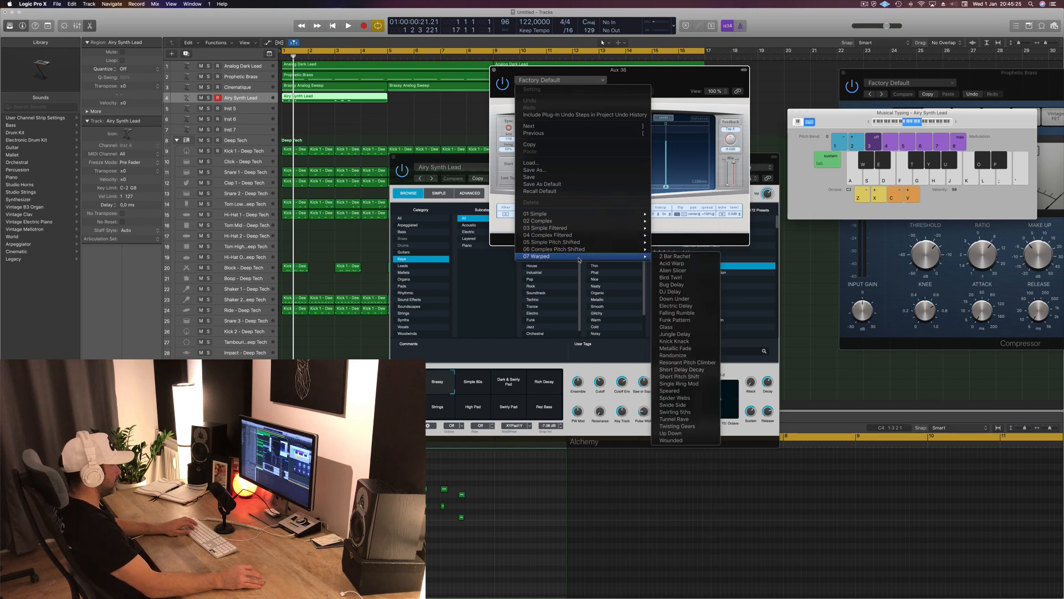
{"action": "left_click", "coordinate": [702, 294]}
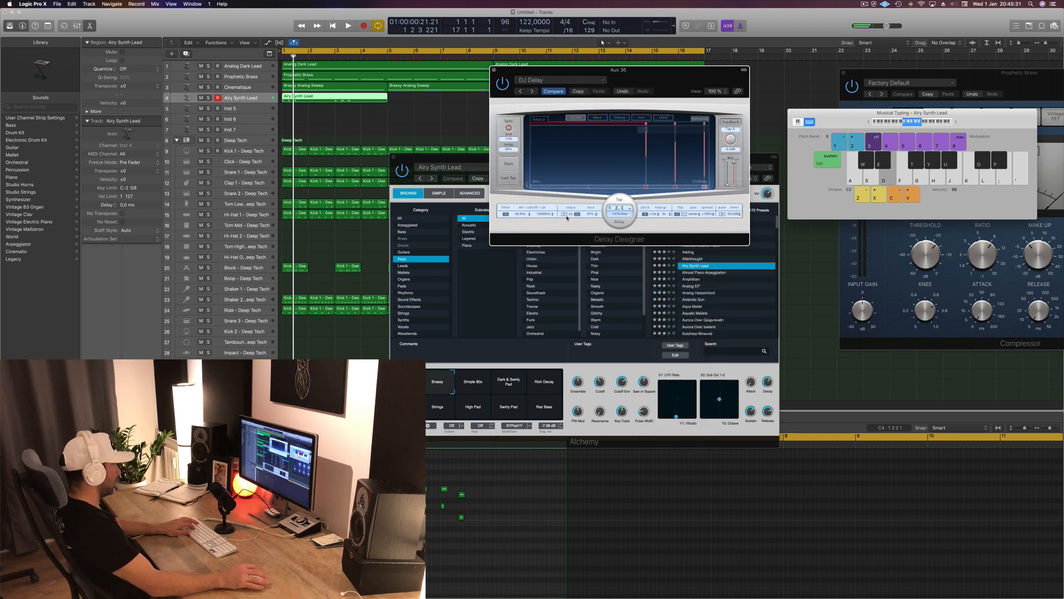
{"action": "left_click", "coordinate": [534, 92]}
{"action": "key", "text": "d"}
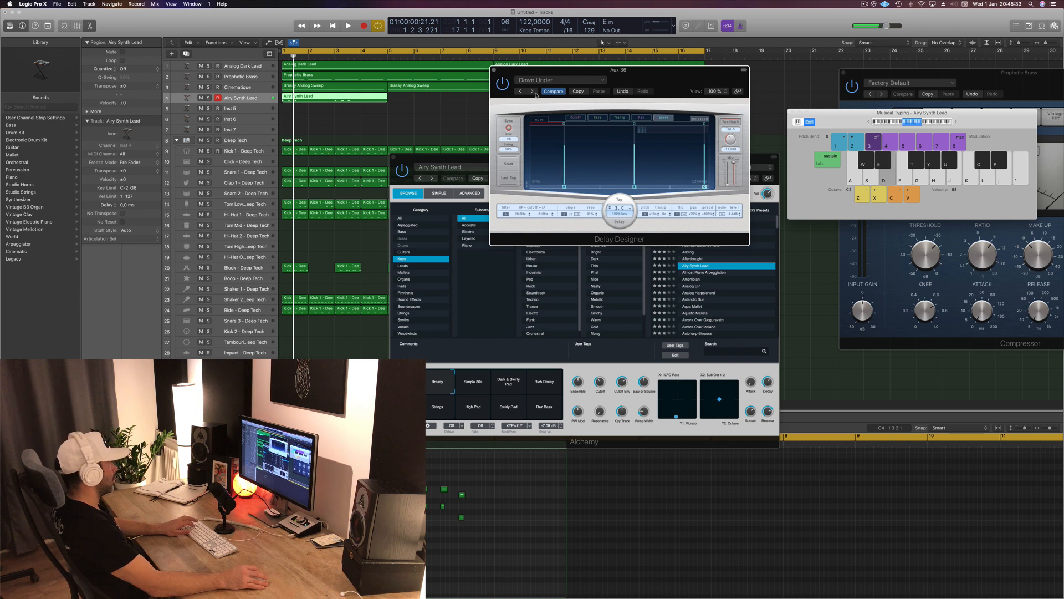
{"action": "key", "text": "d"}
{"action": "key", "text": "g"}
{"action": "key", "text": "s"}
{"action": "key", "text": "f"}
Switch Delay Designer to the Electric Delay preset and play a few notes to audition it.
{"action": "left_click", "coordinate": [534, 92]}
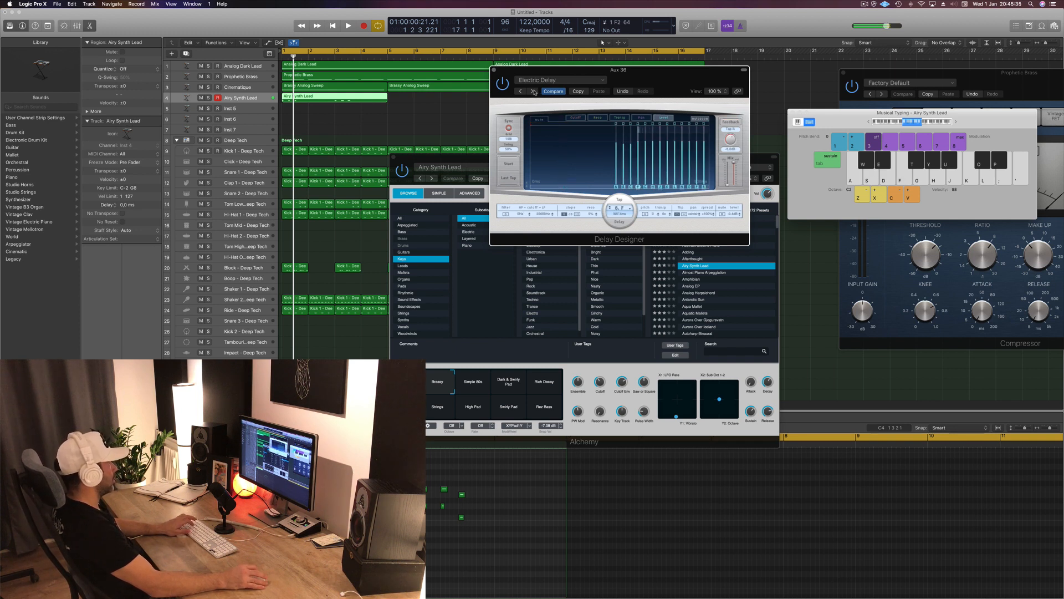
{"action": "key", "text": "d"}
{"action": "key", "text": "g"}
{"action": "key", "text": "j"}
{"action": "key", "text": "k"}
{"action": "key", "text": "l"}
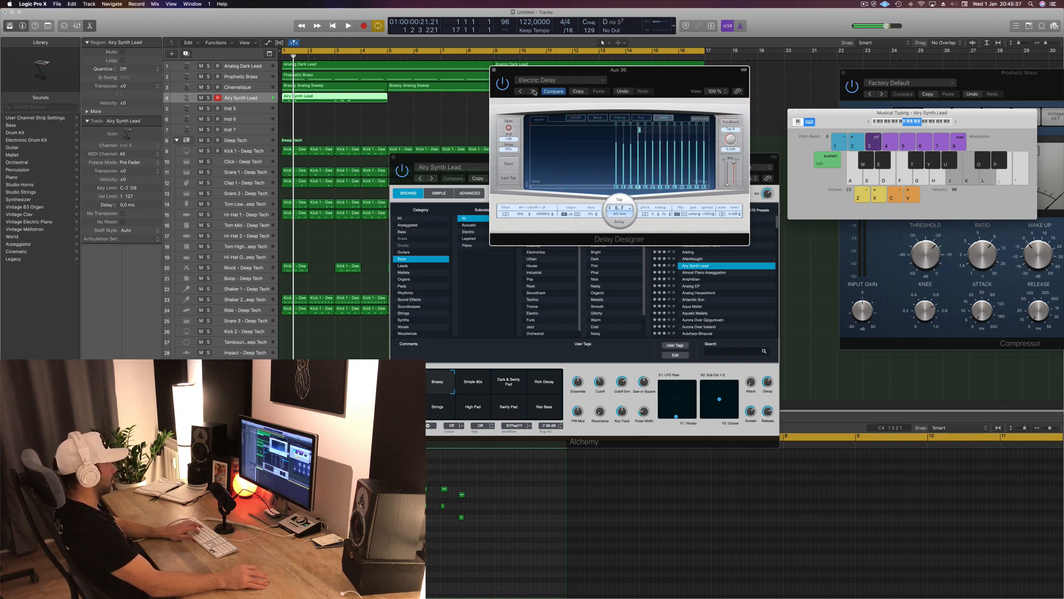
Audition the Falling Rumble and Funk Pattern presets in Delay Designer by playing short Airy Synth Lead notes.
{"action": "left_click", "coordinate": [533, 92]}
{"action": "key", "text": "h"}
{"action": "key", "text": "k"}
{"action": "key", "text": "g"}
{"action": "key", "text": "j"}
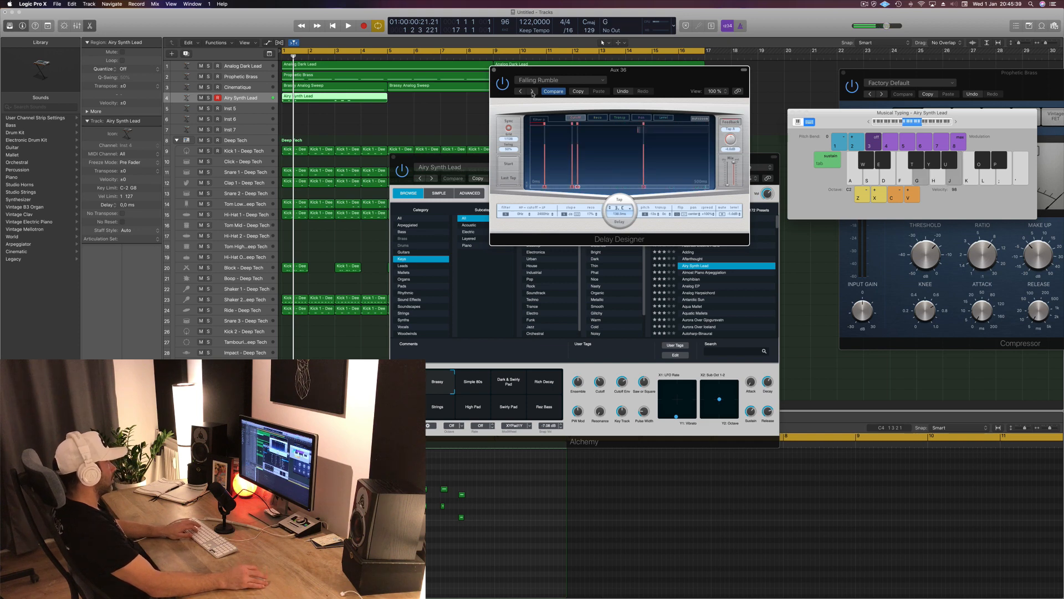
{"action": "key", "text": "f"}
{"action": "key", "text": "h"}
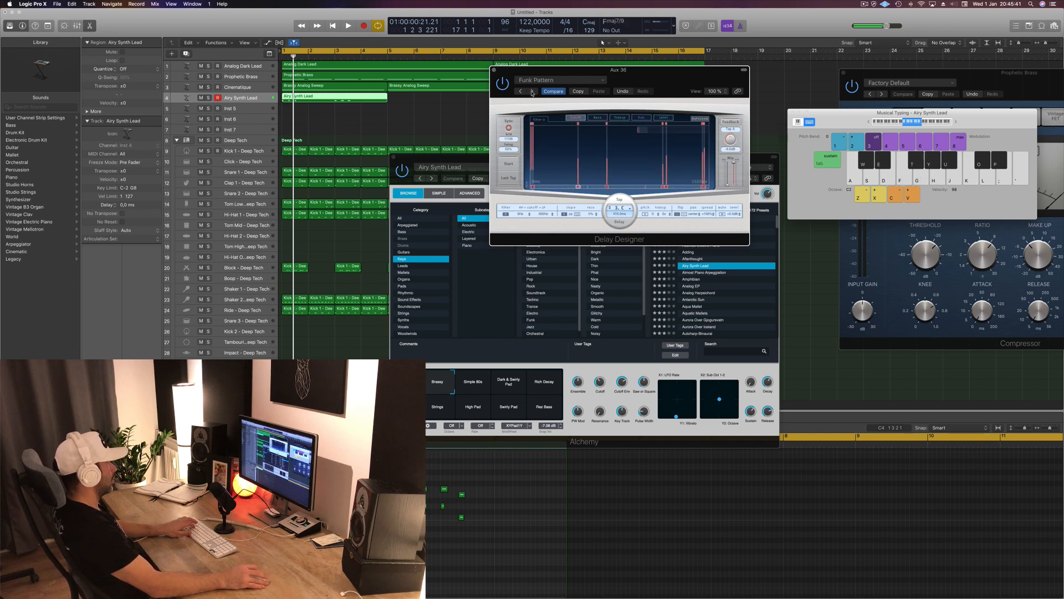
Load the Warped preset Tunnel Rave in Delay Designer and advance to Twisting Gears.
{"action": "left_click", "coordinate": [561, 83]}
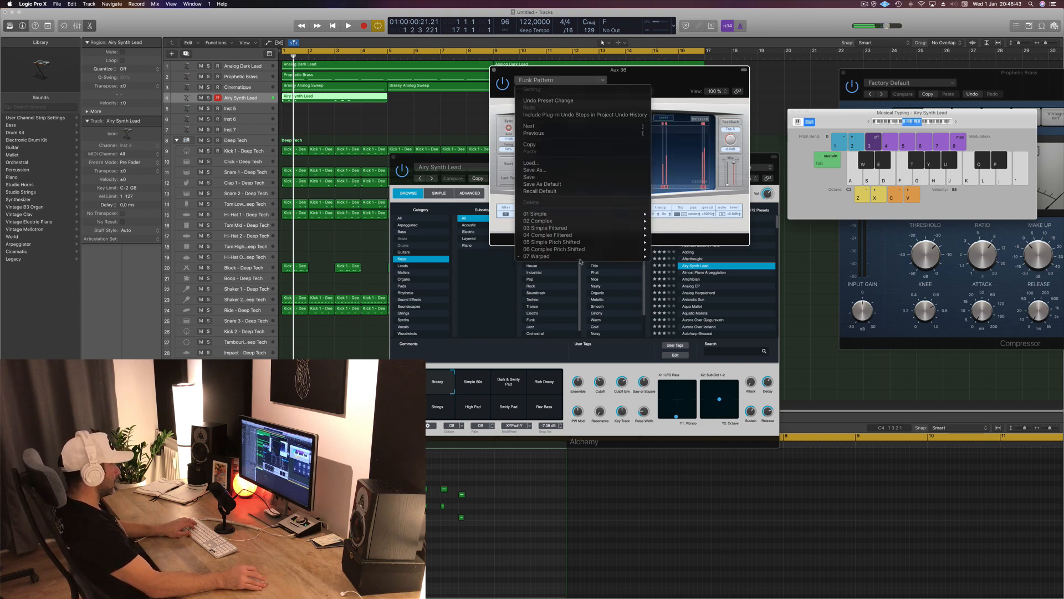
{"action": "mouse_move", "coordinate": [589, 257]}
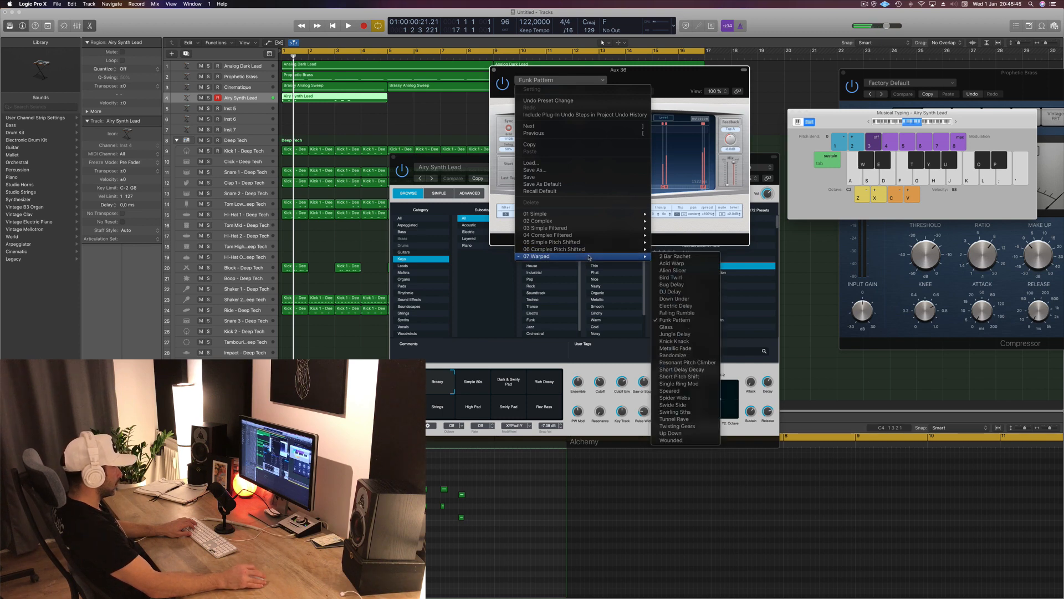
{"action": "left_click", "coordinate": [674, 419]}
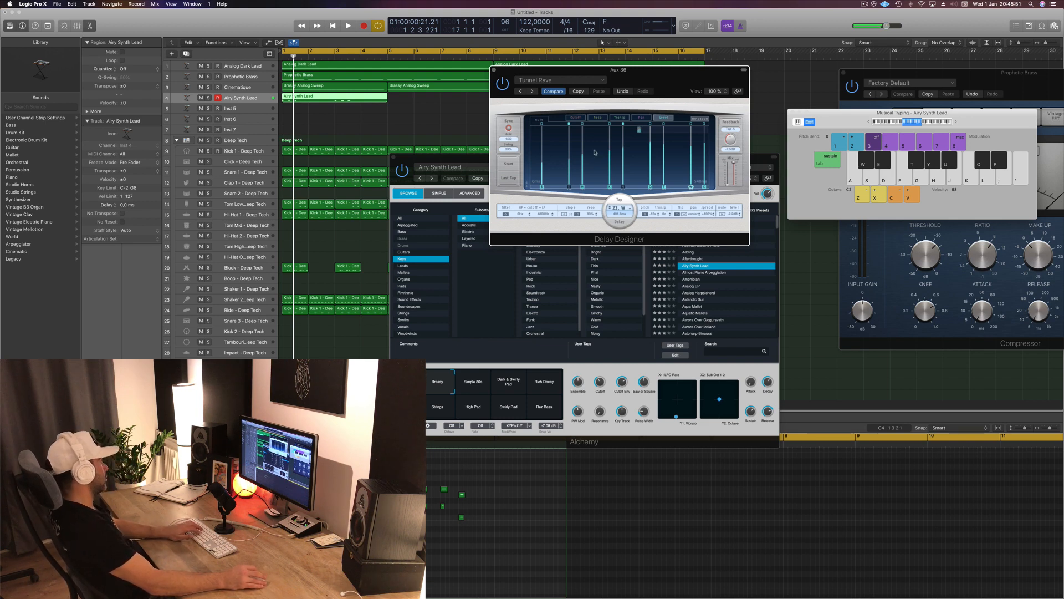
{"action": "left_click", "coordinate": [532, 92]}
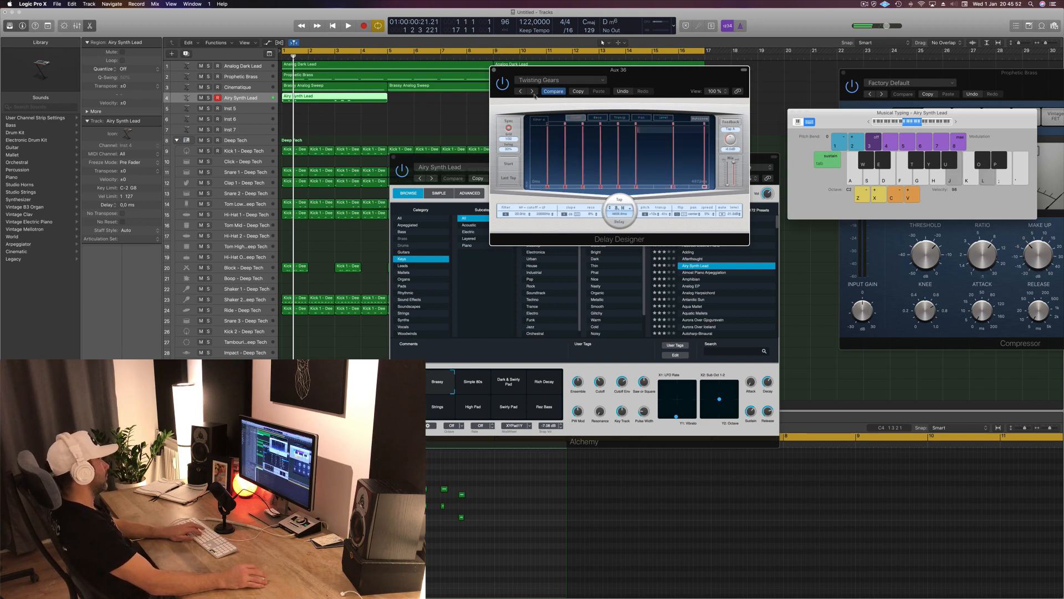
Try the Simple preset Infinite Repeat - 1/2 Bar with a test note, and advance to Infinite Repeat - 2 Bar.
{"action": "left_click", "coordinate": [574, 81]}
{"action": "mouse_move", "coordinate": [590, 223]}
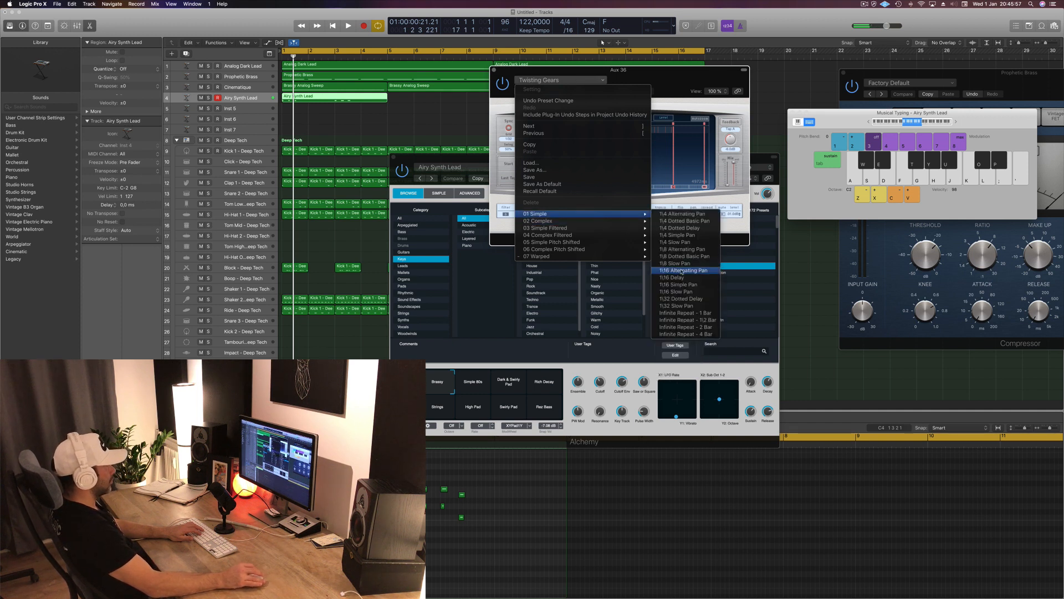
{"action": "left_click", "coordinate": [699, 320]}
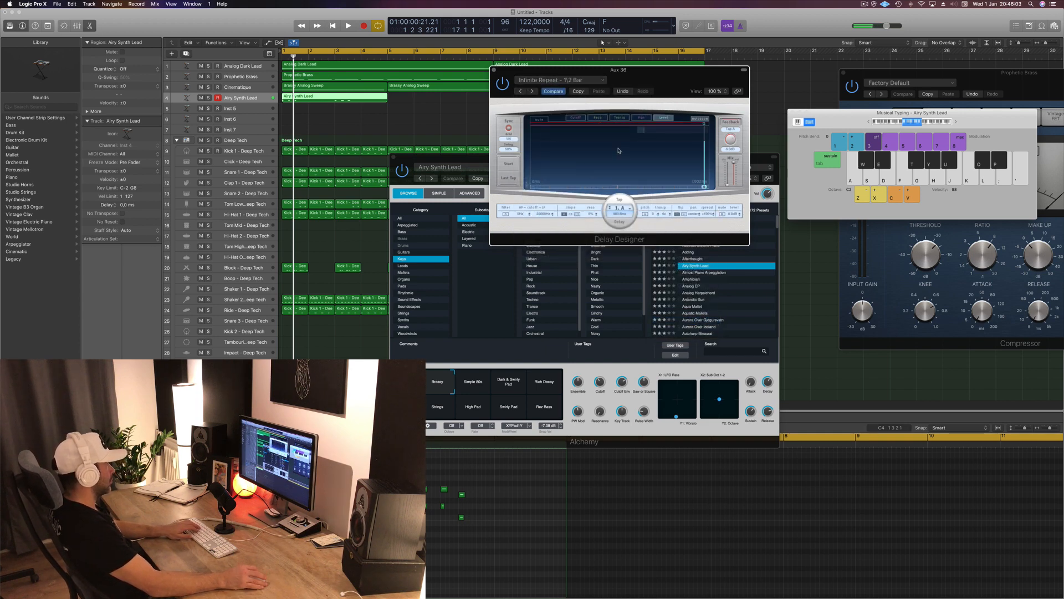
{"action": "key", "text": "f"}
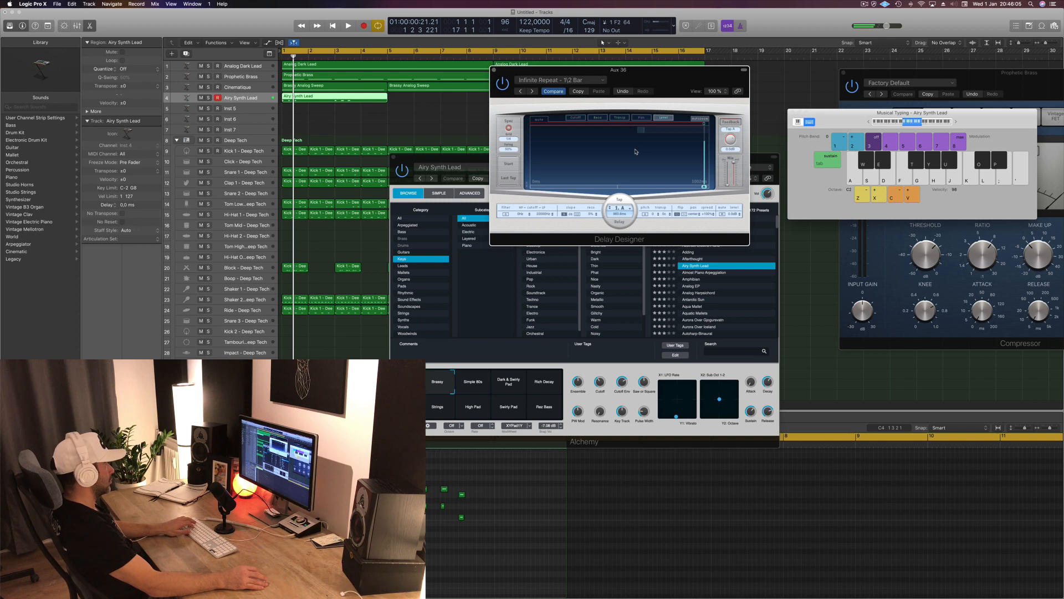
{"action": "left_click", "coordinate": [533, 93]}
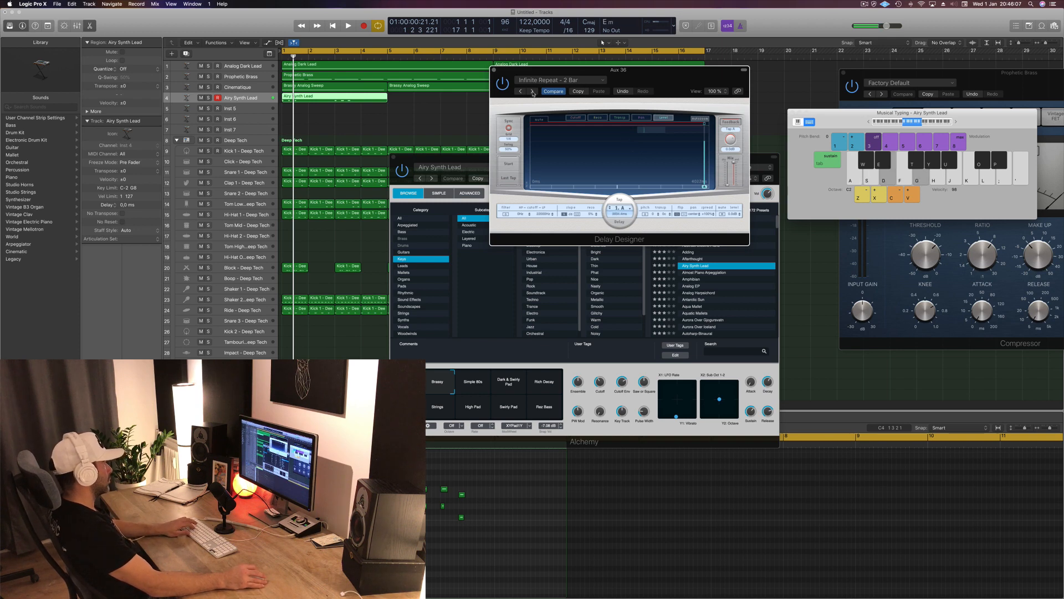
Load the Simple preset 1/16 Delay in Delay Designer and play several Airy Synth Lead notes through it.
{"action": "left_click", "coordinate": [557, 80]}
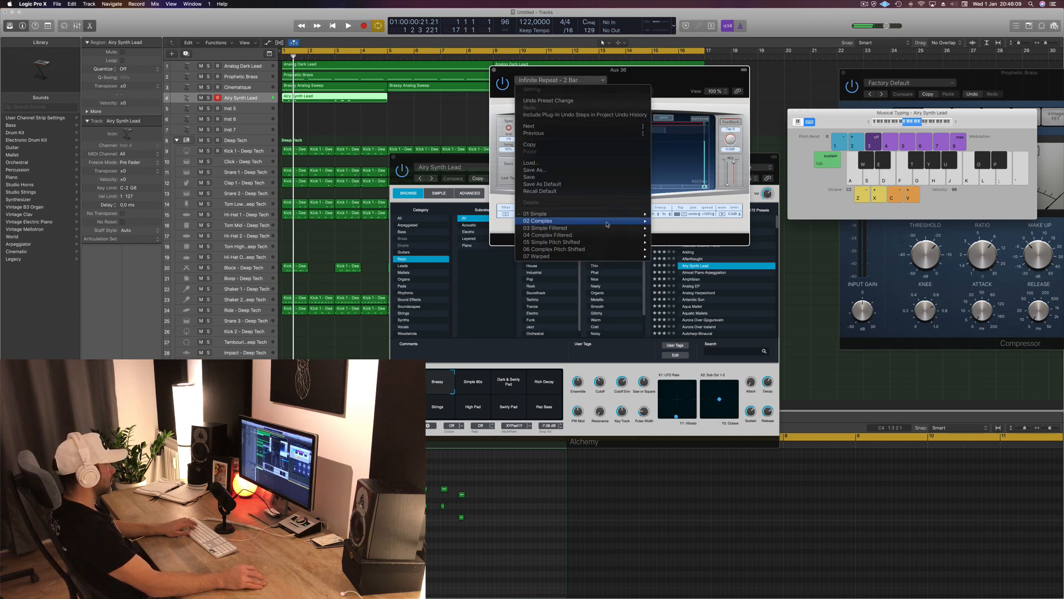
{"action": "mouse_move", "coordinate": [621, 214]}
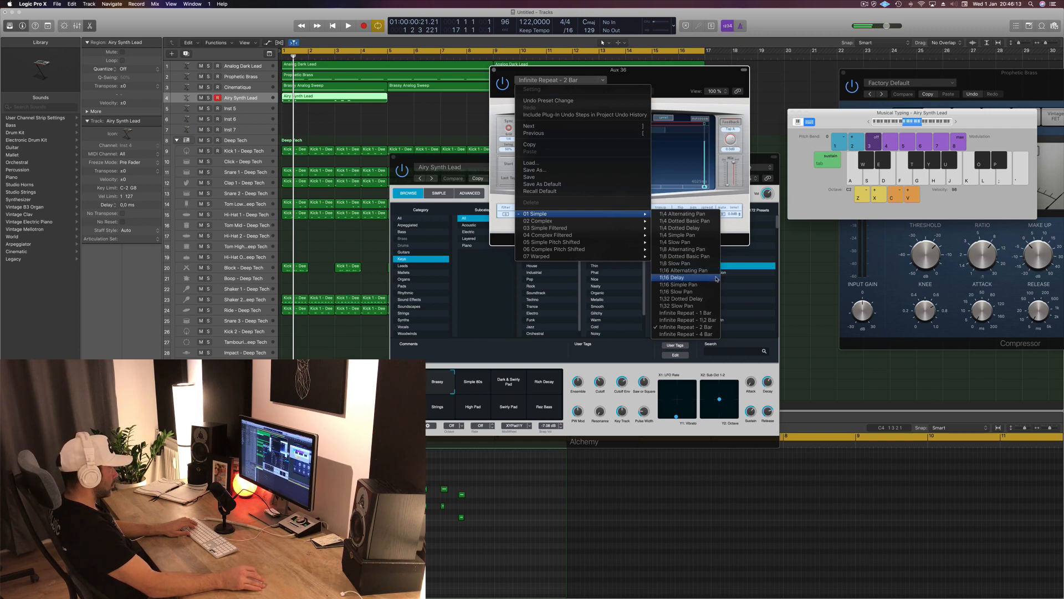
{"action": "left_click", "coordinate": [682, 277]}
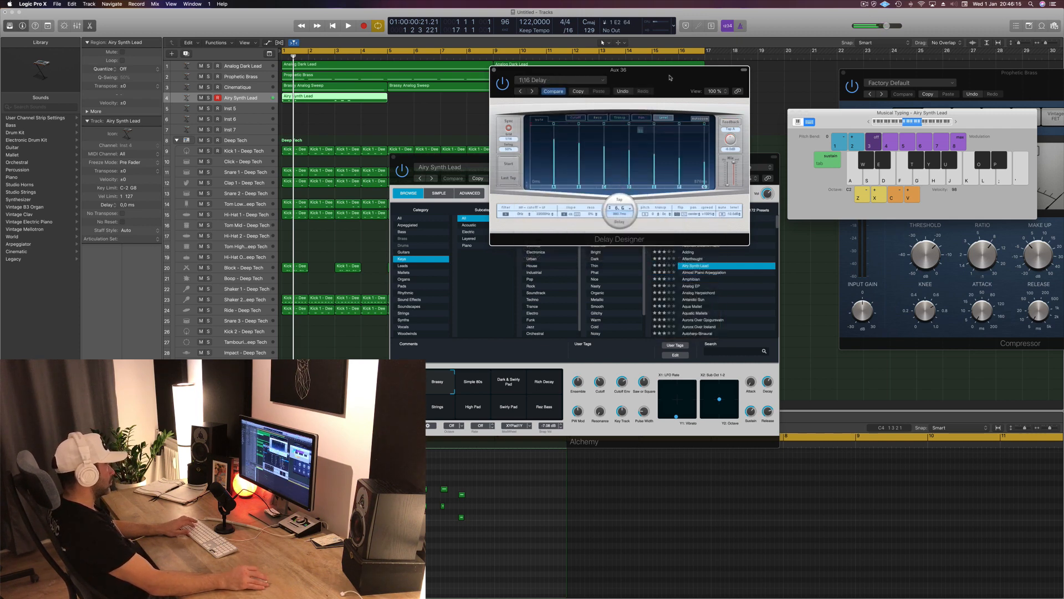
{"action": "key", "text": "s"}
{"action": "key", "text": "f"}
{"action": "key", "text": "a"}
{"action": "key", "text": "d"}
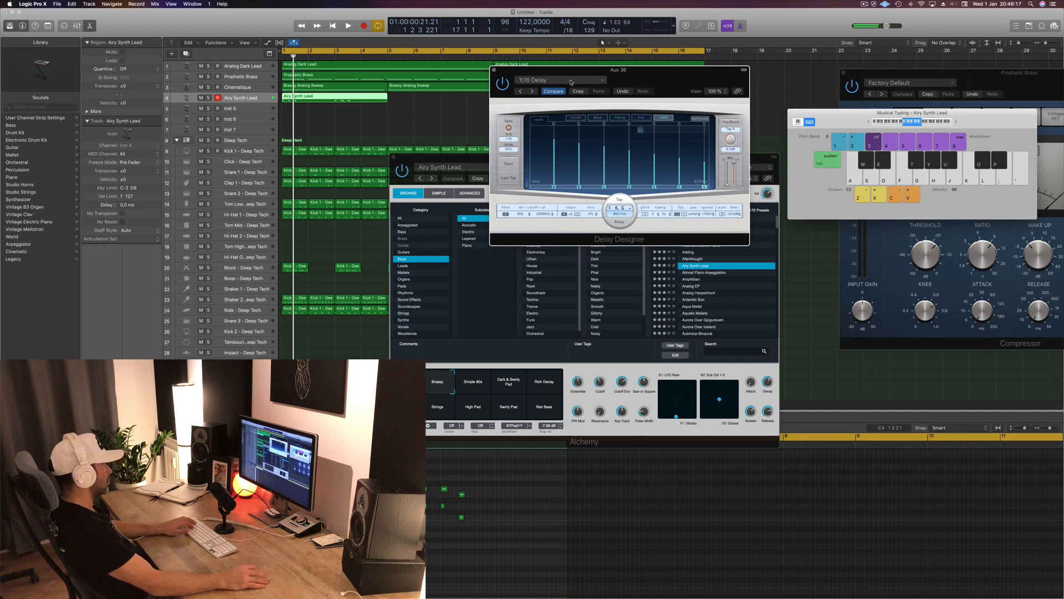
{"action": "key", "text": "d"}
{"action": "key", "text": "g"}
Step Delay Designer back to the 1/8 Slow Pan preset, move its window off the regions, and play two test notes.
{"action": "left_click", "coordinate": [519, 92]}
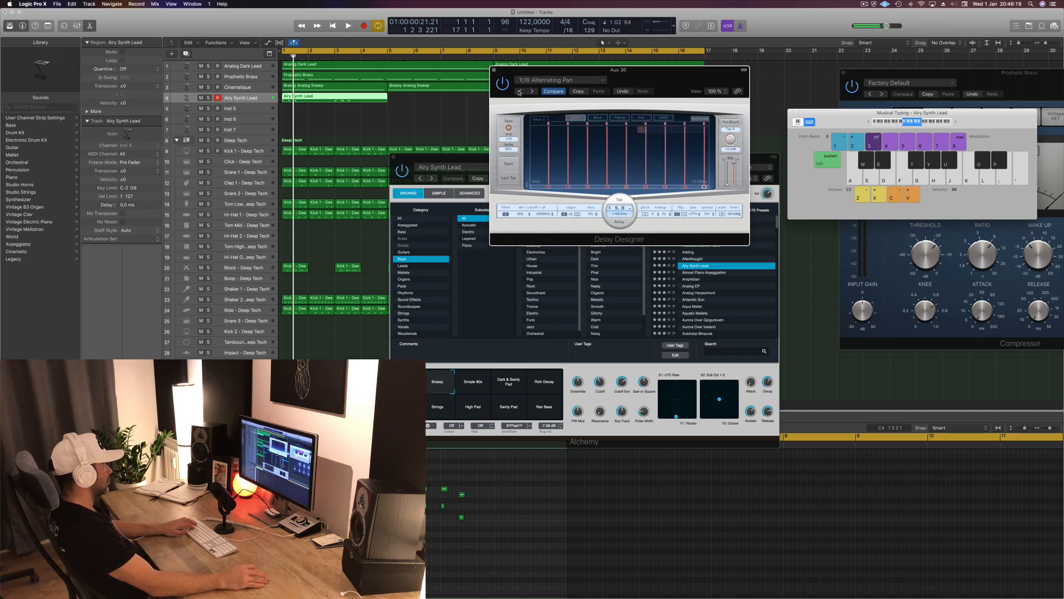
{"action": "left_click", "coordinate": [520, 92]}
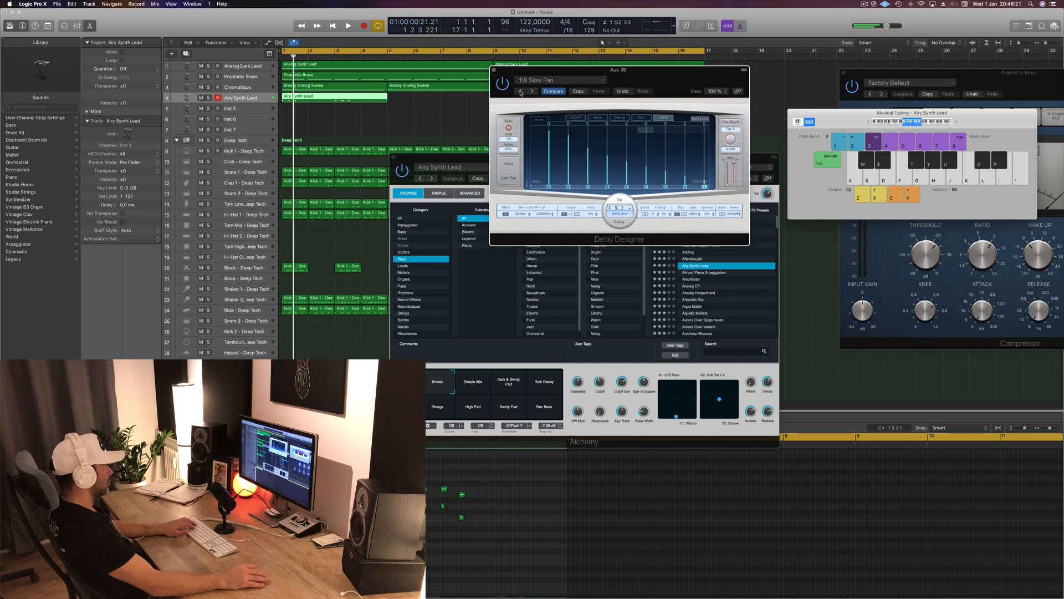
{"action": "left_click_drag", "start_coordinate": [683, 75], "coordinate": [759, 132]}
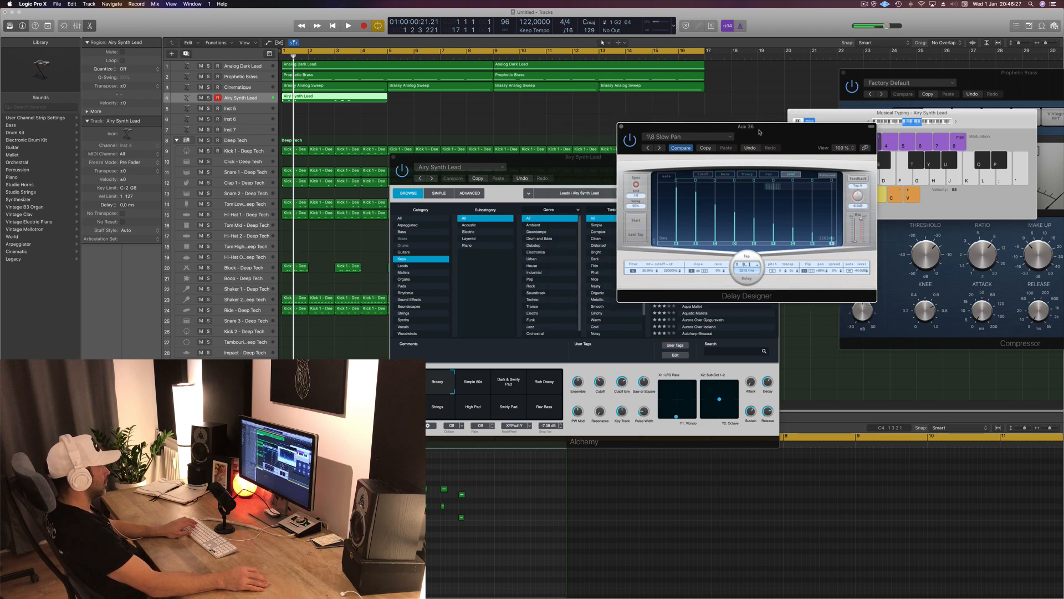
{"action": "key", "text": "j"}
{"action": "key", "text": "l"}
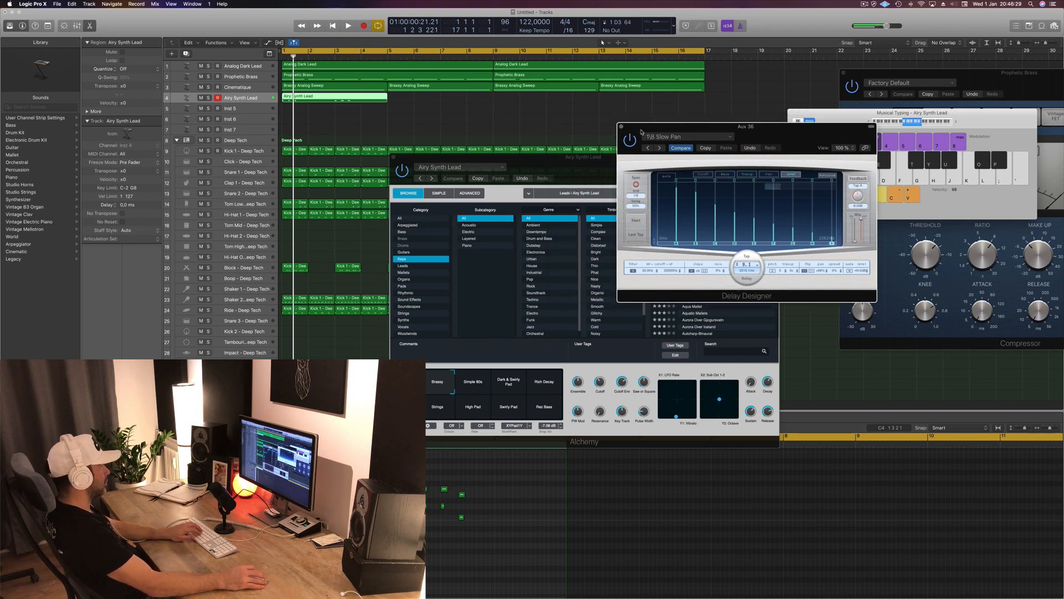
Move the Alchemy window clear of the arrangement and play the loop from the start with the Airy Synth Lead track selected.
{"action": "left_click_drag", "start_coordinate": [580, 160], "coordinate": [878, 108]}
{"action": "key", "text": "space"}
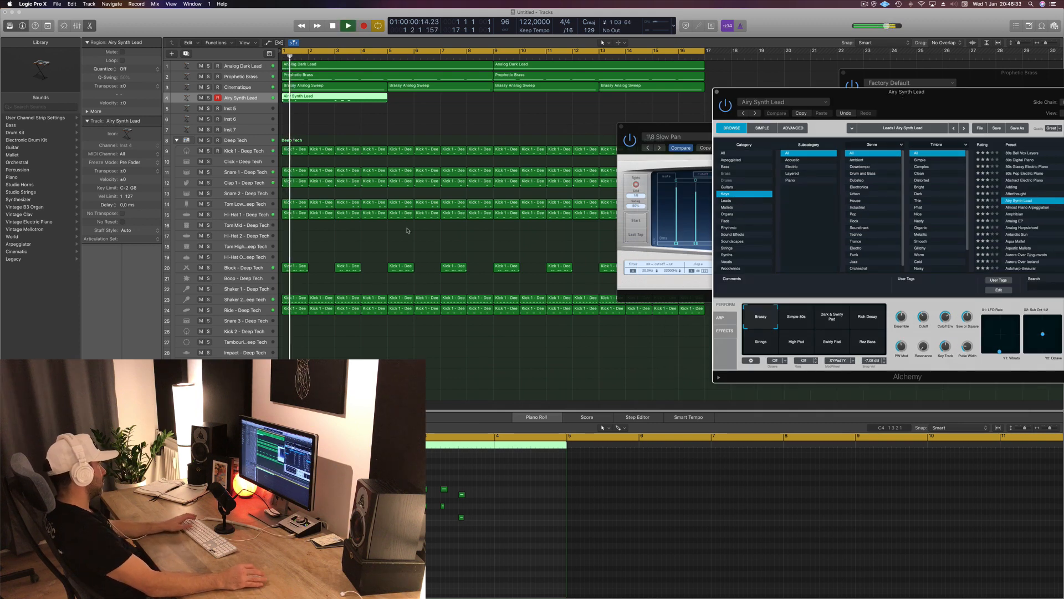
{"action": "left_click", "coordinate": [249, 268]}
{"action": "key", "text": "space"}
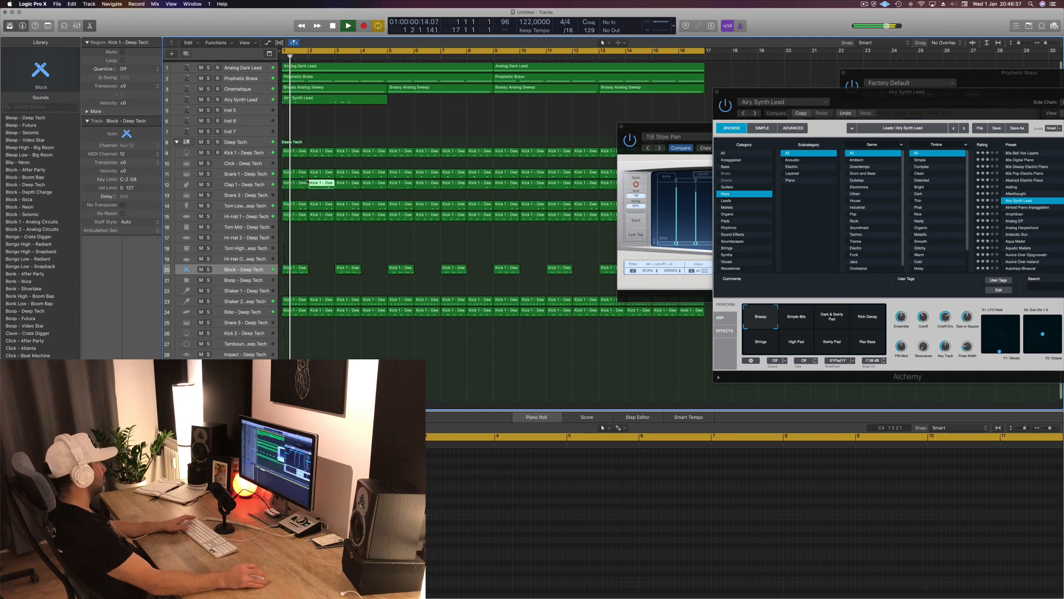
{"action": "left_click", "coordinate": [249, 99]}
{"action": "key", "text": "space"}
{"action": "key", "text": "space"}
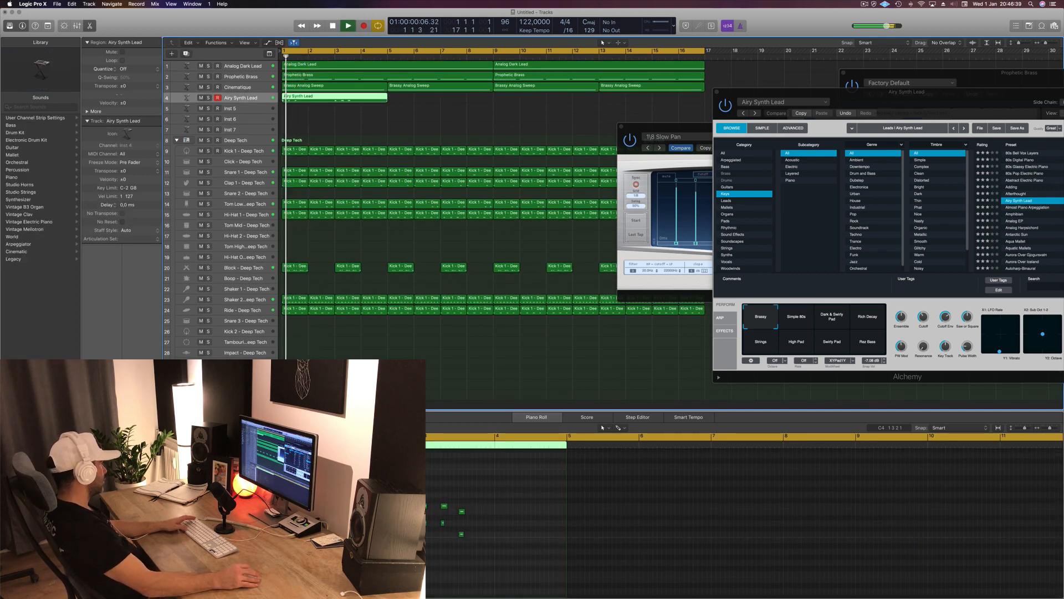
{"action": "key", "text": "space"}
{"action": "key", "text": "space"}
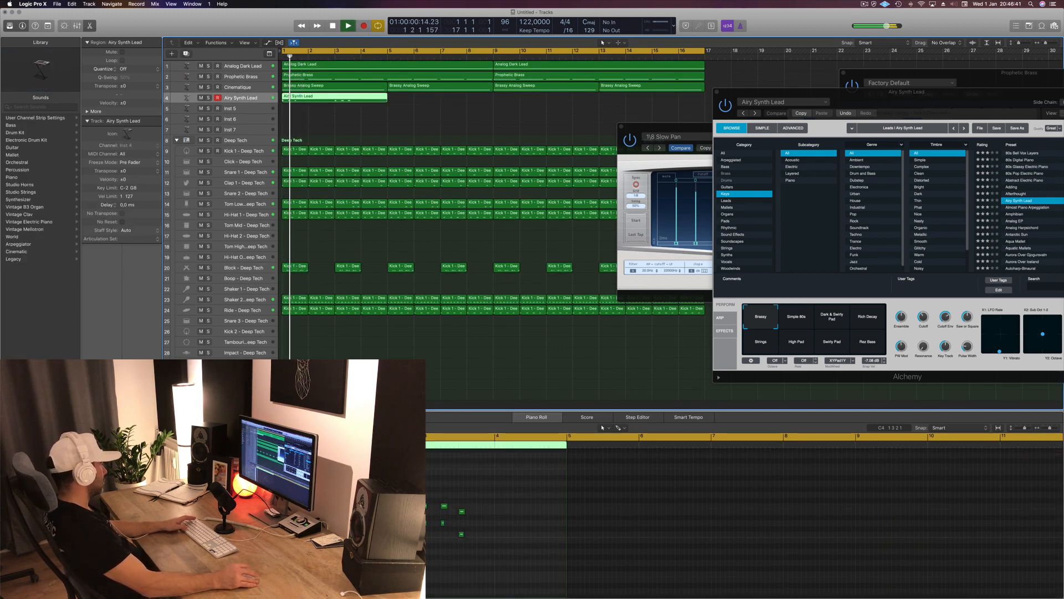
Solo Airy Synth Lead briefly to hear the delayed riff alone, unsolo it, and restart playback.
{"action": "key", "text": "s"}
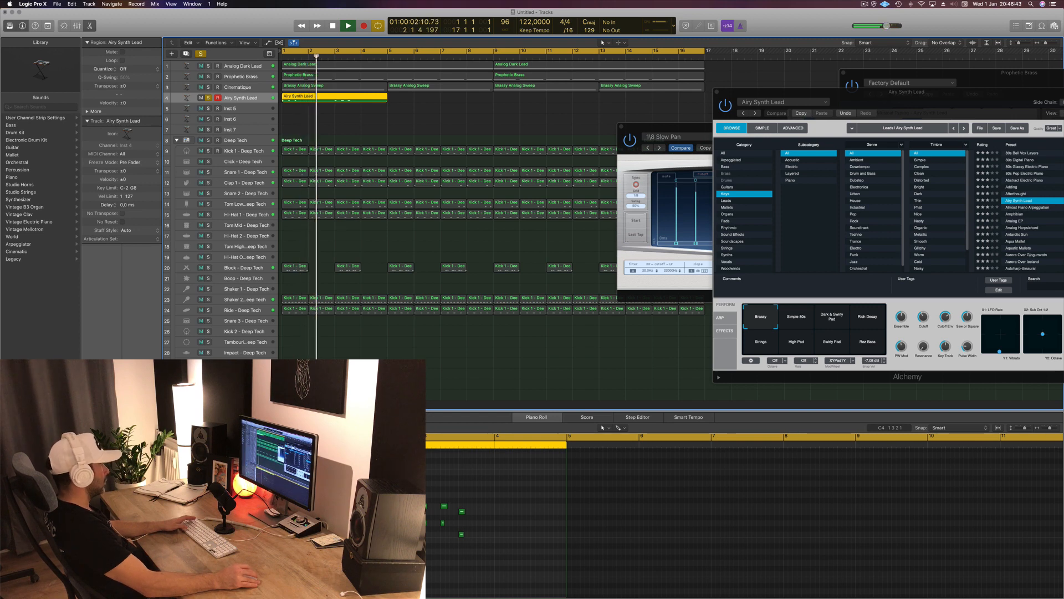
{"action": "key", "text": "s"}
{"action": "key", "text": "space"}
{"action": "key", "text": "space"}
Bring Delay Designer fully into view in front of Alchemy and replay the loop's opening several times.
{"action": "left_click_drag", "start_coordinate": [701, 129], "coordinate": [606, 165]}
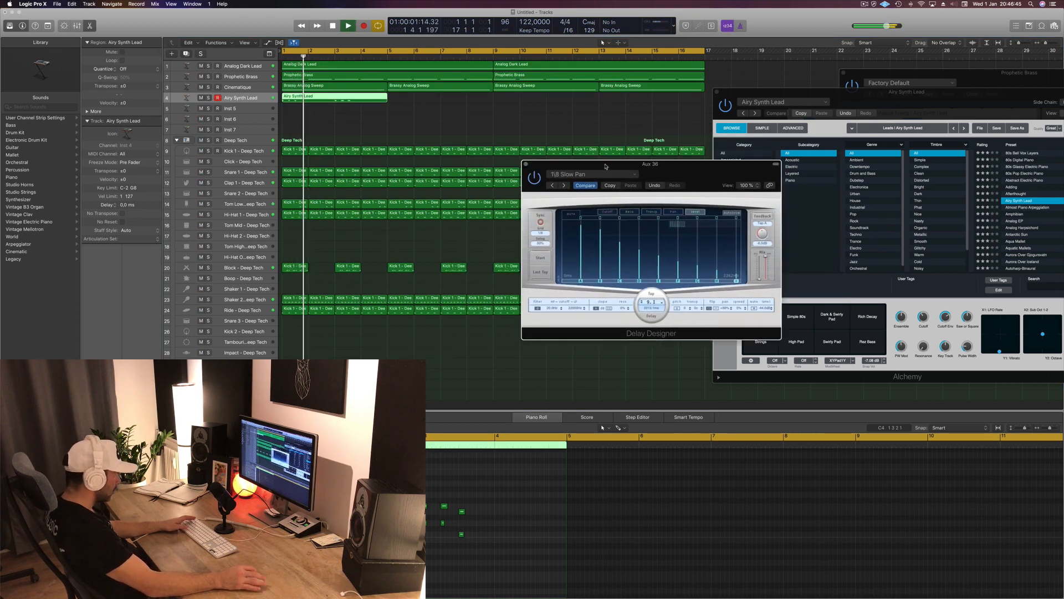
{"action": "key", "text": "space"}
{"action": "key", "text": "space"}
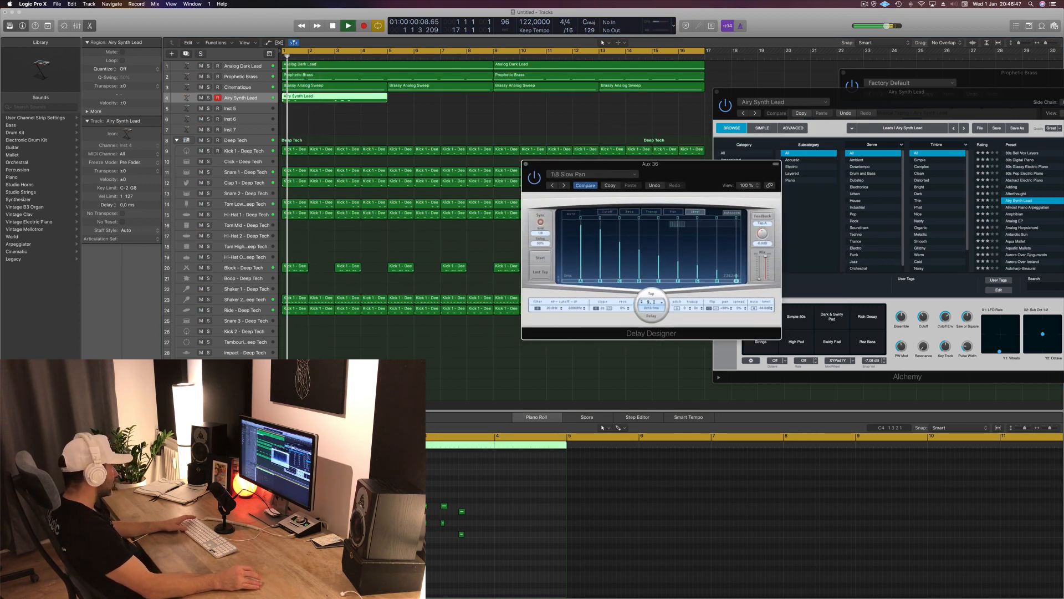
{"action": "key", "text": "space"}
{"action": "key", "text": "space"}
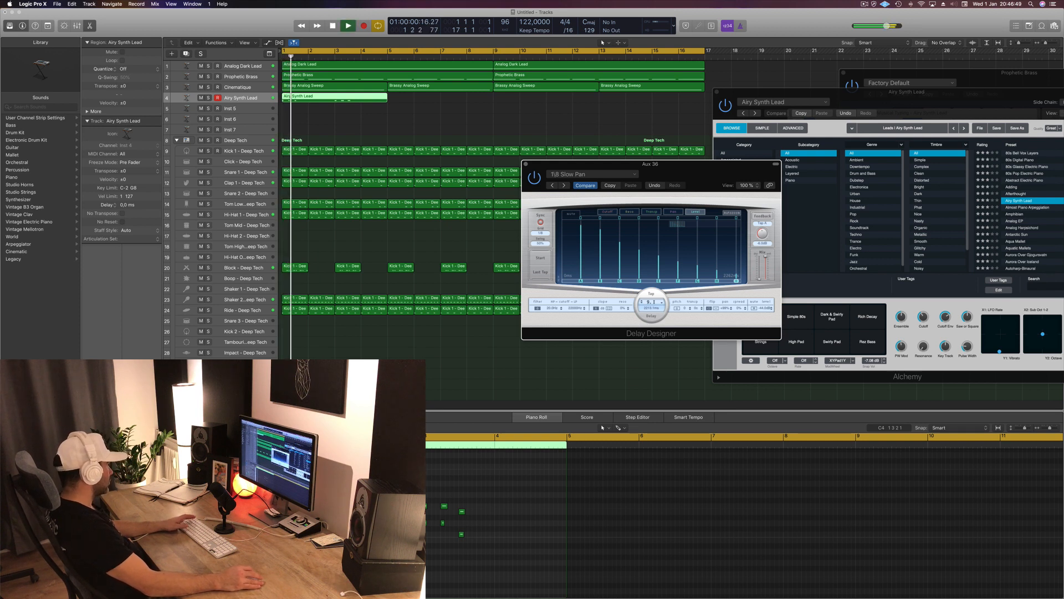
{"action": "key", "text": "space"}
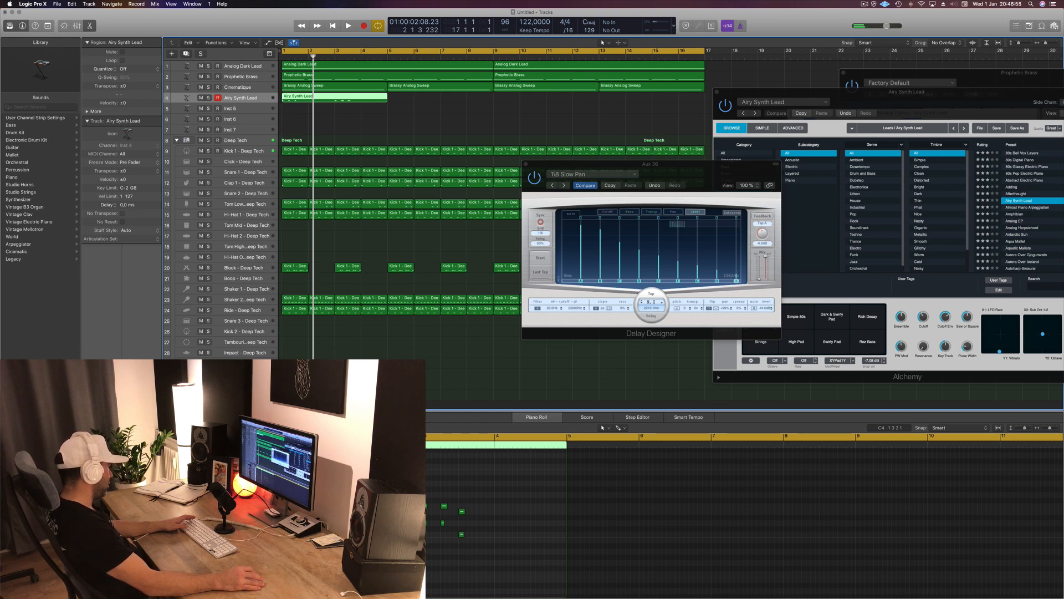
Bring SilverVerb on the aux channel to the front, load its grandiose preset and play the loop's opening.
{"action": "key", "text": "space"}
{"action": "left_click_drag", "start_coordinate": [372, 27], "coordinate": [785, 95]}
{"action": "key", "text": "space"}
{"action": "left_click", "coordinate": [473, 97]}
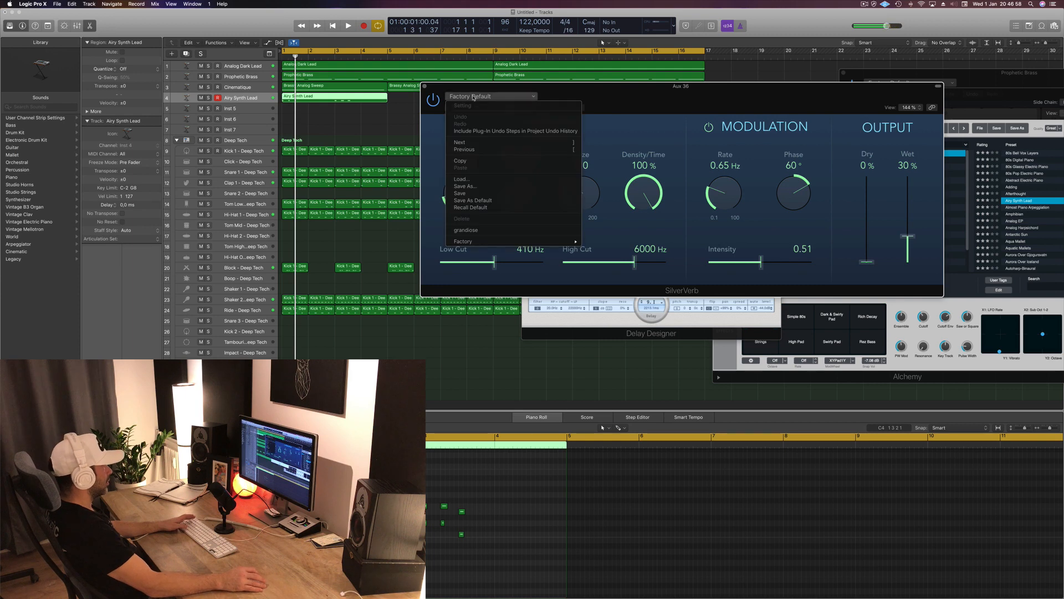
{"action": "left_click", "coordinate": [486, 231]}
{"action": "key", "text": "space"}
{"action": "left_click_drag", "start_coordinate": [642, 104], "coordinate": [527, 106]}
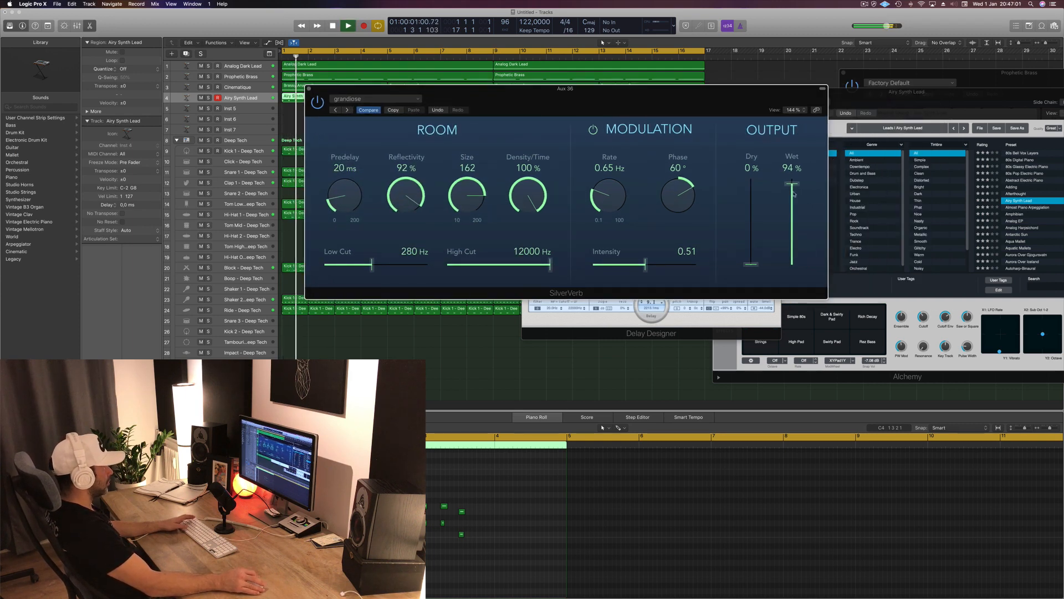
Set SilverVerb's Wet output to 40% while replaying the loop's opening, keeping its window clear of the regions.
{"action": "left_click_drag", "start_coordinate": [795, 183], "coordinate": [795, 174]}
{"action": "left_click_drag", "start_coordinate": [754, 105], "coordinate": [839, 130]}
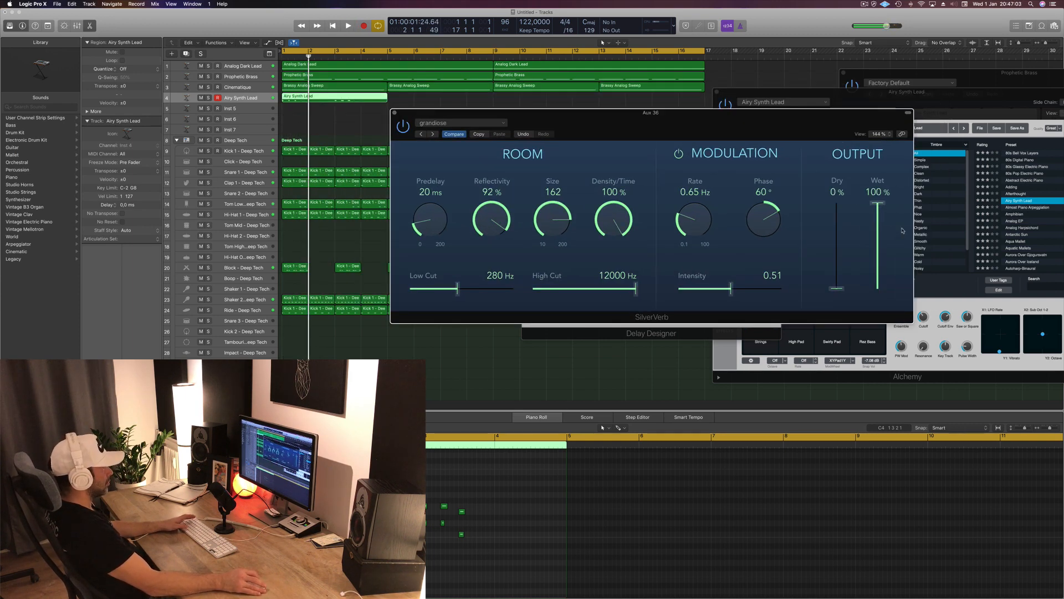
{"action": "left_click_drag", "start_coordinate": [877, 213], "coordinate": [877, 255]}
{"action": "key", "text": "space"}
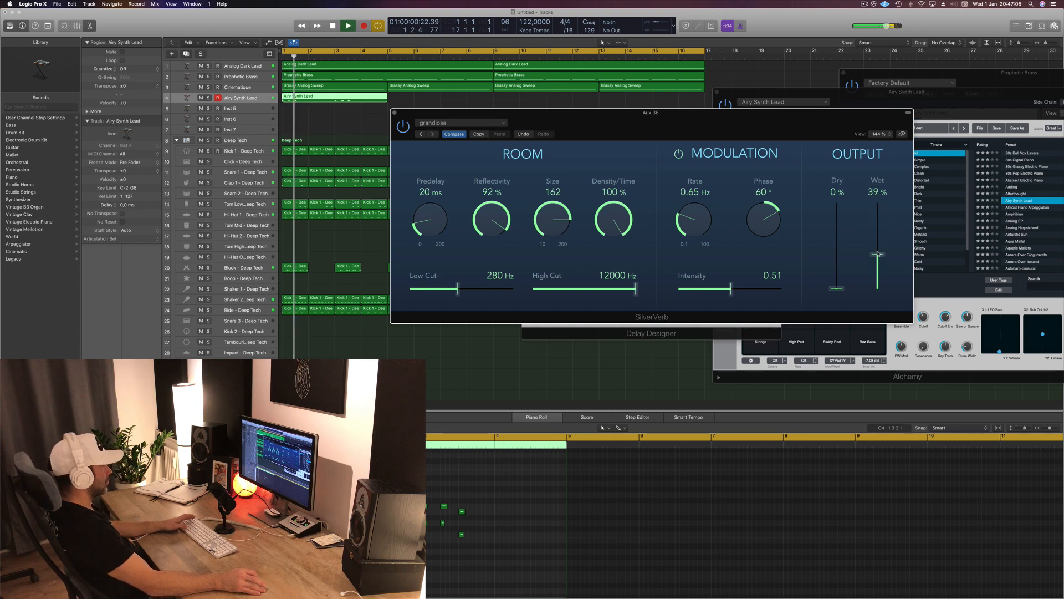
{"action": "left_click_drag", "start_coordinate": [798, 113], "coordinate": [856, 73]}
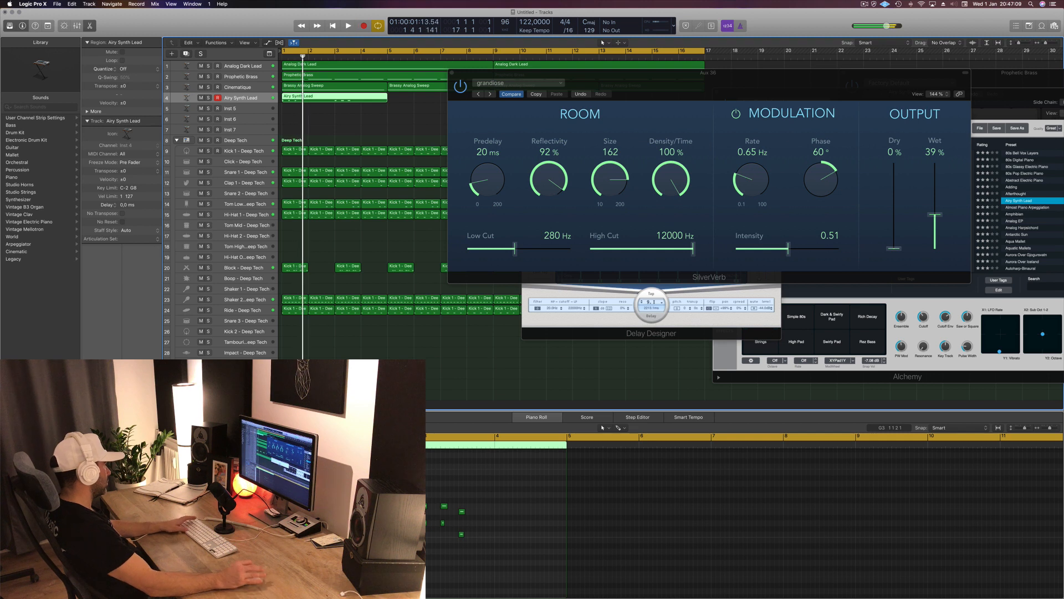
{"action": "left_click", "coordinate": [936, 215]}
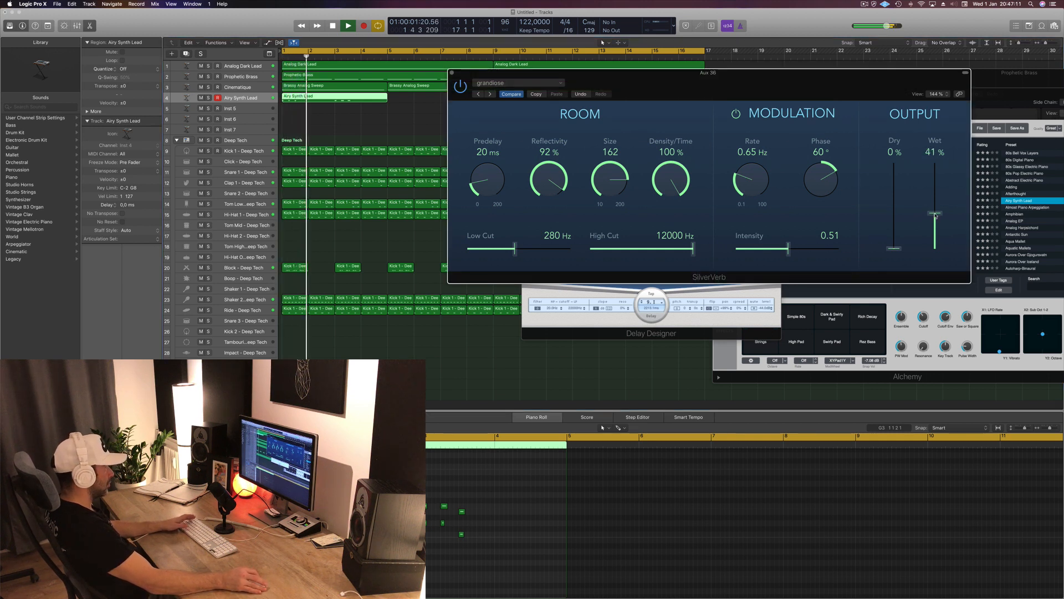
{"action": "left_click_drag", "start_coordinate": [935, 72], "coordinate": [1027, 73]}
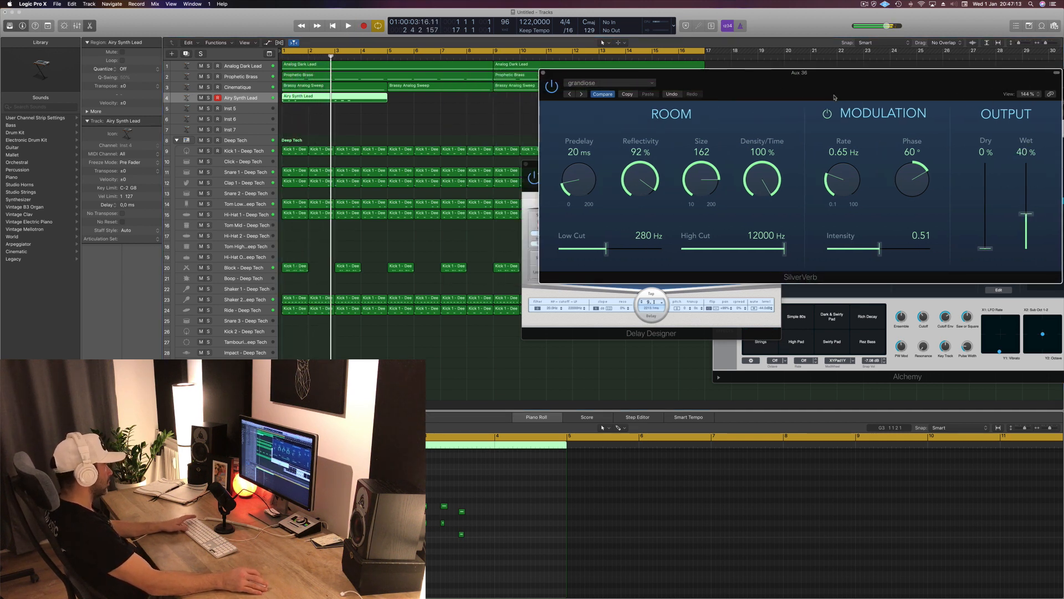
{"action": "key", "text": "space"}
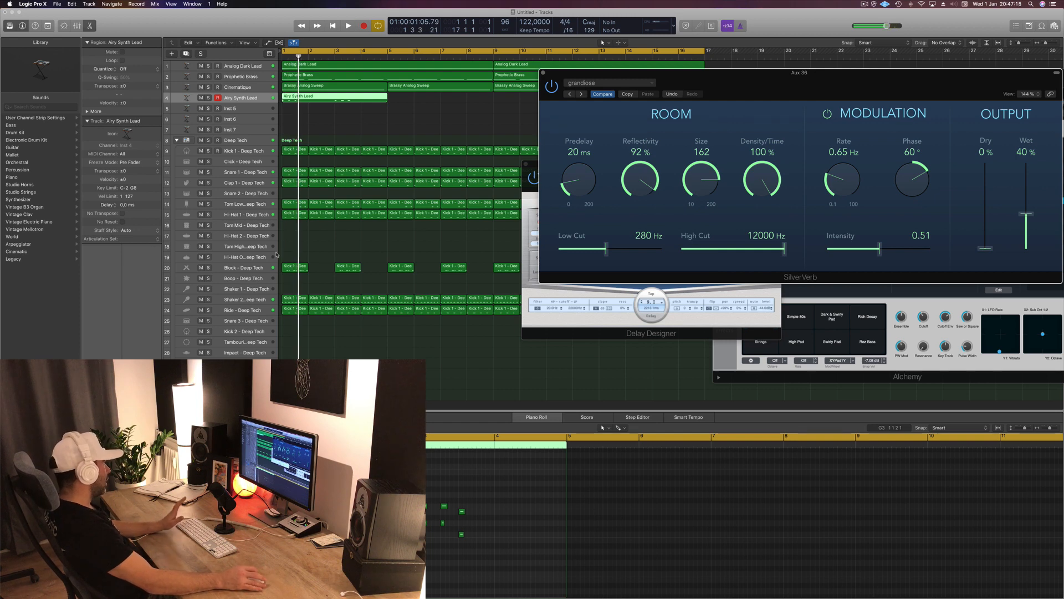
Move SilverVerb below track 4 and copy the four-bar Airy Synth Lead region until it fills all 16 bars.
{"action": "left_click_drag", "start_coordinate": [704, 71], "coordinate": [530, 211]}
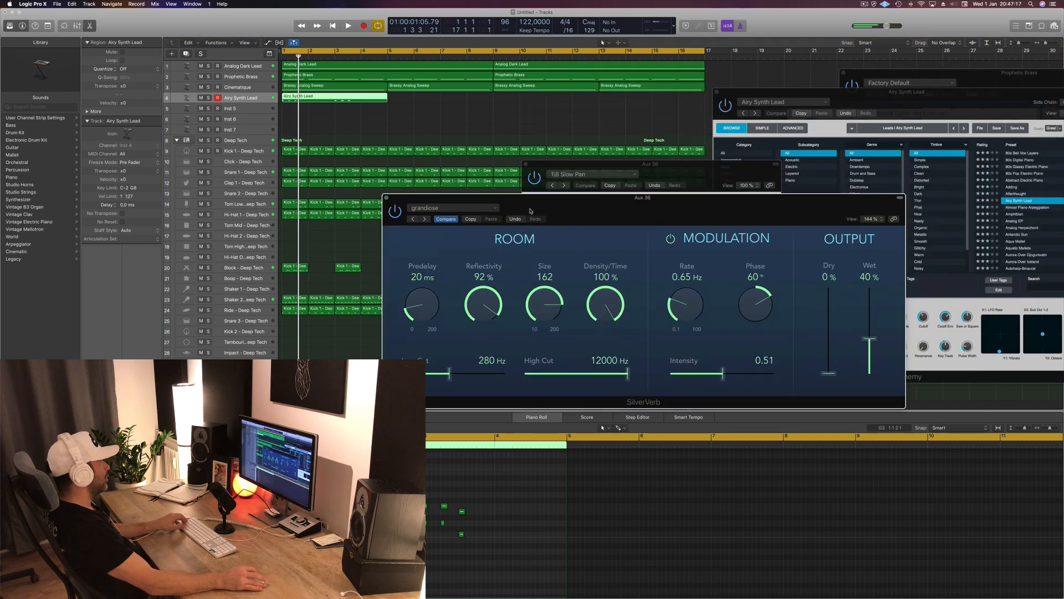
{"action": "left_click_drag", "start_coordinate": [342, 102], "coordinate": [448, 102]}
{"action": "left_click", "coordinate": [353, 104], "text": "shift"}
{"action": "left_click_drag", "start_coordinate": [353, 104], "coordinate": [563, 100]}
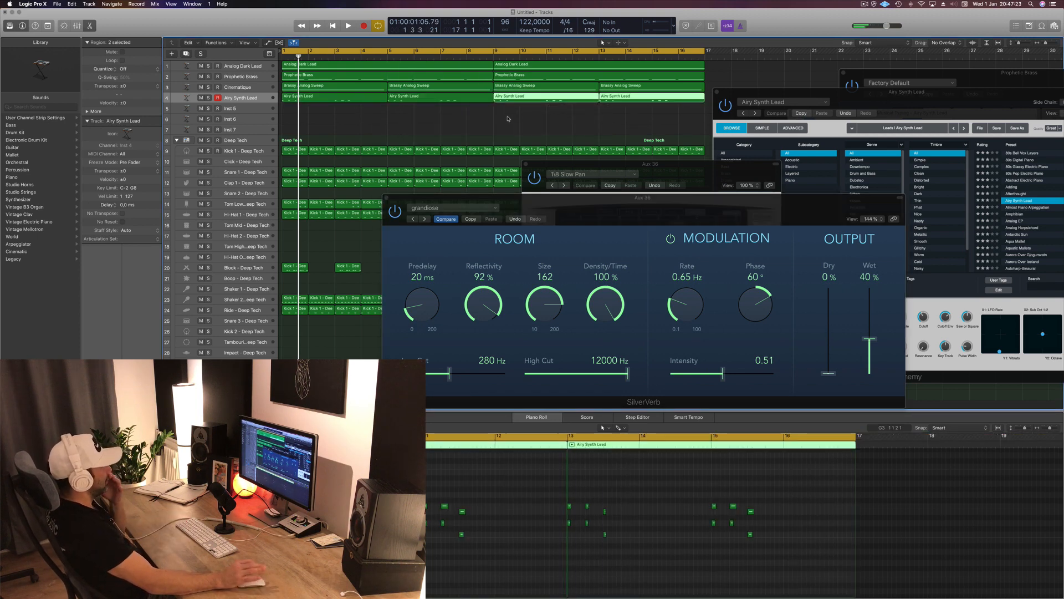
{"action": "left_click", "coordinate": [455, 127]}
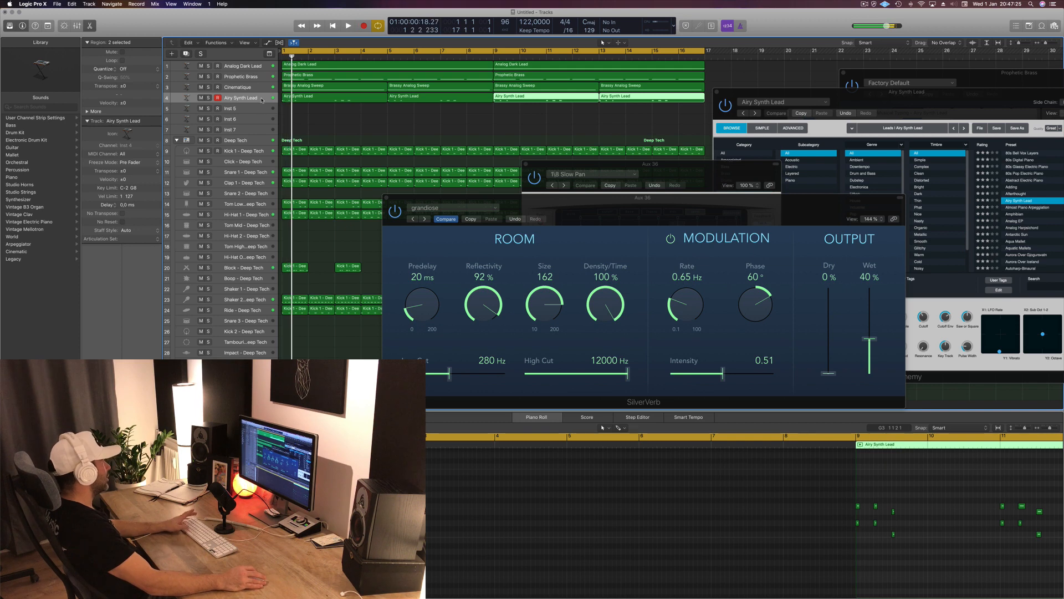
Select all four Airy Synth Lead regions, enlarge the track's height and play the loop from the start.
{"action": "left_click", "coordinate": [261, 100]}
{"action": "left_click_drag", "start_coordinate": [260, 104], "coordinate": [255, 133]}
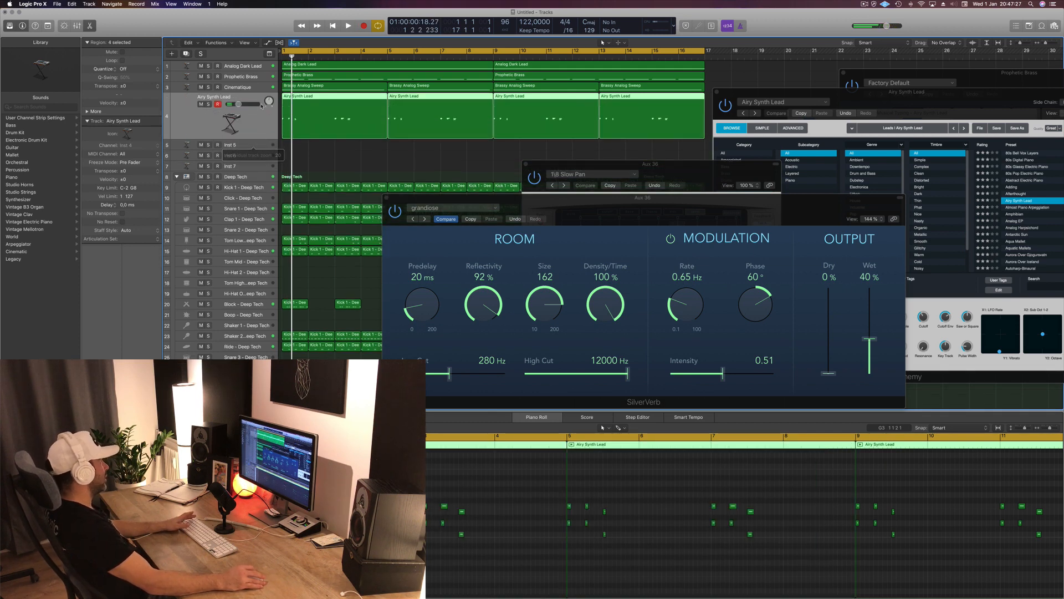
{"action": "key", "text": "space"}
{"action": "key", "text": "space"}
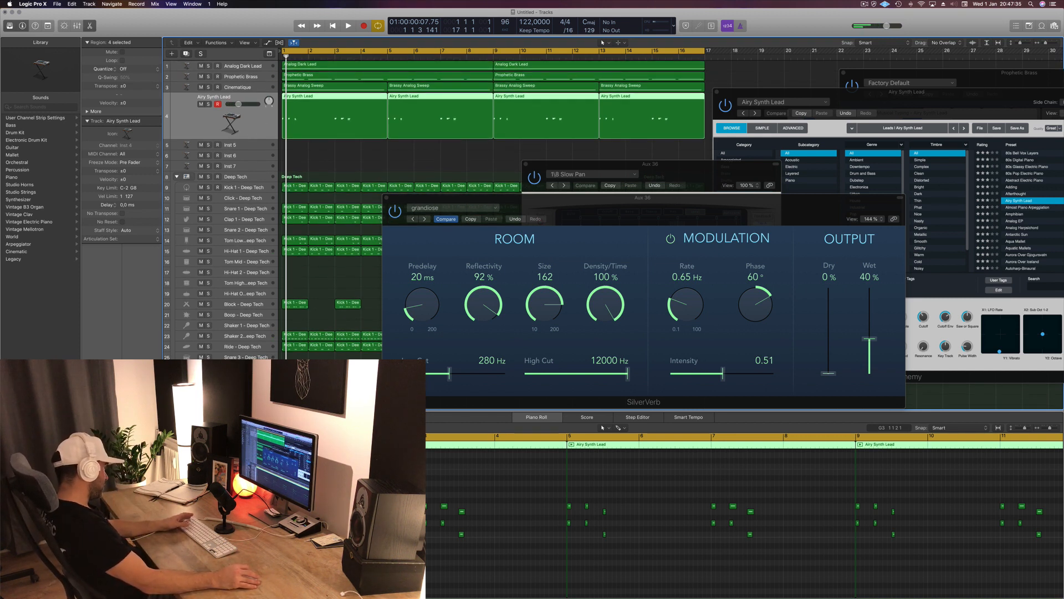
Bring up the aux channel's Compressor in front of SilverVerb and replay the loop's opening.
{"action": "left_click_drag", "start_coordinate": [78, 20], "coordinate": [645, 47]}
{"action": "left_click", "coordinate": [257, 123]}
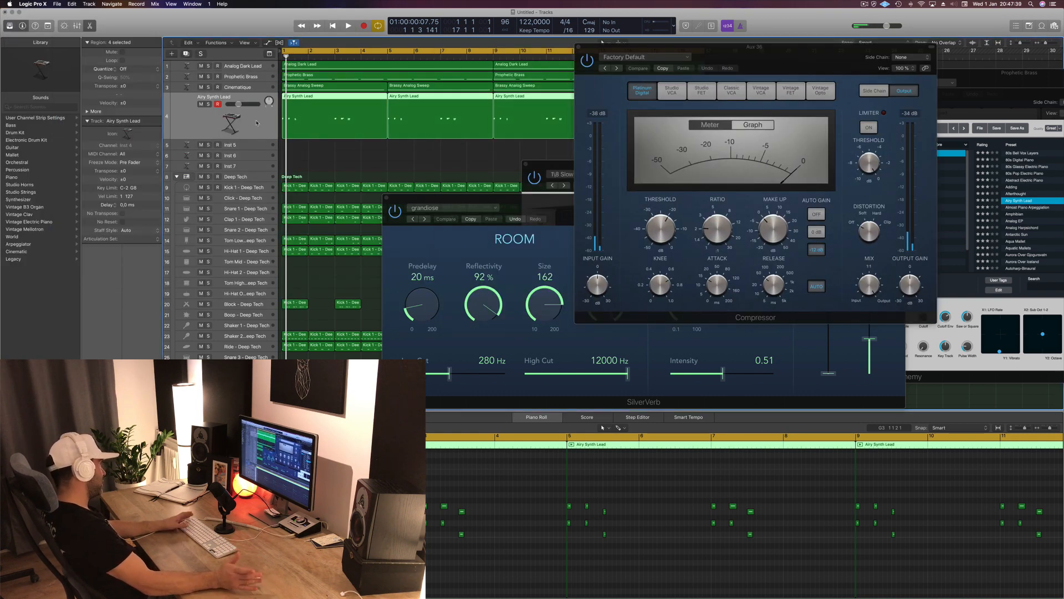
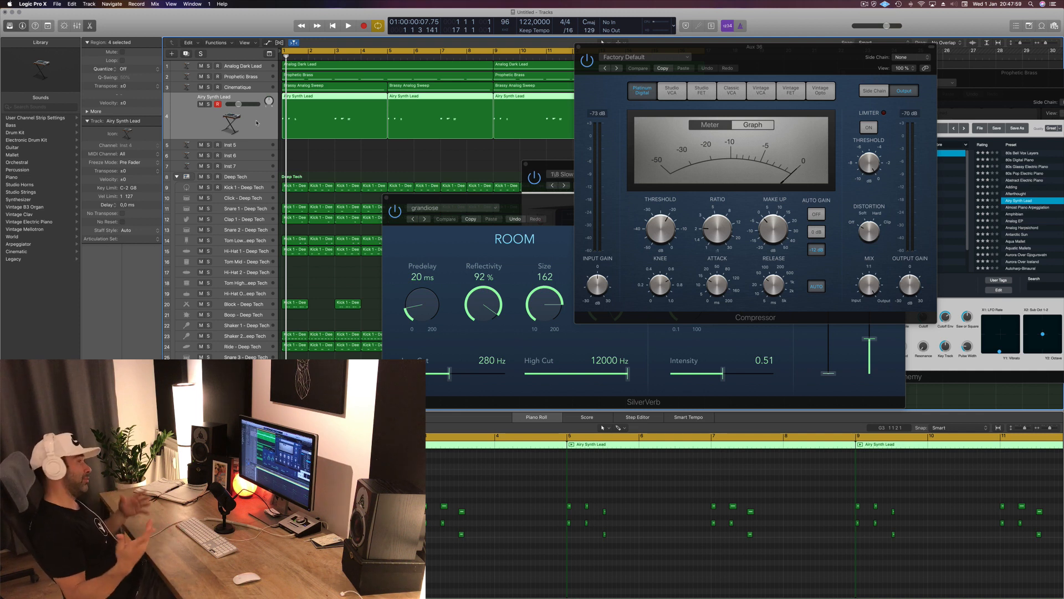
{"action": "key", "text": "space"}
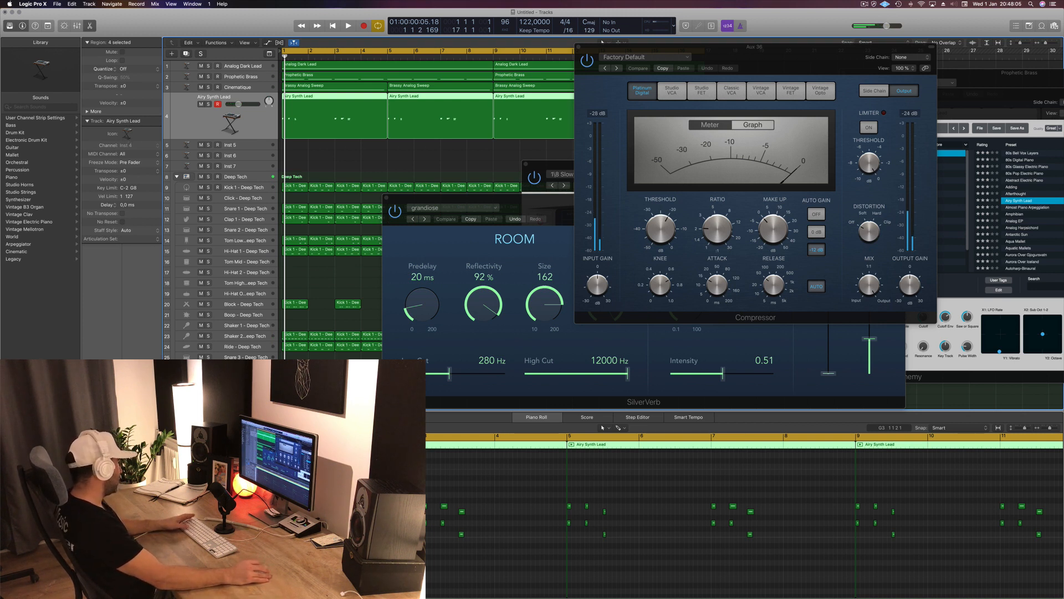
{"action": "key", "text": "space"}
{"action": "key", "text": "space"}
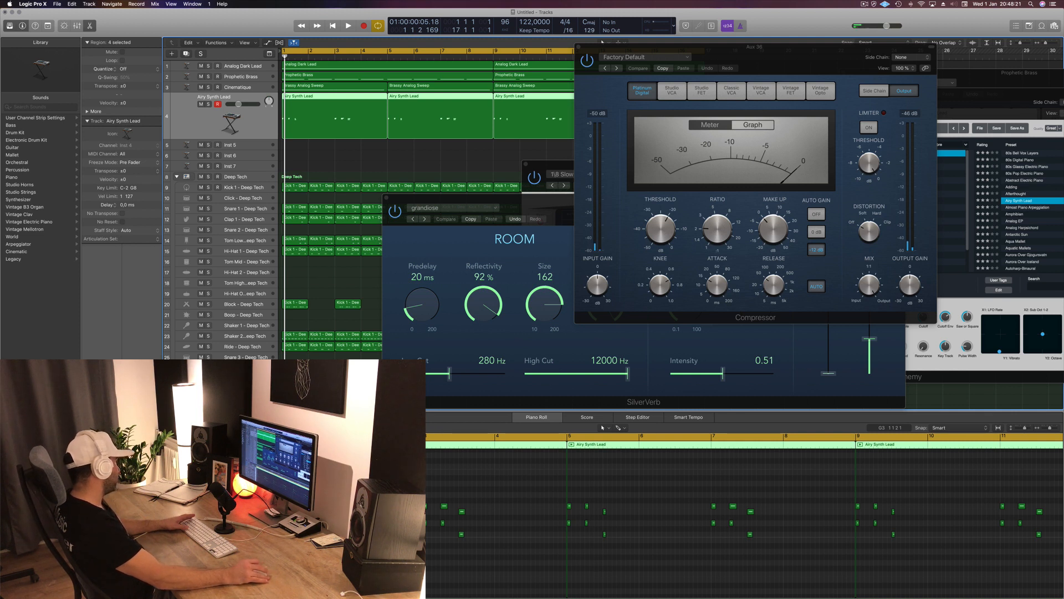
{"action": "left_click", "coordinate": [133, 355]}
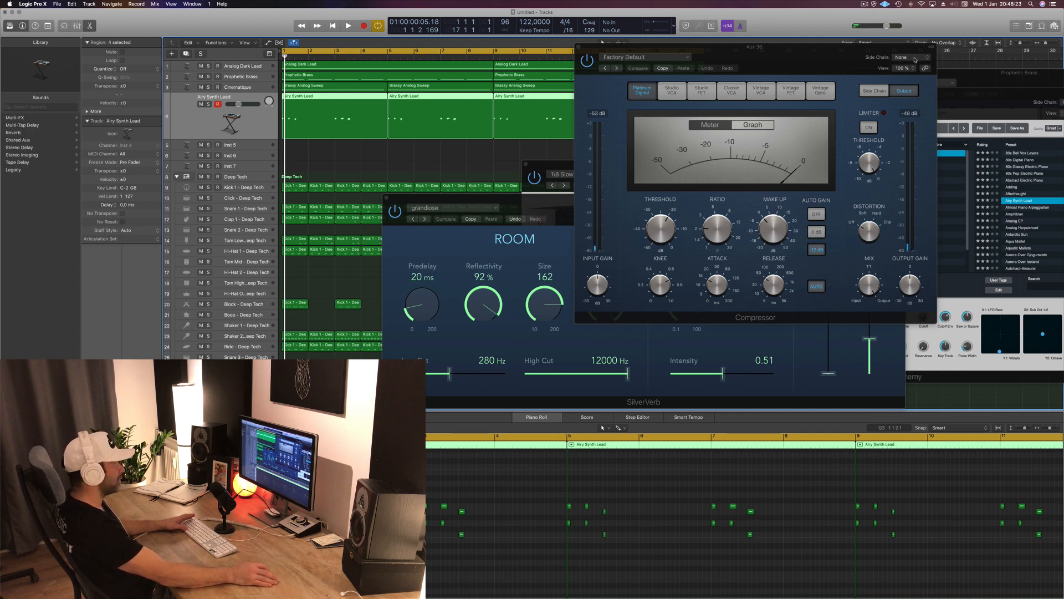
{"action": "left_click", "coordinate": [912, 57]}
{"action": "mouse_move", "coordinate": [915, 80]}
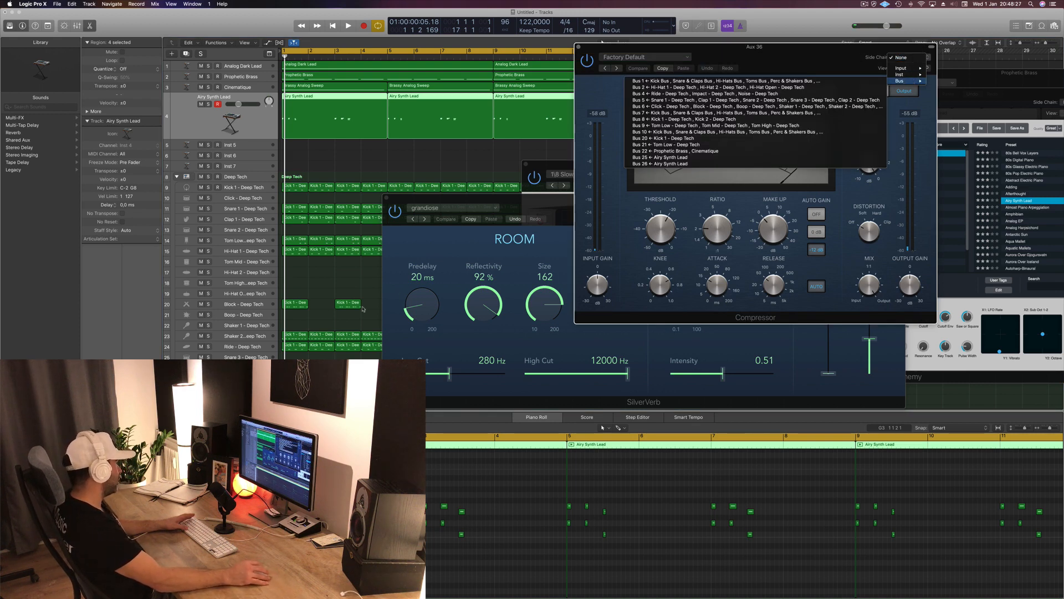
{"action": "left_click", "coordinate": [666, 138]}
{"action": "left_click", "coordinate": [122, 443]}
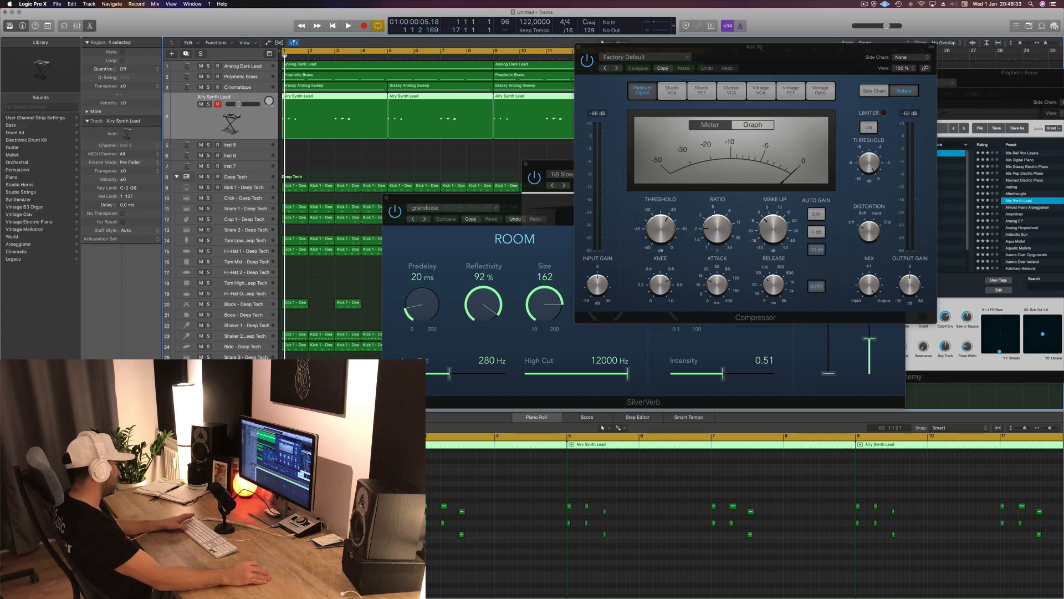
{"action": "key", "text": "super+w"}
{"action": "left_click", "coordinate": [141, 432]}
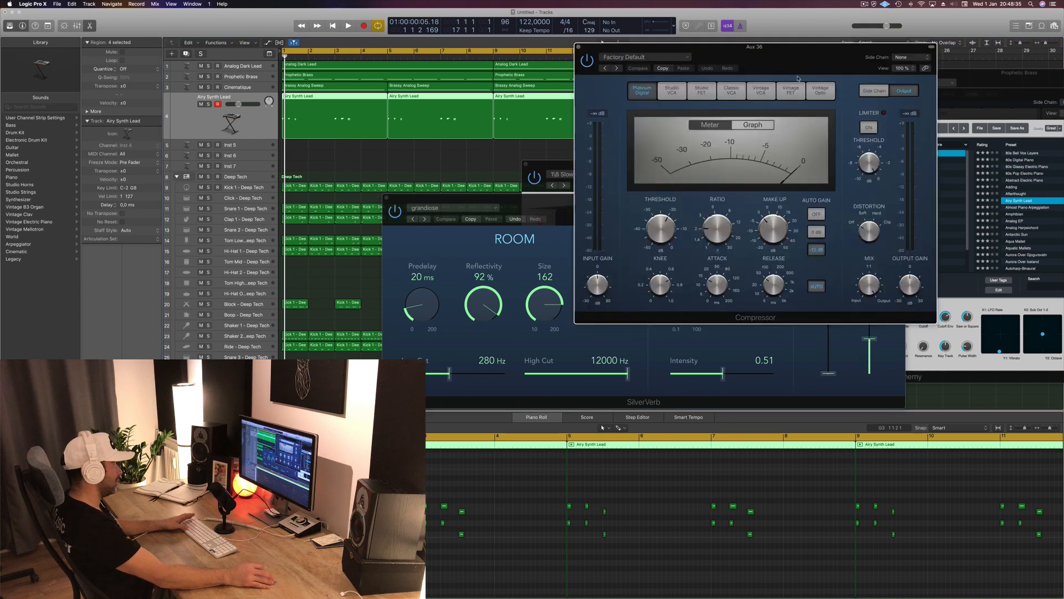
Set the Compressor's side chain source to Bus 26 and show its side chain detection settings during playback.
{"action": "left_click_drag", "start_coordinate": [837, 58], "coordinate": [712, 134]}
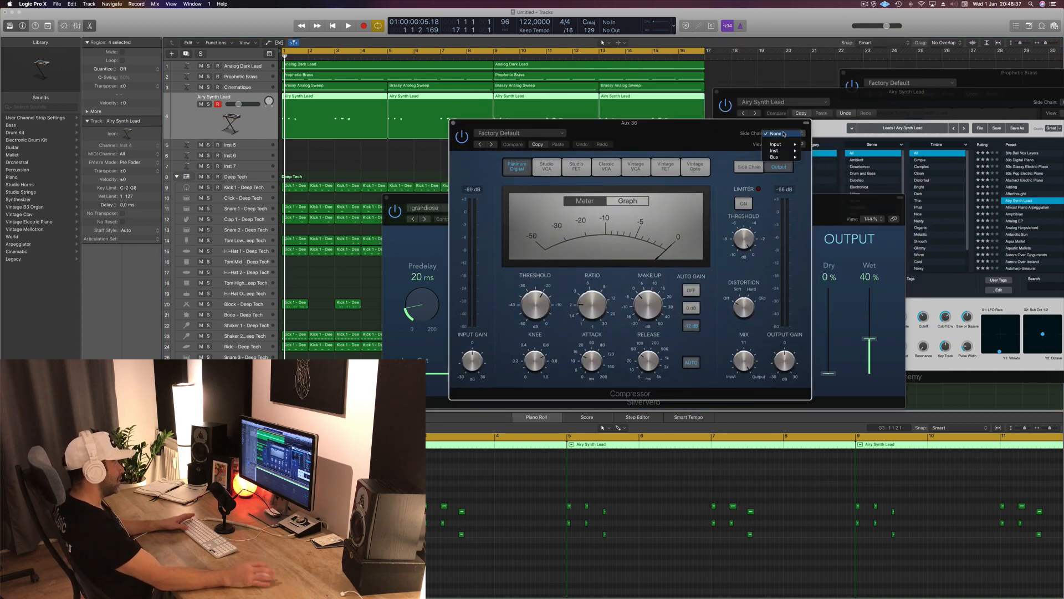
{"action": "mouse_move", "coordinate": [784, 158]}
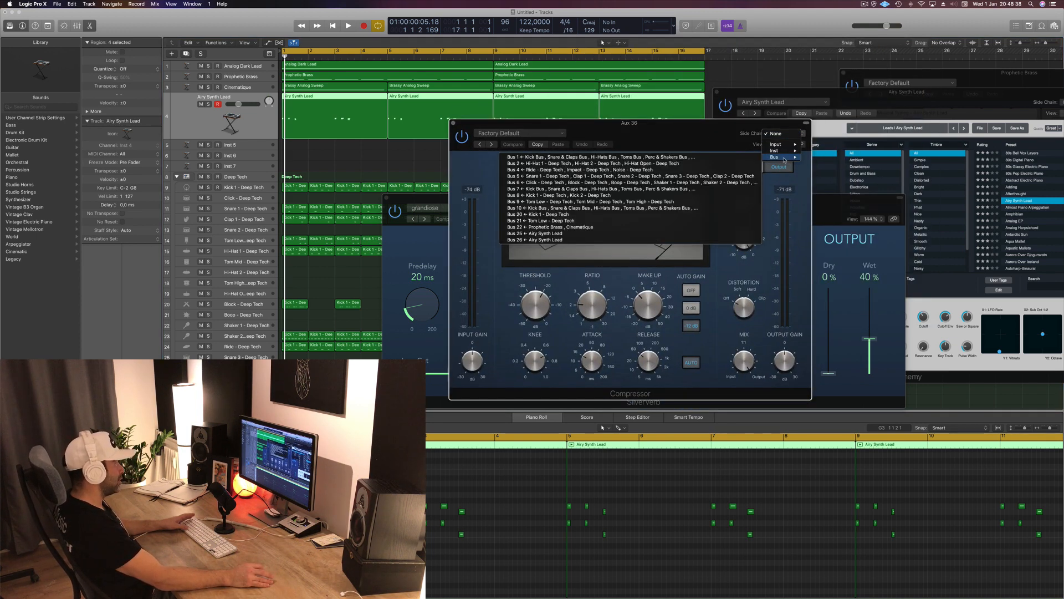
{"action": "left_click", "coordinate": [543, 240]}
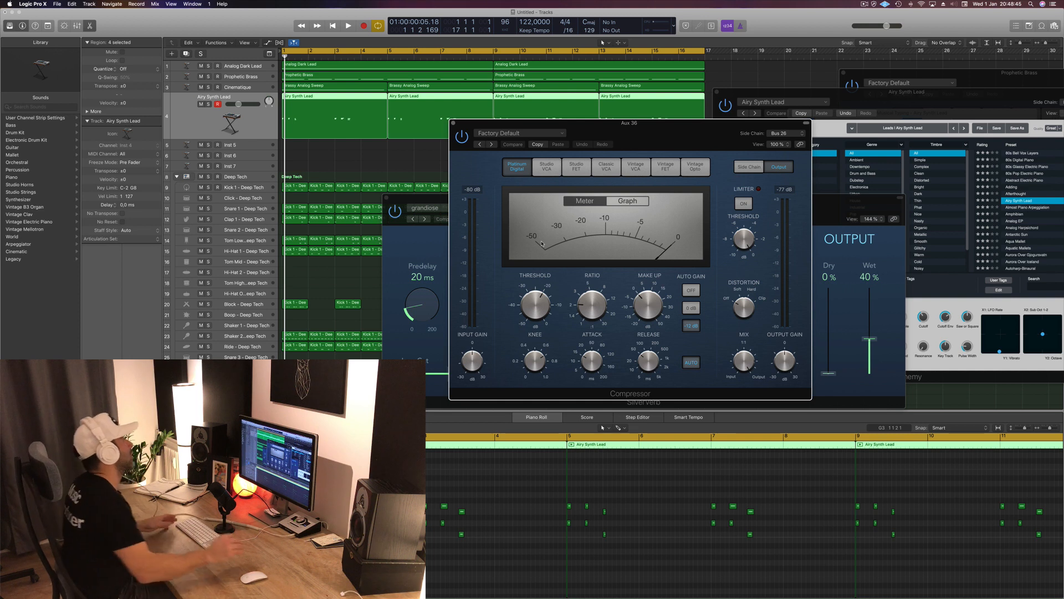
{"action": "key", "text": "space"}
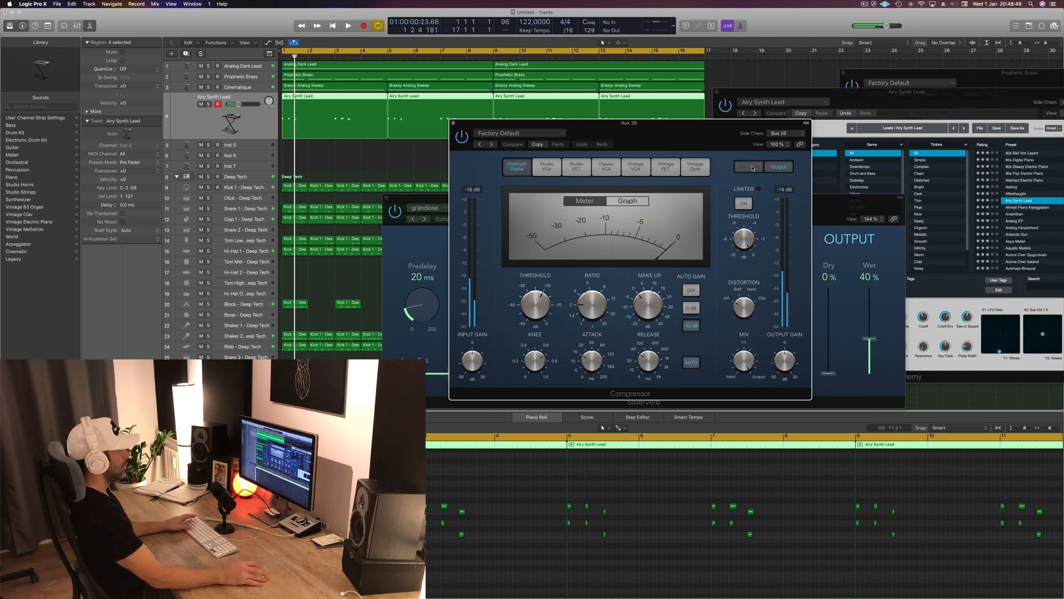
{"action": "left_click", "coordinate": [751, 166]}
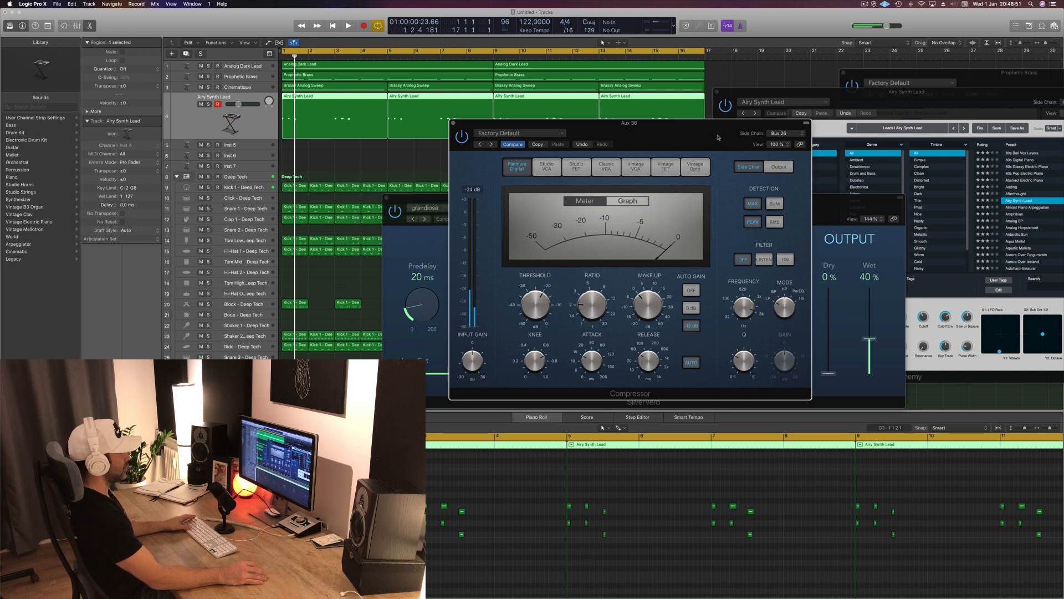
Set the Compressor's ratio to 4.1:1 and replay the loop with its window clear of the first regions.
{"action": "left_click_drag", "start_coordinate": [718, 137], "coordinate": [767, 126]}
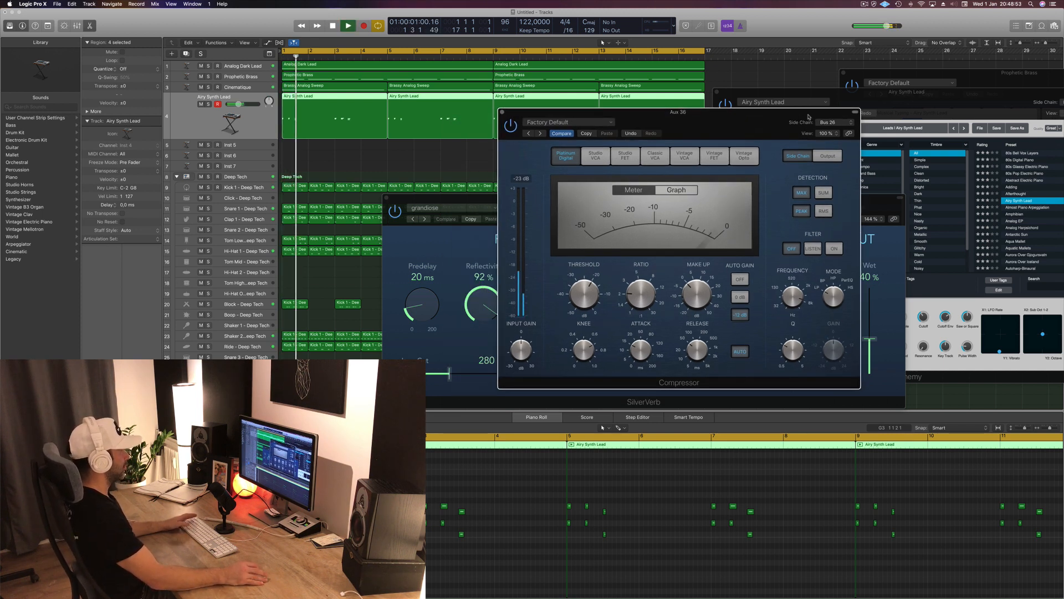
{"action": "key", "text": "space"}
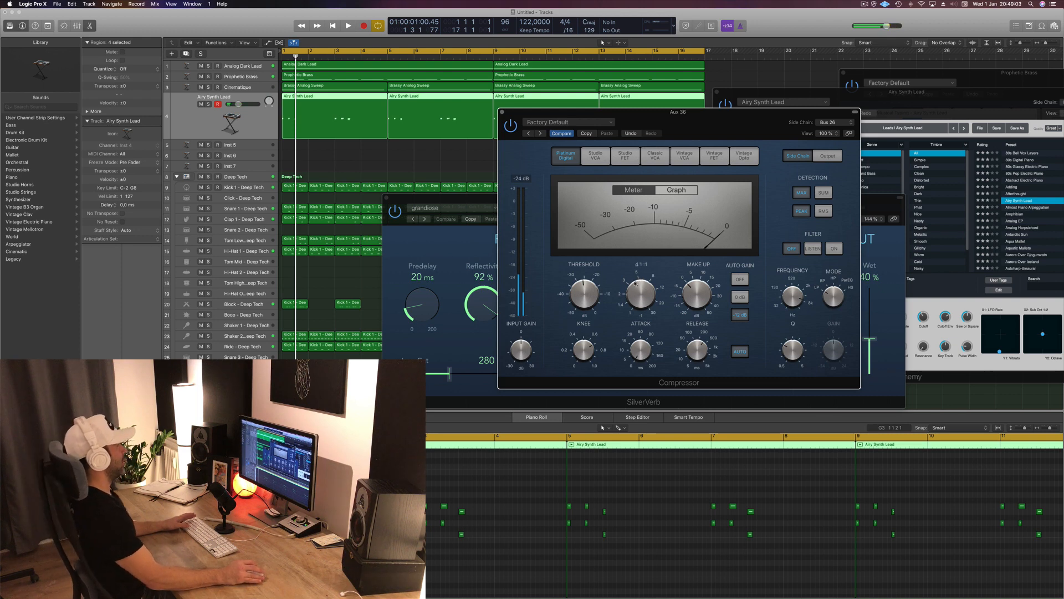
{"action": "left_click_drag", "start_coordinate": [698, 130], "coordinate": [844, 136]}
{"action": "key", "text": "space"}
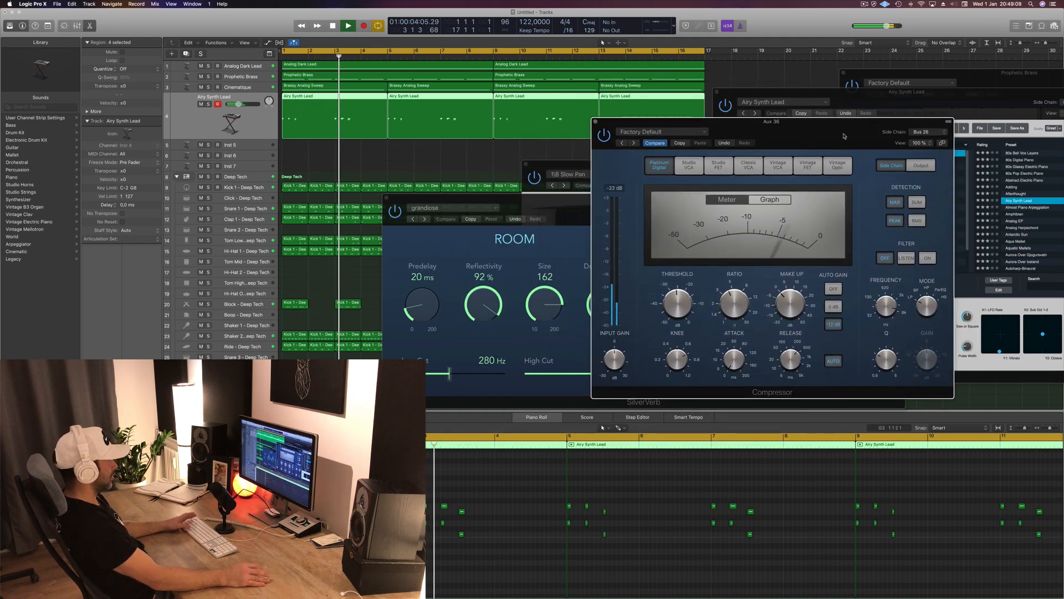
{"action": "key", "text": "space"}
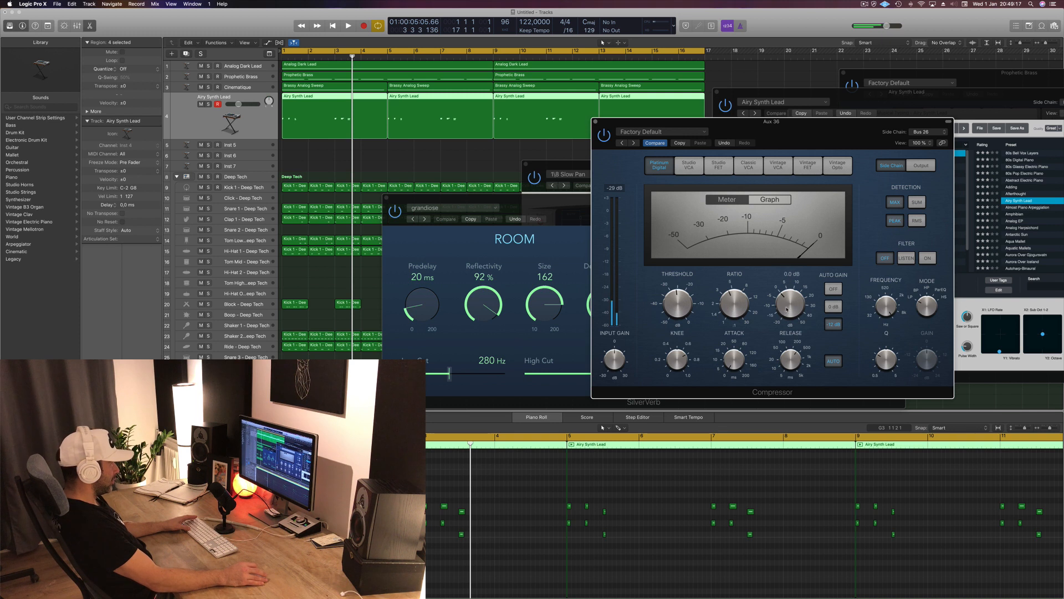
Turn off the Compressor's auto gain and set its make-up gain to -2.5 dB while the loop plays.
{"action": "key", "text": "space"}
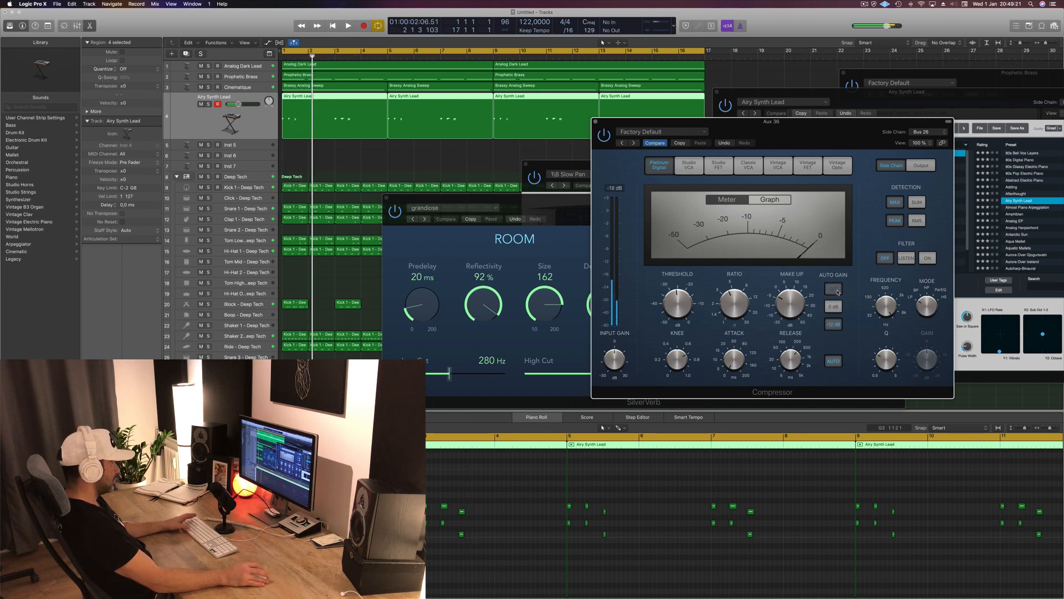
{"action": "key", "text": "space"}
{"action": "mouse_move", "coordinate": [797, 312]}
{"action": "left_click_drag", "start_coordinate": [797, 306], "coordinate": [796, 306]}
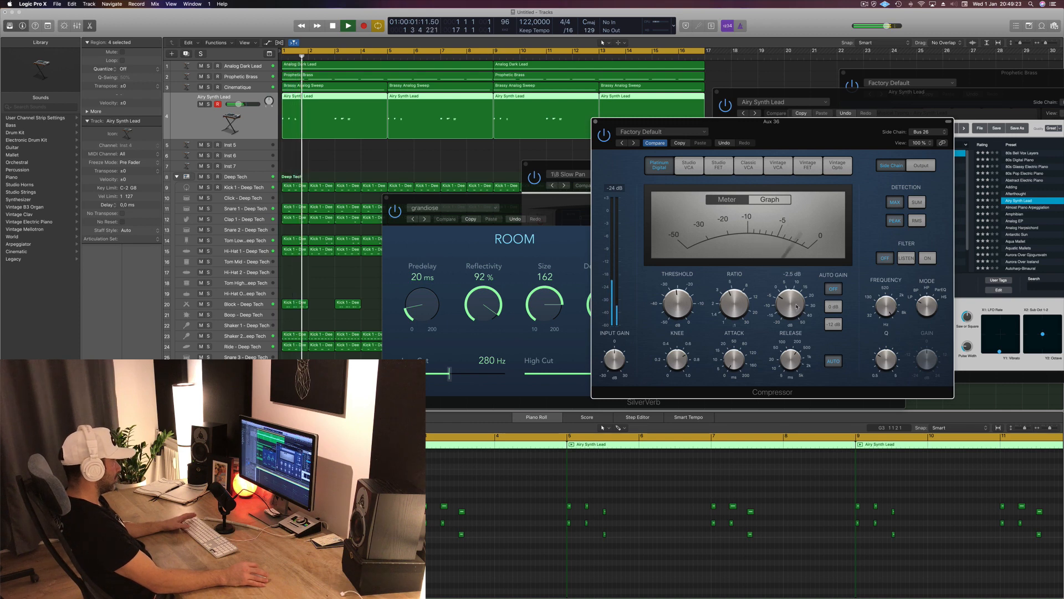
Reposition the Compressor window, restart playback and solo Airy Synth Lead to hear the compressed effects alone.
{"action": "left_click_drag", "start_coordinate": [848, 123], "coordinate": [972, 97]}
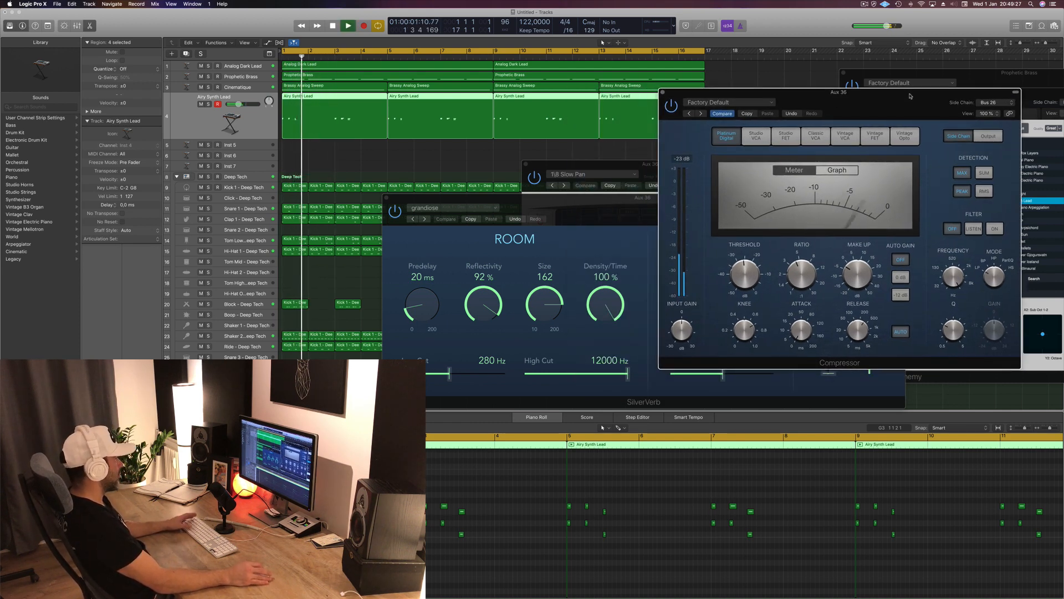
{"action": "left_click_drag", "start_coordinate": [886, 93], "coordinate": [834, 122]}
{"action": "key", "text": "space"}
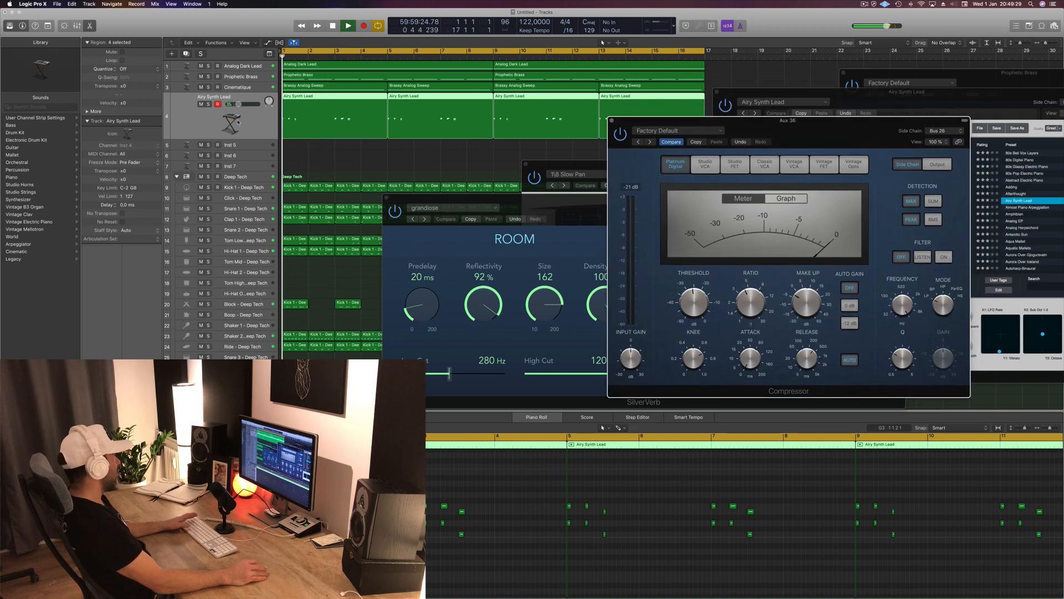
{"action": "left_click", "coordinate": [208, 105]}
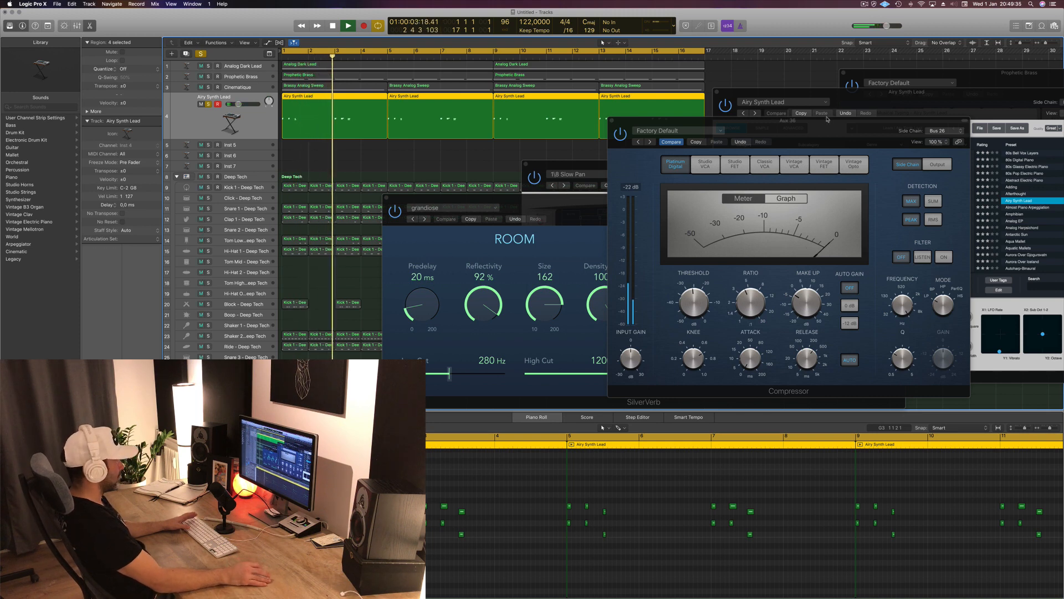
Move the Compressor window and check its release, ratio and threshold settings while replaying the soloed effects.
{"action": "left_click_drag", "start_coordinate": [830, 129], "coordinate": [821, 164]}
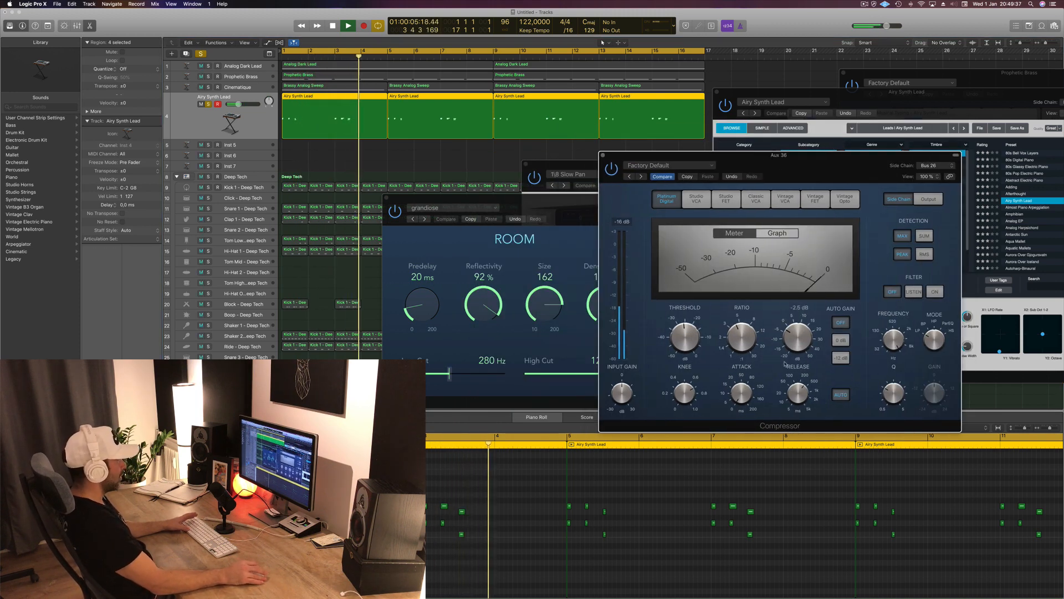
{"action": "mouse_move", "coordinate": [791, 393]}
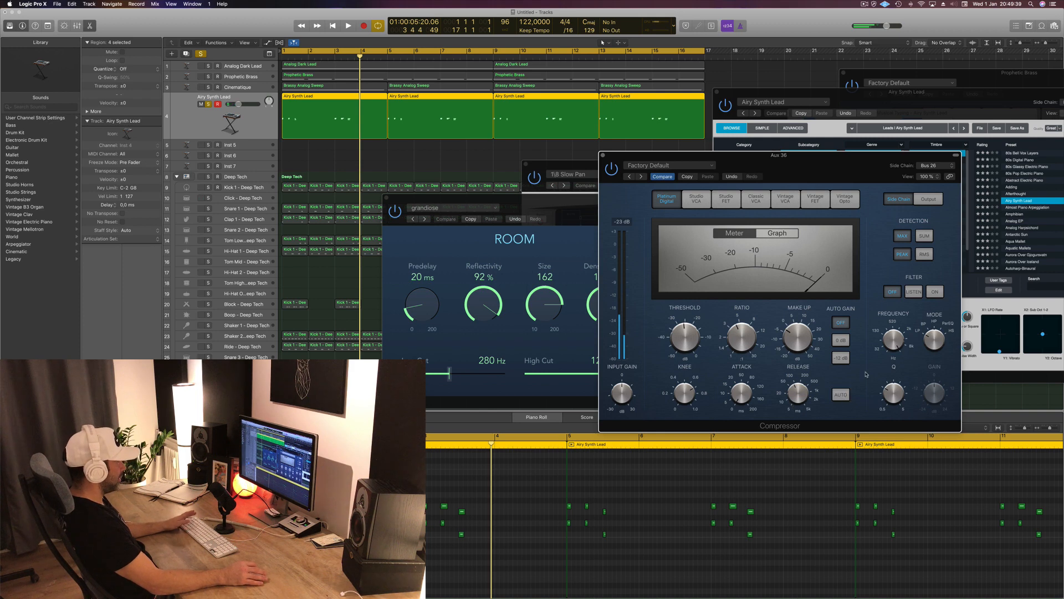
{"action": "key", "text": "space"}
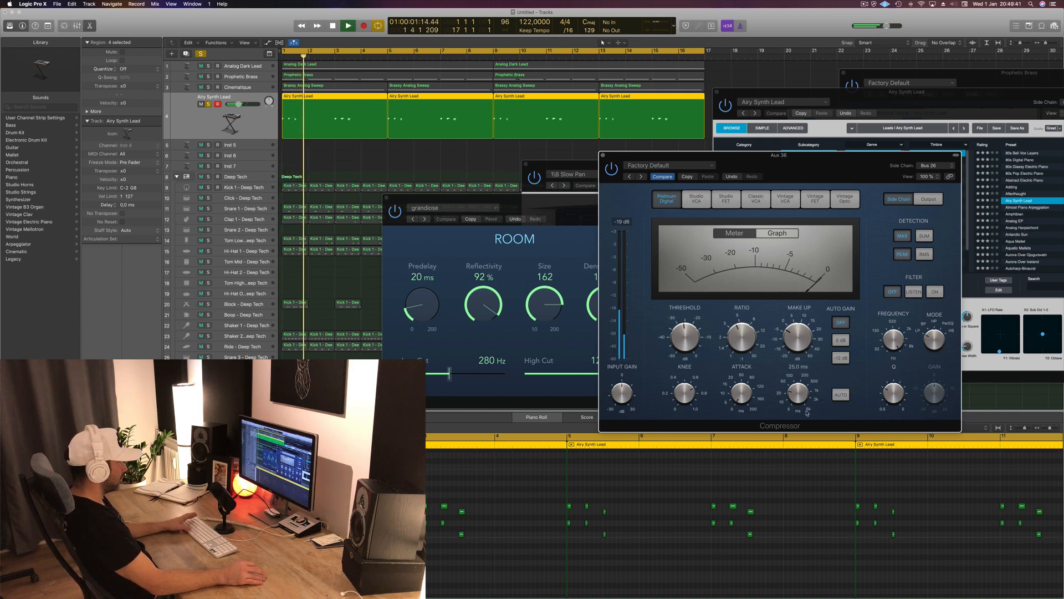
{"action": "left_click_drag", "start_coordinate": [806, 413], "coordinate": [814, 396]}
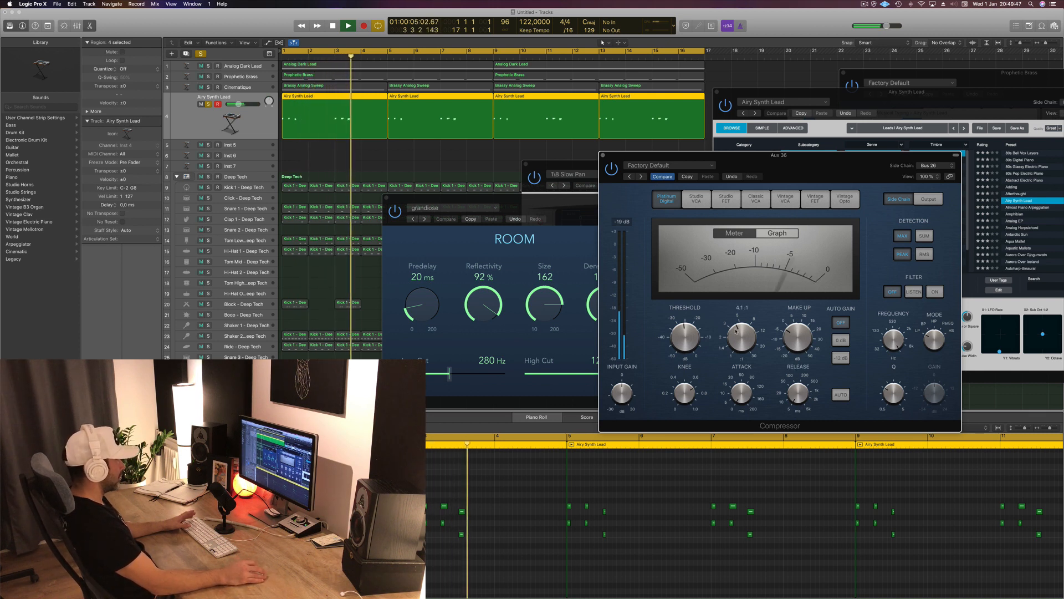
{"action": "left_click_drag", "start_coordinate": [737, 331], "coordinate": [737, 321]}
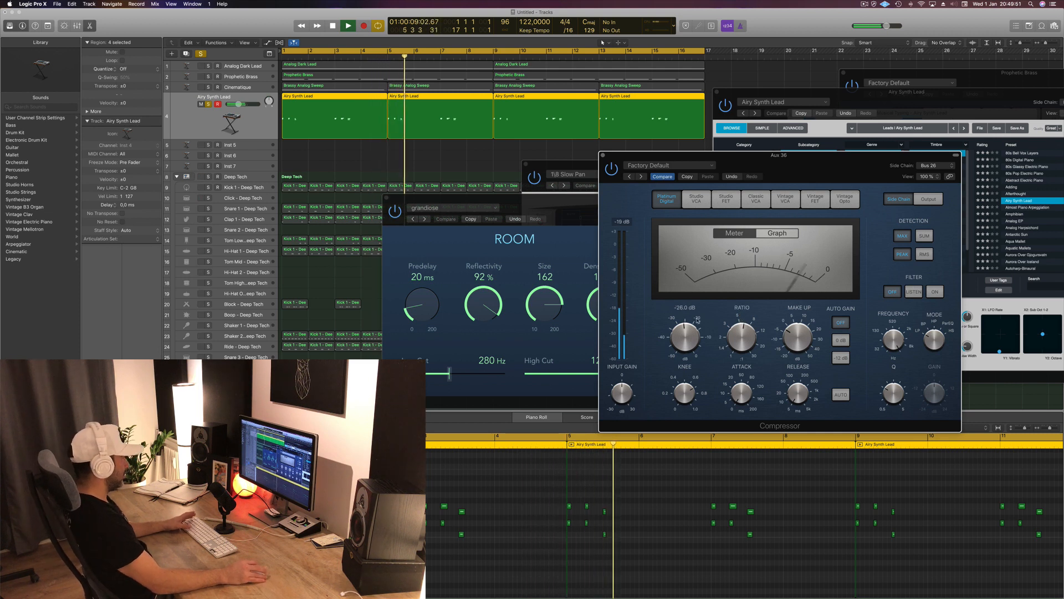
{"action": "left_click_drag", "start_coordinate": [697, 321], "coordinate": [690, 342]}
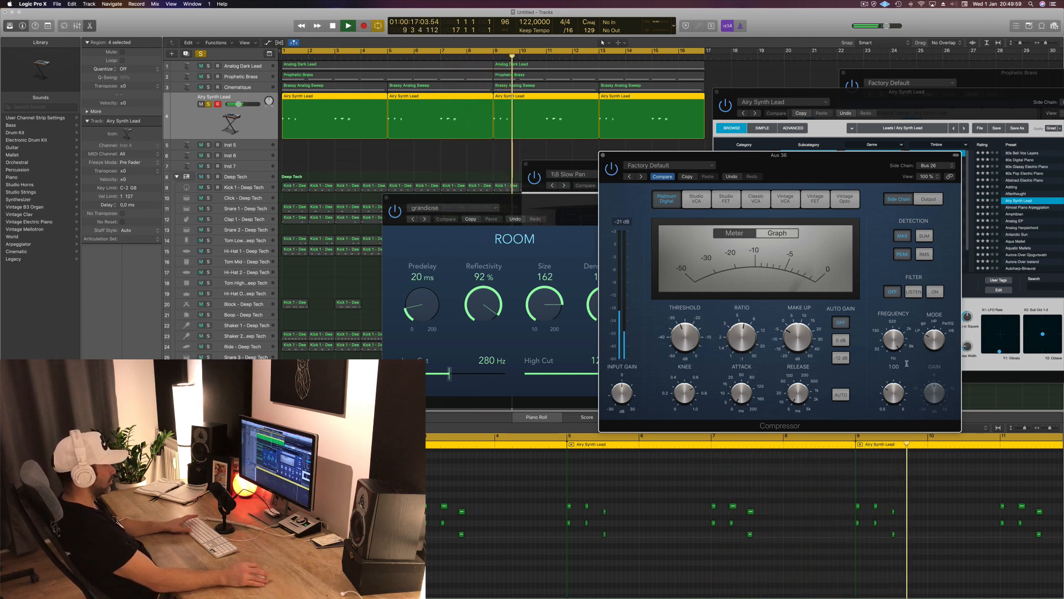
Unsolo Airy Synth Lead and replay the full loop from the start, moving the Compressor window clear of the other plug-ins.
{"action": "left_click_drag", "start_coordinate": [787, 156], "coordinate": [753, 165]}
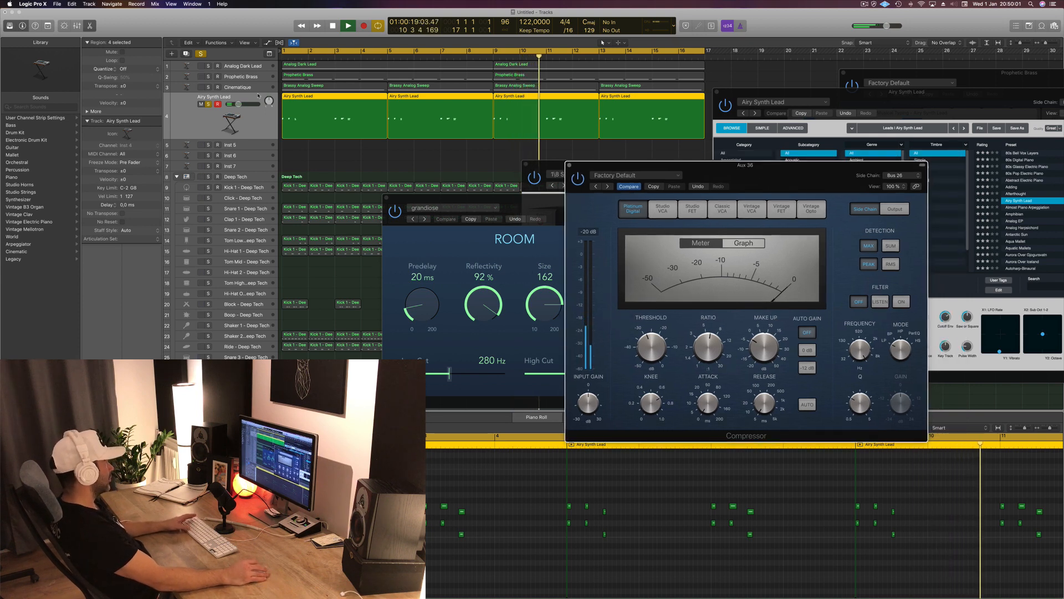
{"action": "left_click", "coordinate": [208, 104]}
{"action": "key", "text": "space"}
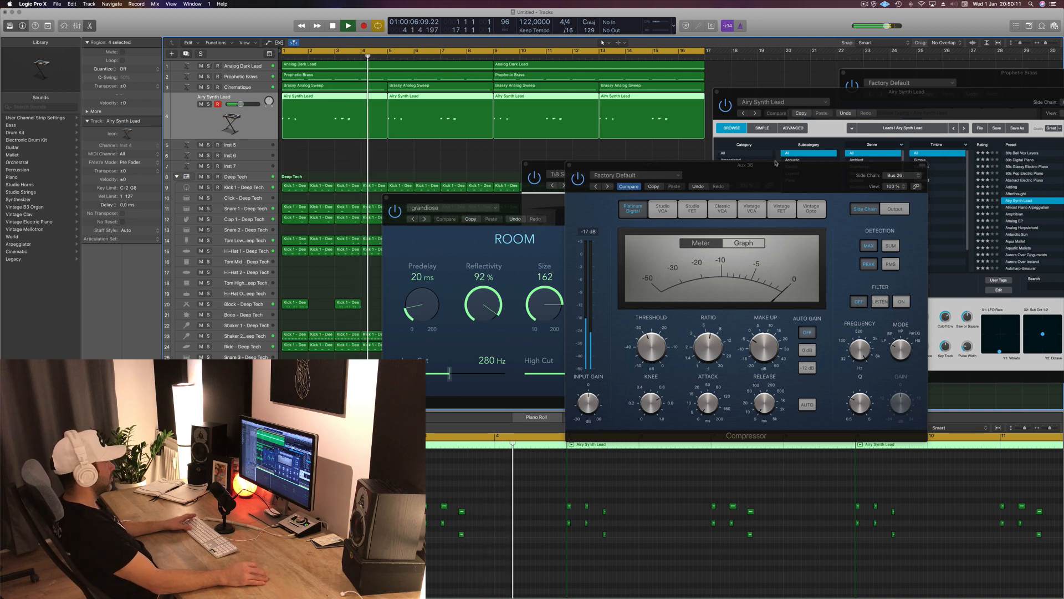
{"action": "left_click_drag", "start_coordinate": [757, 180], "coordinate": [687, 258]}
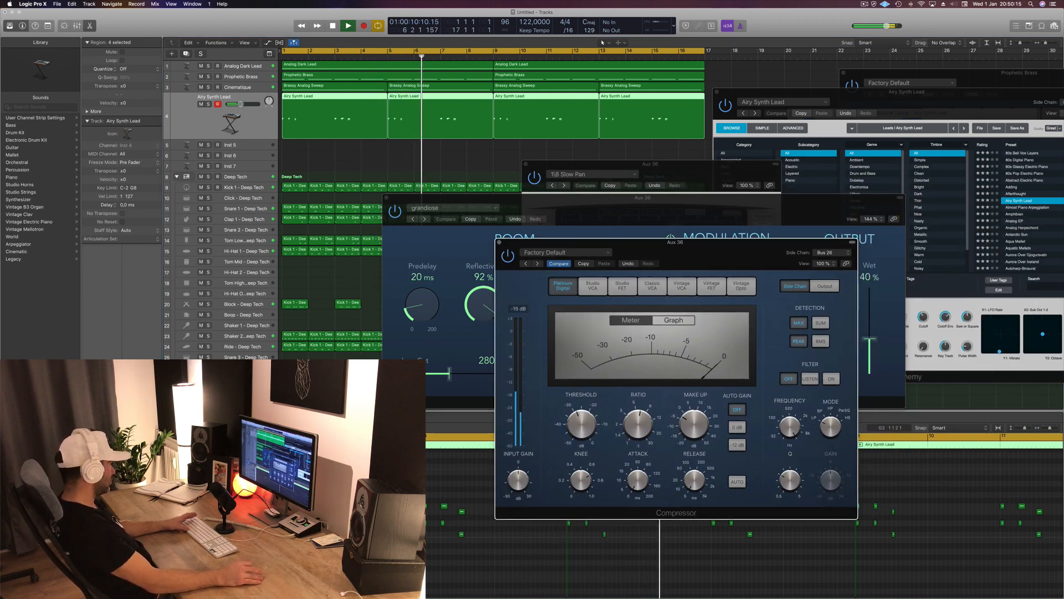
{"action": "key", "text": "Return"}
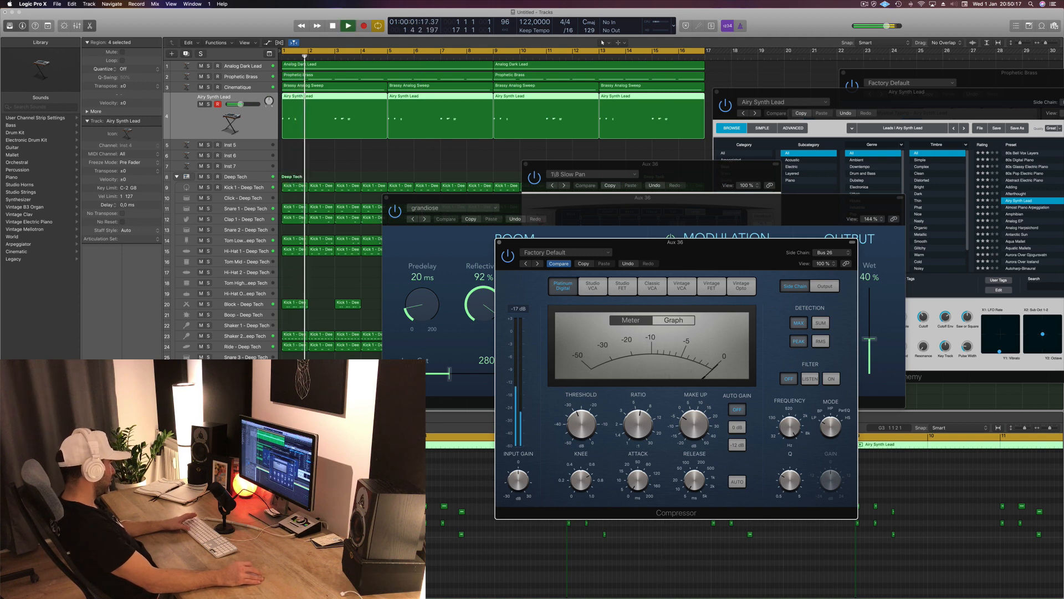
Enable the low cut in the aux's Channel EQ at 240 Hz with a 24 dB/Oct slope and close the EQ window.
{"action": "left_click", "coordinate": [59, 59]}
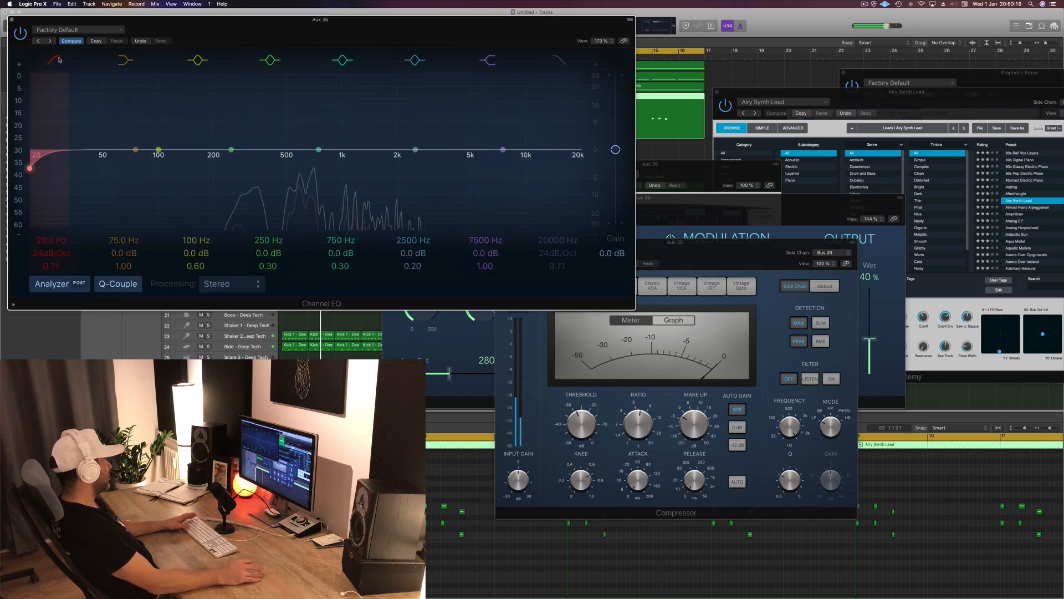
{"action": "left_click_drag", "start_coordinate": [66, 151], "coordinate": [265, 151]}
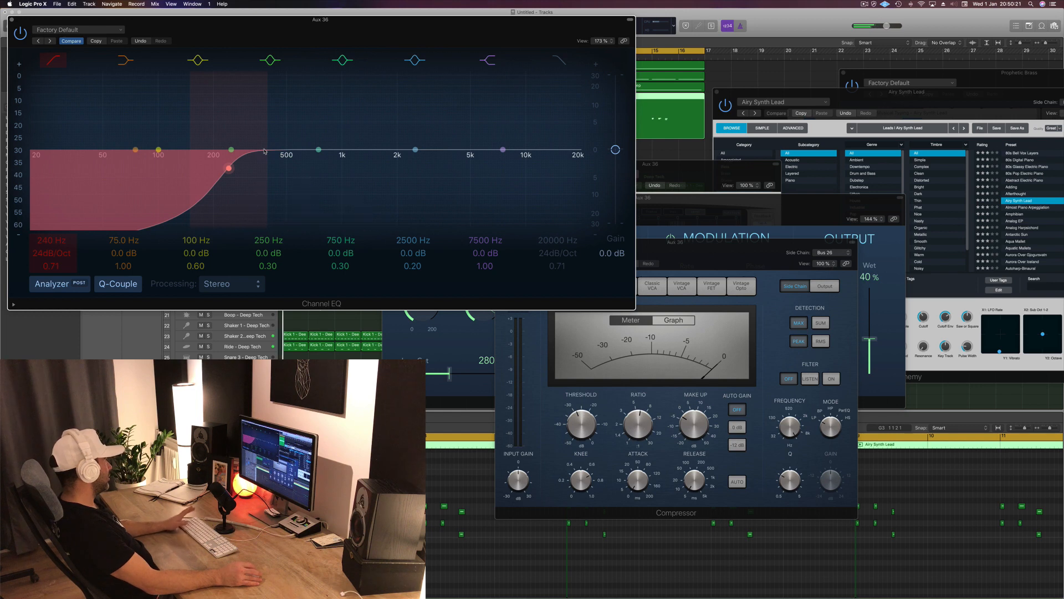
{"action": "left_click_drag", "start_coordinate": [10, 21], "coordinate": [421, 27]}
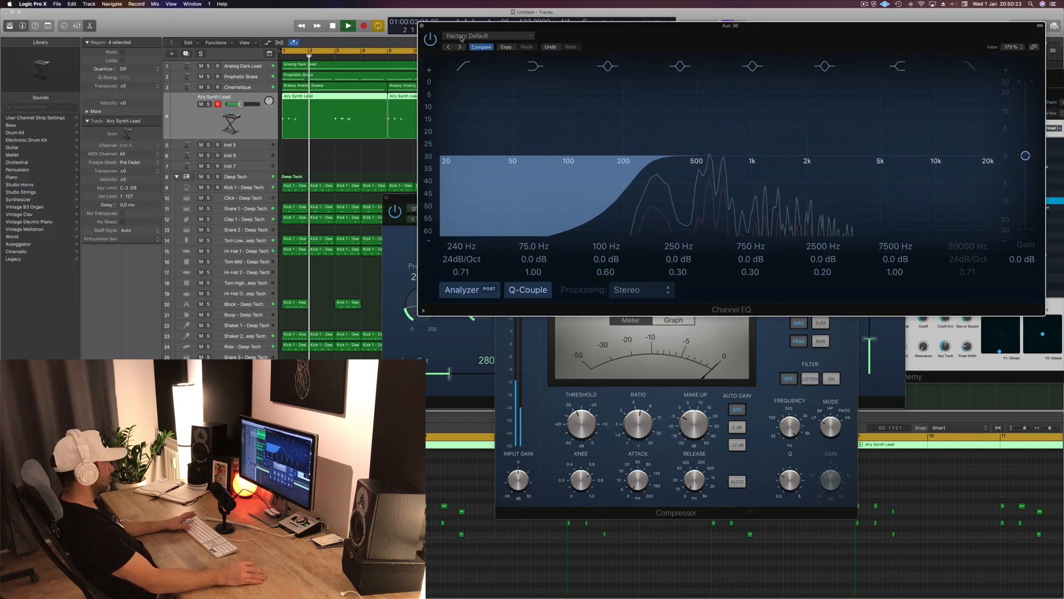
{"action": "left_click", "coordinate": [421, 26]}
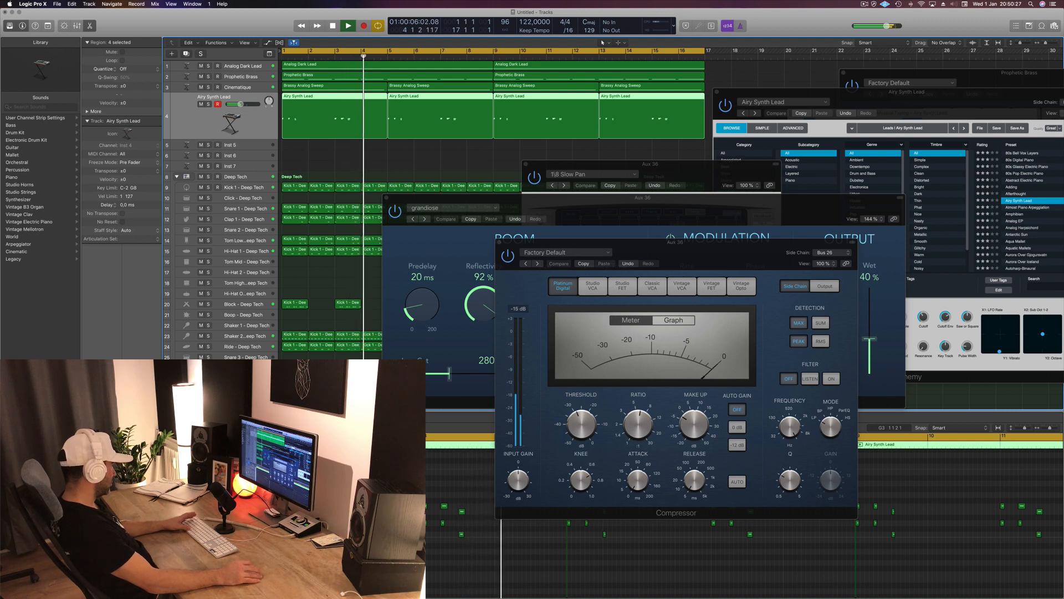
Lower the wet output of the aux's SilverVerb to 25 %, close its window and stop playback.
{"action": "left_click", "coordinate": [141, 413]}
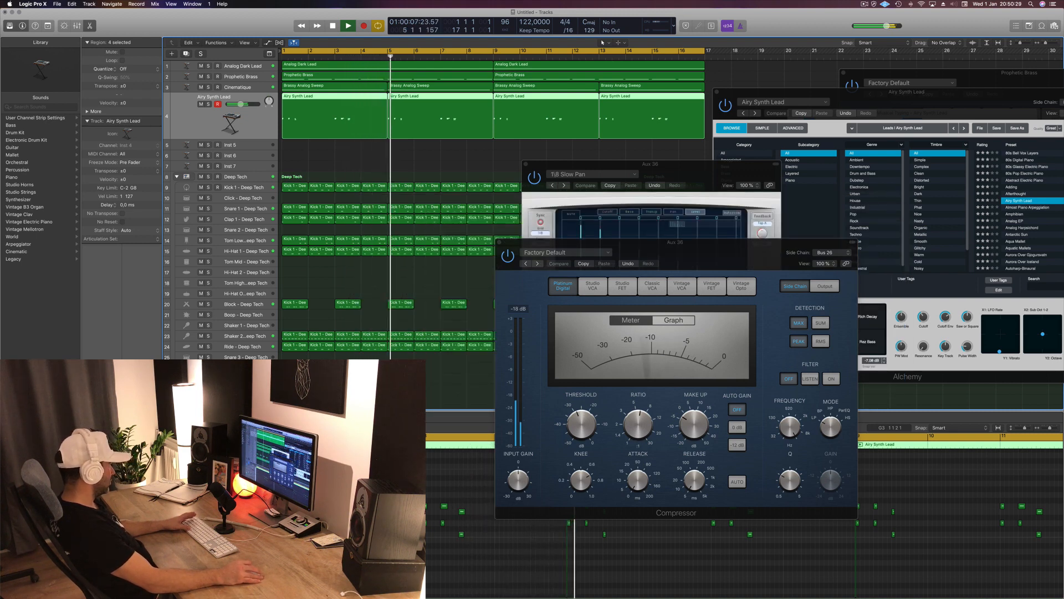
{"action": "left_click", "coordinate": [141, 413]}
{"action": "left_click_drag", "start_coordinate": [869, 339], "coordinate": [871, 353]}
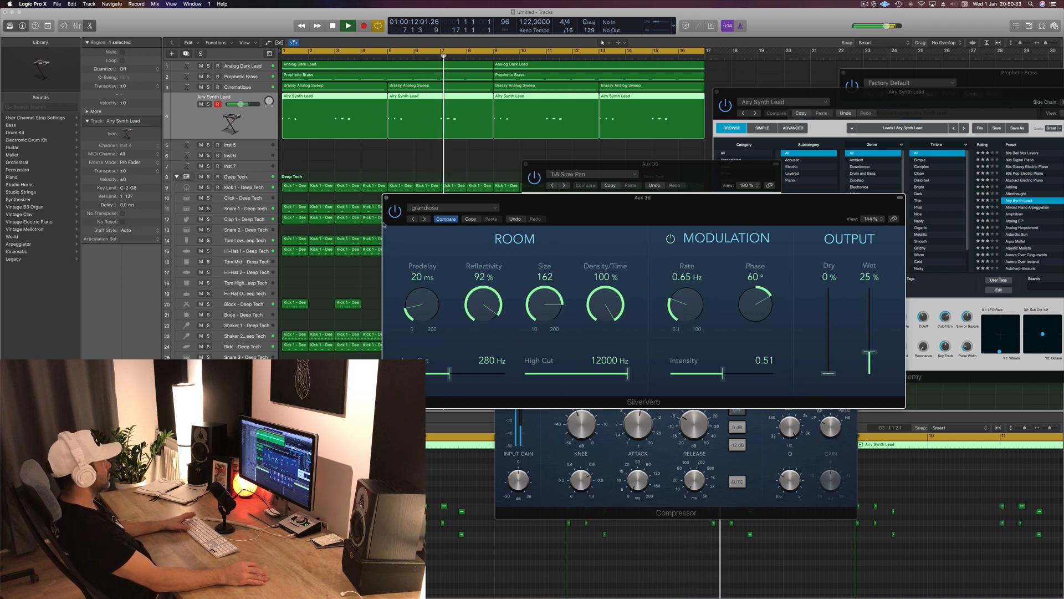
{"action": "left_click", "coordinate": [386, 197]}
{"action": "key", "text": "space"}
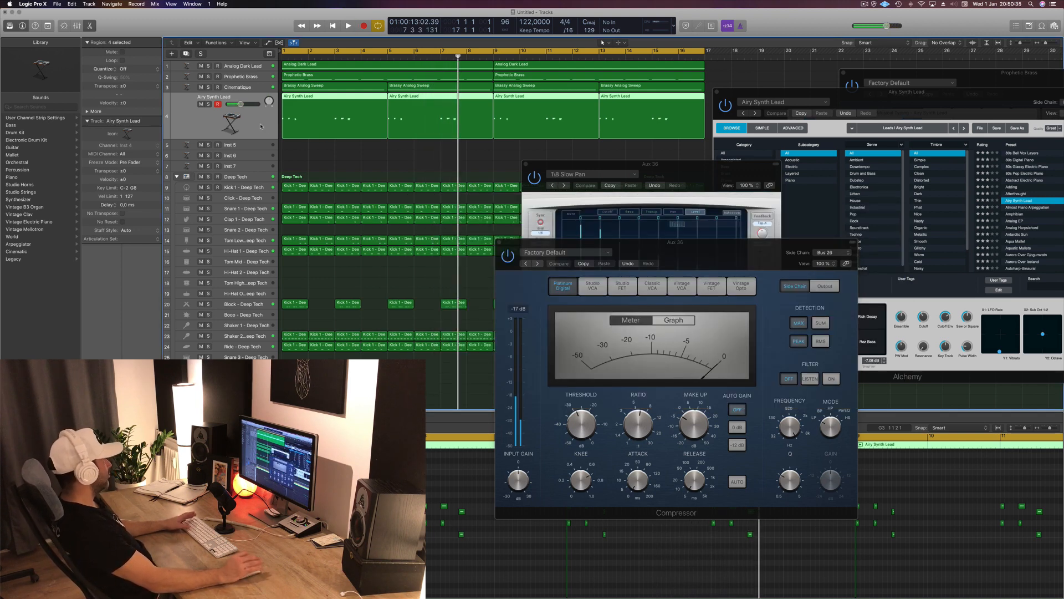
Solo Airy Synth Lead and replay the loop, moving the Compressor window off the Delay Designer.
{"action": "left_click", "coordinate": [209, 104]}
{"action": "key", "text": "space"}
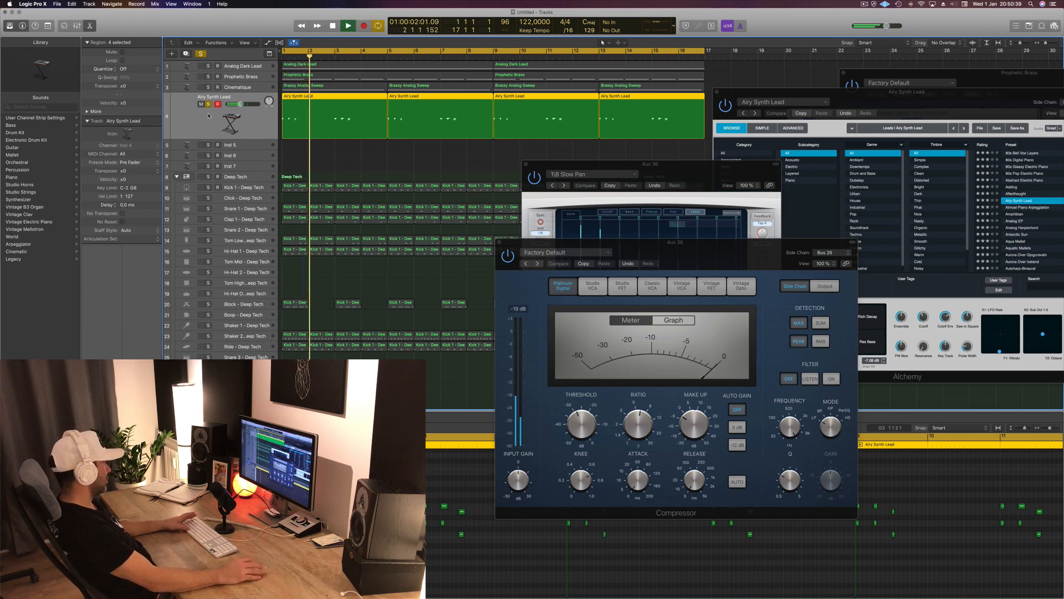
{"action": "left_click_drag", "start_coordinate": [765, 245], "coordinate": [913, 187]}
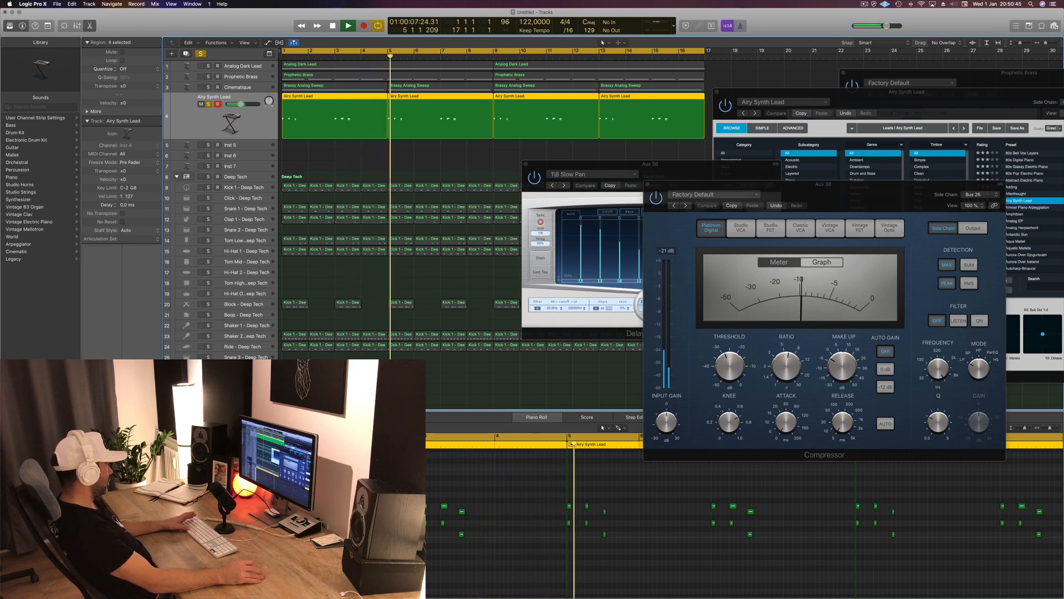
Replace the lead track's Alchemy instrument with Sculpture, reposition its window and unsolo the track.
{"action": "left_click", "coordinate": [102, 400]}
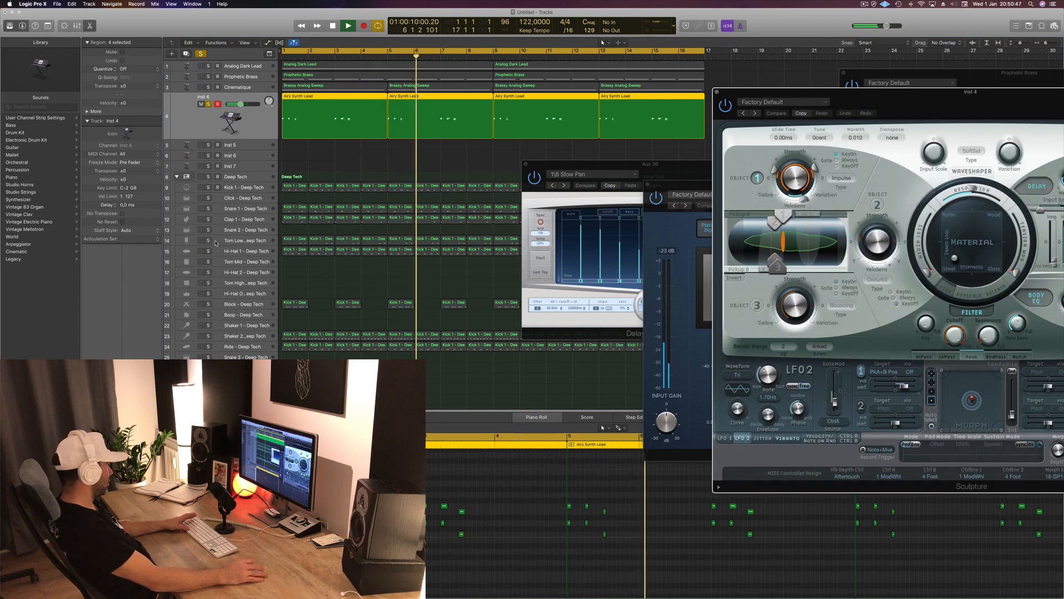
{"action": "key", "text": "space"}
{"action": "key", "text": "space"}
{"action": "left_click_drag", "start_coordinate": [882, 97], "coordinate": [487, 107]}
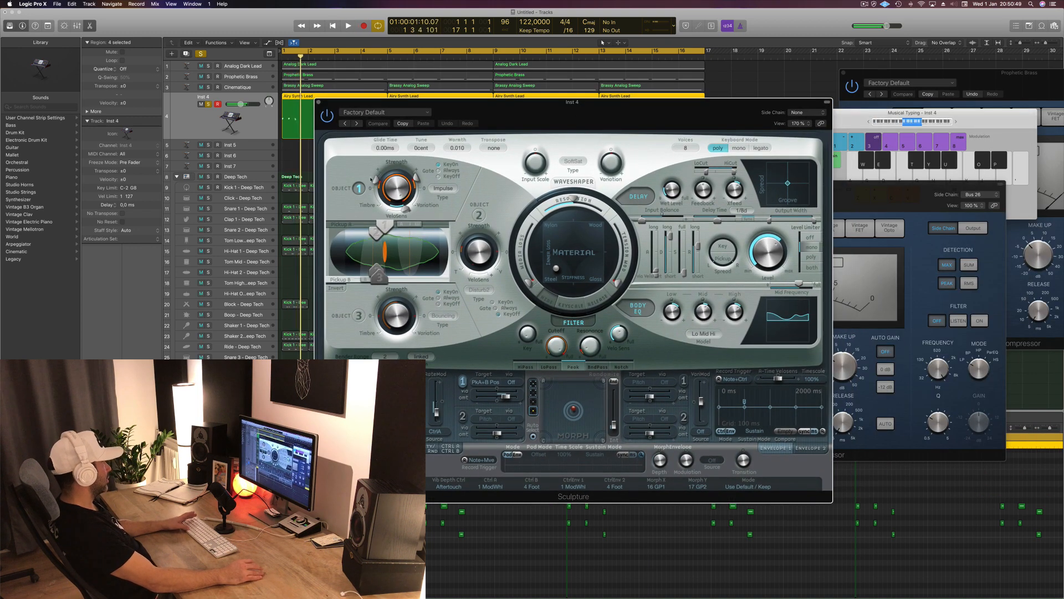
{"action": "left_click", "coordinate": [207, 105]}
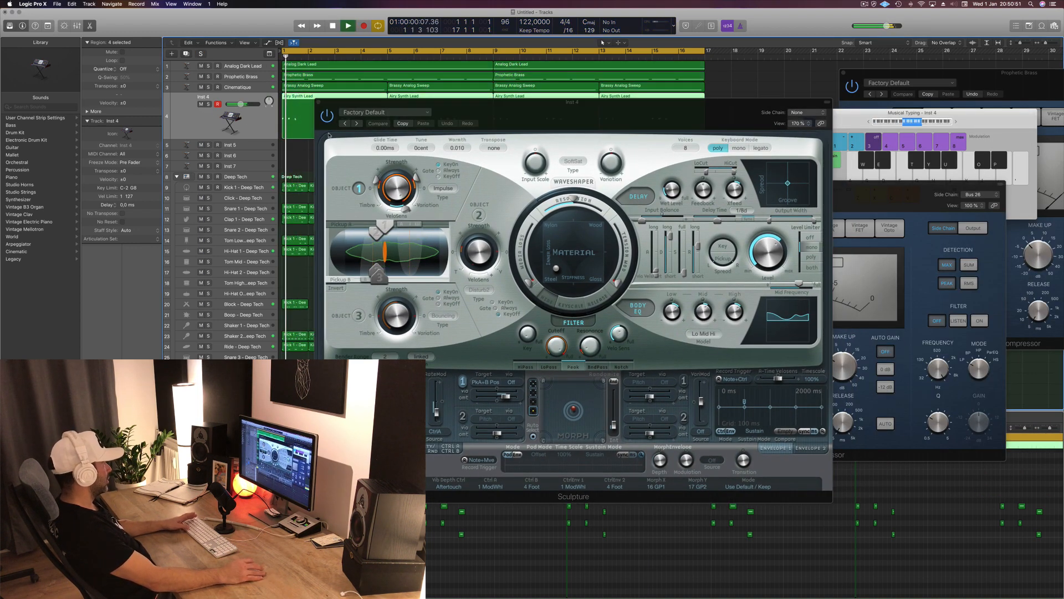
Load the Lean on 2 preset in Sculpture and audition it with the full loop.
{"action": "left_click", "coordinate": [347, 136]}
{"action": "key", "text": "space"}
{"action": "key", "text": "space"}
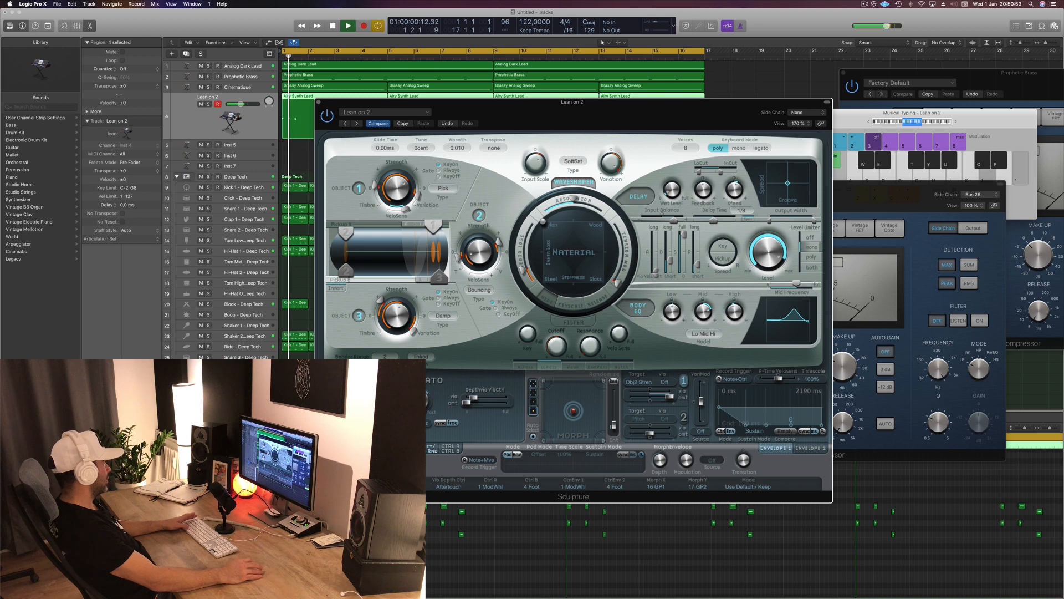
{"action": "key", "text": "space"}
{"action": "key", "text": "space"}
{"action": "left_click", "coordinate": [230, 104]}
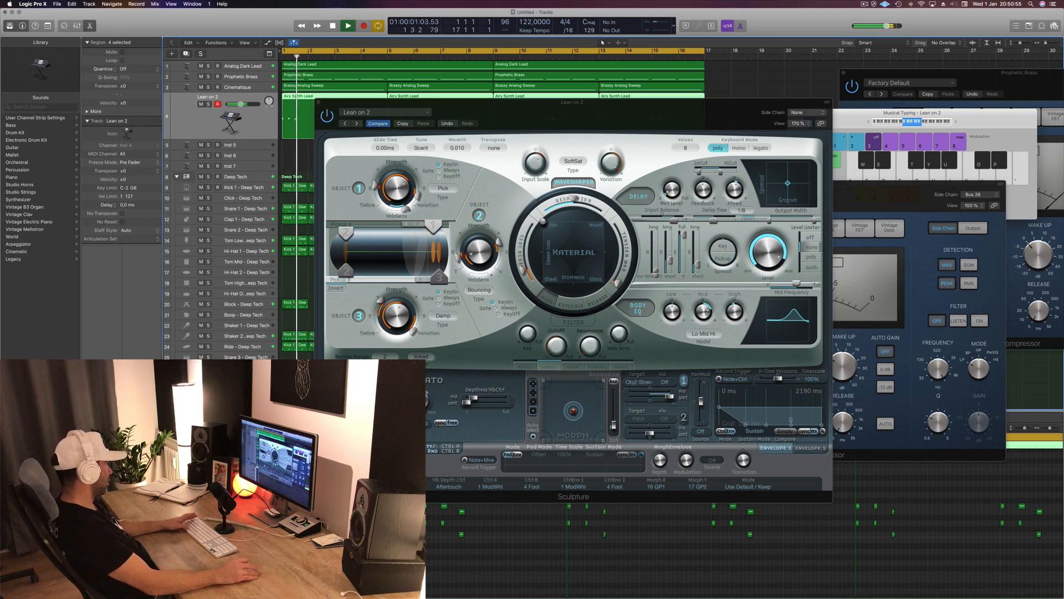
Move the Sculpture window clear of the first lead region and restart the loop to hear the sound again.
{"action": "mouse_move", "coordinate": [587, 102]}
{"action": "left_mouse_down"}
{"action": "mouse_move", "coordinate": [800, 103]}
{"action": "mouse_move", "coordinate": [689, 104]}
{"action": "left_mouse_up"}
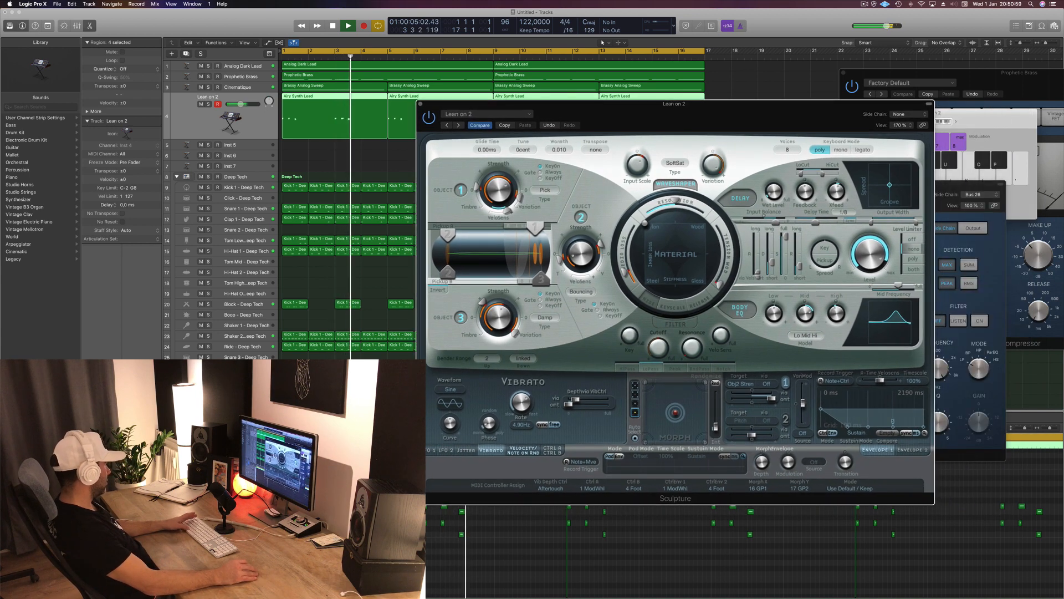
{"action": "key", "text": "space"}
{"action": "key", "text": "space"}
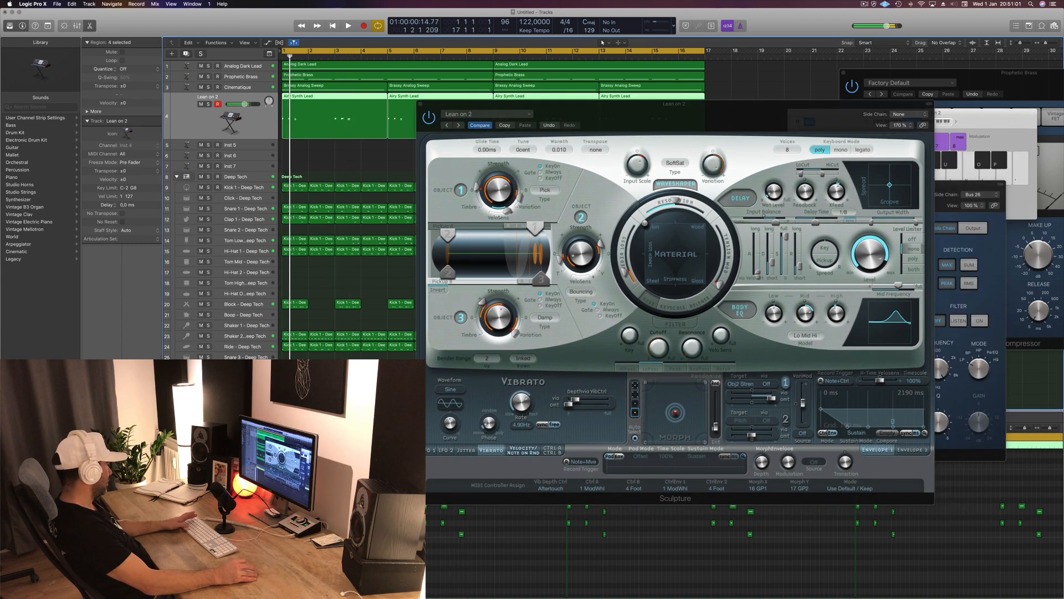
{"action": "key", "text": "s"}
{"action": "key", "text": "s"}
{"action": "key", "text": "space"}
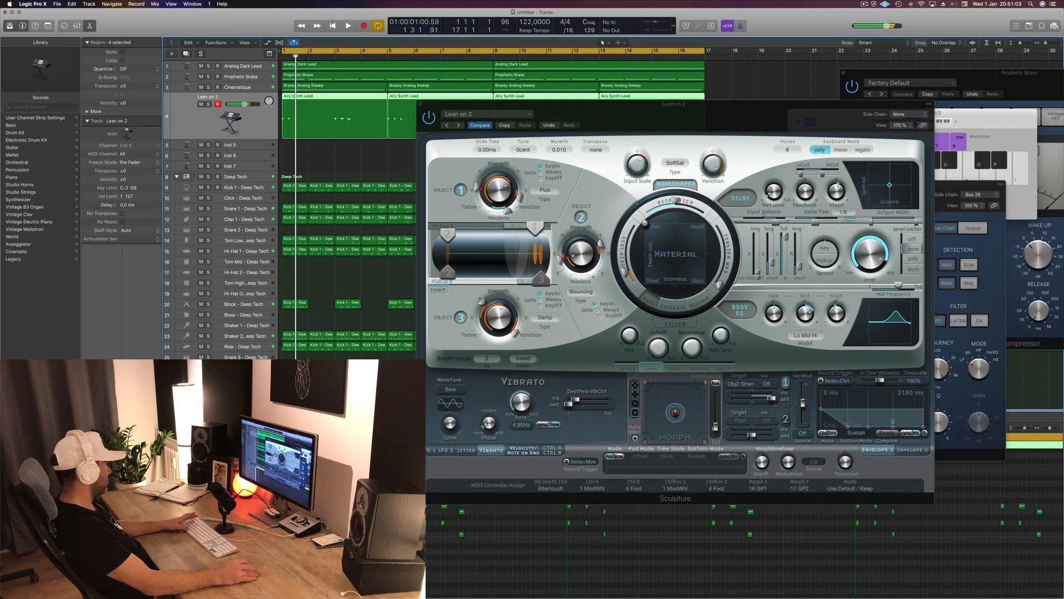
Audition Sculpture presets on the lead, from Lean on through Aggressive Pluck Bass, Breathing Hollow Bass and Double Bass to Electric Vintage Fingered.
{"action": "left_click", "coordinate": [460, 126]}
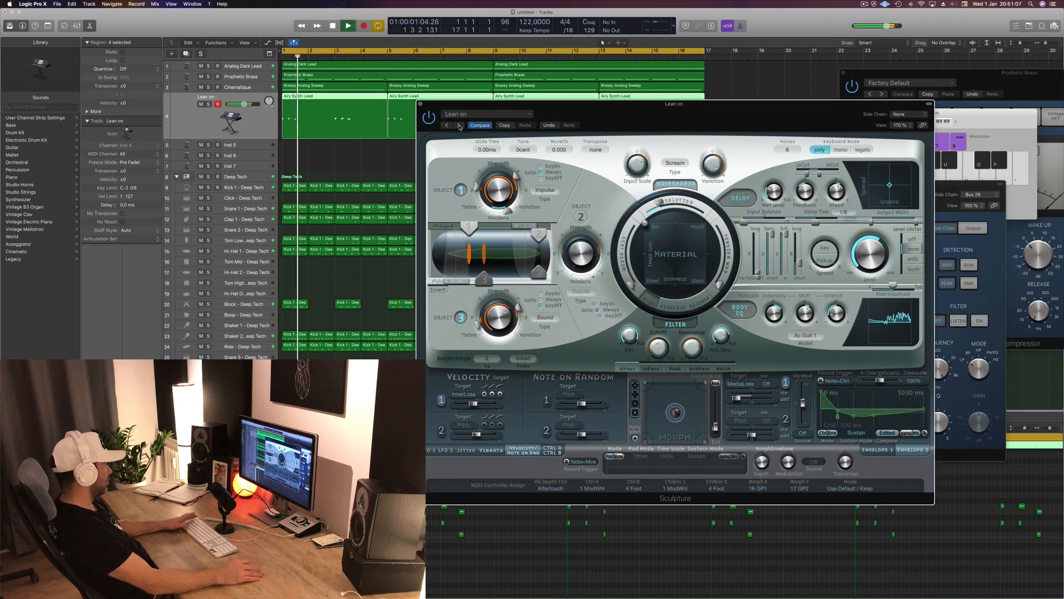
{"action": "left_click", "coordinate": [460, 126]}
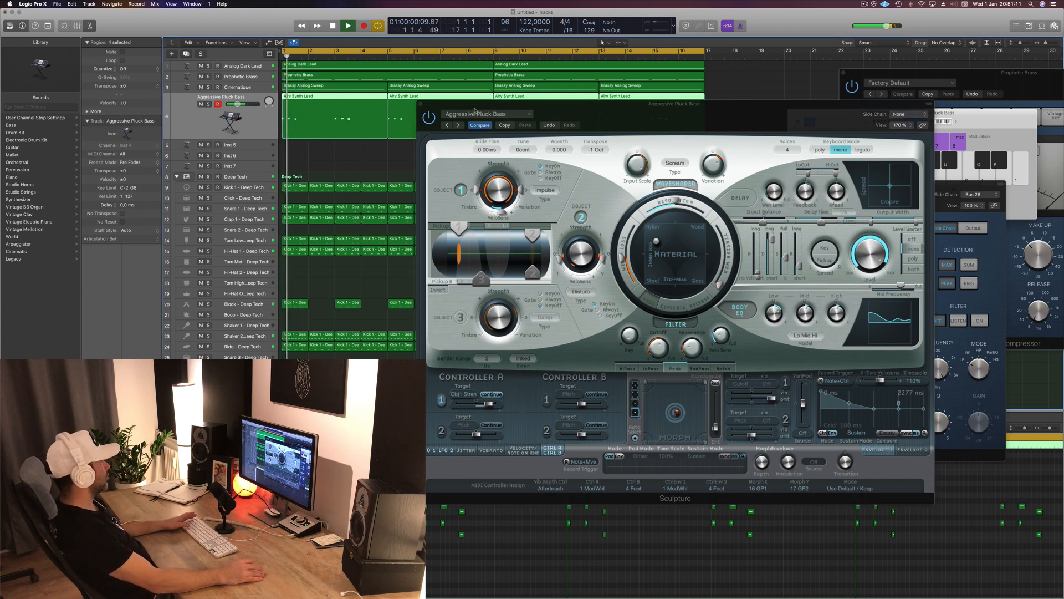
{"action": "left_click", "coordinate": [459, 126]}
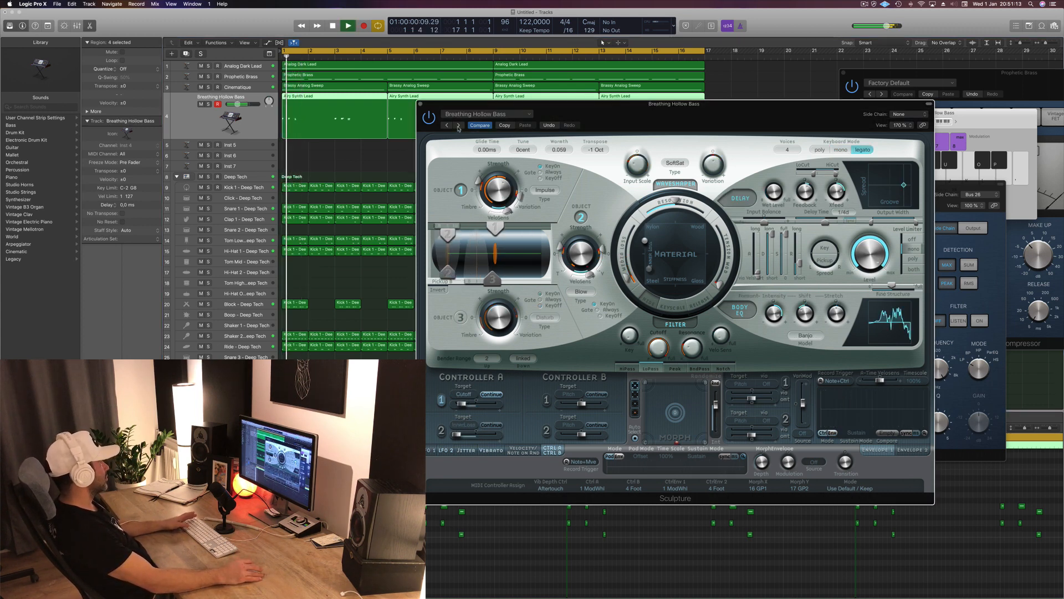
{"action": "left_click", "coordinate": [459, 126]}
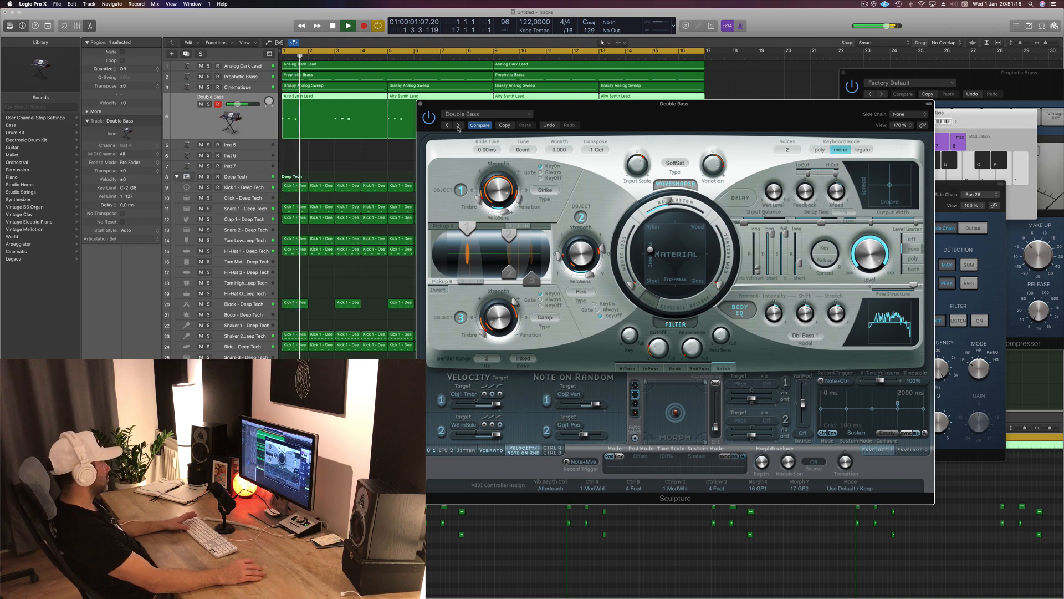
{"action": "left_click", "coordinate": [460, 126]}
{"action": "left_click", "coordinate": [459, 126]}
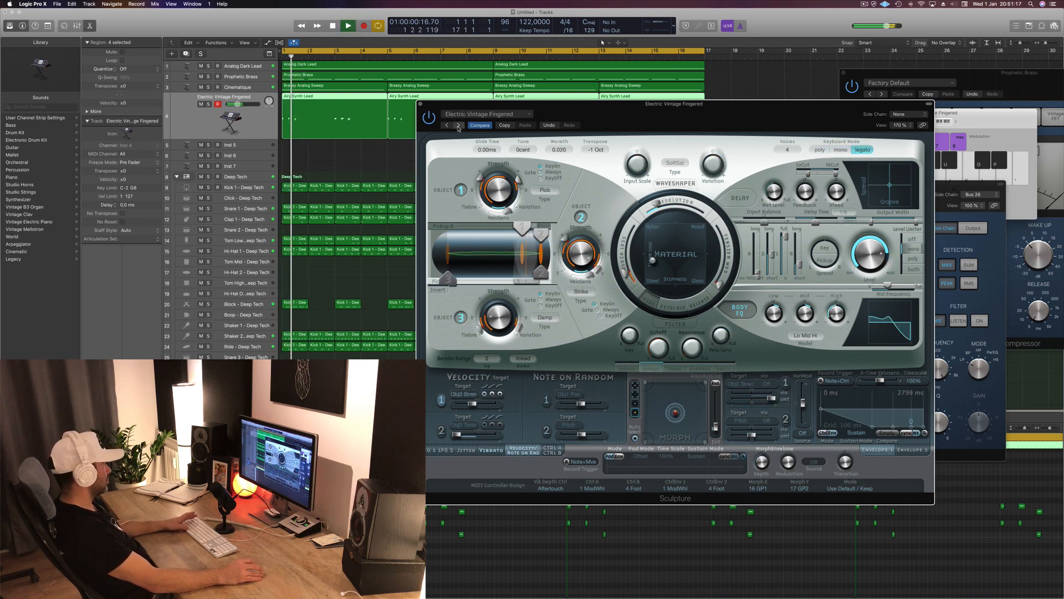
Continue through the bass presets, auditioning Fretless Wonder, Mayday Bass, Mini Vintage Bass and Muted Bass Picked against the loop.
{"action": "left_click", "coordinate": [459, 126]}
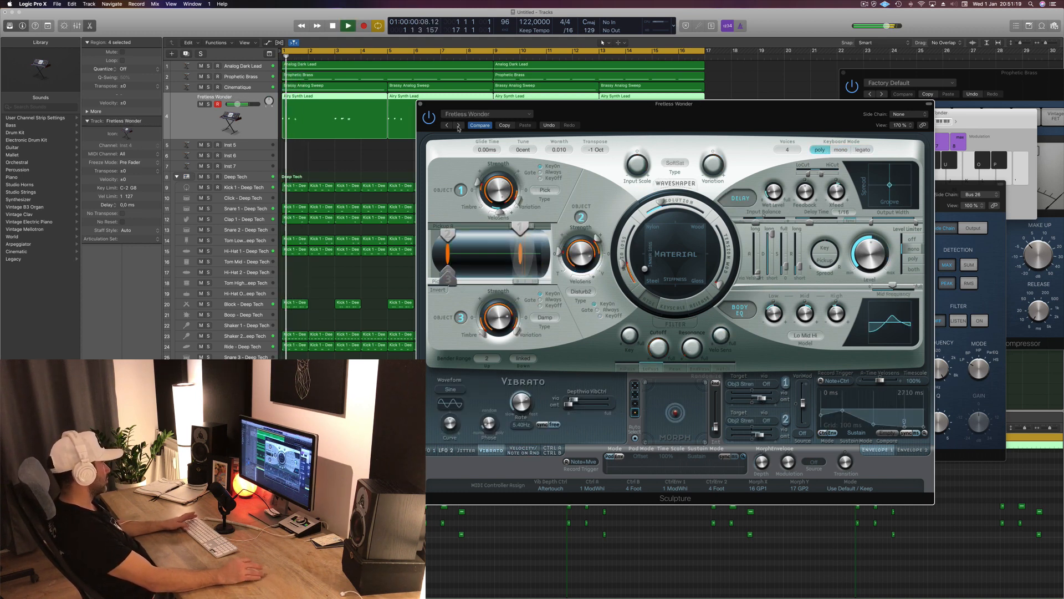
{"action": "left_click", "coordinate": [459, 126]}
{"action": "left_click", "coordinate": [459, 125]}
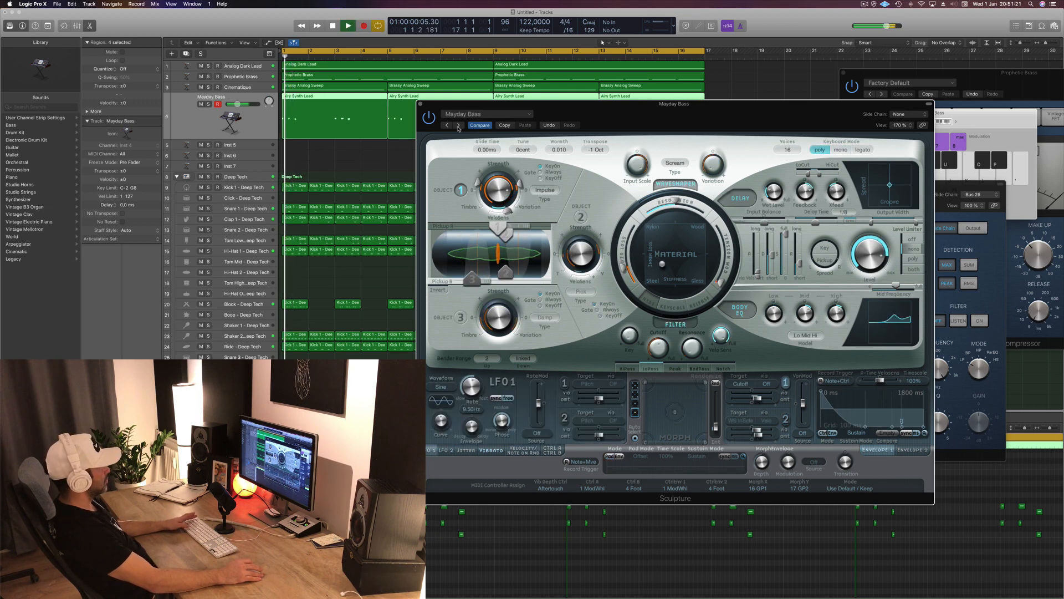
{"action": "left_click", "coordinate": [459, 126]}
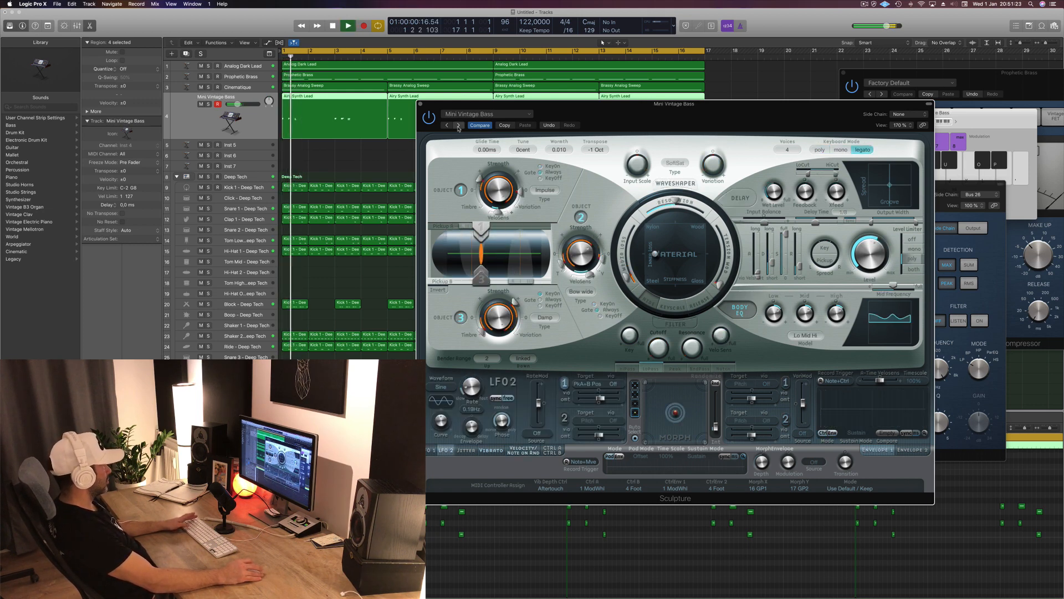
{"action": "left_click", "coordinate": [459, 126]}
Audition the Ambient Intrigue and Ambient Light presets from the 02 Modeled Pads category.
{"action": "left_click", "coordinate": [505, 117]}
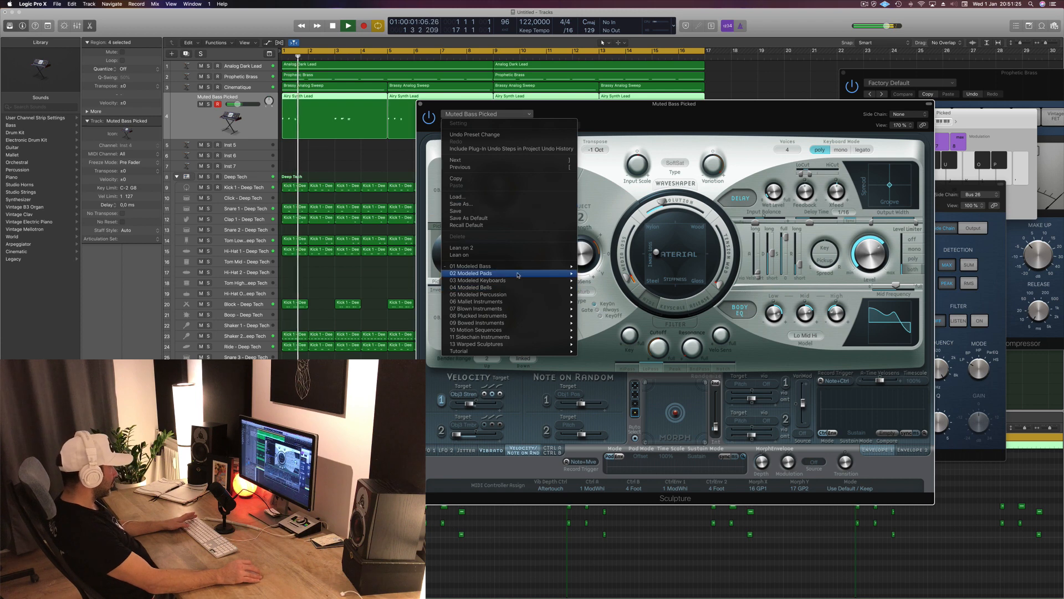
{"action": "mouse_move", "coordinate": [518, 275]}
{"action": "left_click", "coordinate": [606, 273]}
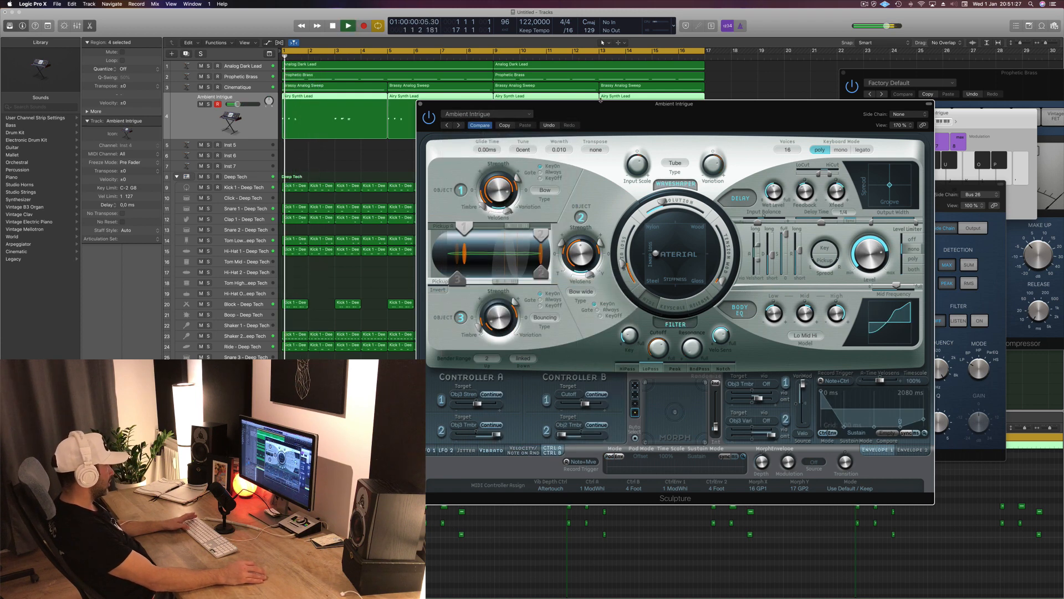
{"action": "key", "text": "space"}
{"action": "left_click", "coordinate": [476, 122]}
Load Air Stream Keyboard from 03 Modeled Keyboards, replay the loop and reposition the Sculpture window.
{"action": "left_click", "coordinate": [493, 112]}
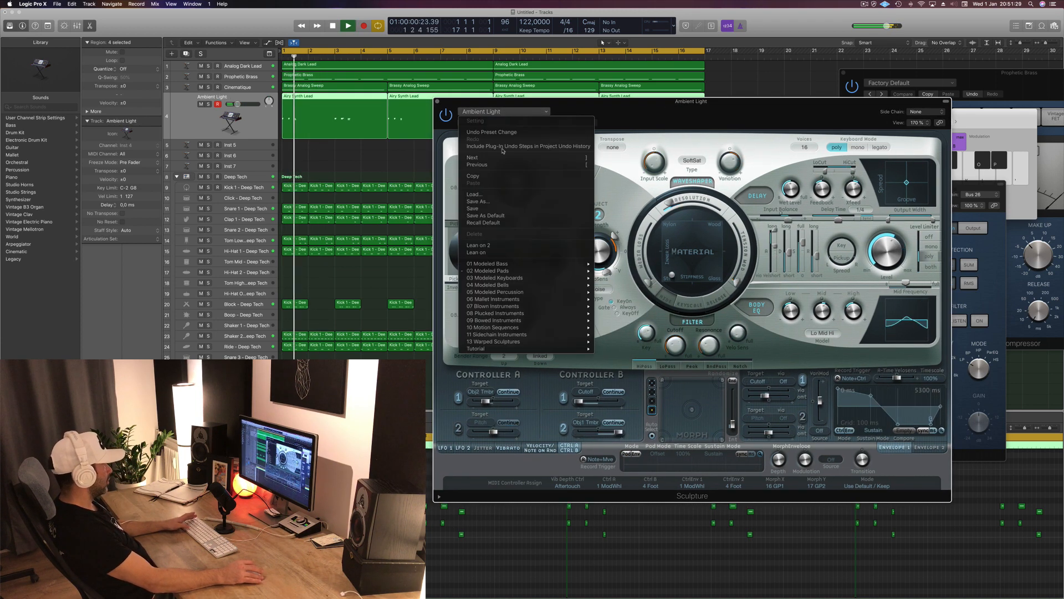
{"action": "mouse_move", "coordinate": [577, 278]}
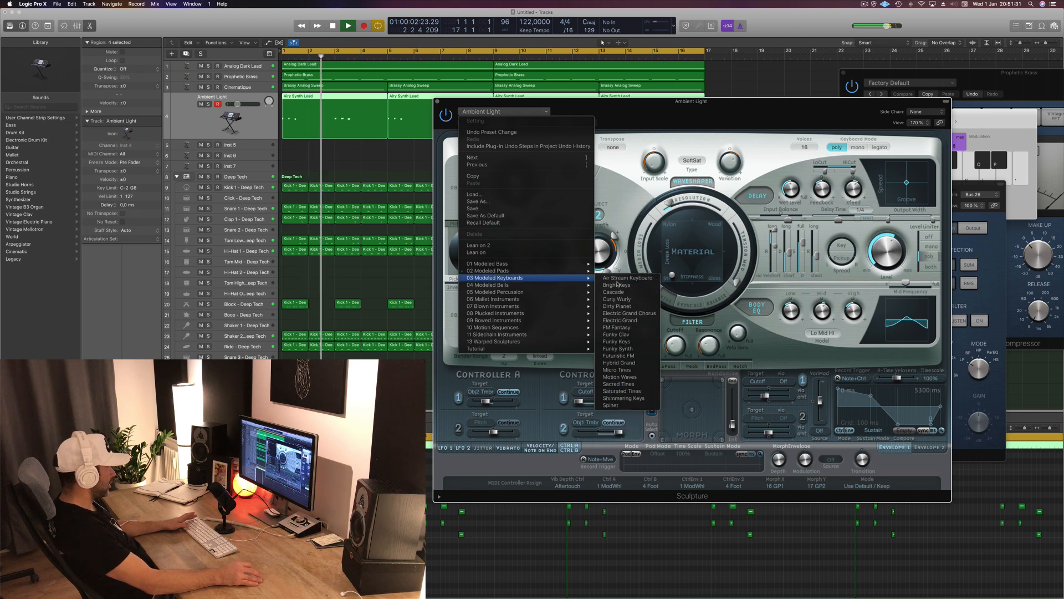
{"action": "key", "text": "space"}
{"action": "key", "text": "space"}
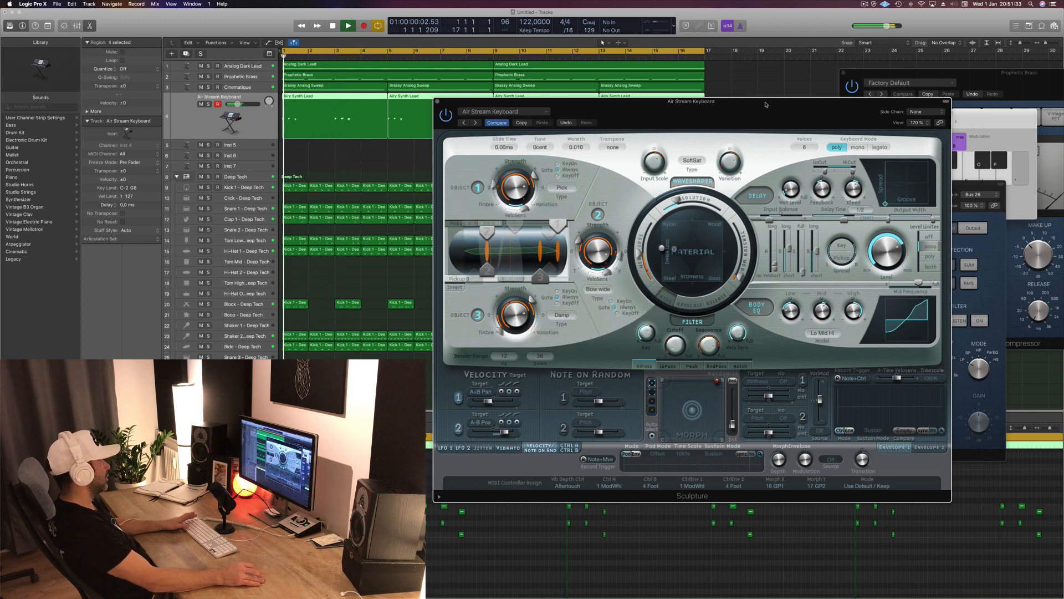
{"action": "mouse_move", "coordinate": [765, 103]}
{"action": "left_mouse_down"}
{"action": "mouse_move", "coordinate": [627, 45]}
{"action": "mouse_move", "coordinate": [653, 45]}
{"action": "left_mouse_up"}
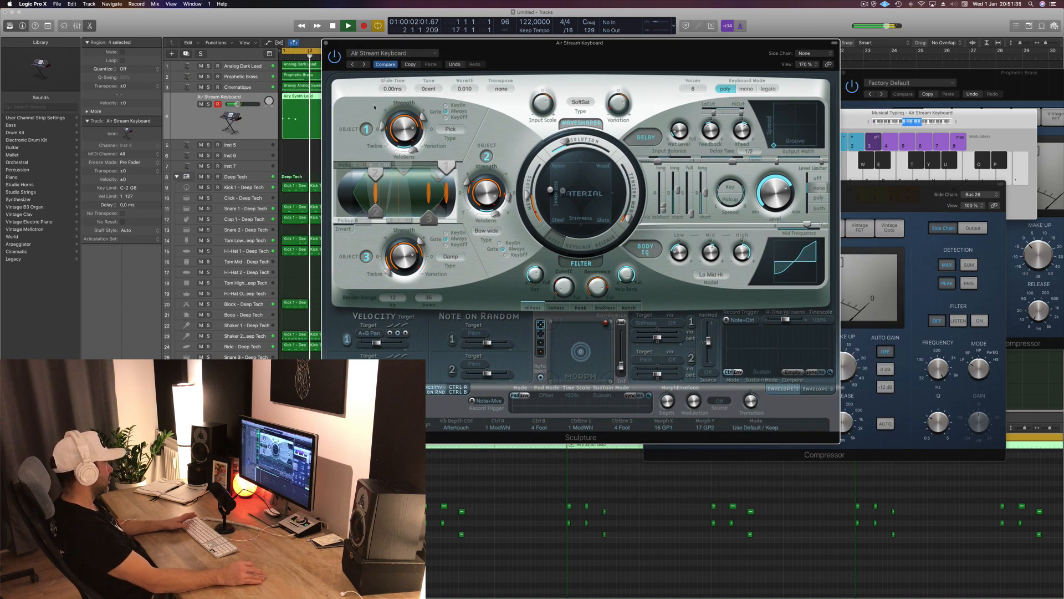
{"action": "left_click_drag", "start_coordinate": [535, 56], "coordinate": [666, 109]}
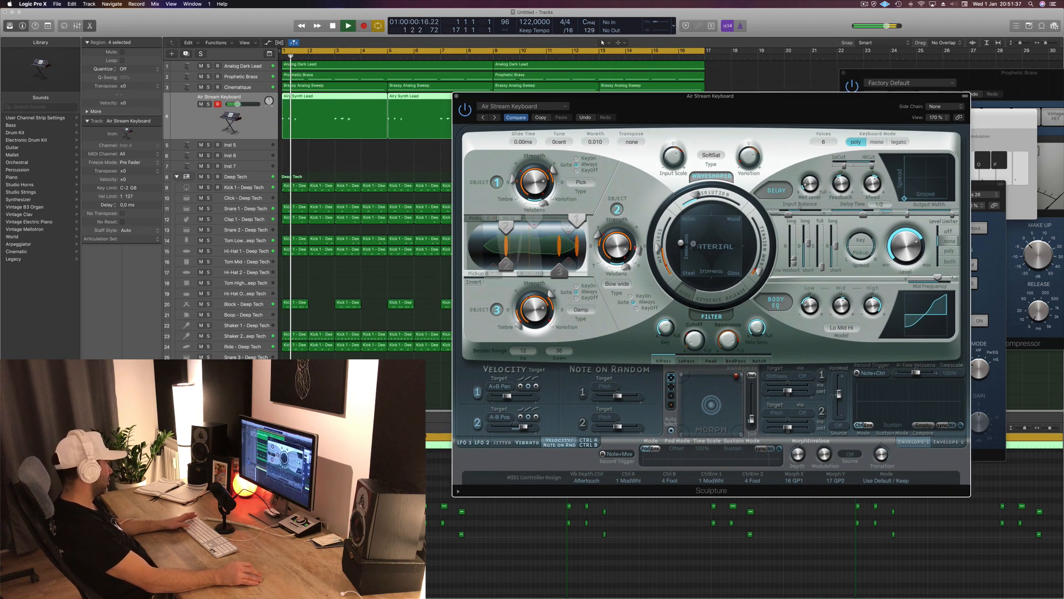
Audition Bright Keys, Curly Wurly and Dirty Planet, moving the Sculpture window aside and restarting the loop.
{"action": "left_click", "coordinate": [495, 117]}
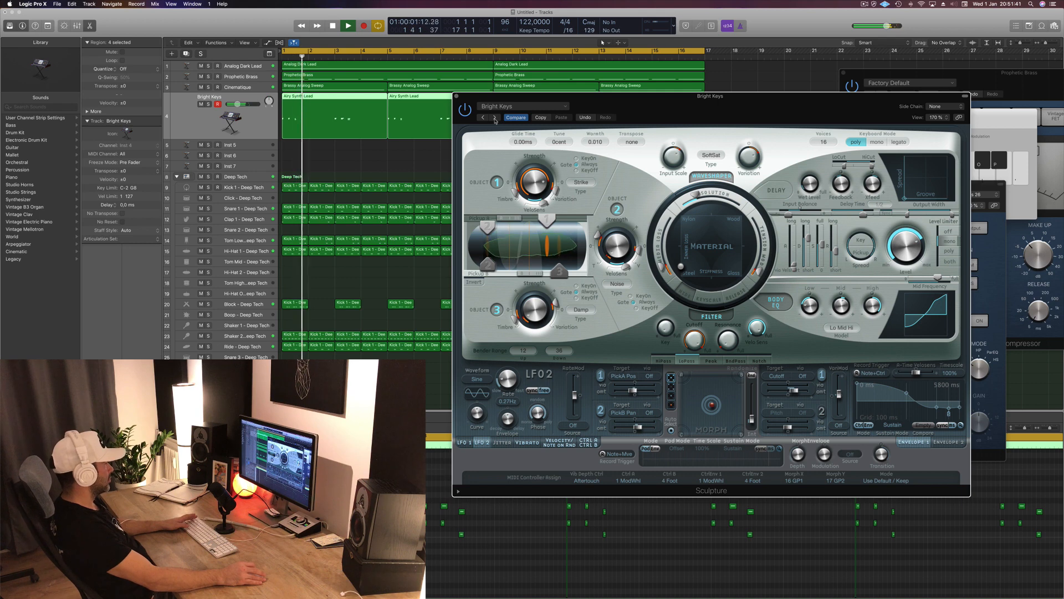
{"action": "left_click", "coordinate": [495, 117]}
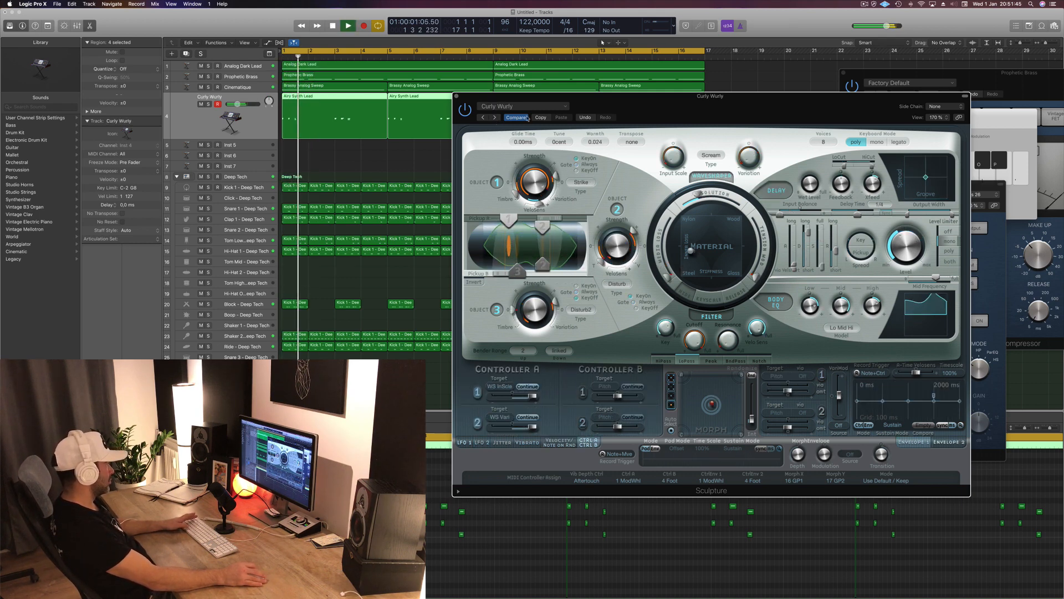
{"action": "mouse_move", "coordinate": [558, 114]}
{"action": "left_mouse_down"}
{"action": "mouse_move", "coordinate": [520, 144]}
{"action": "mouse_move", "coordinate": [470, 145]}
{"action": "left_mouse_up"}
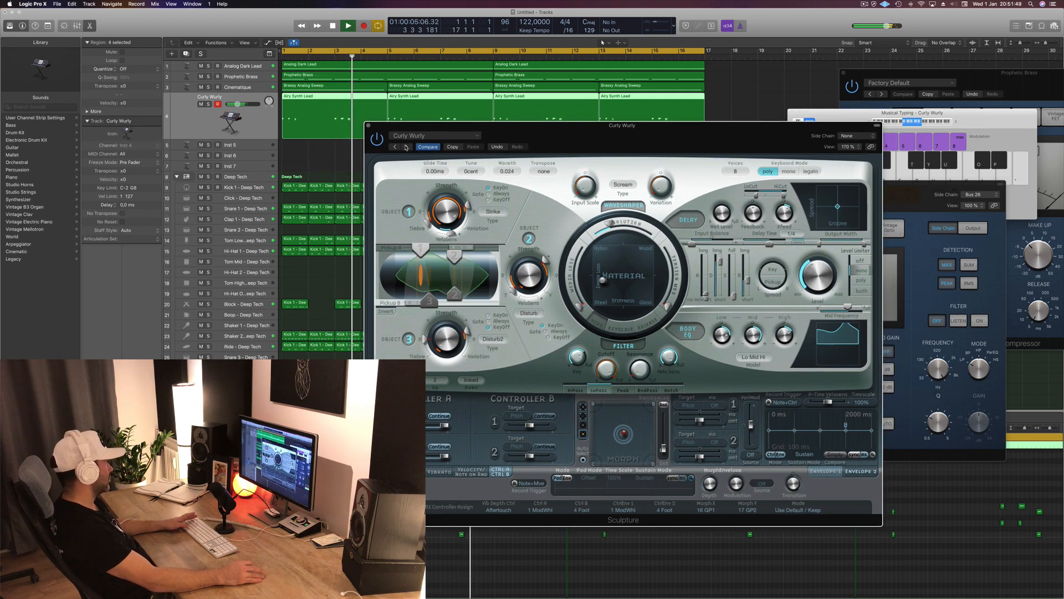
{"action": "left_click", "coordinate": [406, 147]}
{"action": "key", "text": "space"}
{"action": "key", "text": "space"}
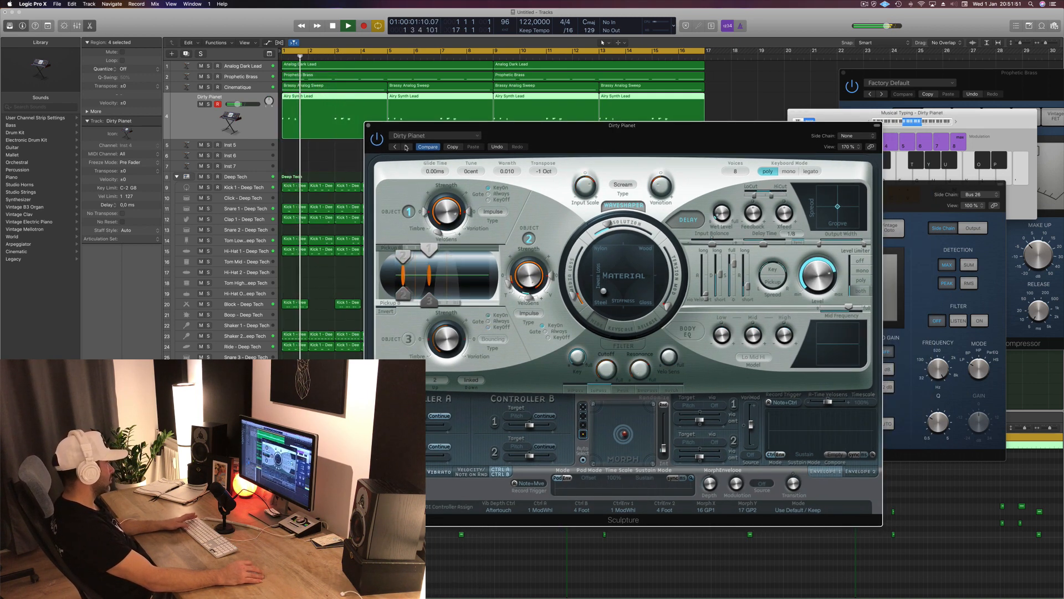
Audition the Electric Grand and FM Fantasy presets, restarting the loop from the beginning for each.
{"action": "left_click", "coordinate": [406, 148]}
{"action": "key", "text": "space"}
{"action": "key", "text": "space"}
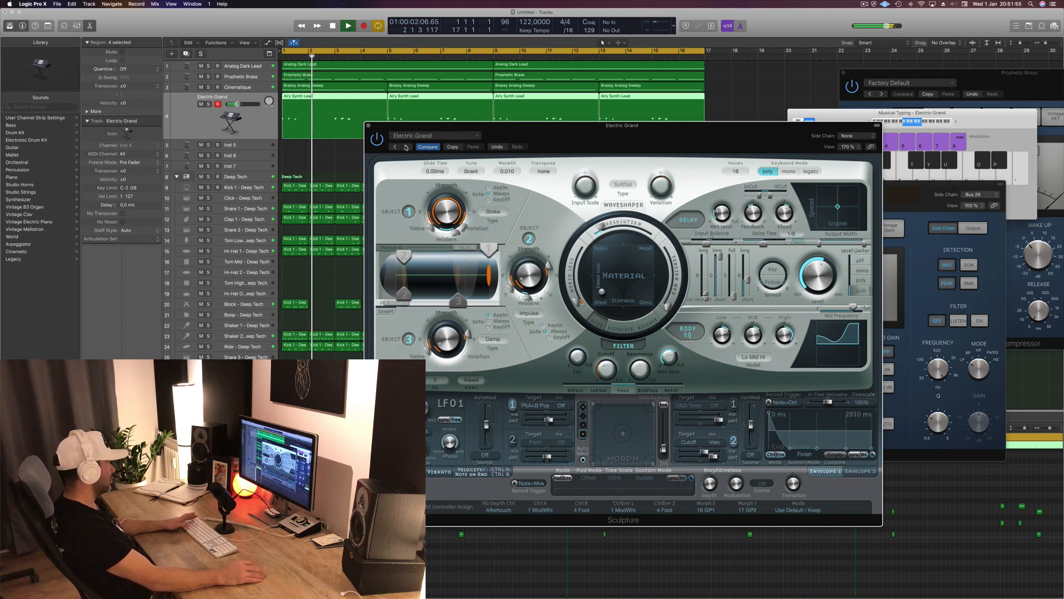
{"action": "left_click", "coordinate": [405, 148]}
{"action": "key", "text": "space"}
{"action": "key", "text": "space"}
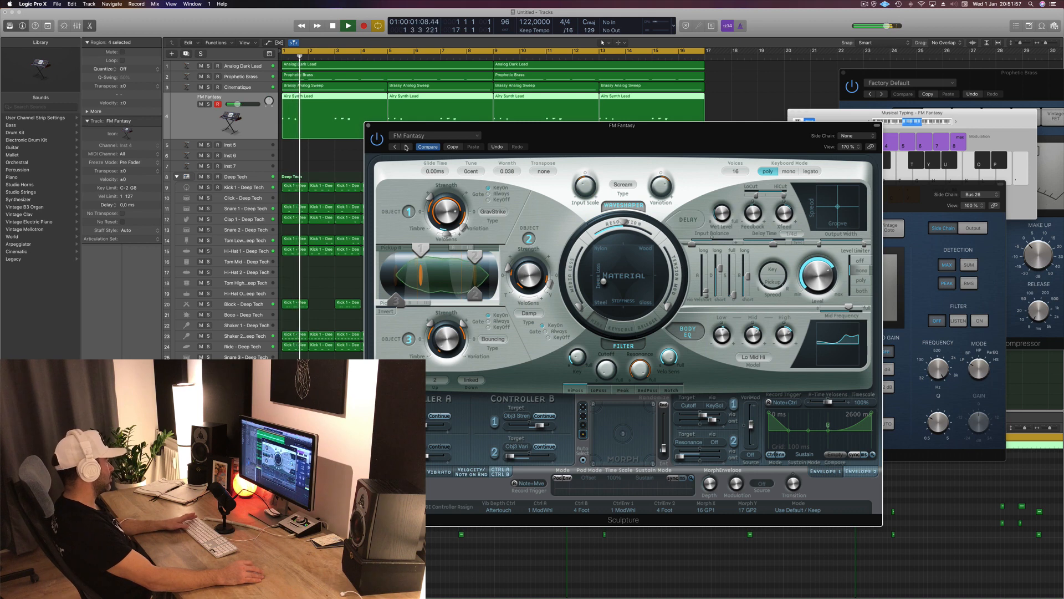
Audition the Funky Clav, Funky Keys, Funky Synth and Futuristic FM presets against the restarted loop.
{"action": "left_click", "coordinate": [406, 148]}
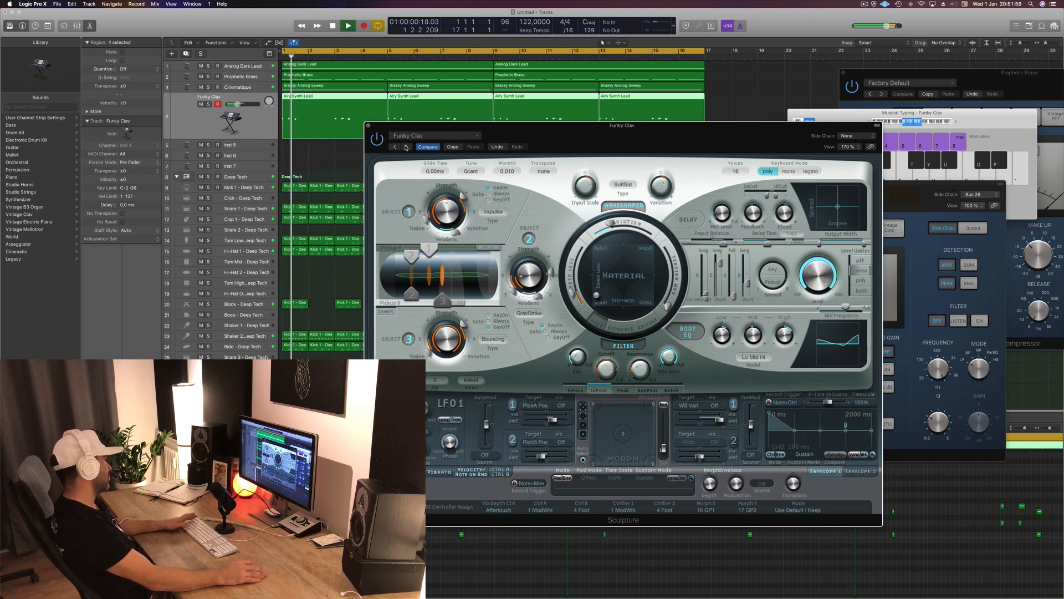
{"action": "left_click", "coordinate": [406, 147]}
{"action": "key", "text": "space"}
{"action": "key", "text": "space"}
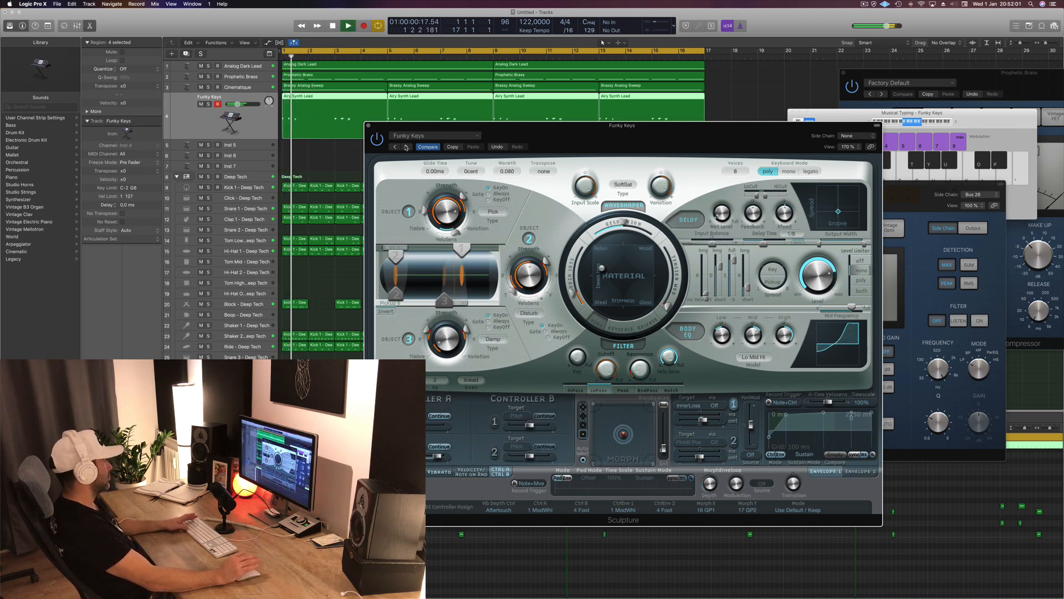
{"action": "left_click", "coordinate": [406, 148]}
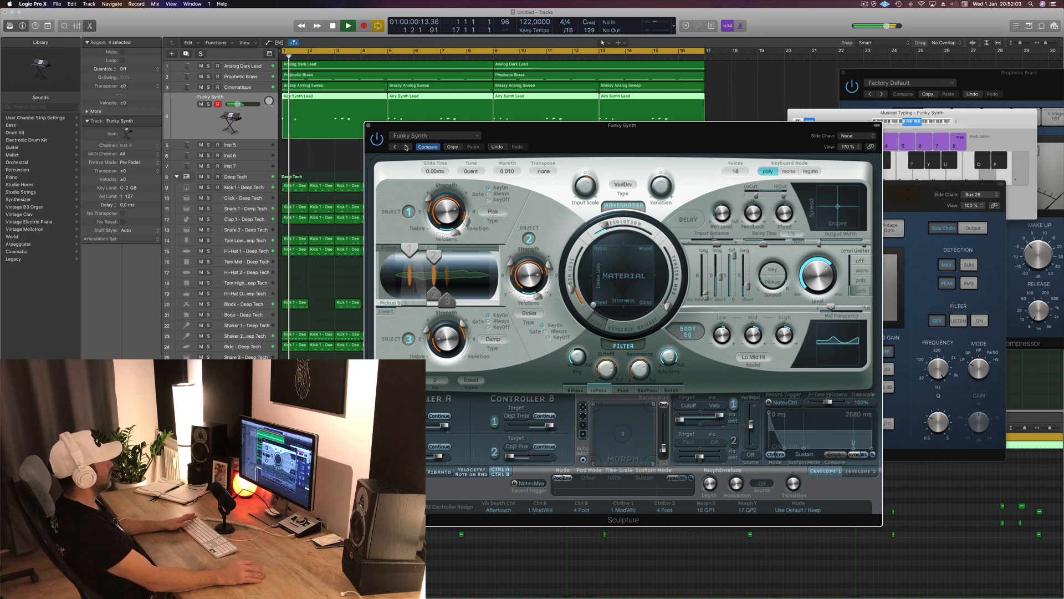
{"action": "left_click", "coordinate": [406, 148]}
{"action": "key", "text": "space"}
{"action": "key", "text": "space"}
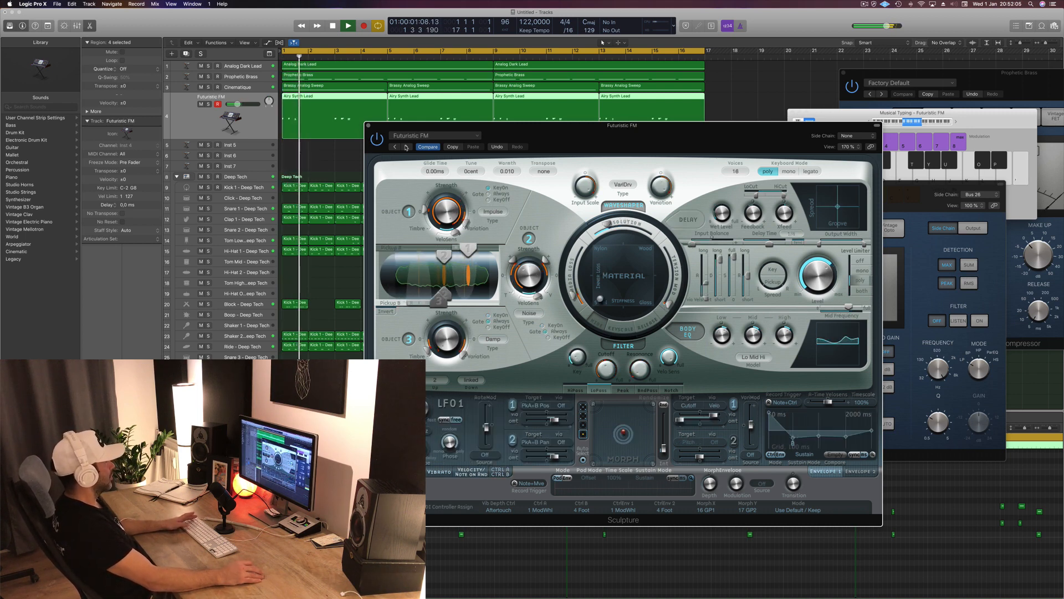
Audition the presets from Hybrid Grand to Motion Waves, replaying the loop from the start each time.
{"action": "left_click", "coordinate": [406, 147]}
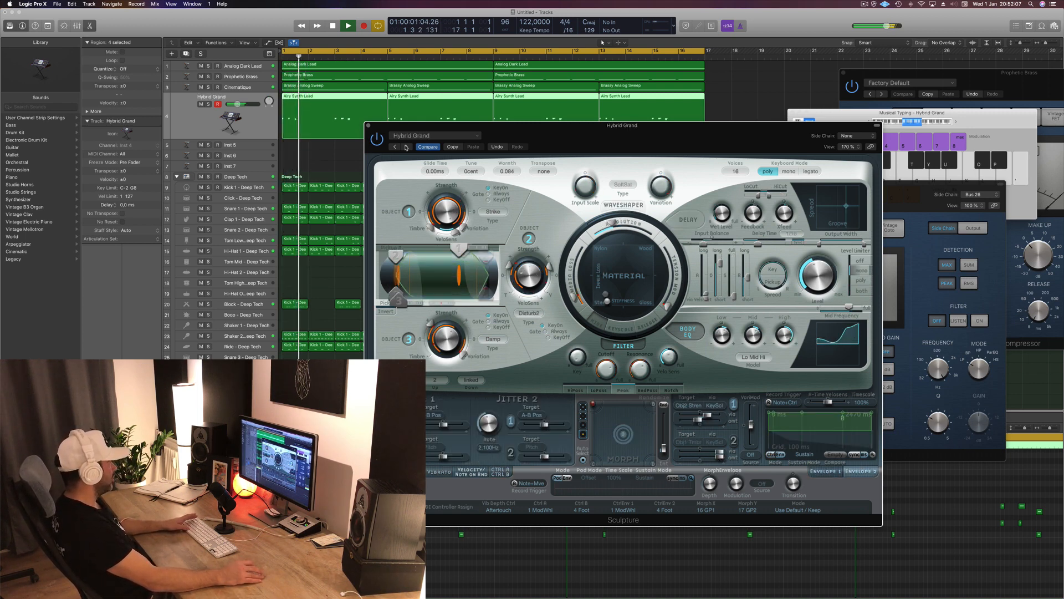
{"action": "left_click", "coordinate": [406, 147]}
{"action": "key", "text": "space"}
{"action": "key", "text": "space"}
{"action": "left_click", "coordinate": [405, 148]}
{"action": "key", "text": "space"}
{"action": "key", "text": "space"}
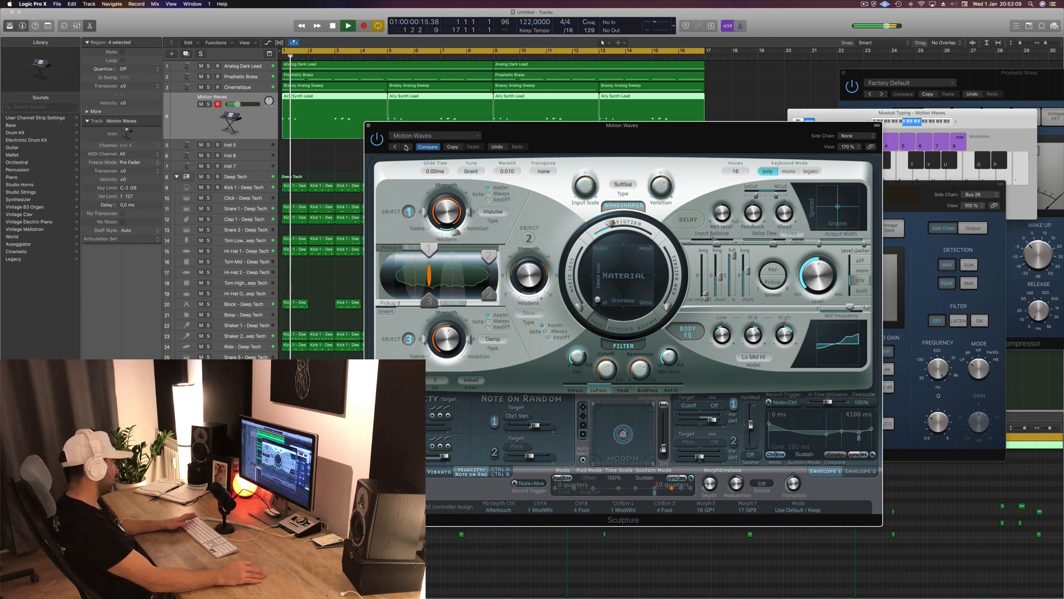
Audition Sacred Tines and Saturated Tines with the loop, shifting the Sculpture window away from the first lead region.
{"action": "left_click", "coordinate": [406, 148]}
{"action": "key", "text": "space"}
{"action": "key", "text": "space"}
{"action": "left_click_drag", "start_coordinate": [520, 131], "coordinate": [619, 133]}
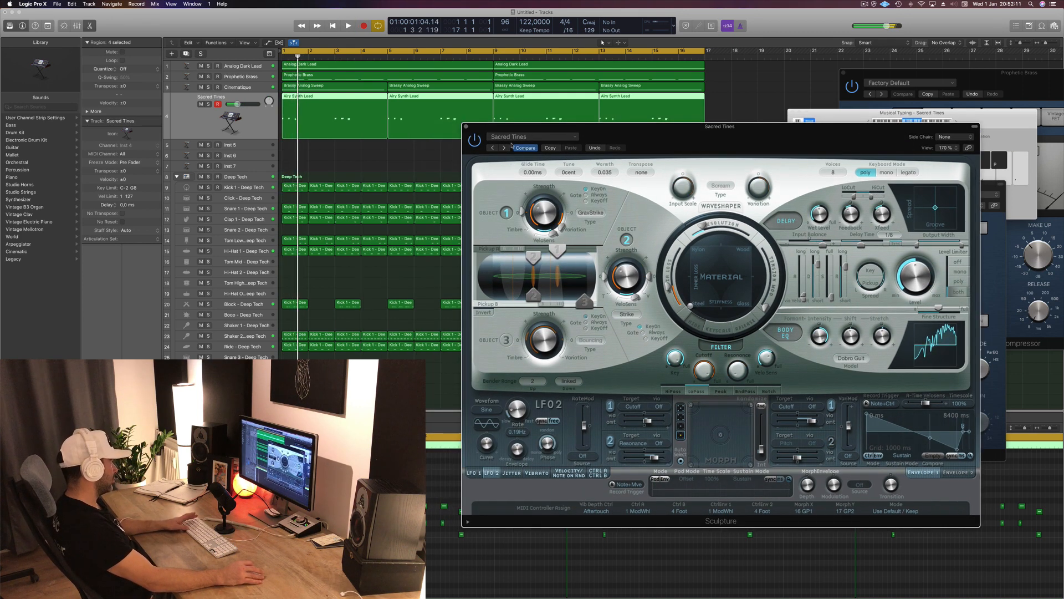
{"action": "left_click", "coordinate": [505, 148]}
{"action": "key", "text": "space"}
{"action": "key", "text": "space"}
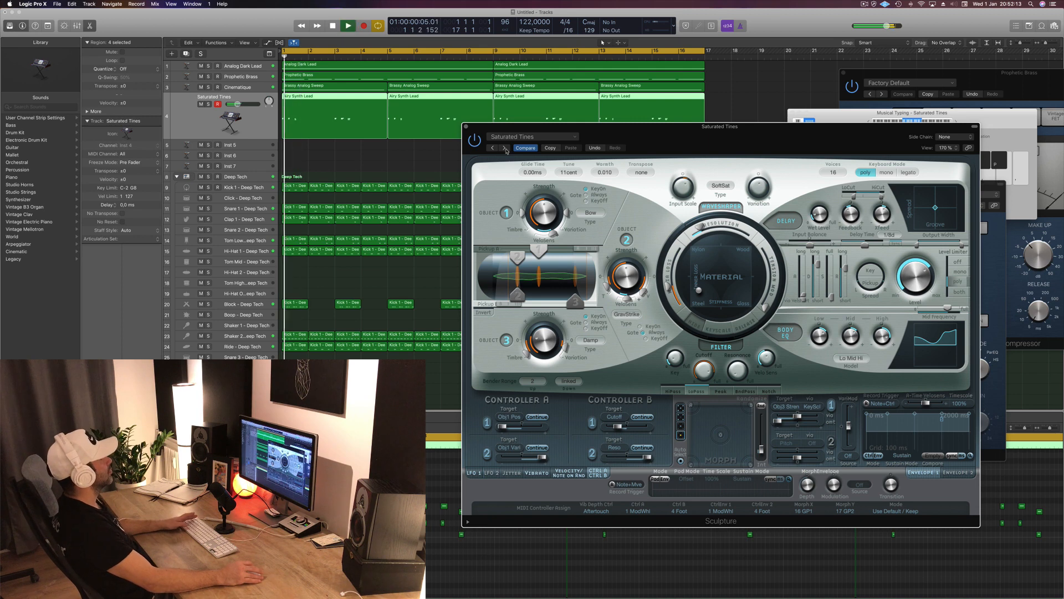
Audition the last keyboard presets, Shimmering Keys and Spinet, over the restarted loop.
{"action": "left_click", "coordinate": [504, 148]}
{"action": "key", "text": "space"}
{"action": "key", "text": "space"}
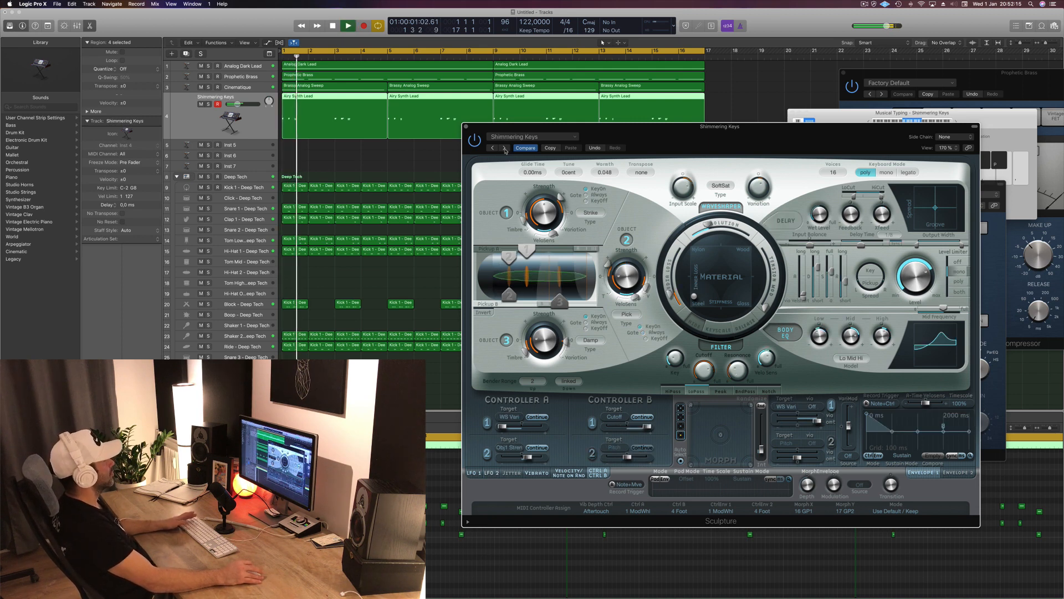
{"action": "left_click", "coordinate": [505, 148]}
{"action": "key", "text": "space"}
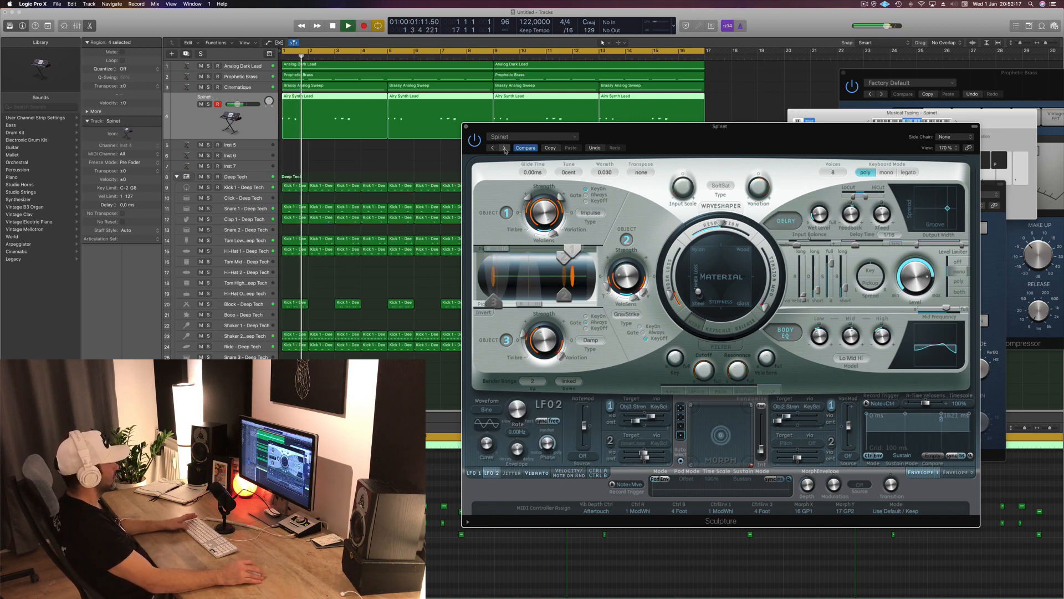
Move on to the bell presets and audition Angel Bells through Dirty Bells, restarting the loop for each.
{"action": "left_click", "coordinate": [505, 148]}
{"action": "key", "text": "space"}
{"action": "key", "text": "space"}
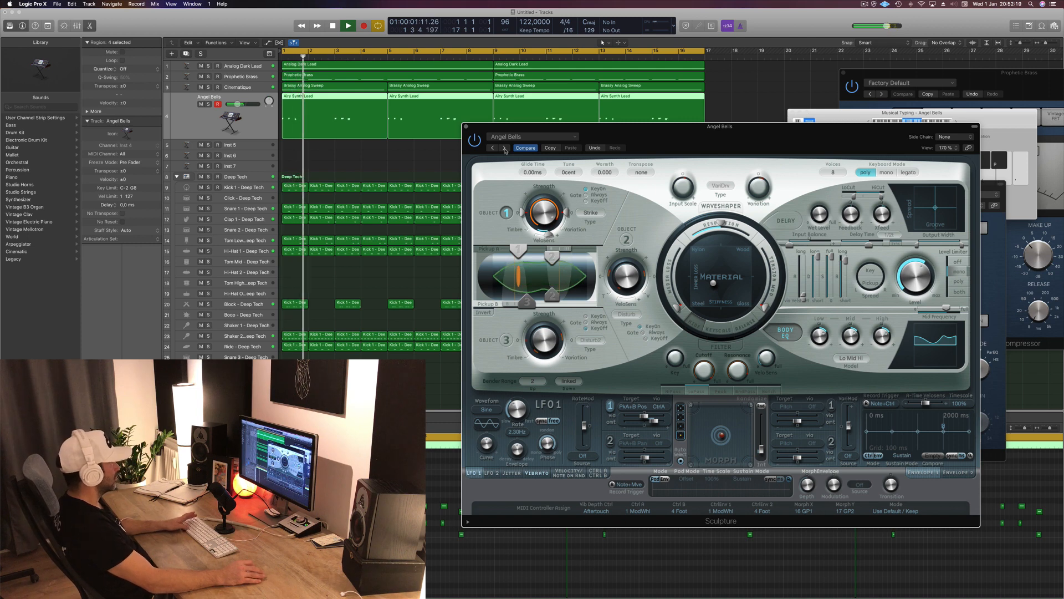
{"action": "left_click", "coordinate": [505, 148]}
{"action": "key", "text": "space"}
{"action": "key", "text": "space"}
{"action": "left_click", "coordinate": [505, 149]}
{"action": "key", "text": "space"}
{"action": "key", "text": "space"}
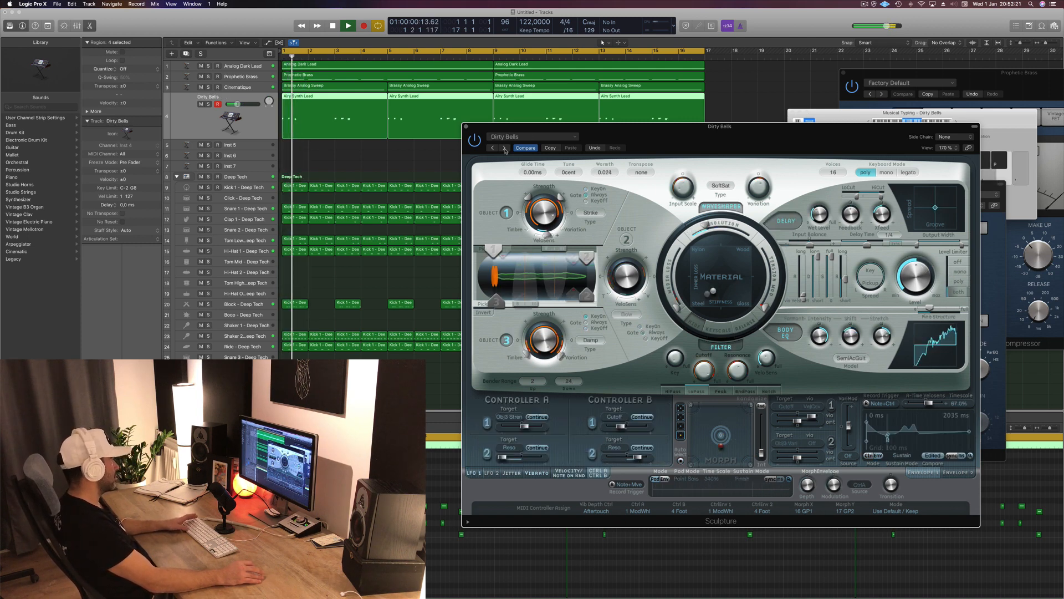
Continue through the bell presets past Glockenspiel to Mister Frosty and replay the loop with it.
{"action": "left_click", "coordinate": [504, 148]}
{"action": "key", "text": "space"}
{"action": "key", "text": "space"}
{"action": "left_click", "coordinate": [504, 148]}
{"action": "key", "text": "space"}
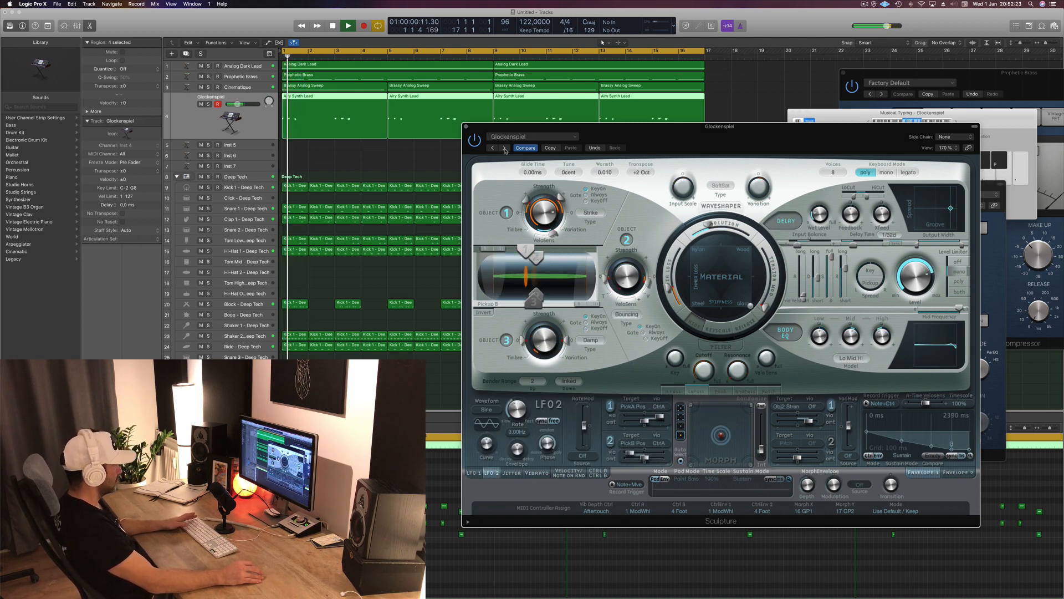
{"action": "left_click", "coordinate": [505, 148]}
{"action": "left_click", "coordinate": [504, 148]}
{"action": "key", "text": "space"}
{"action": "key", "text": "space"}
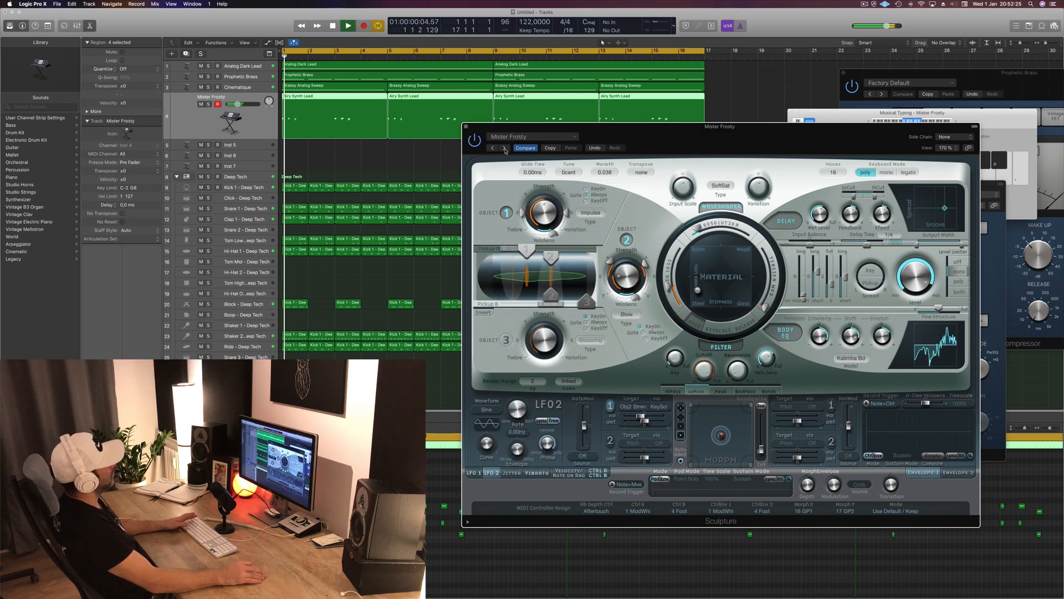
Audition the Salon Echo, Tubular Materials and Metallic Percussion presets, restarting the loop to hear them.
{"action": "left_click", "coordinate": [504, 149]}
{"action": "key", "text": "space"}
{"action": "key", "text": "space"}
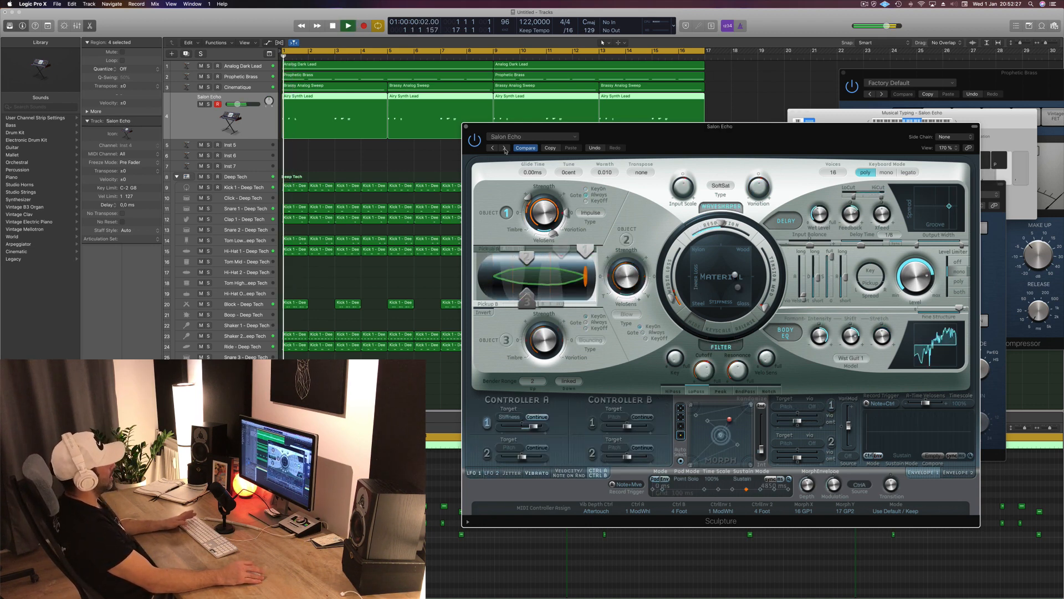
{"action": "left_click", "coordinate": [505, 149]}
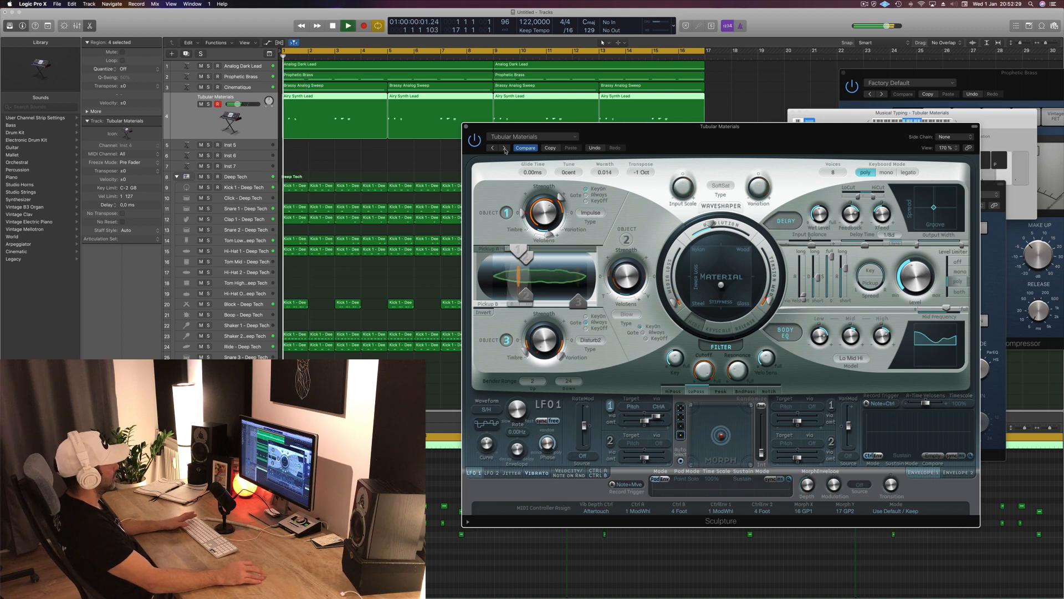
{"action": "left_click", "coordinate": [504, 149]}
{"action": "key", "text": "space"}
{"action": "key", "text": "space"}
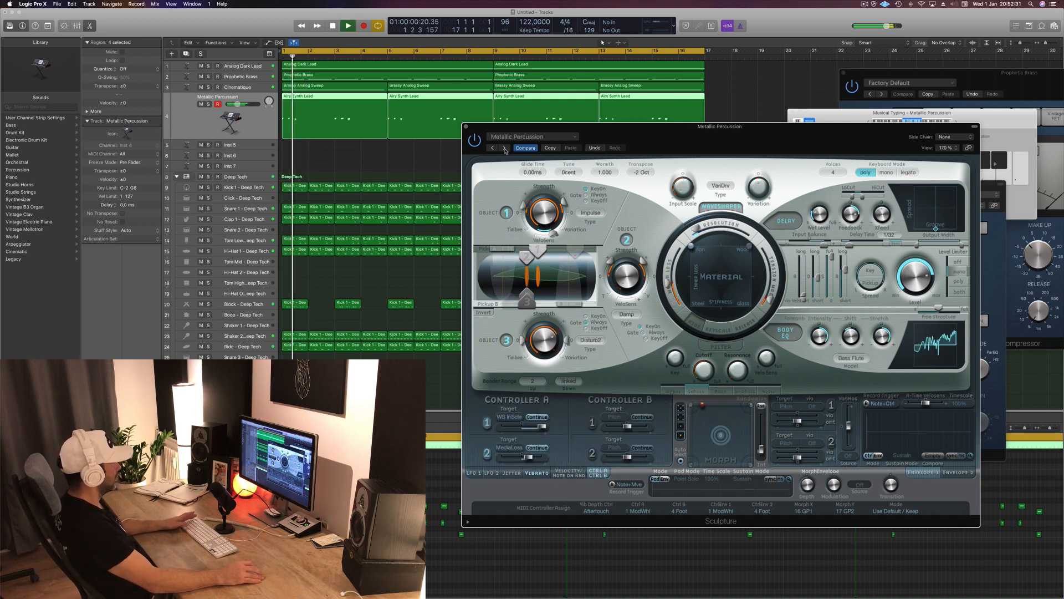
Continue through the Sculpture presets to Asian Dreams and audition it over the restarted loop.
{"action": "left_click", "coordinate": [504, 148]}
{"action": "key", "text": "space"}
{"action": "key", "text": "space"}
{"action": "left_click", "coordinate": [504, 149]}
{"action": "key", "text": "space"}
{"action": "key", "text": "space"}
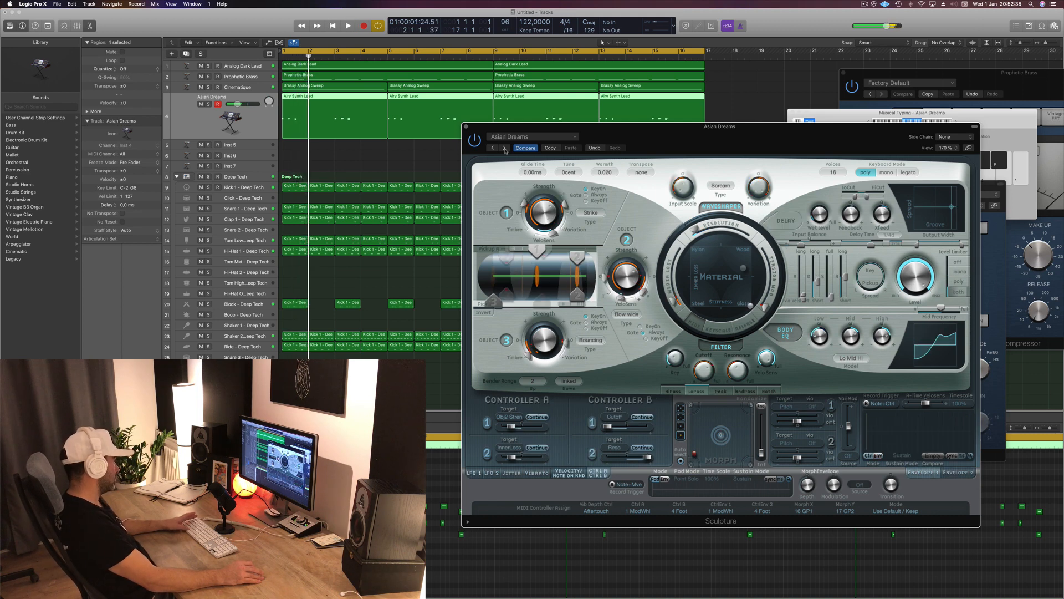
{"action": "key", "text": "space"}
{"action": "key", "text": "space"}
Audition Big Kalimba, Carillon and Classic Marimba with the loop, shifting the Sculpture window off the Musical Typing keyboard.
{"action": "left_click", "coordinate": [504, 149]}
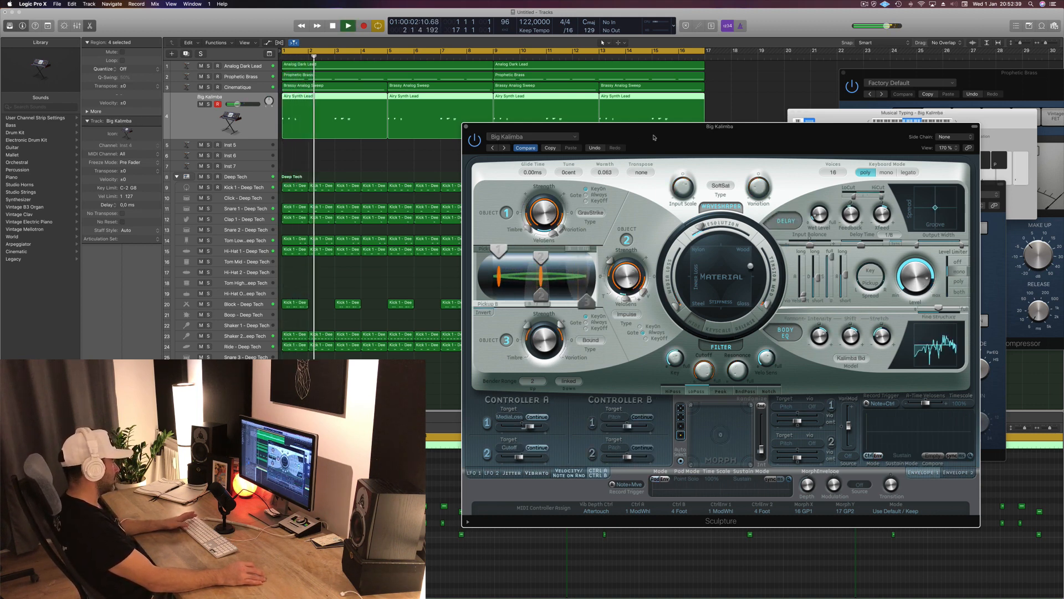
{"action": "left_click_drag", "start_coordinate": [654, 137], "coordinate": [496, 161]}
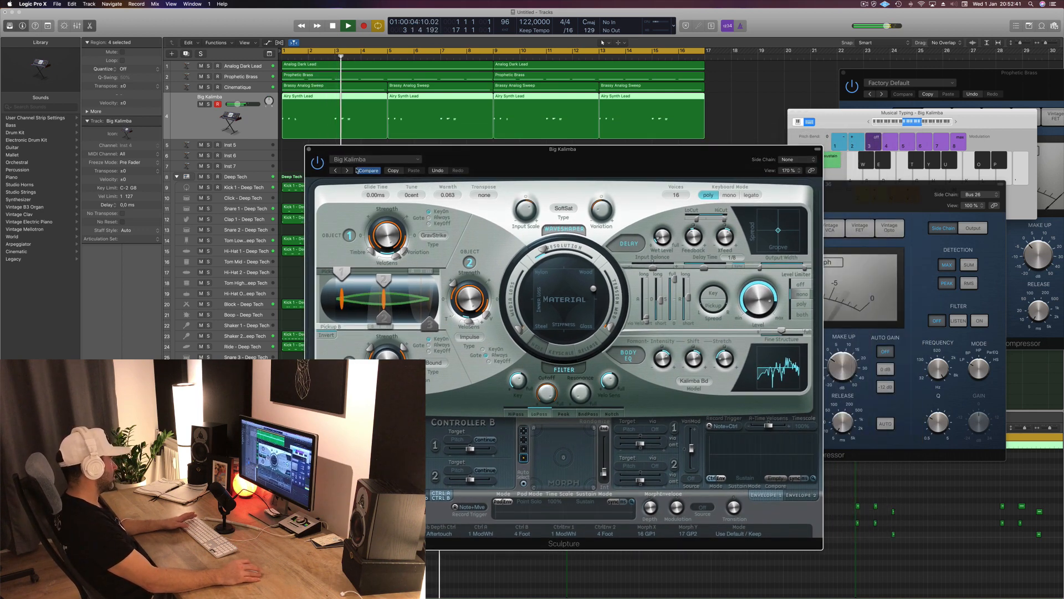
{"action": "left_click", "coordinate": [347, 171]}
{"action": "key", "text": "space"}
{"action": "key", "text": "space"}
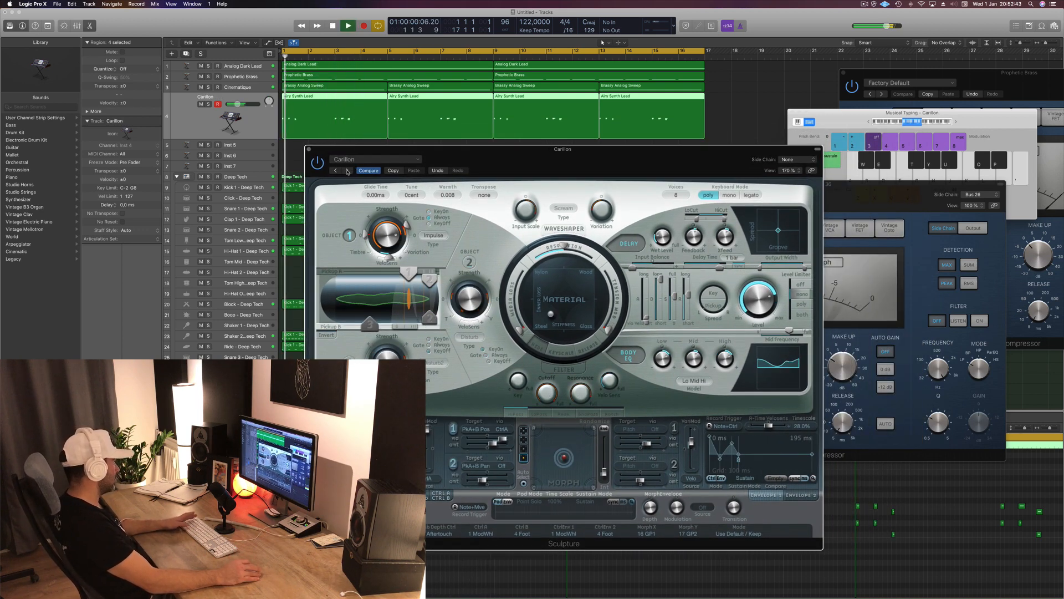
{"action": "left_click", "coordinate": [347, 170]}
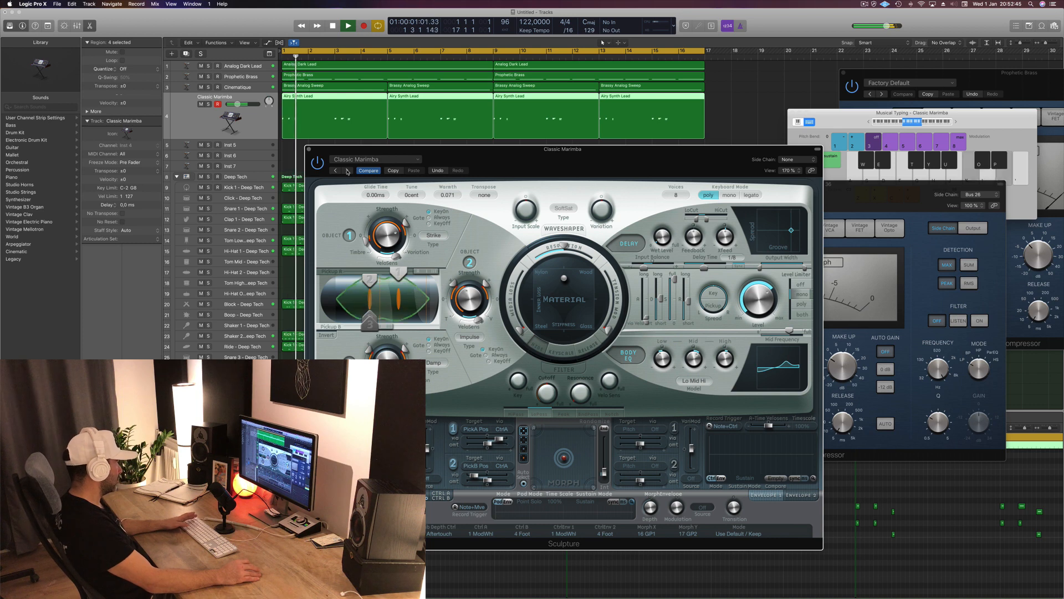
Advance past Classic Marimba to the Jamaican Mallets preset and restart the loop with it.
{"action": "left_click", "coordinate": [348, 172]}
{"action": "key", "text": "space"}
{"action": "key", "text": "space"}
{"action": "left_click", "coordinate": [348, 171]}
{"action": "key", "text": "space"}
{"action": "key", "text": "space"}
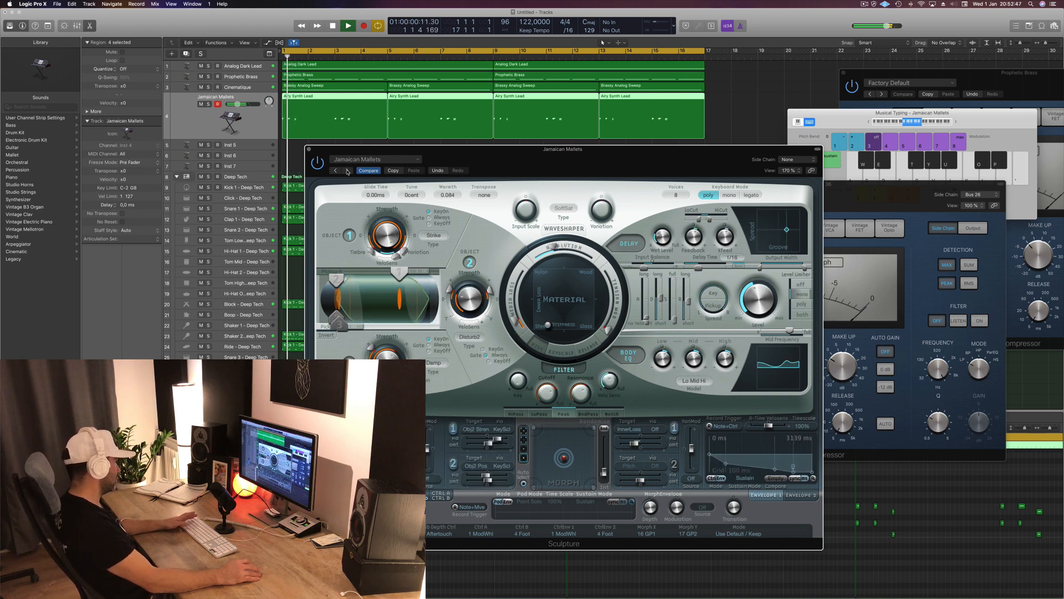
Move the Sculpture window clear of the lead regions and close it with Jamaican Mallets loaded.
{"action": "mouse_move", "coordinate": [483, 158]}
{"action": "left_mouse_down"}
{"action": "mouse_move", "coordinate": [691, 140]}
{"action": "mouse_move", "coordinate": [672, 143]}
{"action": "left_mouse_up"}
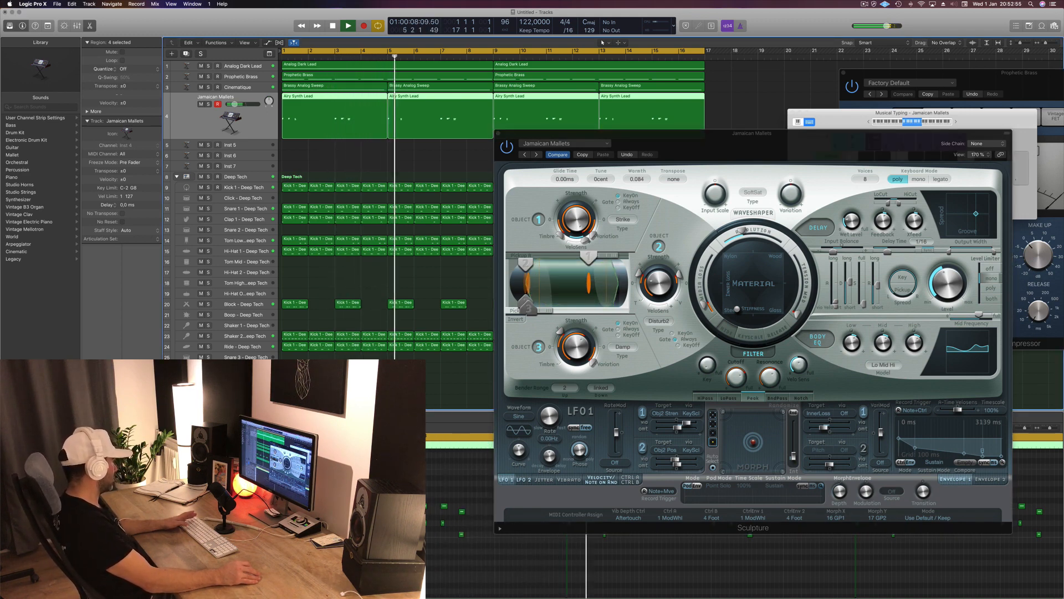
{"action": "left_click_drag", "start_coordinate": [671, 134], "coordinate": [569, 135]}
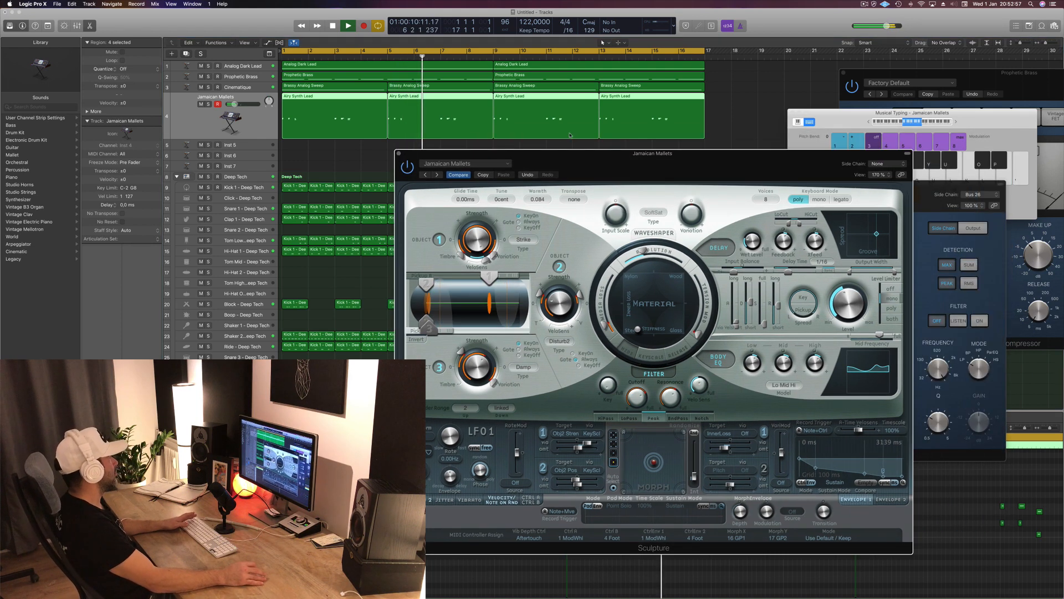
{"action": "left_click", "coordinate": [398, 154]}
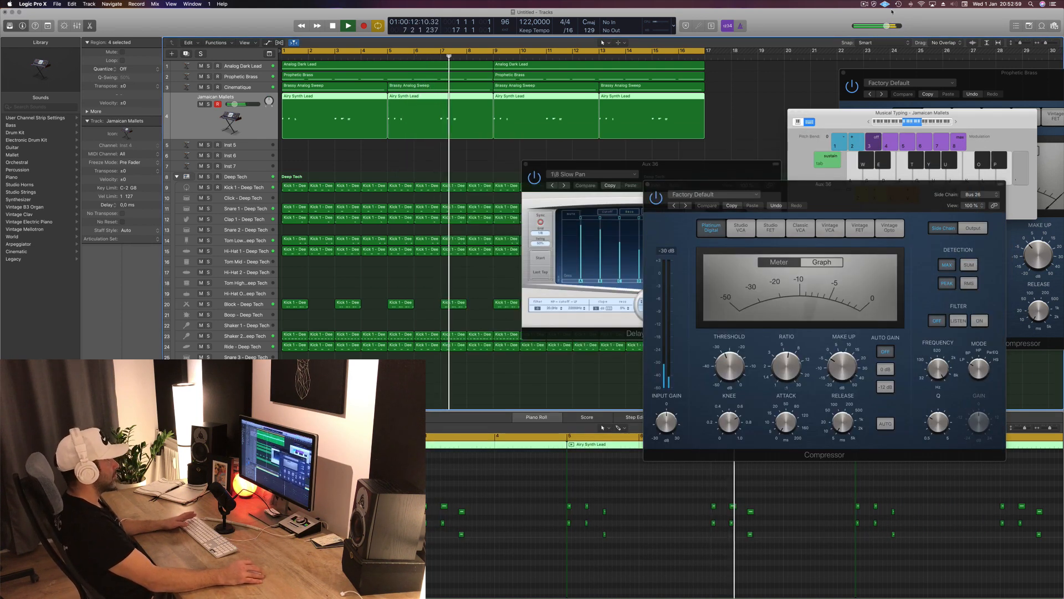
Close the front Compressor and the Delay Designer windows, and shift the Musical Typing keyboard closer to the lead regions.
{"action": "left_click", "coordinate": [864, 4]}
{"action": "left_click", "coordinate": [829, 17]}
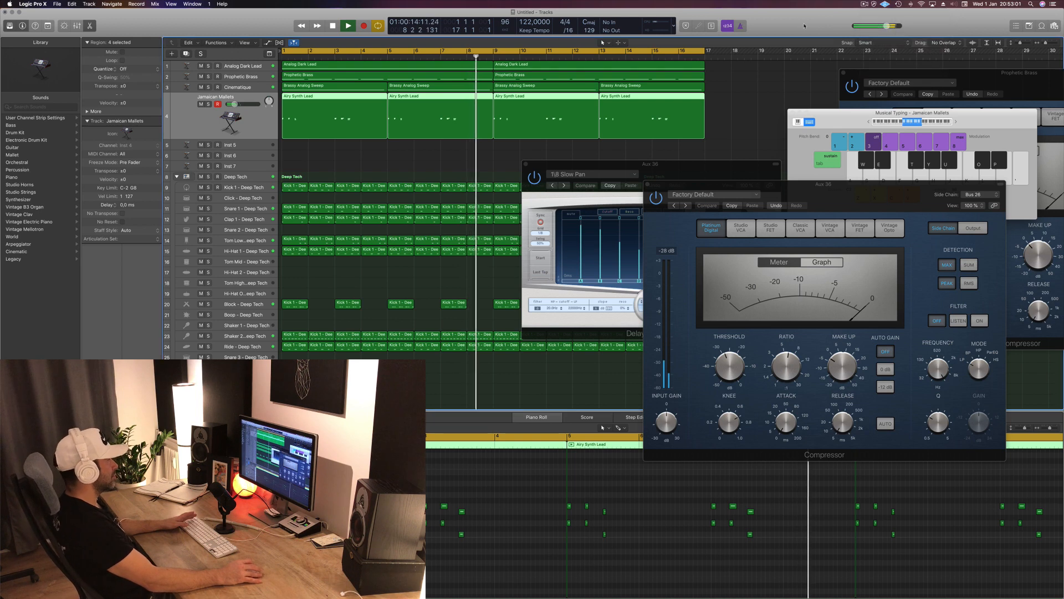
{"action": "left_click_drag", "start_coordinate": [828, 189], "coordinate": [599, 151]}
{"action": "left_click", "coordinate": [526, 148]}
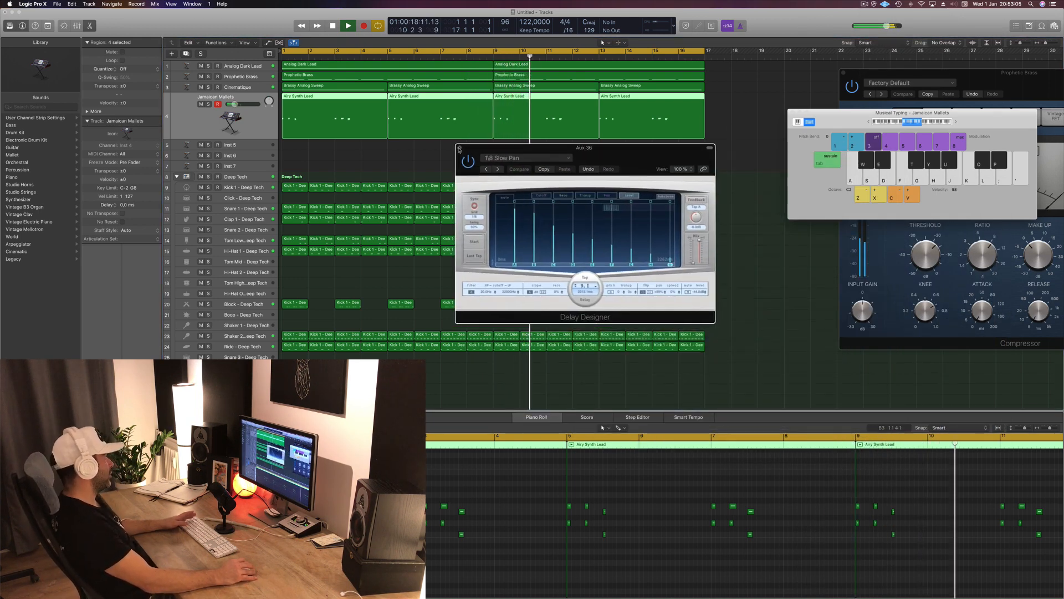
{"action": "left_click", "coordinate": [459, 147]}
{"action": "left_click_drag", "start_coordinate": [852, 126], "coordinate": [811, 105]}
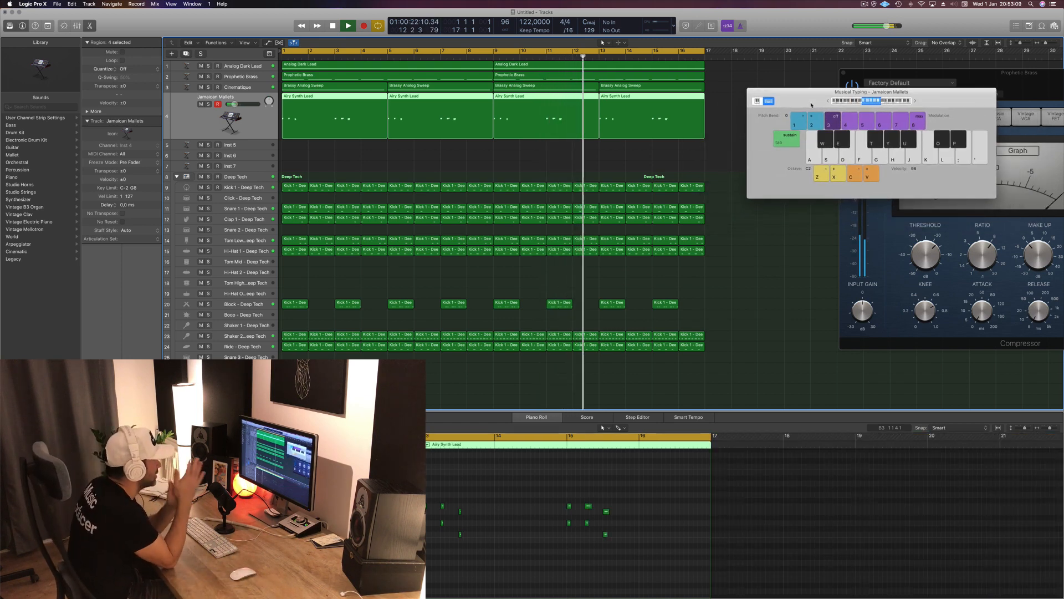